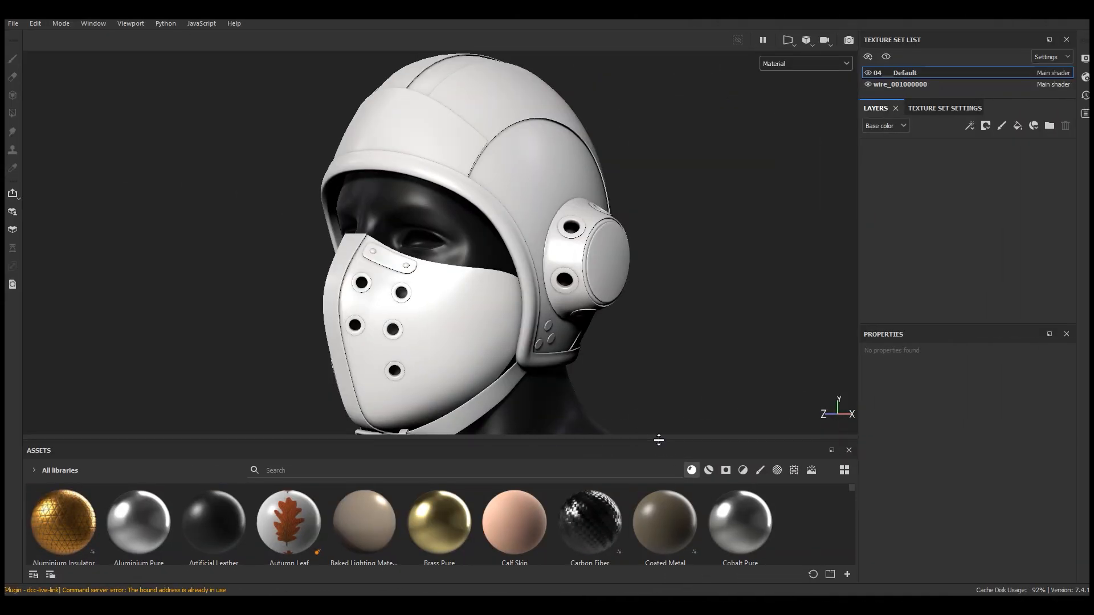
Search the assets for "leath" and apply the Leather Medium Grain material to the helmet
{"action": "left_click_drag", "start_coordinate": [659, 439], "coordinate": [678, 410]}
{"action": "left_click", "coordinate": [602, 445]}
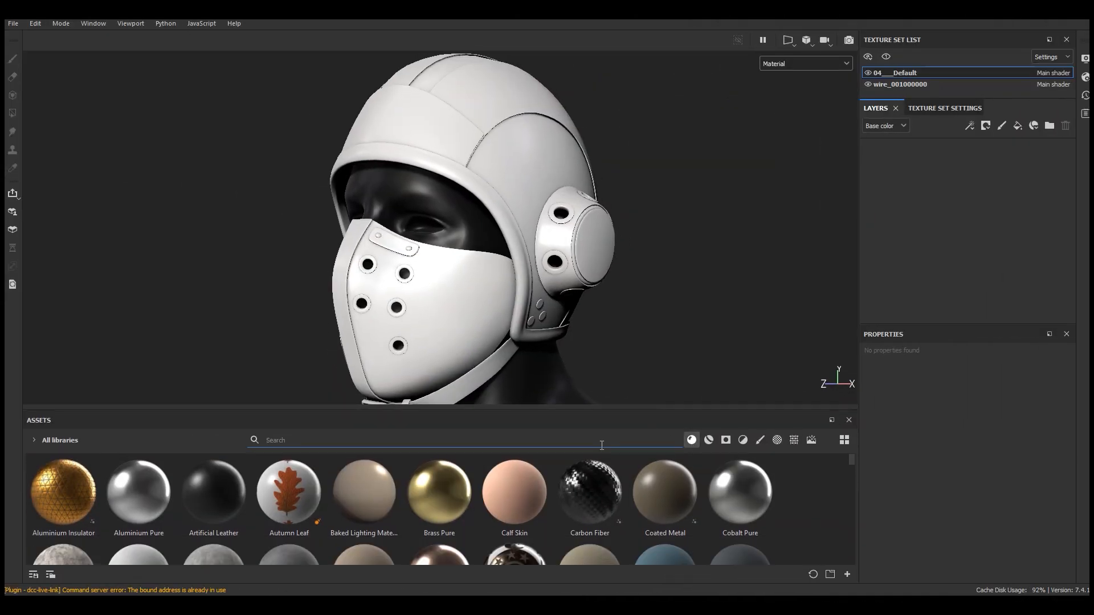
{"action": "type", "text": "leathe"}
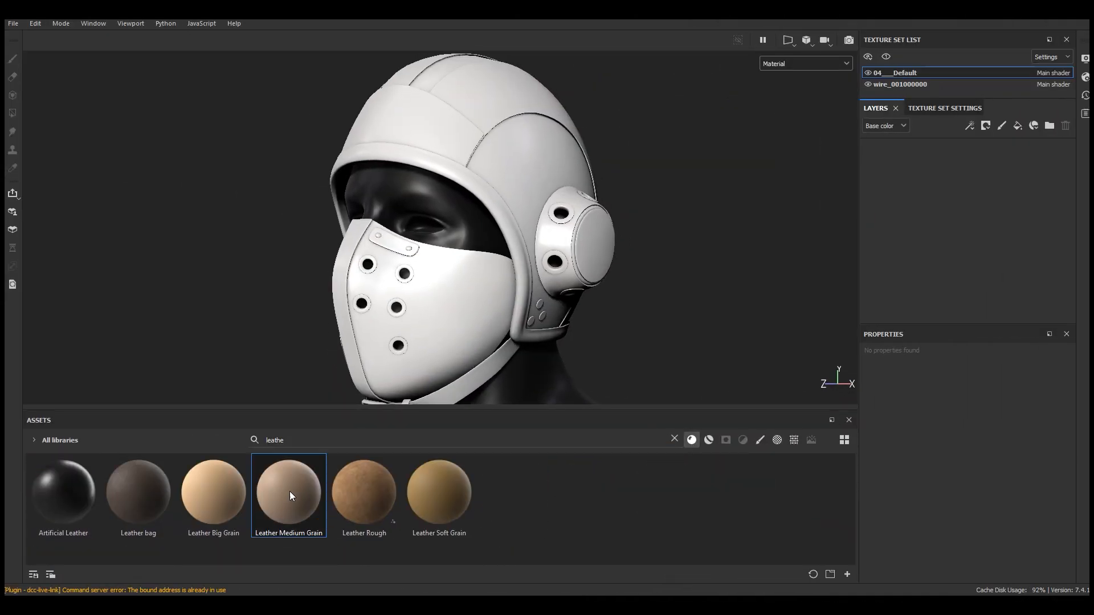
{"action": "left_click_drag", "start_coordinate": [289, 491], "coordinate": [498, 176]}
Inspect the applied leather on the helmet from several angles and review the texture set settings
{"action": "left_click_drag", "start_coordinate": [451, 411], "coordinate": [450, 440]}
{"action": "left_click_drag", "start_coordinate": [501, 251], "coordinate": [444, 187], "text": "alt"}
{"action": "scroll", "coordinate": [504, 193], "scroll_direction": "up", "scroll_amount": 3}
{"action": "left_click_drag", "start_coordinate": [557, 226], "coordinate": [453, 225], "text": "alt"}
{"action": "scroll", "coordinate": [599, 248], "scroll_direction": "up", "scroll_amount": 3}
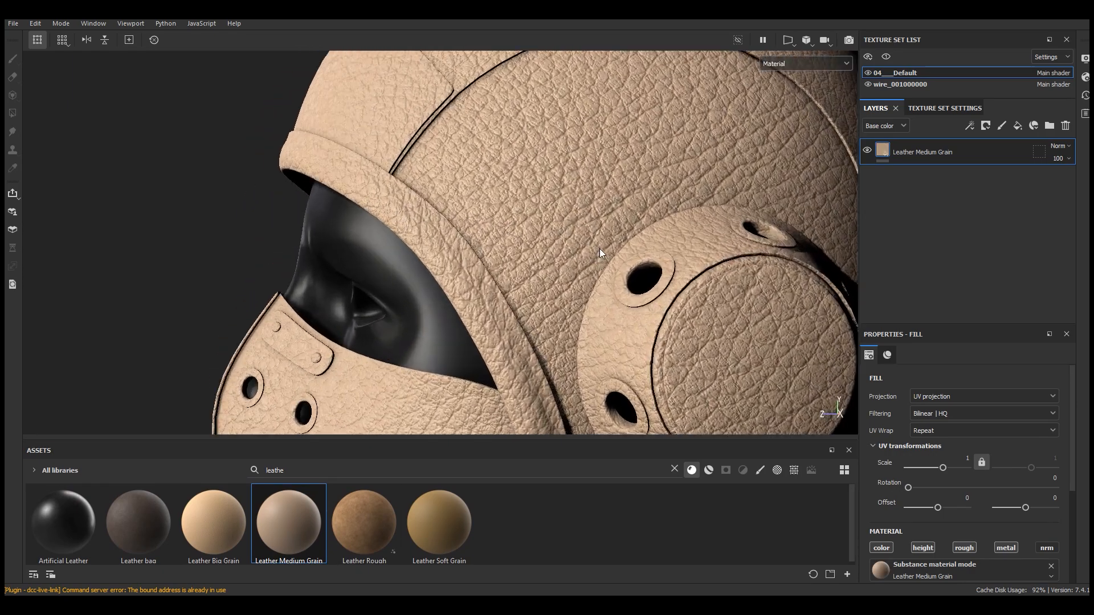
{"action": "mouse_move", "coordinate": [561, 190]}
{"action": "left_mouse_down", "text": "alt"}
{"action": "mouse_move", "coordinate": [505, 181]}
{"action": "mouse_move", "coordinate": [579, 180]}
{"action": "left_mouse_up", "text": "alt"}
{"action": "scroll", "coordinate": [766, 176], "scroll_direction": "up", "scroll_amount": 1}
{"action": "left_click", "coordinate": [899, 109]}
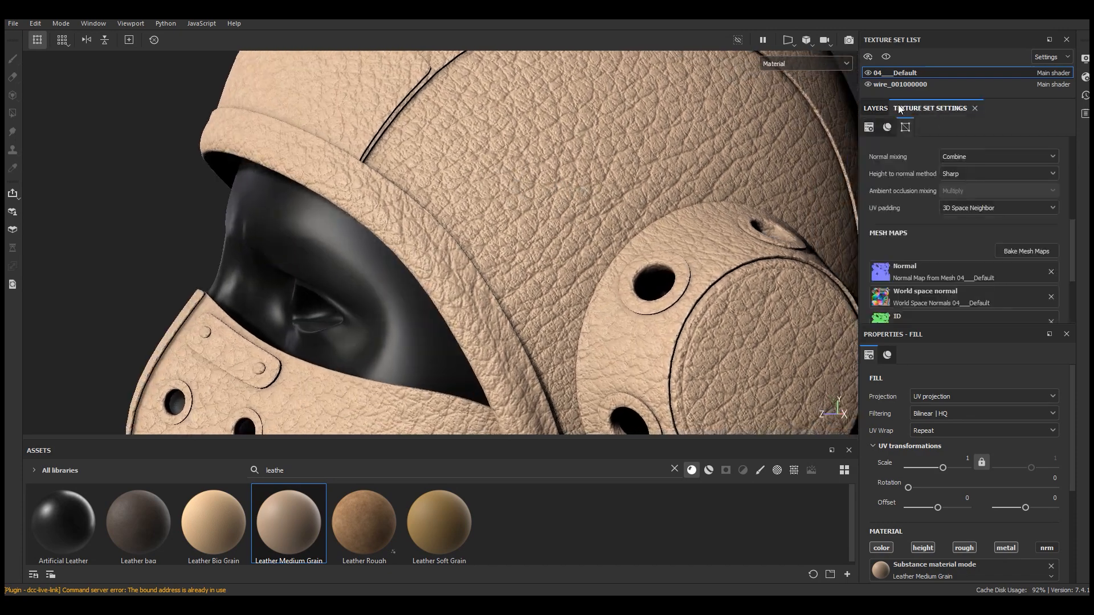
{"action": "scroll", "coordinate": [927, 228], "scroll_direction": "up", "scroll_amount": 2}
{"action": "left_click", "coordinate": [875, 108]}
{"action": "scroll", "coordinate": [467, 197], "scroll_direction": "down", "scroll_amount": 5}
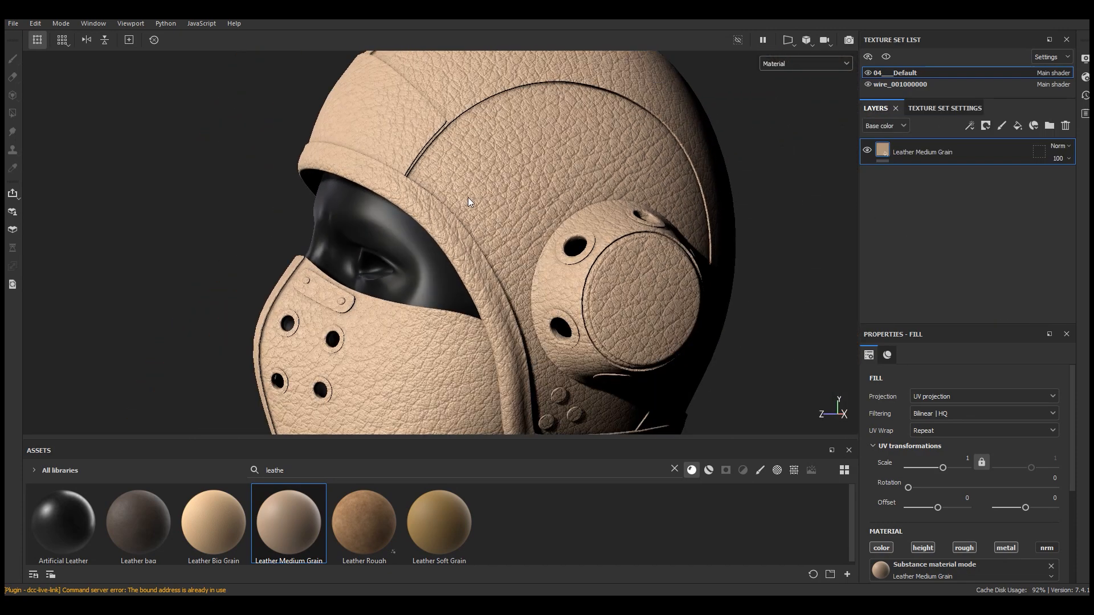
Set the leather fill's UV scale to 2
{"action": "left_click_drag", "start_coordinate": [467, 197], "coordinate": [593, 222], "text": "alt"}
{"action": "scroll", "coordinate": [593, 222], "scroll_direction": "up", "scroll_amount": 3}
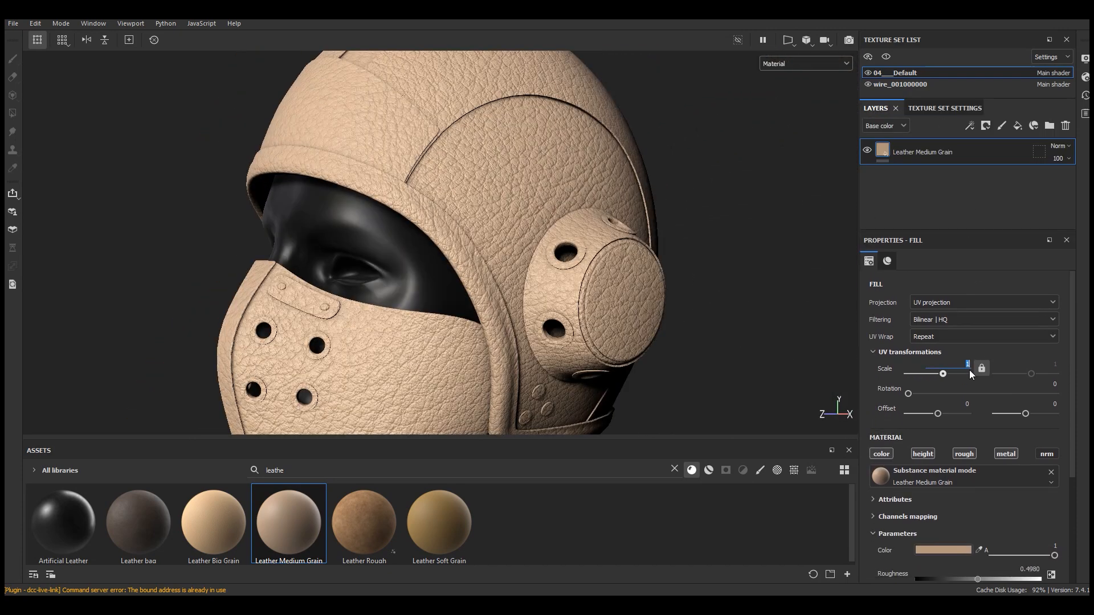
{"action": "type", "text": "2"}
{"action": "key", "text": "Return"}
Change the leather material's color to dark brown 592B00
{"action": "scroll", "coordinate": [525, 167], "scroll_direction": "down", "scroll_amount": 3}
{"action": "left_click_drag", "start_coordinate": [525, 167], "coordinate": [548, 230], "text": "alt"}
{"action": "scroll", "coordinate": [495, 188], "scroll_direction": "up", "scroll_amount": 6}
{"action": "scroll", "coordinate": [1063, 419], "scroll_direction": "down", "scroll_amount": 5}
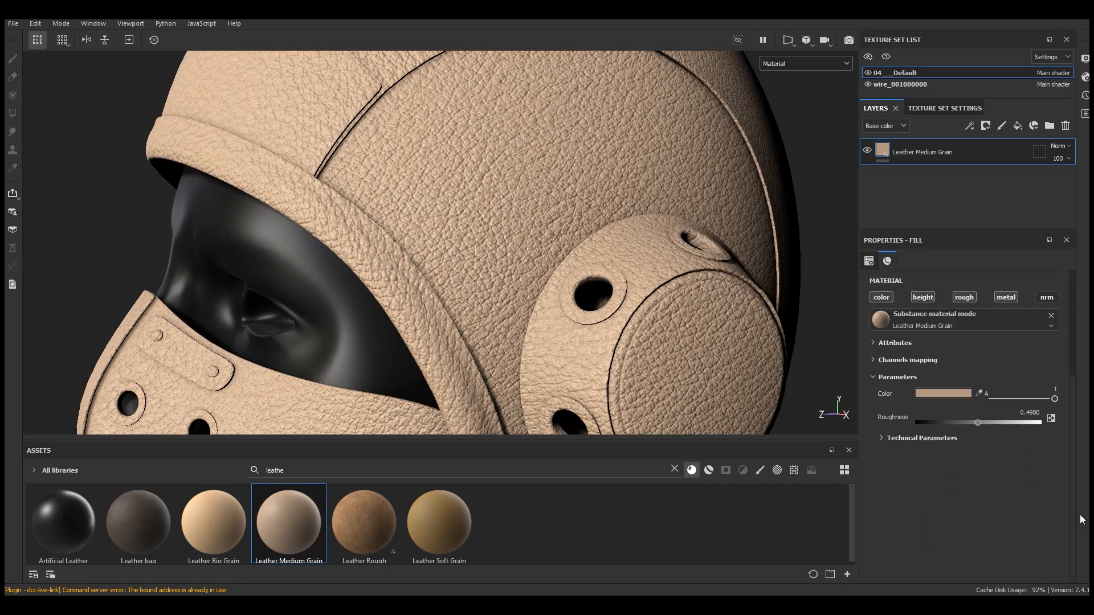
{"action": "left_click", "coordinate": [938, 395]}
{"action": "left_click_drag", "start_coordinate": [865, 309], "coordinate": [763, 220]}
{"action": "left_click_drag", "start_coordinate": [785, 315], "coordinate": [822, 307]}
{"action": "left_click_drag", "start_coordinate": [730, 441], "coordinate": [728, 440]}
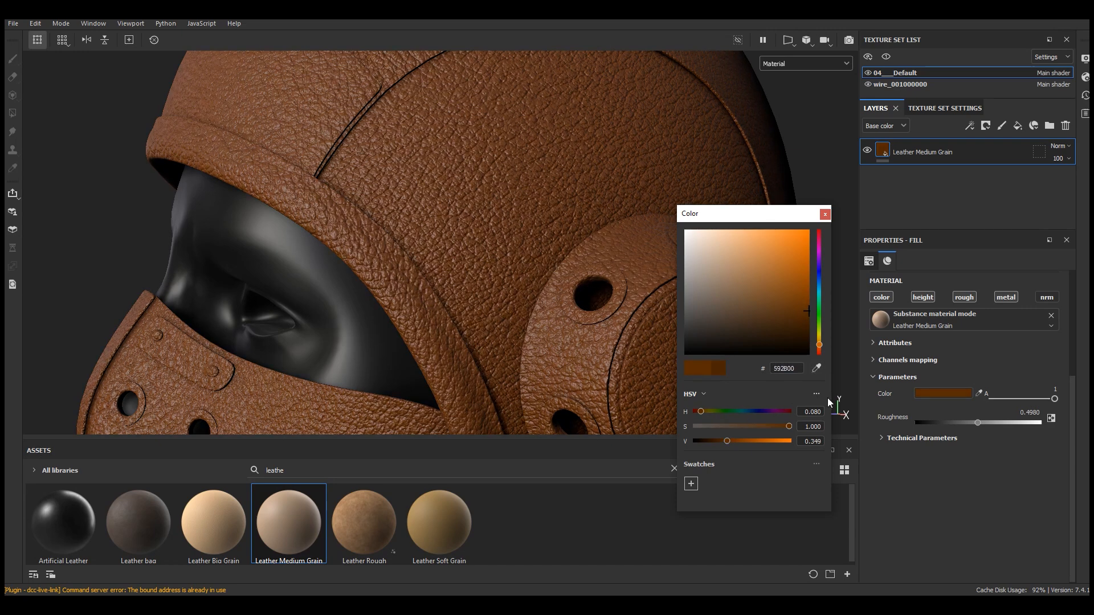
{"action": "left_click", "coordinate": [819, 347]}
{"action": "left_click", "coordinate": [826, 216]}
Open the leather's technical parameters and lower its Height Range to 0.11
{"action": "scroll", "coordinate": [540, 230], "scroll_direction": "down", "scroll_amount": 6}
{"action": "left_click_drag", "start_coordinate": [570, 236], "coordinate": [592, 251], "text": "alt"}
{"action": "scroll", "coordinate": [517, 243], "scroll_direction": "up", "scroll_amount": 3}
{"action": "scroll", "coordinate": [517, 243], "scroll_direction": "up", "scroll_amount": 4}
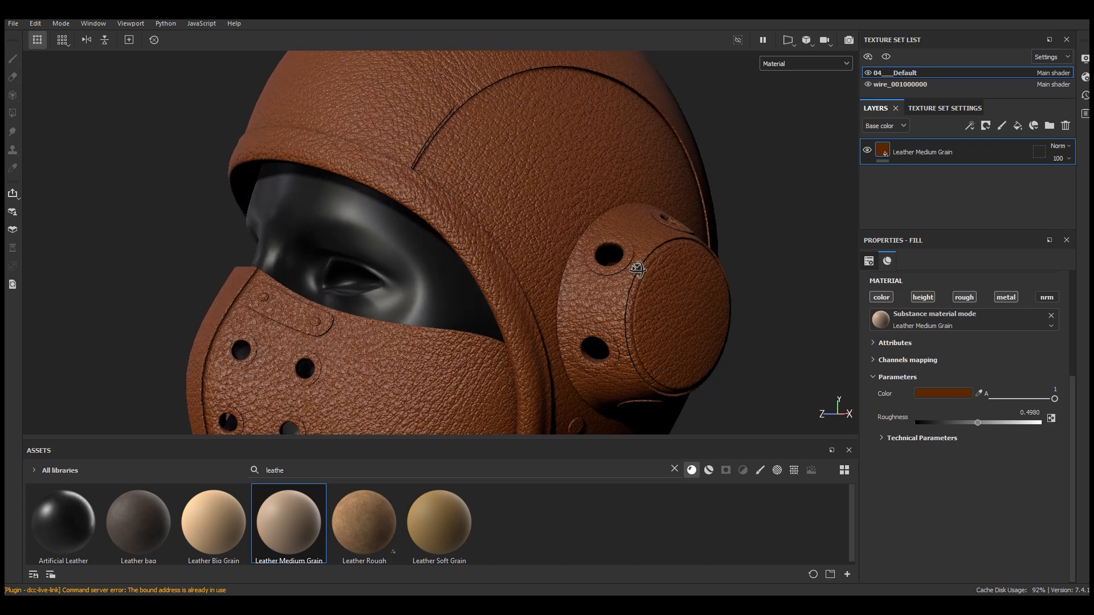
{"action": "left_click", "coordinate": [923, 439]}
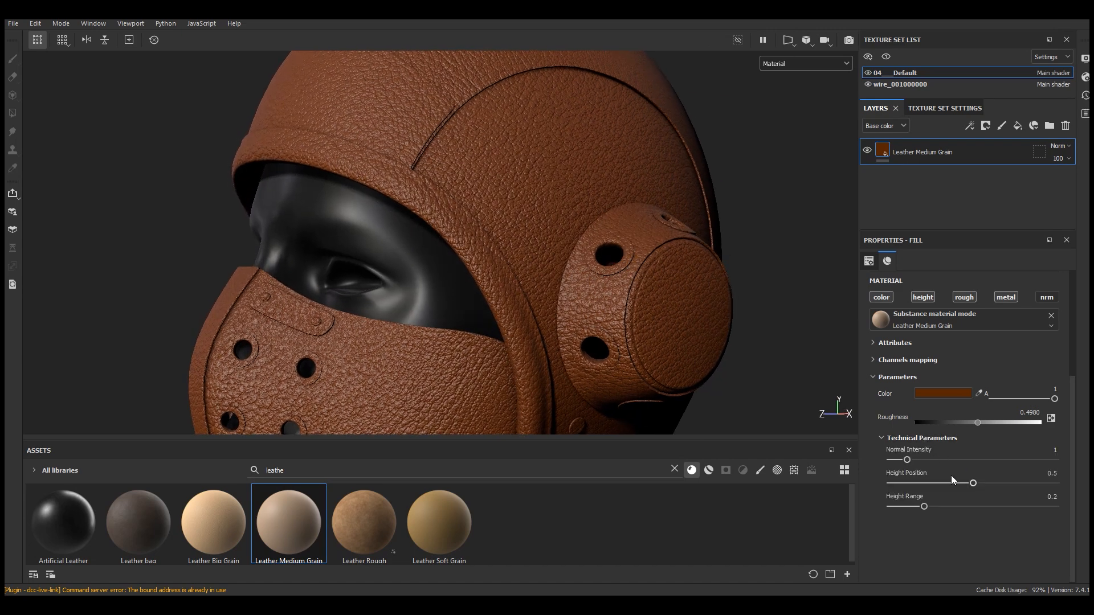
{"action": "left_click", "coordinate": [915, 506]}
{"action": "scroll", "coordinate": [551, 237], "scroll_direction": "up", "scroll_amount": 5}
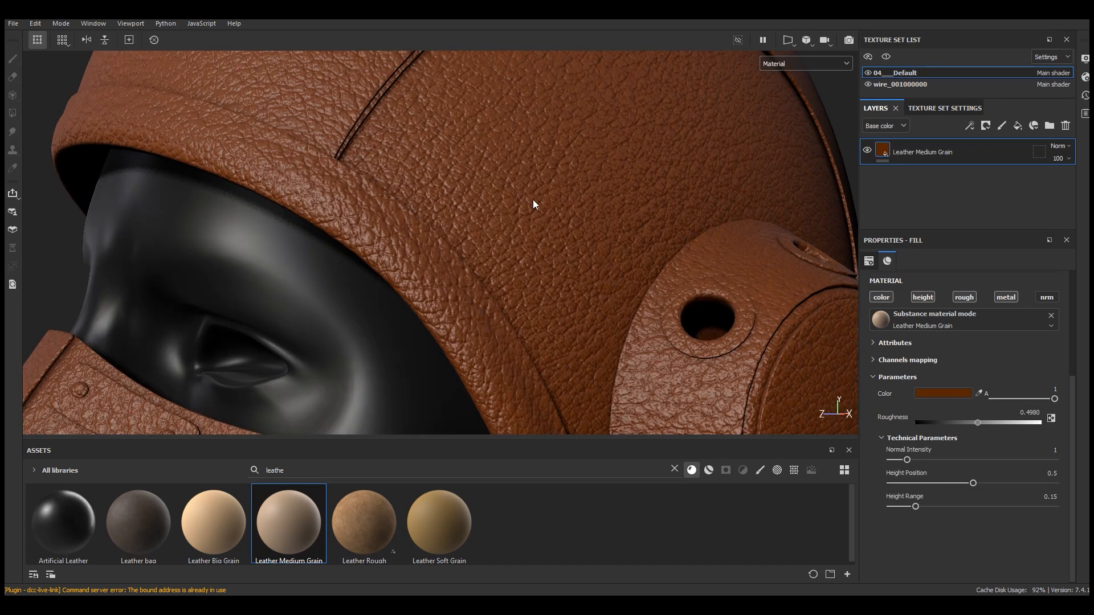
{"action": "left_click_drag", "start_coordinate": [916, 507], "coordinate": [908, 507]}
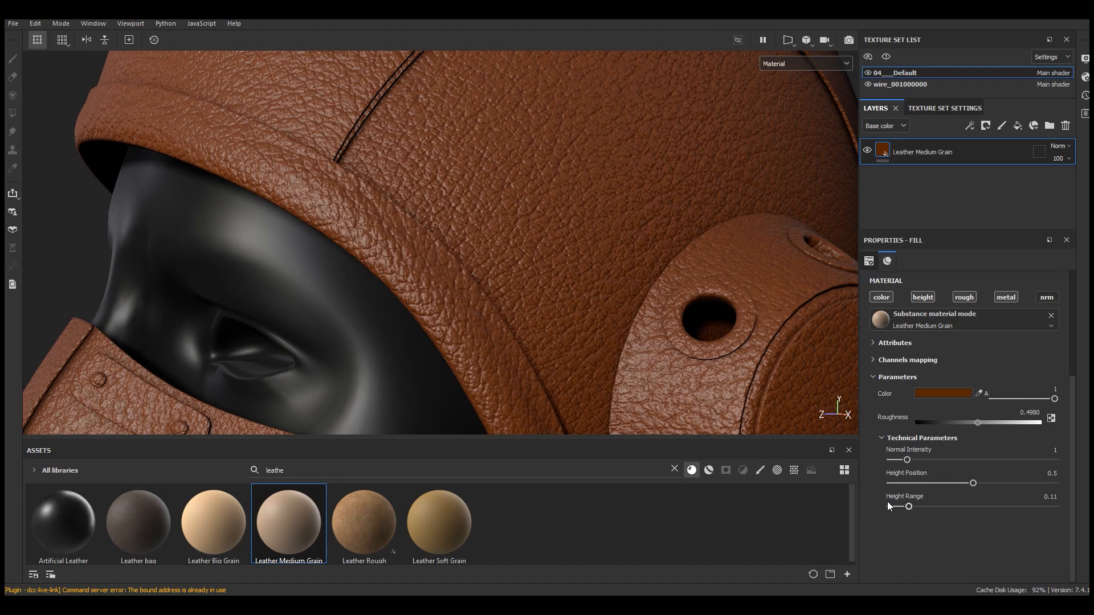
Lower the leather's Height Position to 0.47
{"action": "scroll", "coordinate": [502, 264], "scroll_direction": "down", "scroll_amount": 8}
{"action": "left_click_drag", "start_coordinate": [610, 280], "coordinate": [491, 251], "text": "alt"}
{"action": "scroll", "coordinate": [491, 251], "scroll_direction": "up", "scroll_amount": 6}
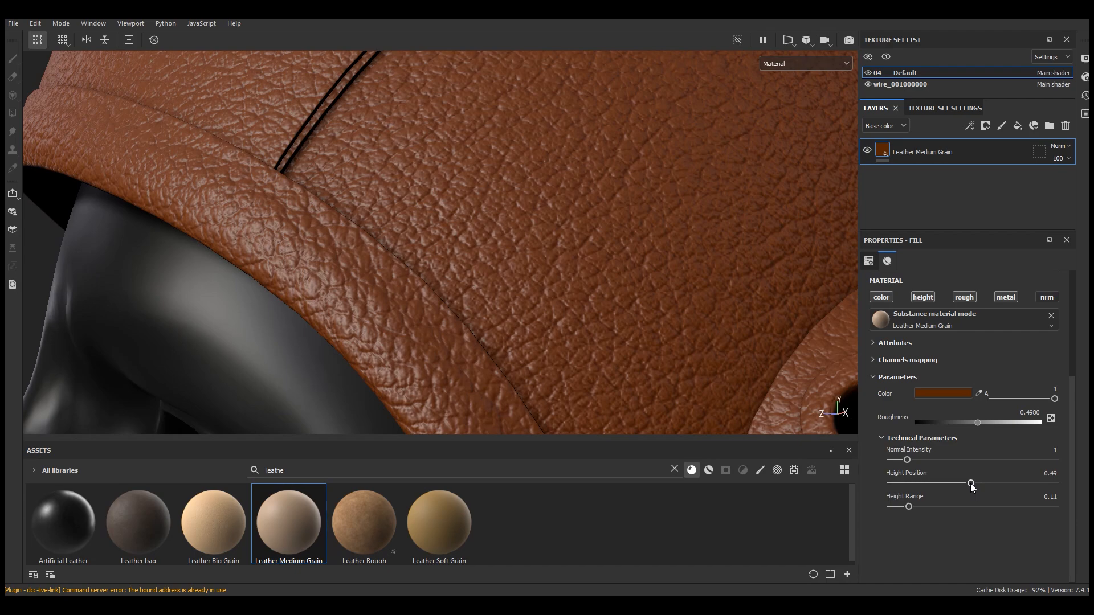
{"action": "scroll", "coordinate": [488, 215], "scroll_direction": "down", "scroll_amount": 8}
{"action": "left_click_drag", "start_coordinate": [490, 217], "coordinate": [612, 270], "text": "alt"}
{"action": "scroll", "coordinate": [477, 184], "scroll_direction": "up", "scroll_amount": 3}
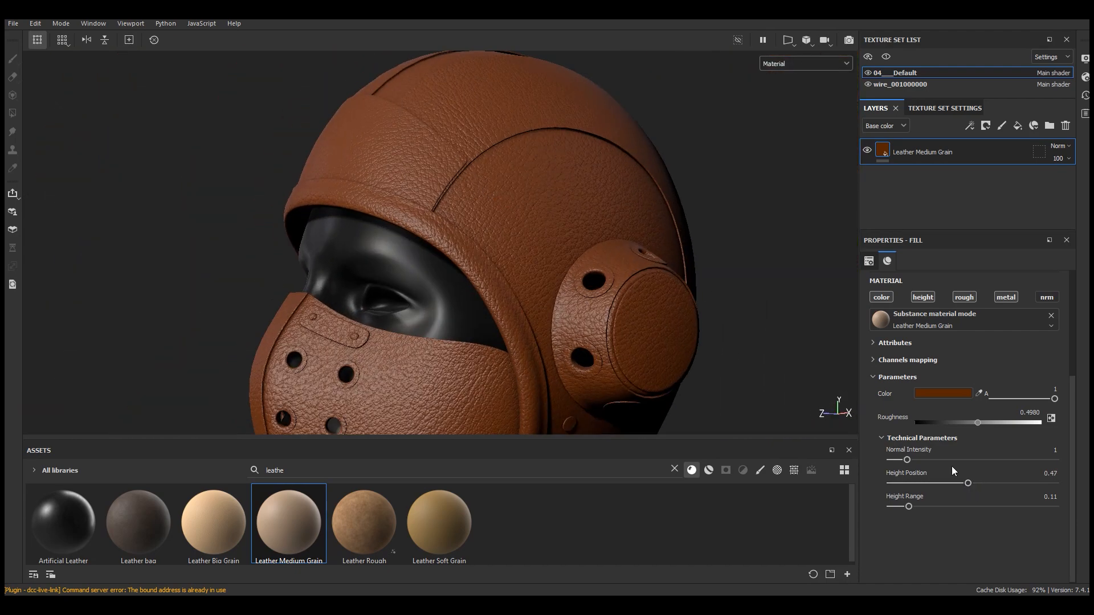
Raise the leather's roughness to about 0.59
{"action": "scroll", "coordinate": [973, 440], "scroll_direction": "up", "scroll_amount": 1}
{"action": "scroll", "coordinate": [529, 222], "scroll_direction": "up", "scroll_amount": 3}
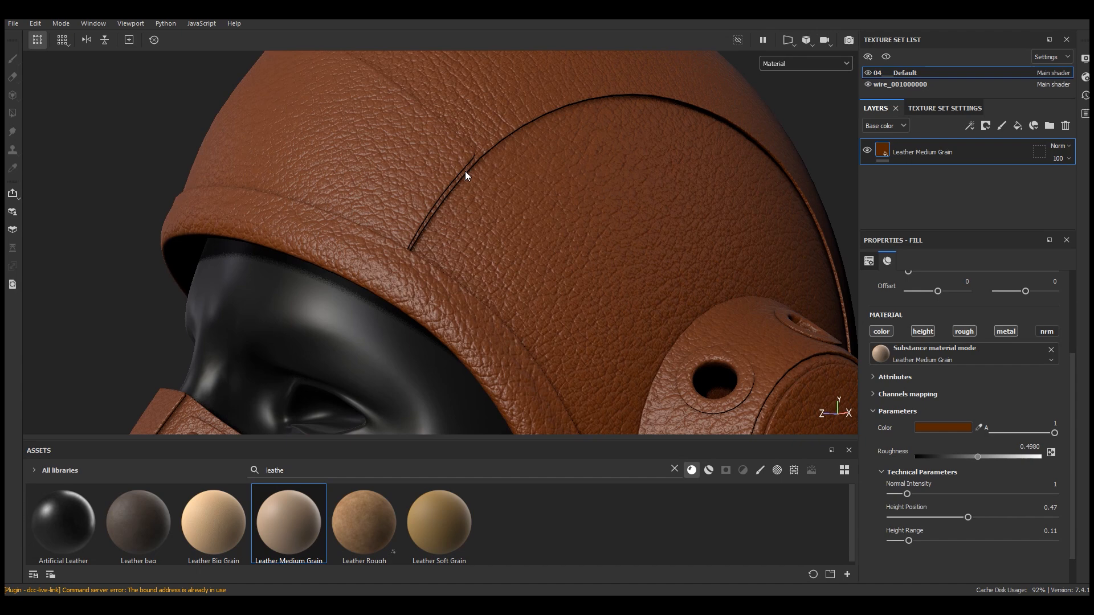
{"action": "left_click", "coordinate": [987, 457]}
{"action": "left_click", "coordinate": [987, 457]}
{"action": "left_click_drag", "start_coordinate": [985, 457], "coordinate": [989, 457]}
Create a new folder in the layer stack named "Leather 1"
{"action": "scroll", "coordinate": [477, 175], "scroll_direction": "down", "scroll_amount": 4}
{"action": "left_click_drag", "start_coordinate": [597, 249], "coordinate": [512, 264], "text": "alt"}
{"action": "scroll", "coordinate": [525, 189], "scroll_direction": "up", "scroll_amount": 5}
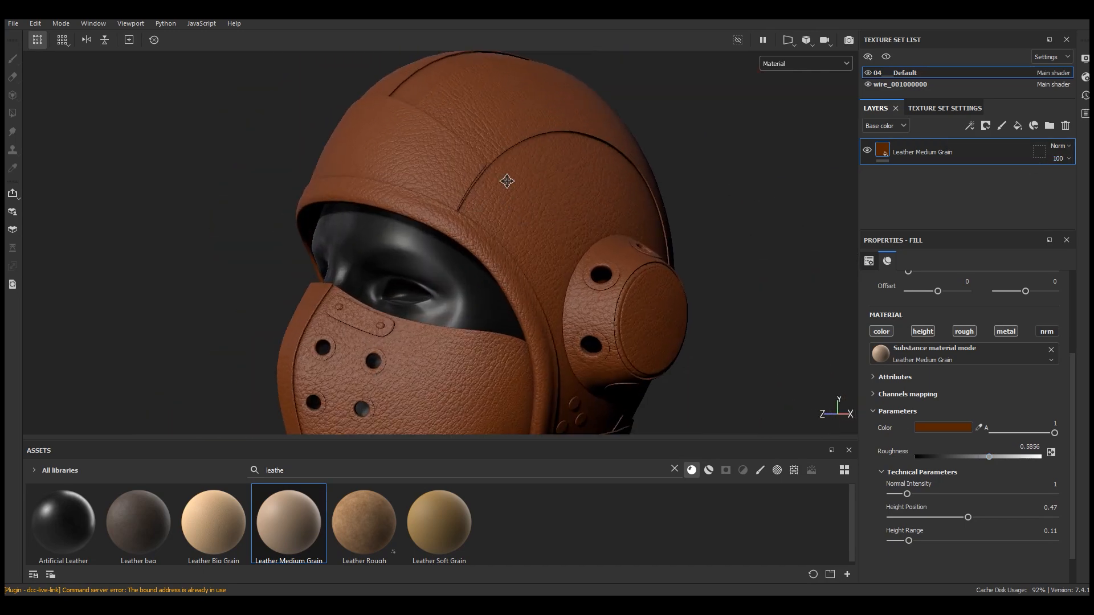
{"action": "middle_click_drag", "start_coordinate": [505, 183], "coordinate": [451, 94], "text": "alt"}
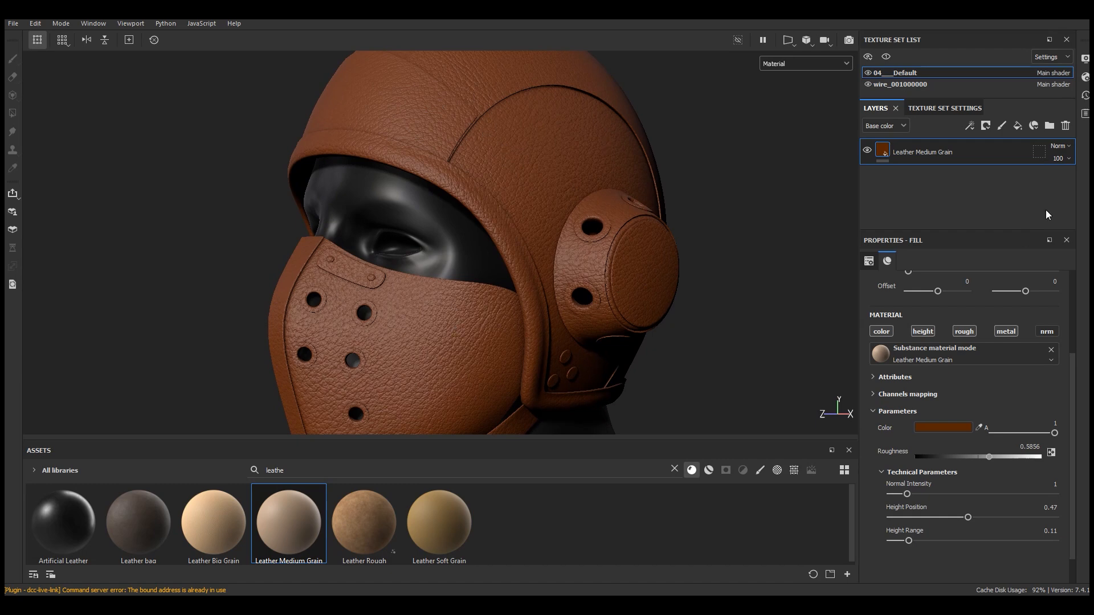
{"action": "left_click", "coordinate": [1050, 125]}
{"action": "double_click", "coordinate": [921, 153]}
{"action": "type", "text": "L"}
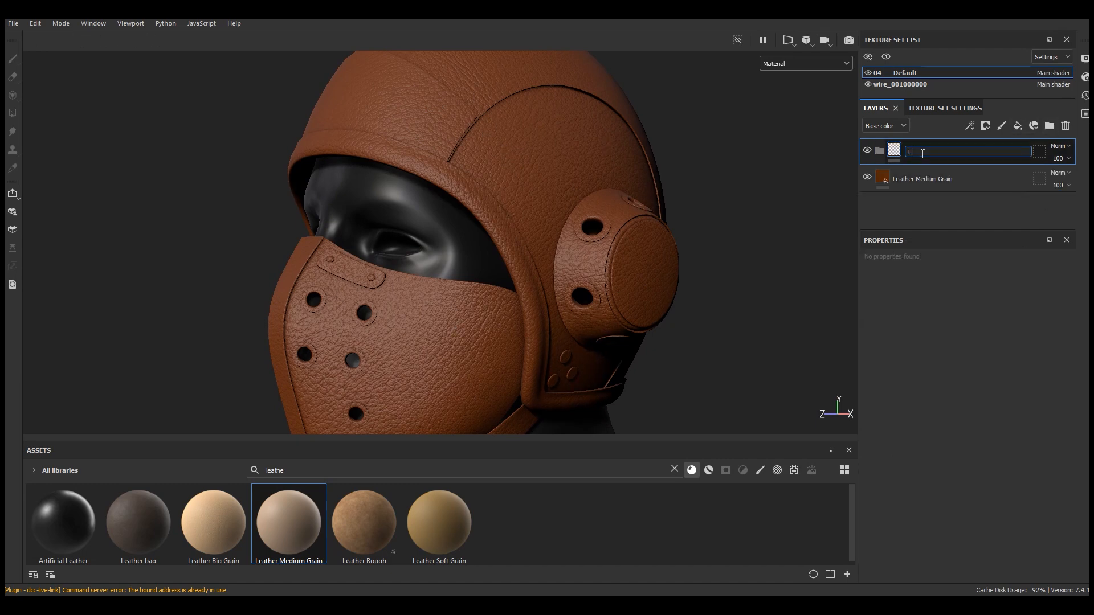
{"action": "type", "text": "eather 1"}
{"action": "key", "text": "Return"}
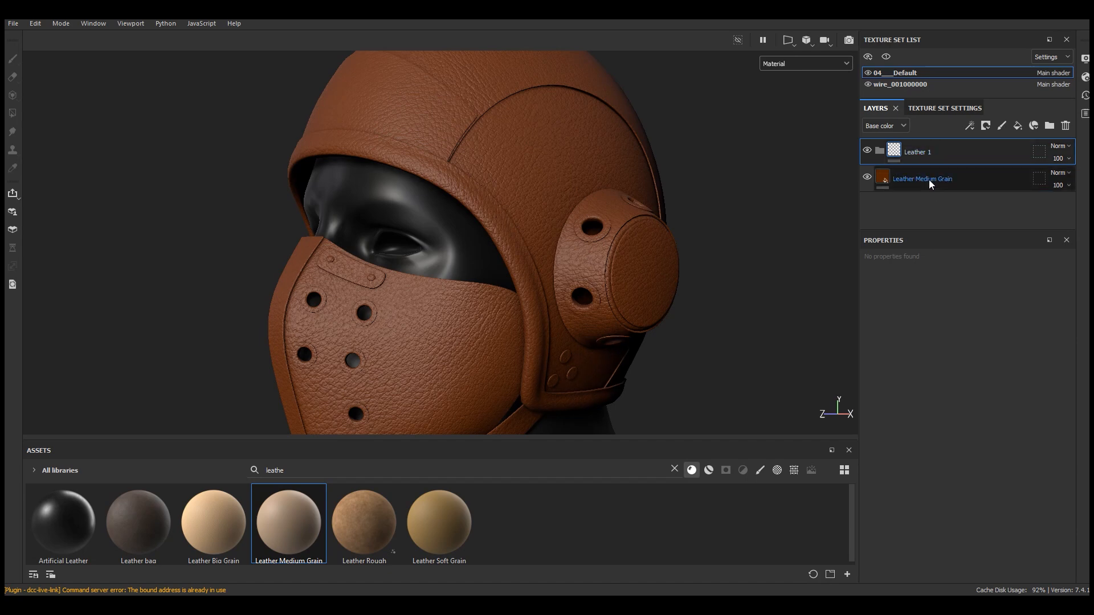
Move the Leather Medium Grain layer into the Leather 1 folder
{"action": "left_click", "coordinate": [928, 180]}
{"action": "left_click_drag", "start_coordinate": [929, 150], "coordinate": [930, 150]}
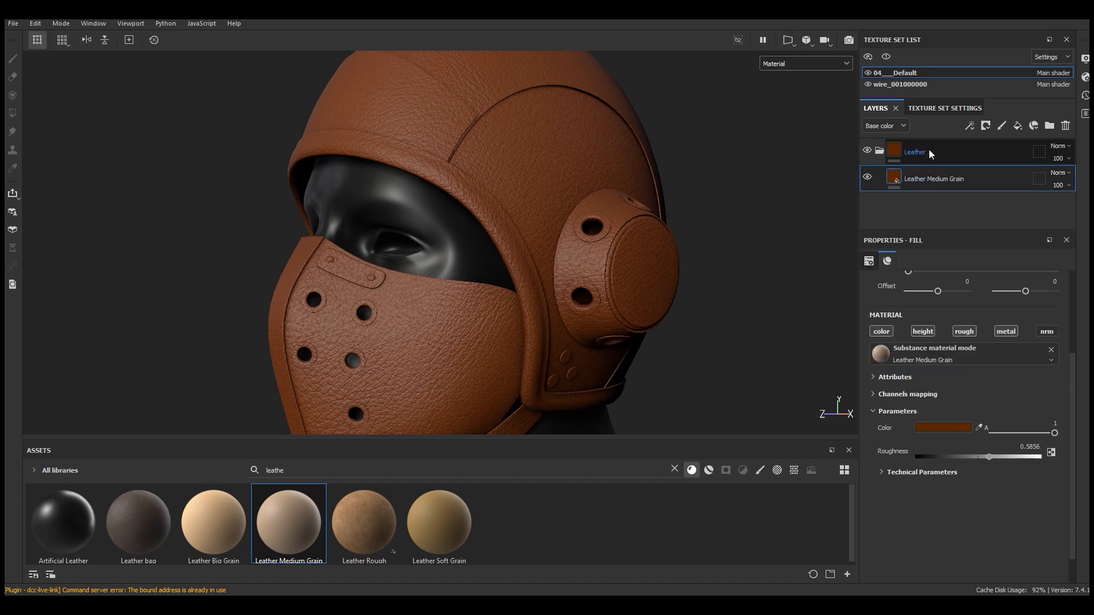
{"action": "left_click", "coordinate": [938, 150]}
{"action": "left_click", "coordinate": [879, 150]}
Add a black mask to the Leather 1 folder and polygon-fill the helmet shell and face mask islands into it
{"action": "left_click", "coordinate": [986, 125]}
{"action": "left_click", "coordinate": [989, 149]}
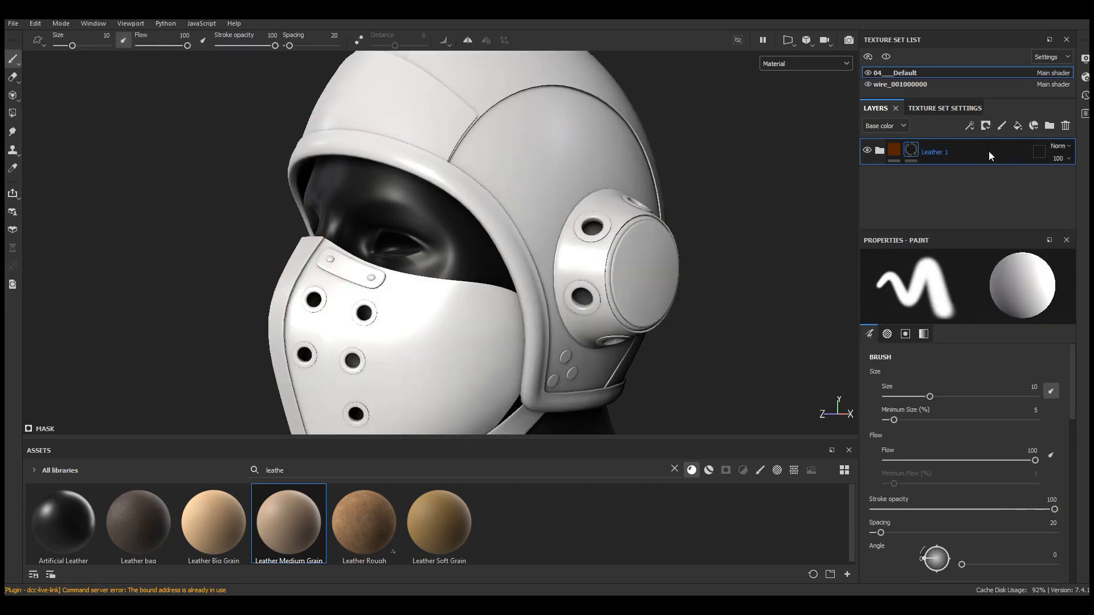
{"action": "left_click", "coordinate": [12, 114]}
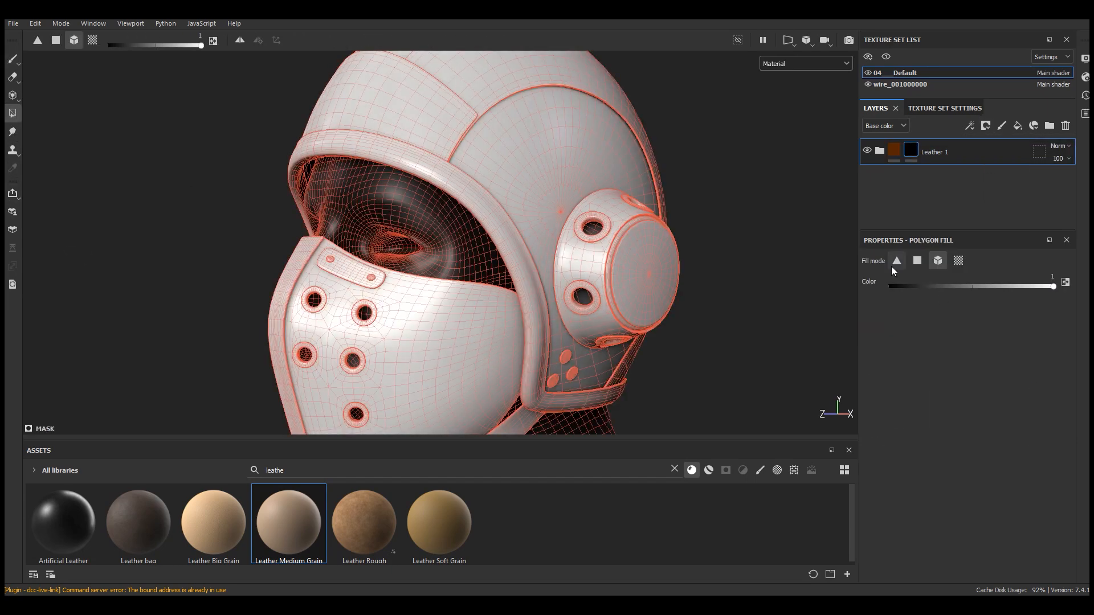
{"action": "left_click", "coordinate": [509, 177]}
{"action": "left_click", "coordinate": [489, 80]}
{"action": "scroll", "coordinate": [500, 187], "scroll_direction": "down", "scroll_amount": 5}
{"action": "left_click", "coordinate": [443, 296]}
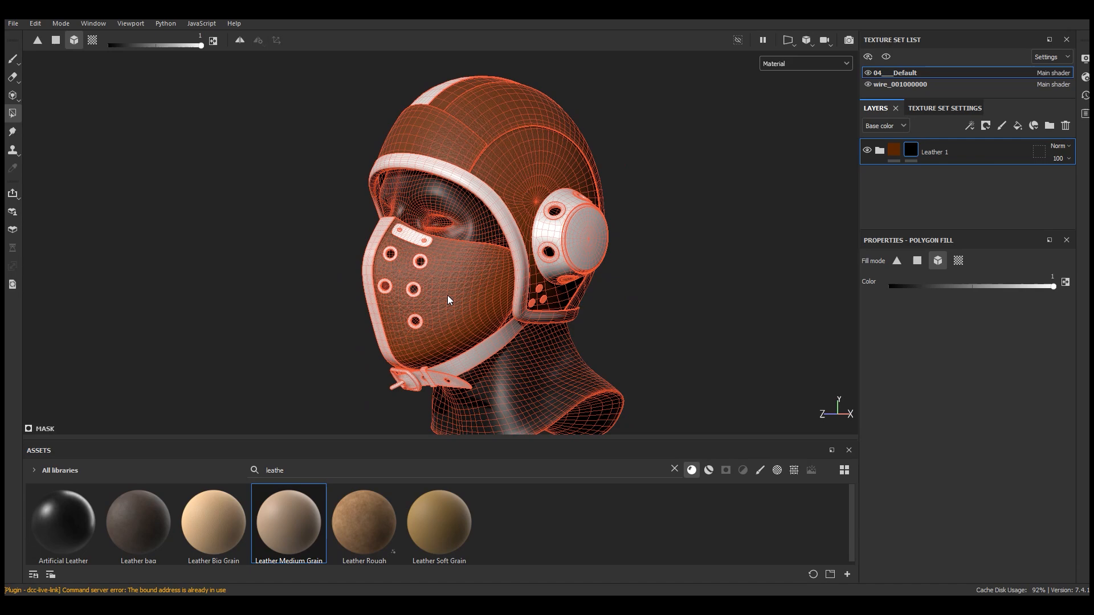
{"action": "left_click_drag", "start_coordinate": [444, 296], "coordinate": [337, 86], "text": "alt"}
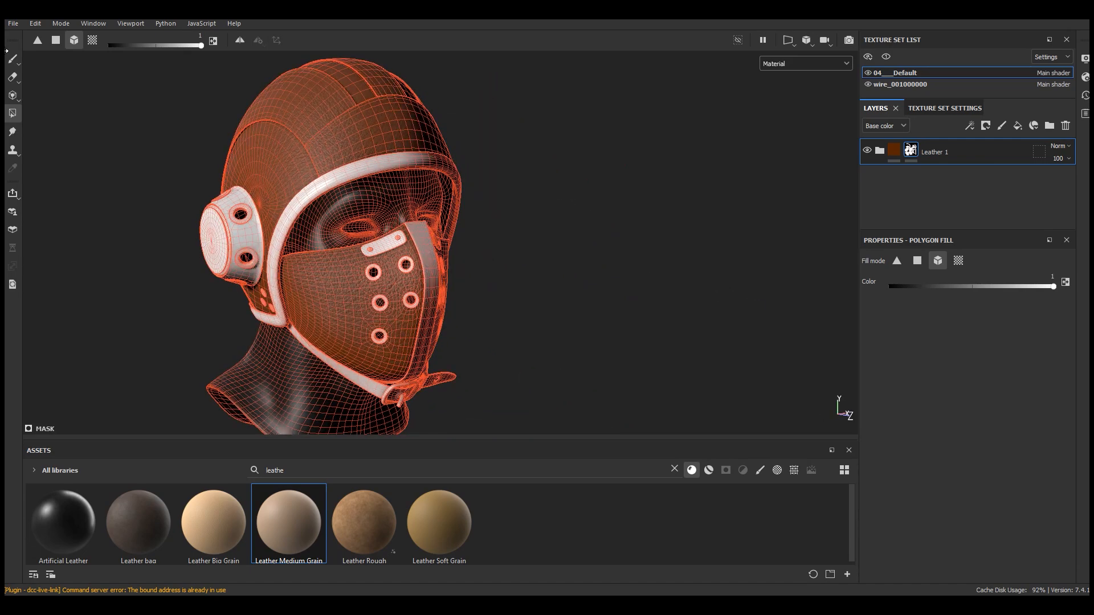
{"action": "key", "text": "p"}
Add an HSL Perceptive filter above the leather layer and set its saturation to about 0.55
{"action": "left_click_drag", "start_coordinate": [592, 290], "coordinate": [569, 193], "text": "alt"}
{"action": "scroll", "coordinate": [449, 145], "scroll_direction": "up", "scroll_amount": 4}
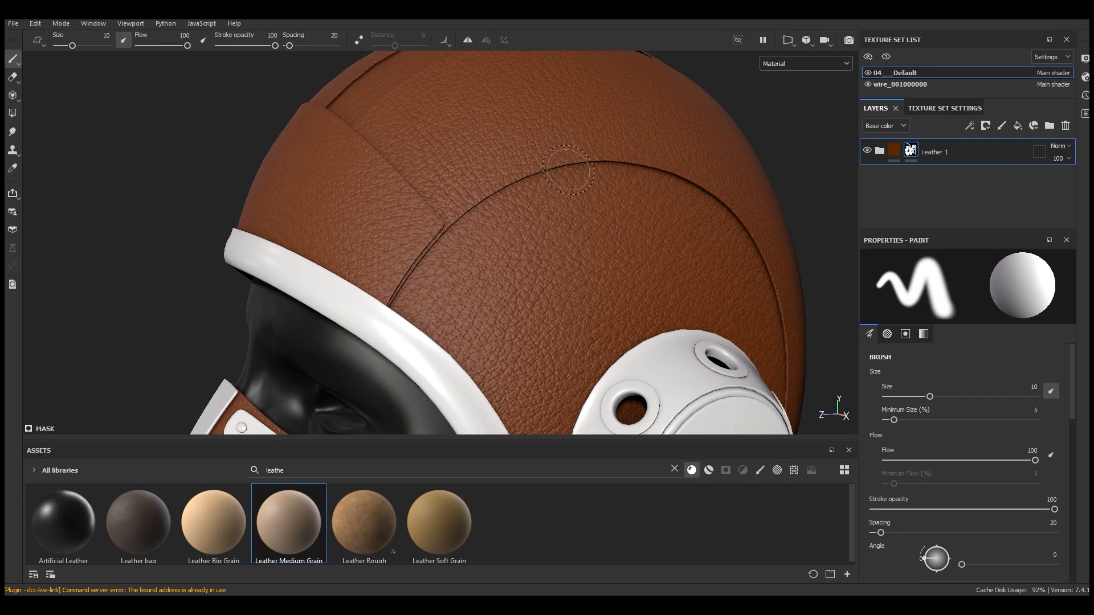
{"action": "scroll", "coordinate": [537, 198], "scroll_direction": "down", "scroll_amount": 4}
{"action": "scroll", "coordinate": [537, 199], "scroll_direction": "up", "scroll_amount": 5}
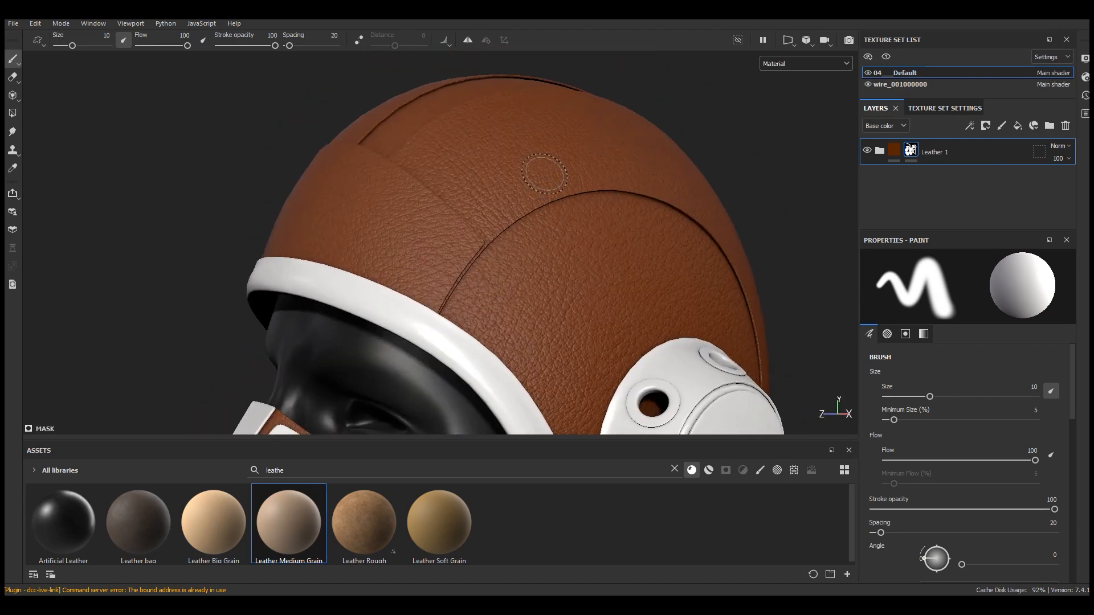
{"action": "left_click_drag", "start_coordinate": [885, 160], "coordinate": [882, 153]}
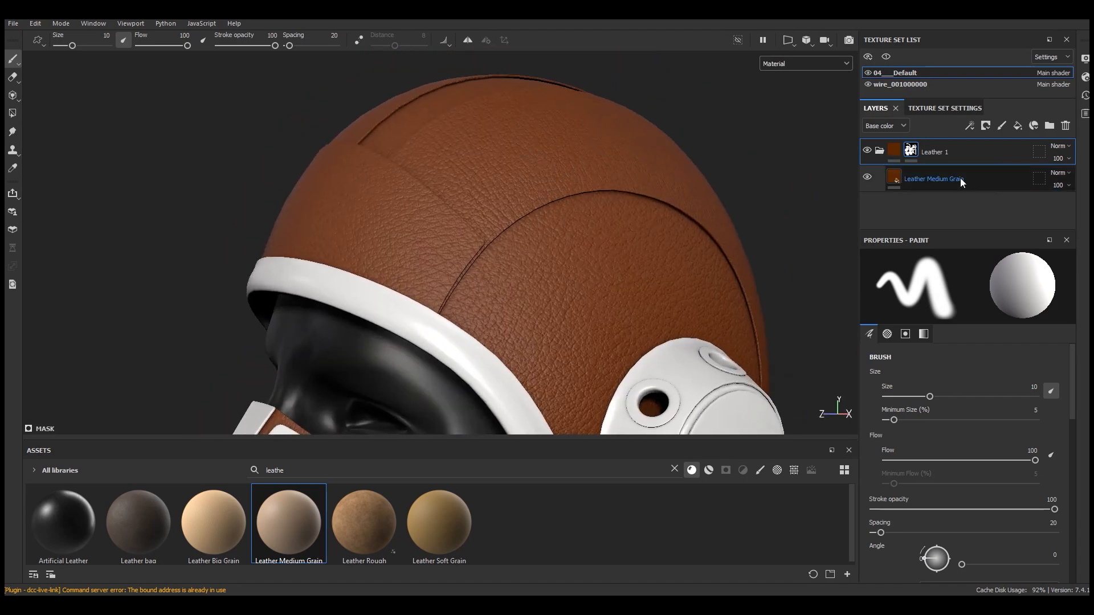
{"action": "left_click", "coordinate": [674, 468]}
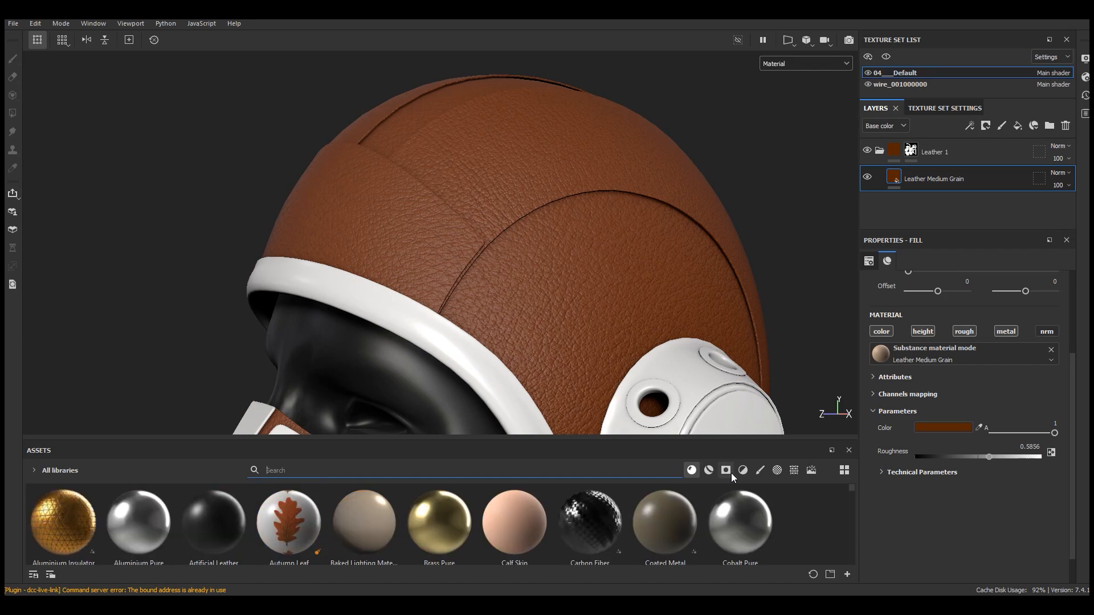
{"action": "left_click", "coordinate": [743, 470]}
{"action": "left_click_drag", "start_coordinate": [689, 436], "coordinate": [694, 373]}
{"action": "left_click_drag", "start_coordinate": [849, 450], "coordinate": [850, 462]}
{"action": "left_click_drag", "start_coordinate": [214, 548], "coordinate": [926, 171]}
{"action": "left_click_drag", "start_coordinate": [524, 355], "coordinate": [528, 436]}
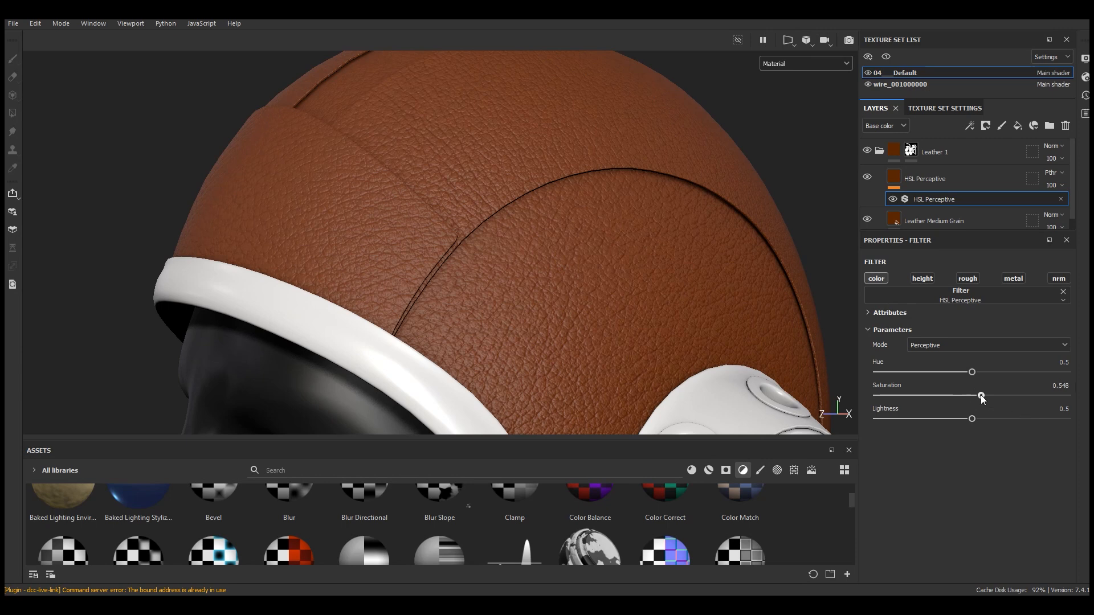
{"action": "left_click", "coordinate": [976, 419]}
Add a black mask to the HSL Perceptive layer and insert a fill into that mask
{"action": "left_click", "coordinate": [952, 173]}
{"action": "left_click", "coordinate": [985, 126]}
{"action": "left_click", "coordinate": [1007, 156]}
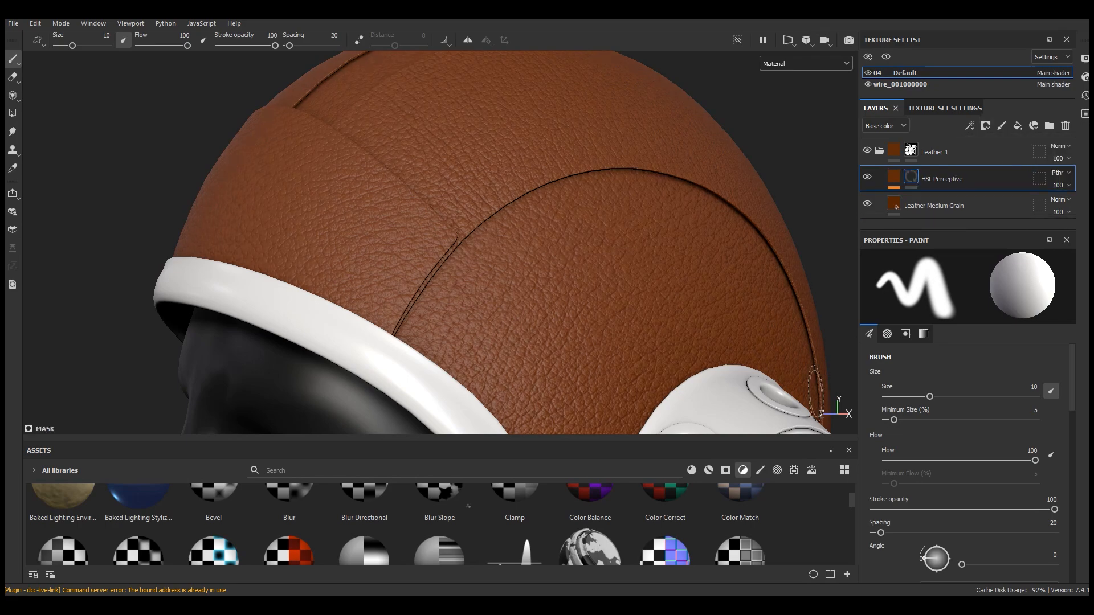
{"action": "left_click", "coordinate": [970, 126]}
{"action": "left_click", "coordinate": [990, 167]}
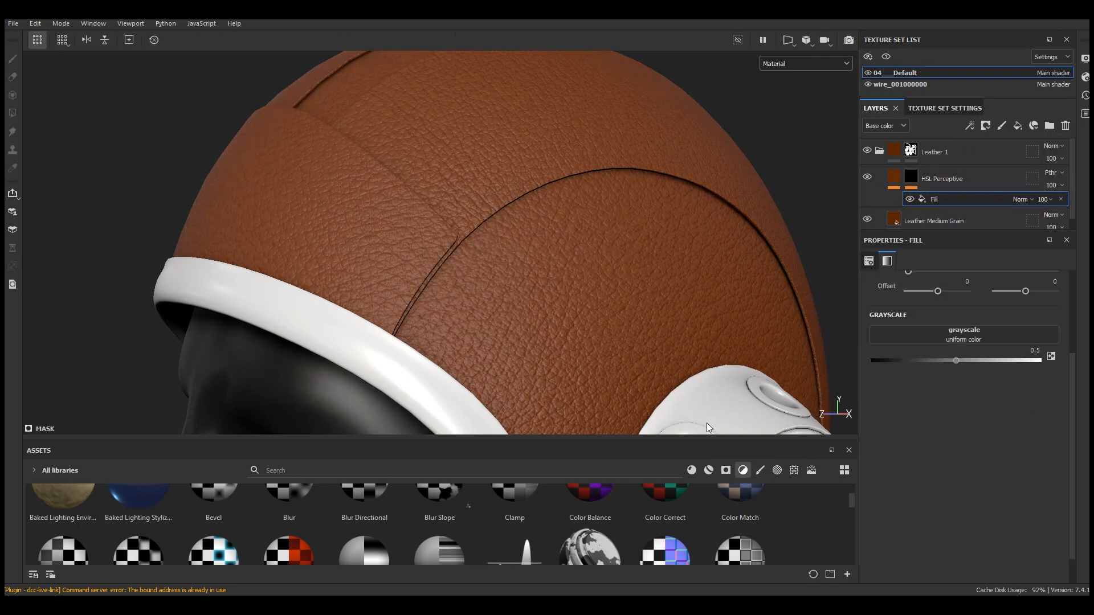
Search the textures for "grung" and assign Grunge Map 008 to the mask fill's grayscale
{"action": "left_click_drag", "start_coordinate": [630, 439], "coordinate": [740, 280]}
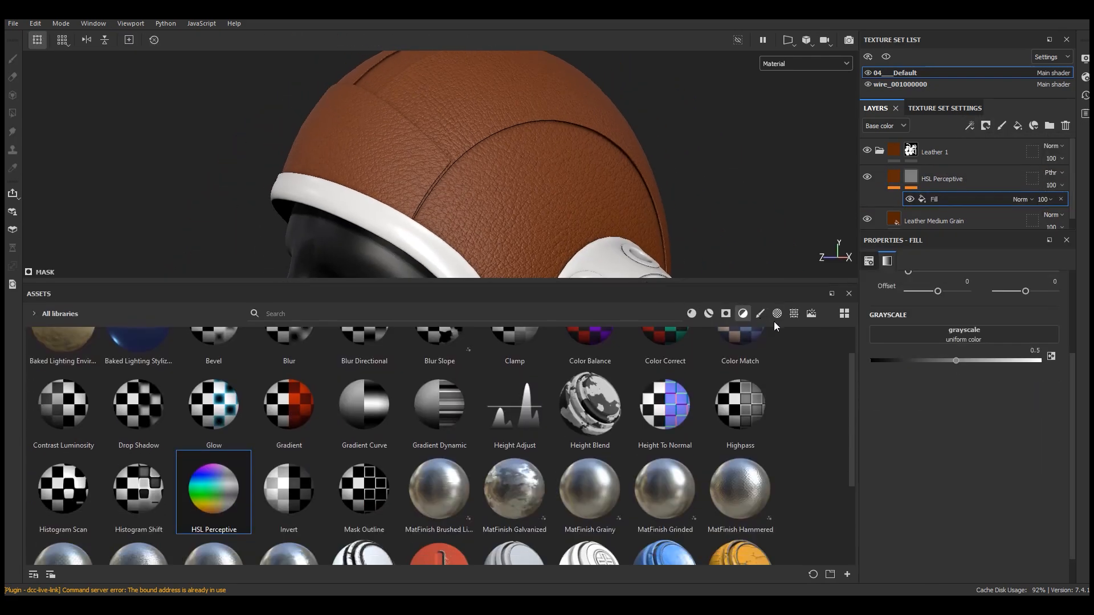
{"action": "left_click", "coordinate": [797, 315]}
{"action": "left_click", "coordinate": [435, 312]}
{"action": "type", "text": "grl"}
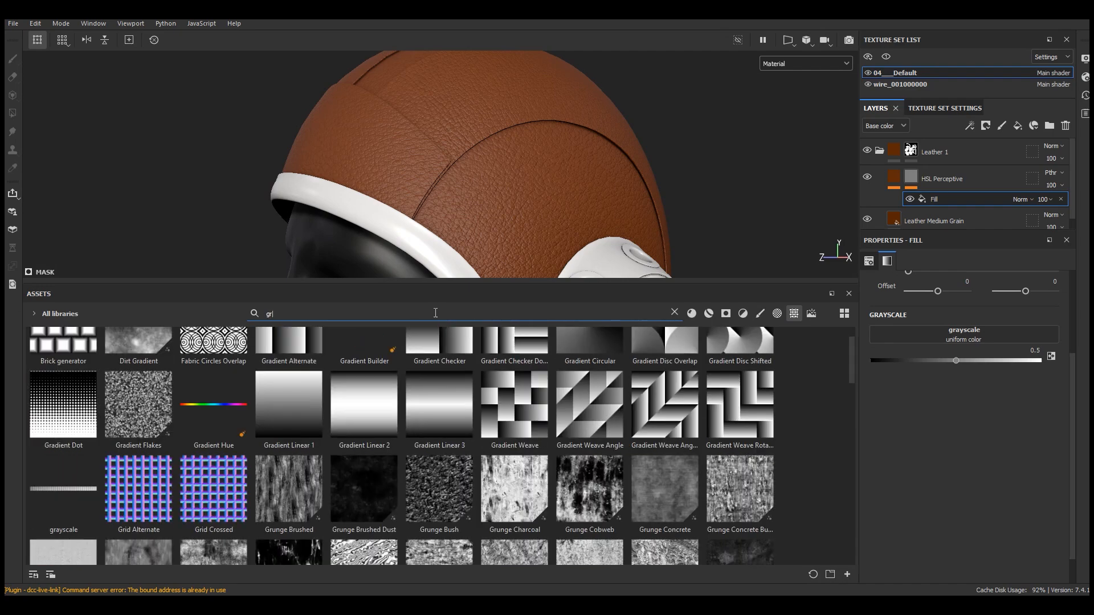
{"action": "key", "text": "BackSpace"}
{"action": "type", "text": "ung"}
{"action": "left_click_drag", "start_coordinate": [856, 378], "coordinate": [847, 445]}
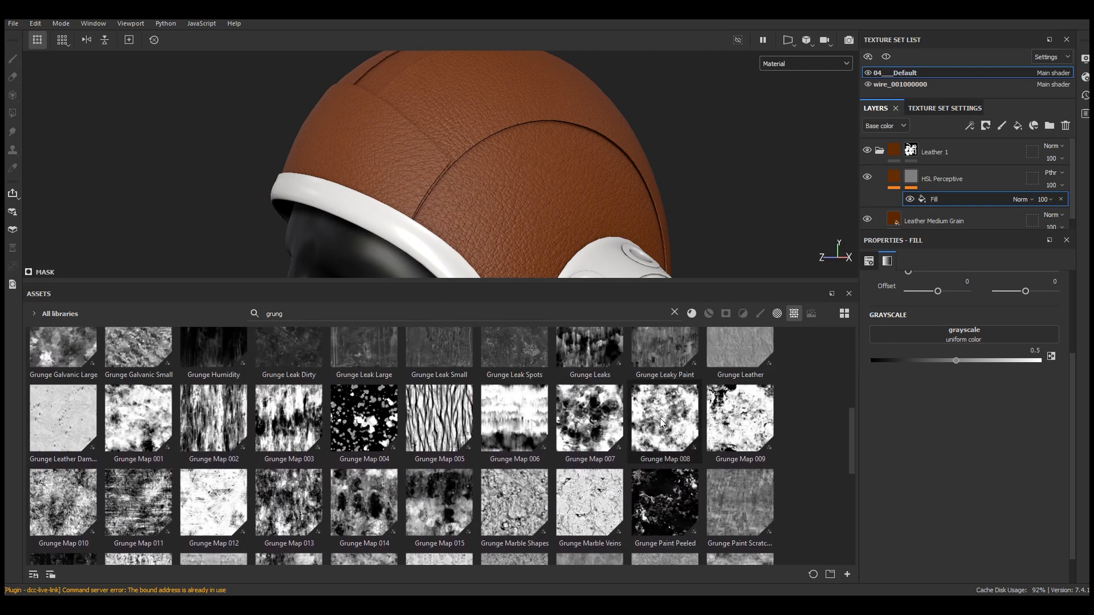
{"action": "left_click_drag", "start_coordinate": [660, 419], "coordinate": [962, 340]}
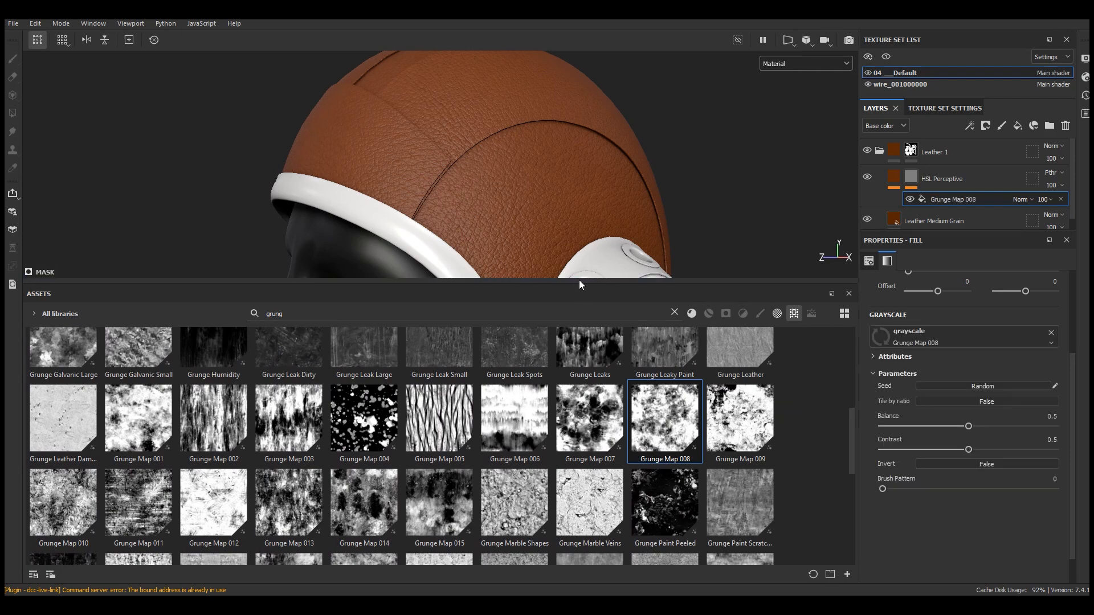
Display the mask channel and set the grunge mask fill to Tri-planar projection with a scale of 3
{"action": "left_click_drag", "start_coordinate": [580, 283], "coordinate": [704, 440]}
{"action": "left_click", "coordinate": [785, 64]}
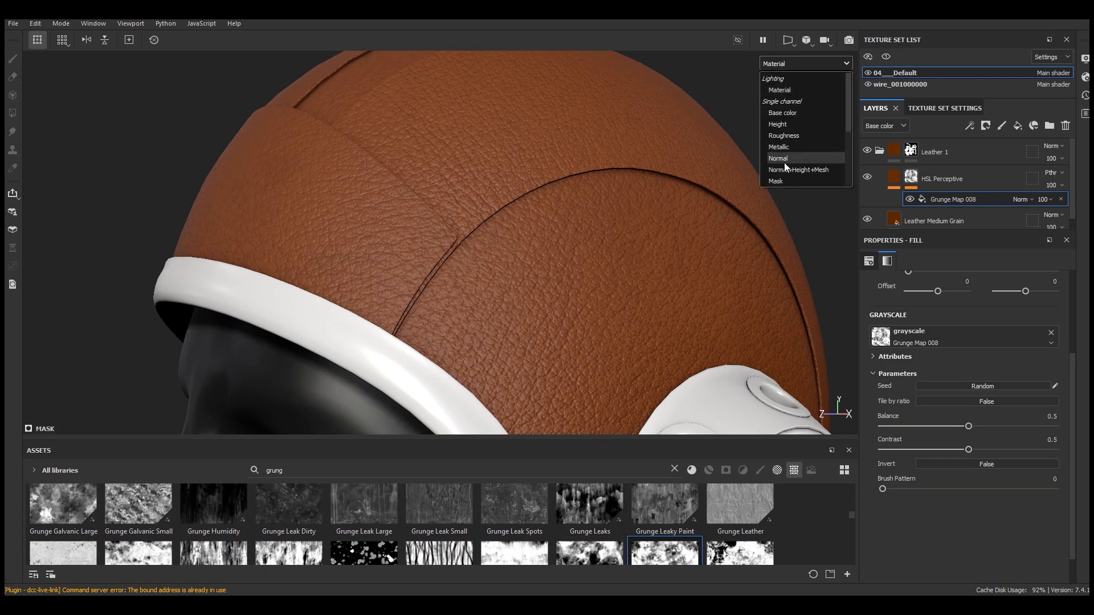
{"action": "left_click", "coordinate": [780, 183]}
{"action": "scroll", "coordinate": [916, 344], "scroll_direction": "up", "scroll_amount": 3}
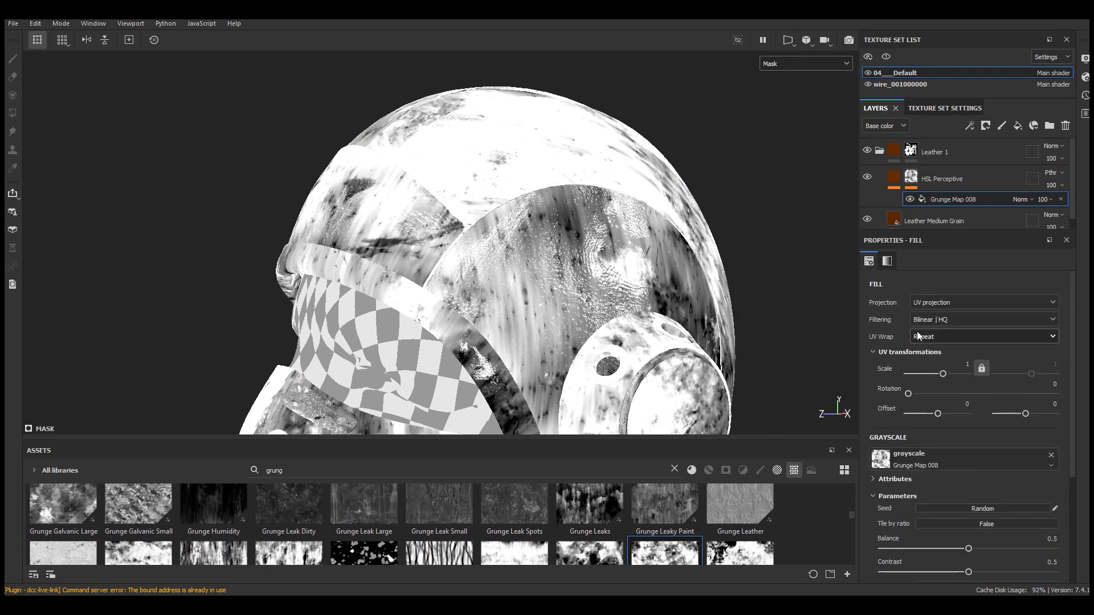
{"action": "left_click", "coordinate": [927, 303]}
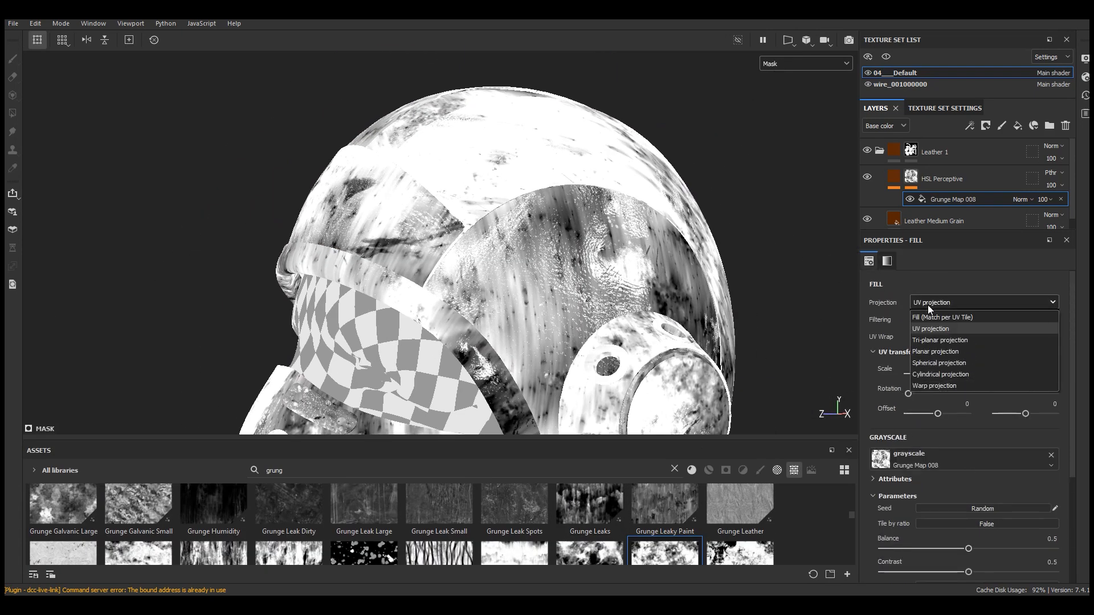
{"action": "left_click", "coordinate": [941, 341]}
{"action": "type", "text": "3"}
{"action": "key", "text": "Return"}
Set the Grunge Map 008 balance to 0.4 and contrast to 0.26
{"action": "left_click_drag", "start_coordinate": [652, 365], "coordinate": [621, 238], "text": "alt"}
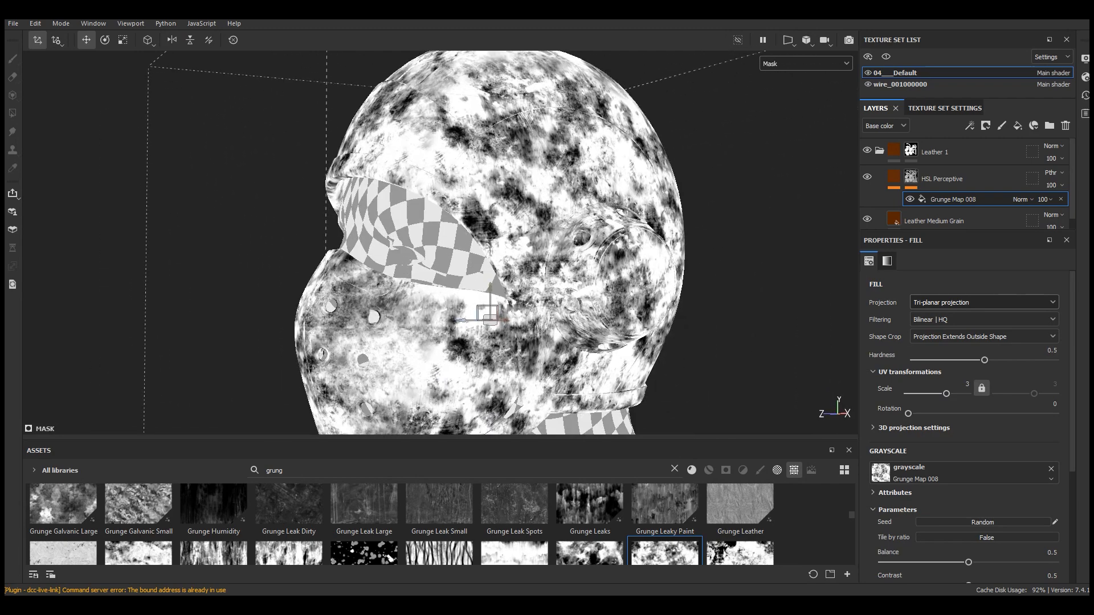
{"action": "scroll", "coordinate": [970, 394], "scroll_direction": "down", "scroll_amount": 5}
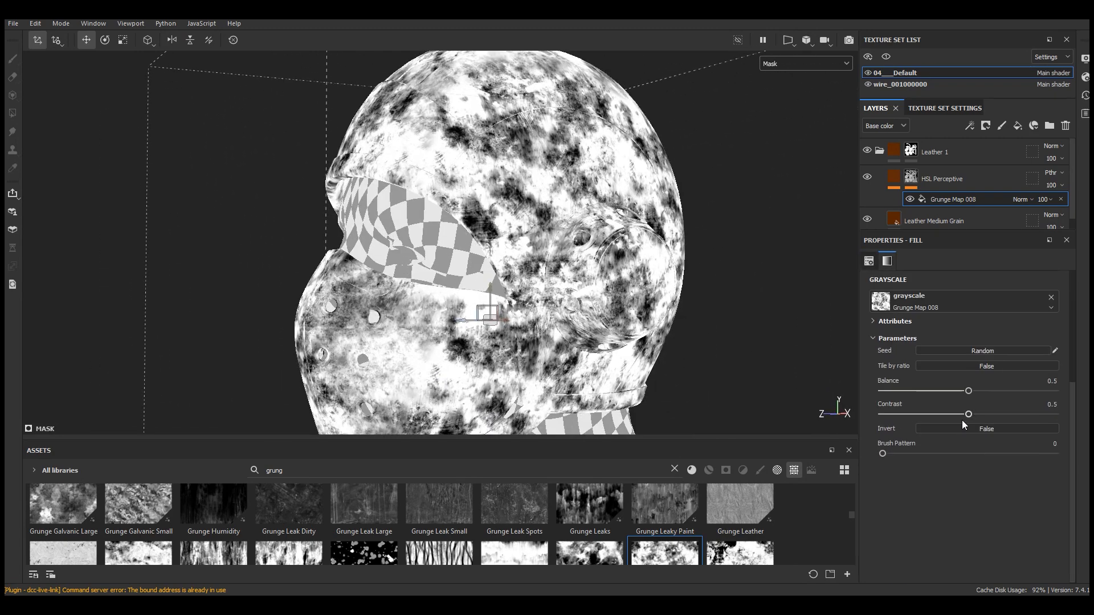
{"action": "left_click_drag", "start_coordinate": [970, 393], "coordinate": [919, 415]}
{"action": "scroll", "coordinate": [566, 269], "scroll_direction": "up", "scroll_amount": 1}
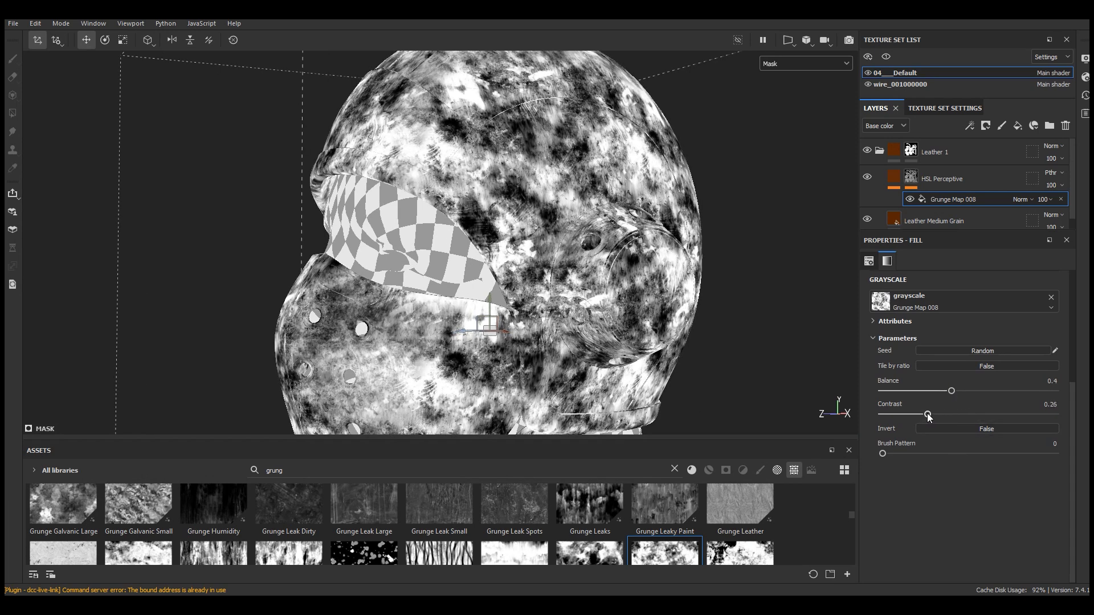
Return the viewport to the material view and inspect the helmet's leather from several angles
{"action": "scroll", "coordinate": [458, 251], "scroll_direction": "down", "scroll_amount": 3}
{"action": "left_click_drag", "start_coordinate": [462, 255], "coordinate": [458, 188], "text": "alt"}
{"action": "scroll", "coordinate": [484, 145], "scroll_direction": "up", "scroll_amount": 4}
{"action": "left_click", "coordinate": [798, 62]}
{"action": "left_click", "coordinate": [787, 90]}
{"action": "scroll", "coordinate": [572, 210], "scroll_direction": "down", "scroll_amount": 3}
{"action": "scroll", "coordinate": [566, 228], "scroll_direction": "up", "scroll_amount": 3}
{"action": "left_click_drag", "start_coordinate": [566, 228], "coordinate": [621, 234], "text": "alt"}
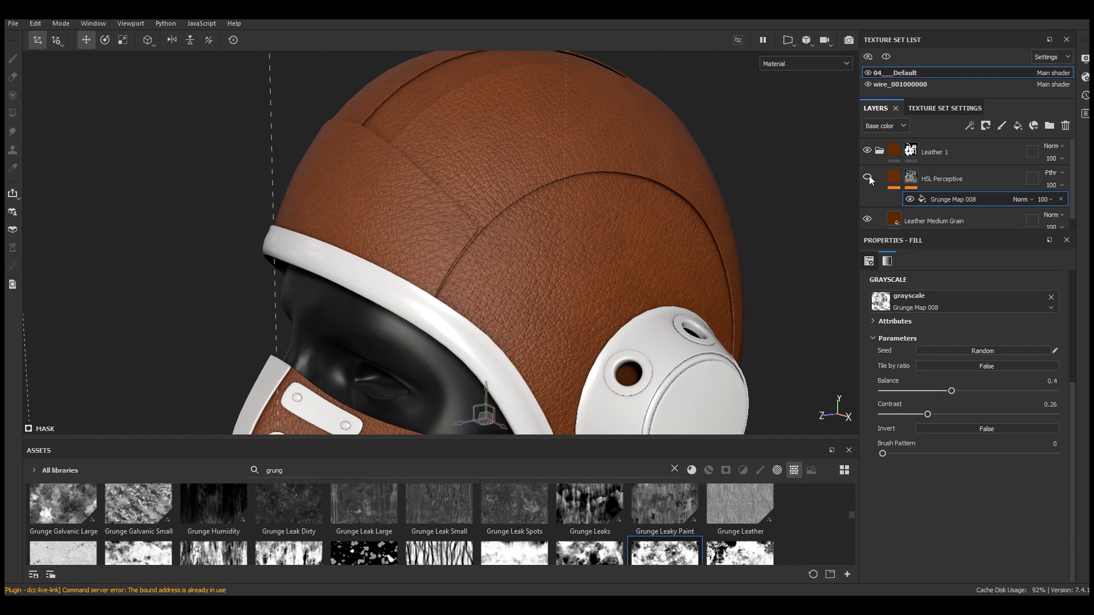
{"action": "scroll", "coordinate": [581, 189], "scroll_direction": "down", "scroll_amount": 3}
{"action": "left_click_drag", "start_coordinate": [581, 185], "coordinate": [706, 188], "text": "alt"}
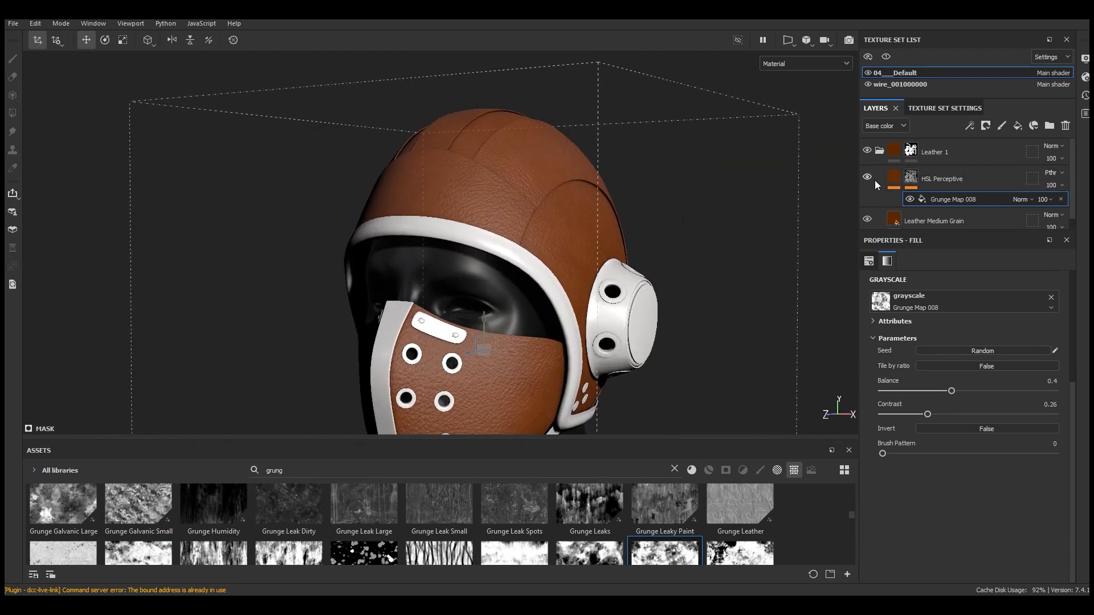
{"action": "left_click_drag", "start_coordinate": [628, 236], "coordinate": [521, 234], "text": "alt"}
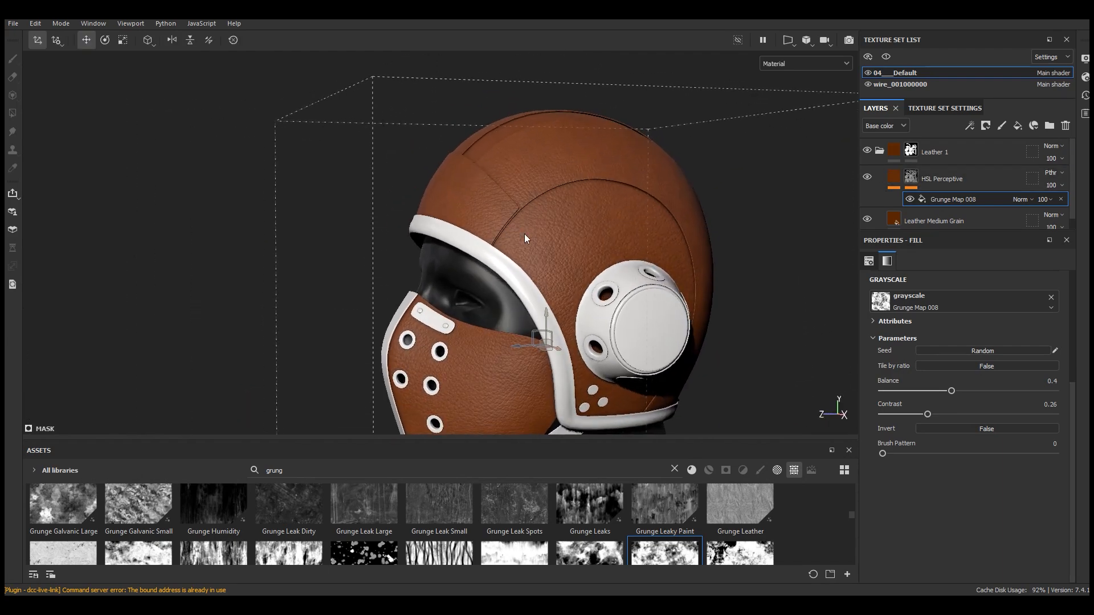
{"action": "scroll", "coordinate": [580, 197], "scroll_direction": "up", "scroll_amount": 3}
{"action": "left_click_drag", "start_coordinate": [580, 197], "coordinate": [602, 218], "text": "alt"}
Add a fill layer above HSL Perceptive and set its base color to tan AA884F
{"action": "left_click", "coordinate": [948, 177]}
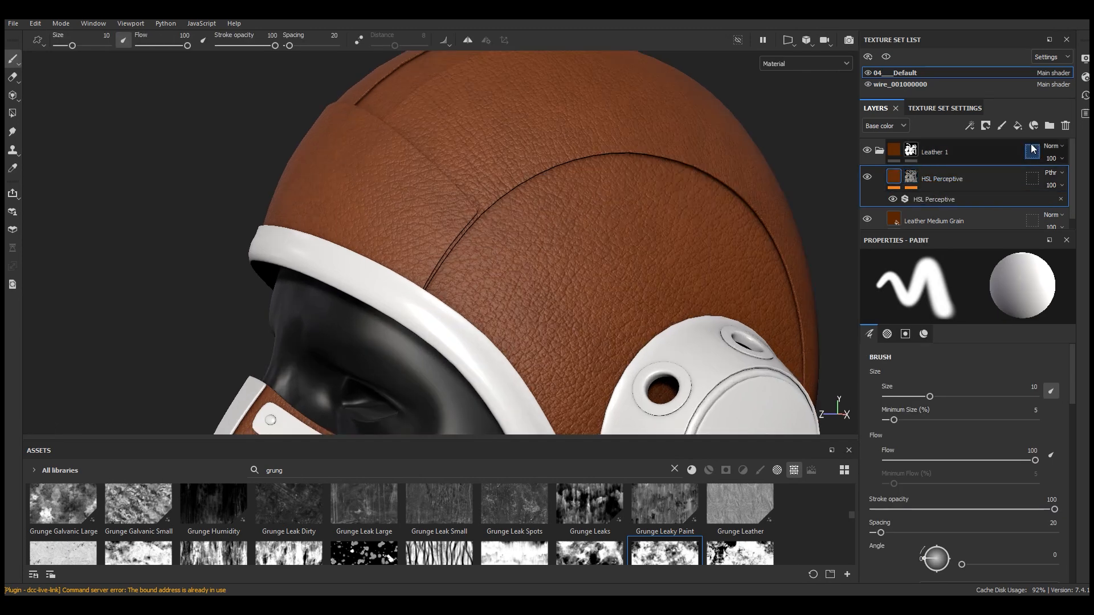
{"action": "left_click", "coordinate": [1017, 125]}
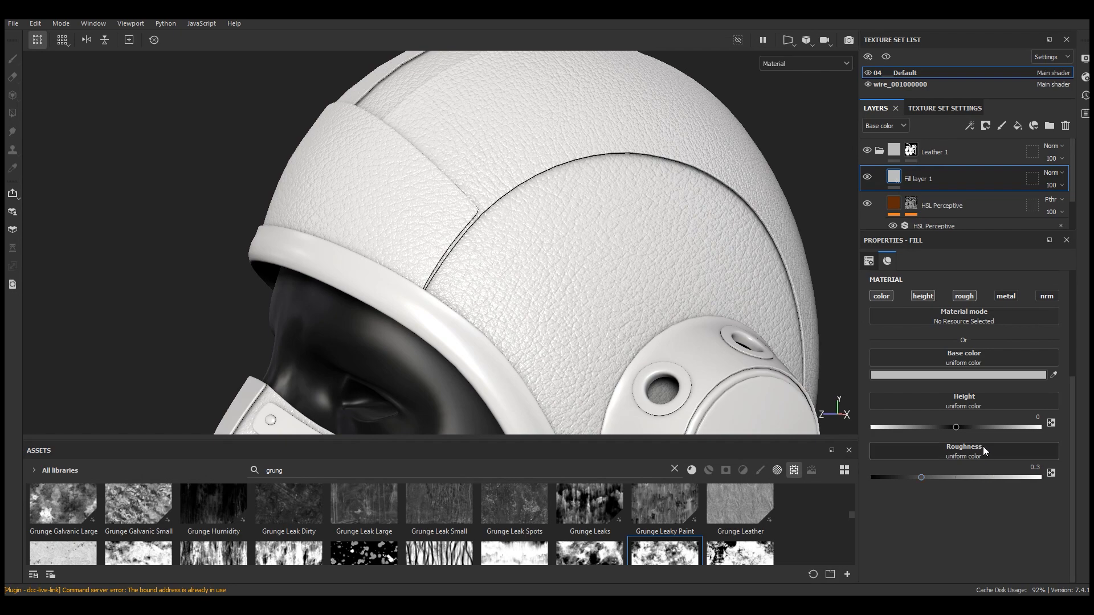
{"action": "left_click", "coordinate": [928, 375]}
{"action": "left_click_drag", "start_coordinate": [860, 313], "coordinate": [661, 204]}
{"action": "left_click", "coordinate": [734, 325]}
{"action": "left_click_drag", "start_coordinate": [707, 263], "coordinate": [666, 254]}
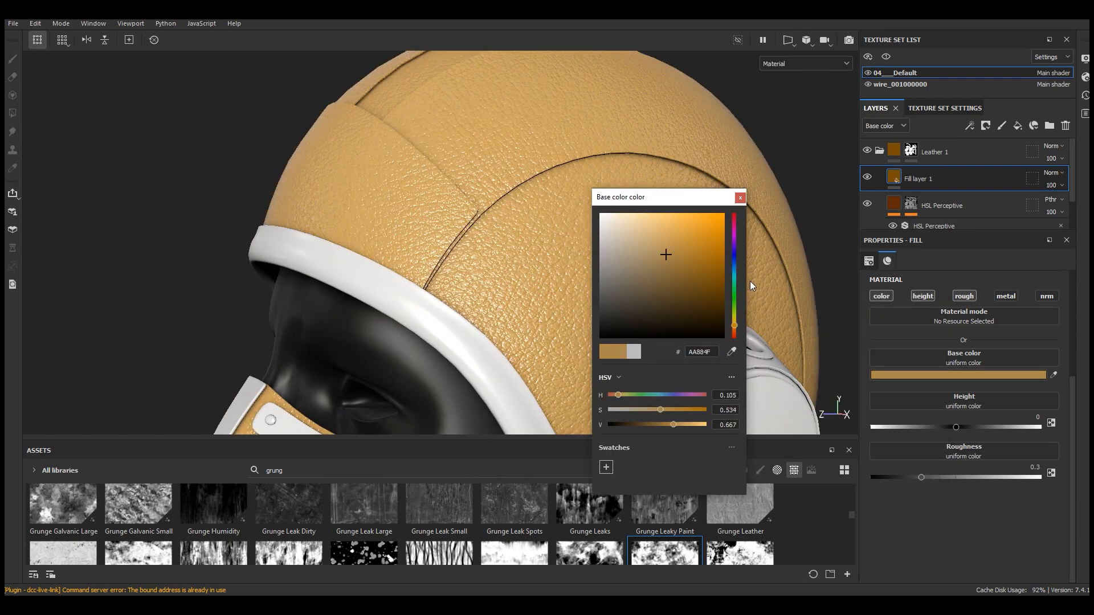
Set the fill layer's roughness to about 0.51
{"action": "left_click", "coordinate": [956, 478]}
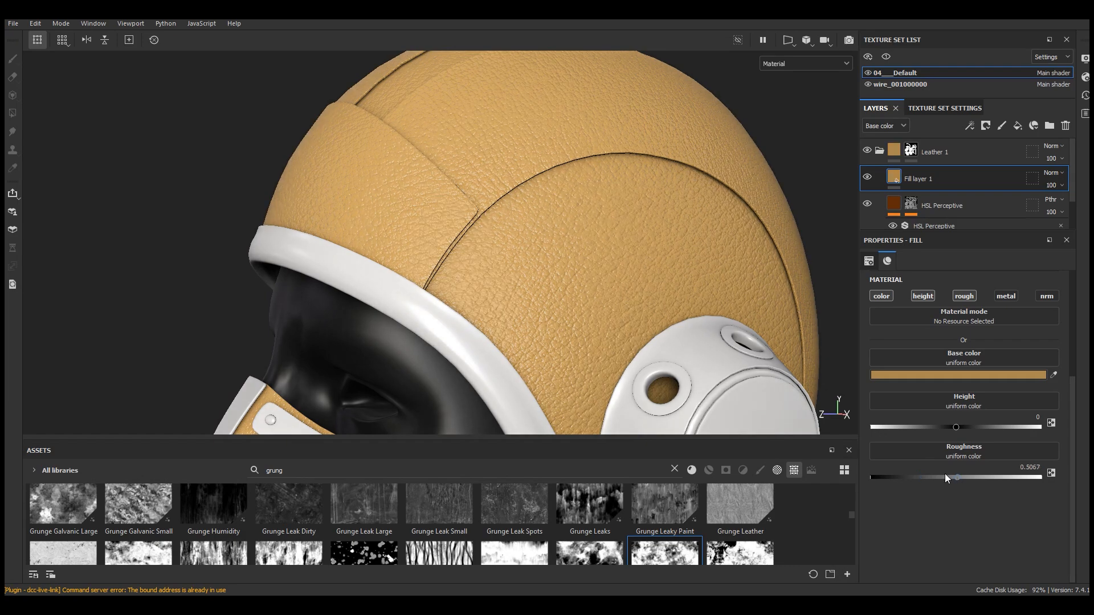
{"action": "scroll", "coordinate": [554, 217], "scroll_direction": "up", "scroll_amount": 2}
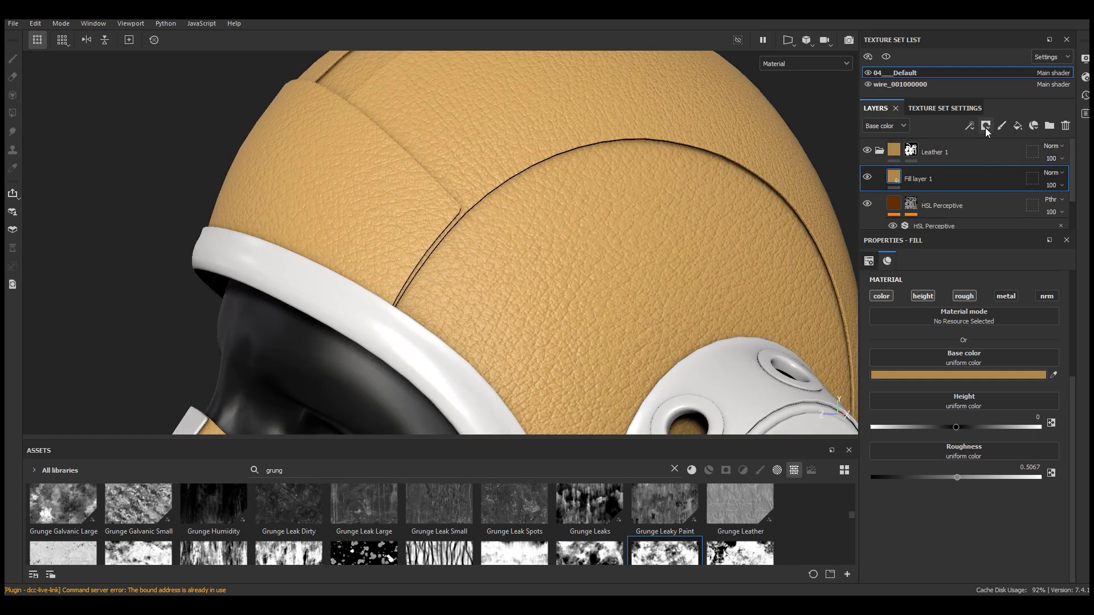
Add a black mask to Fill layer 1
{"action": "left_click", "coordinate": [970, 126]}
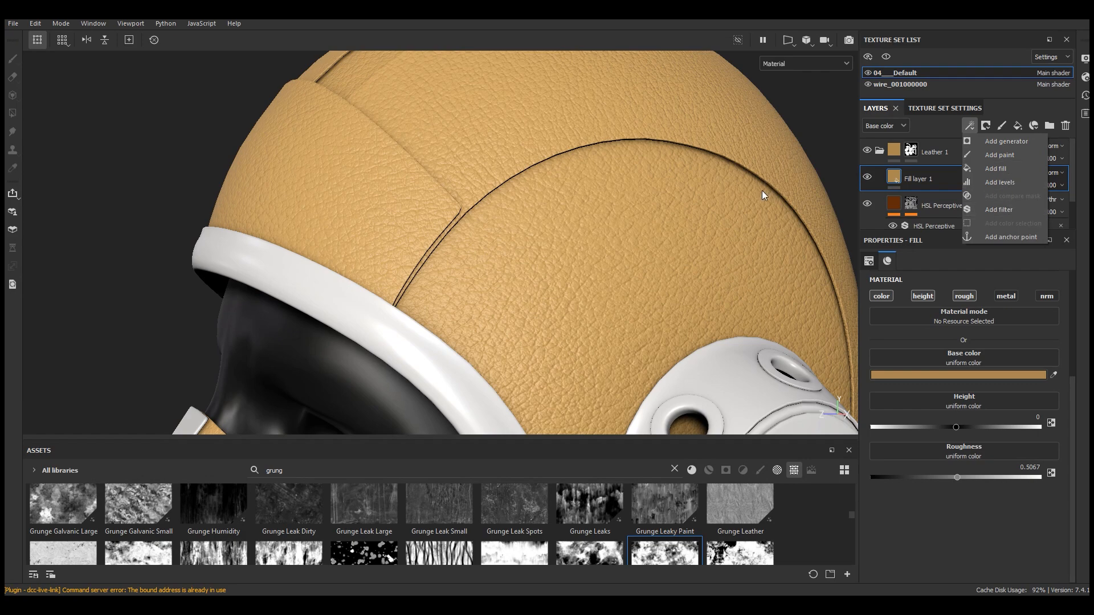
{"action": "left_click", "coordinate": [986, 126]}
{"action": "left_click", "coordinate": [1000, 153]}
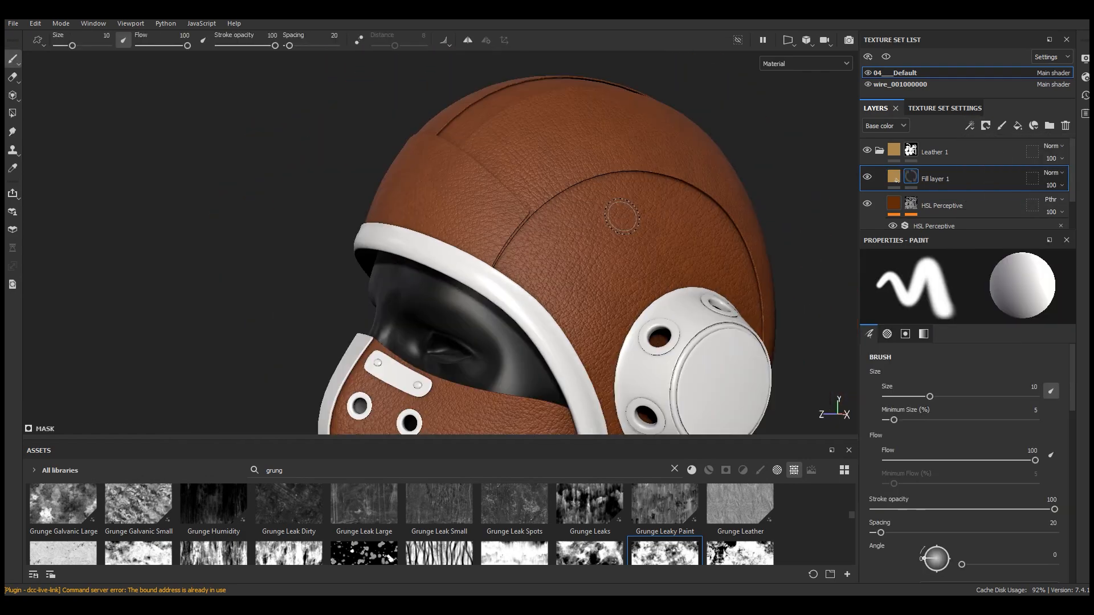
{"action": "scroll", "coordinate": [649, 228], "scroll_direction": "up", "scroll_amount": 3}
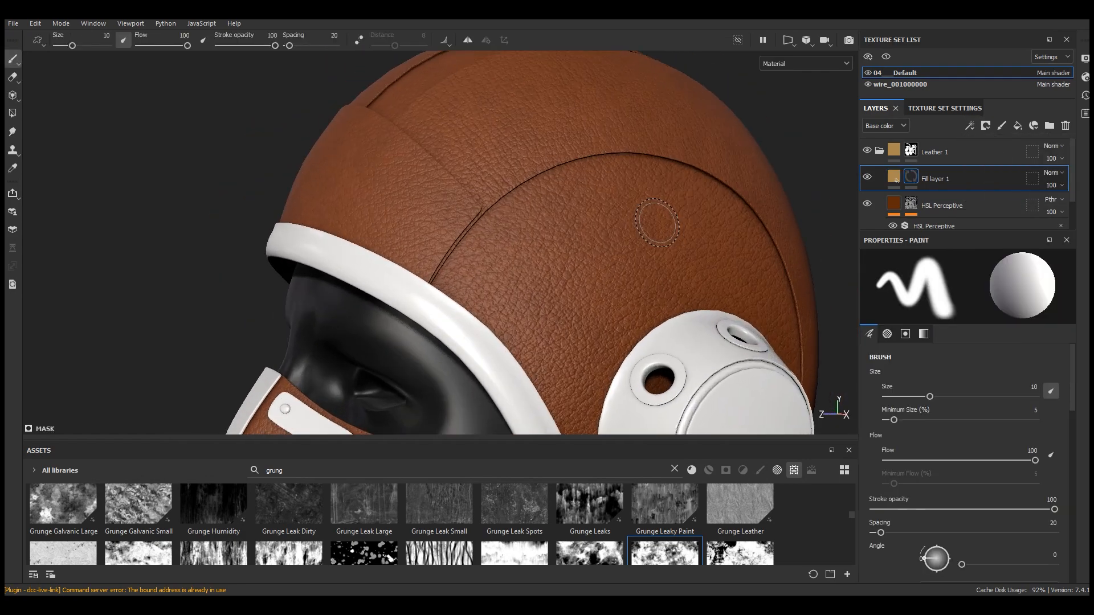
Set Fill layer 1's blending mode to Subtract
{"action": "left_click", "coordinate": [1053, 174]}
{"action": "left_click", "coordinate": [1035, 292]}
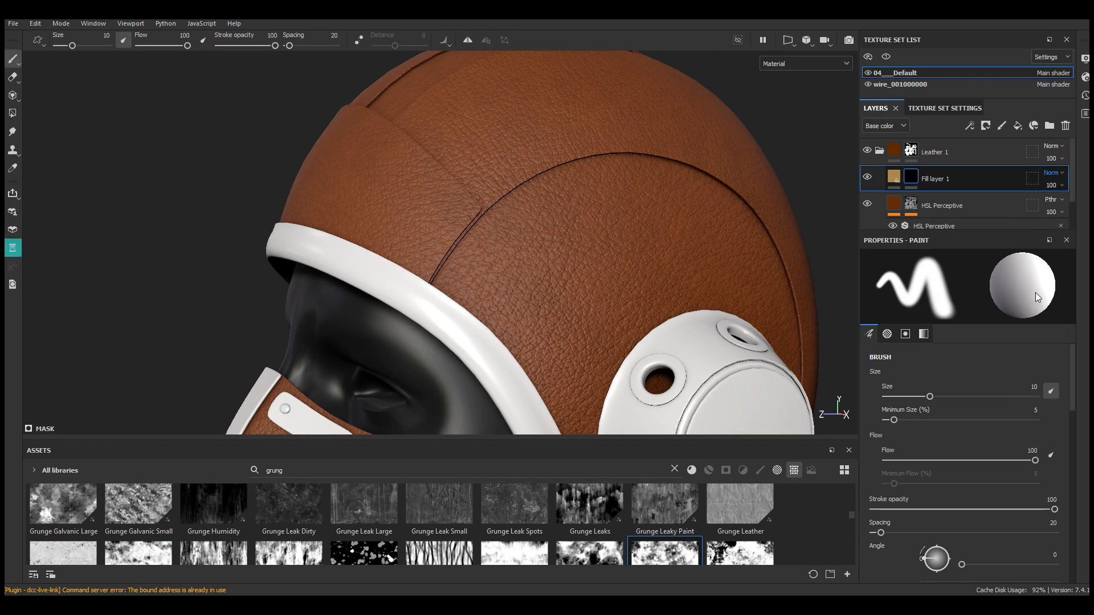
{"action": "scroll", "coordinate": [614, 204], "scroll_direction": "down", "scroll_amount": 2}
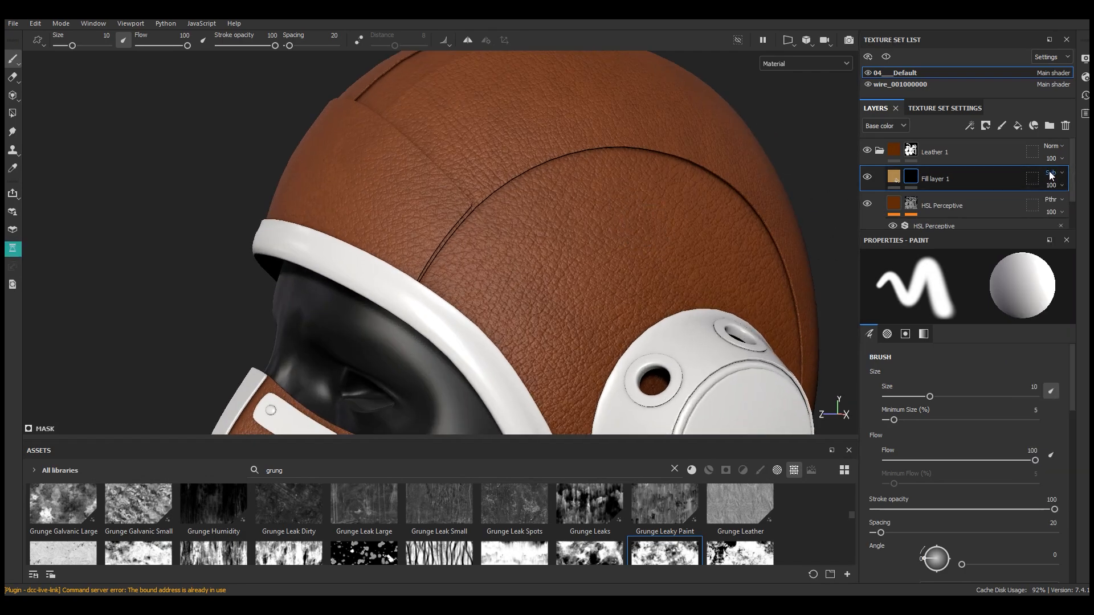
Insert a fill into Fill layer 1's mask and assign Grunge Leather to its grayscale
{"action": "left_click", "coordinate": [969, 125]}
{"action": "left_click", "coordinate": [993, 170]}
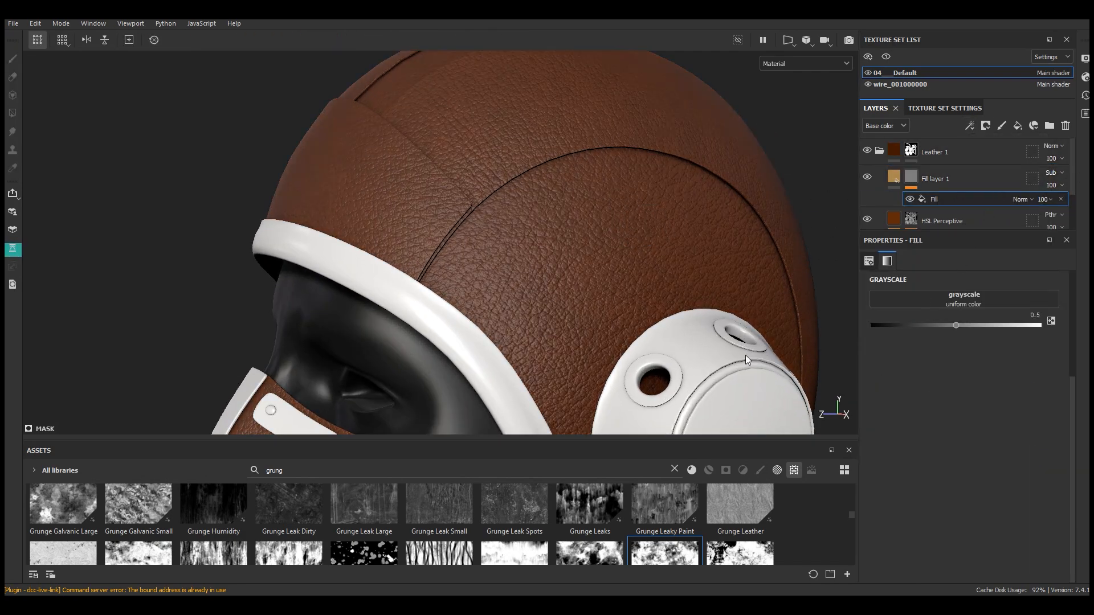
{"action": "left_click_drag", "start_coordinate": [639, 437], "coordinate": [640, 272]}
{"action": "scroll", "coordinate": [631, 421], "scroll_direction": "up", "scroll_amount": 3}
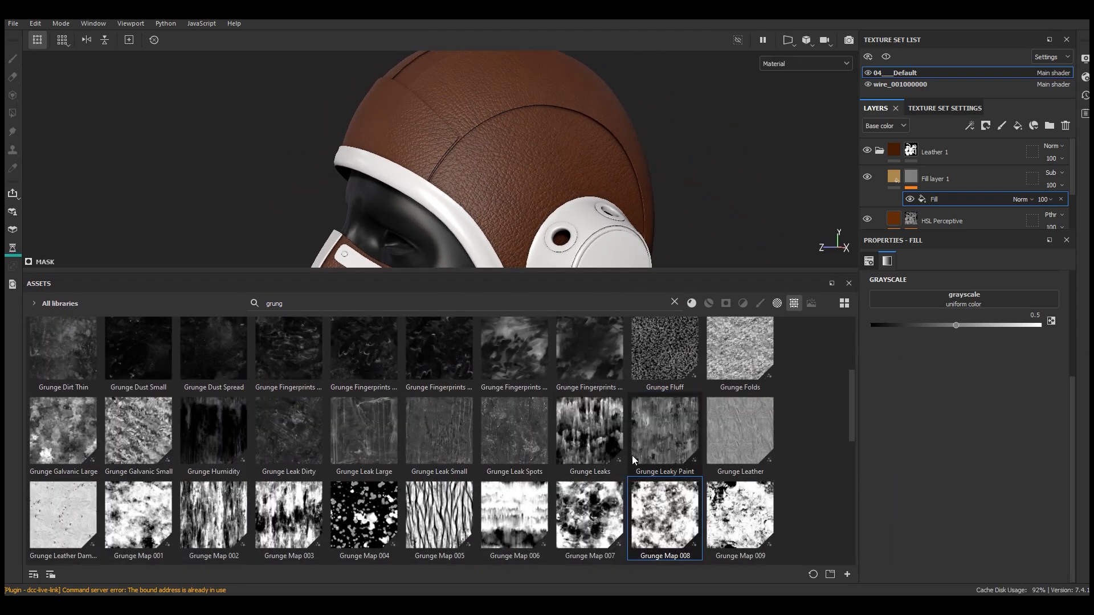
{"action": "left_click_drag", "start_coordinate": [744, 445], "coordinate": [962, 300]}
{"action": "left_click_drag", "start_coordinate": [640, 275], "coordinate": [639, 438]}
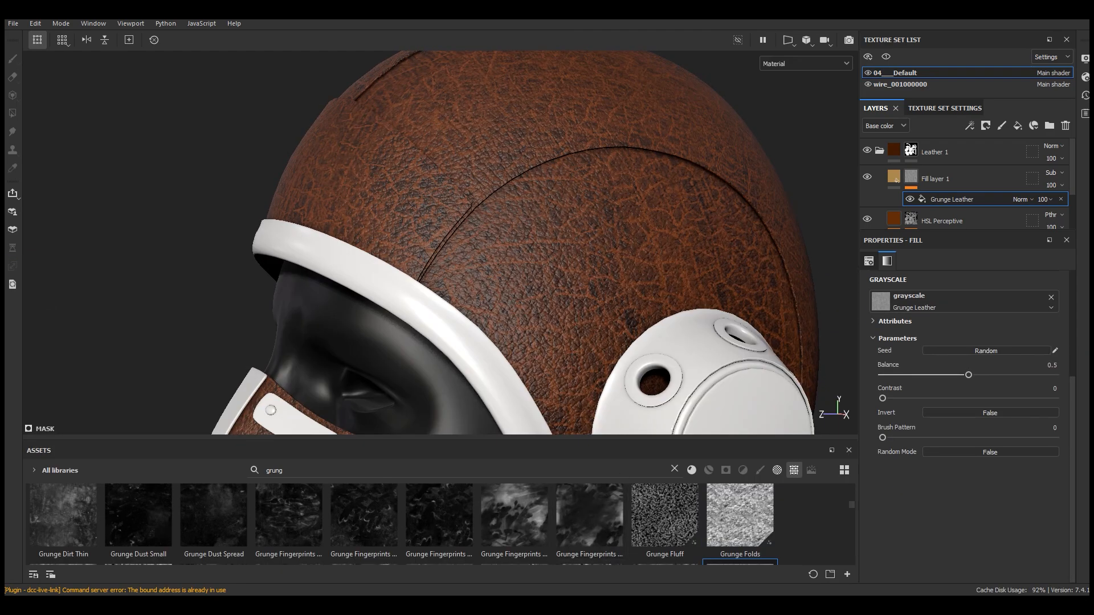
Set the Grunge Leather mask fill to Tri-planar projection with a scale of 2.5
{"action": "scroll", "coordinate": [957, 319], "scroll_direction": "up", "scroll_amount": 3}
{"action": "left_click", "coordinate": [946, 302]}
{"action": "left_click", "coordinate": [939, 341]}
{"action": "left_click_drag", "start_coordinate": [638, 257], "coordinate": [673, 258], "text": "alt"}
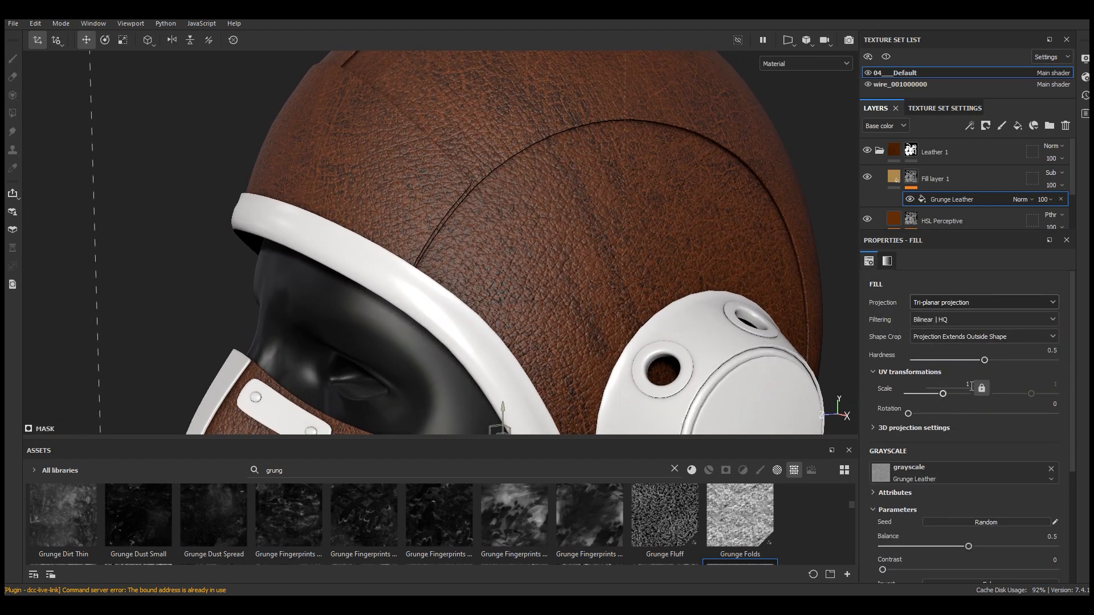
{"action": "type", "text": "2"}
{"action": "key", "text": "Return"}
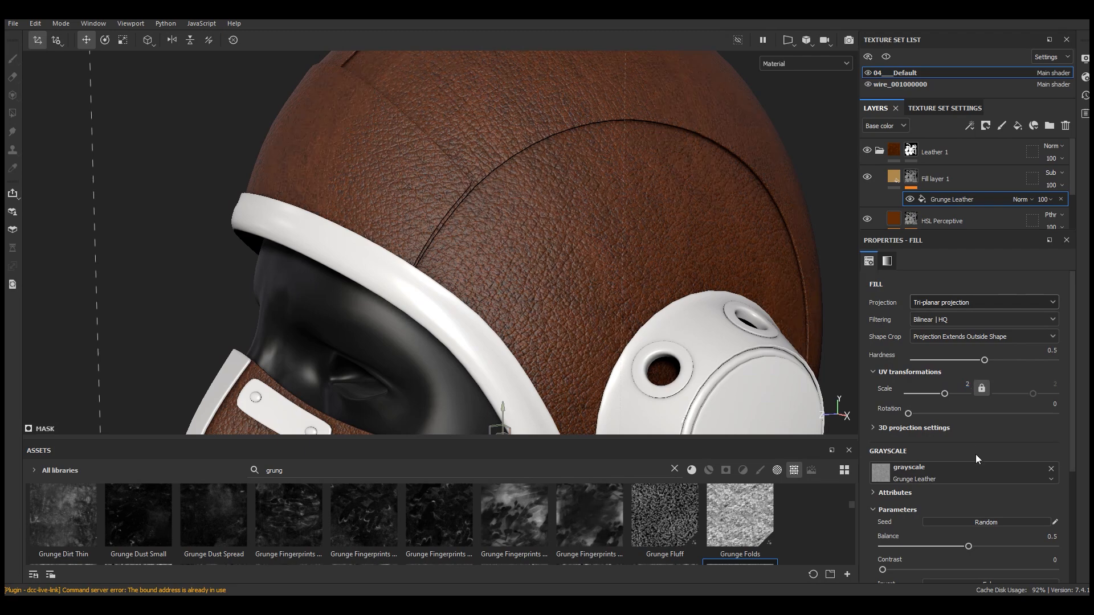
{"action": "type", "text": "2.5"}
{"action": "key", "text": "Return"}
Set the Grunge Leather mask's balance to 0.85
{"action": "mouse_move", "coordinate": [631, 244]}
{"action": "left_mouse_down", "text": "alt"}
{"action": "mouse_move", "coordinate": [581, 227]}
{"action": "mouse_move", "coordinate": [771, 224]}
{"action": "mouse_move", "coordinate": [513, 237]}
{"action": "mouse_move", "coordinate": [612, 236]}
{"action": "left_mouse_up", "text": "alt"}
{"action": "scroll", "coordinate": [584, 203], "scroll_direction": "up", "scroll_amount": 4}
{"action": "left_click", "coordinate": [867, 177]}
{"action": "left_click", "coordinate": [867, 178]}
{"action": "scroll", "coordinate": [626, 257], "scroll_direction": "down", "scroll_amount": 4}
{"action": "middle_click_drag", "start_coordinate": [662, 336], "coordinate": [656, 282], "text": "alt"}
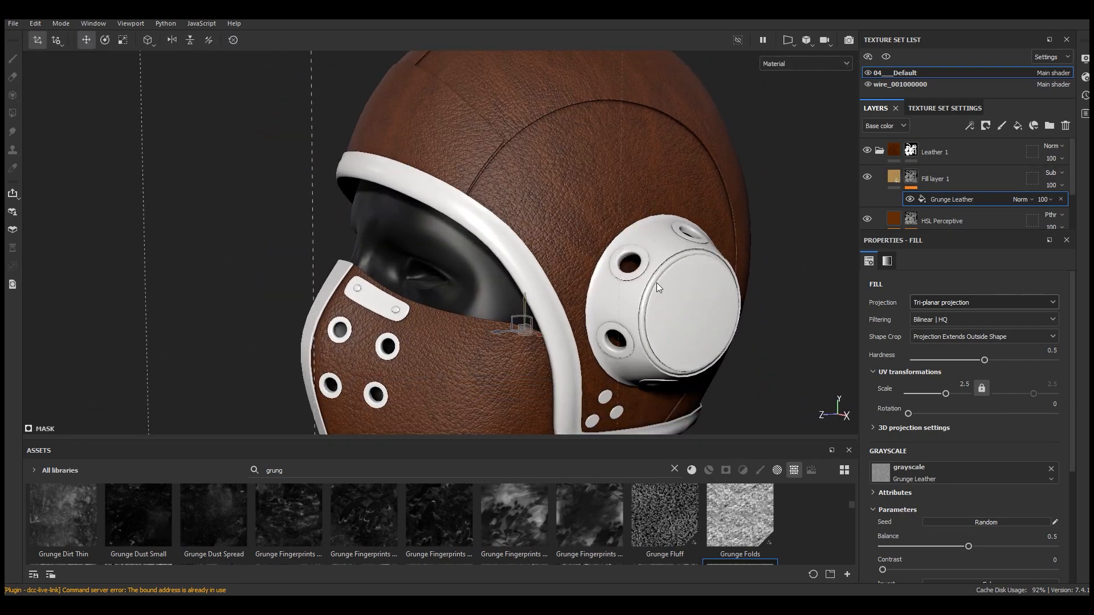
{"action": "scroll", "coordinate": [1017, 489], "scroll_direction": "down", "scroll_amount": 3}
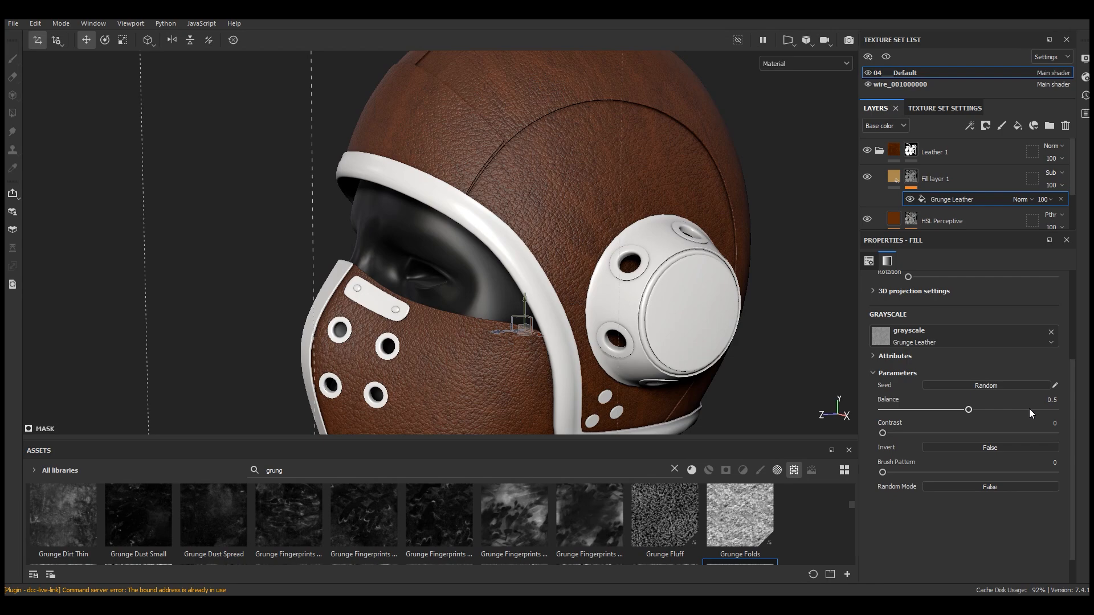
{"action": "left_click", "coordinate": [1029, 410]}
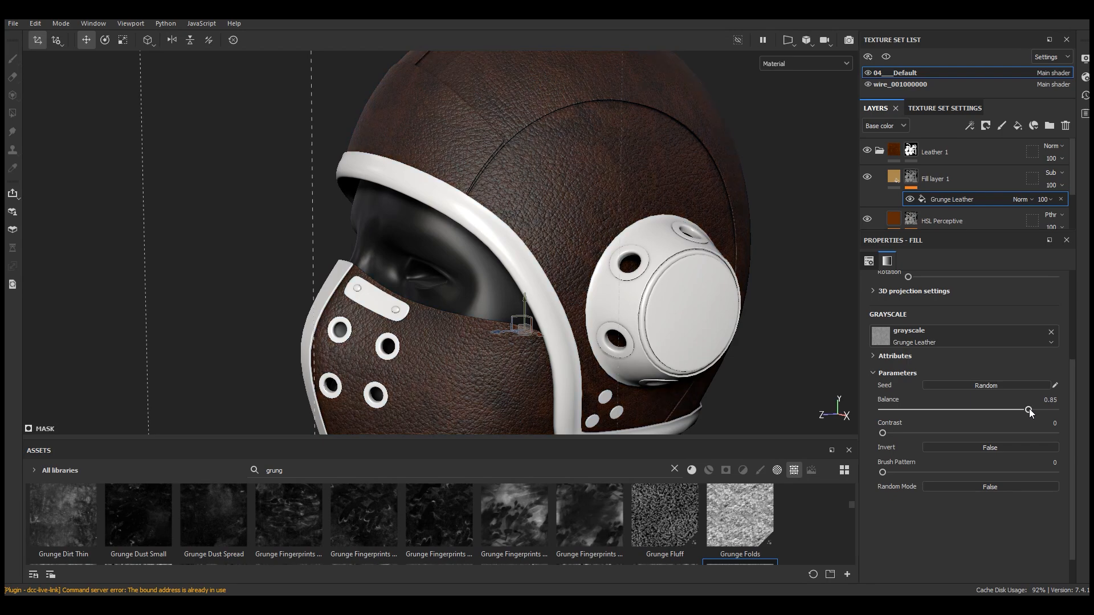
Add a fill effect to Fill layer 1's content and assign 3D Perlin Noise to its base color
{"action": "scroll", "coordinate": [580, 307], "scroll_direction": "down", "scroll_amount": 5}
{"action": "scroll", "coordinate": [575, 245], "scroll_direction": "up", "scroll_amount": 6}
{"action": "left_click_drag", "start_coordinate": [660, 342], "coordinate": [673, 317], "text": "alt"}
{"action": "left_click", "coordinate": [893, 181]}
{"action": "left_click", "coordinate": [893, 182]}
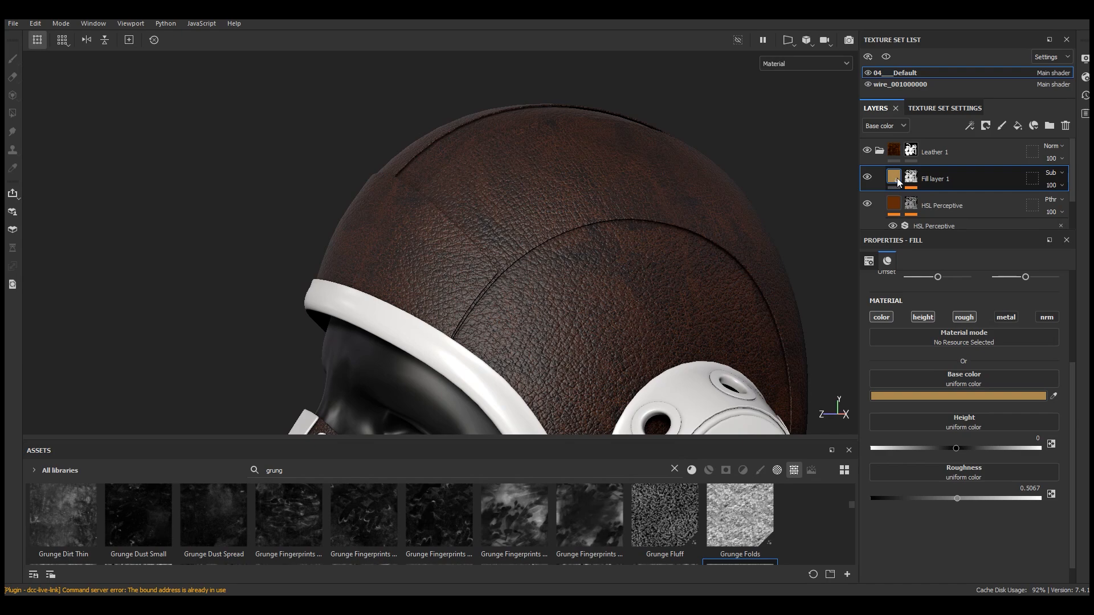
{"action": "left_click", "coordinate": [971, 127]}
{"action": "left_click", "coordinate": [991, 178]}
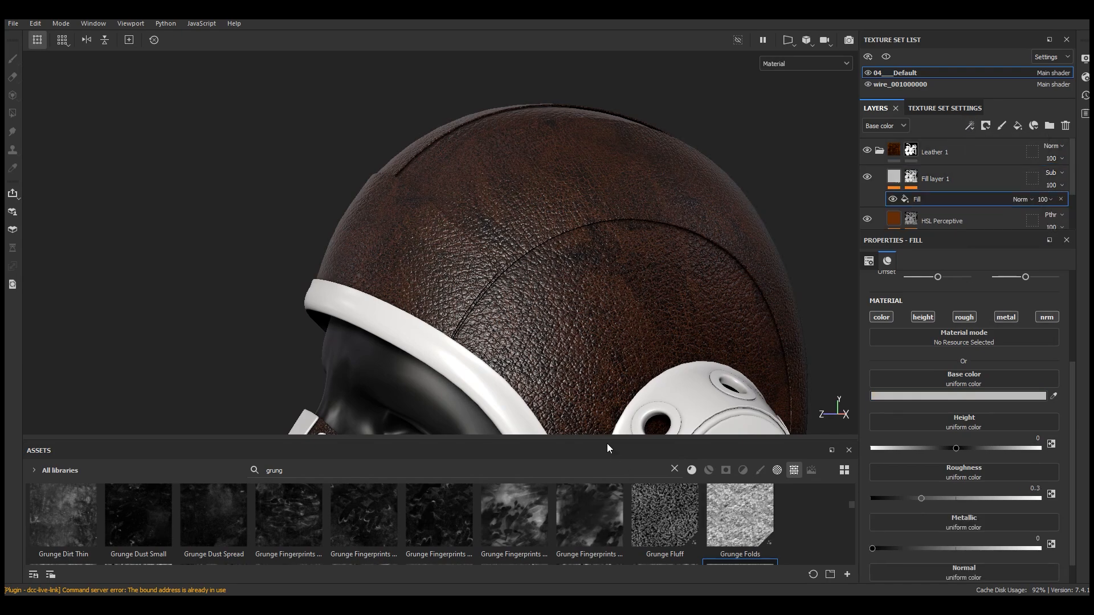
{"action": "left_click_drag", "start_coordinate": [608, 448], "coordinate": [613, 375]}
{"action": "left_click", "coordinate": [674, 396]}
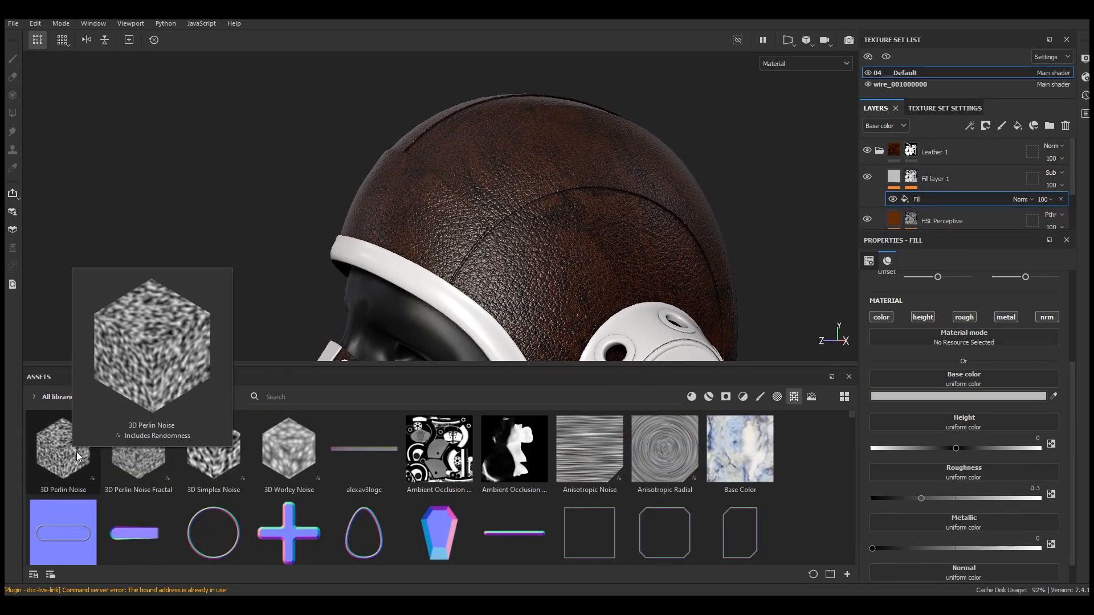
{"action": "left_click_drag", "start_coordinate": [76, 455], "coordinate": [965, 381]}
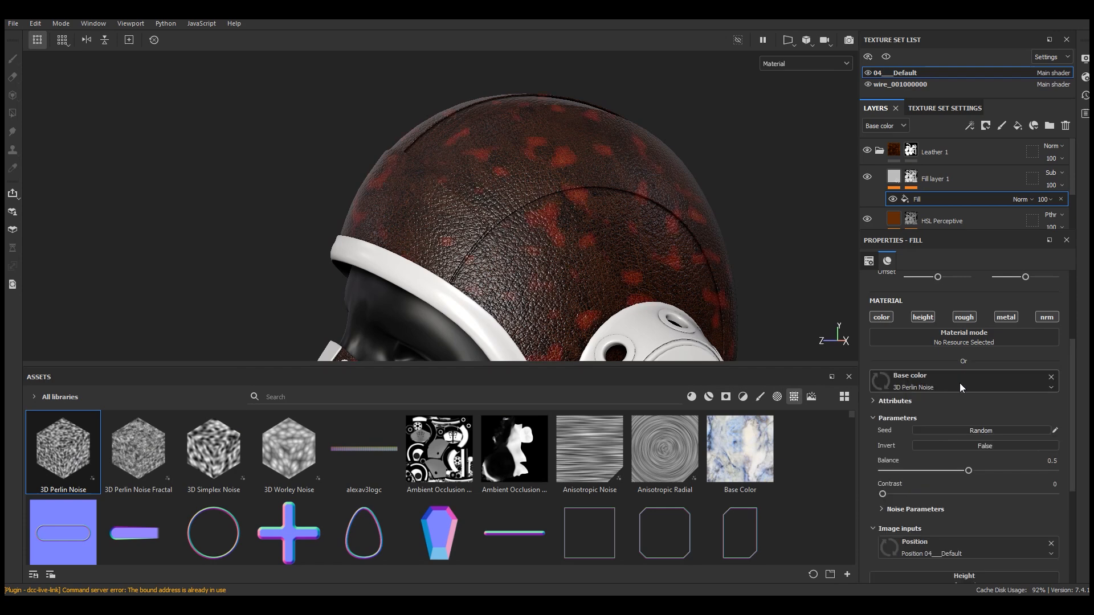
{"action": "left_click_drag", "start_coordinate": [603, 372], "coordinate": [597, 446]}
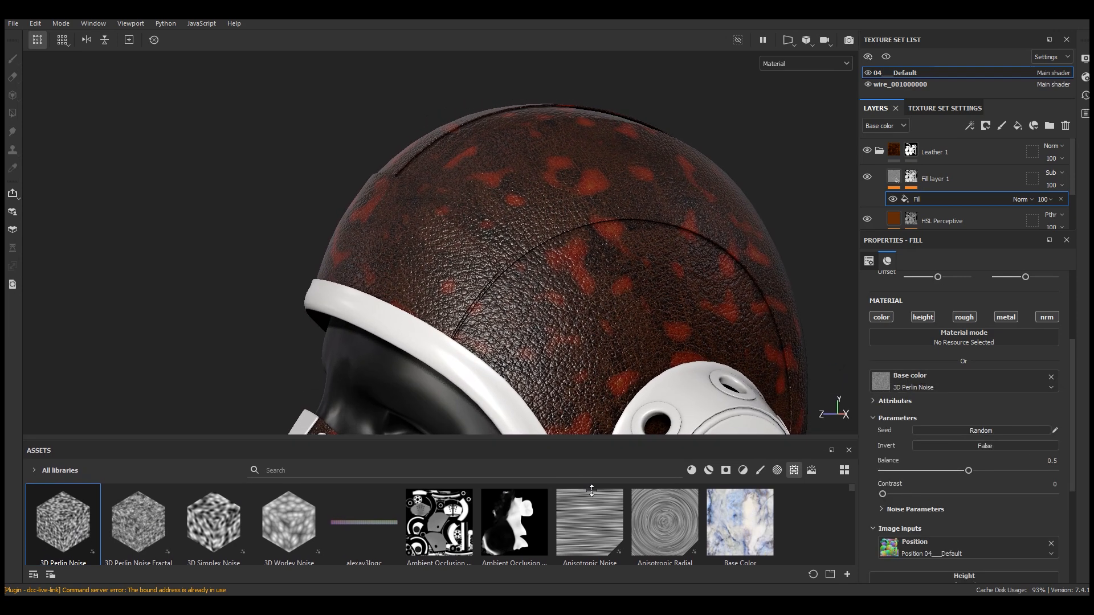
Set the Perlin noise fill effect's blending mode to Multiply
{"action": "scroll", "coordinate": [598, 256], "scroll_direction": "up", "scroll_amount": 3}
{"action": "left_click", "coordinate": [1019, 199]}
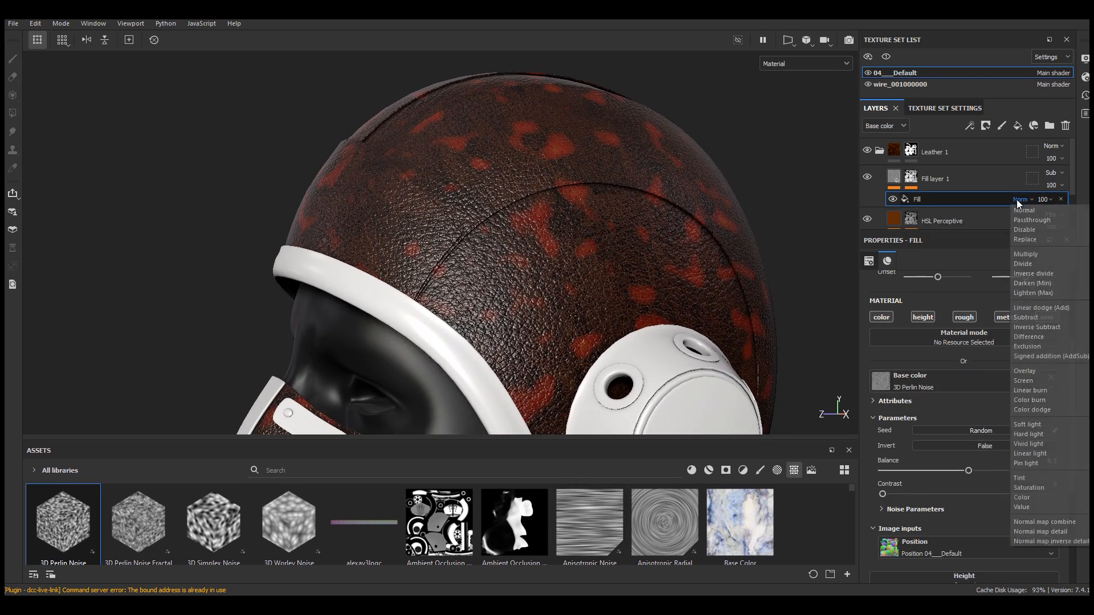
{"action": "left_click", "coordinate": [1031, 255]}
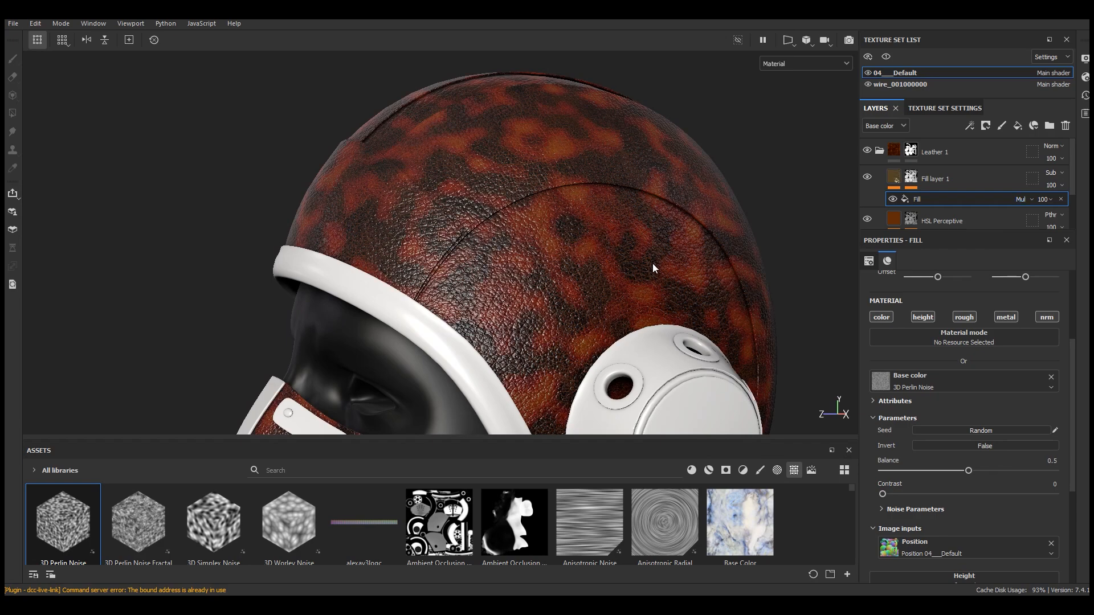
{"action": "scroll", "coordinate": [566, 199], "scroll_direction": "down", "scroll_amount": 1}
{"action": "mouse_move", "coordinate": [655, 229]}
{"action": "left_mouse_down", "text": "alt"}
{"action": "mouse_move", "coordinate": [681, 249]}
{"action": "mouse_move", "coordinate": [651, 239]}
{"action": "left_mouse_up", "text": "alt"}
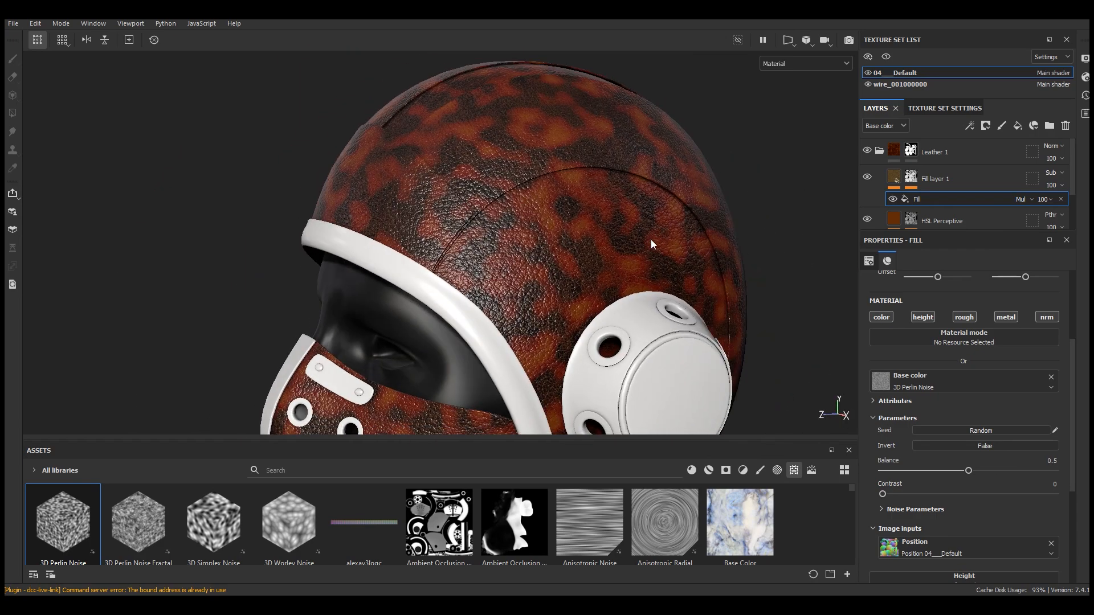
Switch the Perlin noise fill effect to Tri-planar projection with a scale of about 15.54
{"action": "scroll", "coordinate": [978, 456], "scroll_direction": "up", "scroll_amount": 3}
{"action": "left_click", "coordinate": [930, 303]}
{"action": "left_click", "coordinate": [930, 340]}
{"action": "left_click_drag", "start_coordinate": [943, 394], "coordinate": [952, 395]}
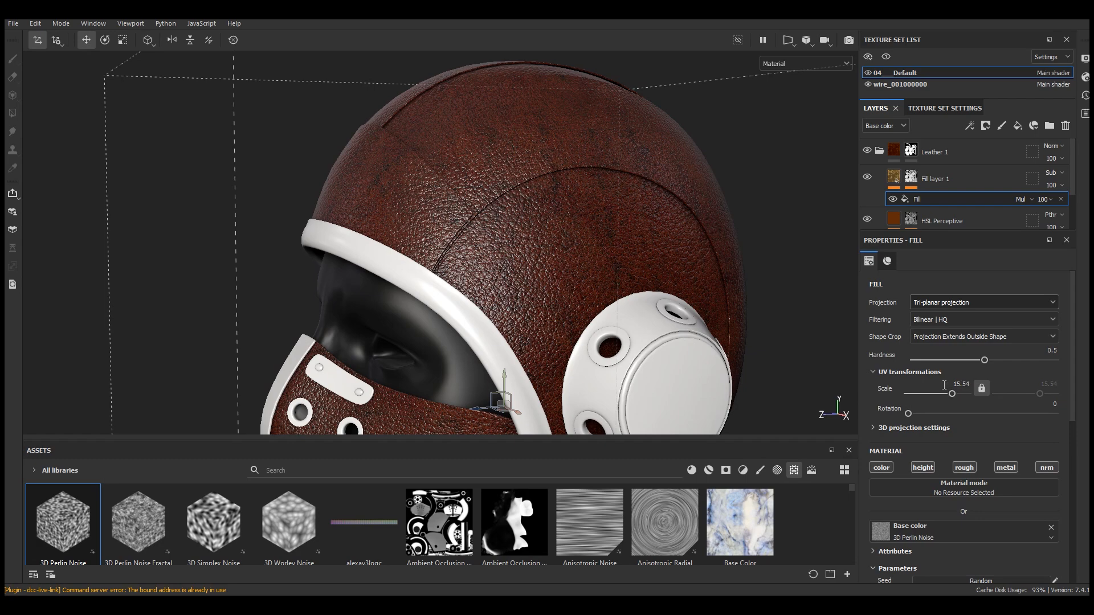
Set the Perlin noise balance to 0.84 and its contrast to 0.39
{"action": "scroll", "coordinate": [559, 118], "scroll_direction": "down", "scroll_amount": 5}
{"action": "left_click_drag", "start_coordinate": [676, 232], "coordinate": [596, 197], "text": "alt"}
{"action": "scroll", "coordinate": [590, 182], "scroll_direction": "up", "scroll_amount": 5}
{"action": "scroll", "coordinate": [1041, 439], "scroll_direction": "down", "scroll_amount": 3}
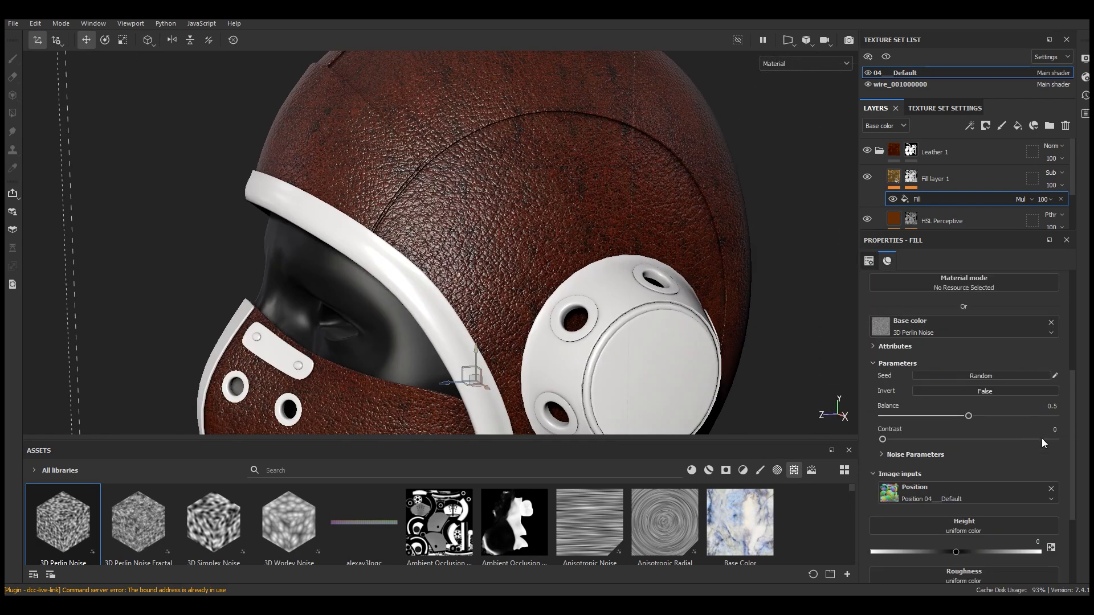
{"action": "left_click", "coordinate": [1021, 416]}
{"action": "left_click_drag", "start_coordinate": [1023, 417], "coordinate": [1028, 416]}
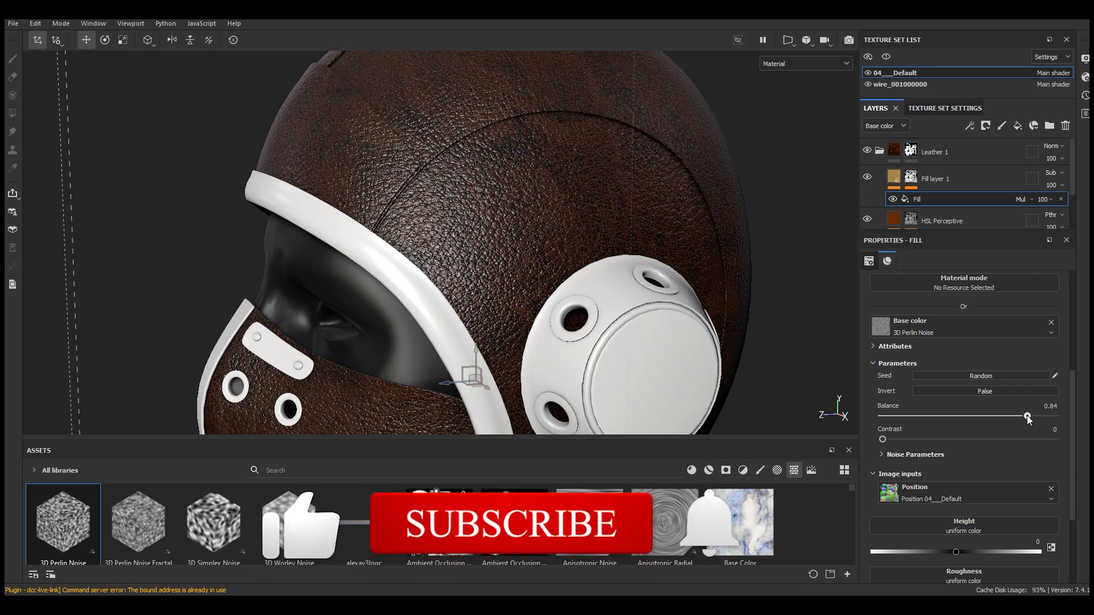
{"action": "left_click_drag", "start_coordinate": [883, 440], "coordinate": [949, 443]}
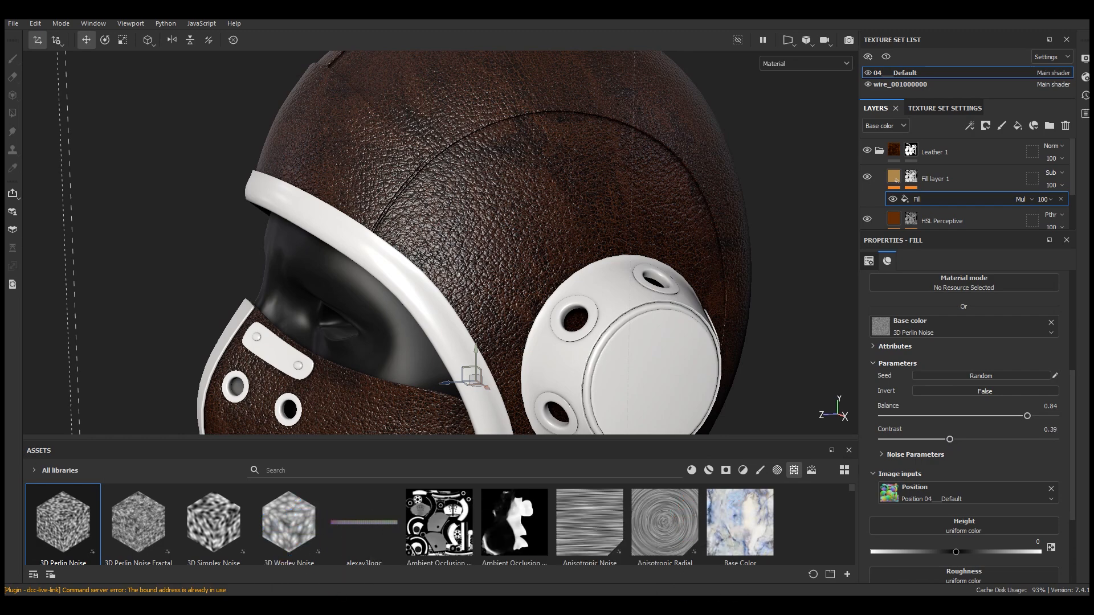
Set Fill layer 1's opacity to 73 and the Perlin noise effect's opacity to 95
{"action": "scroll", "coordinate": [946, 376], "scroll_direction": "up", "scroll_amount": 5}
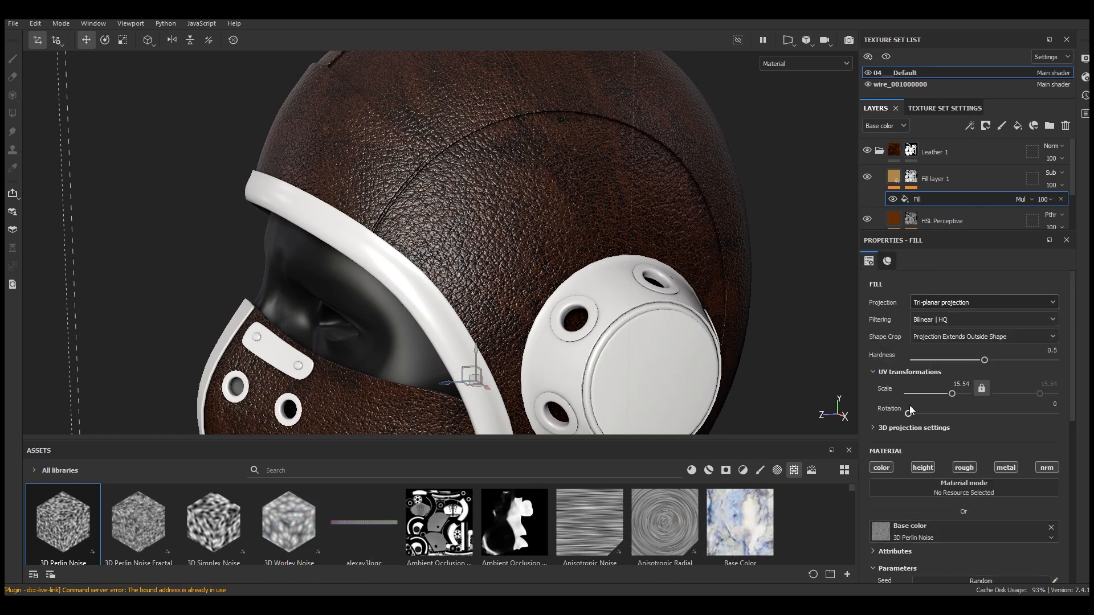
{"action": "scroll", "coordinate": [619, 225], "scroll_direction": "up", "scroll_amount": 3}
{"action": "left_click_drag", "start_coordinate": [619, 225], "coordinate": [626, 213], "text": "alt"}
{"action": "left_click", "coordinate": [940, 180]}
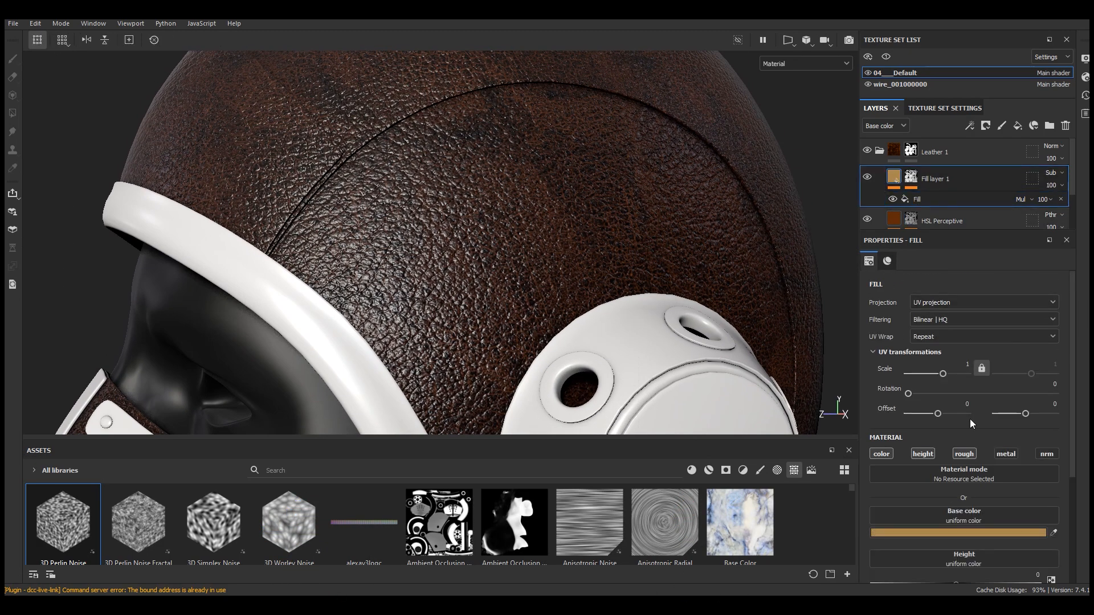
{"action": "left_click", "coordinate": [971, 200]}
{"action": "left_click", "coordinate": [1048, 203]}
{"action": "left_click_drag", "start_coordinate": [1085, 220], "coordinate": [1076, 222]}
{"action": "left_click", "coordinate": [1053, 186]}
{"action": "mouse_move", "coordinate": [1088, 207]}
{"action": "left_mouse_down"}
{"action": "mouse_move", "coordinate": [1078, 207]}
{"action": "mouse_move", "coordinate": [1088, 220]}
{"action": "left_mouse_up"}
{"action": "left_click", "coordinate": [1048, 201]}
Toggle Fill layer 1's visibility to compare the helmet with and without it
{"action": "scroll", "coordinate": [538, 241], "scroll_direction": "down", "scroll_amount": 5}
{"action": "left_click_drag", "start_coordinate": [538, 242], "coordinate": [559, 227], "text": "alt"}
{"action": "scroll", "coordinate": [559, 226], "scroll_direction": "up", "scroll_amount": 4}
{"action": "left_click", "coordinate": [868, 178]}
{"action": "left_click", "coordinate": [868, 177]}
{"action": "left_click", "coordinate": [868, 177]}
{"action": "left_click", "coordinate": [868, 177]}
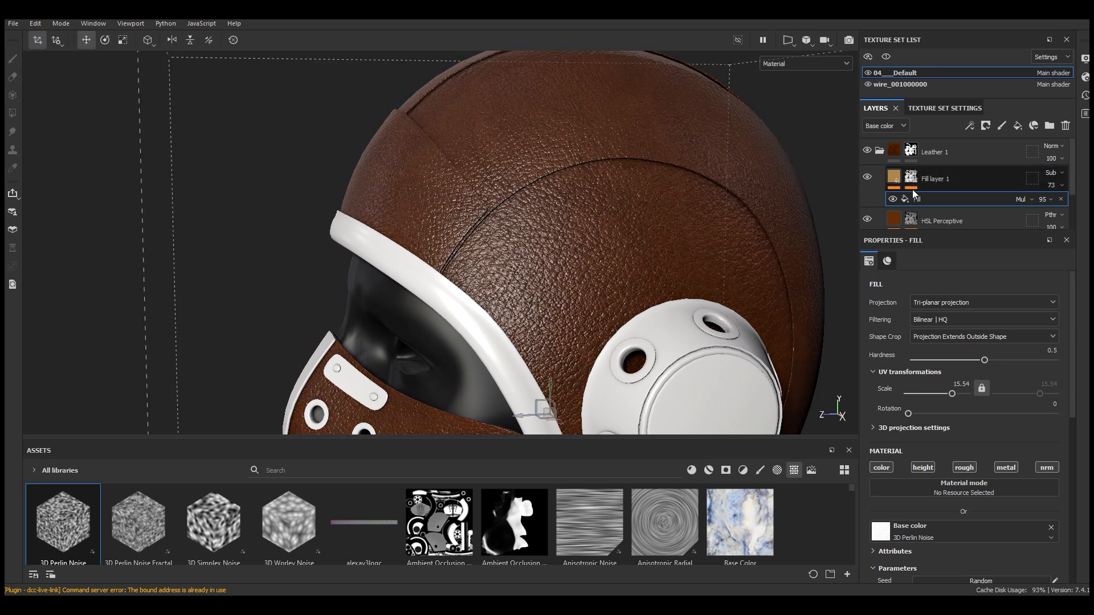
Invert the Perlin noise and lower its contrast to 0.34
{"action": "scroll", "coordinate": [996, 470], "scroll_direction": "down", "scroll_amount": 5}
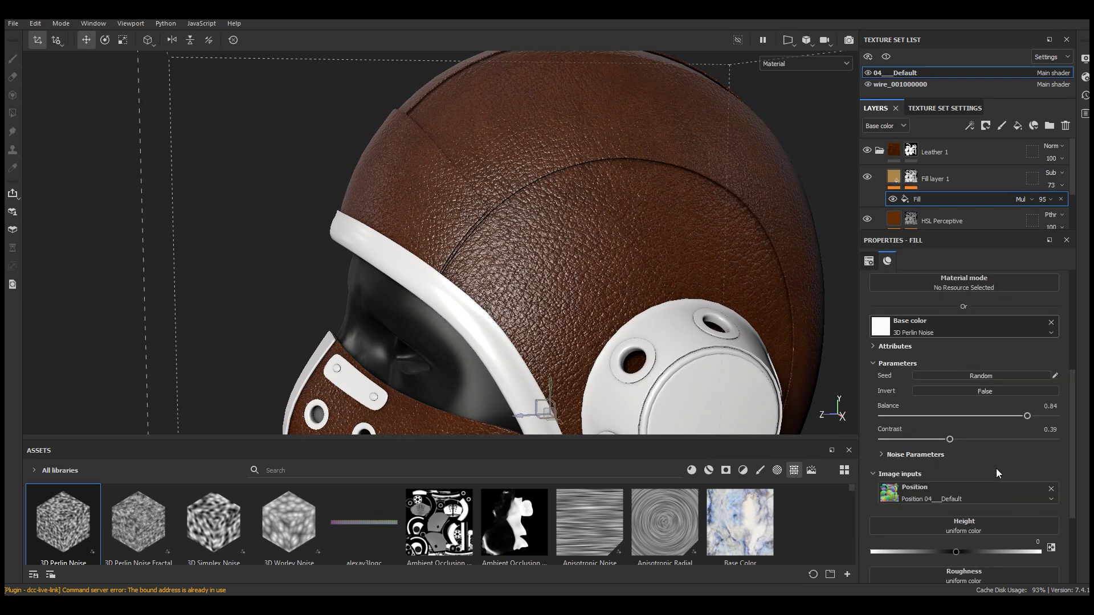
{"action": "scroll", "coordinate": [996, 468], "scroll_direction": "up", "scroll_amount": 2}
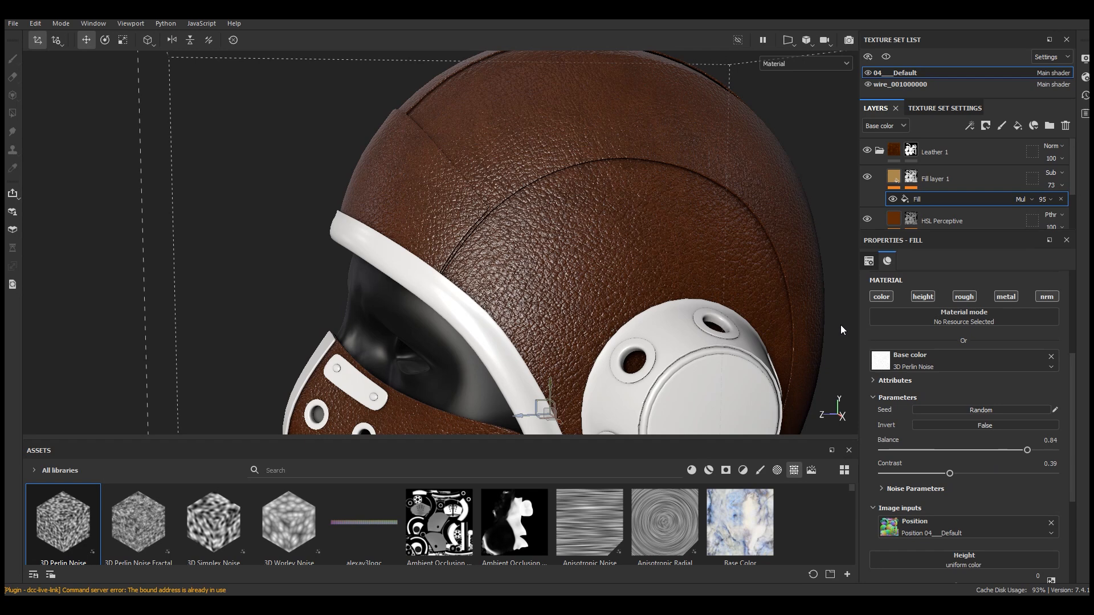
{"action": "scroll", "coordinate": [971, 467], "scroll_direction": "up", "scroll_amount": 4}
{"action": "scroll", "coordinate": [981, 501], "scroll_direction": "down", "scroll_amount": 4}
{"action": "scroll", "coordinate": [981, 500], "scroll_direction": "down", "scroll_amount": 6}
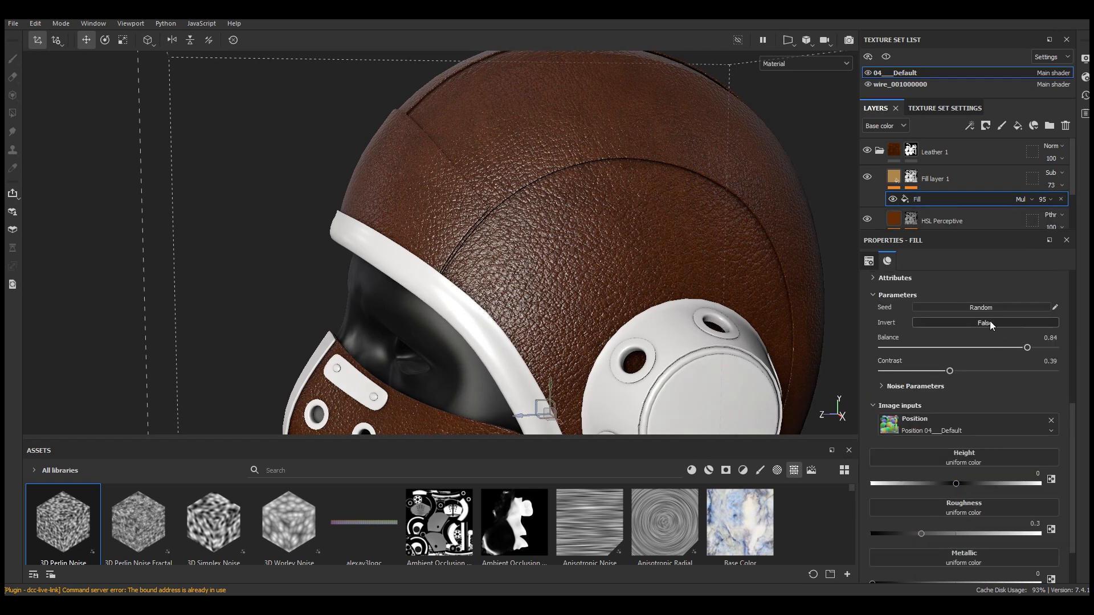
{"action": "scroll", "coordinate": [990, 341], "scroll_direction": "up", "scroll_amount": 6}
{"action": "left_click", "coordinate": [986, 426]}
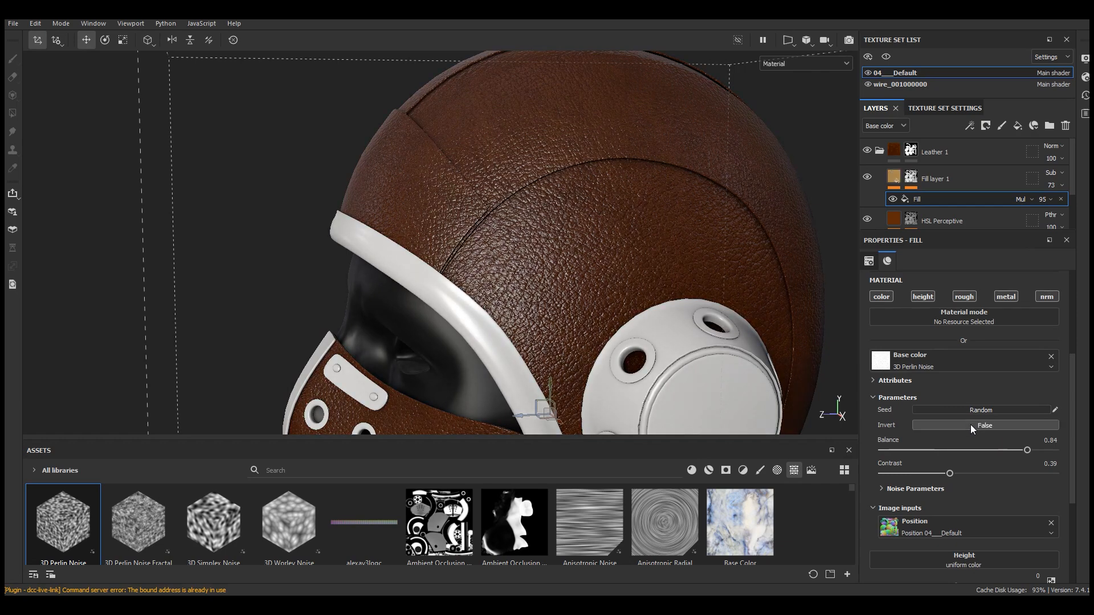
{"action": "scroll", "coordinate": [679, 210], "scroll_direction": "down", "scroll_amount": 5}
{"action": "scroll", "coordinate": [646, 190], "scroll_direction": "up", "scroll_amount": 2}
{"action": "scroll", "coordinate": [650, 194], "scroll_direction": "up", "scroll_amount": 4}
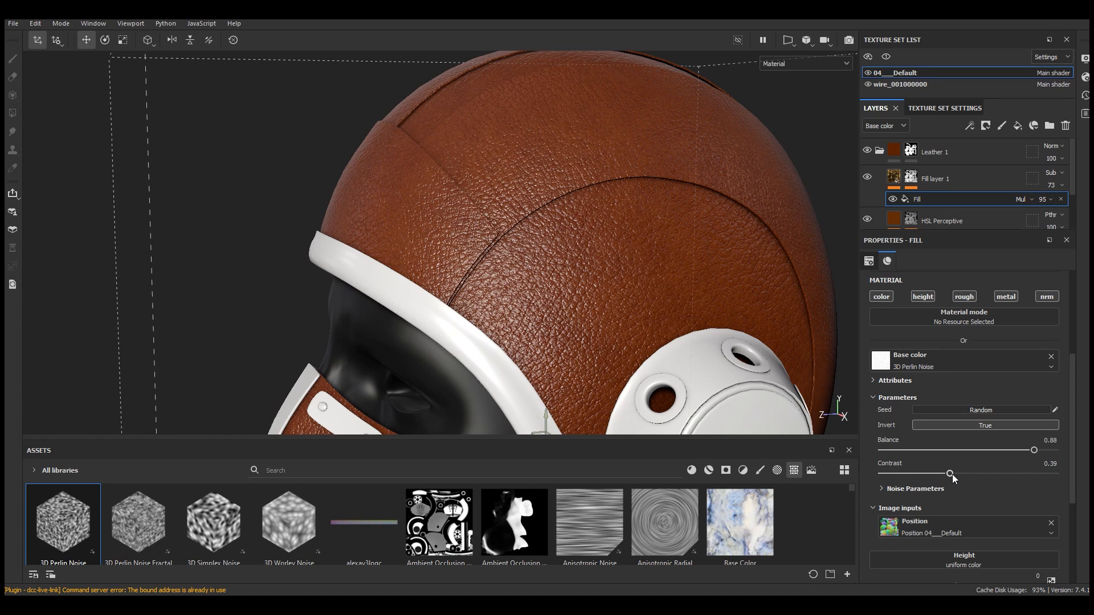
{"action": "left_click_drag", "start_coordinate": [952, 474], "coordinate": [941, 473]}
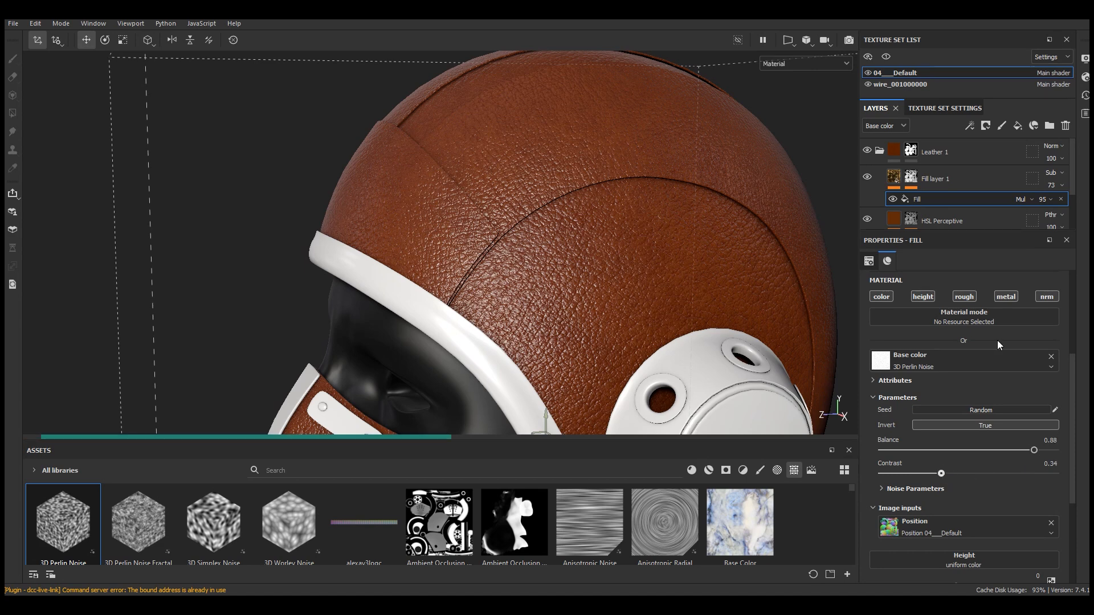
Set Fill layer 1's opacity to 61 and the Perlin noise effect's opacity to 90
{"action": "left_click", "coordinate": [1060, 186]}
{"action": "left_click_drag", "start_coordinate": [1075, 206], "coordinate": [1083, 222]}
{"action": "left_click", "coordinate": [1050, 199]}
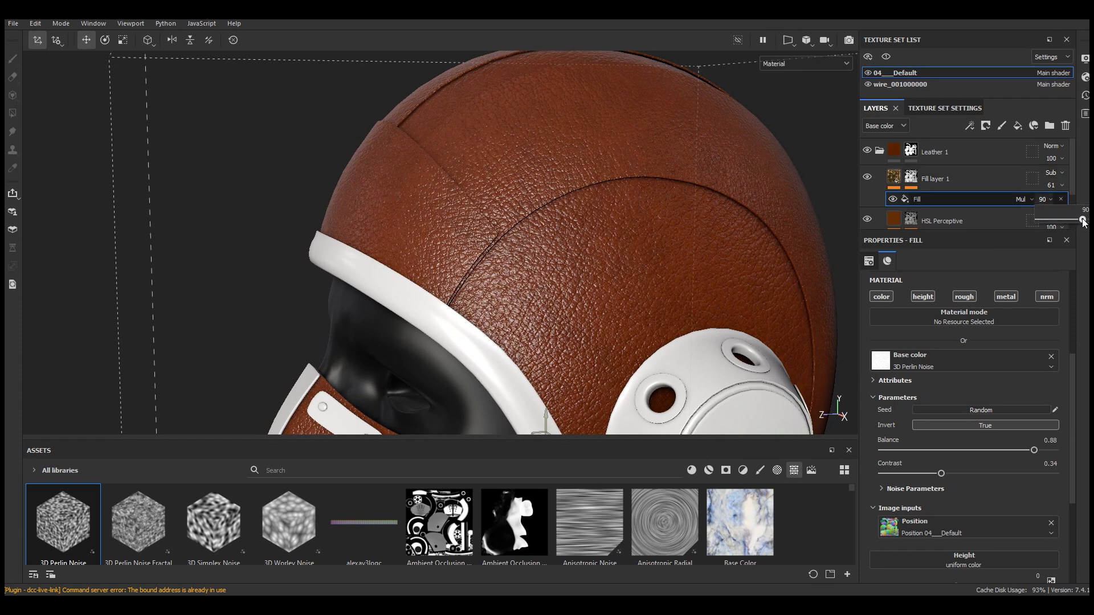
{"action": "left_click", "coordinate": [867, 178]}
{"action": "left_click", "coordinate": [866, 178]}
{"action": "left_click", "coordinate": [867, 178]}
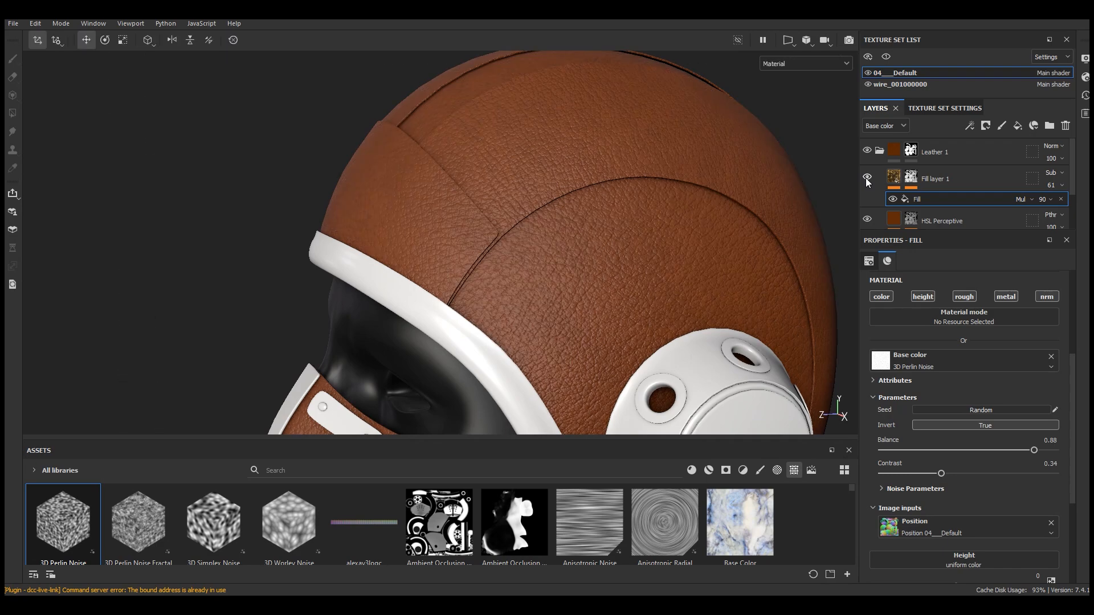
Set the roughness of Fill layer 1's tan fill to about 0.58
{"action": "left_click", "coordinate": [899, 180]}
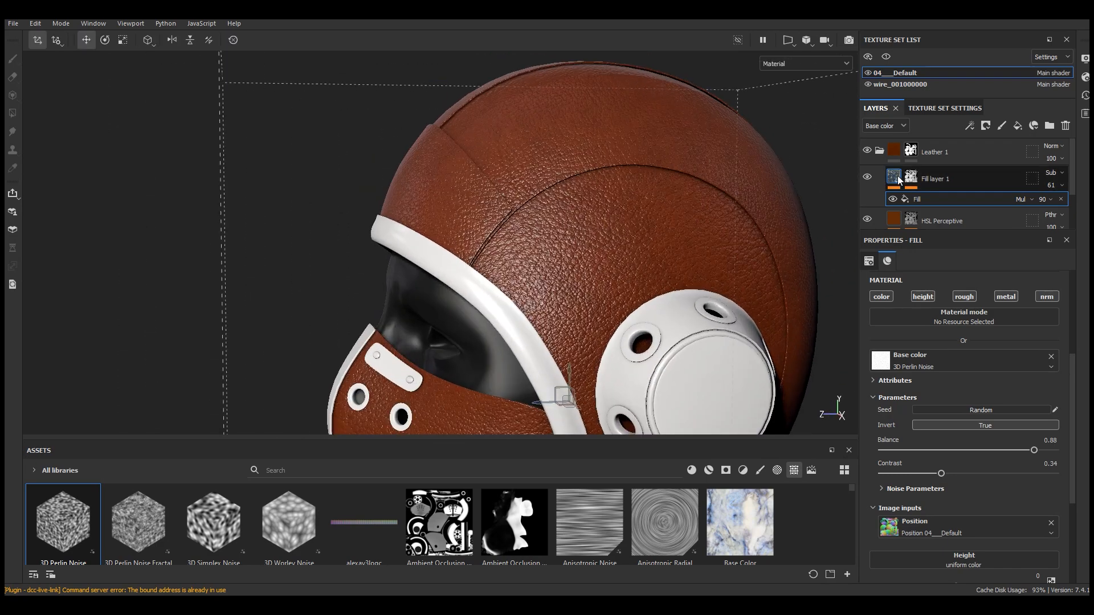
{"action": "left_click", "coordinate": [900, 180]}
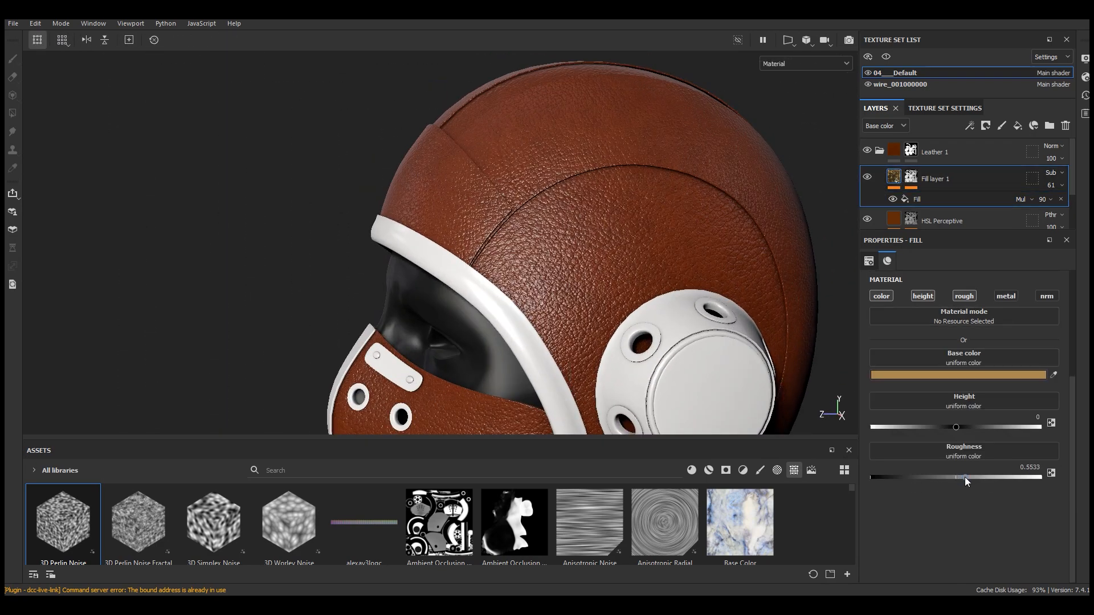
{"action": "left_click_drag", "start_coordinate": [969, 477], "coordinate": [972, 478]}
{"action": "scroll", "coordinate": [479, 290], "scroll_direction": "up", "scroll_amount": 4}
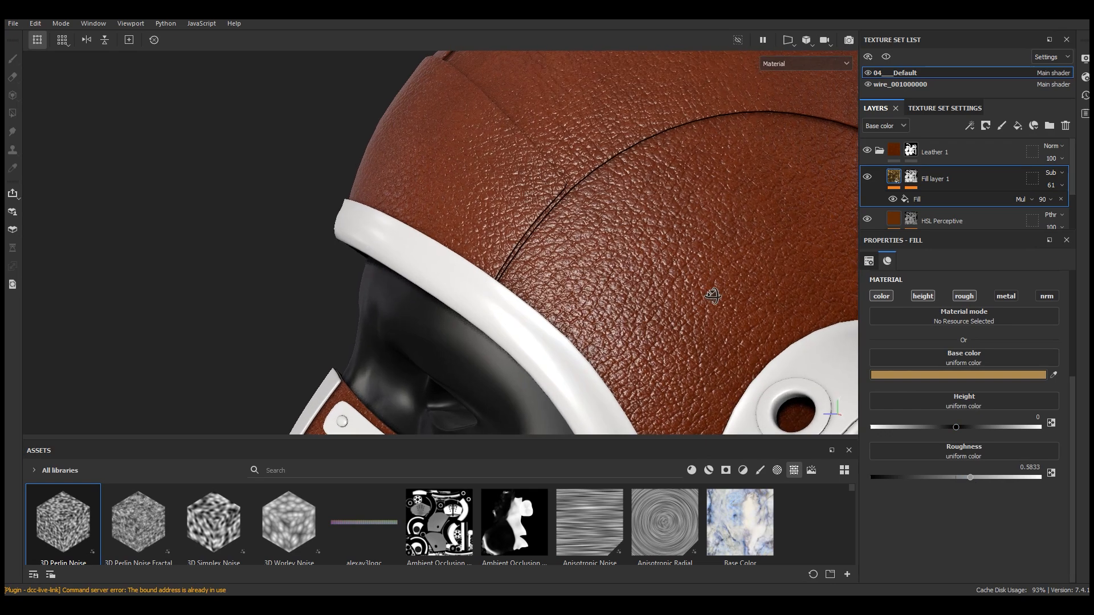
Set the Perlin noise effect's roughness to about 0.45 and its height to -0.01
{"action": "left_click", "coordinate": [917, 200]}
{"action": "scroll", "coordinate": [964, 446], "scroll_direction": "down", "scroll_amount": 4}
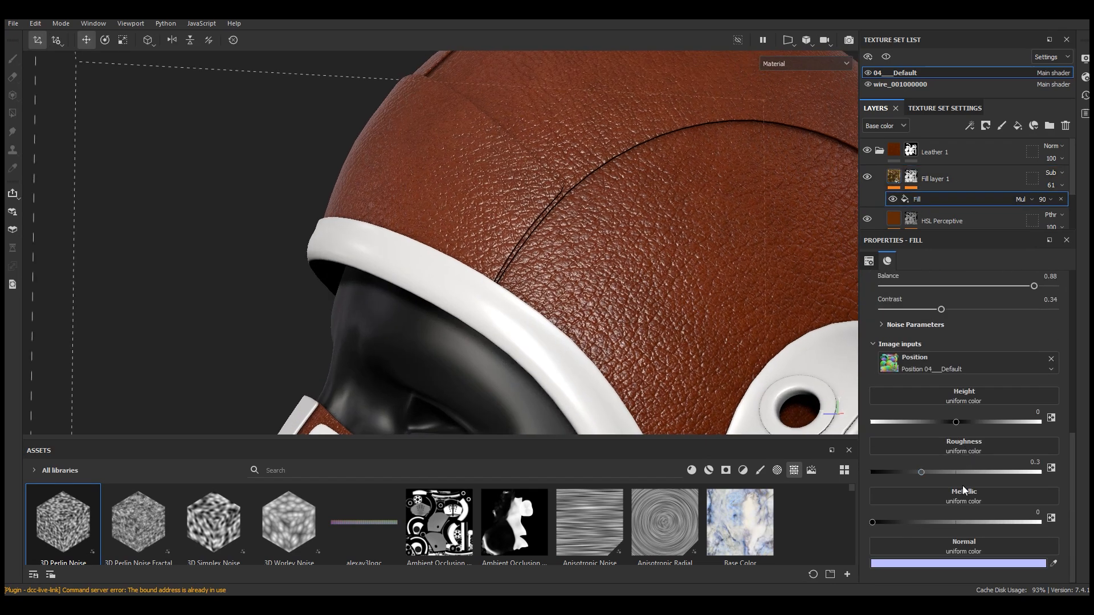
{"action": "left_click_drag", "start_coordinate": [938, 472], "coordinate": [948, 472]}
{"action": "scroll", "coordinate": [716, 212], "scroll_direction": "up", "scroll_amount": 8}
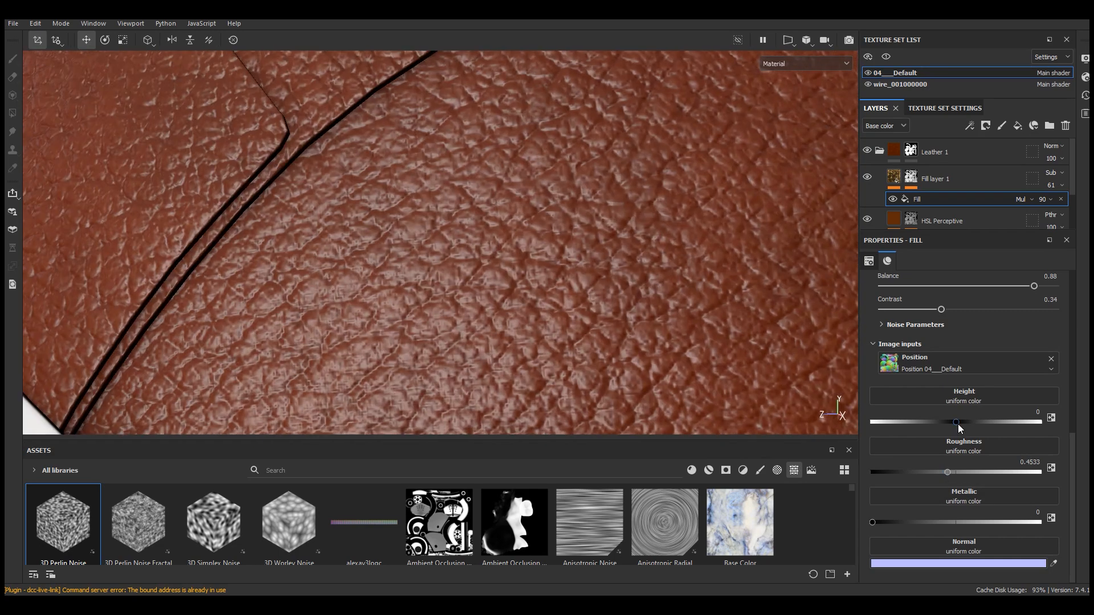
{"action": "left_click_drag", "start_coordinate": [959, 424], "coordinate": [953, 422]}
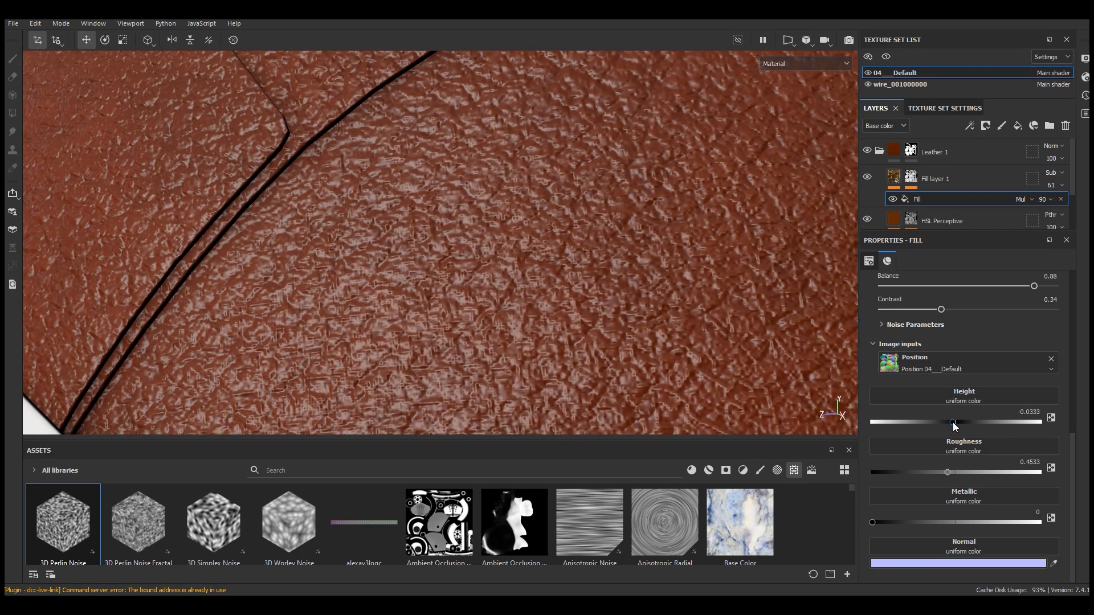
{"action": "left_click", "coordinate": [1029, 412]}
{"action": "type", "text": "1"}
{"action": "key", "text": "Return"}
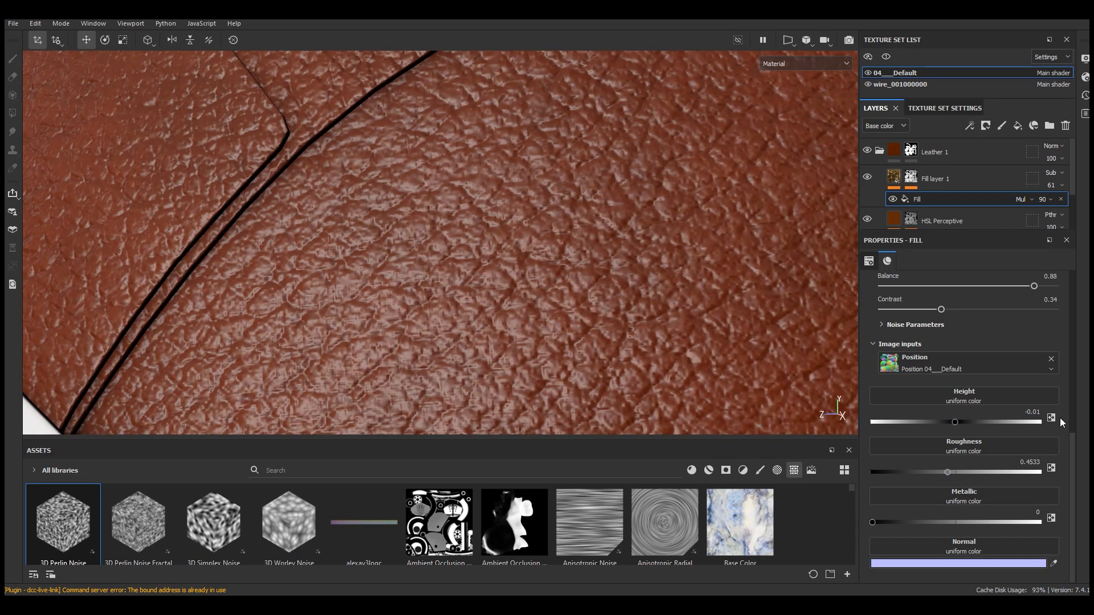
Raise the Perlin noise effect's roughness to about 0.55
{"action": "scroll", "coordinate": [604, 239], "scroll_direction": "down", "scroll_amount": 8}
{"action": "left_click_drag", "start_coordinate": [621, 251], "coordinate": [598, 236], "text": "alt"}
{"action": "scroll", "coordinate": [592, 245], "scroll_direction": "up", "scroll_amount": 8}
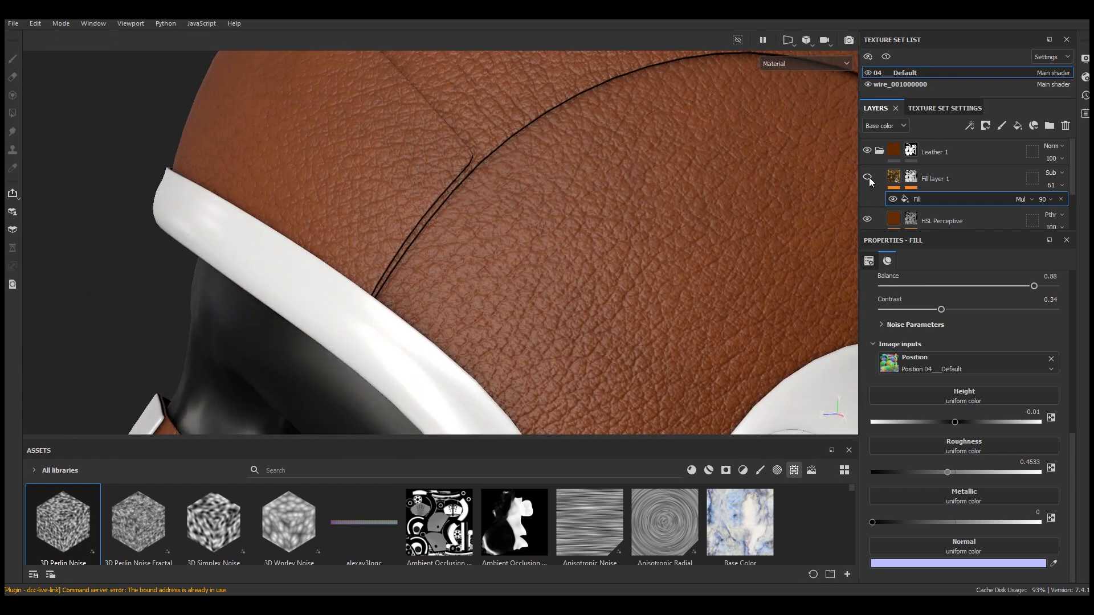
{"action": "scroll", "coordinate": [943, 354], "scroll_direction": "up", "scroll_amount": 5}
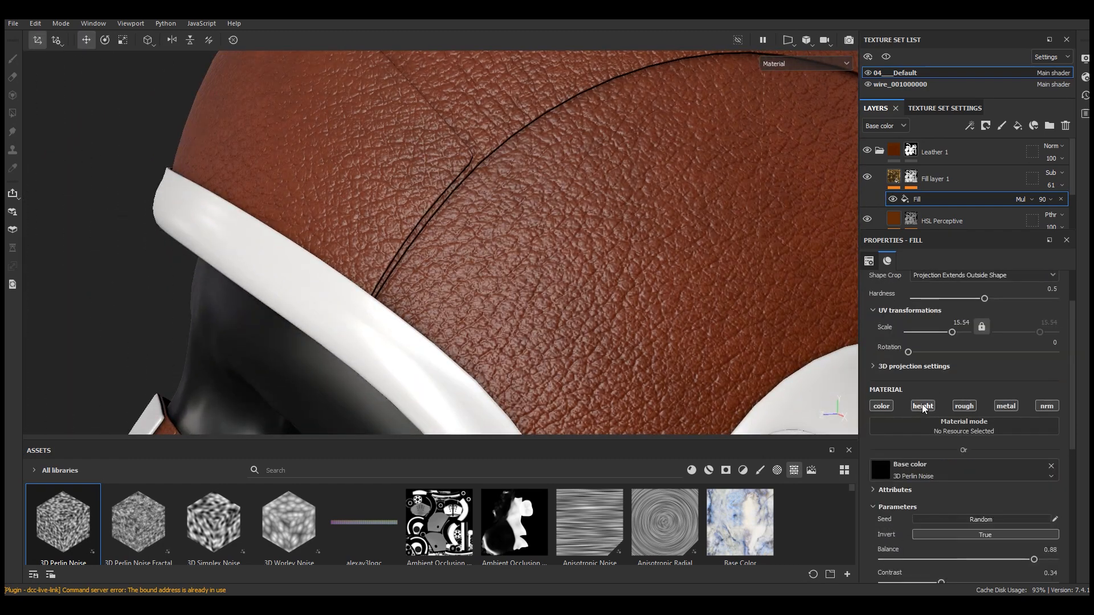
{"action": "scroll", "coordinate": [540, 232], "scroll_direction": "down", "scroll_amount": 1}
{"action": "scroll", "coordinate": [540, 229], "scroll_direction": "down", "scroll_amount": 6}
{"action": "left_click_drag", "start_coordinate": [574, 269], "coordinate": [589, 256], "text": "alt"}
{"action": "scroll", "coordinate": [590, 256], "scroll_direction": "up", "scroll_amount": 4}
{"action": "scroll", "coordinate": [990, 480], "scroll_direction": "down", "scroll_amount": 4}
{"action": "left_click_drag", "start_coordinate": [952, 472], "coordinate": [964, 471]}
Review the HSL Perceptive filter's hue, saturation and lightness settings on the helmet
{"action": "scroll", "coordinate": [587, 211], "scroll_direction": "down", "scroll_amount": 6}
{"action": "left_click_drag", "start_coordinate": [586, 213], "coordinate": [532, 215], "text": "alt"}
{"action": "scroll", "coordinate": [524, 242], "scroll_direction": "up", "scroll_amount": 5}
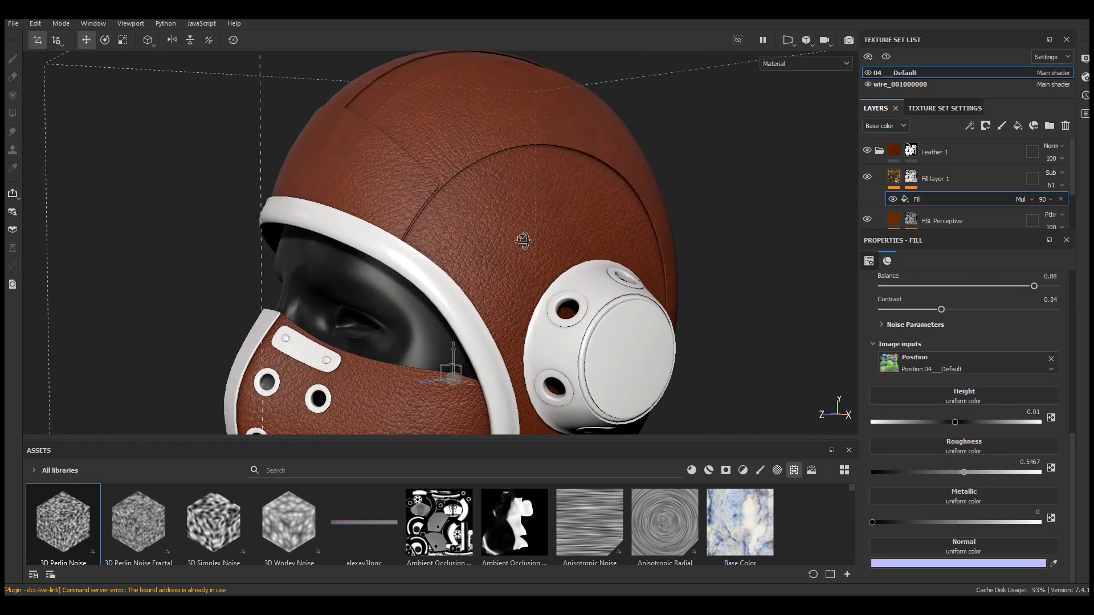
{"action": "scroll", "coordinate": [524, 245], "scroll_direction": "up", "scroll_amount": 5}
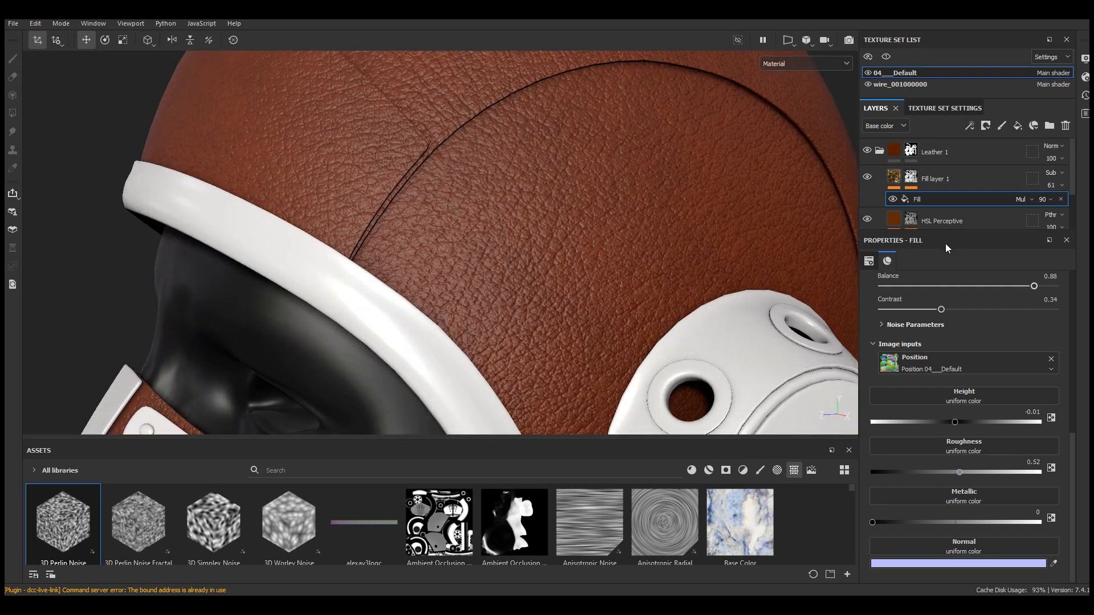
{"action": "scroll", "coordinate": [935, 191], "scroll_direction": "down", "scroll_amount": 2}
{"action": "left_click", "coordinate": [929, 188]}
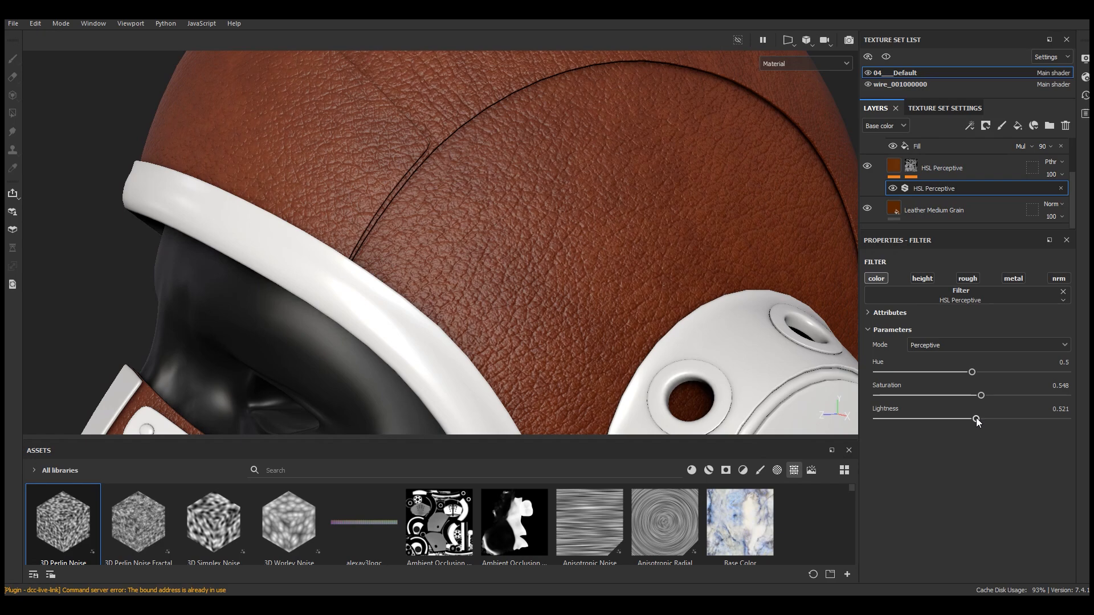
{"action": "scroll", "coordinate": [613, 203], "scroll_direction": "down", "scroll_amount": 5}
{"action": "left_click_drag", "start_coordinate": [610, 207], "coordinate": [594, 176], "text": "alt"}
{"action": "scroll", "coordinate": [608, 172], "scroll_direction": "up", "scroll_amount": 4}
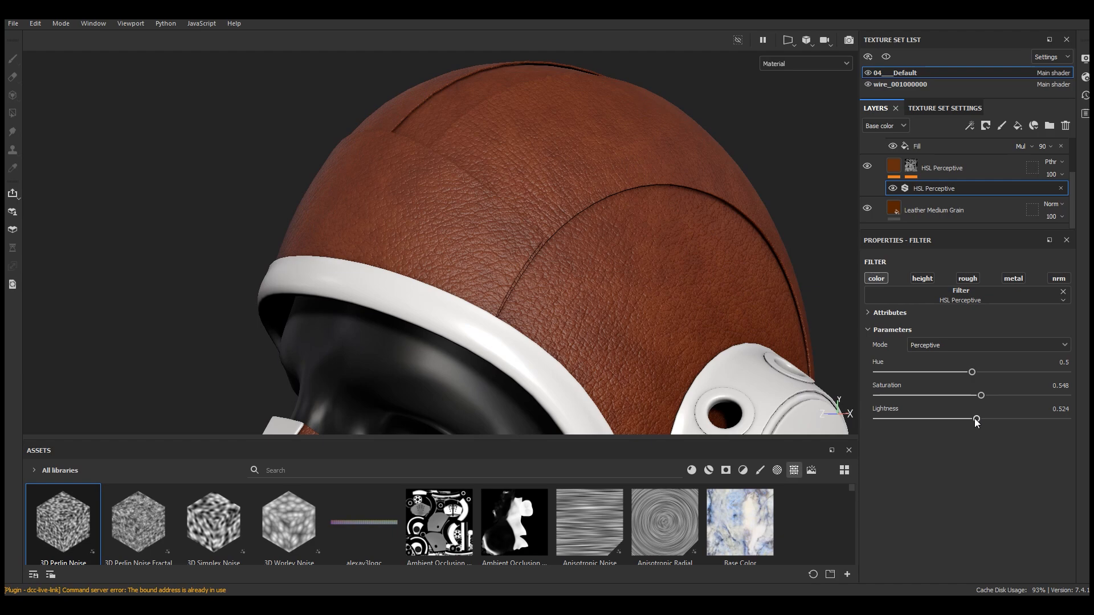
{"action": "left_click_drag", "start_coordinate": [977, 422], "coordinate": [976, 422]}
{"action": "scroll", "coordinate": [598, 178], "scroll_direction": "down", "scroll_amount": 5}
{"action": "left_click_drag", "start_coordinate": [598, 178], "coordinate": [589, 204], "text": "alt"}
{"action": "scroll", "coordinate": [603, 200], "scroll_direction": "up", "scroll_amount": 4}
Search the material library for leather and add Leather bag as a new layer above Fill layer 1
{"action": "left_click_drag", "start_coordinate": [531, 437], "coordinate": [525, 381]}
{"action": "left_click", "coordinate": [692, 425]}
{"action": "left_click", "coordinate": [462, 425]}
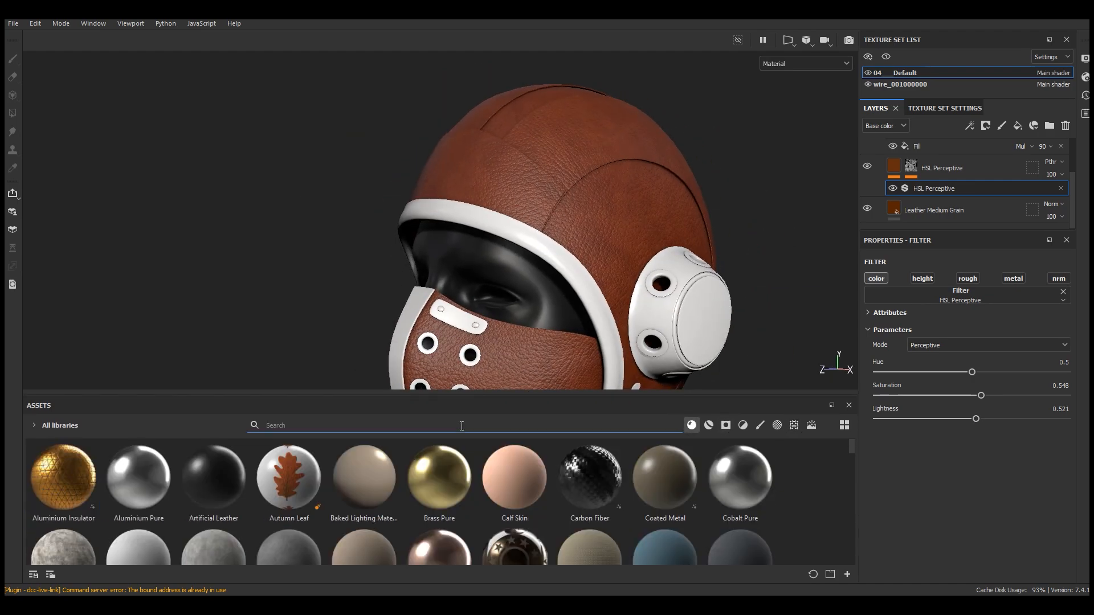
{"action": "type", "text": "leather"}
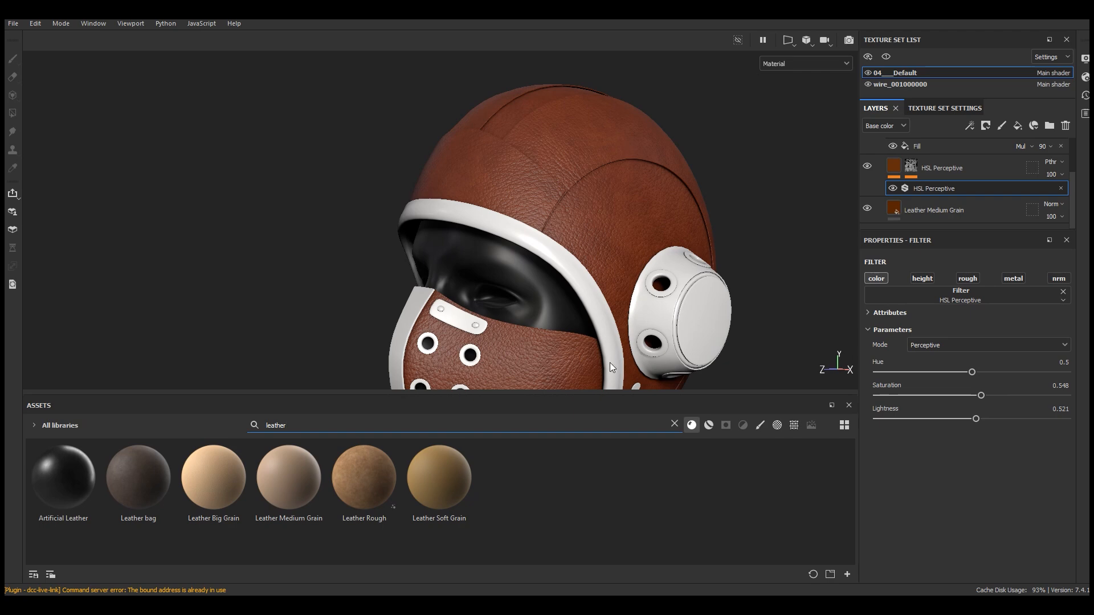
{"action": "left_click_drag", "start_coordinate": [1072, 198], "coordinate": [1072, 185]}
{"action": "left_click_drag", "start_coordinate": [948, 230], "coordinate": [949, 329]}
{"action": "left_click_drag", "start_coordinate": [123, 486], "coordinate": [933, 170]}
Set the Leather bag layer's UV scale to 15
{"action": "scroll", "coordinate": [588, 135], "scroll_direction": "up", "scroll_amount": 4}
{"action": "mouse_move", "coordinate": [589, 137]}
{"action": "left_mouse_down", "text": "alt"}
{"action": "mouse_move", "coordinate": [621, 146]}
{"action": "mouse_move", "coordinate": [570, 150]}
{"action": "mouse_move", "coordinate": [590, 142]}
{"action": "left_mouse_up", "text": "alt"}
{"action": "scroll", "coordinate": [958, 444], "scroll_direction": "up", "scroll_amount": 3}
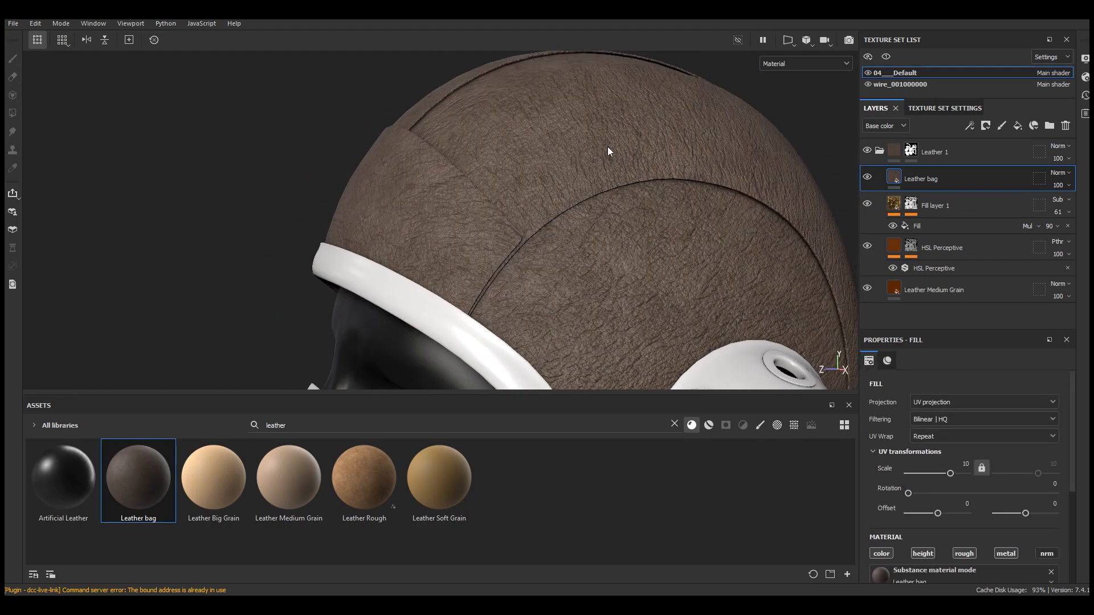
{"action": "left_click_drag", "start_coordinate": [607, 146], "coordinate": [593, 159], "text": "alt"}
{"action": "type", "text": "15"}
{"action": "key", "text": "Return"}
Set the Leather bag material's main color to 401800
{"action": "scroll", "coordinate": [637, 130], "scroll_direction": "up", "scroll_amount": 3}
{"action": "scroll", "coordinate": [627, 148], "scroll_direction": "down", "scroll_amount": 3}
{"action": "left_click_drag", "start_coordinate": [608, 187], "coordinate": [599, 161], "text": "alt"}
{"action": "scroll", "coordinate": [630, 210], "scroll_direction": "down", "scroll_amount": 5}
{"action": "left_click_drag", "start_coordinate": [631, 210], "coordinate": [628, 185], "text": "alt"}
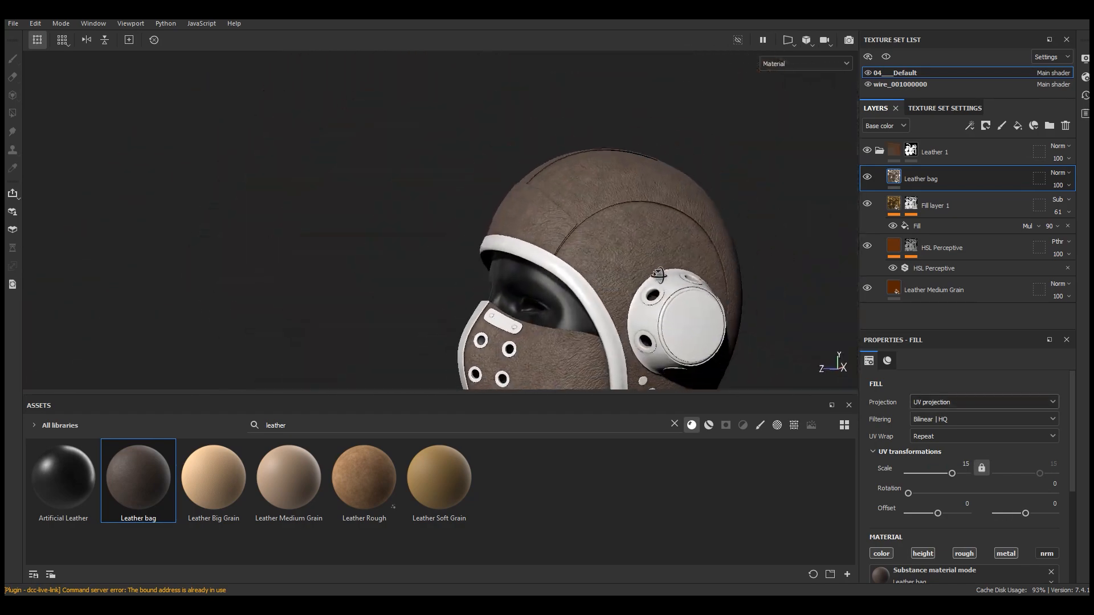
{"action": "scroll", "coordinate": [634, 278], "scroll_direction": "up", "scroll_amount": 3}
{"action": "scroll", "coordinate": [1003, 490], "scroll_direction": "down", "scroll_amount": 5}
{"action": "left_click", "coordinate": [973, 491]}
{"action": "left_click", "coordinate": [934, 399]}
{"action": "left_click_drag", "start_coordinate": [866, 531], "coordinate": [857, 531]}
{"action": "left_click_drag", "start_coordinate": [920, 516], "coordinate": [932, 516]}
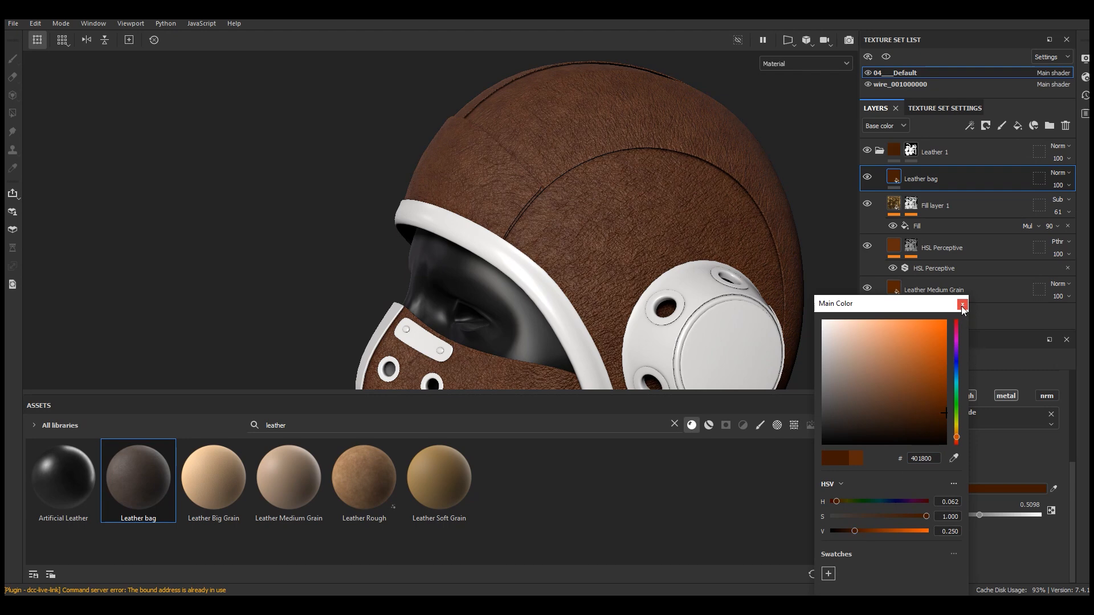
{"action": "left_click", "coordinate": [861, 531]}
{"action": "left_click", "coordinate": [962, 304]}
Set the Leather bag layer's UV scale to 18
{"action": "scroll", "coordinate": [596, 169], "scroll_direction": "down", "scroll_amount": 5}
{"action": "left_click_drag", "start_coordinate": [596, 168], "coordinate": [621, 178], "text": "alt"}
{"action": "scroll", "coordinate": [621, 181], "scroll_direction": "up", "scroll_amount": 5}
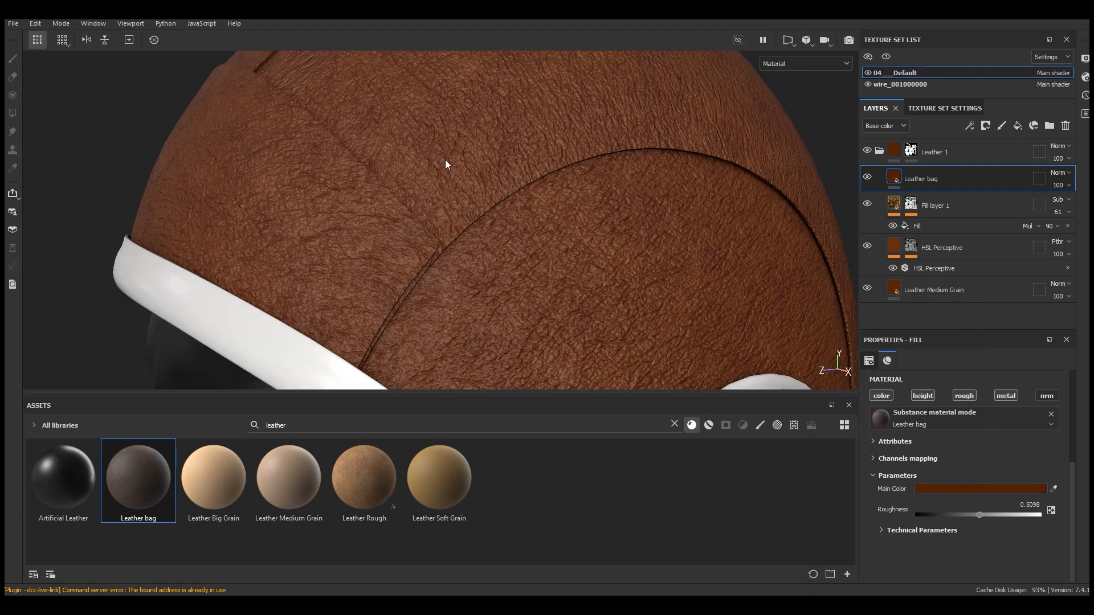
{"action": "scroll", "coordinate": [446, 163], "scroll_direction": "up", "scroll_amount": 4}
{"action": "scroll", "coordinate": [964, 474], "scroll_direction": "up", "scroll_amount": 3}
{"action": "scroll", "coordinate": [964, 474], "scroll_direction": "up", "scroll_amount": 1}
{"action": "scroll", "coordinate": [569, 259], "scroll_direction": "down", "scroll_amount": 4}
{"action": "left_click", "coordinate": [968, 464]}
{"action": "type", "text": "18"}
{"action": "key", "text": "Return"}
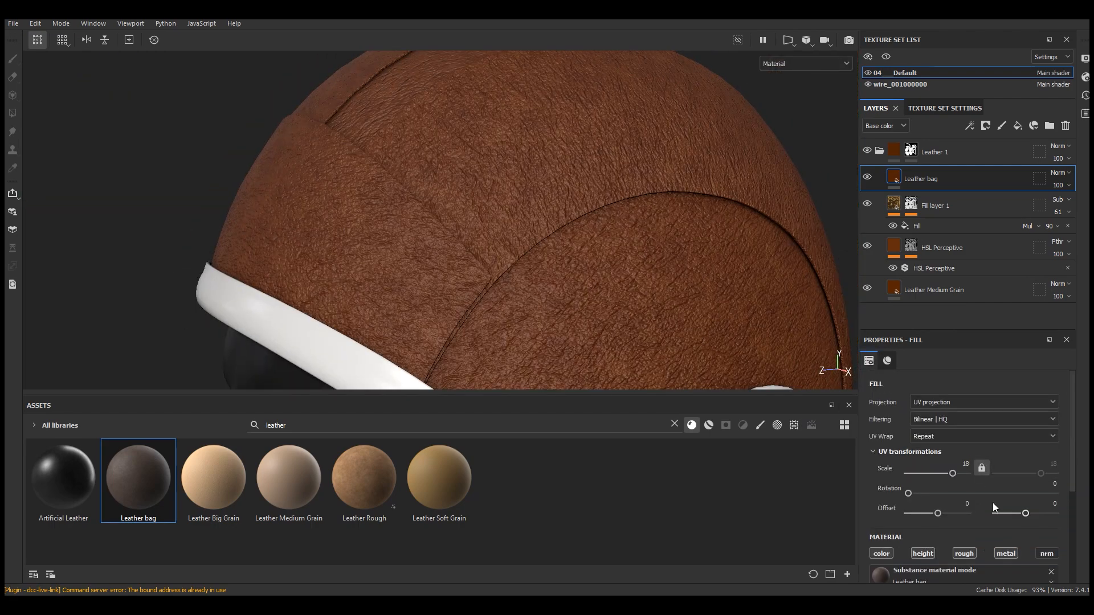
Expand the Leather bag material's Technical Parameters and set its Height Range to 0.16
{"action": "scroll", "coordinate": [607, 202], "scroll_direction": "down", "scroll_amount": 4}
{"action": "left_click_drag", "start_coordinate": [654, 196], "coordinate": [829, 374], "text": "alt"}
{"action": "scroll", "coordinate": [977, 483], "scroll_direction": "down", "scroll_amount": 3}
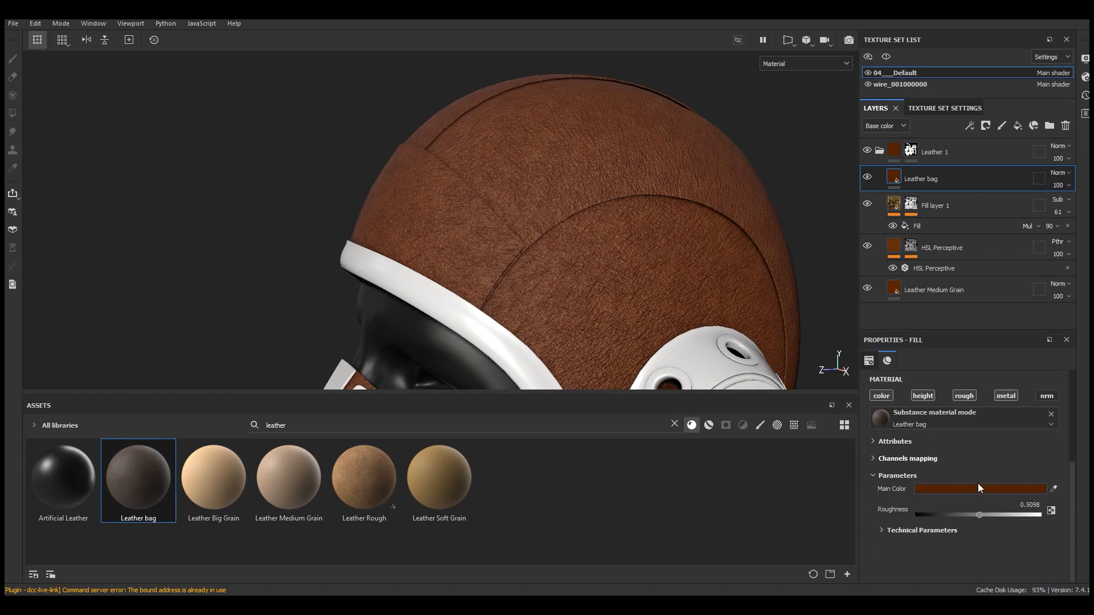
{"action": "left_click", "coordinate": [931, 530]}
{"action": "scroll", "coordinate": [962, 531], "scroll_direction": "down", "scroll_amount": 1}
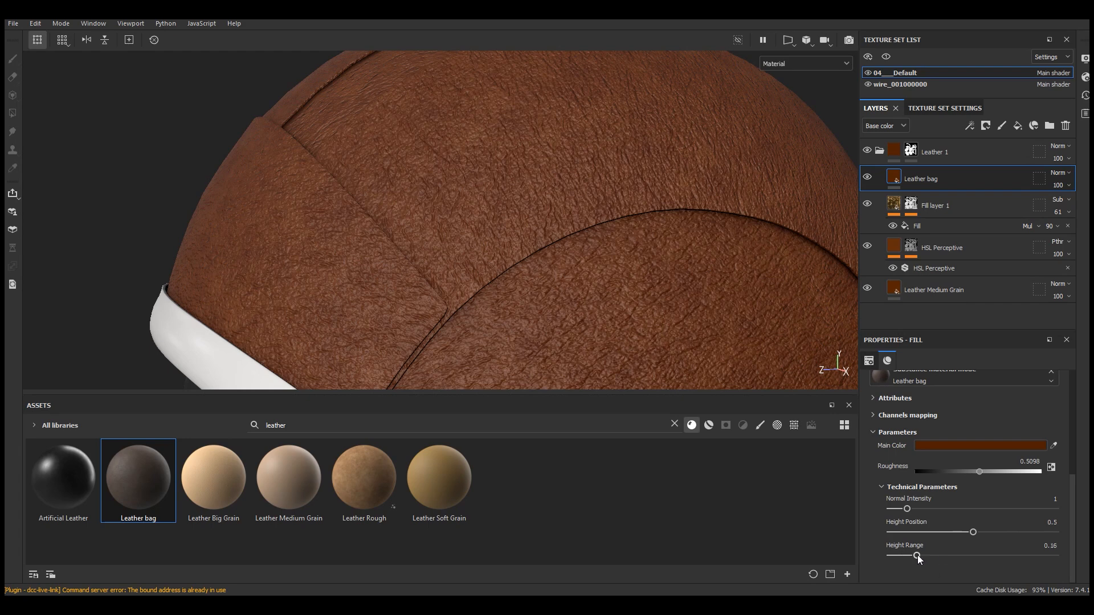
{"action": "left_click_drag", "start_coordinate": [905, 556], "coordinate": [904, 557]}
{"action": "scroll", "coordinate": [479, 146], "scroll_direction": "down", "scroll_amount": 5}
{"action": "mouse_move", "coordinate": [573, 199]}
{"action": "left_mouse_down", "text": "alt"}
{"action": "mouse_move", "coordinate": [582, 201]}
{"action": "mouse_move", "coordinate": [574, 187]}
{"action": "left_mouse_up", "text": "alt"}
{"action": "scroll", "coordinate": [562, 171], "scroll_direction": "up", "scroll_amount": 1}
Add a black mask to the Leather bag layer and apply the Dirt Cavities smart mask to it, viewing the mask channel
{"action": "left_click", "coordinate": [986, 126]}
{"action": "left_click", "coordinate": [996, 154]}
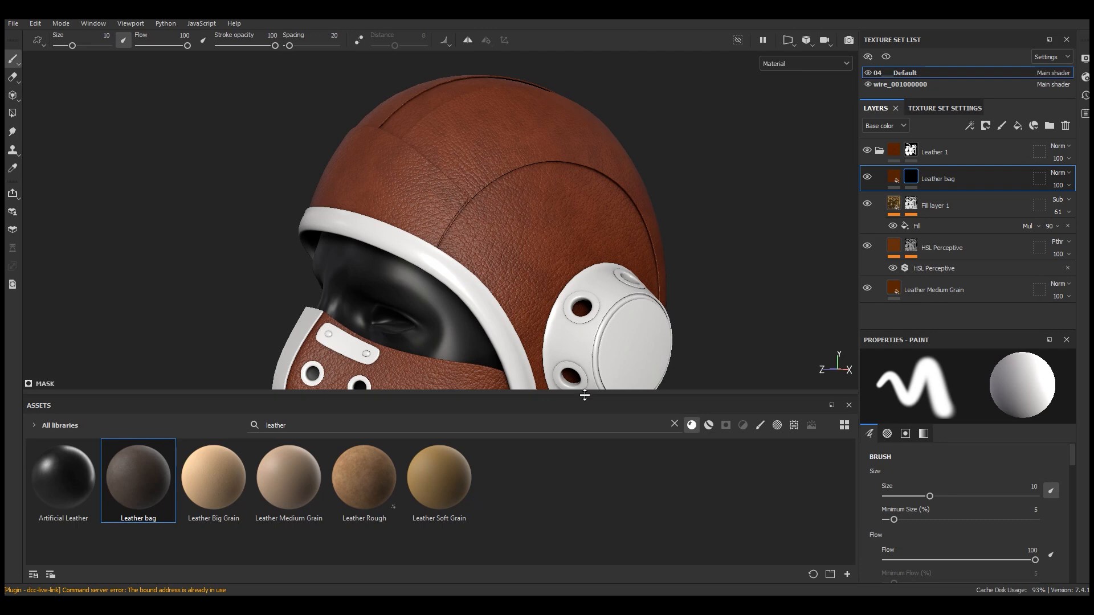
{"action": "left_click_drag", "start_coordinate": [584, 394], "coordinate": [585, 338]}
{"action": "left_click", "coordinate": [674, 369]}
{"action": "left_click", "coordinate": [726, 368]}
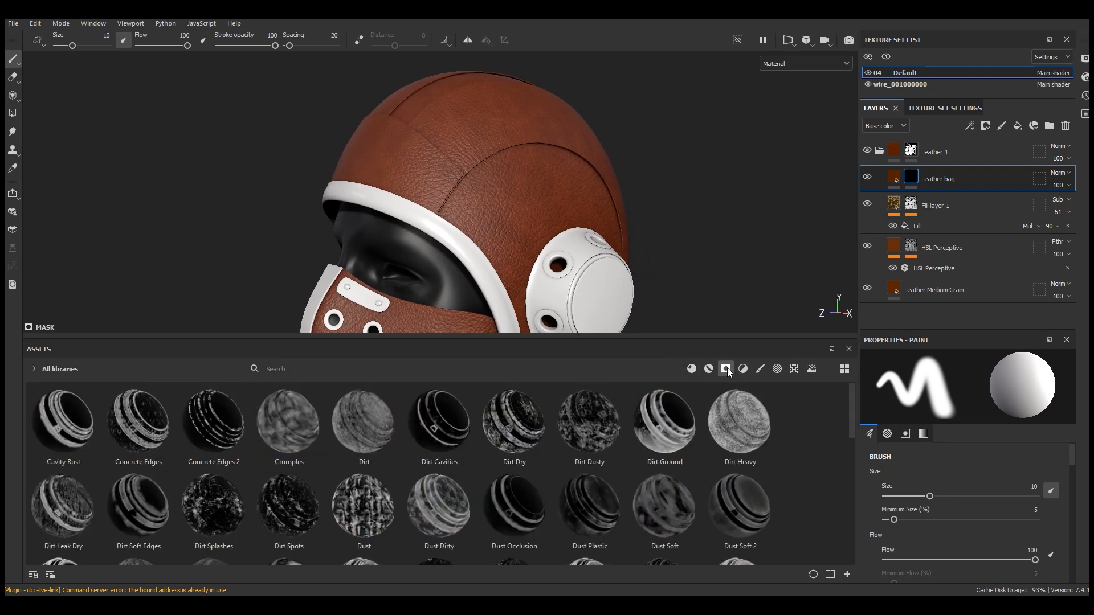
{"action": "mouse_move", "coordinate": [439, 424]}
{"action": "left_mouse_down"}
{"action": "mouse_move", "coordinate": [985, 194]}
{"action": "mouse_move", "coordinate": [946, 178]}
{"action": "left_mouse_up"}
{"action": "left_click_drag", "start_coordinate": [483, 346], "coordinate": [483, 444]}
{"action": "left_click", "coordinate": [799, 63]}
{"action": "left_click", "coordinate": [791, 180]}
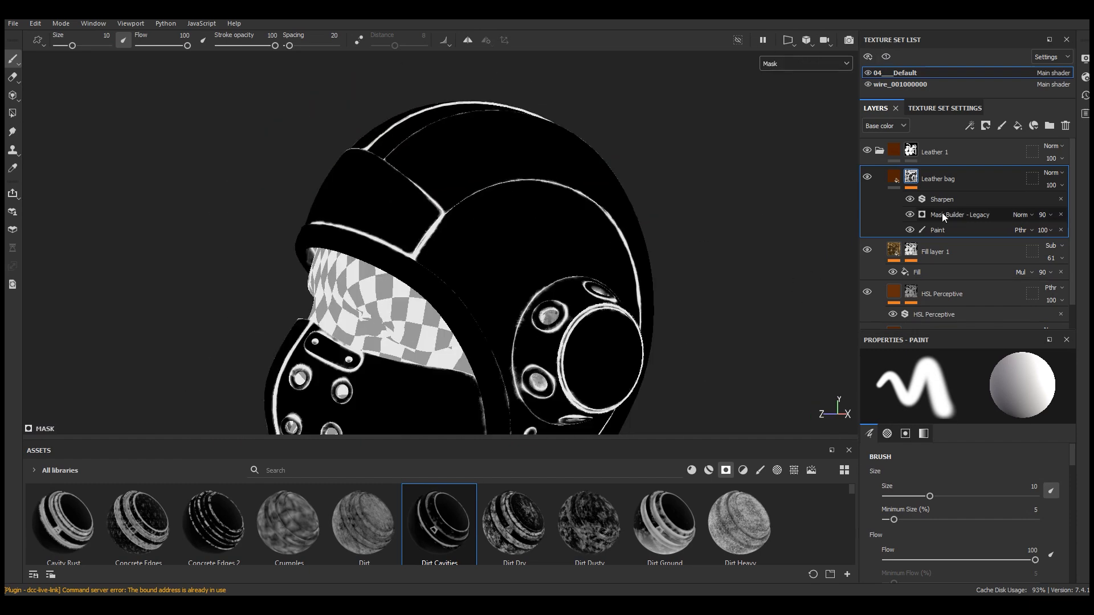
Set the Mask Builder generator's Level to 0.82 and Contrast to 0.45, then return to the material view
{"action": "left_click", "coordinate": [942, 214]}
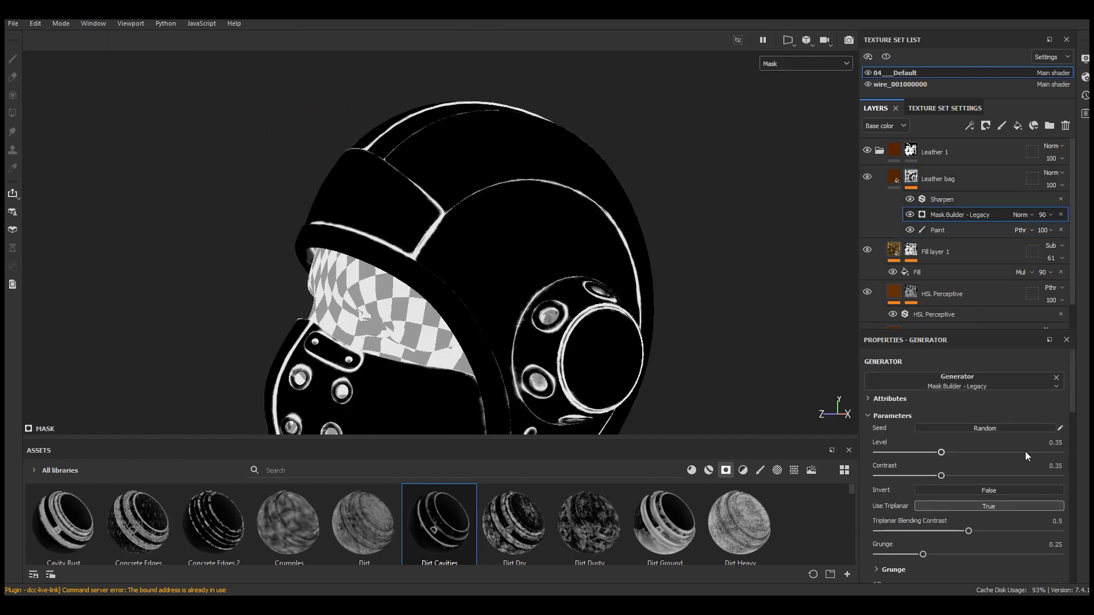
{"action": "left_click_drag", "start_coordinate": [1010, 452], "coordinate": [1026, 453]}
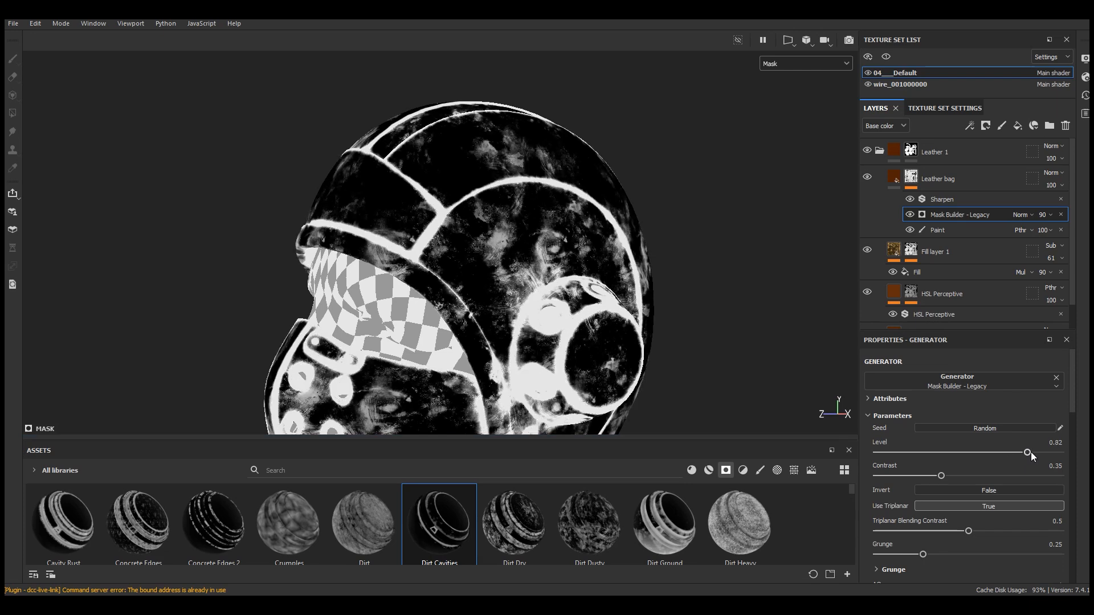
{"action": "scroll", "coordinate": [653, 304], "scroll_direction": "up", "scroll_amount": 3}
{"action": "left_click_drag", "start_coordinate": [956, 475], "coordinate": [960, 476]}
{"action": "left_click_drag", "start_coordinate": [1073, 415], "coordinate": [1075, 445]}
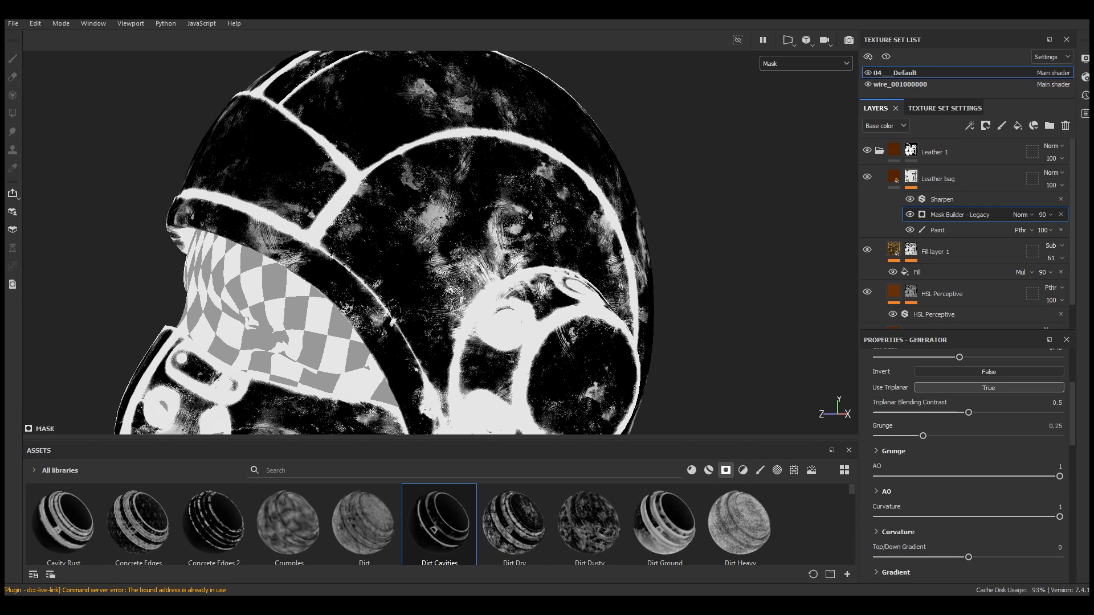
{"action": "scroll", "coordinate": [996, 505], "scroll_direction": "down", "scroll_amount": 3}
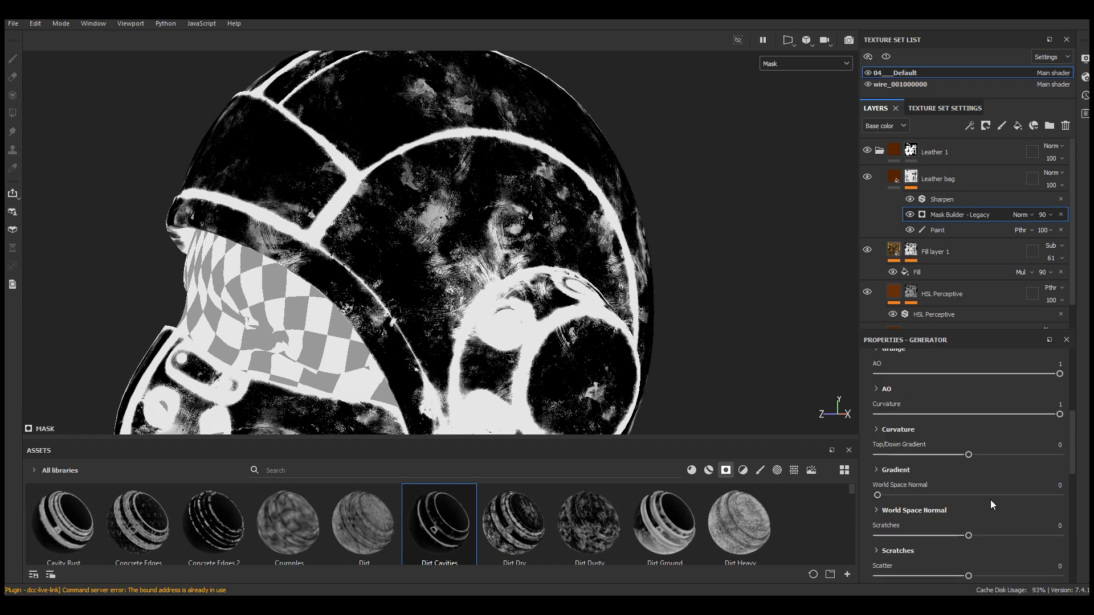
{"action": "scroll", "coordinate": [986, 501], "scroll_direction": "down", "scroll_amount": 10}
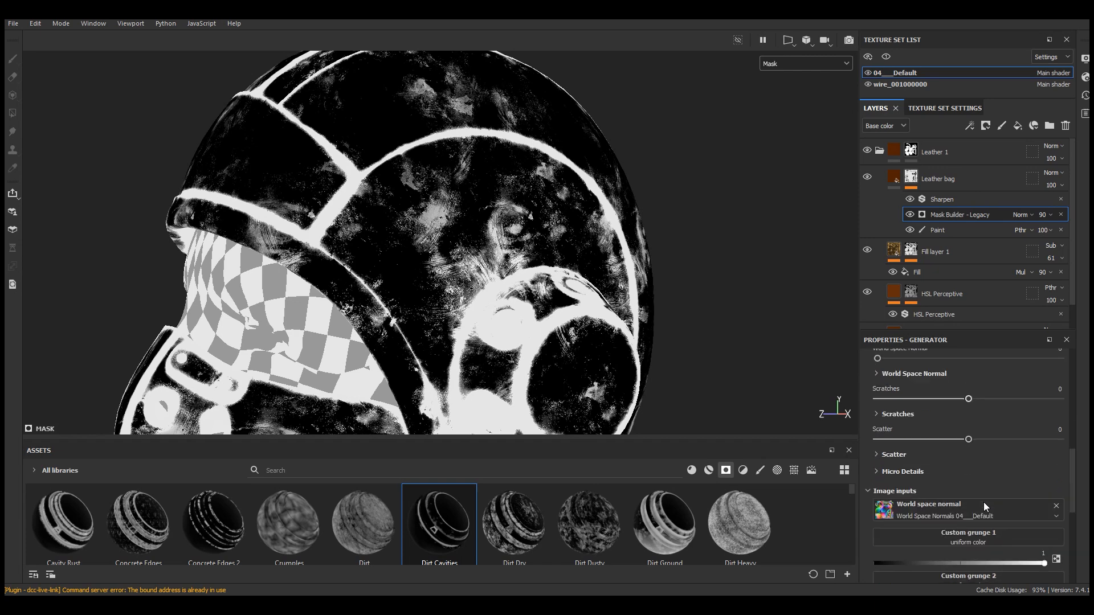
{"action": "scroll", "coordinate": [984, 502], "scroll_direction": "up", "scroll_amount": 10}
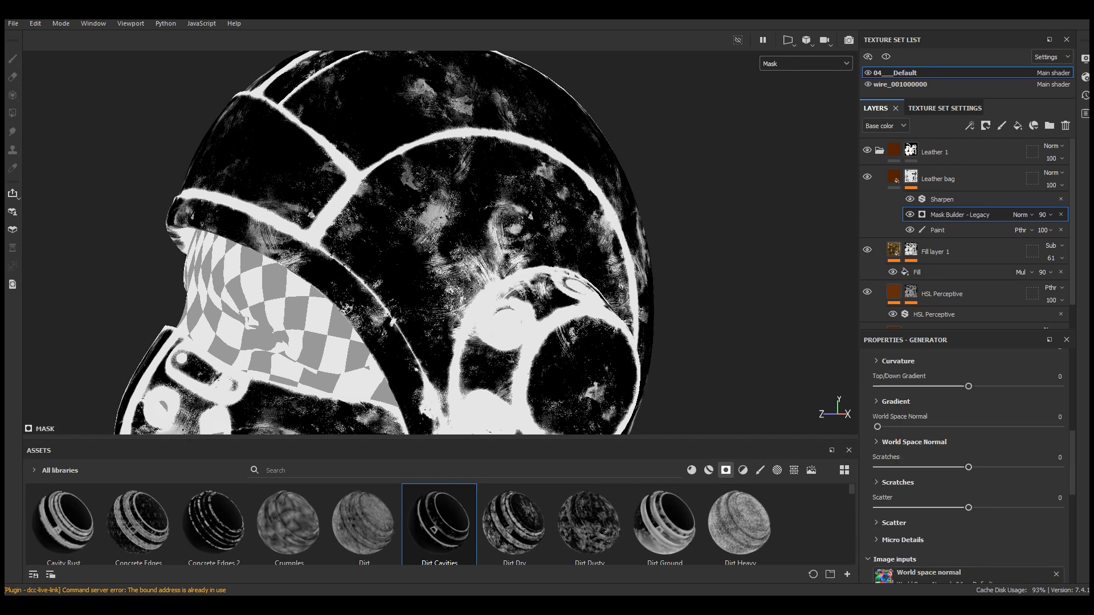
{"action": "scroll", "coordinate": [964, 490], "scroll_direction": "up", "scroll_amount": 8}
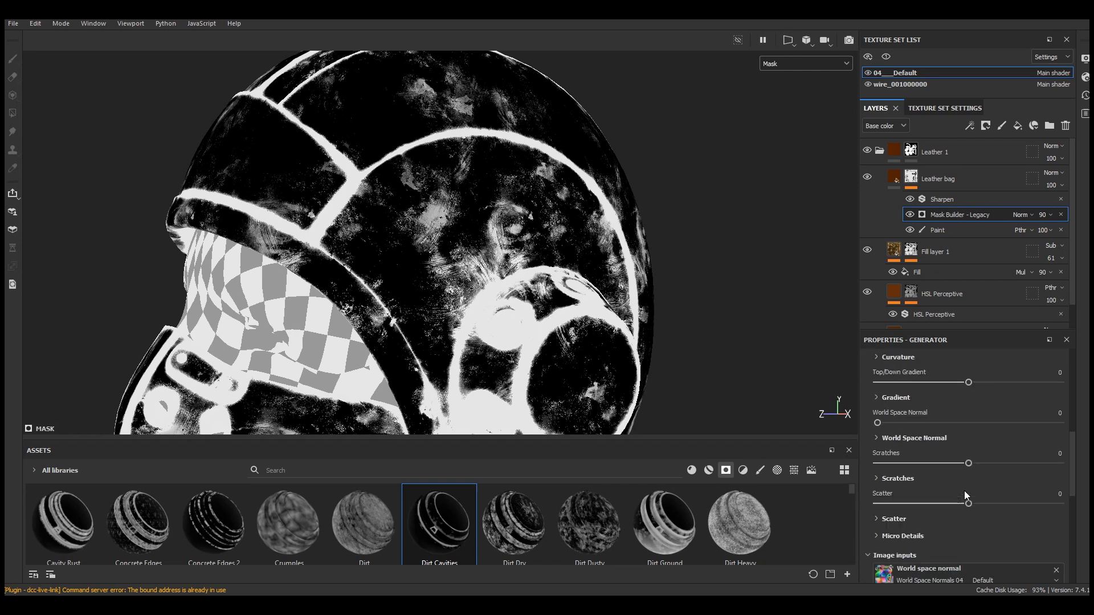
{"action": "left_click", "coordinate": [821, 64]}
{"action": "left_click", "coordinate": [788, 91]}
{"action": "scroll", "coordinate": [562, 244], "scroll_direction": "up", "scroll_amount": 5}
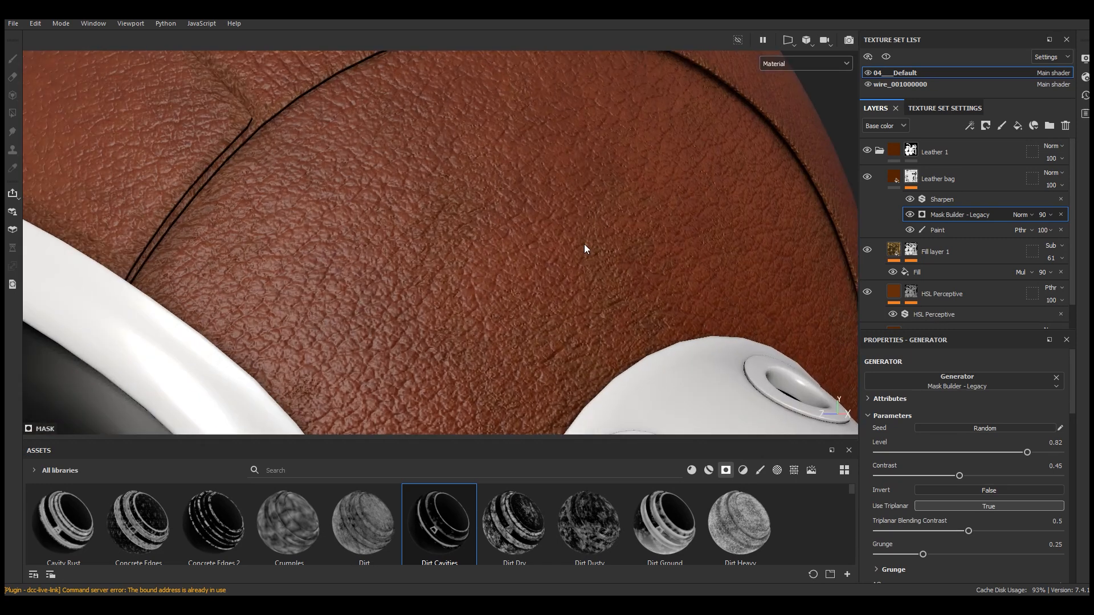
Nudge the Sharpen filter's intensity up and set the Mask Builder's Level to 0.86 and Contrast to 0.57
{"action": "left_click", "coordinate": [962, 200]}
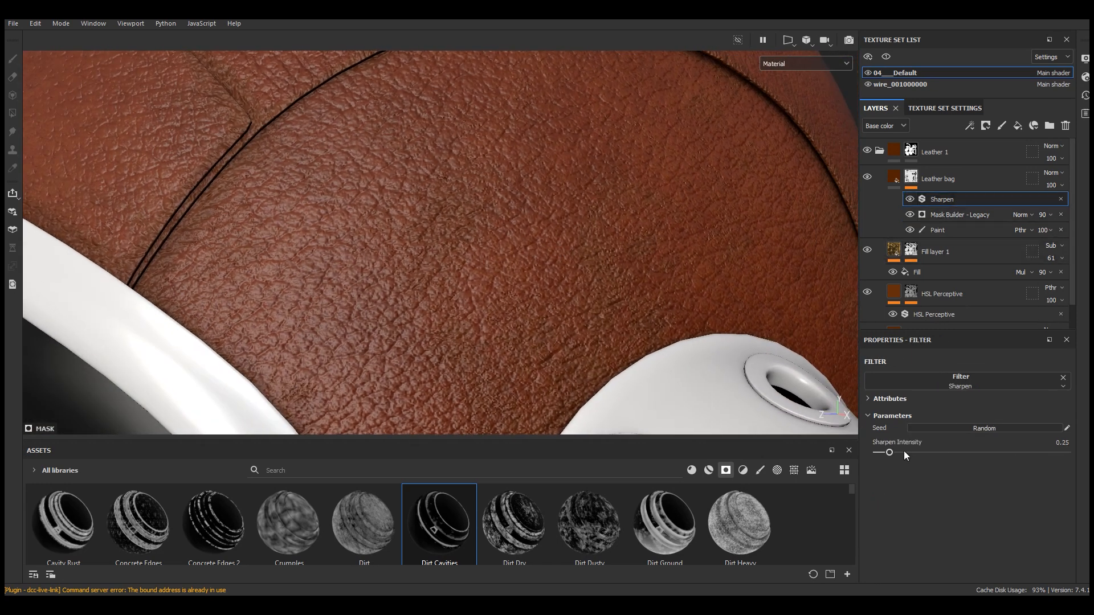
{"action": "left_click_drag", "start_coordinate": [904, 453], "coordinate": [908, 453]}
{"action": "left_click", "coordinate": [946, 215]}
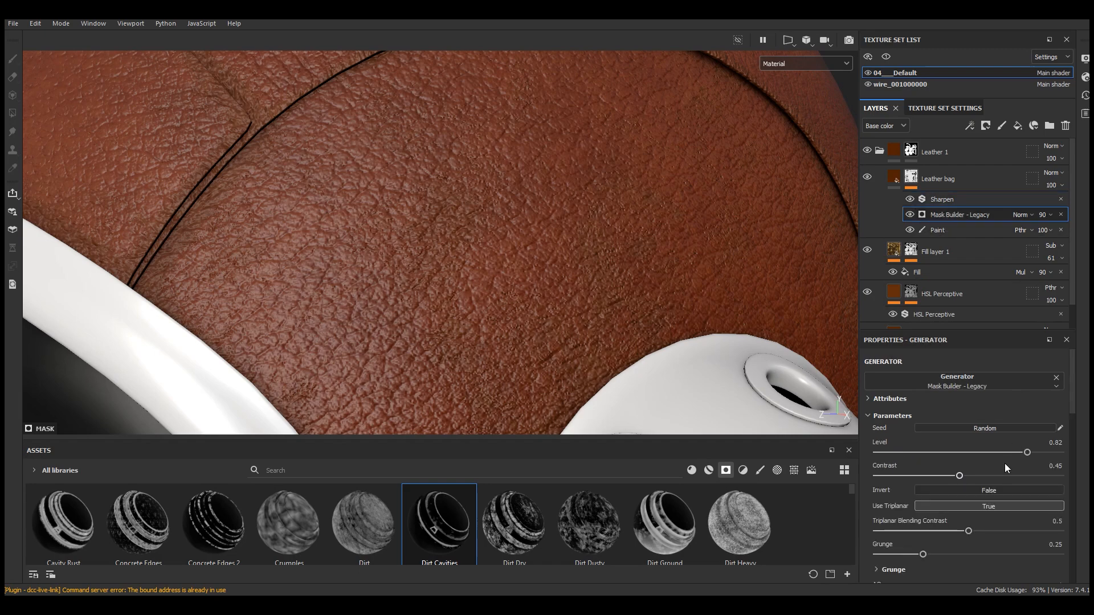
{"action": "left_click", "coordinate": [980, 475]}
{"action": "scroll", "coordinate": [497, 185], "scroll_direction": "down", "scroll_amount": 8}
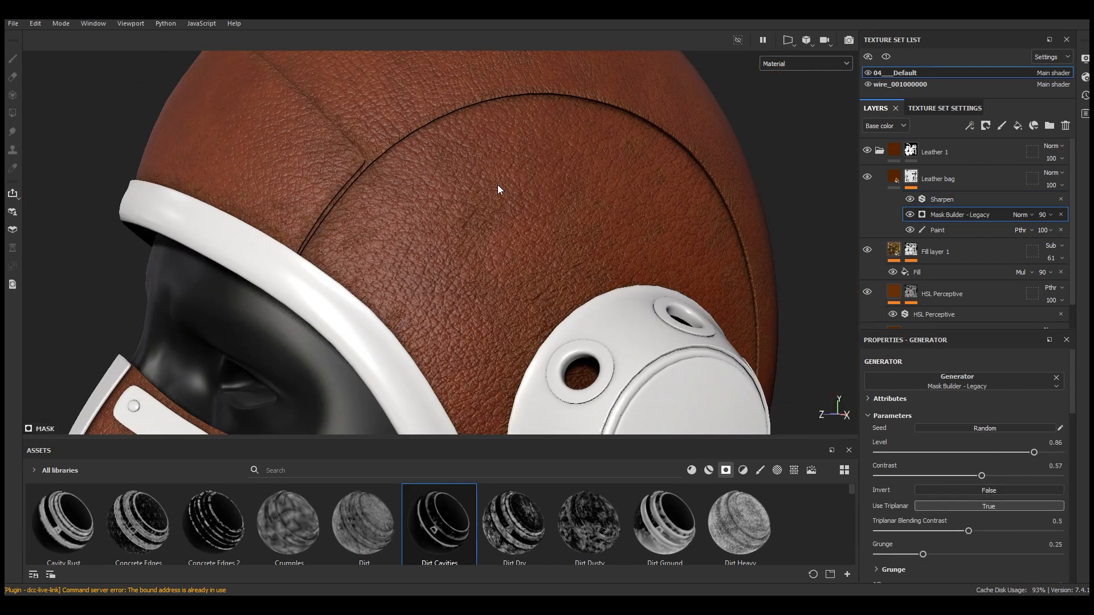
{"action": "left_click_drag", "start_coordinate": [576, 204], "coordinate": [661, 219], "text": "alt"}
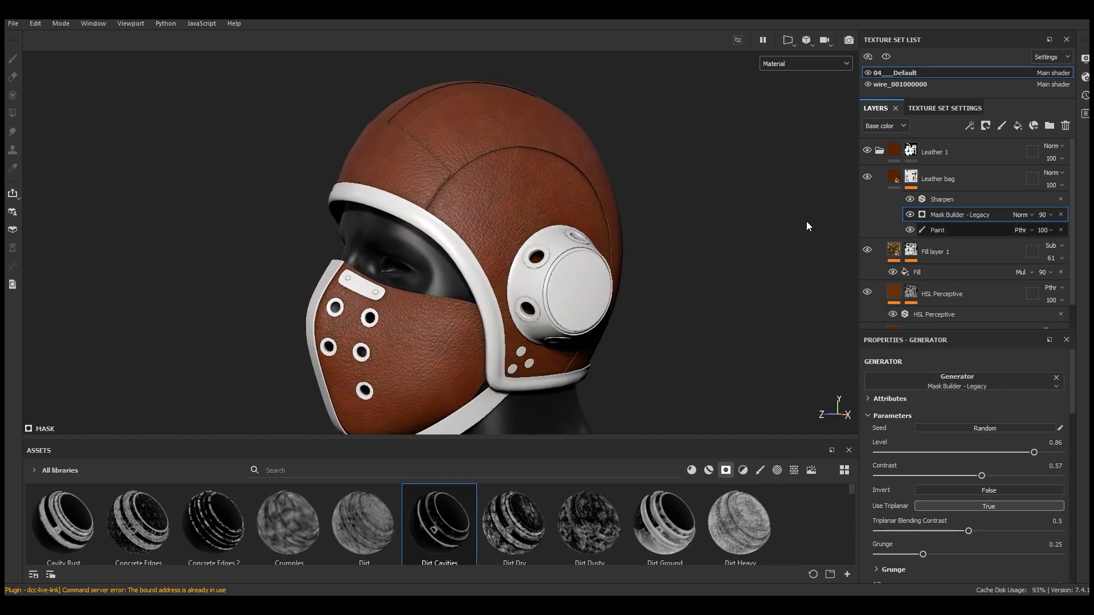
{"action": "scroll", "coordinate": [518, 197], "scroll_direction": "up", "scroll_amount": 8}
{"action": "mouse_move", "coordinate": [534, 199]}
{"action": "left_mouse_down", "text": "alt"}
{"action": "mouse_move", "coordinate": [520, 183]}
{"action": "mouse_move", "coordinate": [532, 193]}
{"action": "left_mouse_up", "text": "alt"}
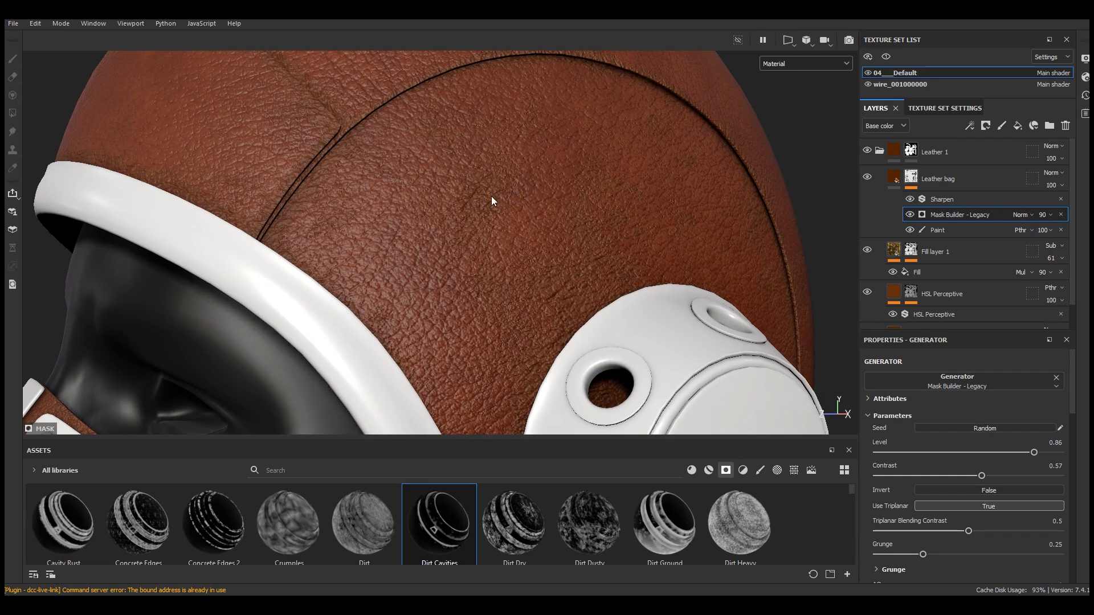
{"action": "scroll", "coordinate": [484, 205], "scroll_direction": "up", "scroll_amount": 3}
Toggle the Leather bag layer's visibility to compare the helmet with and without it
{"action": "left_click", "coordinate": [865, 178]}
{"action": "left_click", "coordinate": [866, 177]}
{"action": "left_click", "coordinate": [866, 177]}
{"action": "left_click", "coordinate": [866, 177]}
{"action": "scroll", "coordinate": [584, 177], "scroll_direction": "down", "scroll_amount": 5}
{"action": "scroll", "coordinate": [584, 177], "scroll_direction": "down", "scroll_amount": 3}
{"action": "mouse_move", "coordinate": [583, 177]}
{"action": "left_mouse_down", "text": "alt"}
{"action": "mouse_move", "coordinate": [640, 193]}
{"action": "mouse_move", "coordinate": [588, 193]}
{"action": "left_mouse_up", "text": "alt"}
{"action": "middle_click_drag", "start_coordinate": [588, 193], "coordinate": [606, 242], "text": "alt"}
{"action": "scroll", "coordinate": [608, 217], "scroll_direction": "up", "scroll_amount": 4}
{"action": "scroll", "coordinate": [607, 218], "scroll_direction": "up", "scroll_amount": 2}
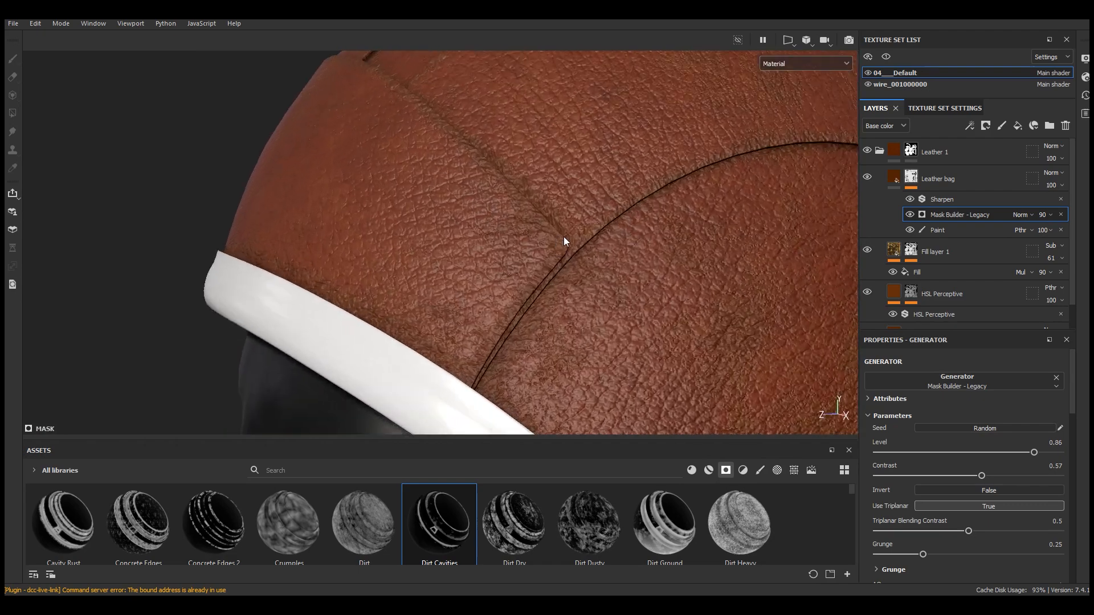
Set the Leather bag material's main color to 4C1700
{"action": "left_click", "coordinate": [868, 178]}
{"action": "left_click", "coordinate": [907, 188]}
{"action": "left_click", "coordinate": [972, 484]}
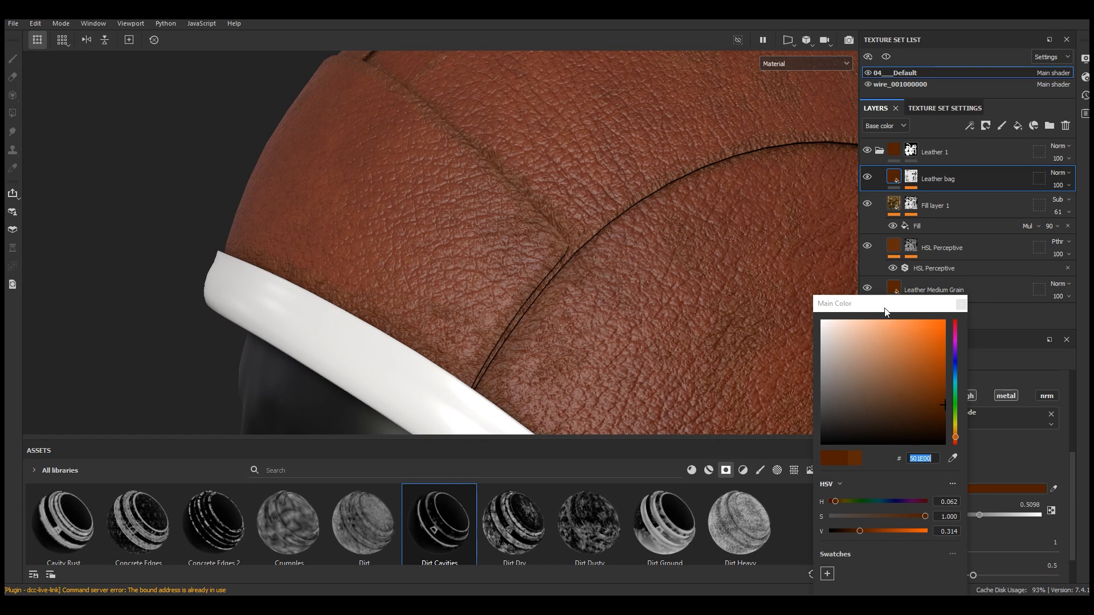
{"action": "left_click_drag", "start_coordinate": [885, 308], "coordinate": [866, 220]}
{"action": "left_click_drag", "start_coordinate": [702, 265], "coordinate": [669, 270], "text": "alt"}
{"action": "left_click", "coordinate": [835, 442]}
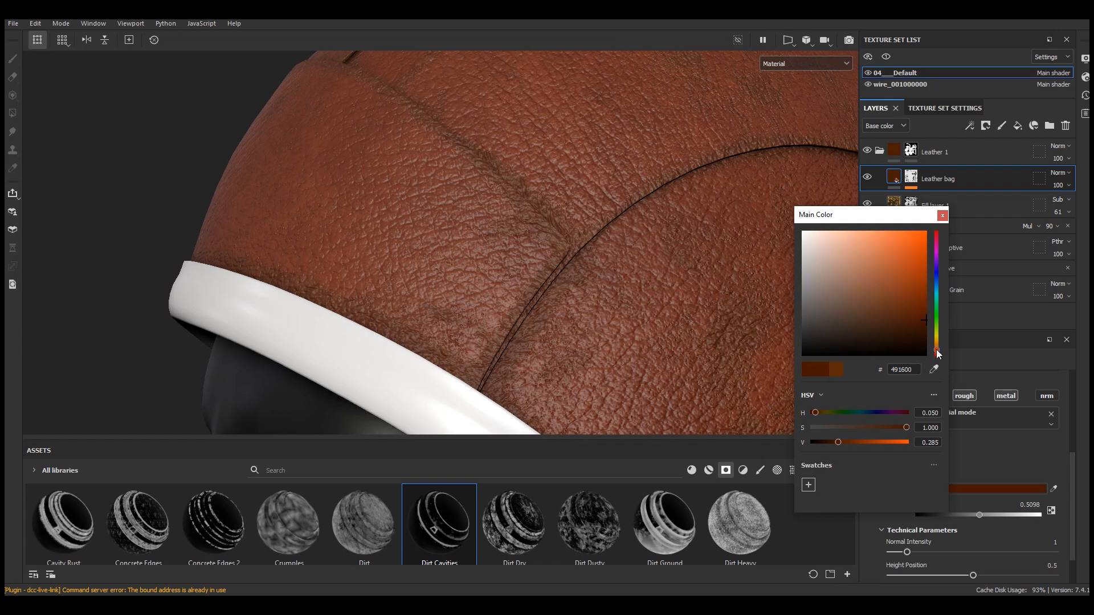
{"action": "left_click_drag", "start_coordinate": [835, 442], "coordinate": [842, 442]}
{"action": "left_click", "coordinate": [840, 442]}
{"action": "scroll", "coordinate": [574, 210], "scroll_direction": "down", "scroll_amount": 5}
{"action": "left_click_drag", "start_coordinate": [577, 193], "coordinate": [674, 191], "text": "alt"}
{"action": "scroll", "coordinate": [500, 398], "scroll_direction": "up", "scroll_amount": 5}
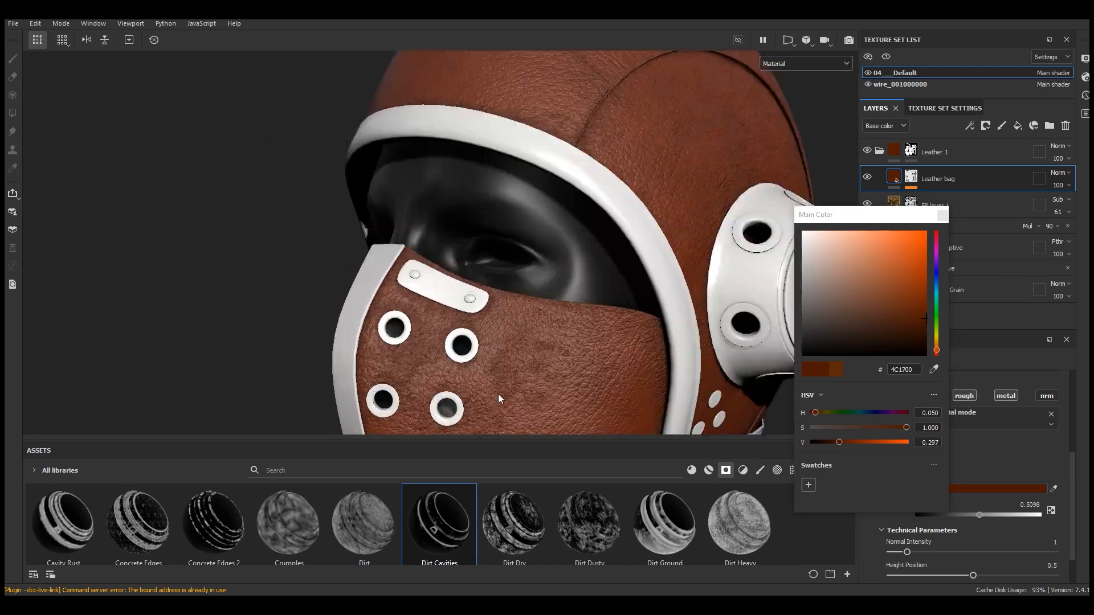
{"action": "scroll", "coordinate": [498, 399], "scroll_direction": "up", "scroll_amount": 3}
{"action": "left_click_drag", "start_coordinate": [620, 392], "coordinate": [636, 394], "text": "alt"}
{"action": "left_click", "coordinate": [942, 216]}
{"action": "scroll", "coordinate": [494, 243], "scroll_direction": "down", "scroll_amount": 3}
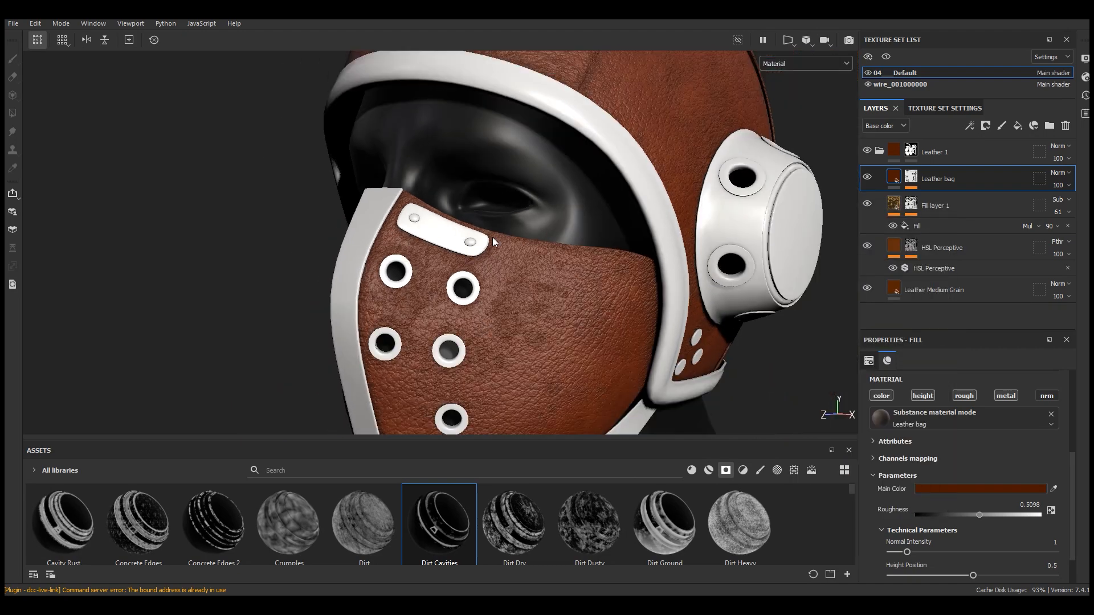
{"action": "scroll", "coordinate": [493, 242], "scroll_direction": "up", "scroll_amount": 4}
{"action": "left_click_drag", "start_coordinate": [538, 320], "coordinate": [530, 288], "text": "alt"}
{"action": "left_click", "coordinate": [868, 177]}
{"action": "left_click", "coordinate": [867, 177]}
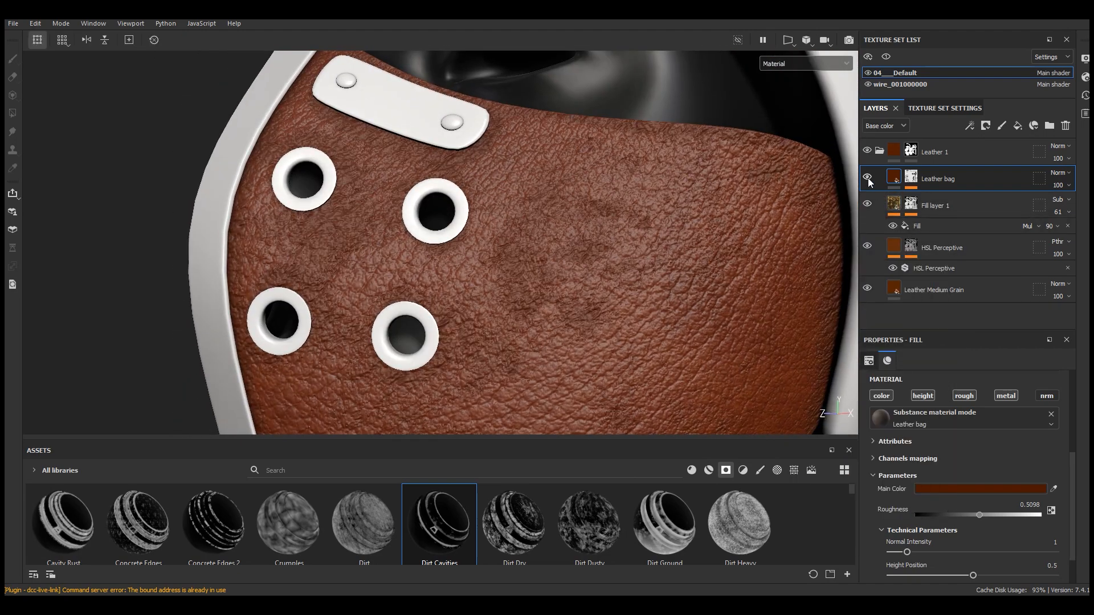
Set the Mask Builder generator's opacity to 61
{"action": "left_click", "coordinate": [910, 177]}
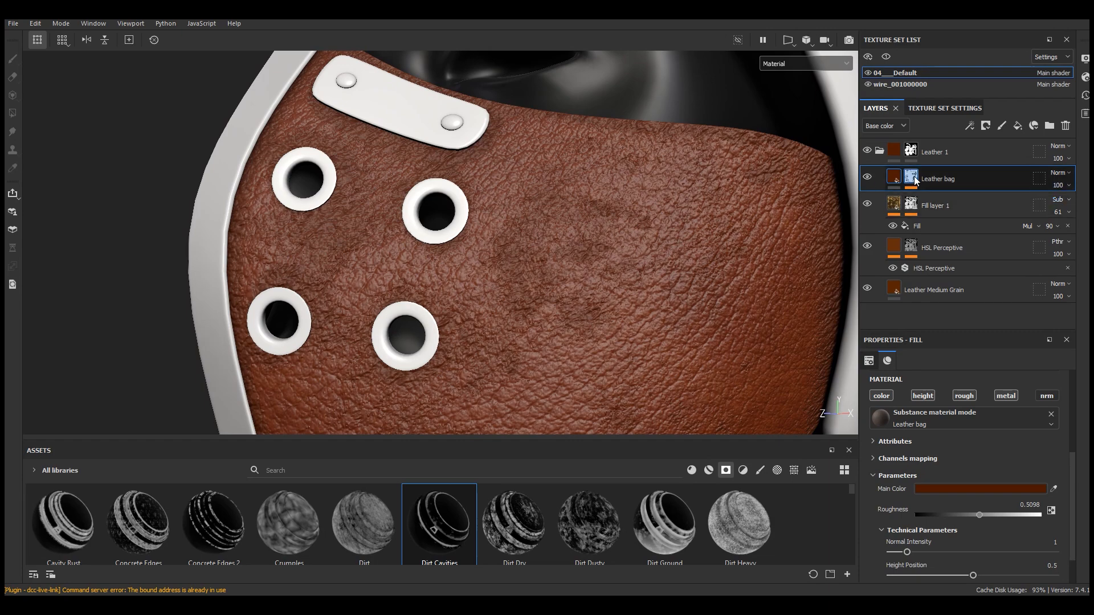
{"action": "left_click", "coordinate": [1044, 214]}
{"action": "left_click_drag", "start_coordinate": [1083, 236], "coordinate": [1068, 237]}
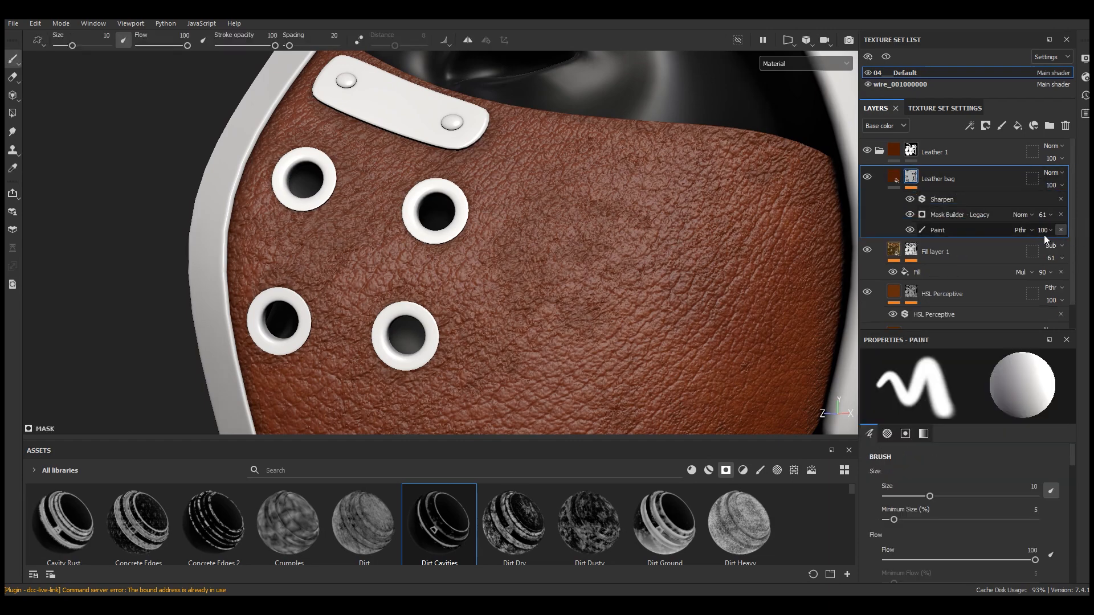
Rename the Leather bag layer as Damage
{"action": "scroll", "coordinate": [570, 274], "scroll_direction": "down", "scroll_amount": 5}
{"action": "mouse_move", "coordinate": [561, 279]}
{"action": "left_mouse_down", "text": "alt"}
{"action": "mouse_move", "coordinate": [503, 287]}
{"action": "mouse_move", "coordinate": [650, 268]}
{"action": "mouse_move", "coordinate": [624, 249]}
{"action": "mouse_move", "coordinate": [638, 245]}
{"action": "left_mouse_up", "text": "alt"}
{"action": "left_click", "coordinate": [938, 184]}
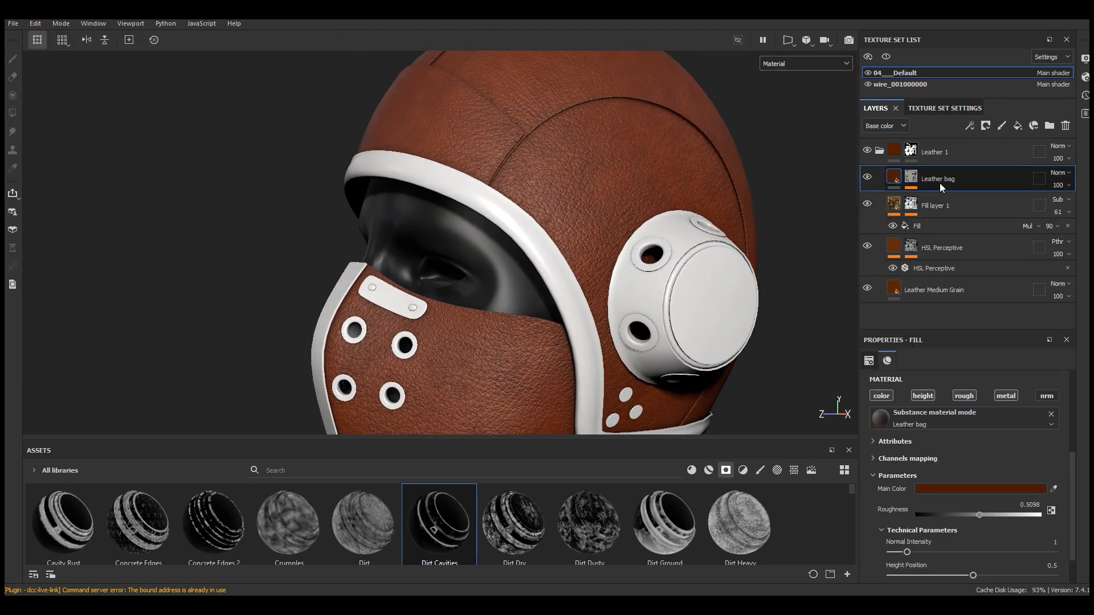
{"action": "double_click", "coordinate": [942, 180]}
{"action": "type", "text": "Damage"}
{"action": "key", "text": "Return"}
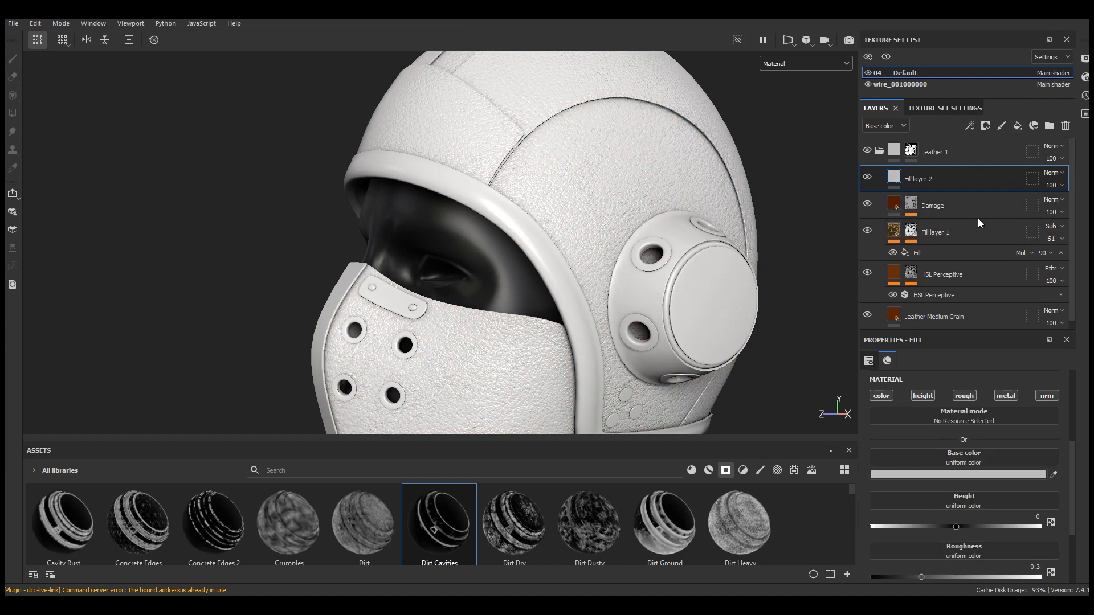
Rename the new fill layer as Dirt and disable its height, rough, metal and nrm channels
{"action": "double_click", "coordinate": [919, 179]}
{"action": "type", "text": "Dirt"}
{"action": "key", "text": "Return"}
{"action": "left_click", "coordinate": [925, 397]}
{"action": "left_click", "coordinate": [962, 398]}
{"action": "left_click", "coordinate": [1013, 397]}
{"action": "left_click", "coordinate": [1054, 397]}
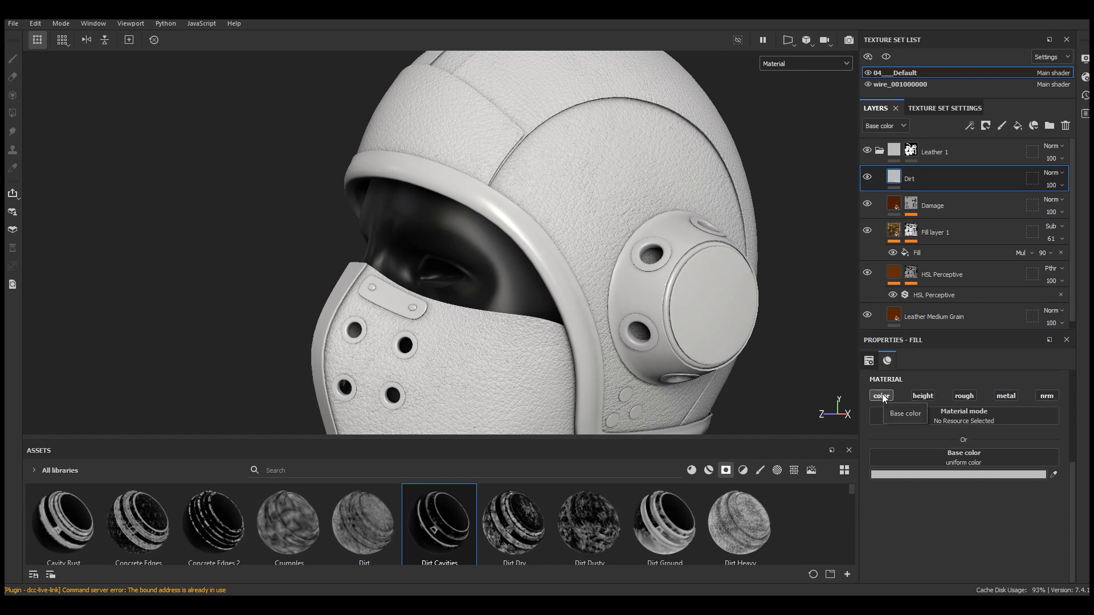
Set the Dirt layer's base color to 632D08 by sampling the leather color
{"action": "left_click", "coordinate": [958, 474]}
{"action": "left_click", "coordinate": [1063, 455]}
{"action": "left_click", "coordinate": [894, 272]}
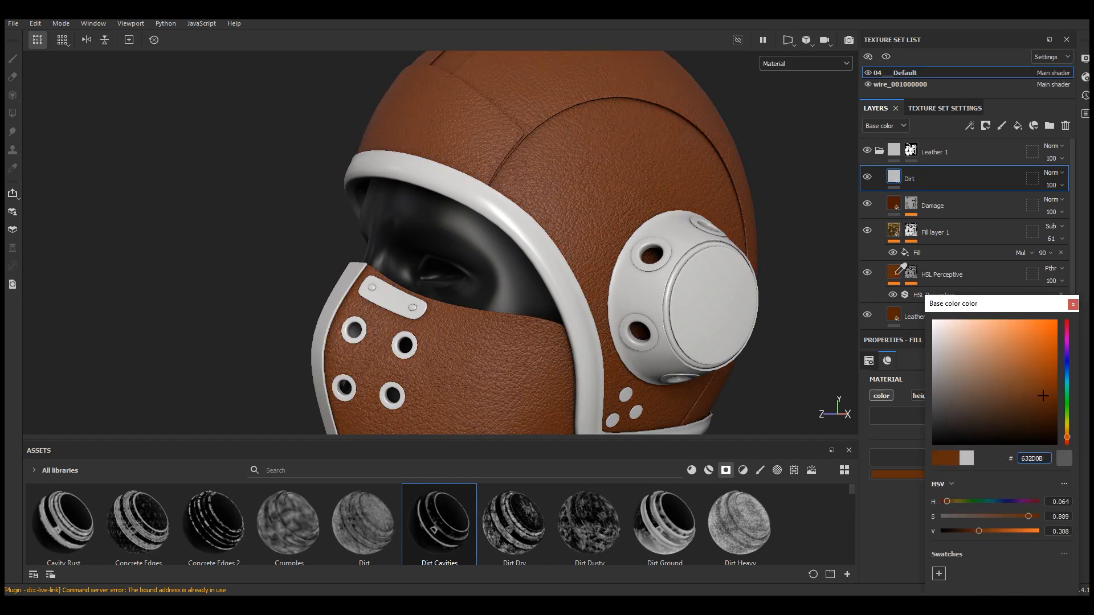
{"action": "left_click_drag", "start_coordinate": [995, 308], "coordinate": [714, 219]}
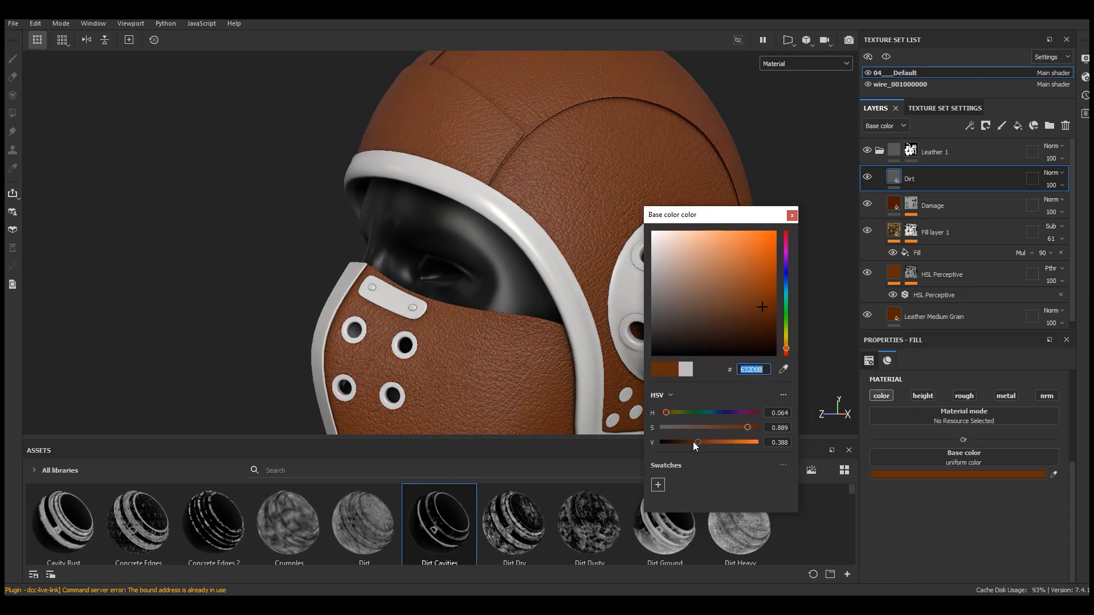
{"action": "left_click", "coordinate": [792, 215]}
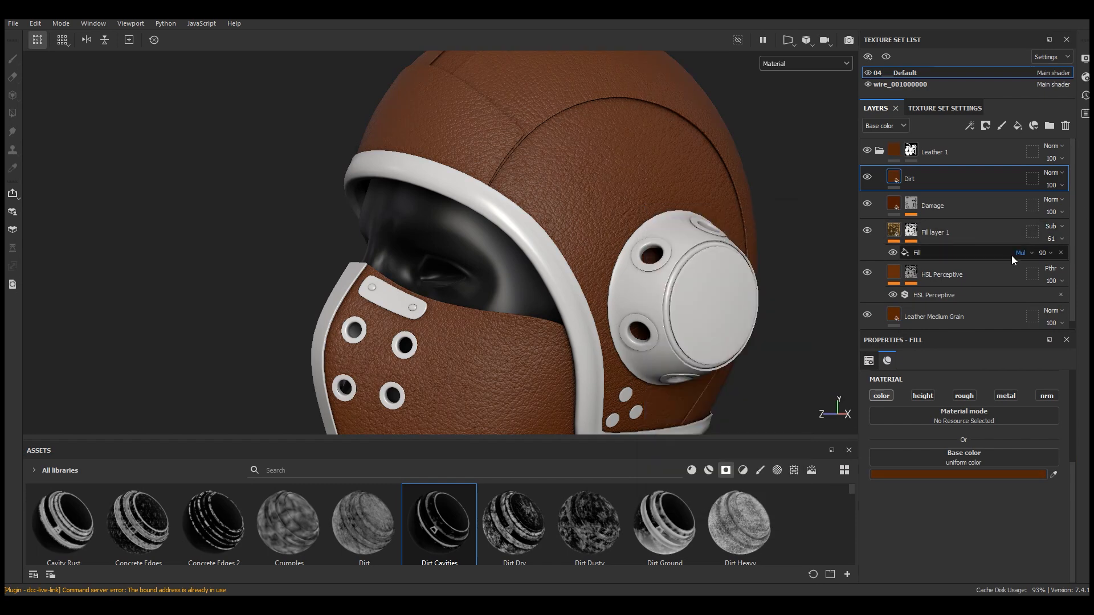
Add a black mask to the Dirt layer and apply the Dust Occlusion smart mask to it
{"action": "left_click", "coordinate": [986, 126]}
{"action": "left_click", "coordinate": [996, 155]}
{"action": "left_click_drag", "start_coordinate": [344, 439], "coordinate": [346, 402]}
{"action": "left_click_drag", "start_coordinate": [521, 502], "coordinate": [960, 182]}
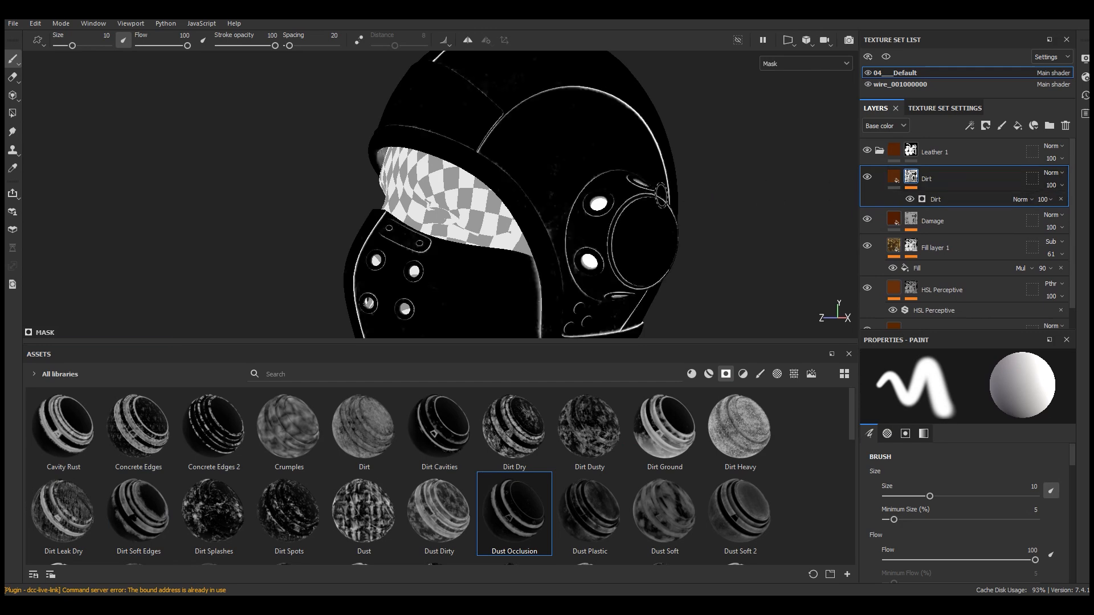
{"action": "left_click", "coordinate": [963, 200]}
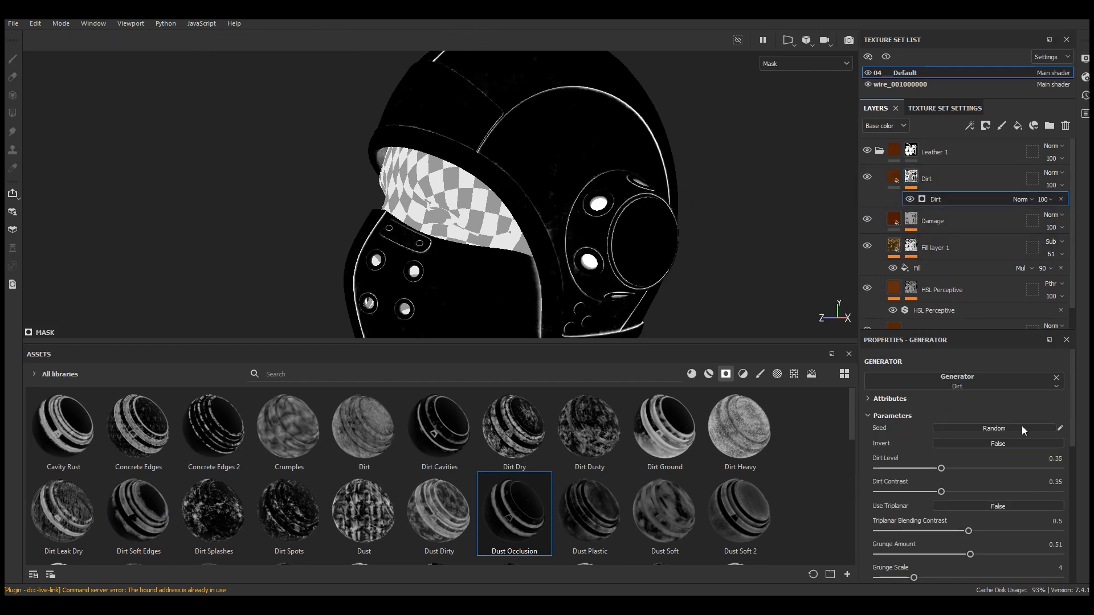
{"action": "left_click_drag", "start_coordinate": [530, 343], "coordinate": [491, 518]}
{"action": "left_click_drag", "start_coordinate": [671, 319], "coordinate": [680, 319], "text": "alt"}
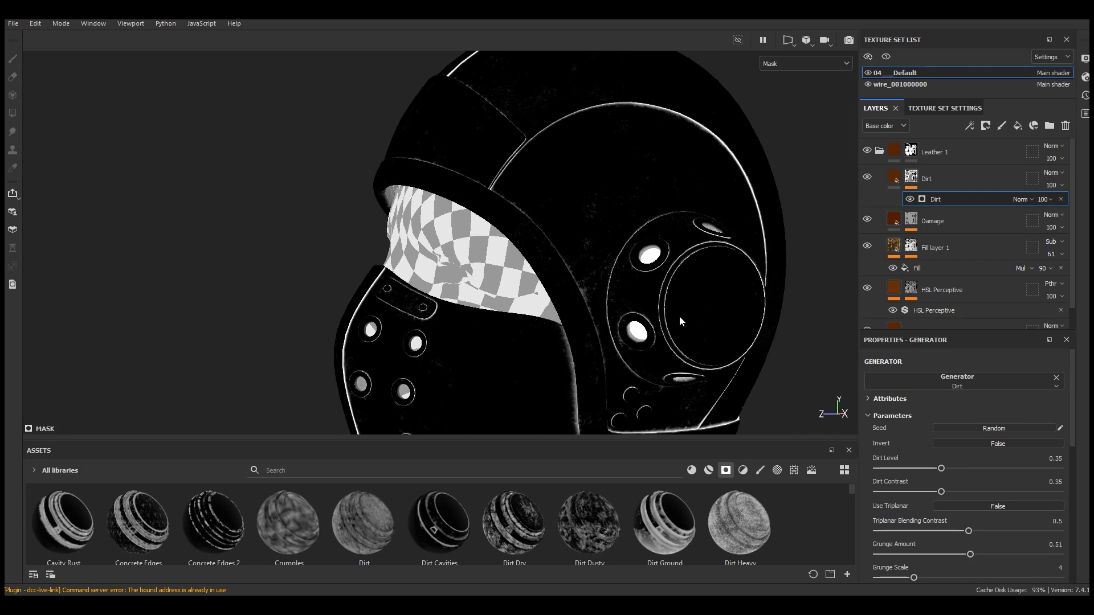
Tune the Dirt generator: Dirt Level 0.57, Dirt Contrast 0.53, Grunge Amount 0.45, Grunge Scale 2, Edges Masking 0.36
{"action": "left_click", "coordinate": [997, 470]}
{"action": "left_click_drag", "start_coordinate": [997, 469], "coordinate": [981, 468]}
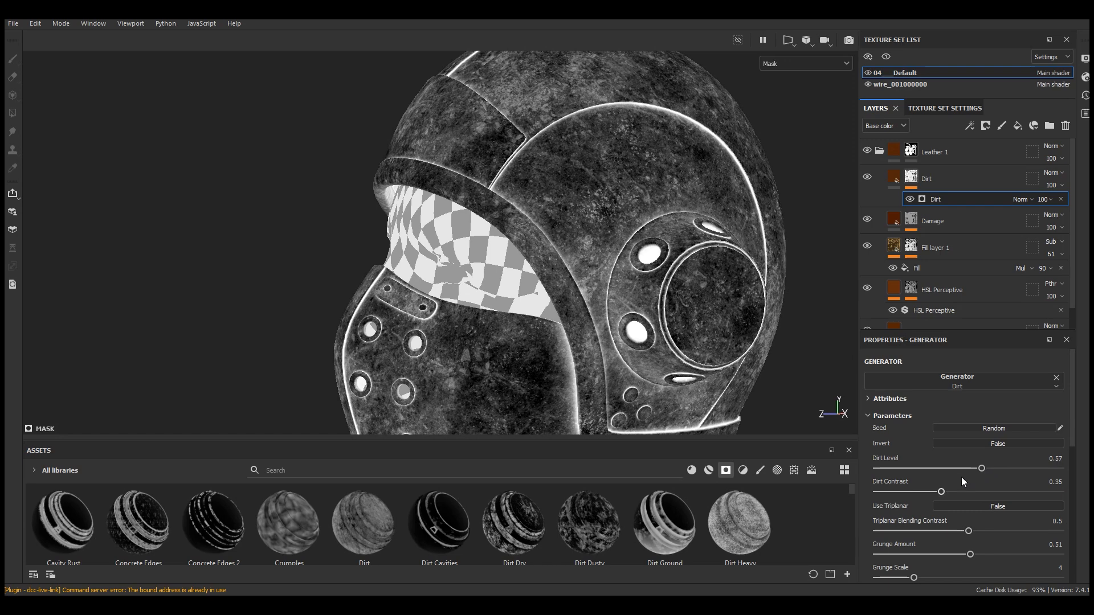
{"action": "left_click_drag", "start_coordinate": [949, 492], "coordinate": [975, 496]}
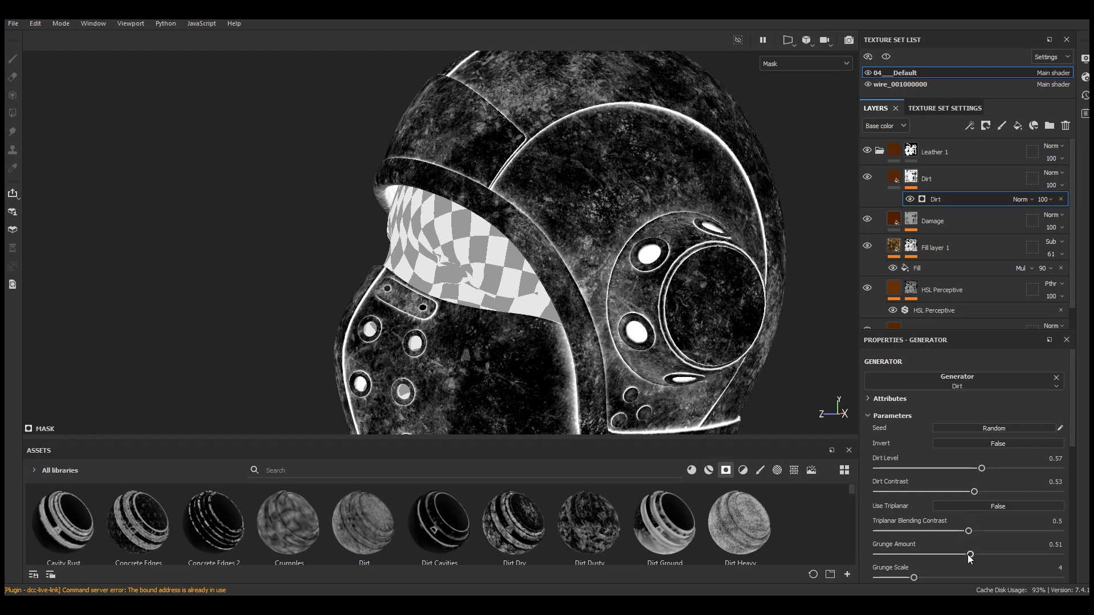
{"action": "left_click_drag", "start_coordinate": [970, 557], "coordinate": [962, 557]}
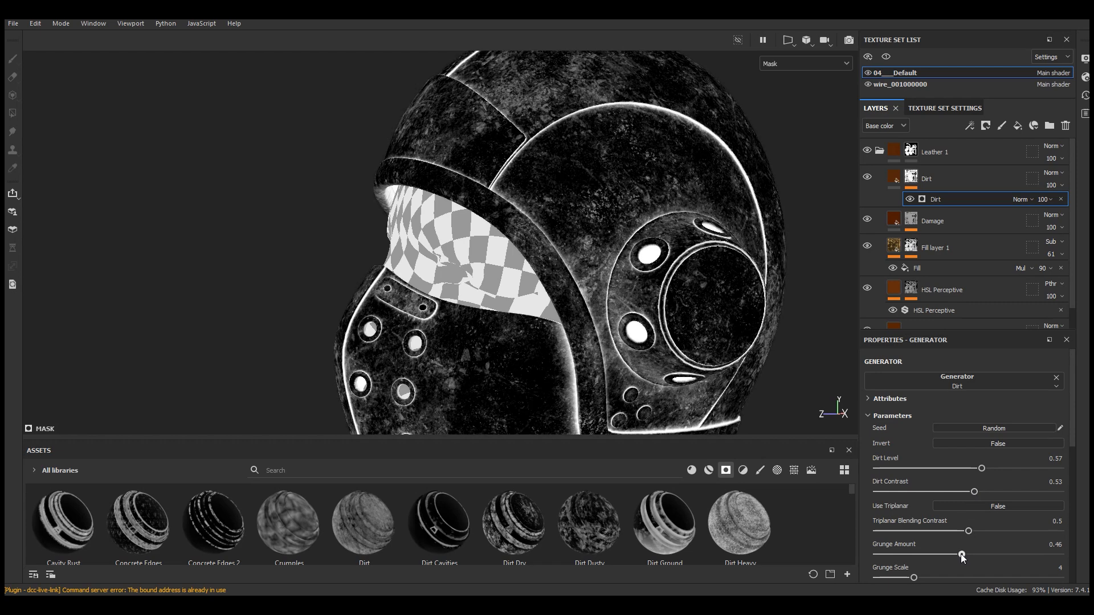
{"action": "scroll", "coordinate": [987, 528], "scroll_direction": "down", "scroll_amount": 3}
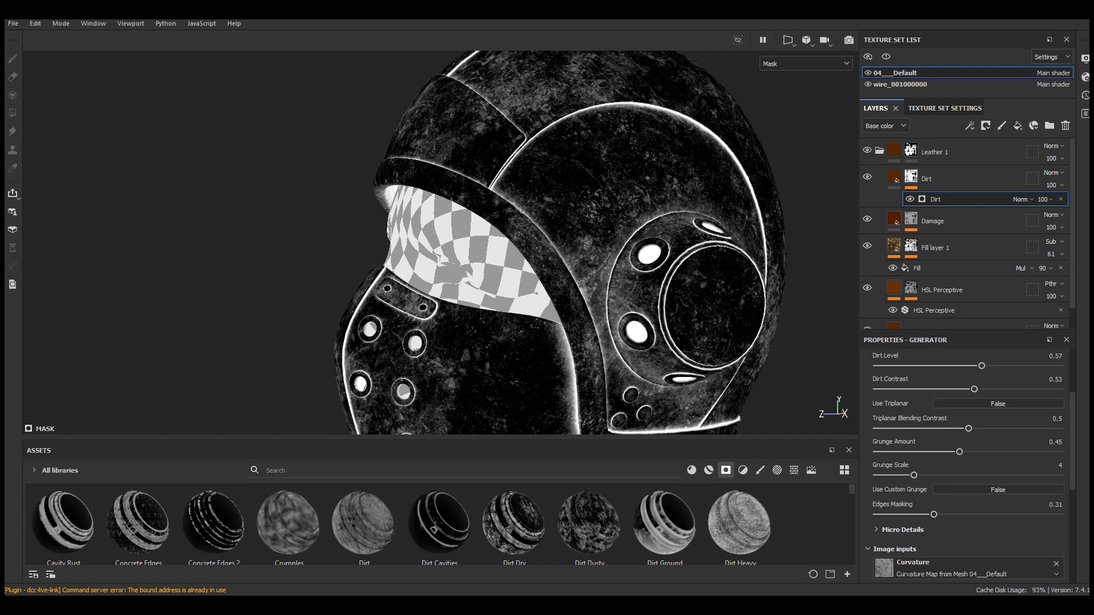
{"action": "left_click_drag", "start_coordinate": [905, 474], "coordinate": [890, 476]}
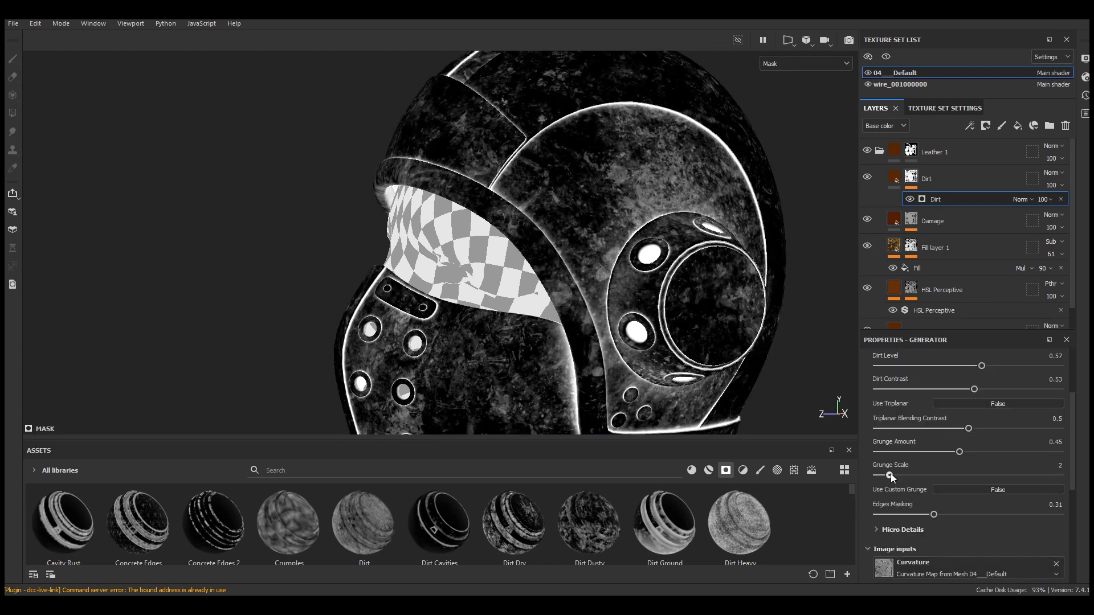
{"action": "left_click_drag", "start_coordinate": [934, 515], "coordinate": [940, 515]}
{"action": "scroll", "coordinate": [983, 511], "scroll_direction": "up", "scroll_amount": 3}
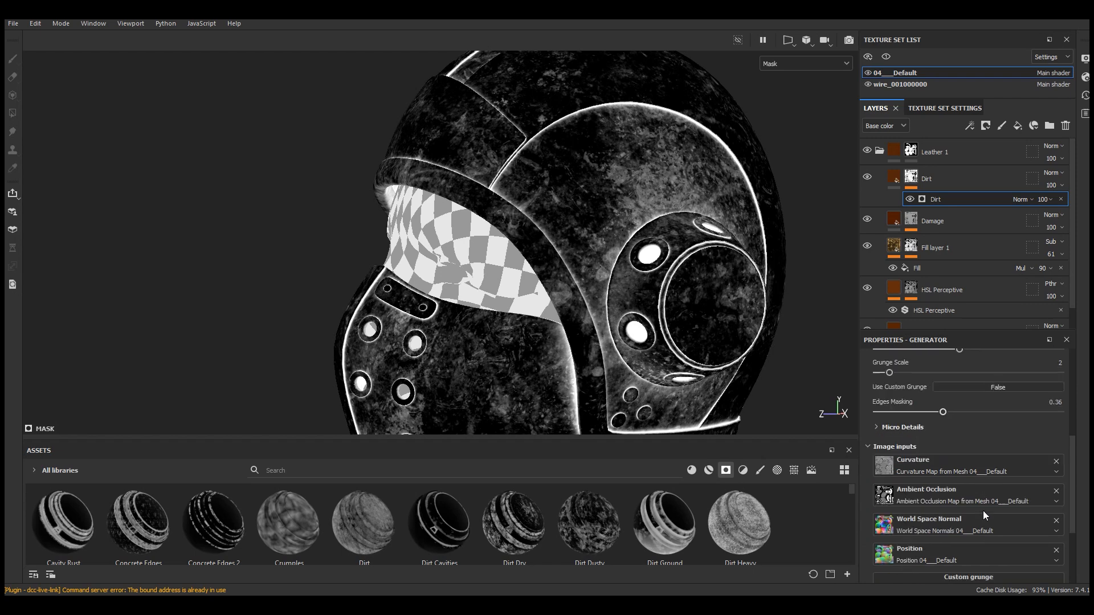
Switch the viewport display from Mask back to Material
{"action": "left_click", "coordinate": [806, 64]}
{"action": "left_click", "coordinate": [786, 93]}
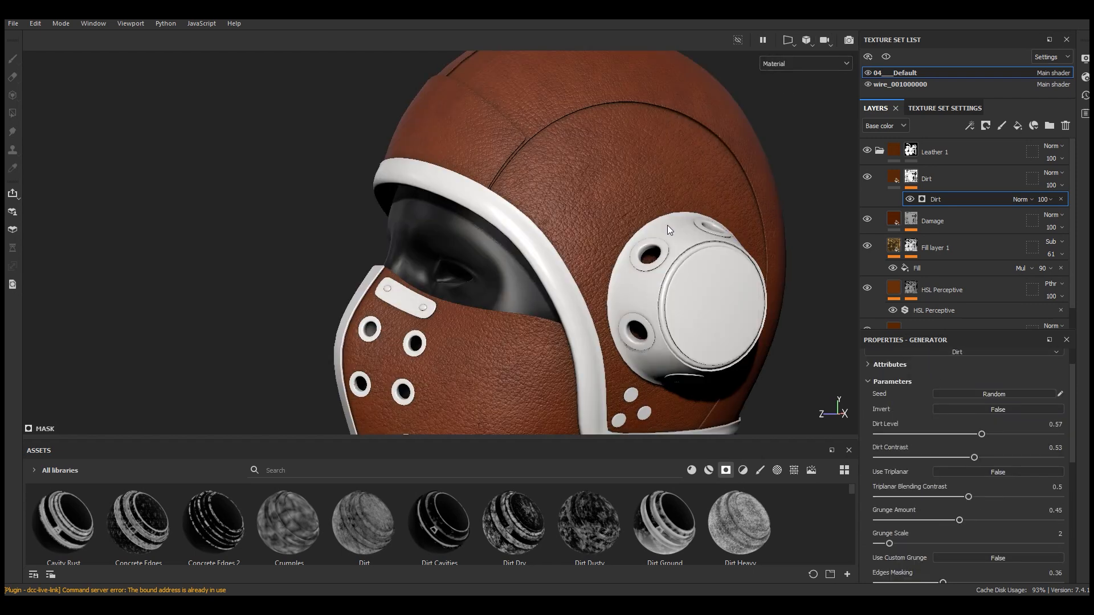
{"action": "scroll", "coordinate": [673, 167], "scroll_direction": "up", "scroll_amount": 4}
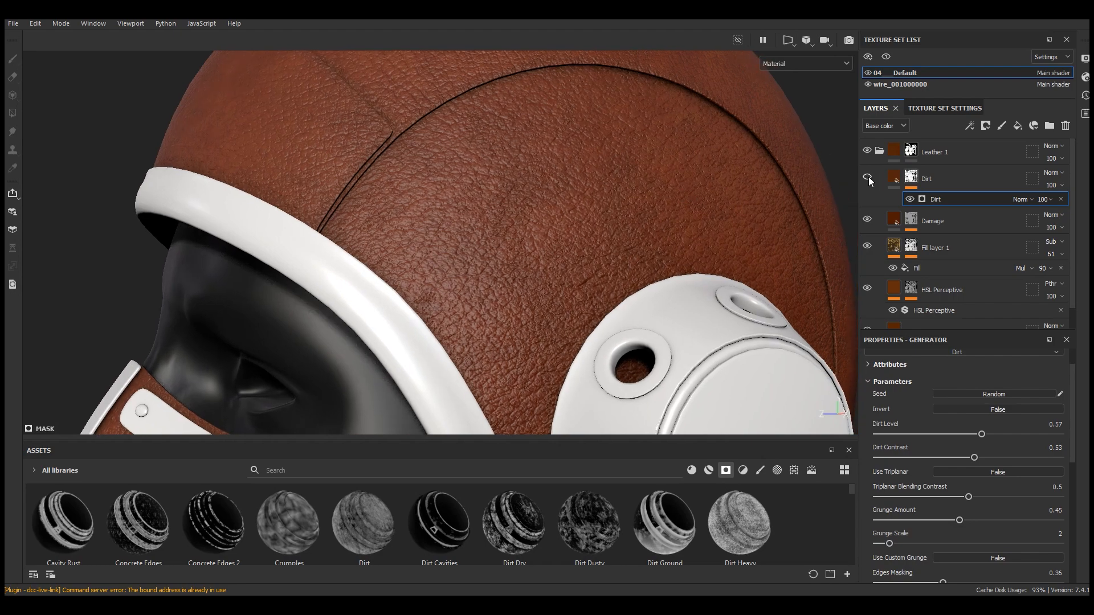
{"action": "scroll", "coordinate": [593, 207], "scroll_direction": "down", "scroll_amount": 5}
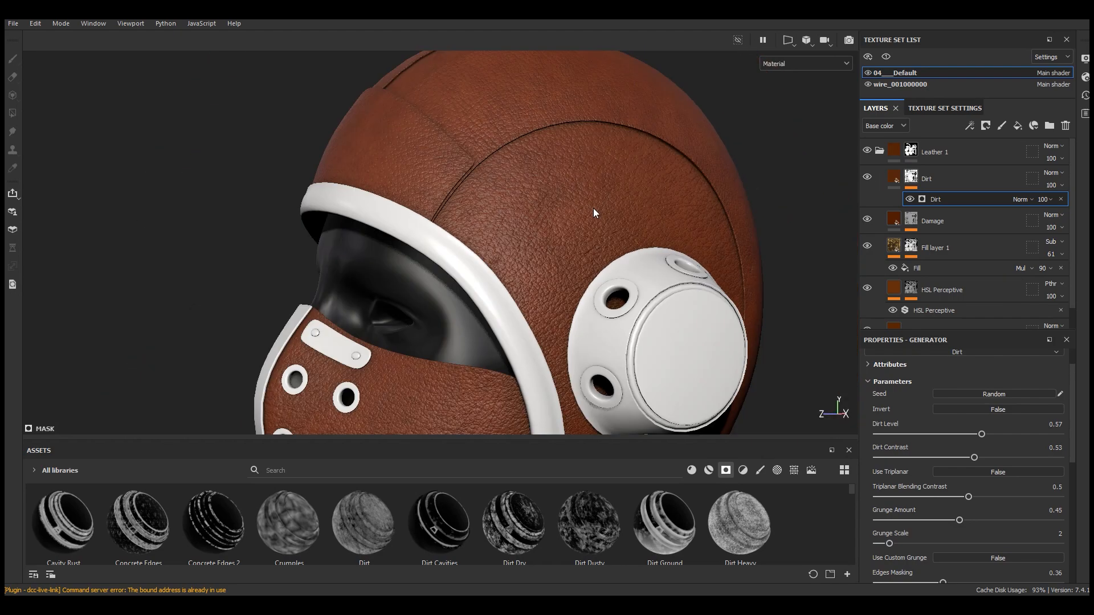
Set the Dirt layer's blend mode to Multiply and its opacity to 56
{"action": "left_click", "coordinate": [1053, 172]}
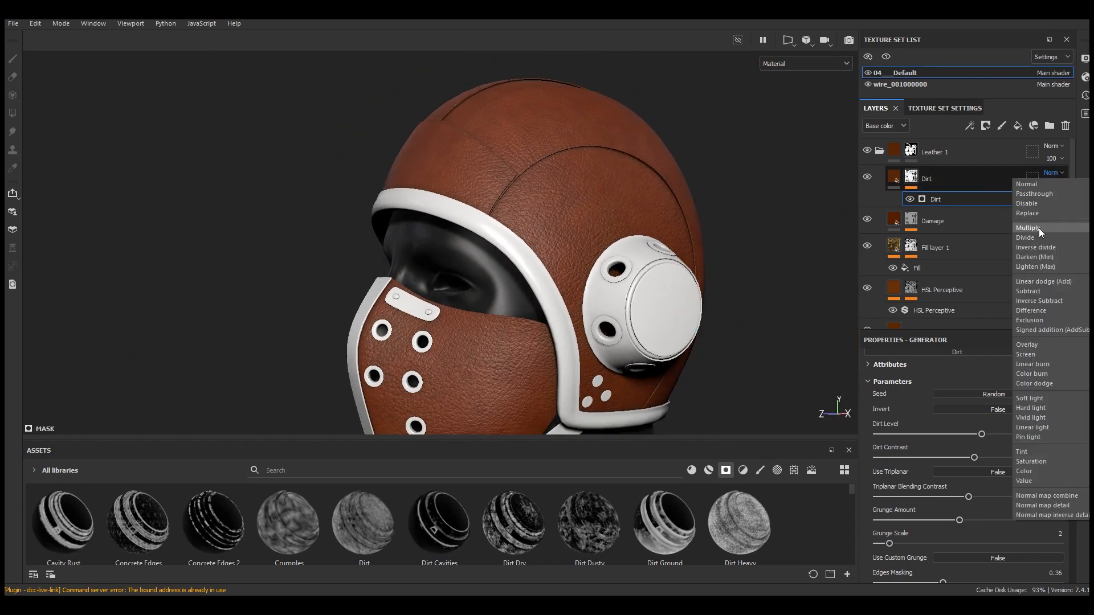
{"action": "left_click", "coordinate": [1038, 228]}
{"action": "scroll", "coordinate": [602, 241], "scroll_direction": "up", "scroll_amount": 4}
{"action": "left_click_drag", "start_coordinate": [602, 241], "coordinate": [630, 256], "text": "alt"}
{"action": "left_click", "coordinate": [867, 178]}
{"action": "left_click", "coordinate": [867, 177]}
{"action": "left_click", "coordinate": [867, 178]}
{"action": "left_click", "coordinate": [866, 178]}
{"action": "left_click", "coordinate": [1053, 185]}
{"action": "left_click_drag", "start_coordinate": [1084, 207], "coordinate": [1064, 210]}
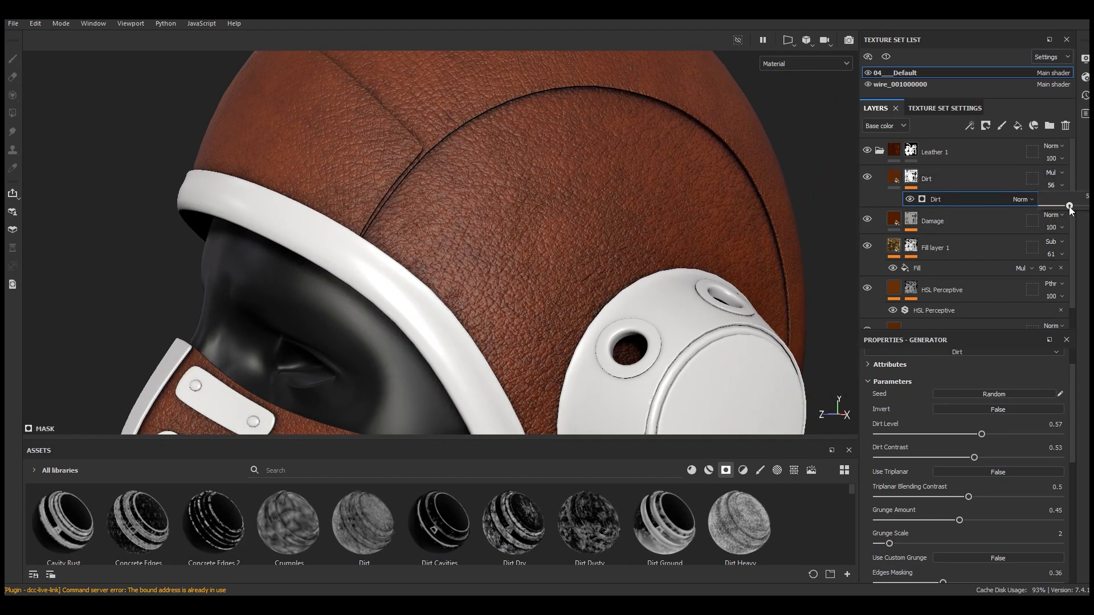
Toggle the Dirt layer's visibility to compare the helmet with and without it
{"action": "scroll", "coordinate": [644, 204], "scroll_direction": "down", "scroll_amount": 4}
{"action": "left_click_drag", "start_coordinate": [644, 204], "coordinate": [584, 205], "text": "alt"}
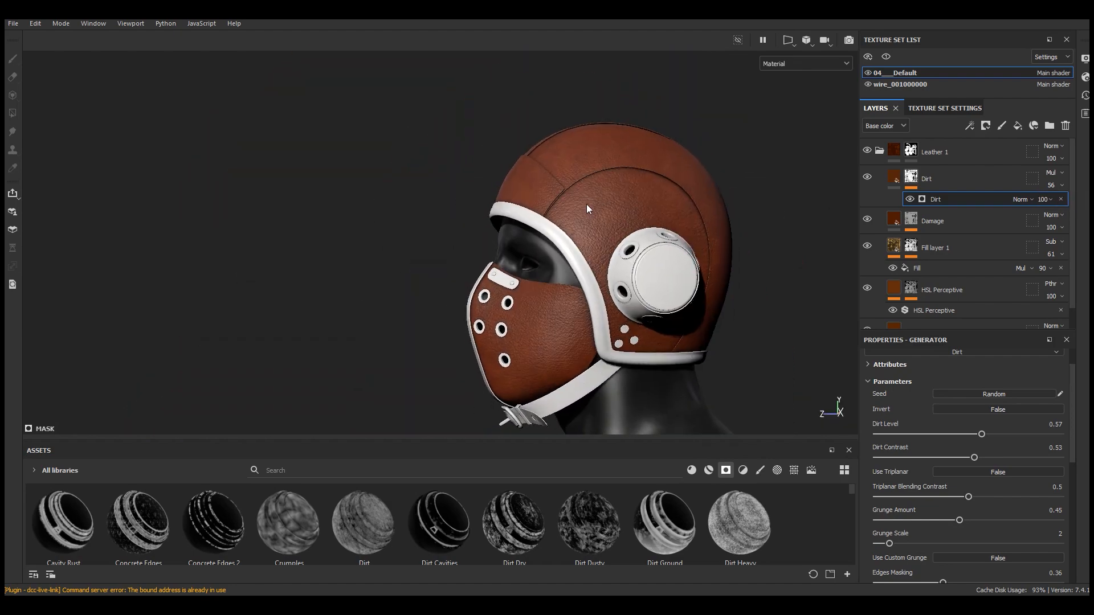
{"action": "scroll", "coordinate": [585, 205], "scroll_direction": "up", "scroll_amount": 4}
{"action": "left_click", "coordinate": [870, 178]}
{"action": "scroll", "coordinate": [492, 217], "scroll_direction": "down", "scroll_amount": 4}
{"action": "left_click_drag", "start_coordinate": [492, 216], "coordinate": [610, 251], "text": "alt"}
Search the materials for leather and add Leather Rough as a new layer above the Dirt layer
{"action": "scroll", "coordinate": [610, 251], "scroll_direction": "up", "scroll_amount": 5}
{"action": "left_click", "coordinate": [691, 470]}
{"action": "left_click", "coordinate": [634, 469]}
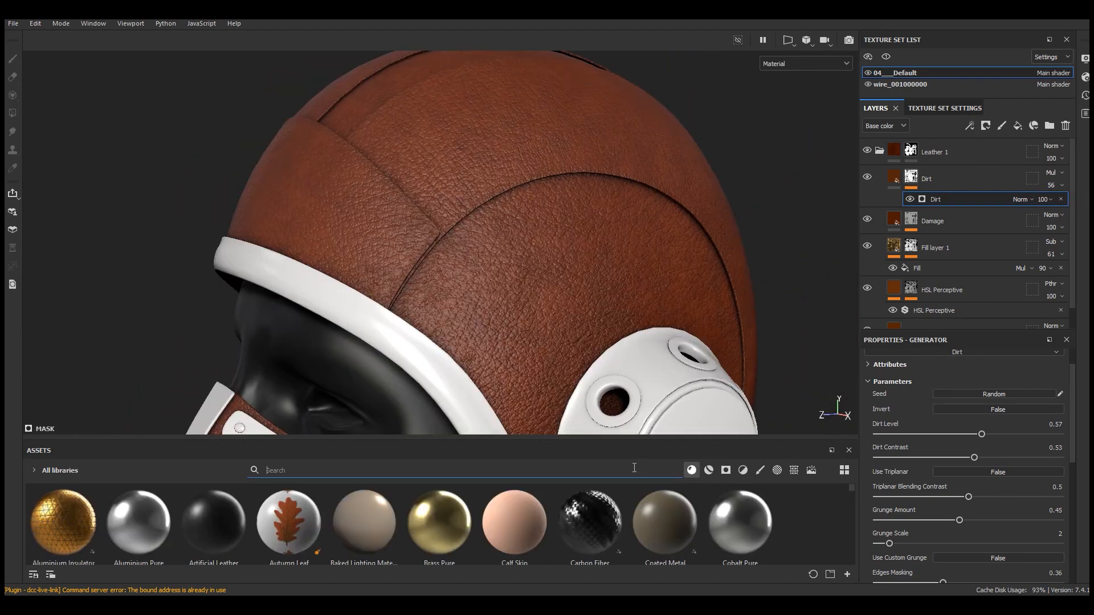
{"action": "type", "text": "leather"}
{"action": "left_click_drag", "start_coordinate": [372, 535], "coordinate": [946, 166]}
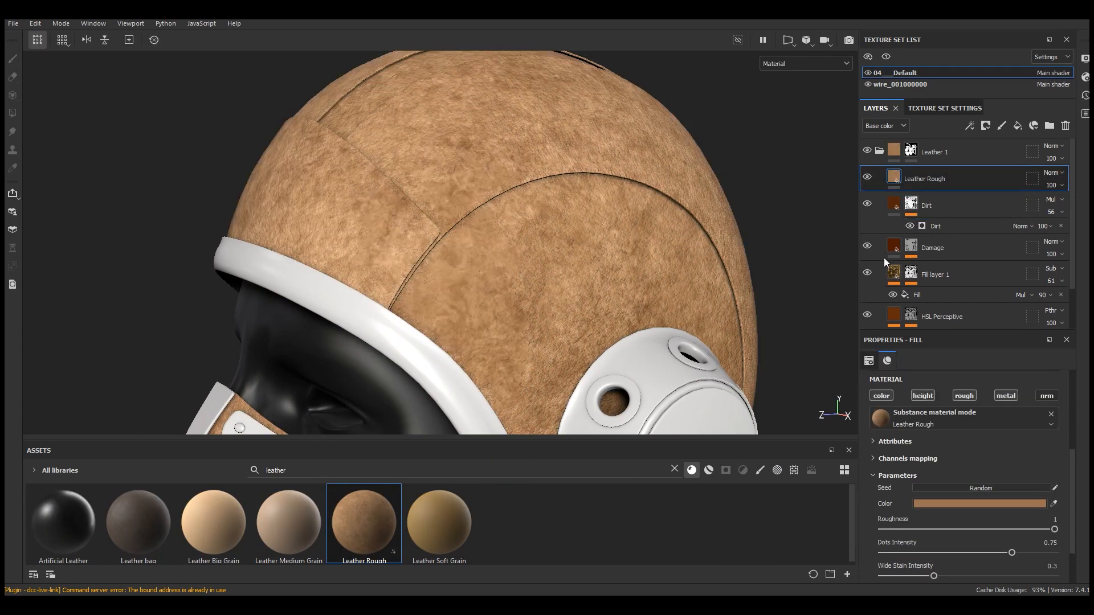
Darken the Leather Rough layer's color, lowering its value to about 0.5
{"action": "left_click_drag", "start_coordinate": [944, 333], "coordinate": [959, 210]}
{"action": "left_click", "coordinate": [957, 415]}
{"action": "left_click", "coordinate": [725, 337]}
{"action": "left_click", "coordinate": [724, 485]}
{"action": "left_click", "coordinate": [708, 499]}
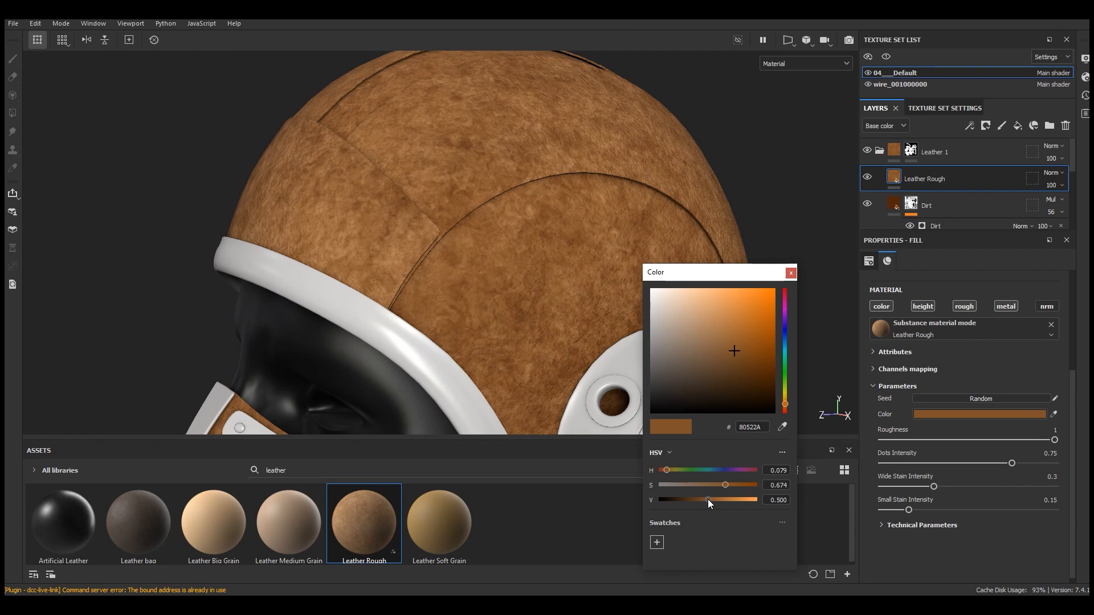
{"action": "left_click", "coordinate": [791, 273]}
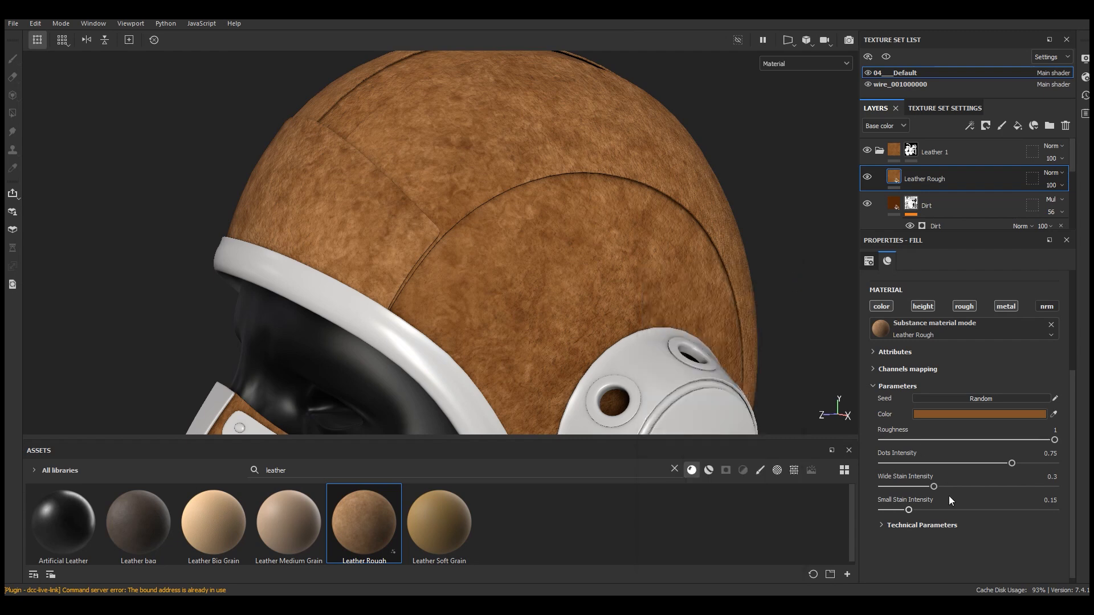
Set Leather Rough's Dots Intensity to 0.4, Wide Stain Intensity to 0.18 and Small Stain Intensity to 0.13
{"action": "left_click_drag", "start_coordinate": [1011, 463], "coordinate": [951, 464]}
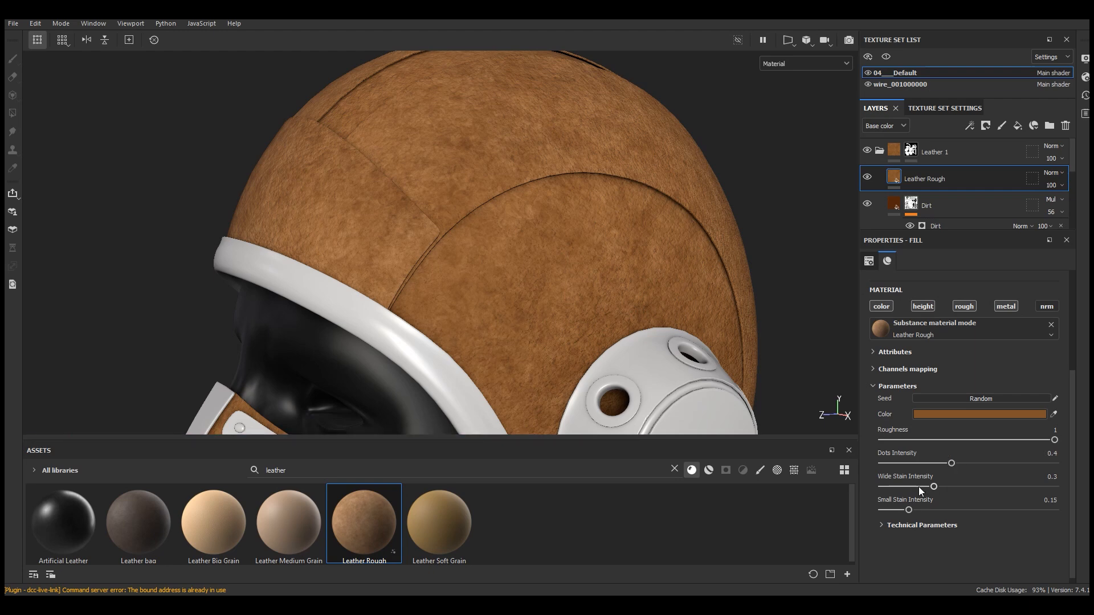
{"action": "left_click_drag", "start_coordinate": [919, 486], "coordinate": [1025, 491]}
{"action": "left_click_drag", "start_coordinate": [935, 485], "coordinate": [912, 487]}
Set the Leather Rough Height Range to 0.06 under Technical Parameters
{"action": "left_click", "coordinate": [919, 525]}
{"action": "scroll", "coordinate": [921, 534], "scroll_direction": "down", "scroll_amount": 2}
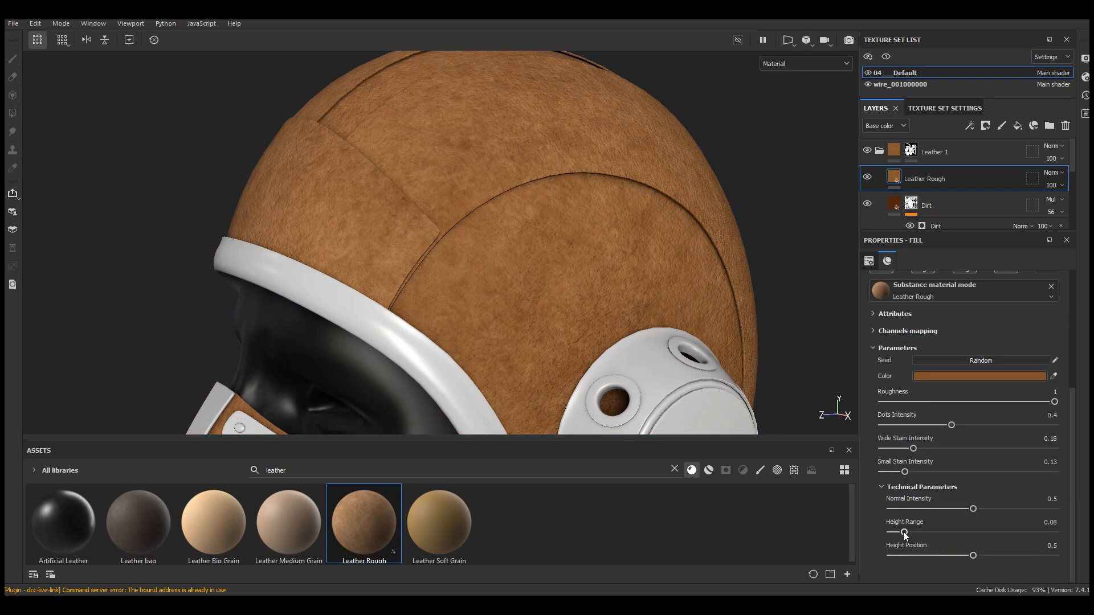
{"action": "scroll", "coordinate": [573, 164], "scroll_direction": "up", "scroll_amount": 5}
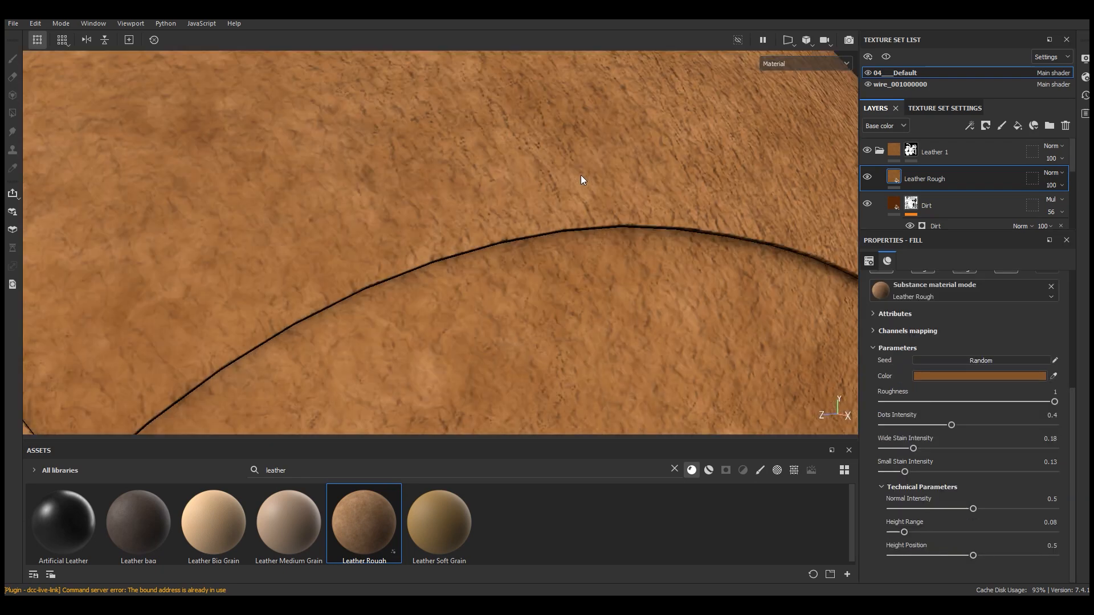
{"action": "scroll", "coordinate": [555, 197], "scroll_direction": "down", "scroll_amount": 6}
{"action": "left_click_drag", "start_coordinate": [557, 200], "coordinate": [485, 203], "text": "alt"}
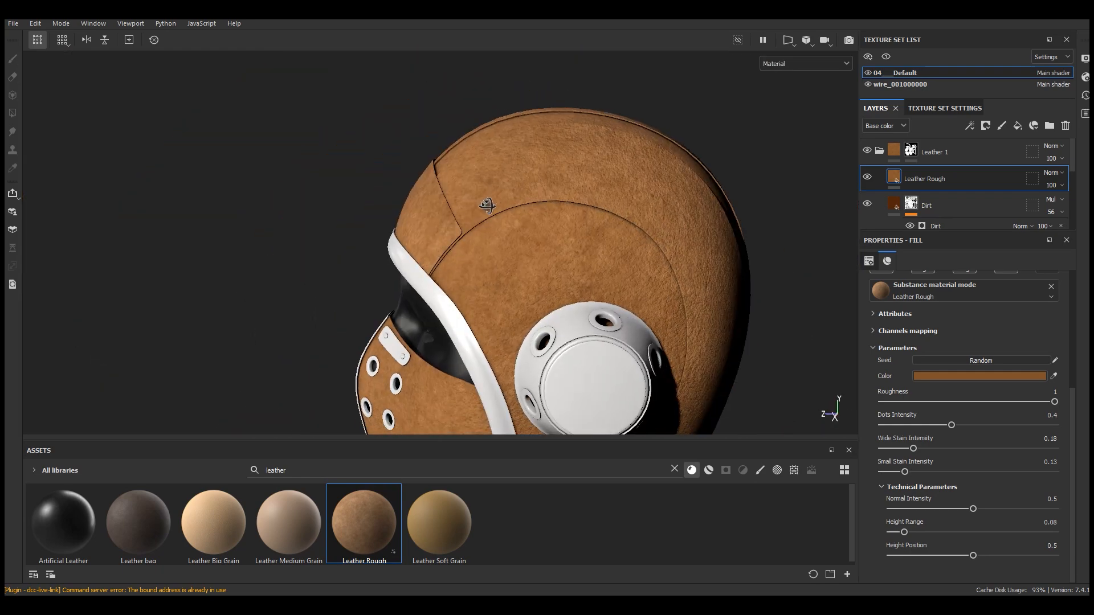
{"action": "scroll", "coordinate": [626, 194], "scroll_direction": "up", "scroll_amount": 5}
{"action": "type", "text": "0.06"}
{"action": "key", "text": "Return"}
Examine the Leather Rough layer on the helmet and its color setting
{"action": "scroll", "coordinate": [612, 282], "scroll_direction": "down", "scroll_amount": 5}
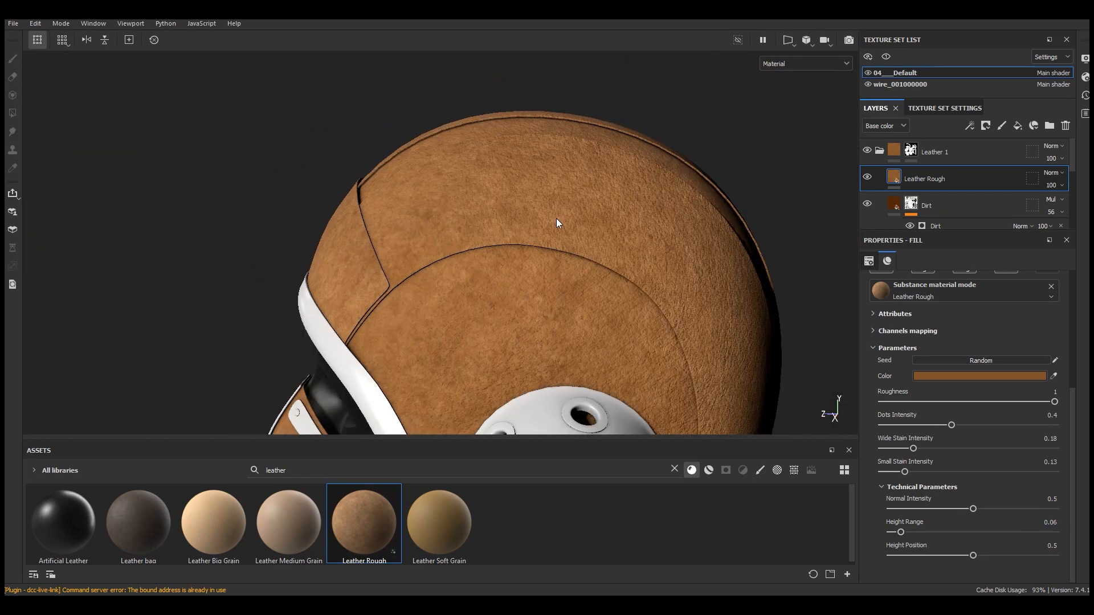
{"action": "scroll", "coordinate": [557, 222], "scroll_direction": "up", "scroll_amount": 3}
{"action": "scroll", "coordinate": [985, 428], "scroll_direction": "up", "scroll_amount": 5}
{"action": "scroll", "coordinate": [606, 201], "scroll_direction": "down", "scroll_amount": 6}
{"action": "left_click_drag", "start_coordinate": [616, 277], "coordinate": [813, 276], "text": "alt"}
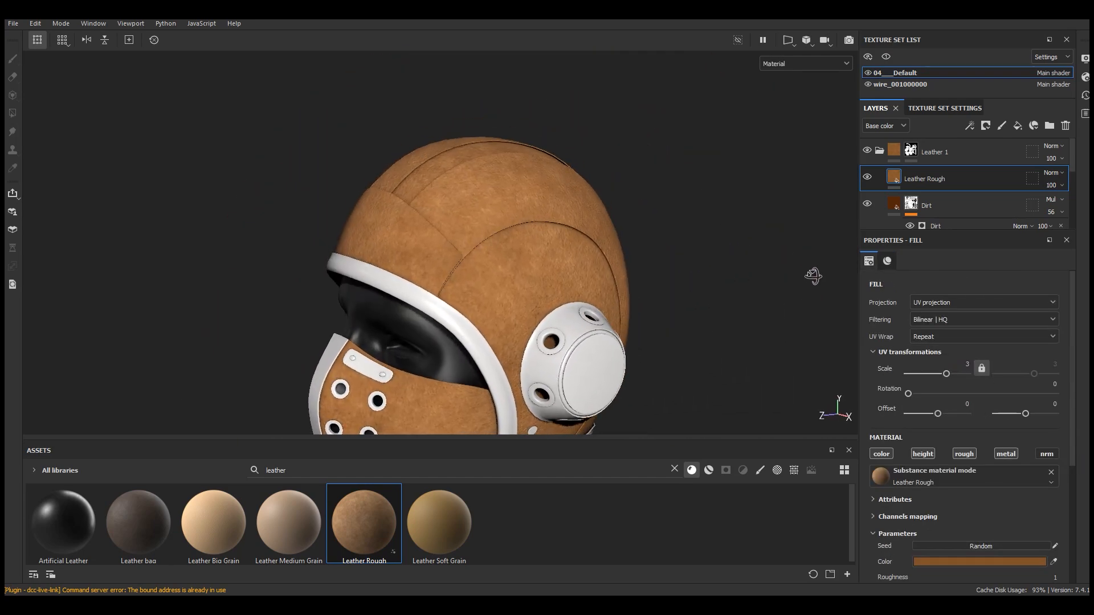
{"action": "scroll", "coordinate": [518, 249], "scroll_direction": "up", "scroll_amount": 2}
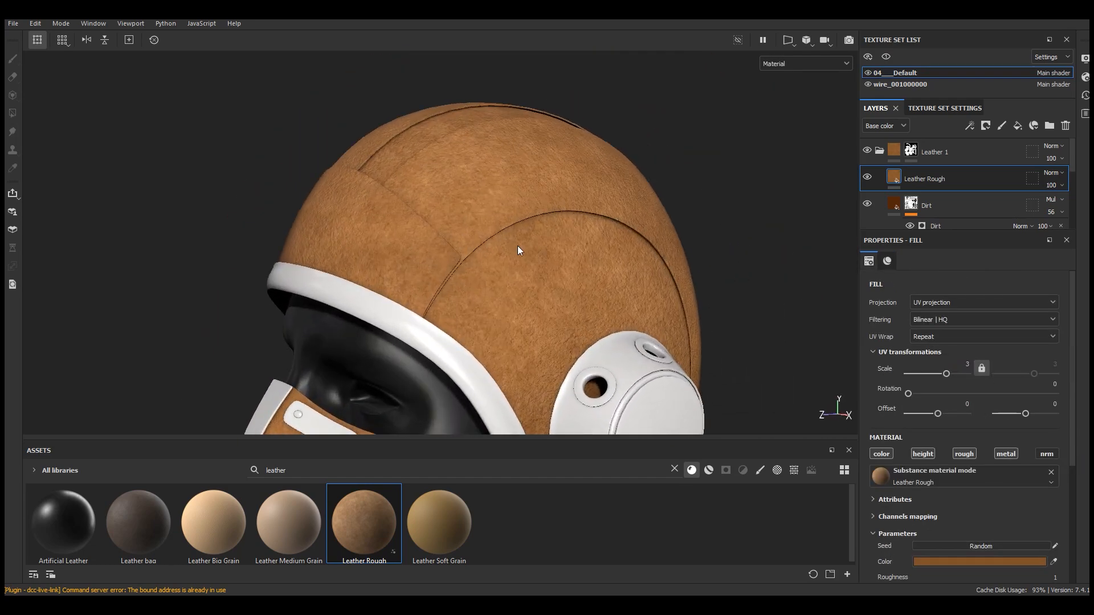
{"action": "left_click", "coordinate": [996, 562]}
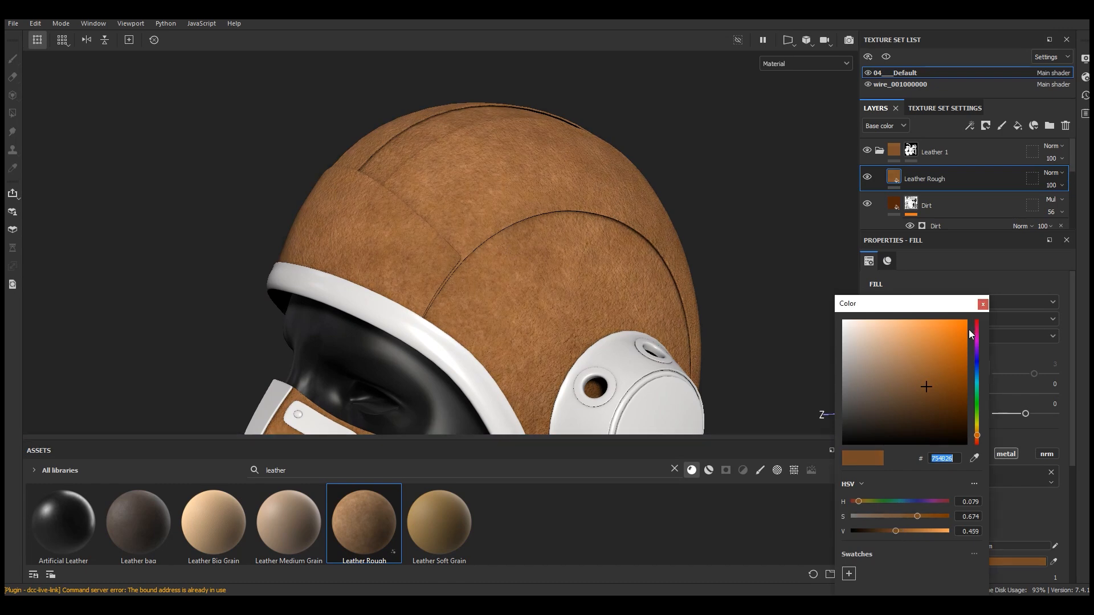
{"action": "left_click", "coordinate": [983, 304]}
Add a black mask to the Leather Rough layer with a Mask Editor generator
{"action": "scroll", "coordinate": [531, 184], "scroll_direction": "up", "scroll_amount": 2}
{"action": "left_click", "coordinate": [986, 126]}
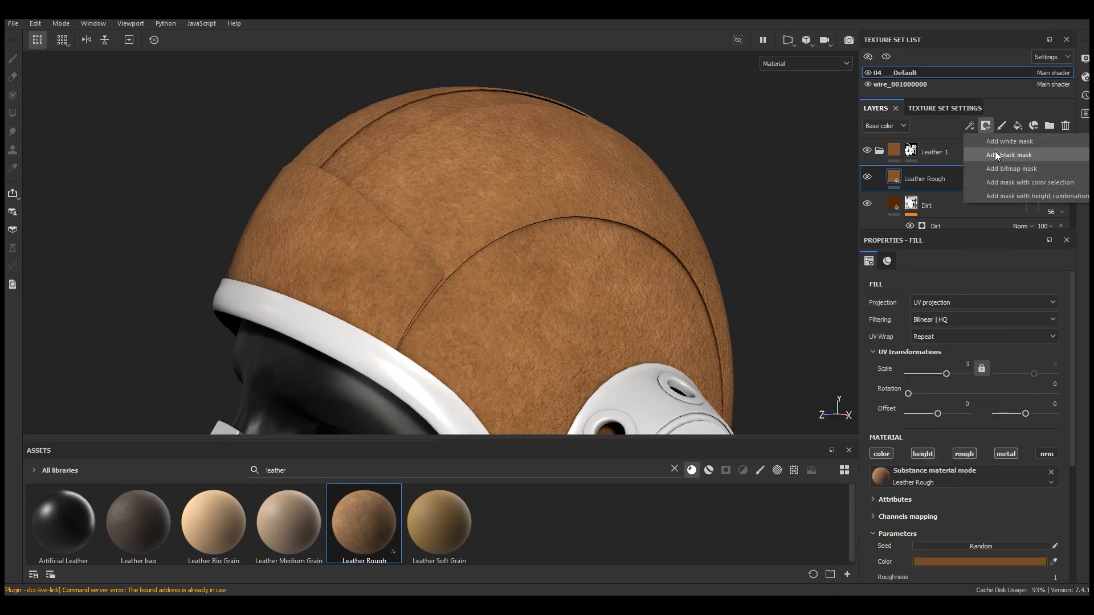
{"action": "left_click", "coordinate": [995, 155]}
{"action": "left_click", "coordinate": [969, 126]}
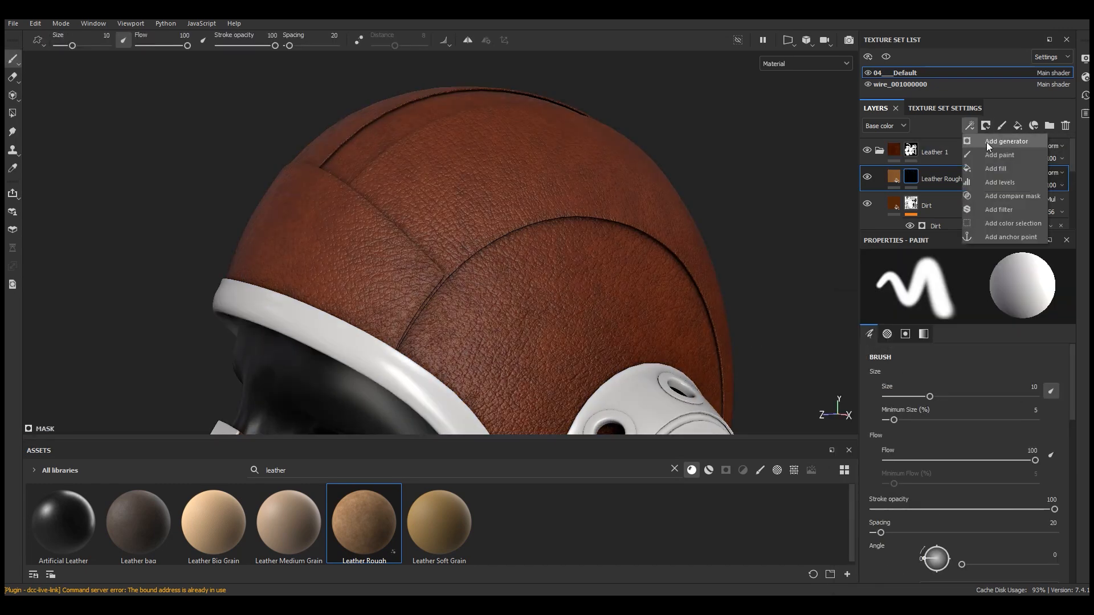
{"action": "left_click", "coordinate": [987, 142]}
{"action": "left_click", "coordinate": [957, 278]}
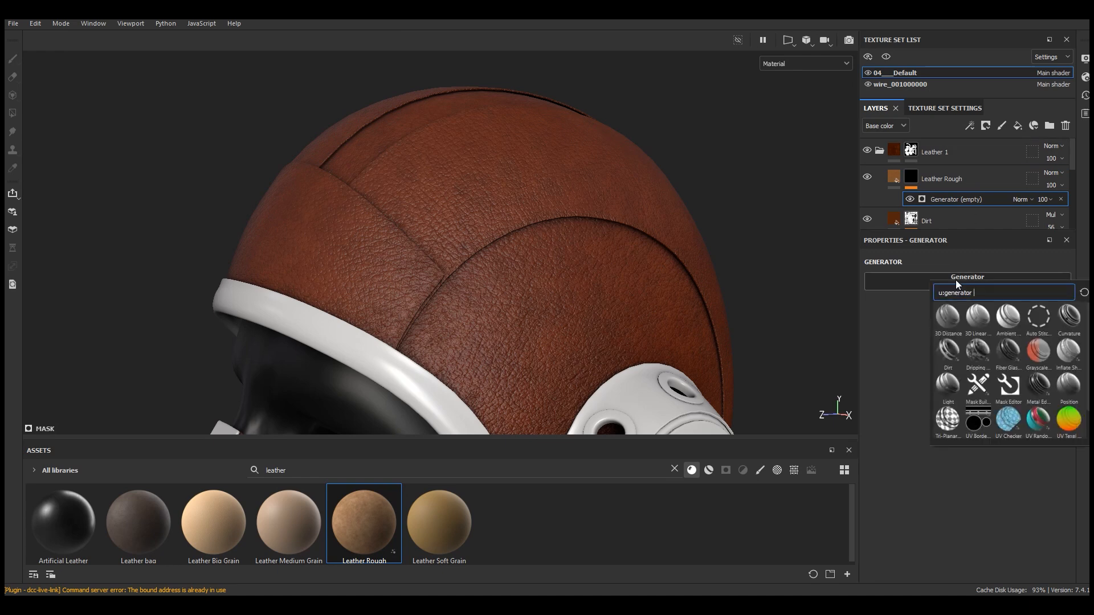
{"action": "left_click", "coordinate": [1009, 388]}
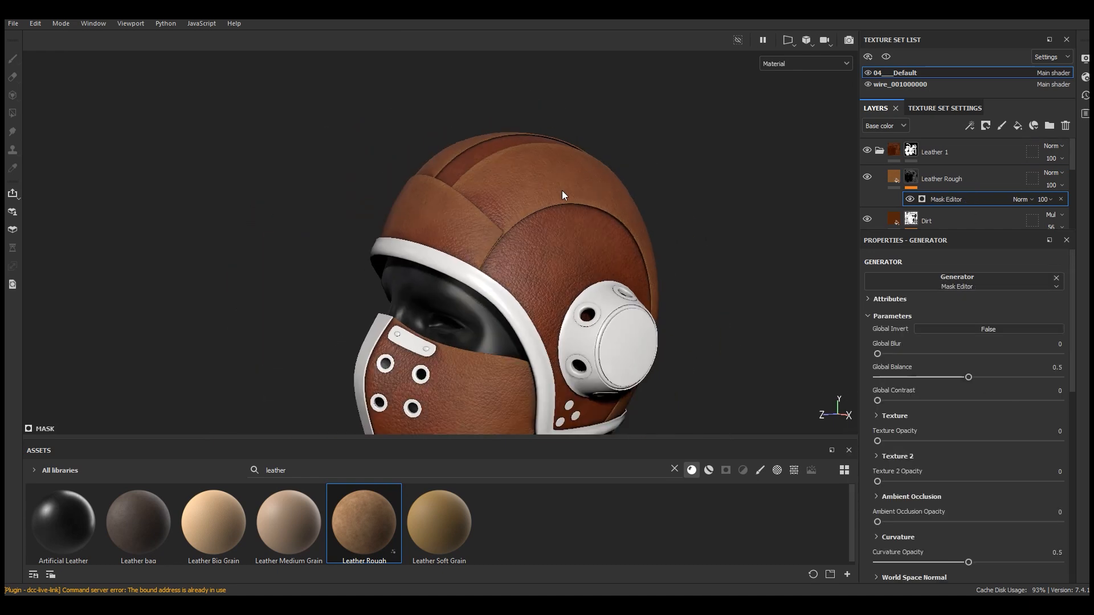
Set the Mask Editor's Global Balance to 0.8 and Global Contrast to about 0.5
{"action": "scroll", "coordinate": [562, 191], "scroll_direction": "up", "scroll_amount": 3}
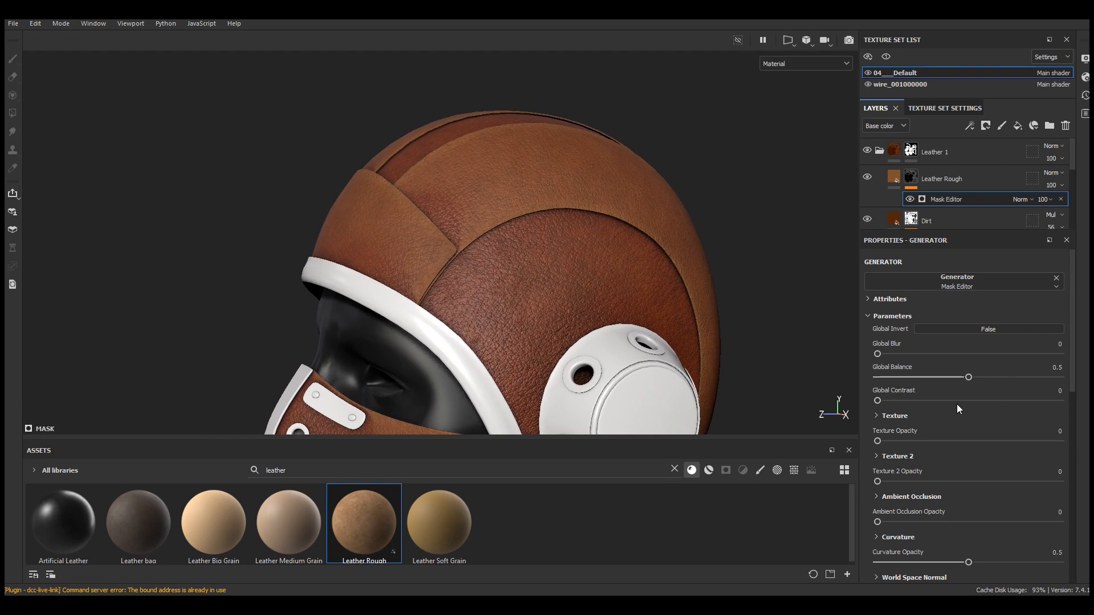
{"action": "left_click_drag", "start_coordinate": [968, 378], "coordinate": [1023, 378]}
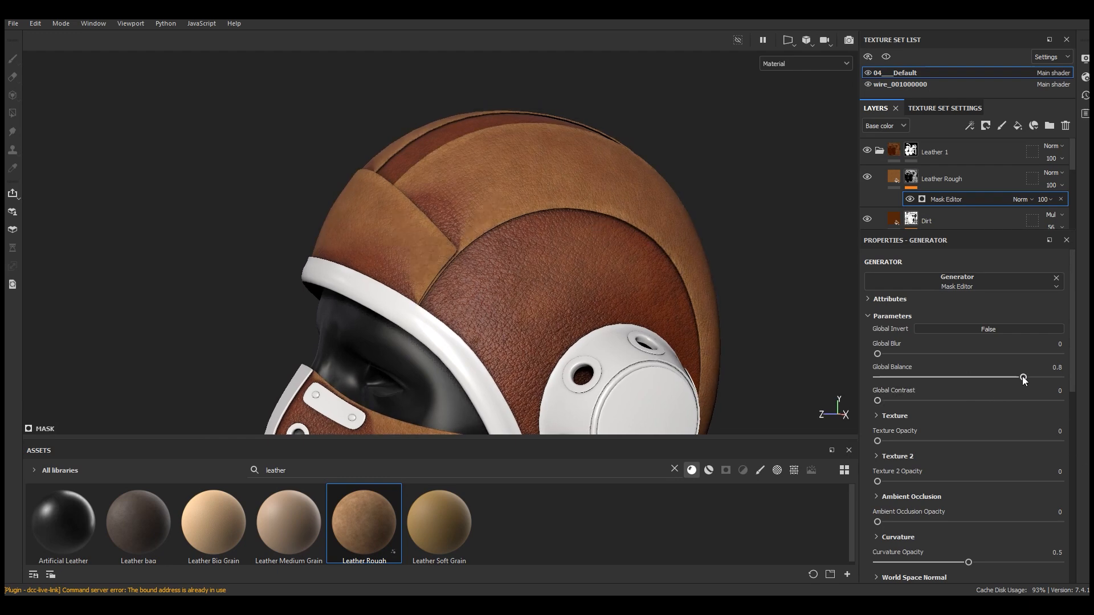
{"action": "left_click", "coordinate": [965, 401]}
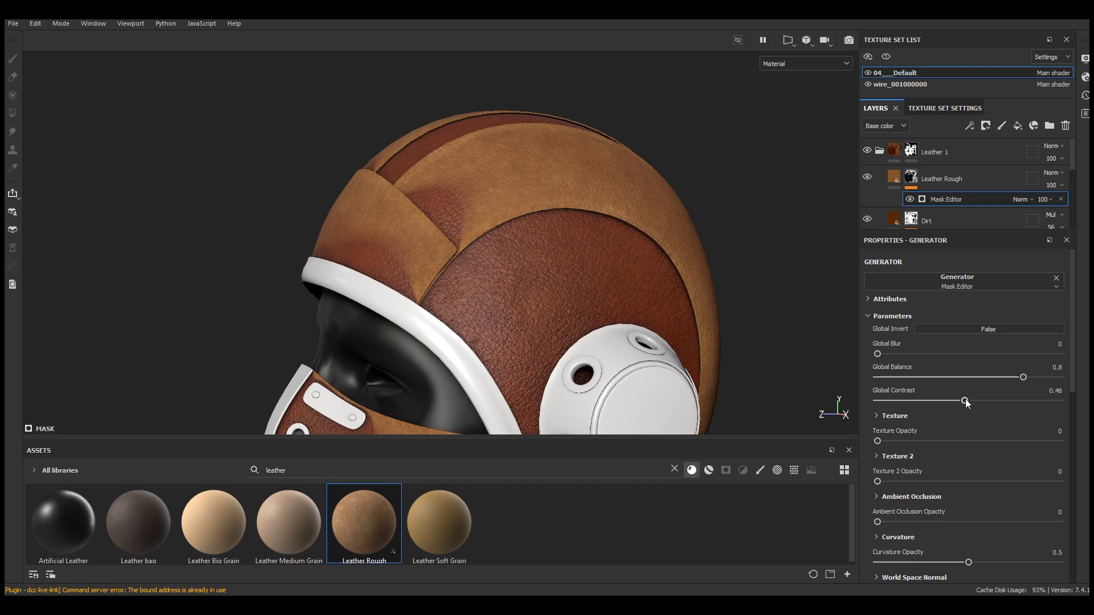
{"action": "left_click_drag", "start_coordinate": [965, 400], "coordinate": [972, 401]}
{"action": "scroll", "coordinate": [552, 138], "scroll_direction": "down", "scroll_amount": 4}
{"action": "left_click_drag", "start_coordinate": [556, 210], "coordinate": [583, 205], "text": "alt"}
{"action": "scroll", "coordinate": [584, 206], "scroll_direction": "up", "scroll_amount": 3}
Search the textures for grunge and assign Grunge Map 007 to the Mask Editor's Texture input
{"action": "scroll", "coordinate": [912, 452], "scroll_direction": "down", "scroll_amount": 10}
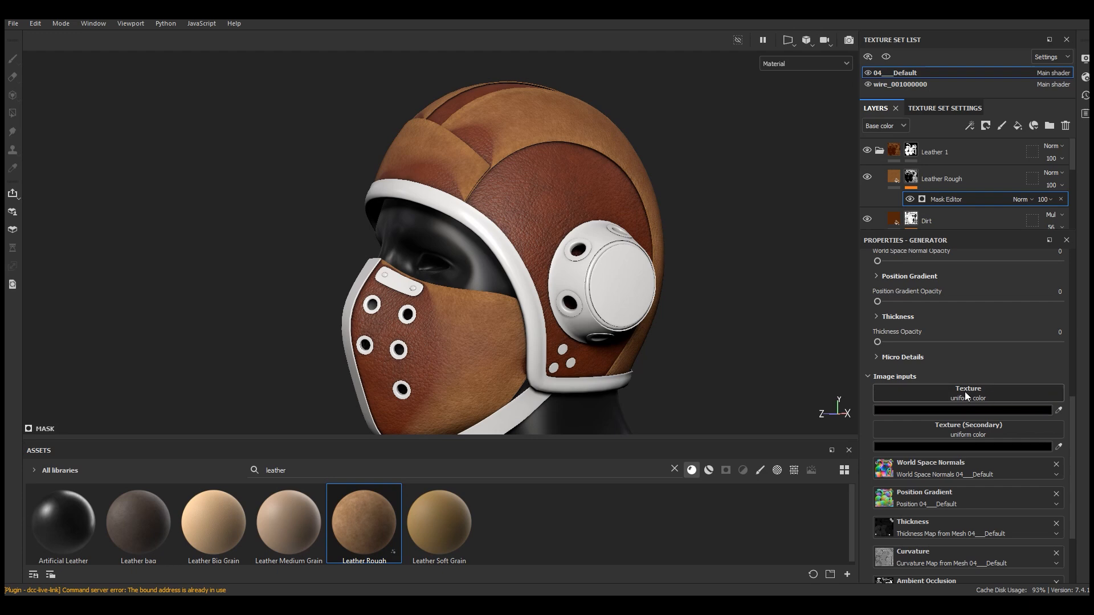
{"action": "left_click", "coordinate": [674, 468]}
{"action": "left_click", "coordinate": [795, 470]}
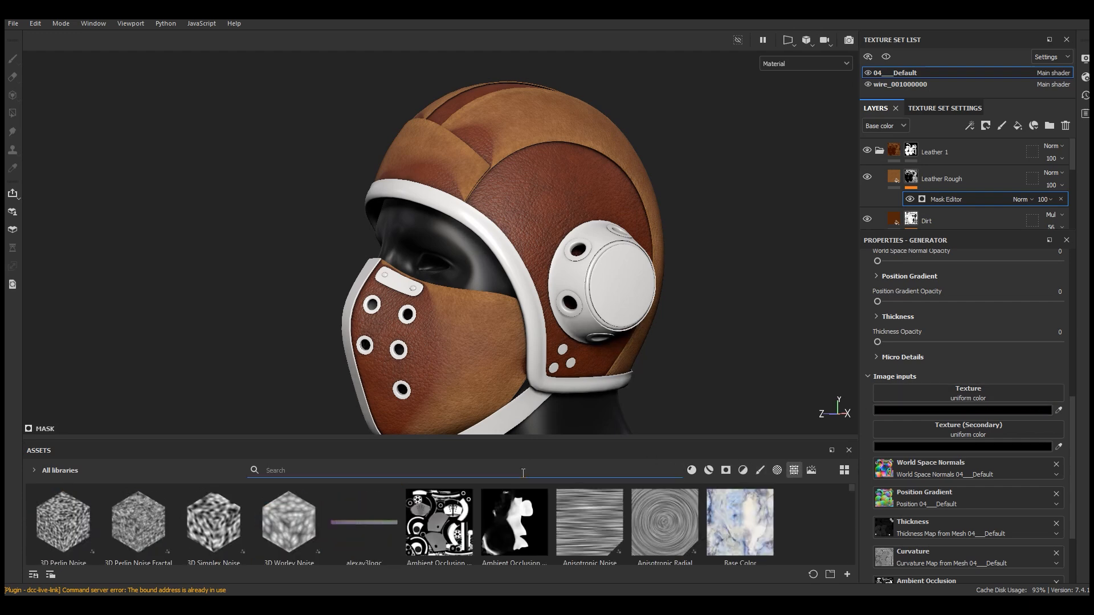
{"action": "type", "text": "grung"}
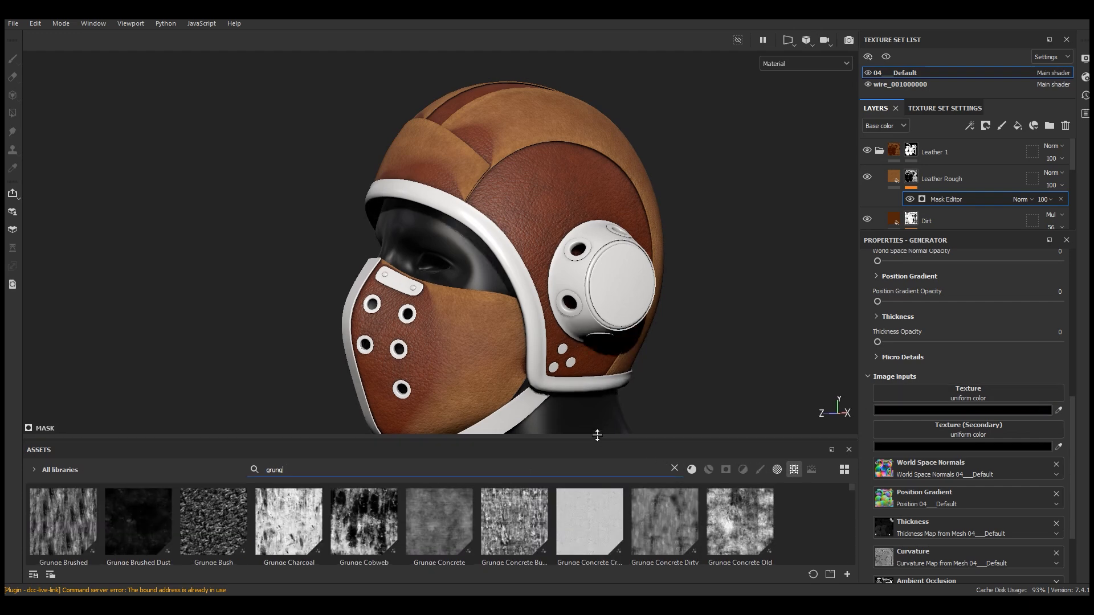
{"action": "left_click_drag", "start_coordinate": [597, 438], "coordinate": [614, 373]}
{"action": "left_click_drag", "start_coordinate": [849, 423], "coordinate": [852, 482]}
{"action": "left_click_drag", "start_coordinate": [593, 451], "coordinate": [973, 397]}
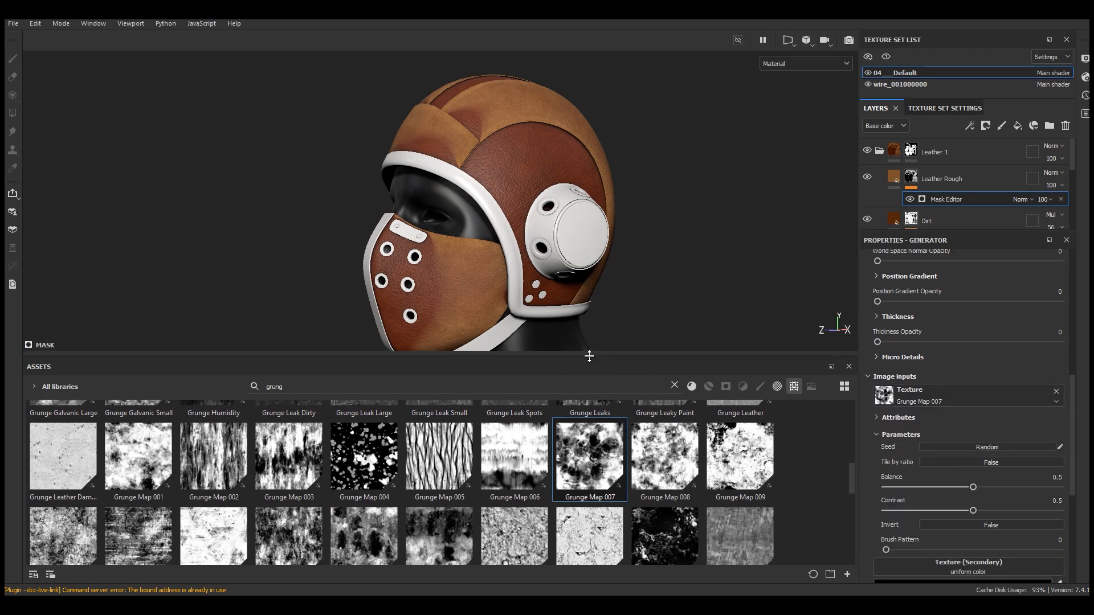
Set the Mask Editor's Texture Opacity to about 0.22 and Global Contrast to 0.49
{"action": "left_click_drag", "start_coordinate": [588, 355], "coordinate": [576, 442]}
{"action": "scroll", "coordinate": [957, 452], "scroll_direction": "up", "scroll_amount": 5}
{"action": "scroll", "coordinate": [958, 453], "scroll_direction": "up", "scroll_amount": 3}
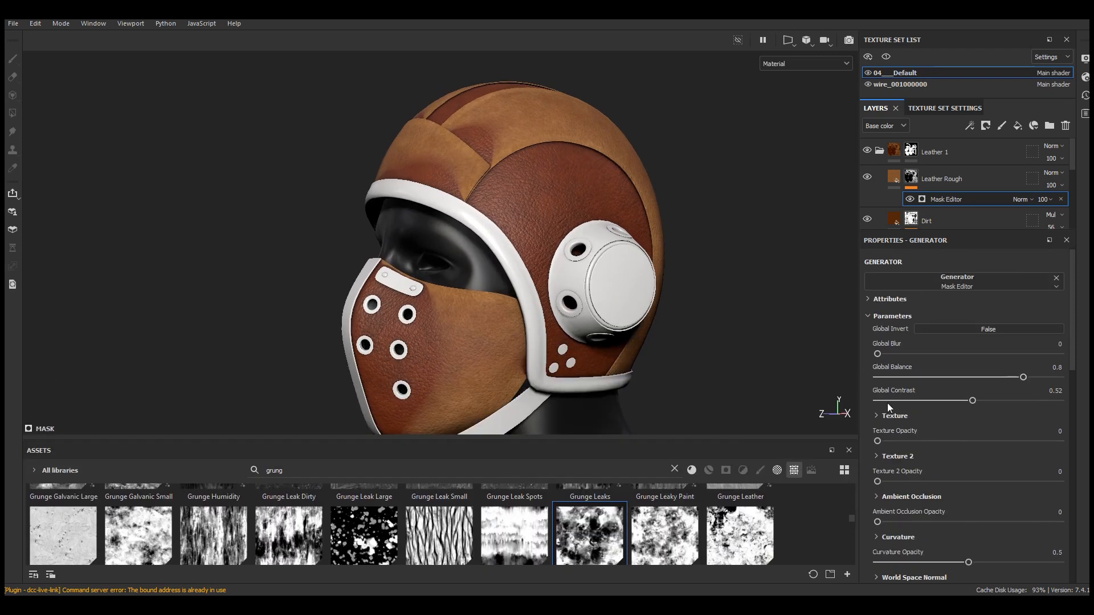
{"action": "left_click", "coordinate": [928, 441]}
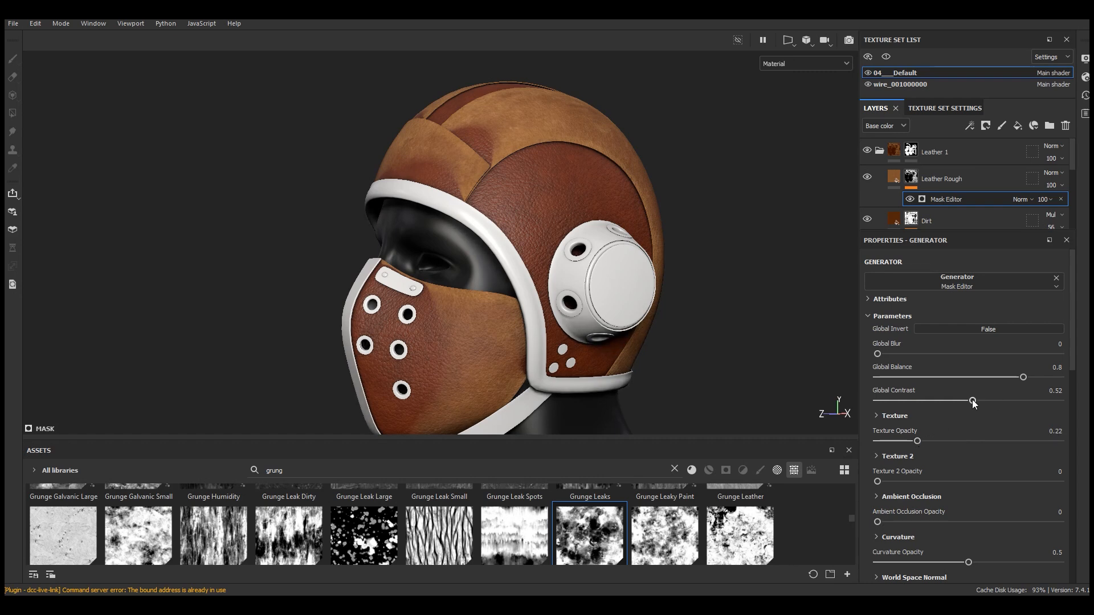
{"action": "left_click_drag", "start_coordinate": [972, 401], "coordinate": [966, 401]}
Raise the Mask Editor's Curvature Opacity to about 0.73
{"action": "left_click", "coordinate": [1050, 200]}
{"action": "mouse_move", "coordinate": [1087, 220]}
{"action": "left_mouse_down"}
{"action": "mouse_move", "coordinate": [1055, 222]}
{"action": "mouse_move", "coordinate": [1089, 221]}
{"action": "left_mouse_up"}
{"action": "scroll", "coordinate": [984, 450], "scroll_direction": "down", "scroll_amount": 5}
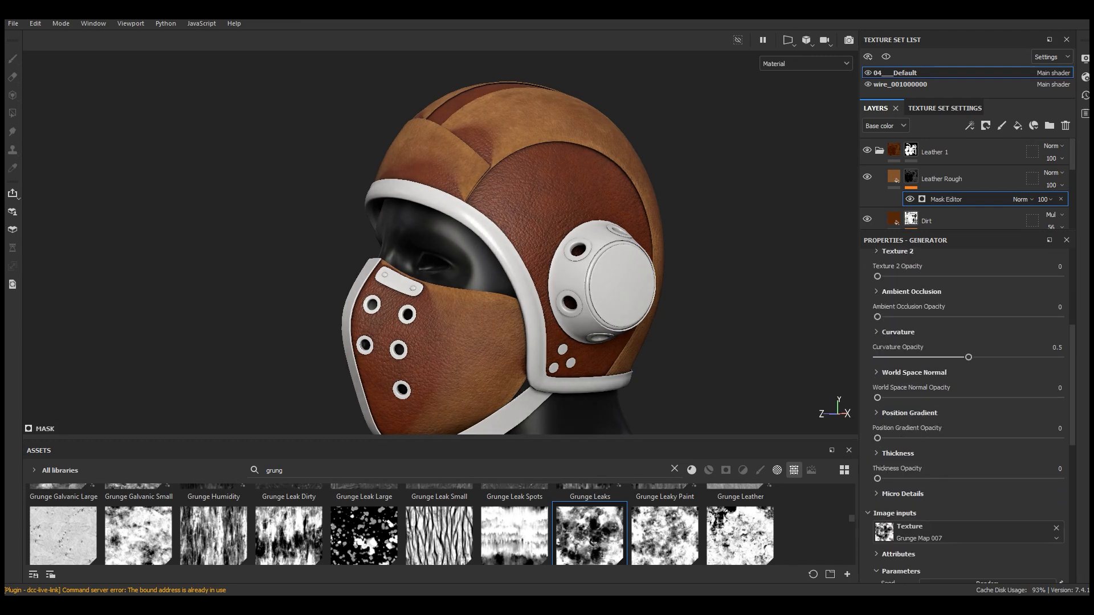
{"action": "left_click", "coordinate": [1010, 357]}
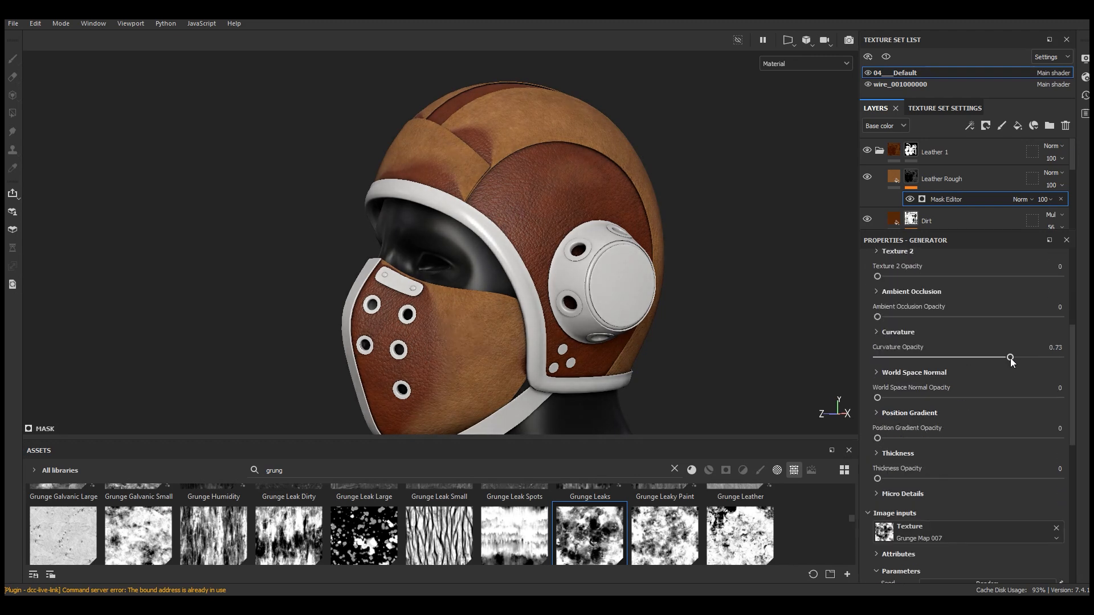
Set the grunge texture input's Contrast to about 0.21
{"action": "scroll", "coordinate": [1000, 410], "scroll_direction": "up", "scroll_amount": 4}
{"action": "scroll", "coordinate": [952, 477], "scroll_direction": "down", "scroll_amount": 1}
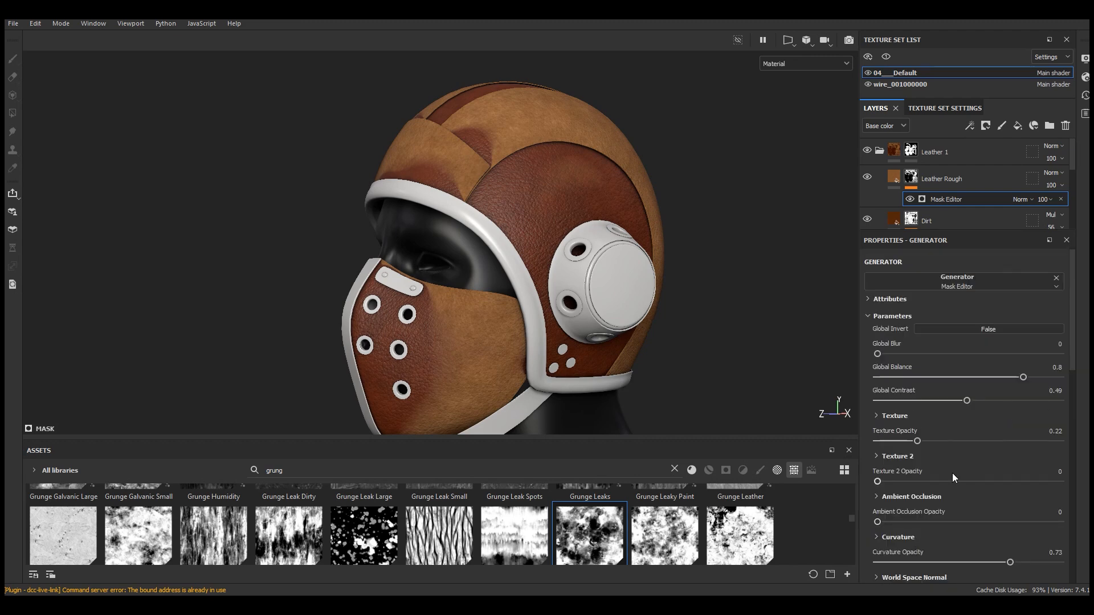
{"action": "scroll", "coordinate": [931, 504], "scroll_direction": "down", "scroll_amount": 8}
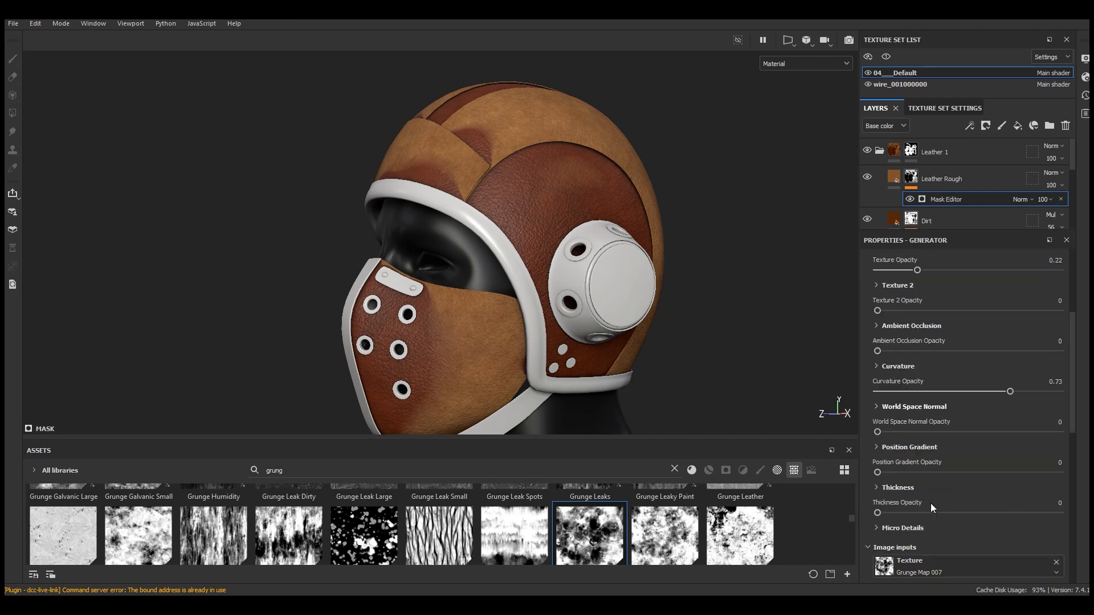
{"action": "left_click", "coordinate": [928, 476]}
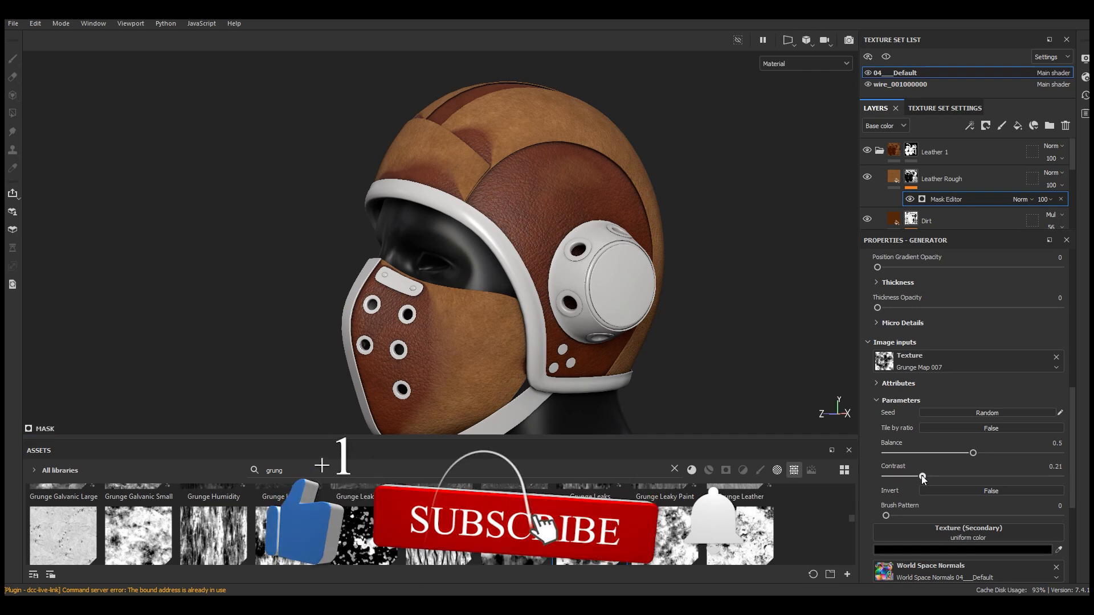
Preview the Leather Rough layer's mask in the Mask viewport mode, then return to the Material view
{"action": "scroll", "coordinate": [937, 481], "scroll_direction": "up", "scroll_amount": 9}
{"action": "left_click", "coordinate": [784, 64]}
{"action": "left_click", "coordinate": [777, 181]}
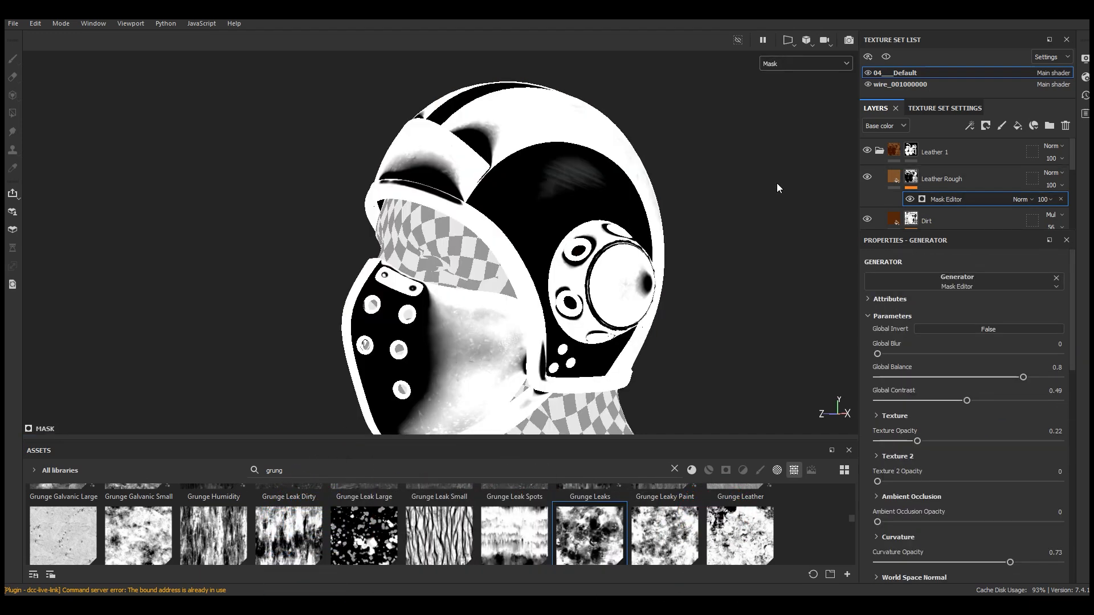
{"action": "left_click", "coordinate": [892, 179]}
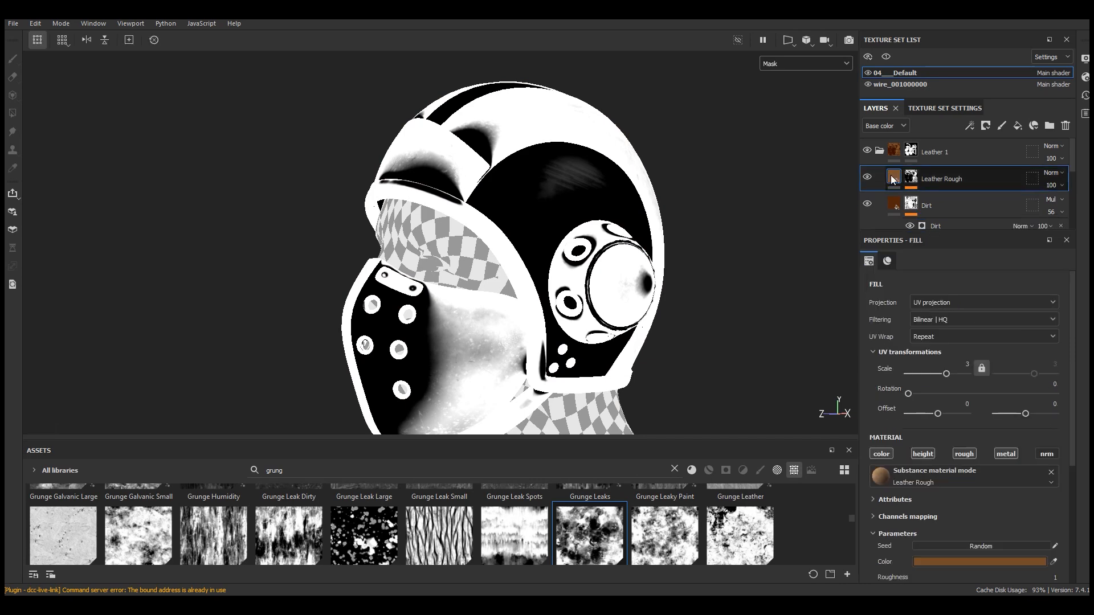
{"action": "right_click", "coordinate": [900, 186]}
{"action": "left_click", "coordinate": [939, 199]}
{"action": "left_click", "coordinate": [786, 63]}
{"action": "left_click", "coordinate": [785, 90]}
Set the Mask Editor's Global Balance to 0.18, Global Contrast to 0.7 and Texture Opacity to about 0.51
{"action": "left_click_drag", "start_coordinate": [944, 442], "coordinate": [1083, 445]}
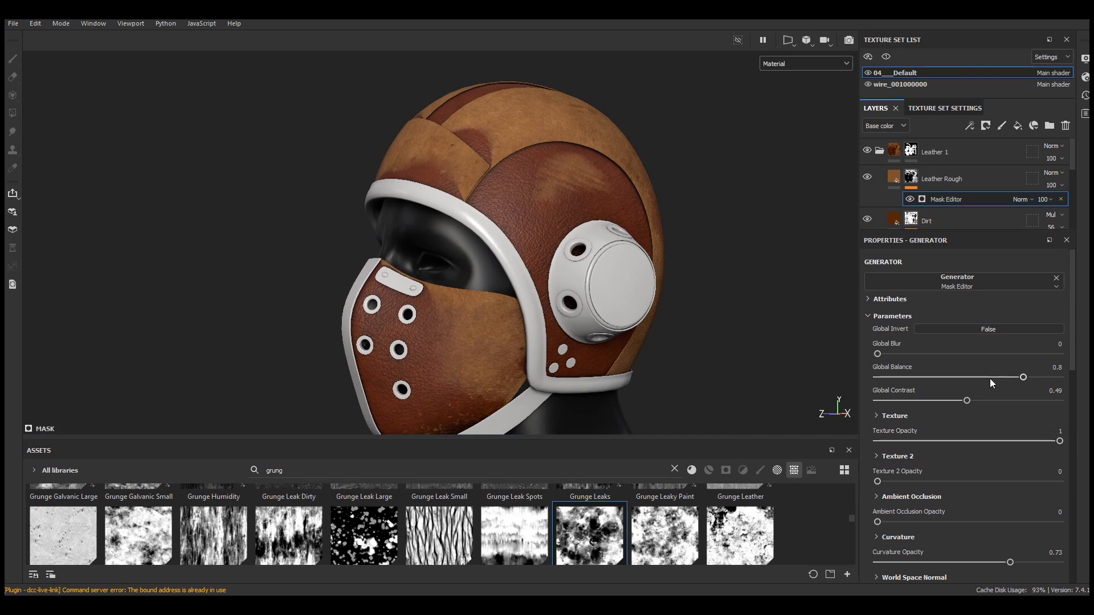
{"action": "left_click_drag", "start_coordinate": [990, 378], "coordinate": [945, 378]}
{"action": "left_click_drag", "start_coordinate": [1060, 441], "coordinate": [1012, 449]}
{"action": "scroll", "coordinate": [549, 186], "scroll_direction": "down", "scroll_amount": 3}
{"action": "scroll", "coordinate": [553, 190], "scroll_direction": "up", "scroll_amount": 3}
{"action": "left_click_drag", "start_coordinate": [557, 198], "coordinate": [296, 273], "text": "alt"}
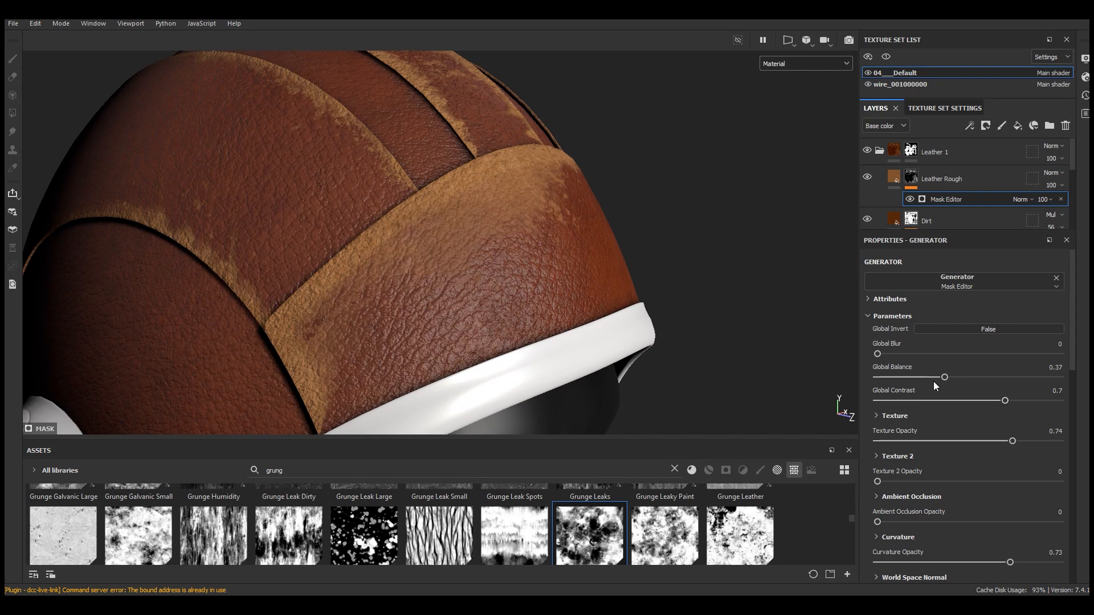
{"action": "left_click", "coordinate": [925, 378]}
{"action": "left_click_drag", "start_coordinate": [915, 377], "coordinate": [910, 378]}
{"action": "left_click_drag", "start_coordinate": [927, 440], "coordinate": [971, 442]}
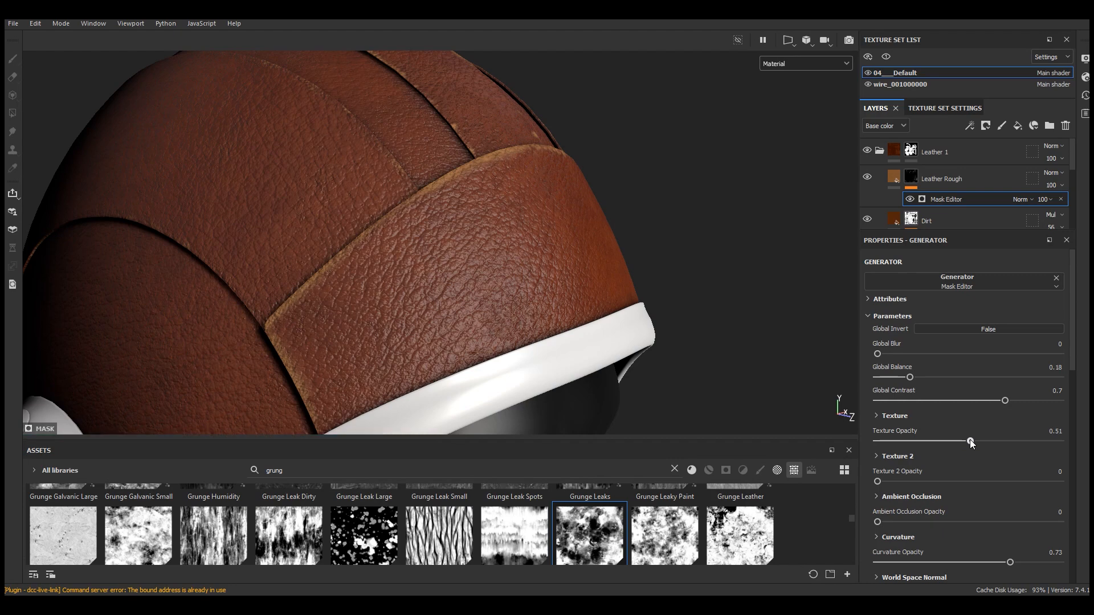
Orbit and zoom around the helmet to inspect the masked rough leather wear
{"action": "scroll", "coordinate": [521, 239], "scroll_direction": "down", "scroll_amount": 5}
{"action": "left_click_drag", "start_coordinate": [521, 239], "coordinate": [239, 268], "text": "alt"}
{"action": "right_click_drag", "start_coordinate": [239, 268], "coordinate": [495, 274], "text": "shift"}
{"action": "scroll", "coordinate": [701, 272], "scroll_direction": "up", "scroll_amount": 3}
{"action": "scroll", "coordinate": [618, 262], "scroll_direction": "up", "scroll_amount": 3}
{"action": "left_click_drag", "start_coordinate": [618, 262], "coordinate": [596, 259], "text": "alt"}
{"action": "middle_click_drag", "start_coordinate": [439, 233], "coordinate": [591, 293], "text": "alt"}
{"action": "scroll", "coordinate": [591, 293], "scroll_direction": "up", "scroll_amount": 4}
{"action": "left_click_drag", "start_coordinate": [518, 188], "coordinate": [588, 207], "text": "alt"}
{"action": "middle_click_drag", "start_coordinate": [588, 206], "coordinate": [605, 300], "text": "alt"}
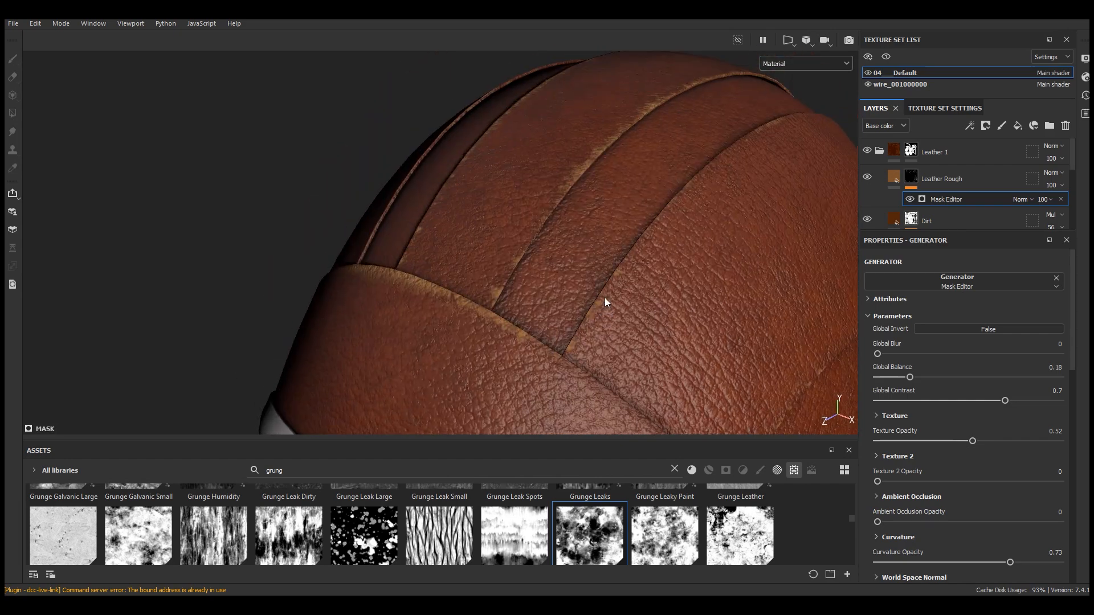
Set the Mask Editor's Global Balance to 0.2 and Global Contrast to 0.83
{"action": "scroll", "coordinate": [605, 301], "scroll_direction": "up", "scroll_amount": 3}
{"action": "left_click_drag", "start_coordinate": [910, 377], "coordinate": [913, 377]}
{"action": "left_click_drag", "start_coordinate": [1004, 401], "coordinate": [1028, 400]}
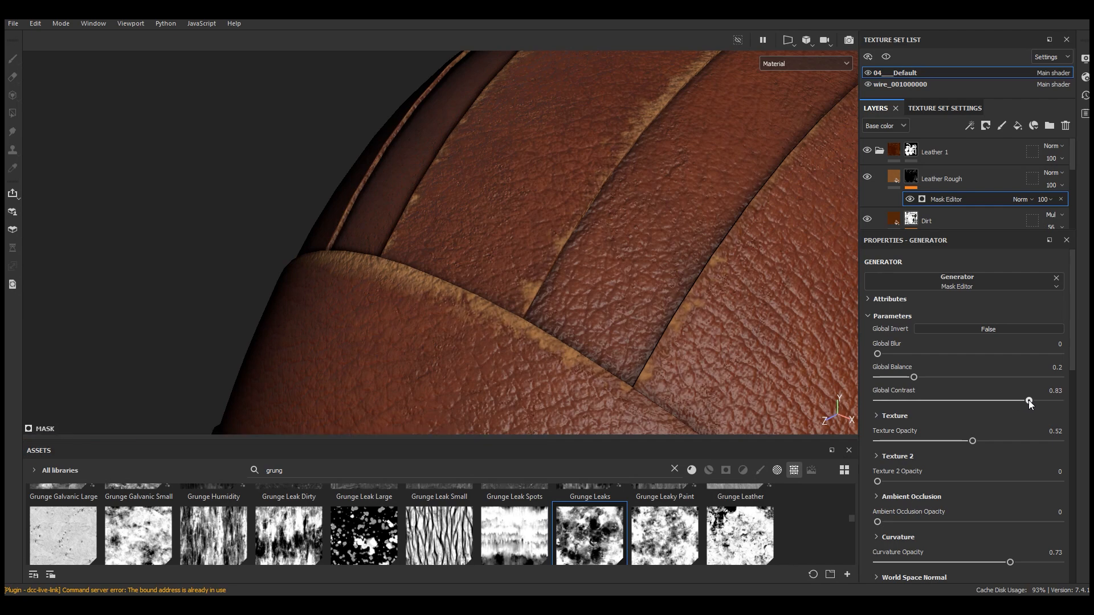
Lower the Mask Editor's Texture Opacity to about 0.42
{"action": "scroll", "coordinate": [529, 183], "scroll_direction": "down", "scroll_amount": 5}
{"action": "left_click_drag", "start_coordinate": [529, 183], "coordinate": [595, 197], "text": "alt"}
{"action": "scroll", "coordinate": [449, 223], "scroll_direction": "up", "scroll_amount": 5}
{"action": "left_click_drag", "start_coordinate": [450, 222], "coordinate": [410, 197], "text": "alt"}
{"action": "left_click", "coordinate": [960, 440]}
{"action": "left_click_drag", "start_coordinate": [998, 441], "coordinate": [1042, 440]}
{"action": "mouse_move", "coordinate": [969, 442]}
{"action": "left_mouse_down"}
{"action": "mouse_move", "coordinate": [939, 440]}
{"action": "mouse_move", "coordinate": [953, 442]}
{"action": "left_mouse_up"}
{"action": "scroll", "coordinate": [509, 225], "scroll_direction": "down", "scroll_amount": 6}
{"action": "left_click_drag", "start_coordinate": [501, 224], "coordinate": [608, 270], "text": "alt"}
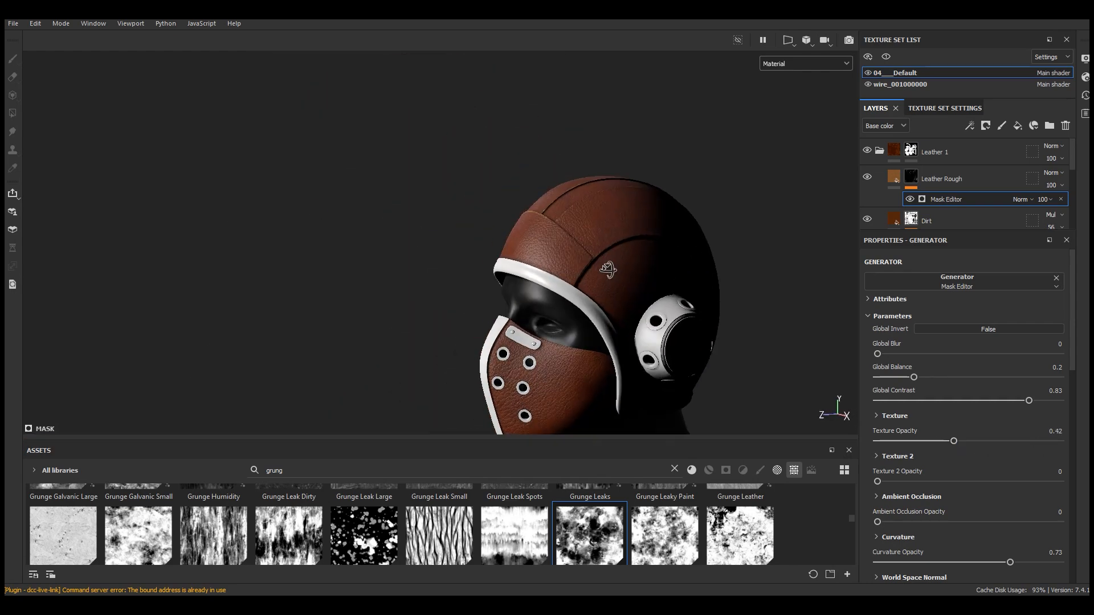
Add a Mask Builder - Legacy generator to the Leather Rough layer's mask
{"action": "scroll", "coordinate": [621, 225], "scroll_direction": "up", "scroll_amount": 10}
{"action": "left_click", "coordinate": [971, 126]}
{"action": "left_click", "coordinate": [985, 141]}
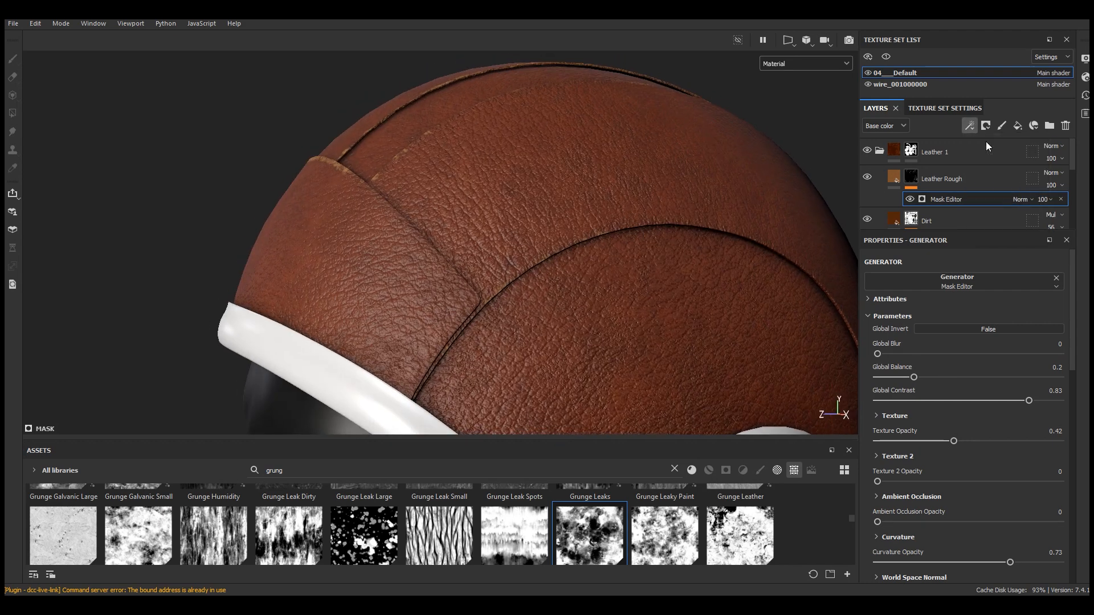
{"action": "left_click", "coordinate": [967, 283]}
{"action": "left_click", "coordinate": [976, 387]}
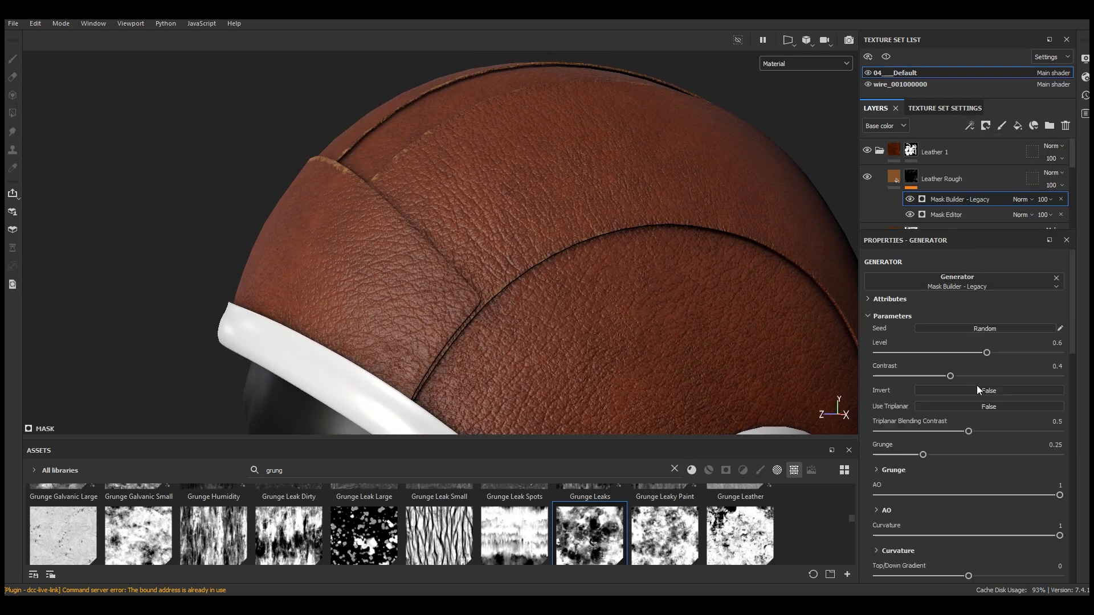
Set the Mask Builder generator's blending mode to Screen
{"action": "scroll", "coordinate": [508, 183], "scroll_direction": "down", "scroll_amount": 5}
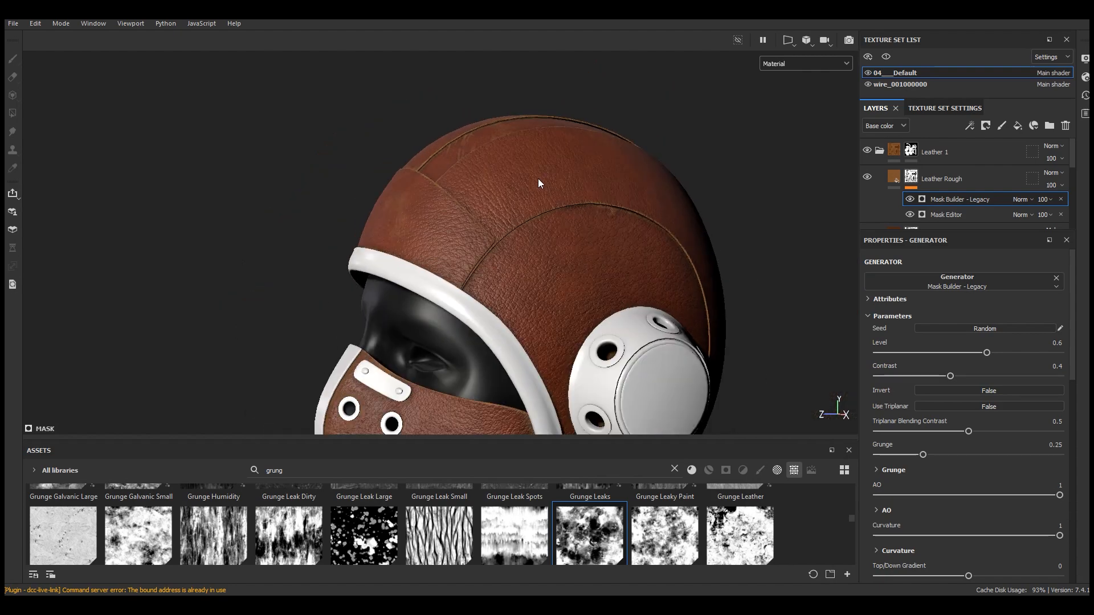
{"action": "left_click_drag", "start_coordinate": [538, 179], "coordinate": [654, 251], "text": "alt"}
{"action": "scroll", "coordinate": [453, 157], "scroll_direction": "up", "scroll_amount": 5}
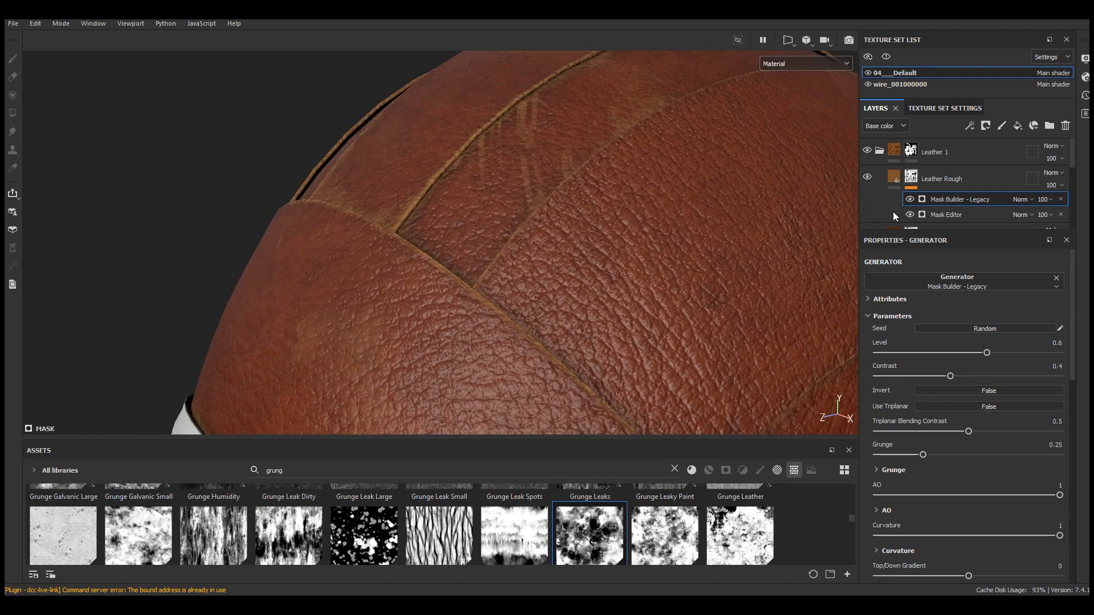
{"action": "left_click", "coordinate": [1023, 200]}
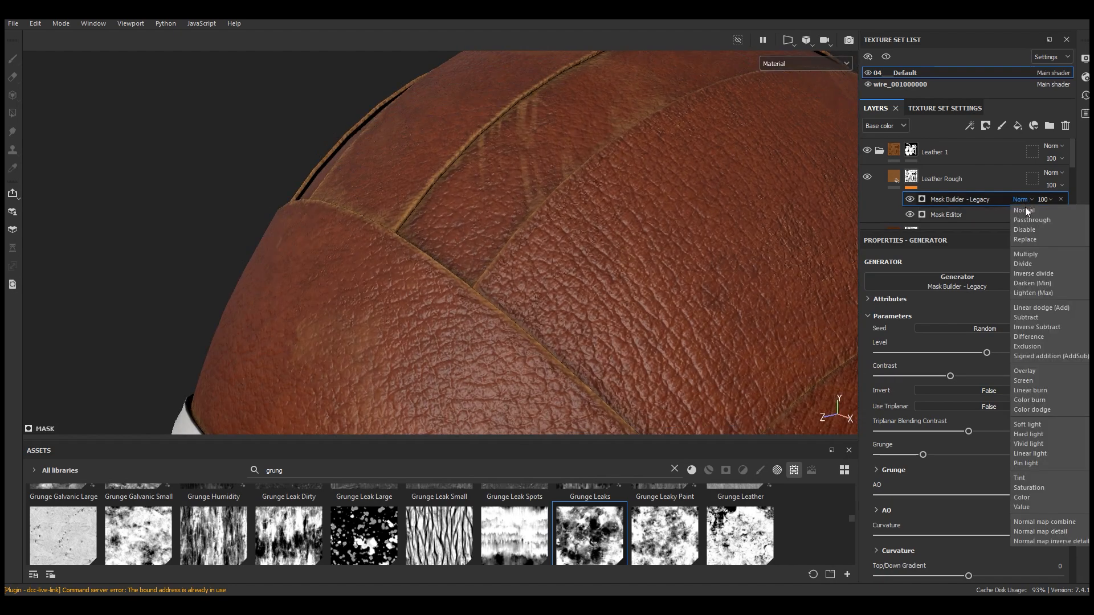
{"action": "left_click", "coordinate": [1025, 380]}
Switch the viewport to the mask preview and hide the Mask Editor generator
{"action": "scroll", "coordinate": [507, 203], "scroll_direction": "down", "scroll_amount": 5}
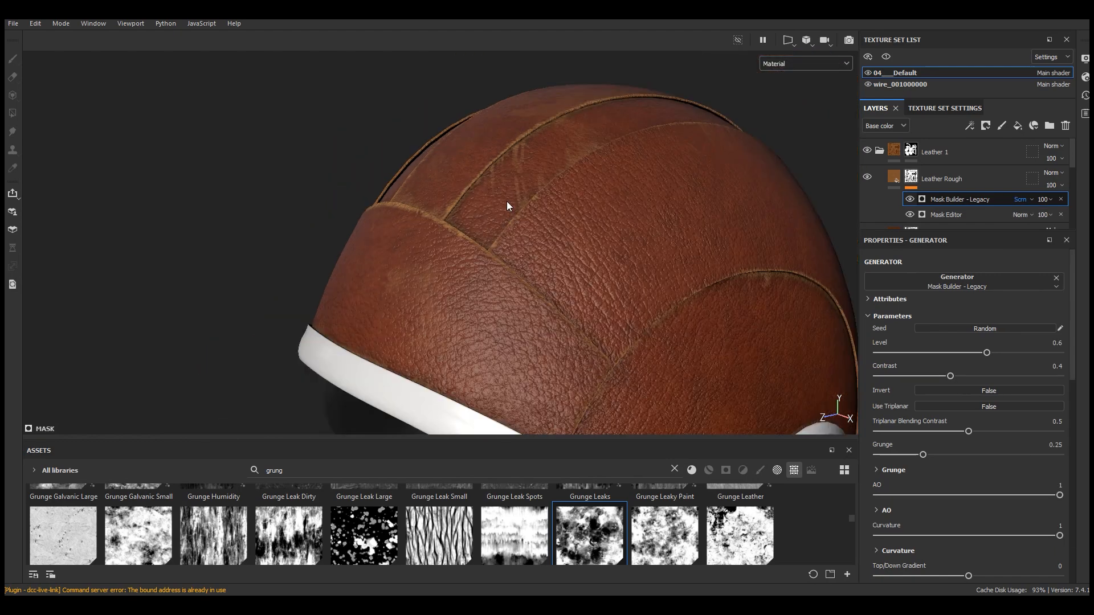
{"action": "left_click", "coordinate": [796, 64]}
{"action": "left_click", "coordinate": [781, 180]}
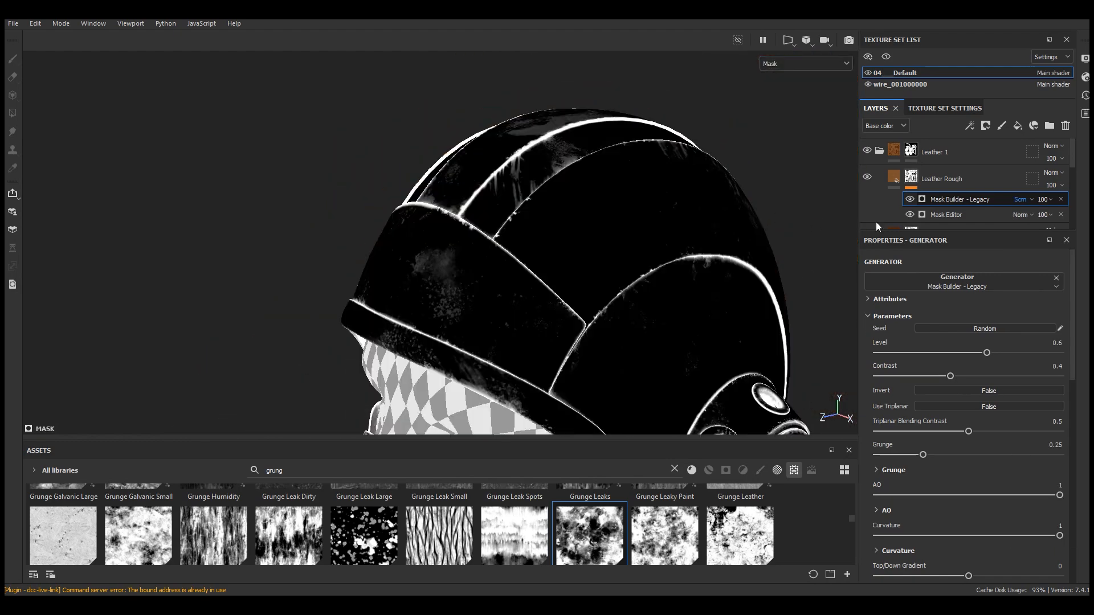
{"action": "left_click", "coordinate": [910, 214]}
Set the Mask Builder's Level to 0.73, checking it in the mask preview before returning to material view
{"action": "scroll", "coordinate": [607, 246], "scroll_direction": "up", "scroll_amount": 5}
{"action": "left_click", "coordinate": [1008, 353]}
{"action": "left_click", "coordinate": [803, 63]}
{"action": "left_click", "coordinate": [787, 180]}
{"action": "scroll", "coordinate": [657, 263], "scroll_direction": "down", "scroll_amount": 4}
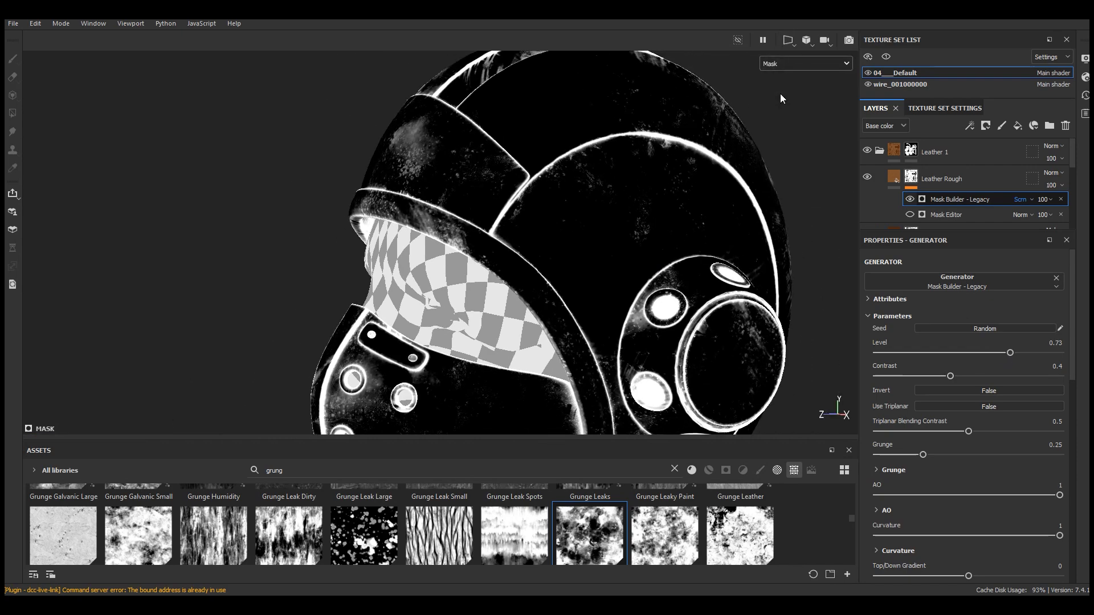
{"action": "key", "text": "m"}
Set the Mask Builder's Grunge value to 0.31
{"action": "scroll", "coordinate": [620, 257], "scroll_direction": "down", "scroll_amount": 3}
{"action": "left_click_drag", "start_coordinate": [620, 257], "coordinate": [549, 261], "text": "alt"}
{"action": "scroll", "coordinate": [550, 261], "scroll_direction": "up", "scroll_amount": 2}
{"action": "middle_click_drag", "start_coordinate": [549, 261], "coordinate": [529, 422], "text": "alt"}
{"action": "scroll", "coordinate": [418, 152], "scroll_direction": "up", "scroll_amount": 3}
{"action": "left_click_drag", "start_coordinate": [418, 153], "coordinate": [501, 216], "text": "alt"}
{"action": "left_click_drag", "start_coordinate": [928, 457], "coordinate": [933, 456]}
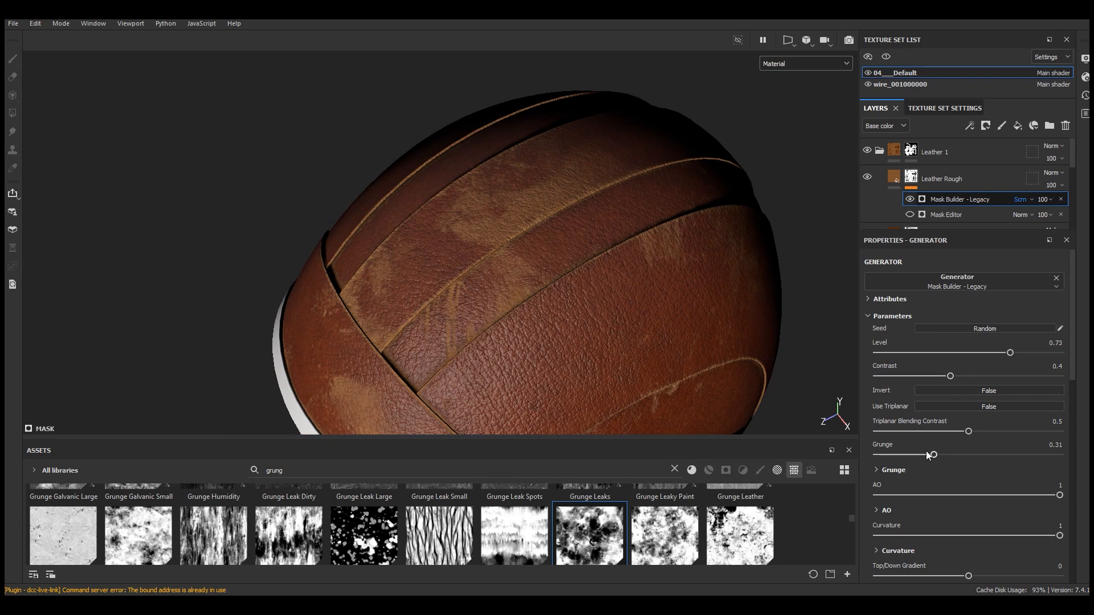
Set the Mask Builder's Contrast to 0.58 and Level to 0.59
{"action": "left_click", "coordinate": [983, 376]}
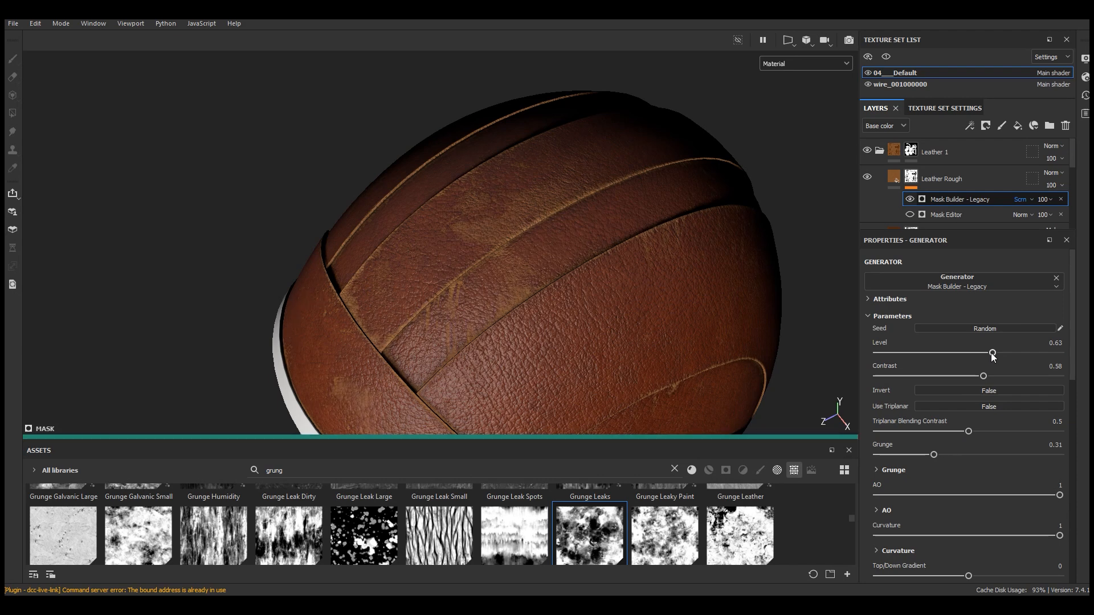
{"action": "left_click_drag", "start_coordinate": [988, 355], "coordinate": [981, 354]}
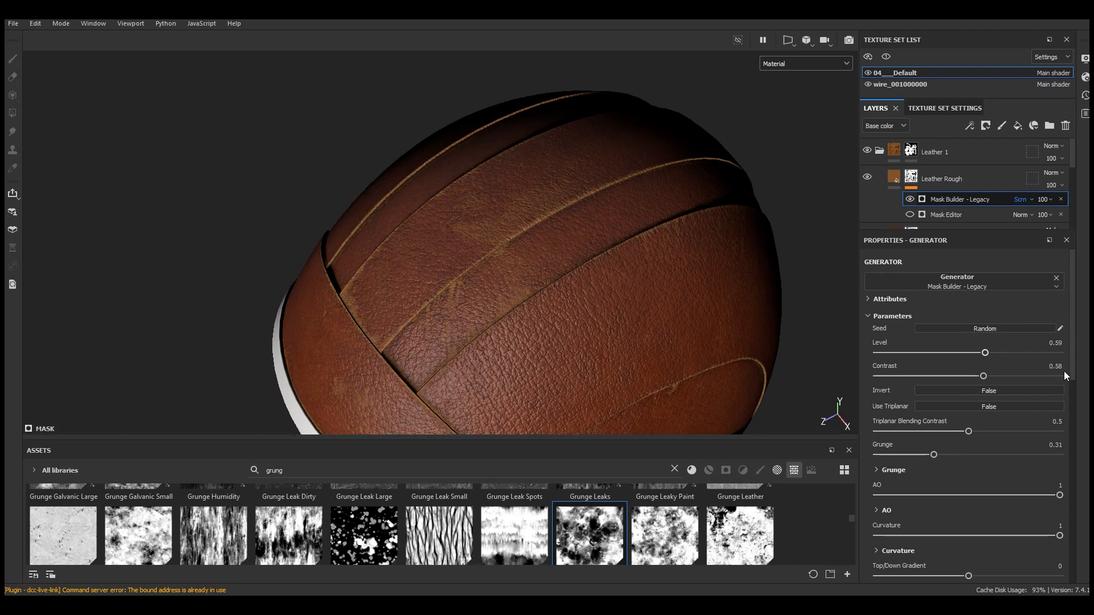
{"action": "left_click_drag", "start_coordinate": [1073, 381], "coordinate": [1075, 443]}
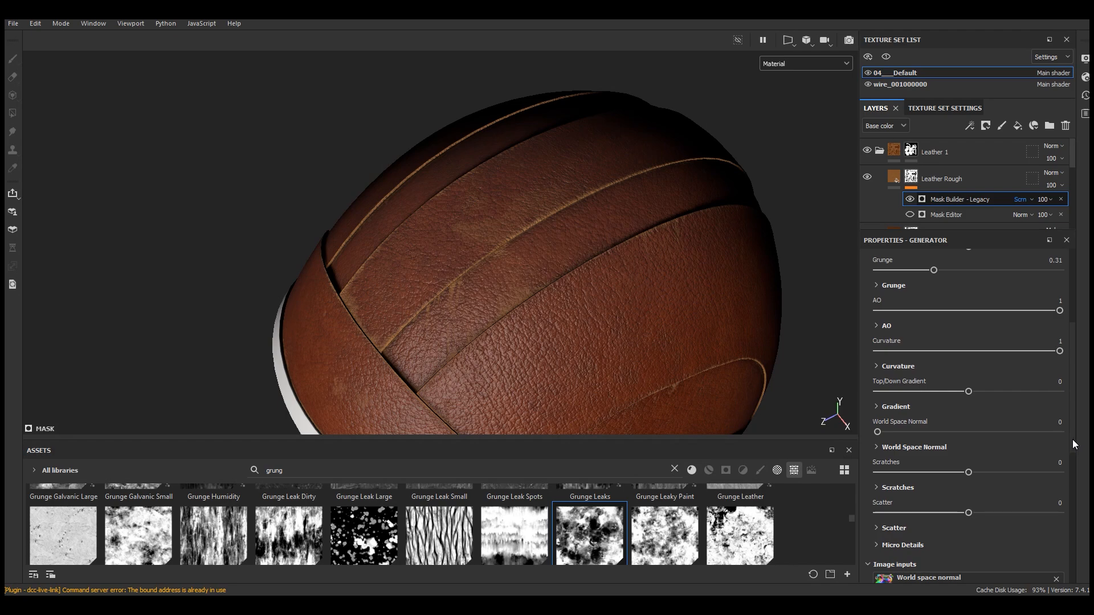
Set the Mask Builder's Top/Down Gradient to 0.03
{"action": "scroll", "coordinate": [709, 259], "scroll_direction": "down", "scroll_amount": 5}
{"action": "left_click_drag", "start_coordinate": [710, 260], "coordinate": [677, 223], "text": "alt"}
{"action": "scroll", "coordinate": [905, 459], "scroll_direction": "down", "scroll_amount": 8}
{"action": "scroll", "coordinate": [942, 467], "scroll_direction": "up", "scroll_amount": 5}
{"action": "scroll", "coordinate": [943, 464], "scroll_direction": "up", "scroll_amount": 5}
{"action": "left_click", "coordinate": [1001, 459]}
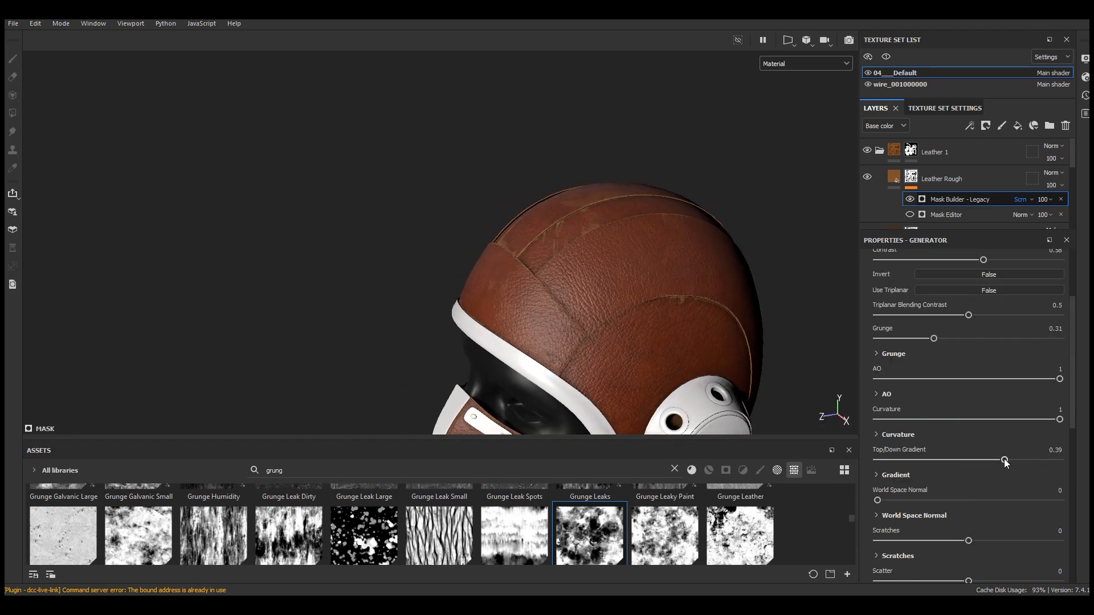
{"action": "scroll", "coordinate": [679, 316], "scroll_direction": "up", "scroll_amount": 3}
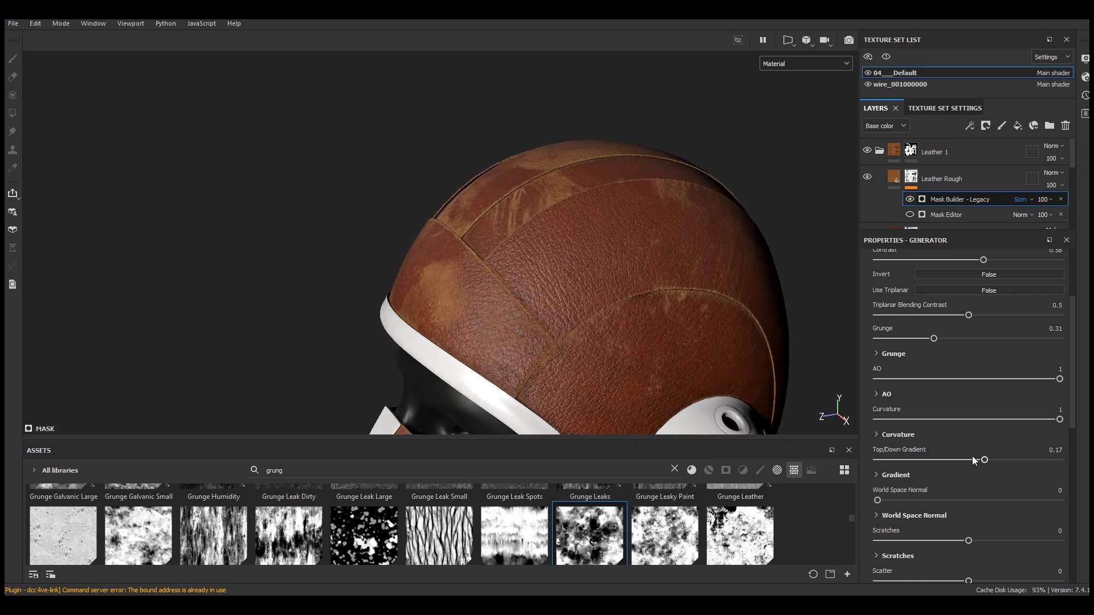
{"action": "left_click_drag", "start_coordinate": [974, 463], "coordinate": [971, 460]}
Try adjusting the Mask Builder's Curvature slider
{"action": "left_click_drag", "start_coordinate": [661, 250], "coordinate": [569, 197], "text": "alt"}
{"action": "scroll", "coordinate": [627, 211], "scroll_direction": "up", "scroll_amount": 3}
{"action": "left_click_drag", "start_coordinate": [640, 215], "coordinate": [578, 239], "text": "alt"}
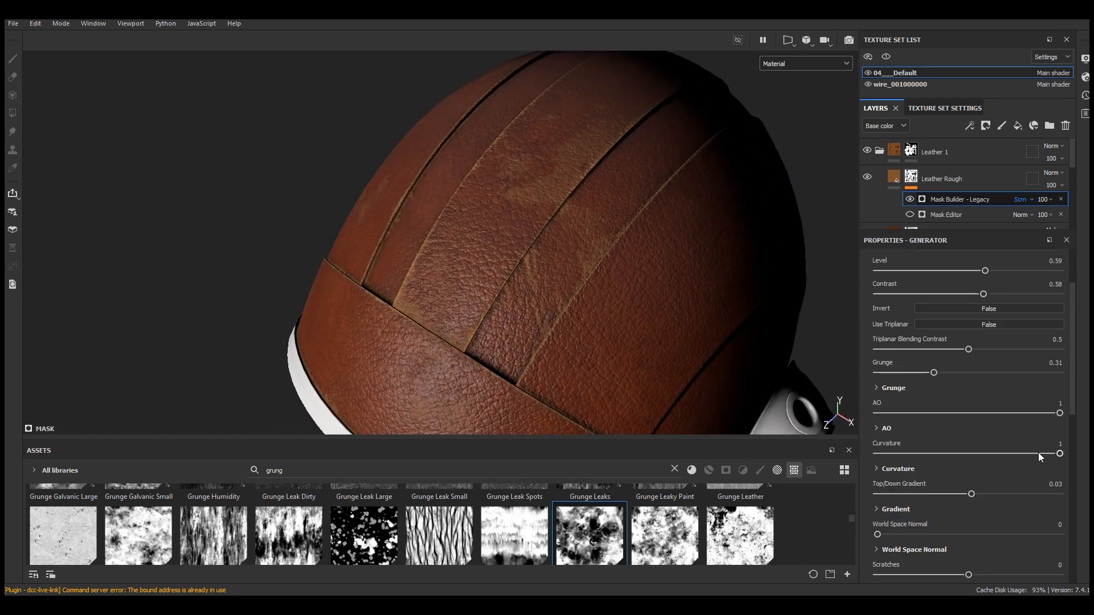
{"action": "left_click", "coordinate": [1038, 453]}
{"action": "left_click_drag", "start_coordinate": [1063, 454], "coordinate": [1078, 455]}
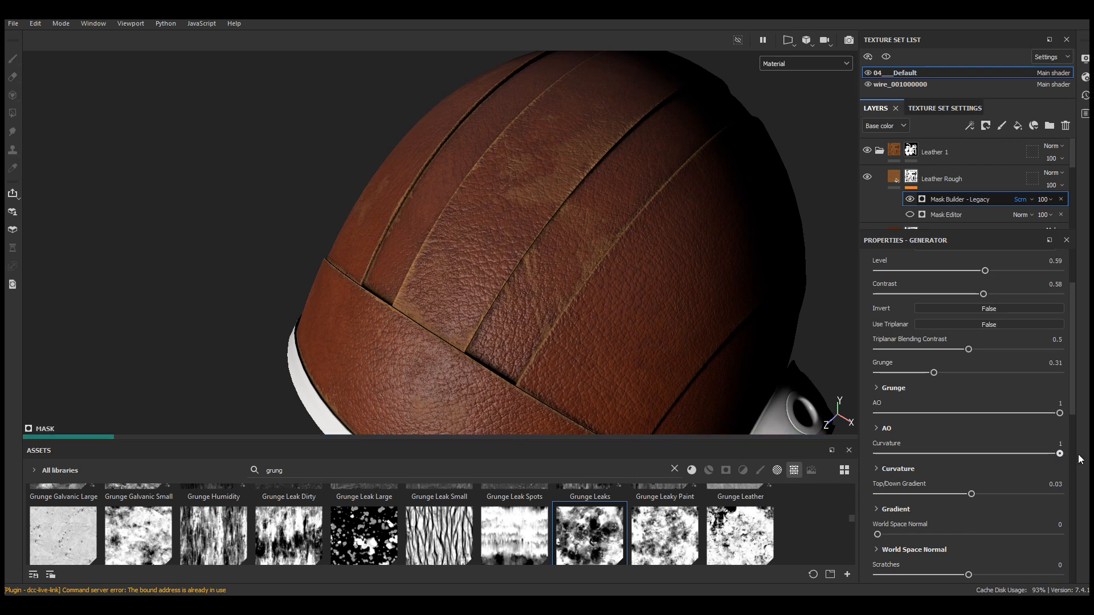
Lower the Mask Builder's Level to 0.54
{"action": "scroll", "coordinate": [1003, 395], "scroll_direction": "up", "scroll_amount": 3}
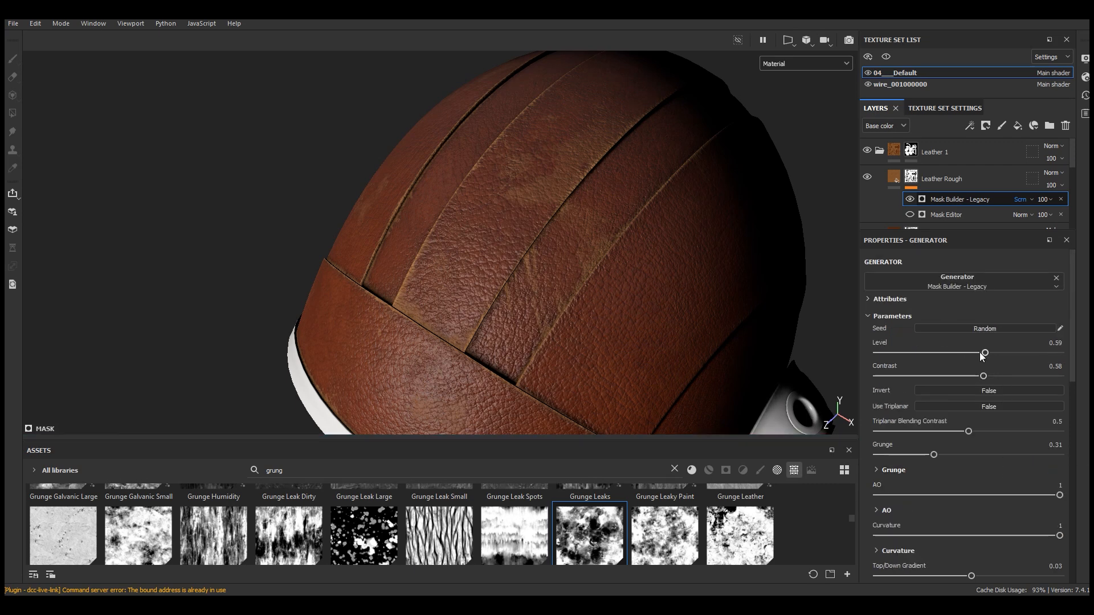
{"action": "left_click_drag", "start_coordinate": [980, 352], "coordinate": [976, 353]}
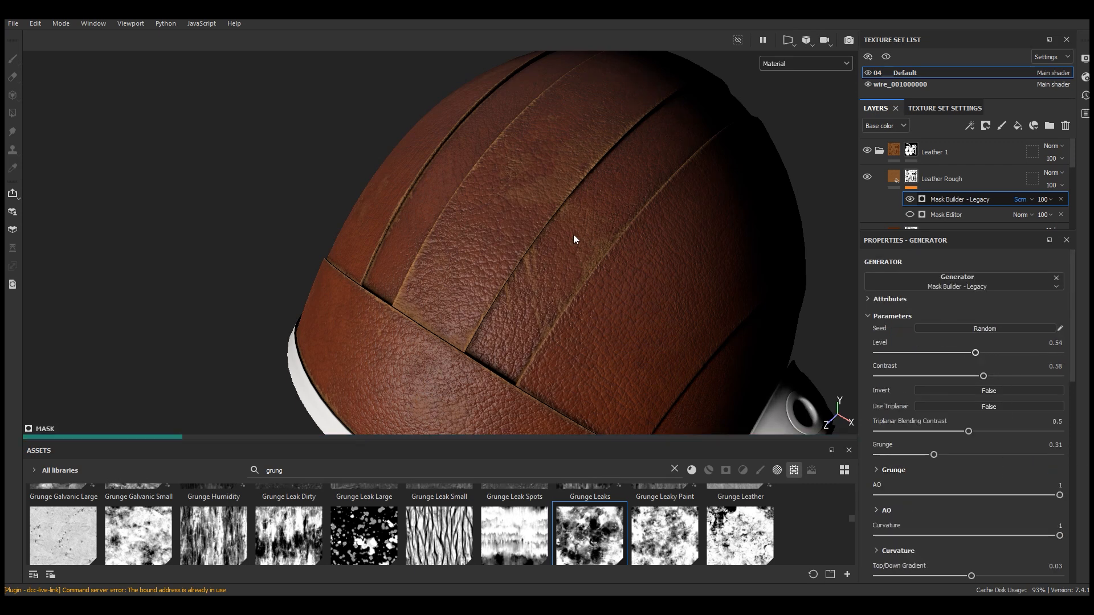
{"action": "scroll", "coordinate": [516, 187], "scroll_direction": "down", "scroll_amount": 5}
{"action": "left_click_drag", "start_coordinate": [569, 228], "coordinate": [522, 215], "text": "alt"}
{"action": "scroll", "coordinate": [523, 215], "scroll_direction": "up", "scroll_amount": 5}
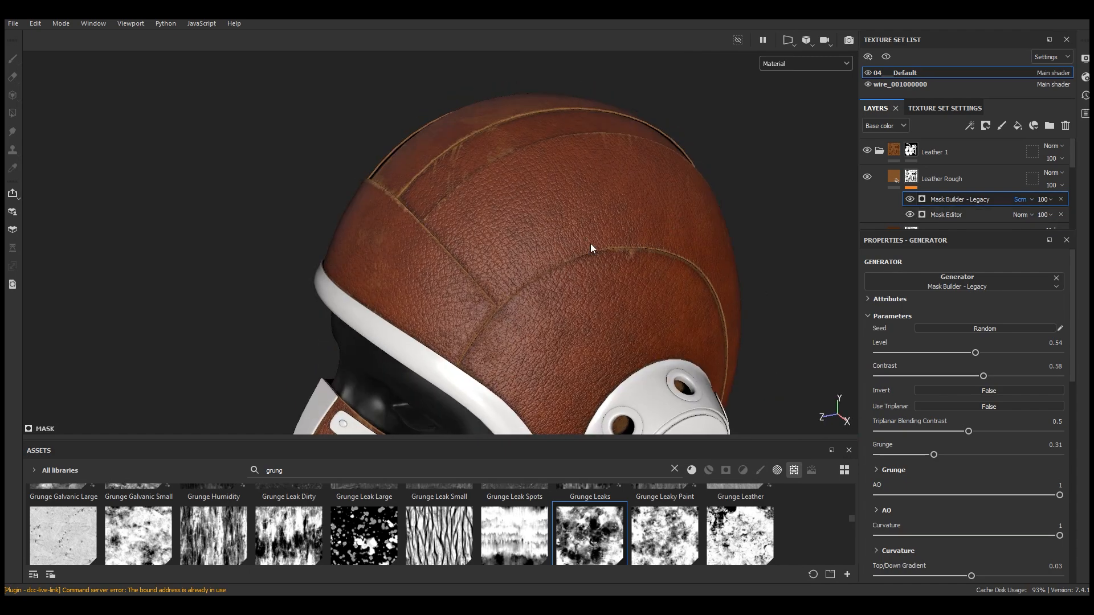
{"action": "scroll", "coordinate": [474, 237], "scroll_direction": "up", "scroll_amount": 2}
Toggle the Mask Builder's visibility to compare the effect, then select the Leather Rough layer
{"action": "left_click", "coordinate": [912, 199]}
{"action": "left_click", "coordinate": [912, 200]}
{"action": "scroll", "coordinate": [352, 169], "scroll_direction": "up", "scroll_amount": 5}
{"action": "left_click", "coordinate": [894, 177]}
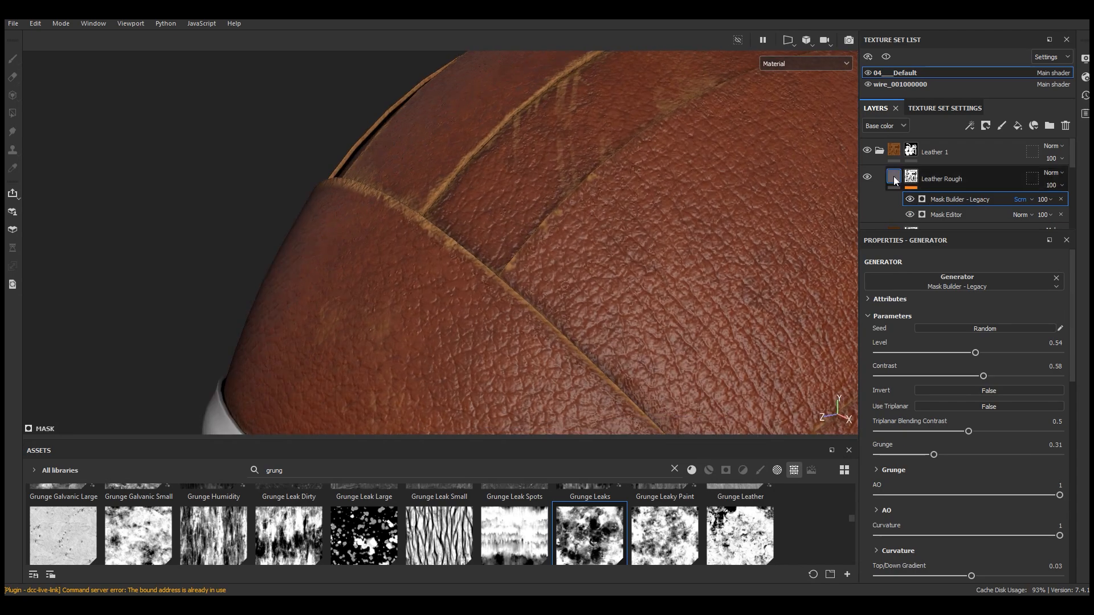
Darken the Leather Rough layer's fill color to 6B3C18
{"action": "left_click", "coordinate": [963, 561]}
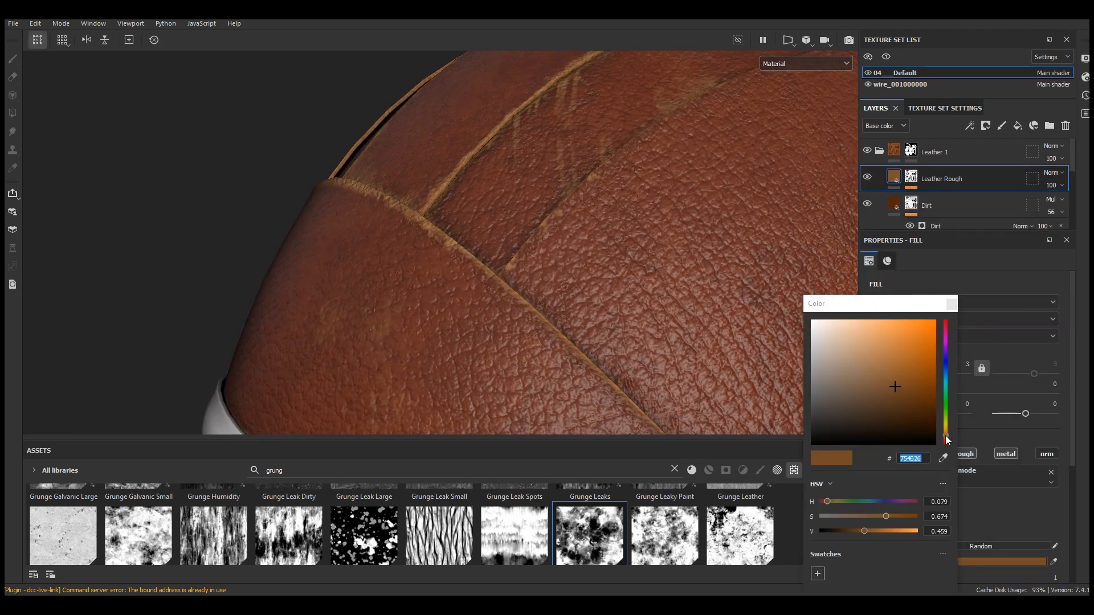
{"action": "left_click", "coordinate": [945, 436]}
{"action": "left_click", "coordinate": [894, 517]}
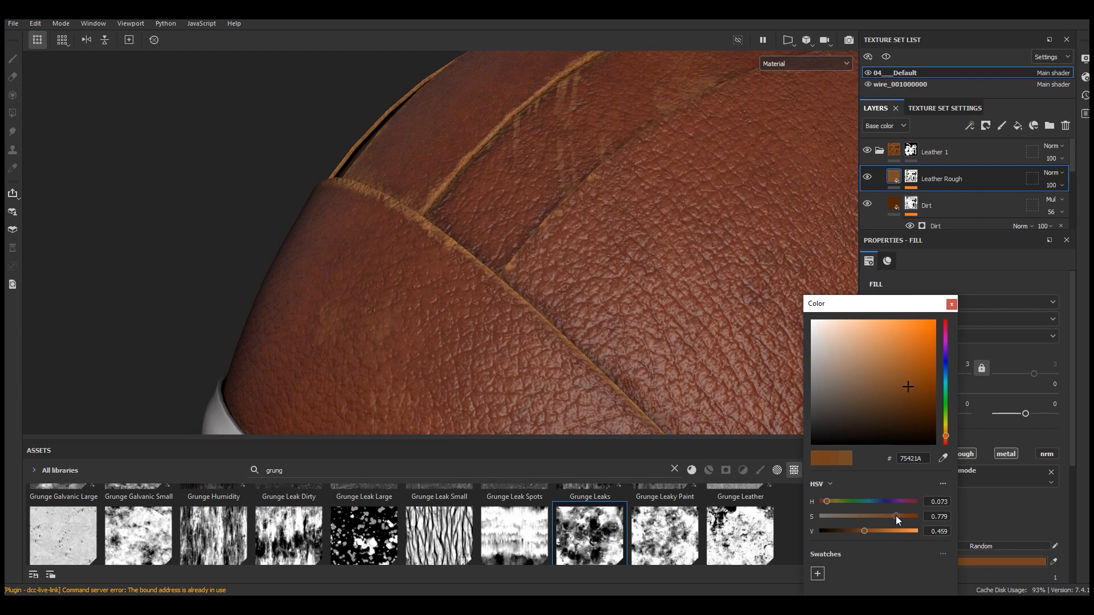
{"action": "left_click", "coordinate": [861, 531]}
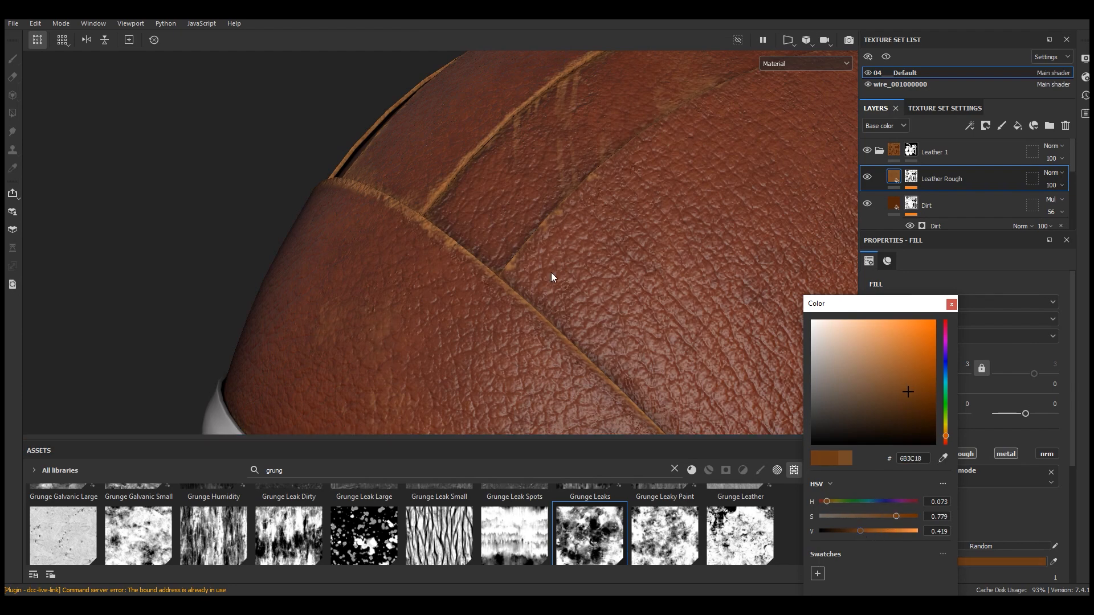
{"action": "scroll", "coordinate": [409, 187], "scroll_direction": "down", "scroll_amount": 5}
{"action": "left_click_drag", "start_coordinate": [409, 184], "coordinate": [516, 224], "text": "alt"}
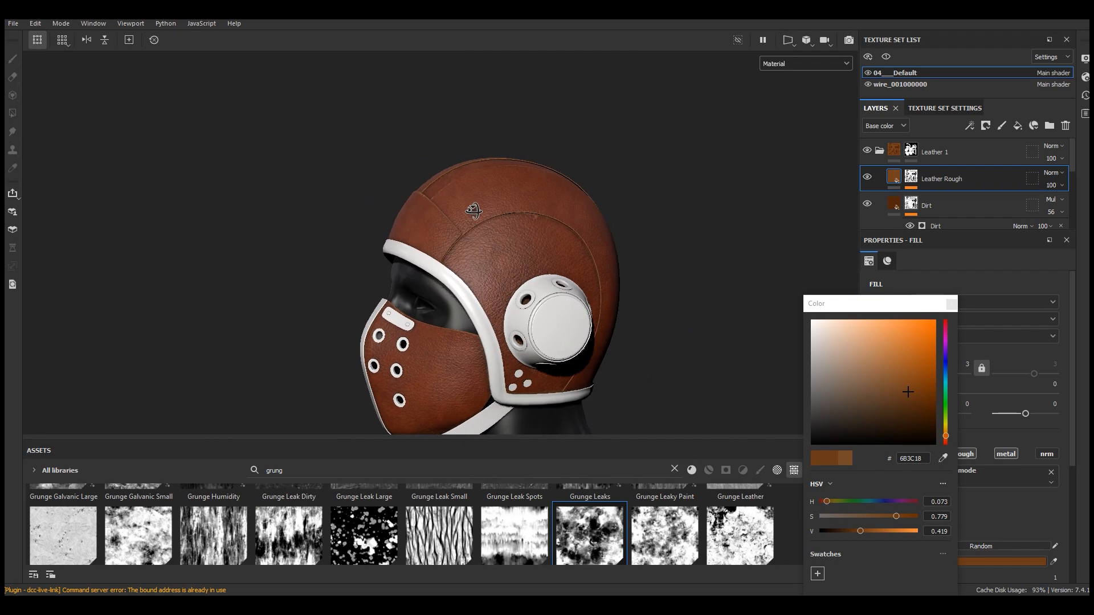
{"action": "scroll", "coordinate": [517, 224], "scroll_direction": "up", "scroll_amount": 5}
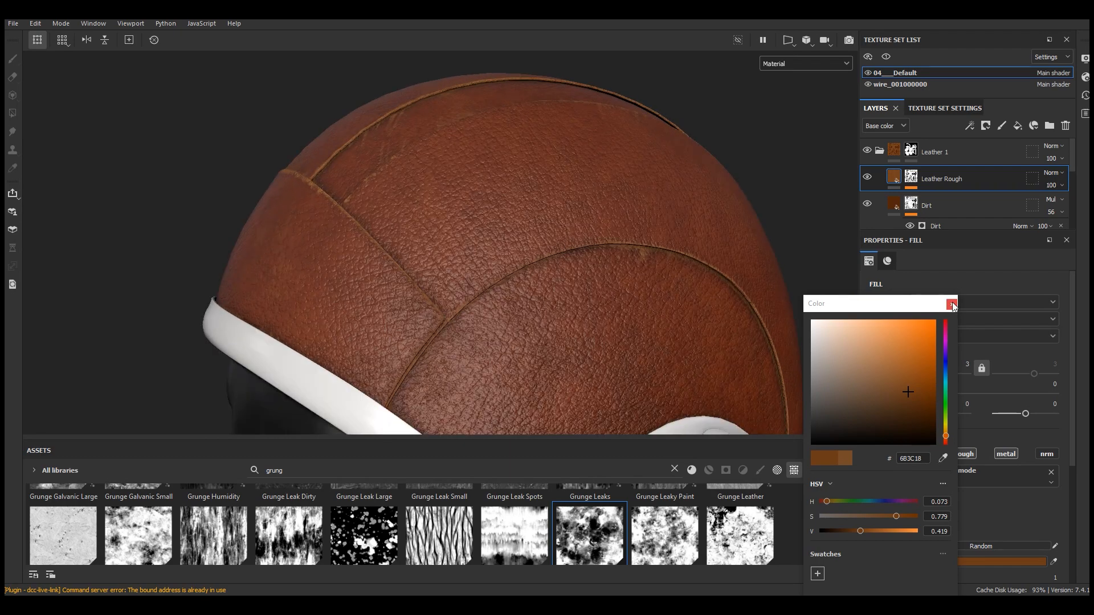
{"action": "left_click", "coordinate": [953, 305]}
Add a Metal Edge Wear generator to the Leather Rough layer's mask above the Mask Builder
{"action": "scroll", "coordinate": [755, 291], "scroll_direction": "up", "scroll_amount": 3}
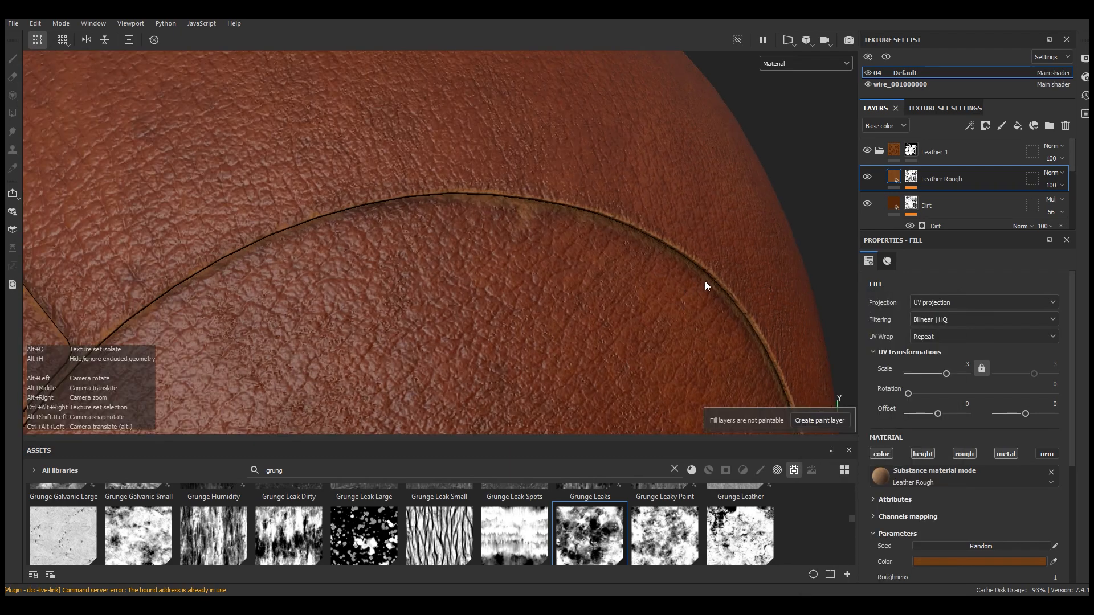
{"action": "left_click", "coordinate": [912, 178]}
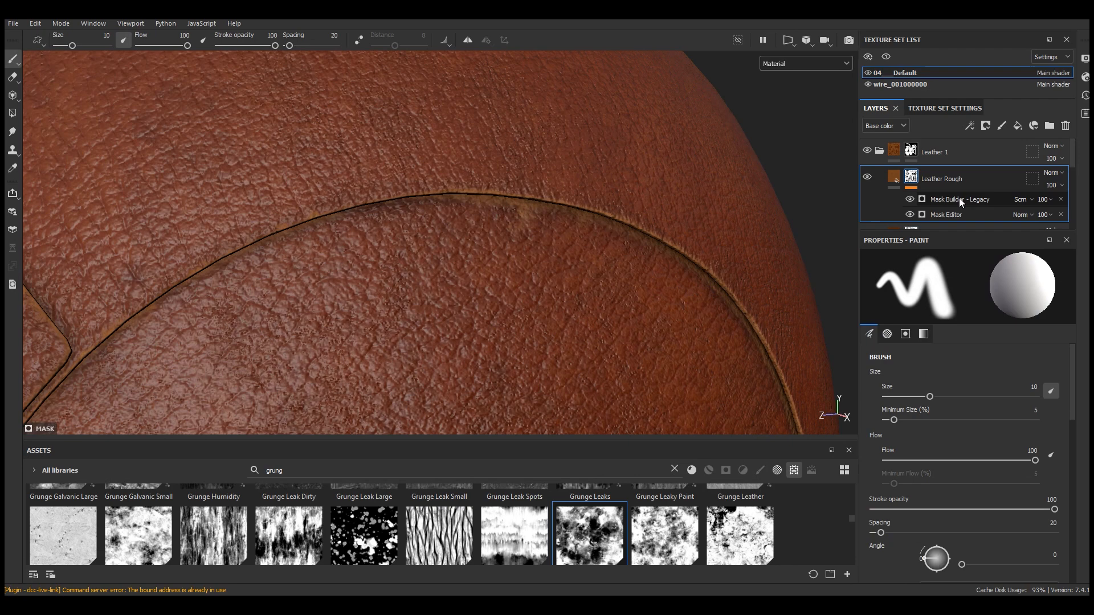
{"action": "left_click", "coordinate": [960, 200]}
{"action": "left_click", "coordinate": [970, 125]}
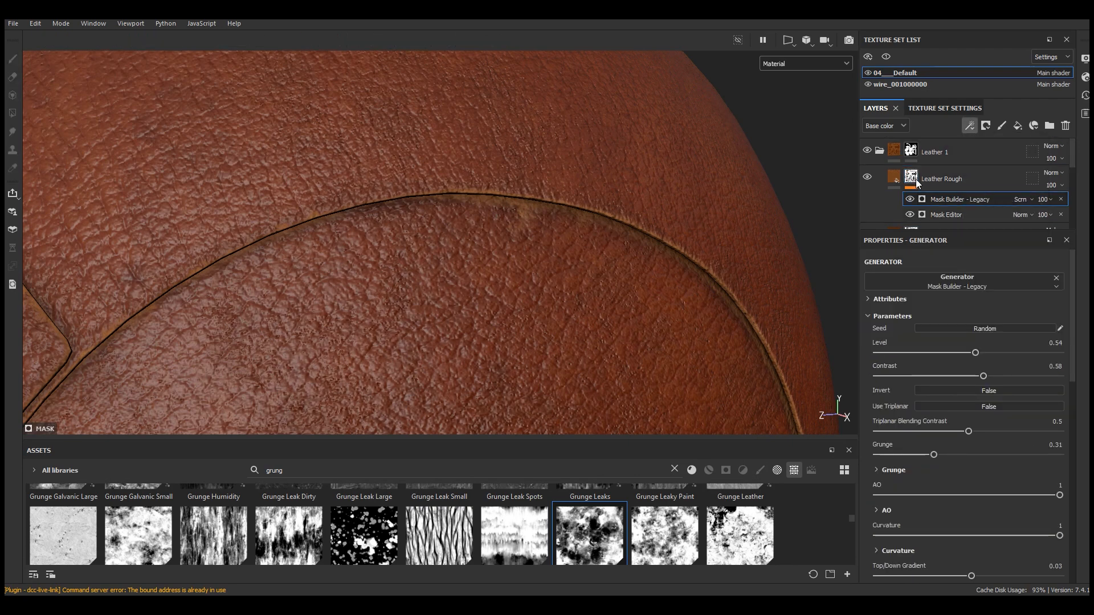
{"action": "key", "text": "f"}
{"action": "left_click", "coordinate": [984, 283]}
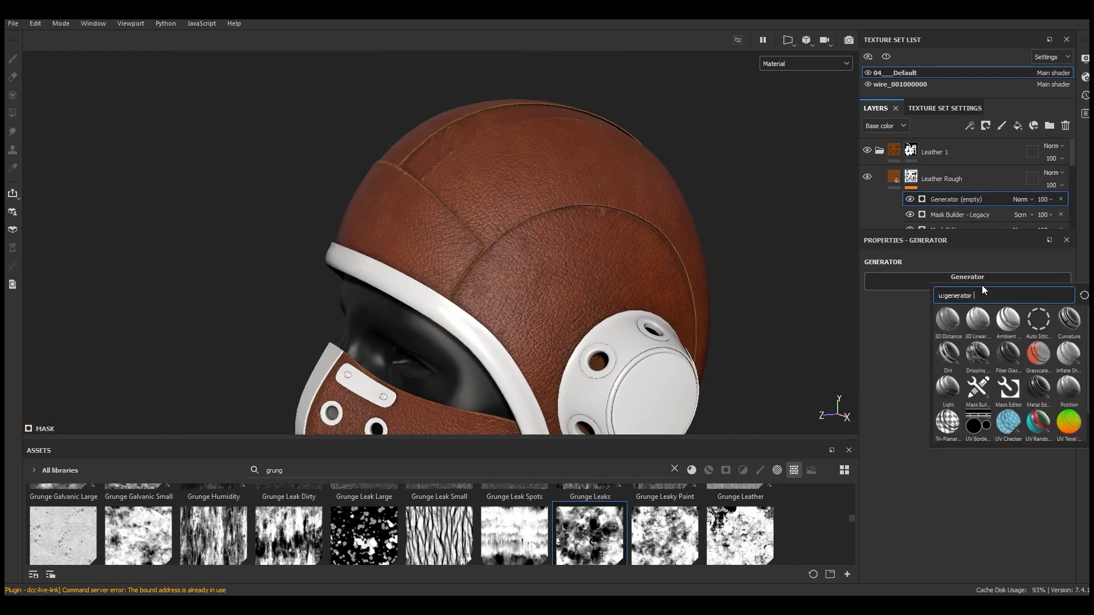
{"action": "left_click", "coordinate": [1039, 387]}
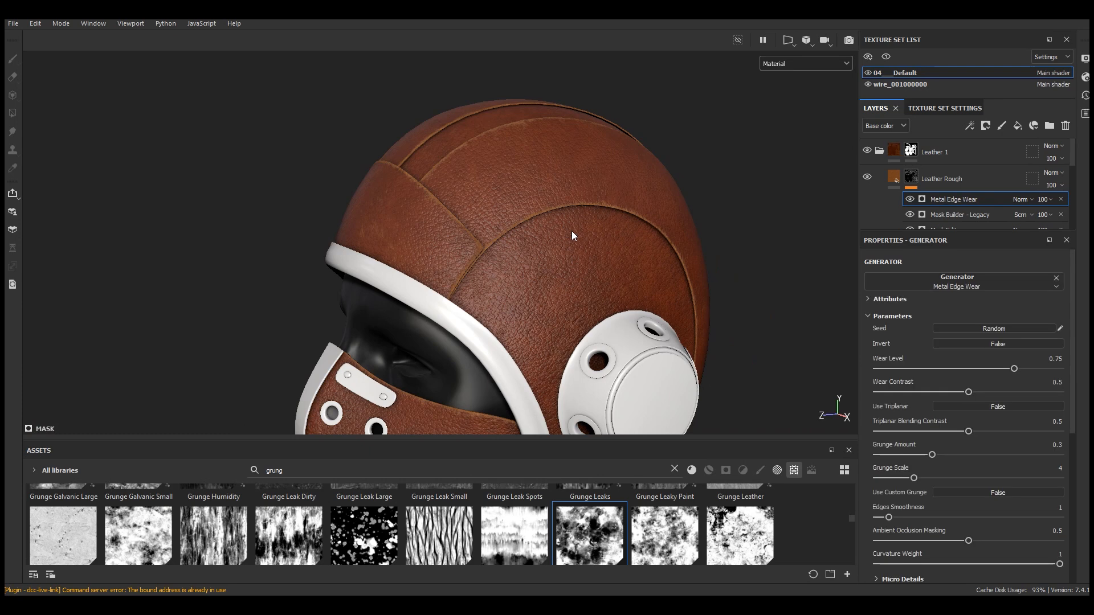
Set the Metal Edge Wear generator's blending mode to Screen
{"action": "scroll", "coordinate": [573, 230], "scroll_direction": "up", "scroll_amount": 5}
{"action": "left_click", "coordinate": [1018, 200]}
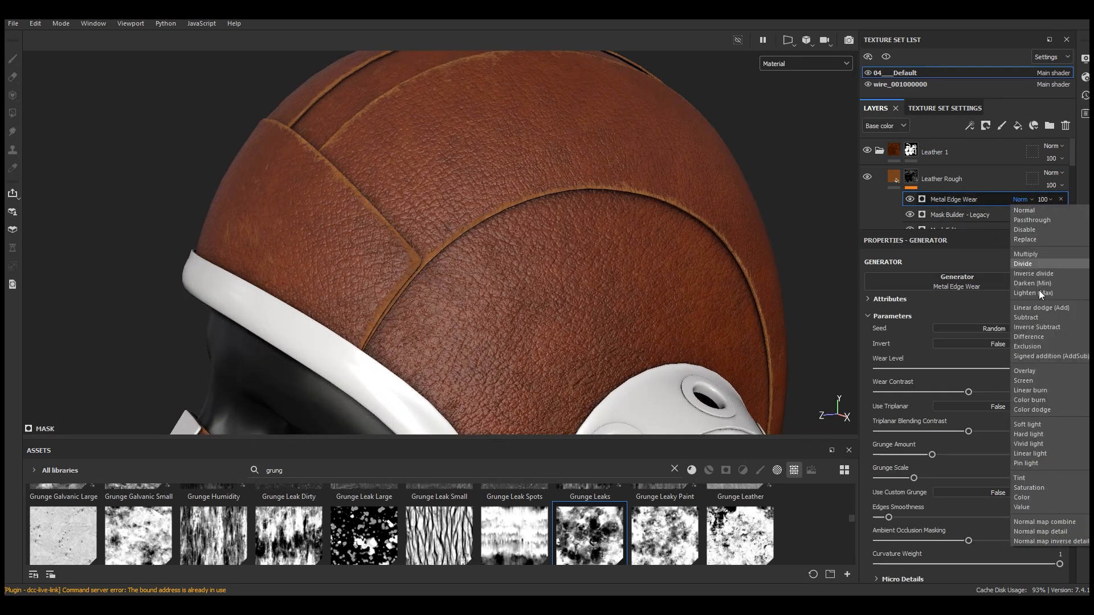
{"action": "left_click", "coordinate": [1028, 380]}
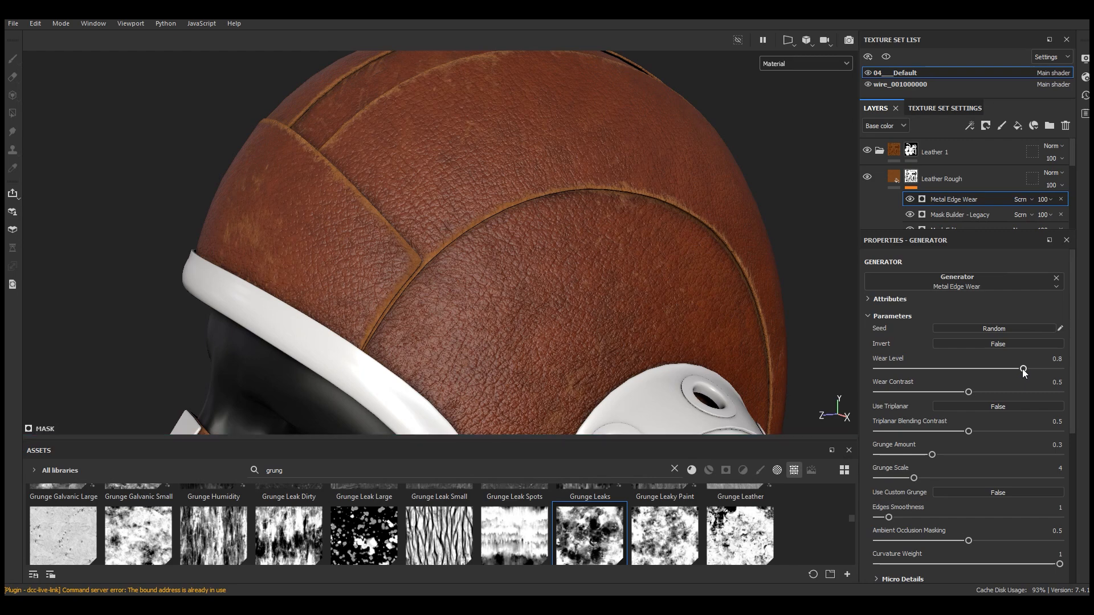
Set Metal Edge Wear's Wear Contrast to 0.72 and Wear Level to about 0.74
{"action": "scroll", "coordinate": [564, 262], "scroll_direction": "down", "scroll_amount": 5}
{"action": "left_click_drag", "start_coordinate": [583, 231], "coordinate": [505, 181], "text": "alt"}
{"action": "scroll", "coordinate": [639, 234], "scroll_direction": "up", "scroll_amount": 5}
{"action": "left_click", "coordinate": [994, 392]}
{"action": "left_click", "coordinate": [1007, 392]}
{"action": "left_click_drag", "start_coordinate": [1016, 369], "coordinate": [1014, 369]}
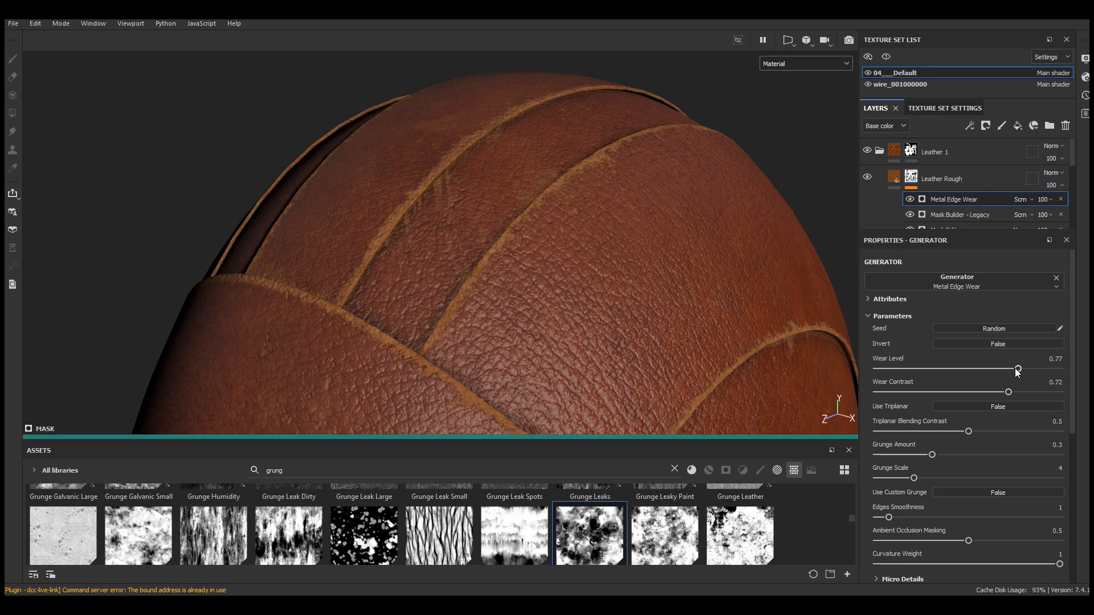
{"action": "scroll", "coordinate": [542, 162], "scroll_direction": "down", "scroll_amount": 5}
{"action": "left_click_drag", "start_coordinate": [538, 189], "coordinate": [528, 204], "text": "alt"}
Lower the Mask Builder opacity to 75 and the Metal Edge Wear opacity to 62
{"action": "left_click", "coordinate": [912, 214]}
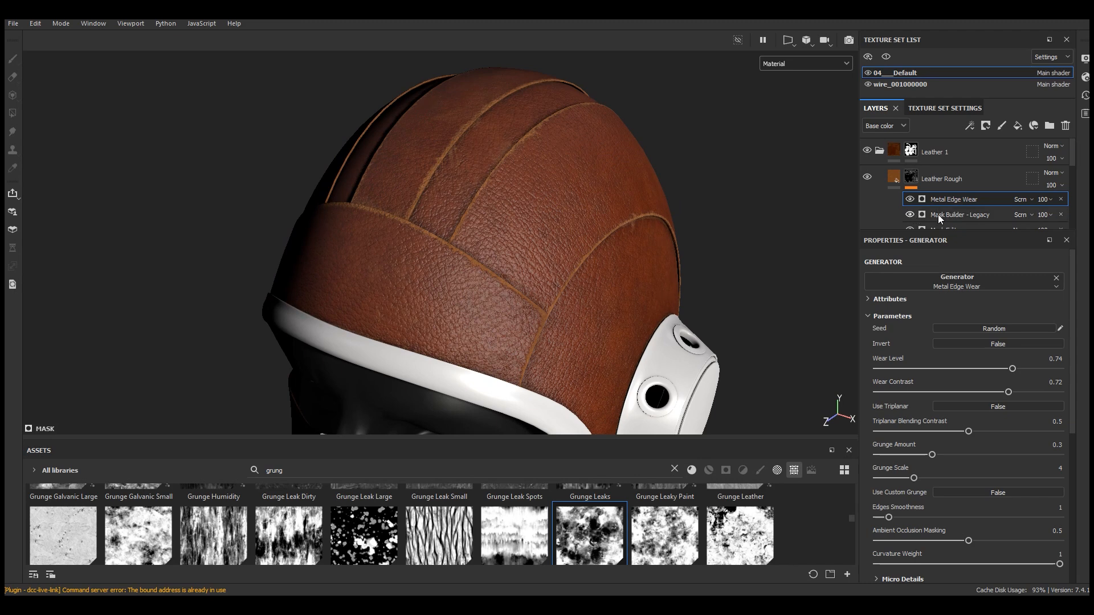
{"action": "left_click", "coordinate": [1045, 214]}
{"action": "left_click_drag", "start_coordinate": [1086, 238], "coordinate": [1078, 238]}
{"action": "scroll", "coordinate": [513, 135], "scroll_direction": "up", "scroll_amount": 5}
{"action": "left_click", "coordinate": [1046, 200]}
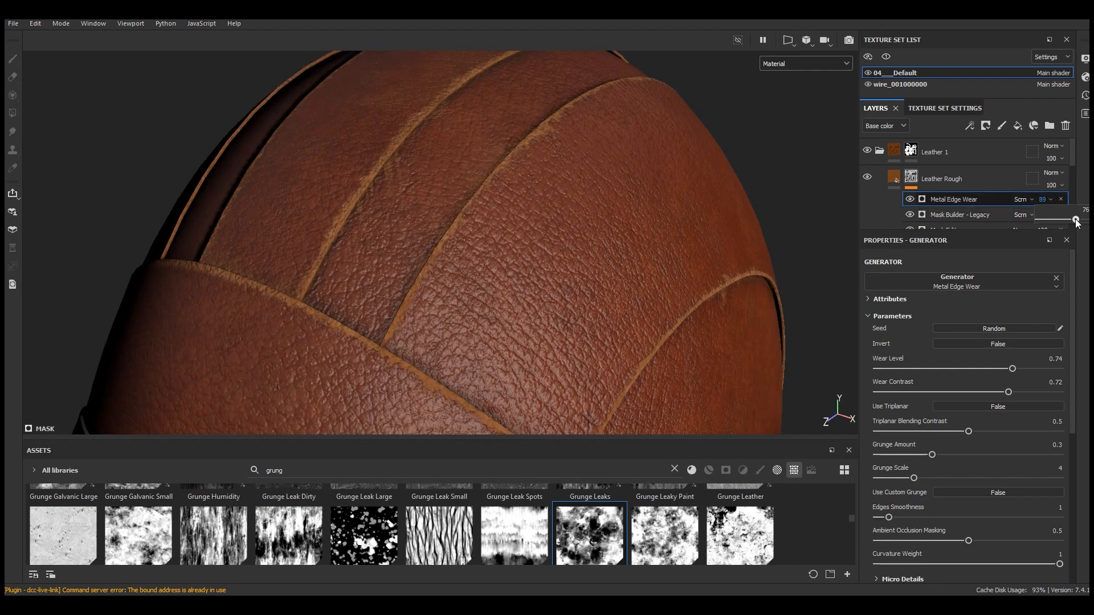
{"action": "left_click_drag", "start_coordinate": [1070, 222], "coordinate": [1070, 222]}
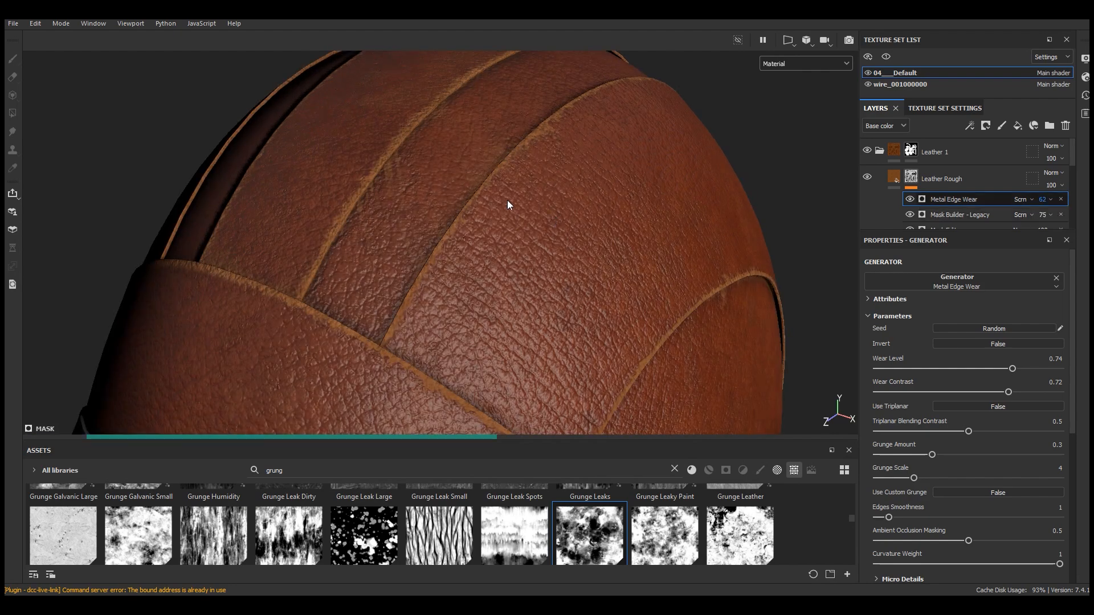
Set Metal Edge Wear's Wear Contrast to 0.38 and Wear Level to 0.64
{"action": "scroll", "coordinate": [508, 196], "scroll_direction": "down", "scroll_amount": 6}
{"action": "scroll", "coordinate": [480, 272], "scroll_direction": "up", "scroll_amount": 8}
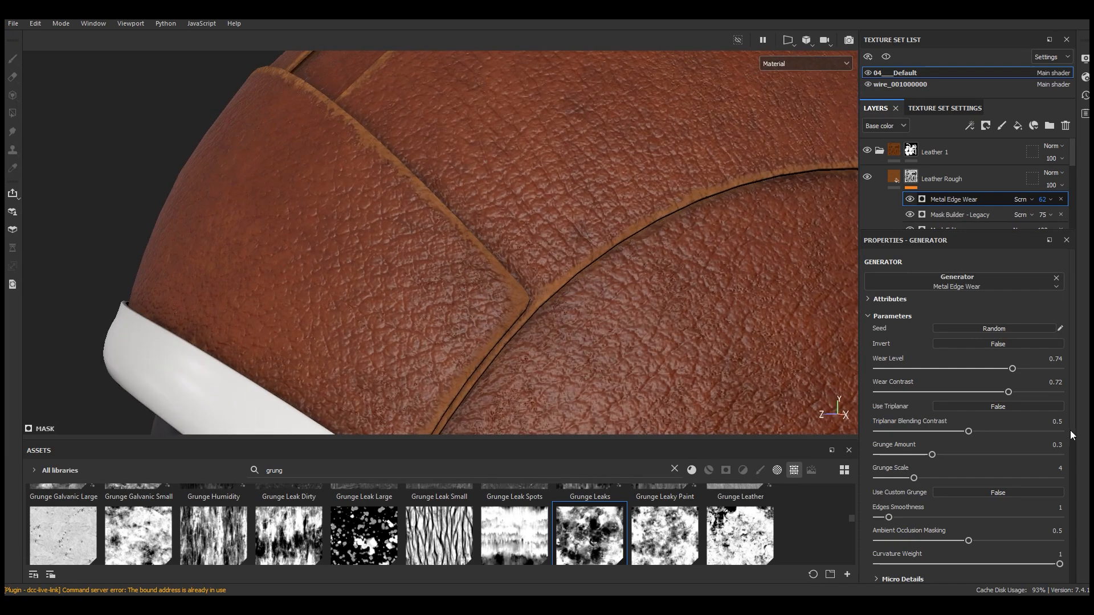
{"action": "left_click", "coordinate": [1001, 368]}
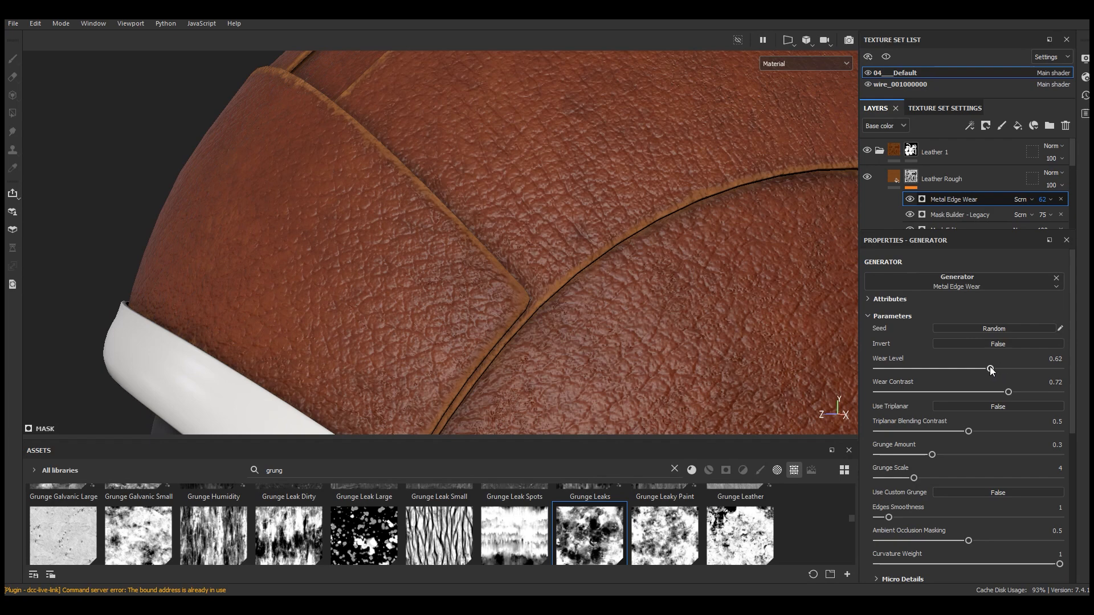
{"action": "scroll", "coordinate": [528, 285], "scroll_direction": "down", "scroll_amount": 6}
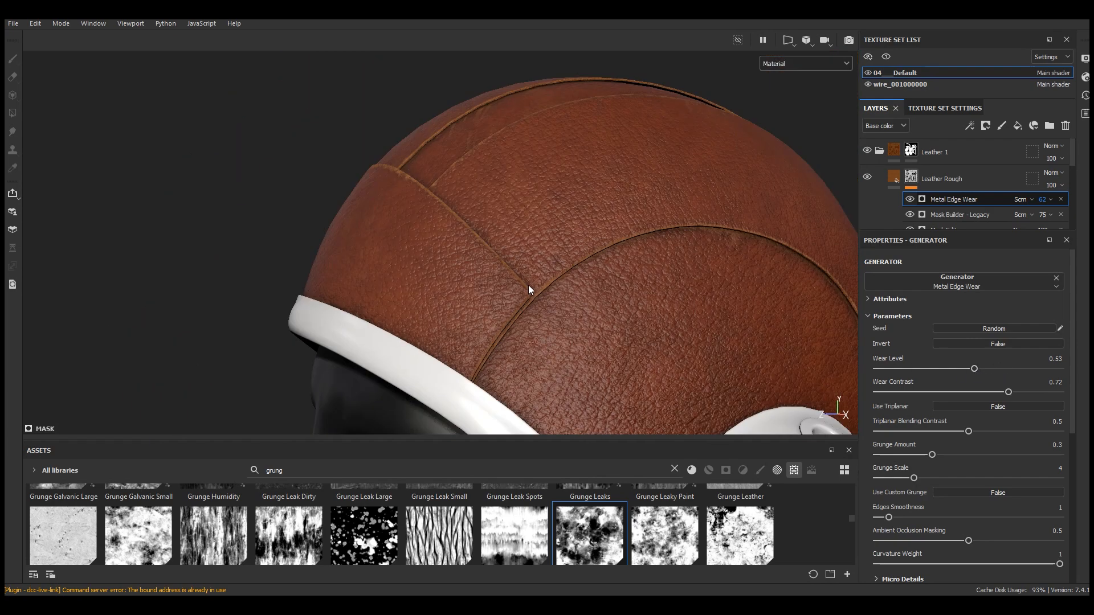
{"action": "scroll", "coordinate": [627, 282], "scroll_direction": "up", "scroll_amount": 8}
{"action": "left_click", "coordinate": [973, 392]}
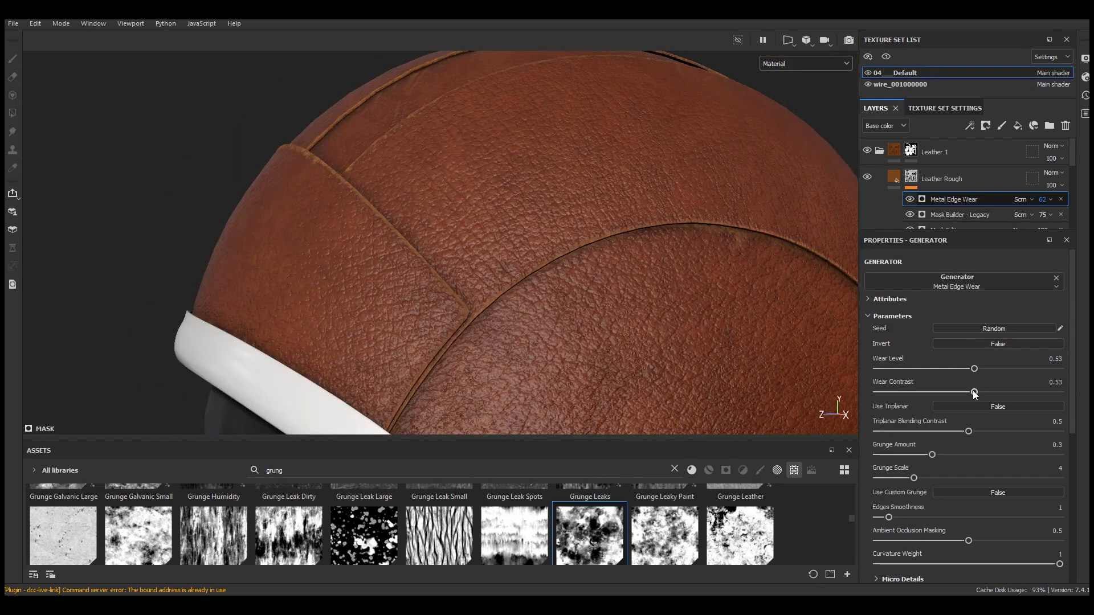
{"action": "scroll", "coordinate": [685, 234], "scroll_direction": "up", "scroll_amount": 3}
{"action": "left_click", "coordinate": [946, 392]}
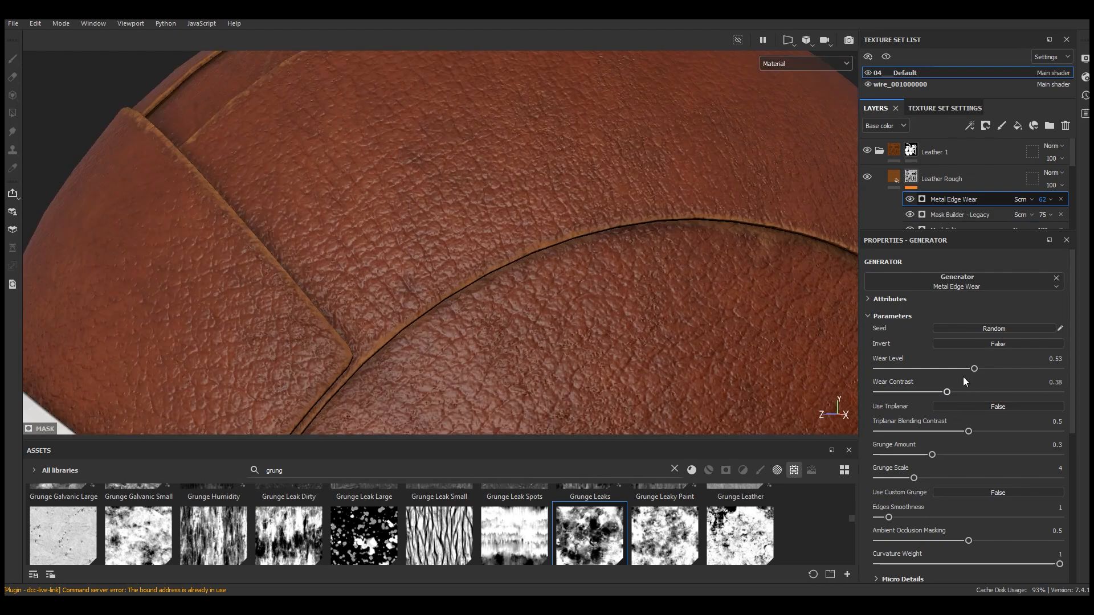
{"action": "left_click_drag", "start_coordinate": [981, 368], "coordinate": [989, 368]}
{"action": "left_click", "coordinate": [993, 369]}
{"action": "scroll", "coordinate": [460, 231], "scroll_direction": "down", "scroll_amount": 8}
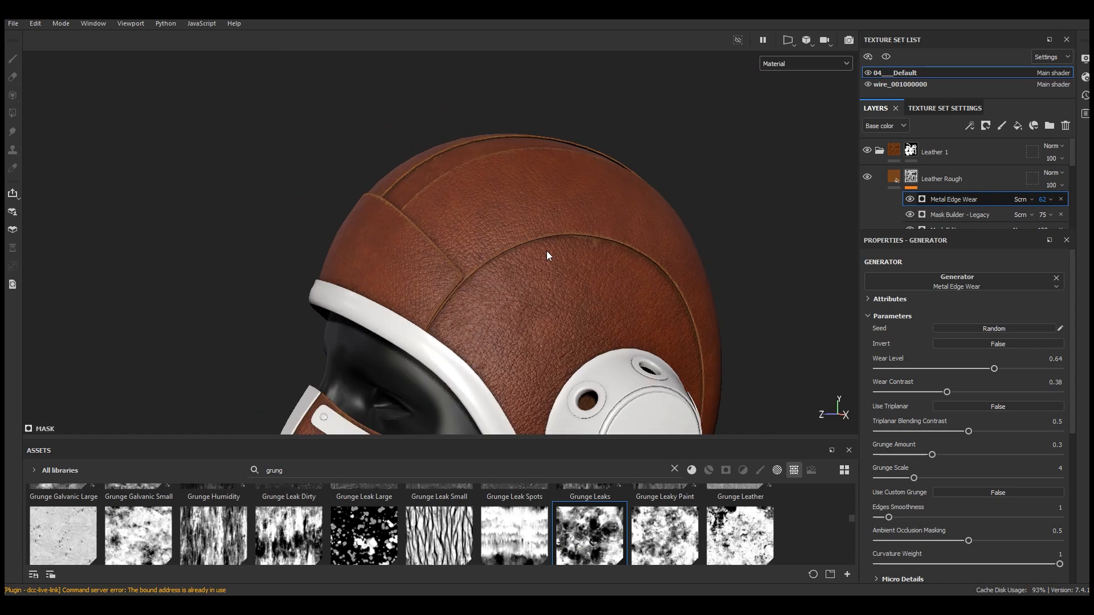
{"action": "scroll", "coordinate": [547, 151], "scroll_direction": "up", "scroll_amount": 6}
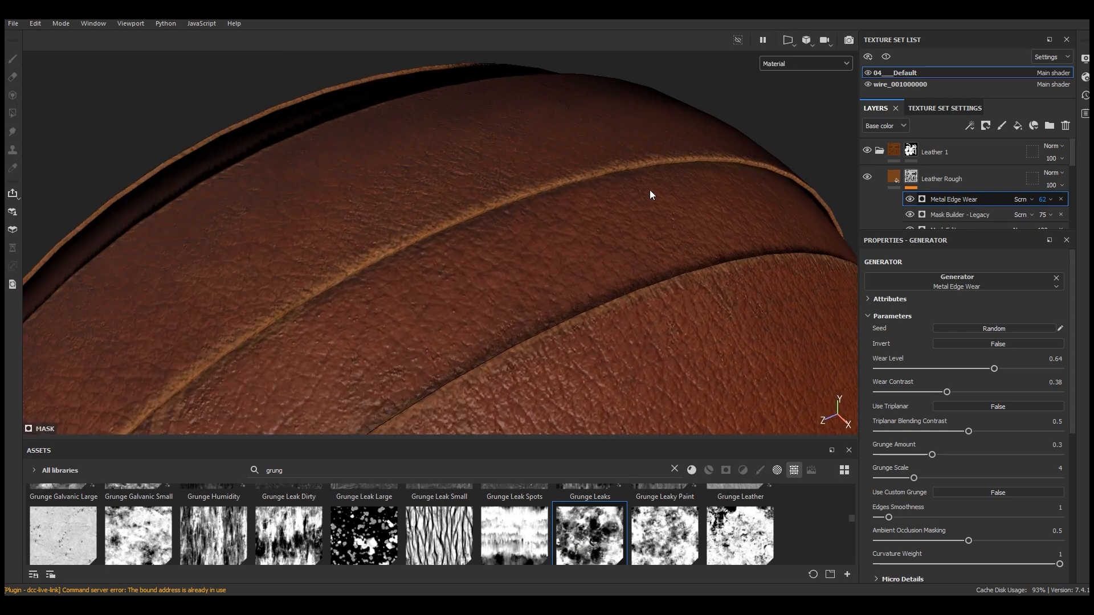
Set the Metal Edge Wear opacity to 52 and the Mask Builder opacity to 48
{"action": "left_click", "coordinate": [910, 215]}
{"action": "left_click", "coordinate": [909, 215]}
{"action": "left_click_drag", "start_coordinate": [1065, 218], "coordinate": [1060, 236]}
{"action": "left_click", "coordinate": [1050, 215]}
{"action": "scroll", "coordinate": [622, 162], "scroll_direction": "down", "scroll_amount": 5}
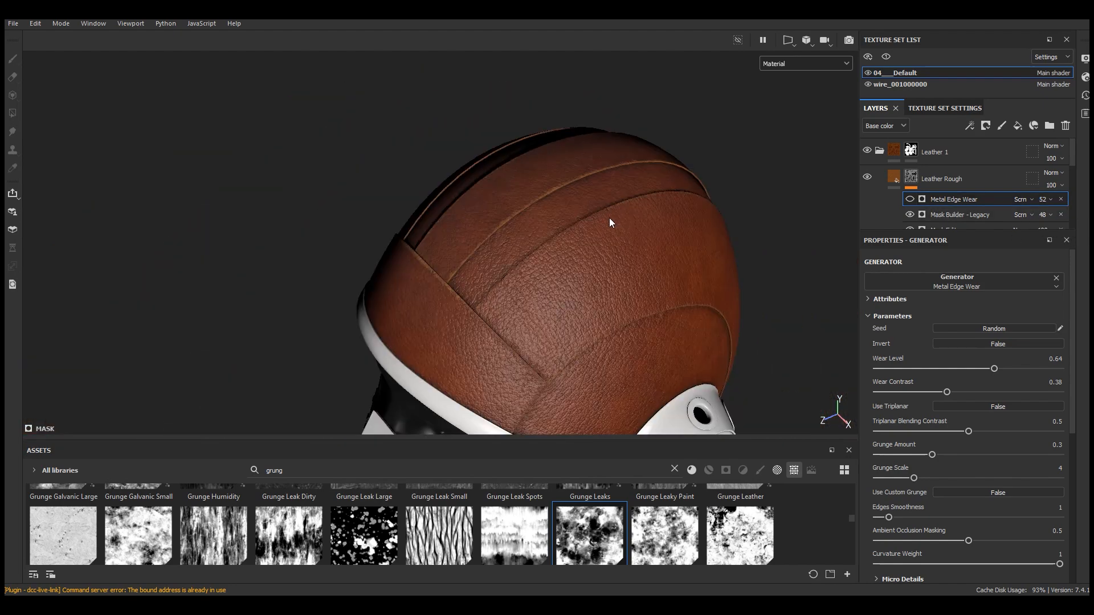
Add a Sharpen filter on top of the Leather Rough layer's mask stack
{"action": "left_click", "coordinate": [970, 126]}
{"action": "left_click", "coordinate": [1000, 209]}
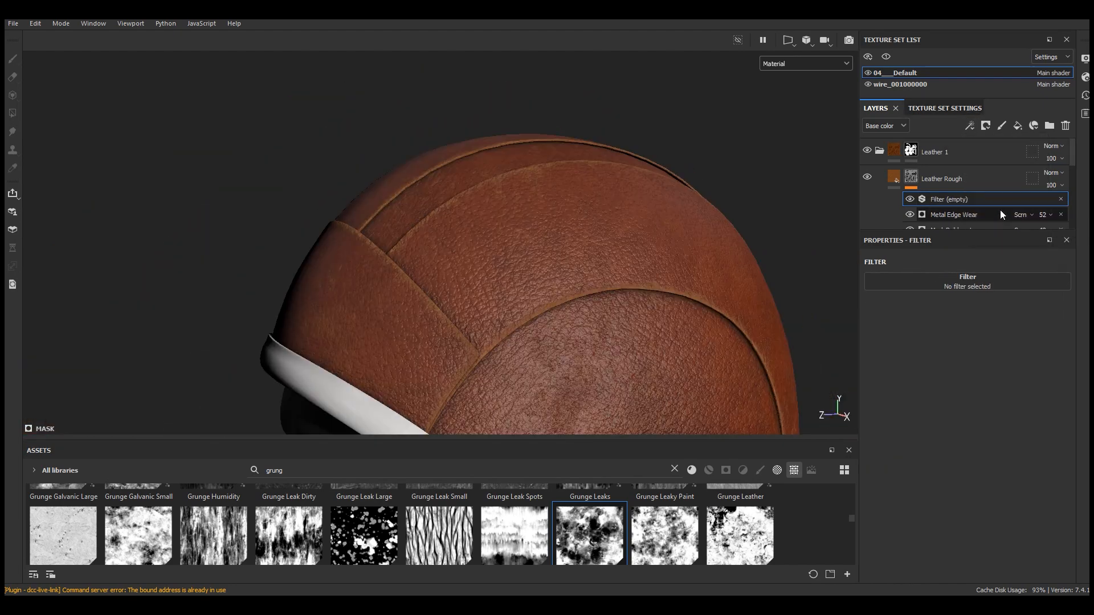
{"action": "left_click", "coordinate": [965, 286]}
{"action": "scroll", "coordinate": [1006, 370], "scroll_direction": "down", "scroll_amount": 2}
{"action": "left_click", "coordinate": [1006, 399]}
{"action": "scroll", "coordinate": [477, 204], "scroll_direction": "up", "scroll_amount": 3}
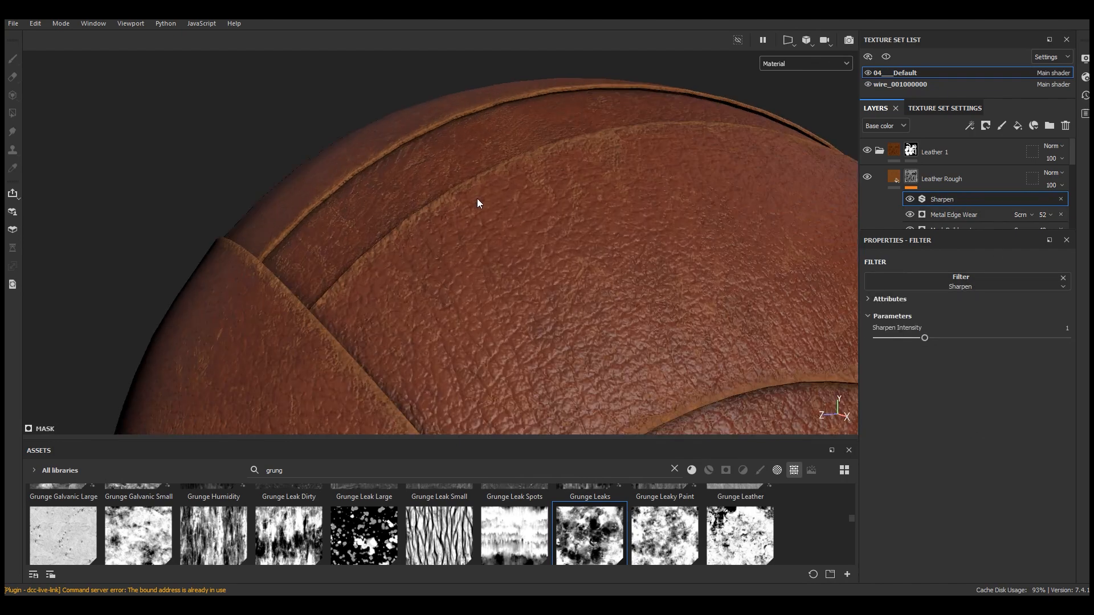
Set the Sharpen filter's intensity to 0.48
{"action": "left_click_drag", "start_coordinate": [477, 203], "coordinate": [742, 242], "text": "alt"}
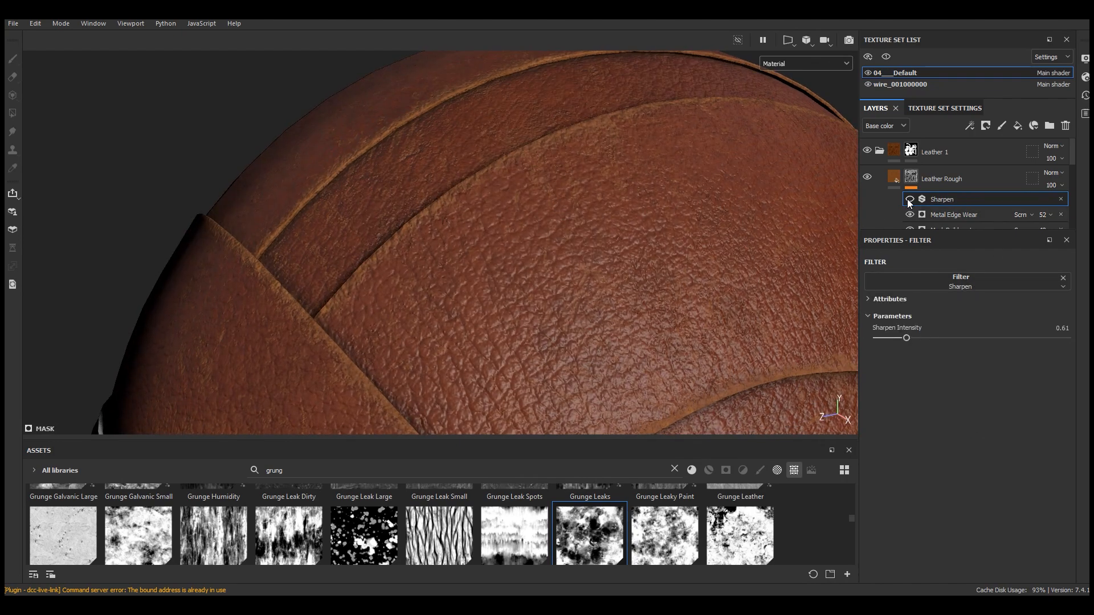
{"action": "scroll", "coordinate": [514, 201], "scroll_direction": "down", "scroll_amount": 4}
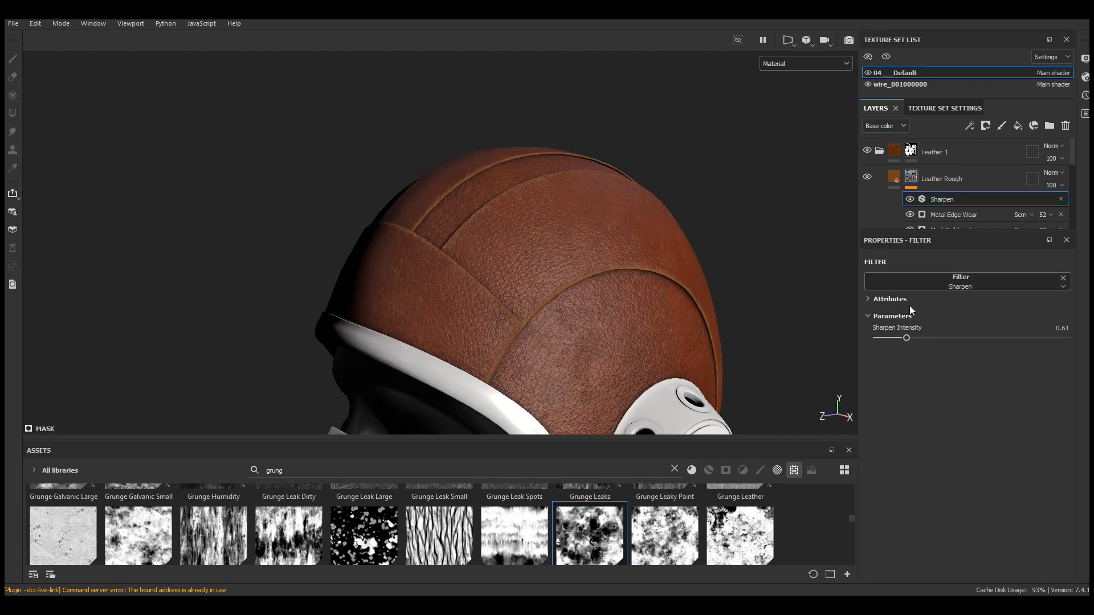
{"action": "left_click_drag", "start_coordinate": [907, 338], "coordinate": [900, 338]}
{"action": "mouse_move", "coordinate": [712, 239]}
{"action": "left_mouse_down", "text": "alt"}
{"action": "mouse_move", "coordinate": [569, 195]}
{"action": "mouse_move", "coordinate": [741, 188]}
{"action": "left_mouse_up", "text": "alt"}
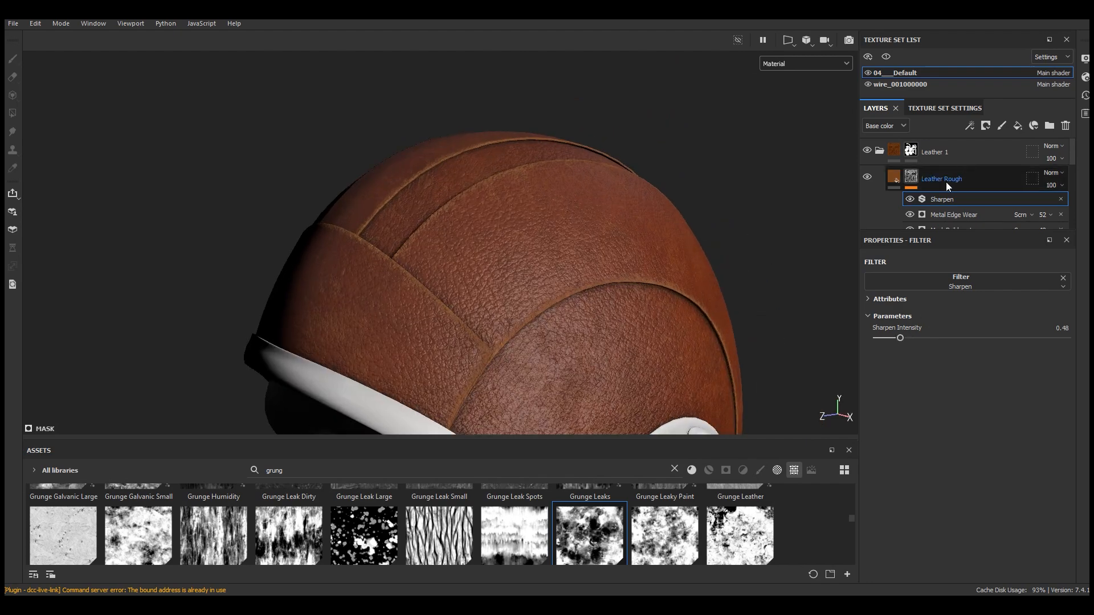
Rename the Leather Rough layer to Edge Damage
{"action": "double_click", "coordinate": [946, 180]}
{"action": "type", "text": "Edge Da"}
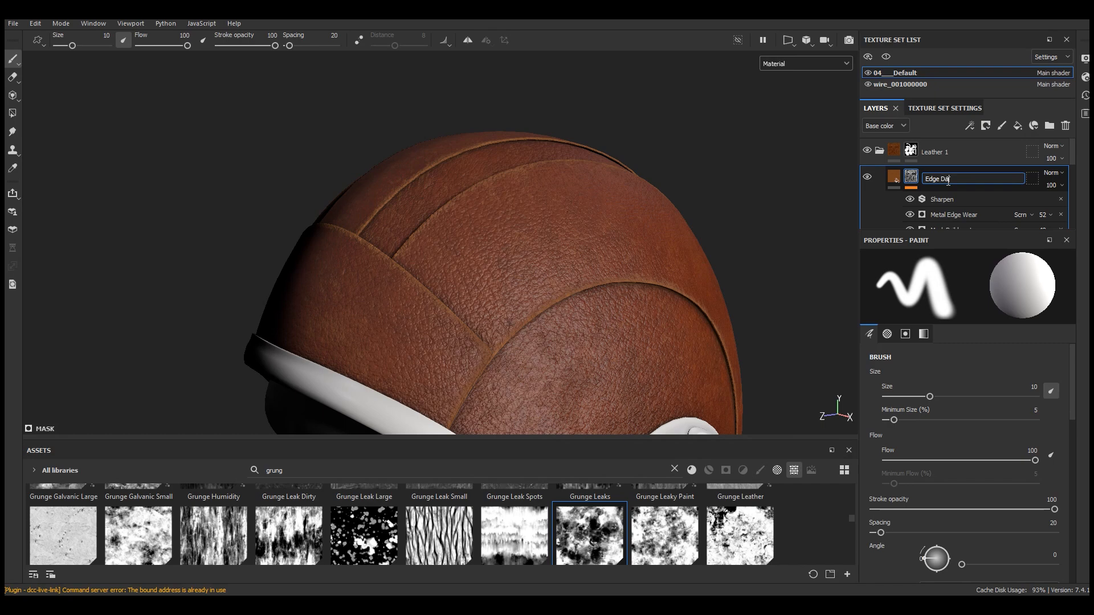
{"action": "key", "text": "Return"}
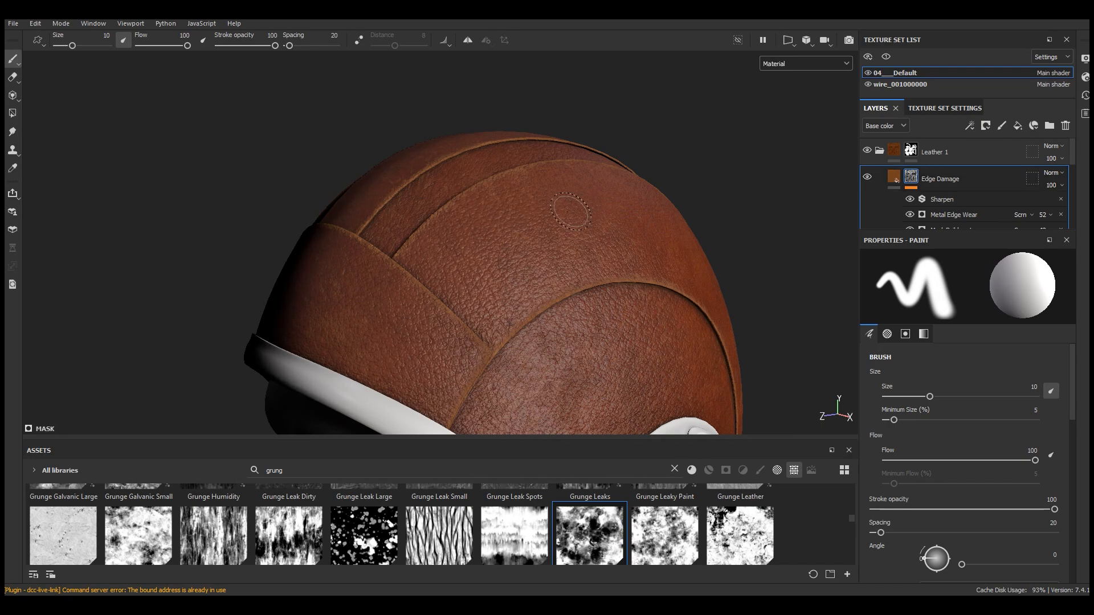
Add a fill effect above Metal Edge Wear in the mask and assign Grunge Scratches Rough as its grayscale
{"action": "left_click_drag", "start_coordinate": [955, 230], "coordinate": [957, 279]}
{"action": "left_click", "coordinate": [961, 215]}
{"action": "left_click", "coordinate": [970, 125]}
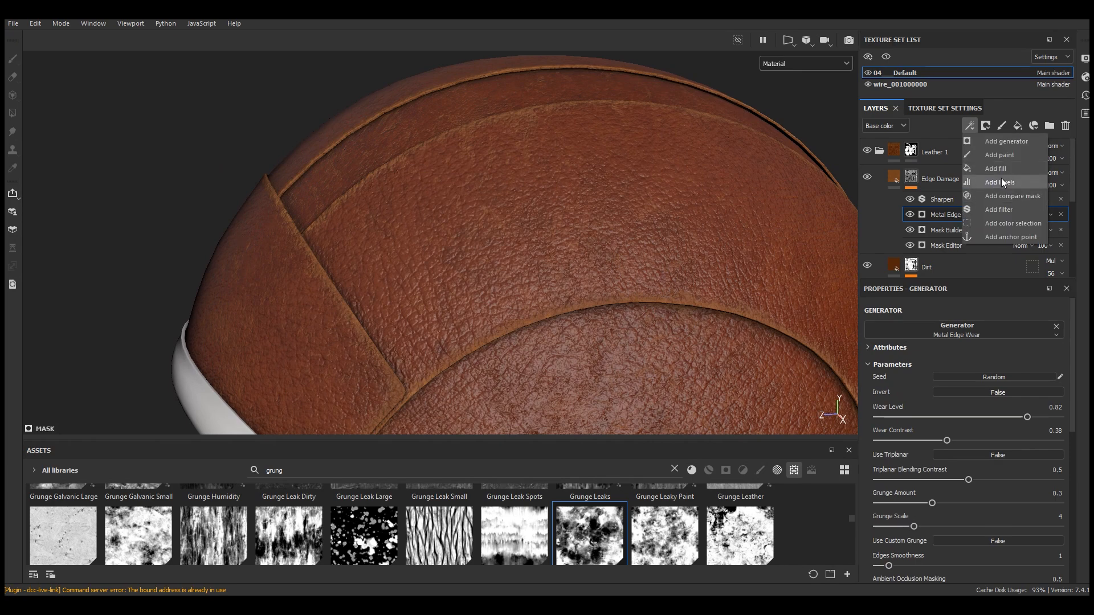
{"action": "left_click", "coordinate": [996, 169]}
{"action": "left_click_drag", "start_coordinate": [672, 438], "coordinate": [685, 270]}
{"action": "left_click_drag", "start_coordinate": [850, 429], "coordinate": [851, 477]}
{"action": "left_click_drag", "start_coordinate": [447, 456], "coordinate": [957, 505]}
{"action": "left_click_drag", "start_coordinate": [635, 269], "coordinate": [638, 438]}
{"action": "scroll", "coordinate": [508, 136], "scroll_direction": "down", "scroll_amount": 2}
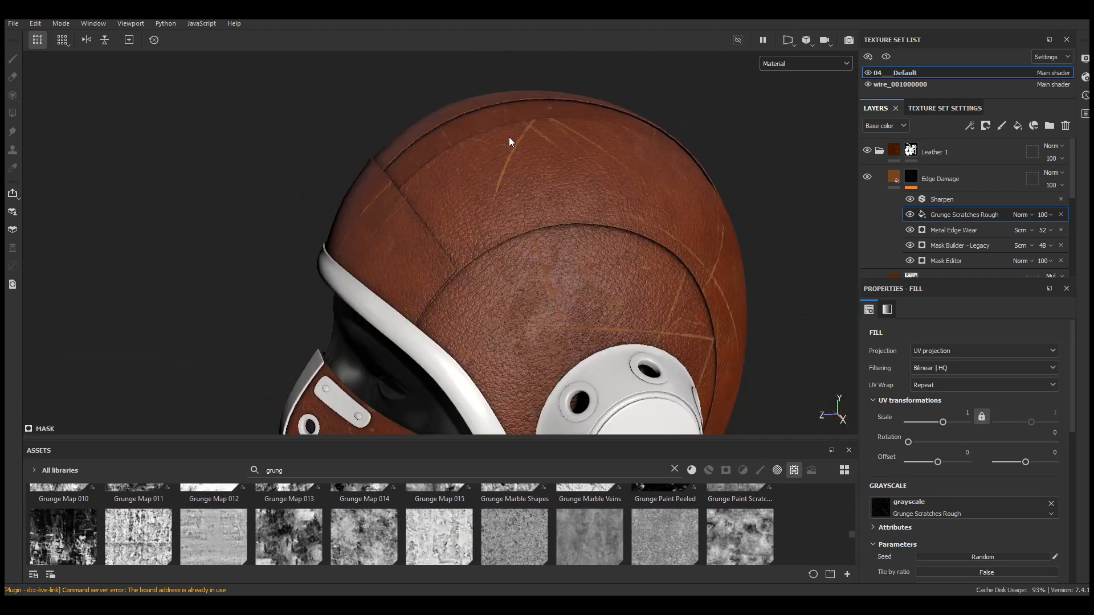
Switch the scratches fill's projection to Tri-planar projection
{"action": "left_click", "coordinate": [948, 350]}
{"action": "left_click", "coordinate": [946, 382]}
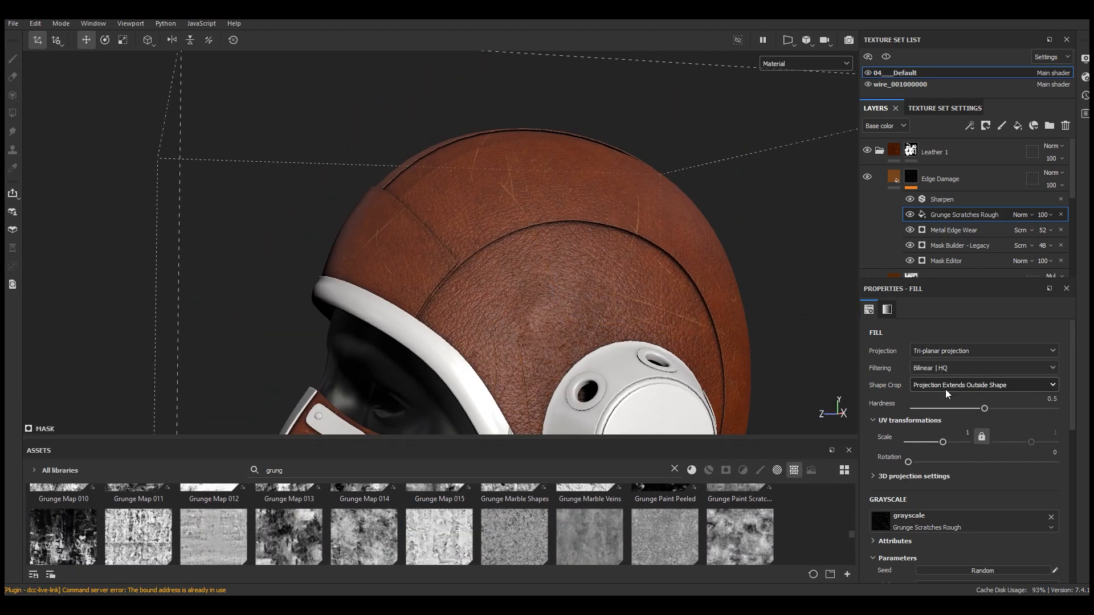
{"action": "scroll", "coordinate": [571, 231], "scroll_direction": "up", "scroll_amount": 2}
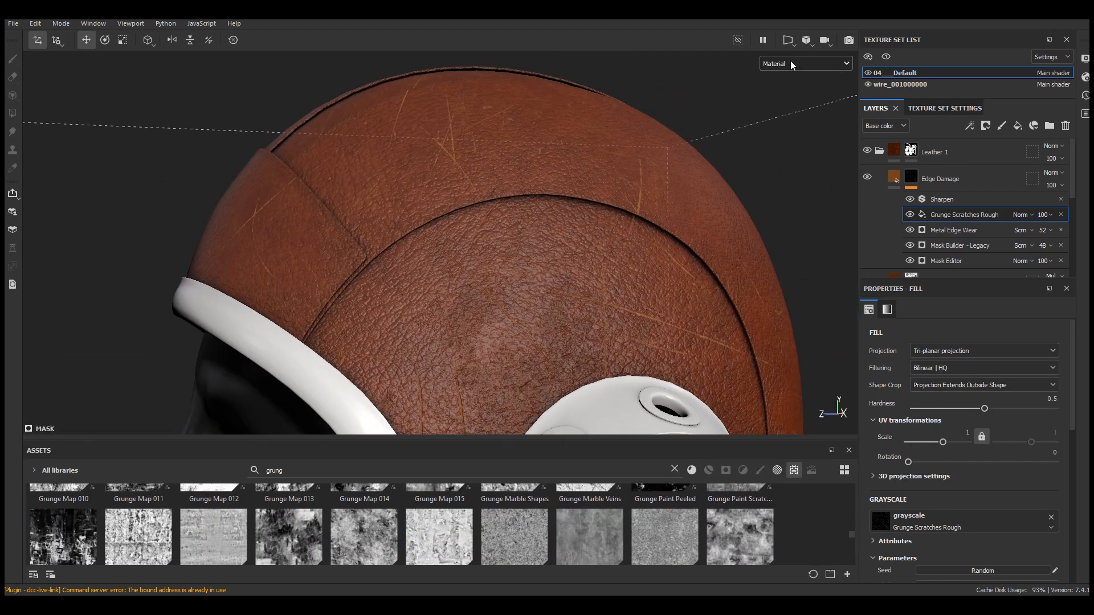
Inspect the mask in the Mask viewport mode, then return to the Material view
{"action": "left_click", "coordinate": [791, 60]}
{"action": "left_click", "coordinate": [779, 180]}
{"action": "scroll", "coordinate": [779, 180], "scroll_direction": "down", "scroll_amount": 1}
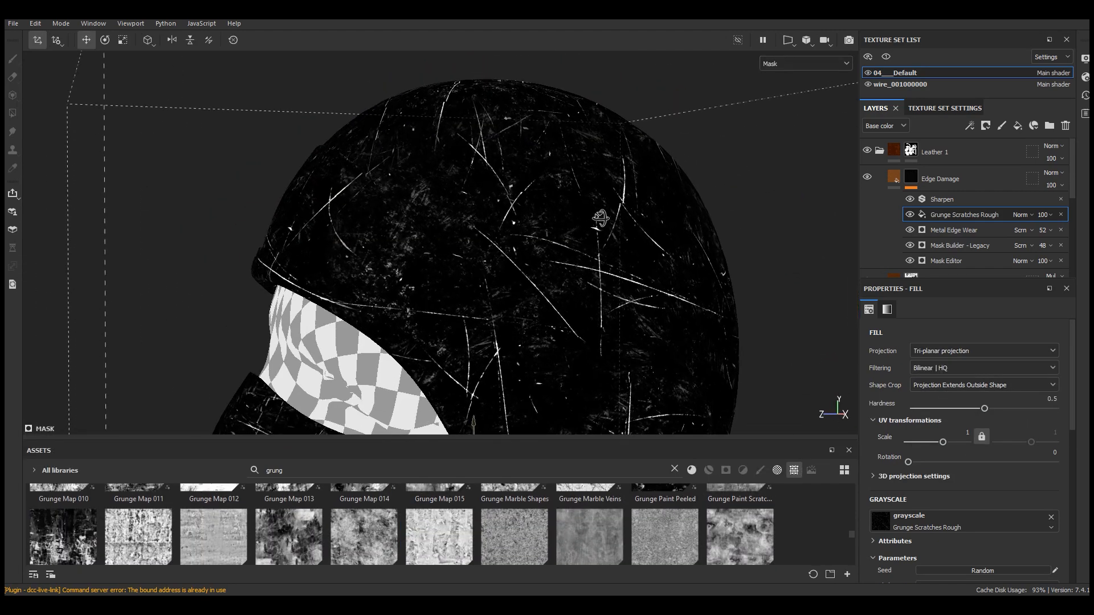
{"action": "scroll", "coordinate": [1072, 400], "scroll_direction": "down", "scroll_amount": 1}
{"action": "left_click_drag", "start_coordinate": [1073, 400], "coordinate": [1004, 510]}
{"action": "left_click_drag", "start_coordinate": [973, 478], "coordinate": [996, 480]}
{"action": "left_click", "coordinate": [806, 63]}
{"action": "left_click", "coordinate": [784, 84]}
Set the scratches fill's scale to 2
{"action": "scroll", "coordinate": [522, 181], "scroll_direction": "up", "scroll_amount": 3}
{"action": "scroll", "coordinate": [959, 490], "scroll_direction": "up", "scroll_amount": 5}
{"action": "left_click", "coordinate": [966, 434]}
{"action": "type", "text": "2"}
{"action": "key", "text": "Return"}
{"action": "scroll", "coordinate": [747, 293], "scroll_direction": "down", "scroll_amount": 4}
{"action": "mouse_move", "coordinate": [747, 292]}
{"action": "left_mouse_down", "text": "alt"}
{"action": "mouse_move", "coordinate": [772, 330]}
{"action": "mouse_move", "coordinate": [626, 286]}
{"action": "mouse_move", "coordinate": [737, 302]}
{"action": "mouse_move", "coordinate": [728, 294]}
{"action": "left_mouse_up", "text": "alt"}
{"action": "scroll", "coordinate": [626, 257], "scroll_direction": "up", "scroll_amount": 5}
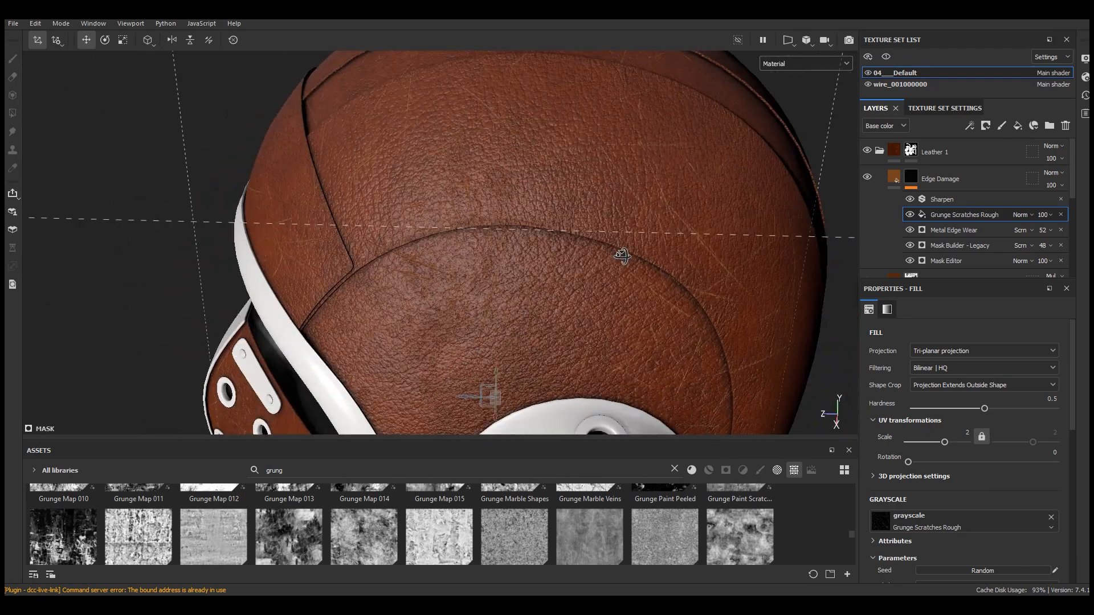
Set the scratches fill's blend mode to Screen
{"action": "left_click_drag", "start_coordinate": [626, 256], "coordinate": [573, 227], "text": "alt"}
{"action": "scroll", "coordinate": [1021, 463], "scroll_direction": "down", "scroll_amount": 3}
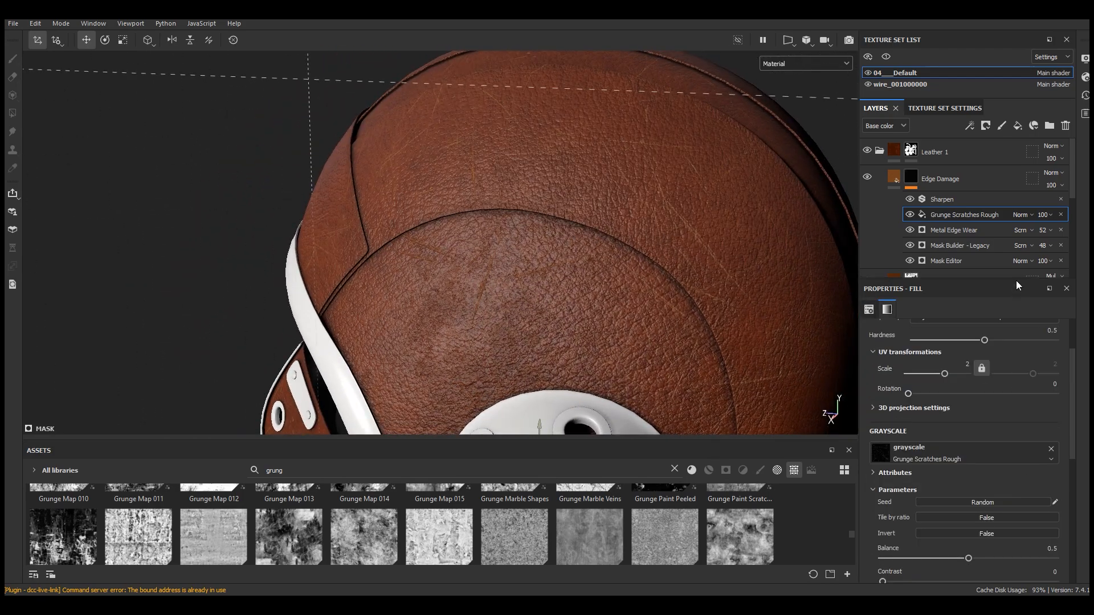
{"action": "left_click", "coordinate": [1021, 215]}
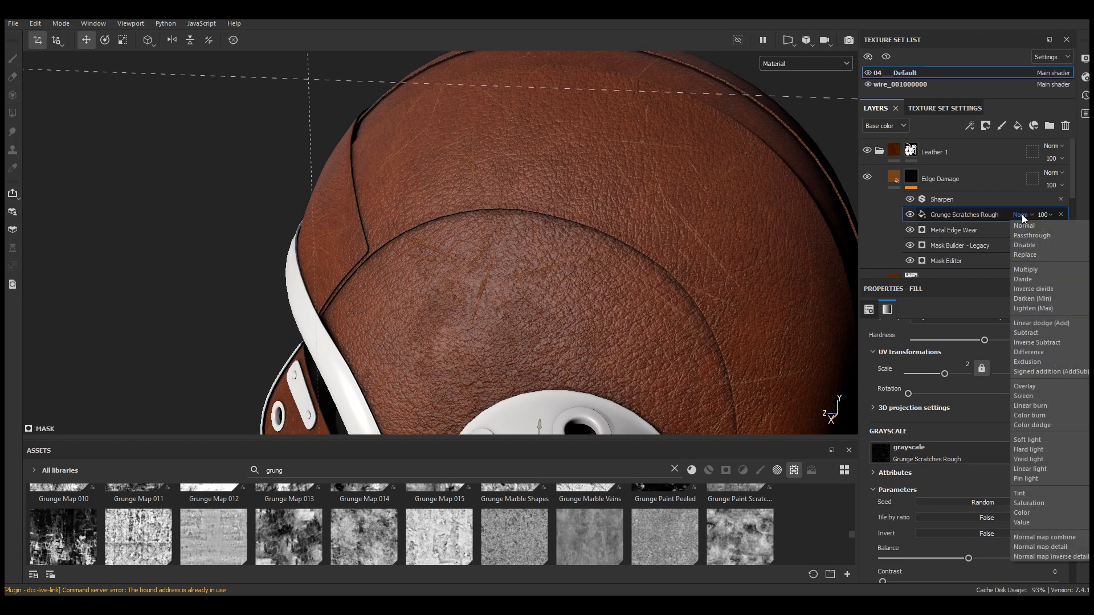
{"action": "left_click", "coordinate": [1025, 395]}
Set the scratch grunge's Balance to 0.39 and Contrast to 0.37
{"action": "left_click_drag", "start_coordinate": [627, 228], "coordinate": [803, 257], "text": "alt"}
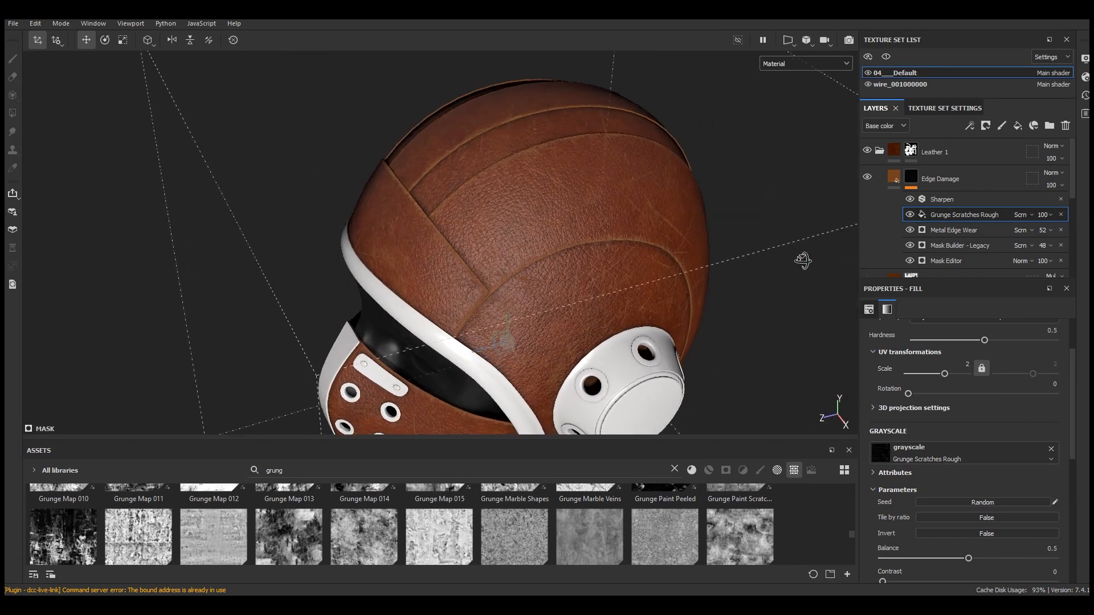
{"action": "scroll", "coordinate": [674, 202], "scroll_direction": "up", "scroll_amount": 5}
{"action": "scroll", "coordinate": [1076, 444], "scroll_direction": "down", "scroll_amount": 1}
{"action": "scroll", "coordinate": [1008, 448], "scroll_direction": "down", "scroll_amount": 3}
{"action": "left_click", "coordinate": [928, 432]}
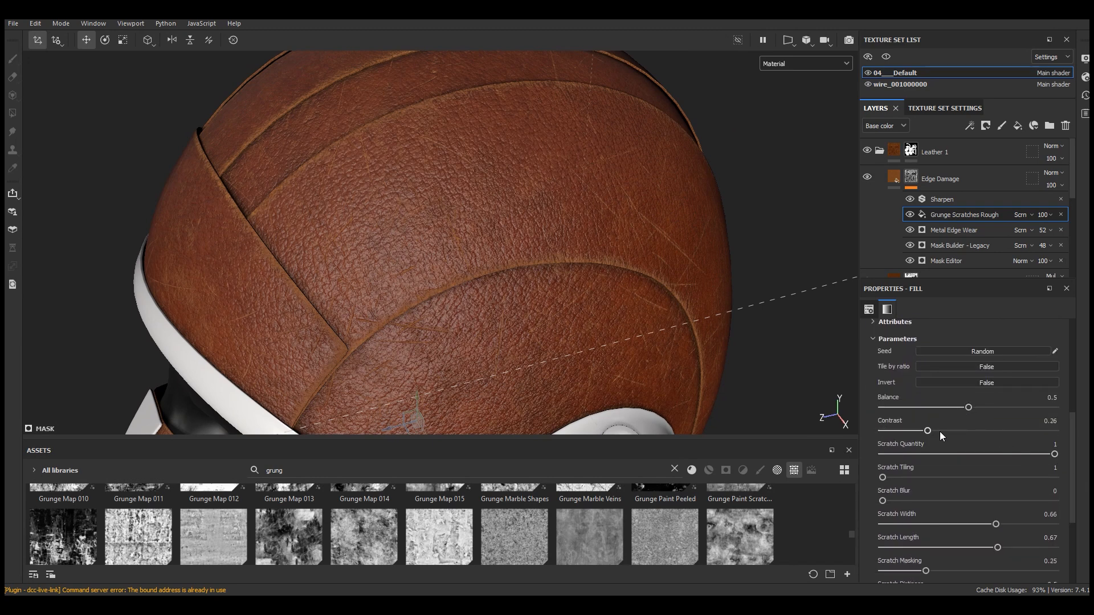
{"action": "left_click_drag", "start_coordinate": [972, 406], "coordinate": [949, 407]}
Set the scratches fill's opacity to 61
{"action": "left_click", "coordinate": [1042, 214]}
{"action": "left_click_drag", "start_coordinate": [1085, 237], "coordinate": [1069, 237]}
{"action": "left_click_drag", "start_coordinate": [712, 243], "coordinate": [712, 171], "text": "alt"}
Preview the Edge Damage mask in Mask view and return to Material view
{"action": "left_click", "coordinate": [803, 63]}
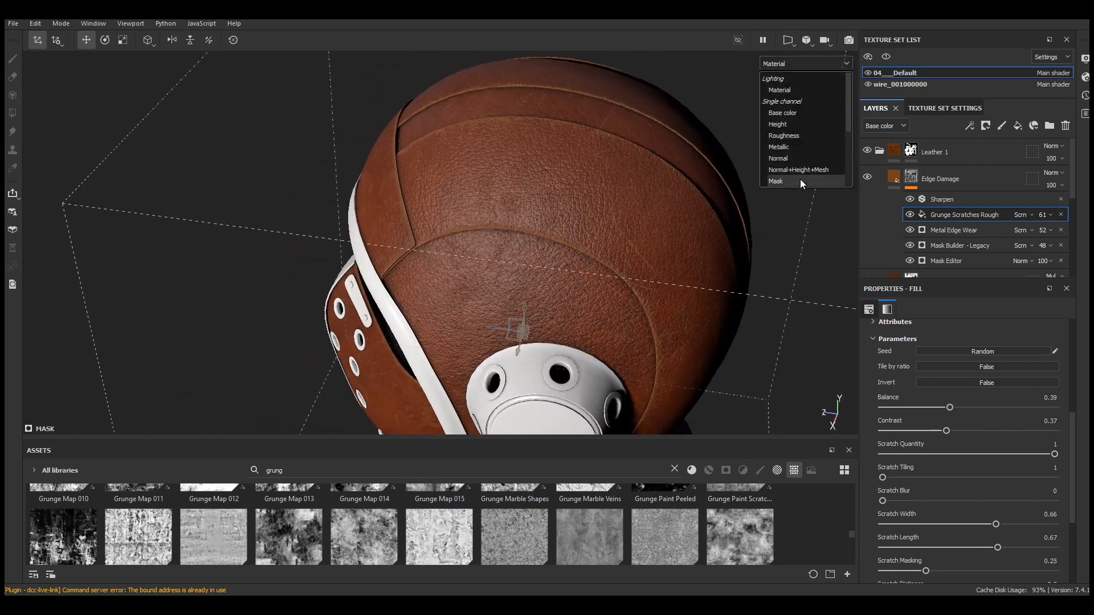
{"action": "left_click", "coordinate": [801, 186]}
{"action": "left_click", "coordinate": [805, 63]}
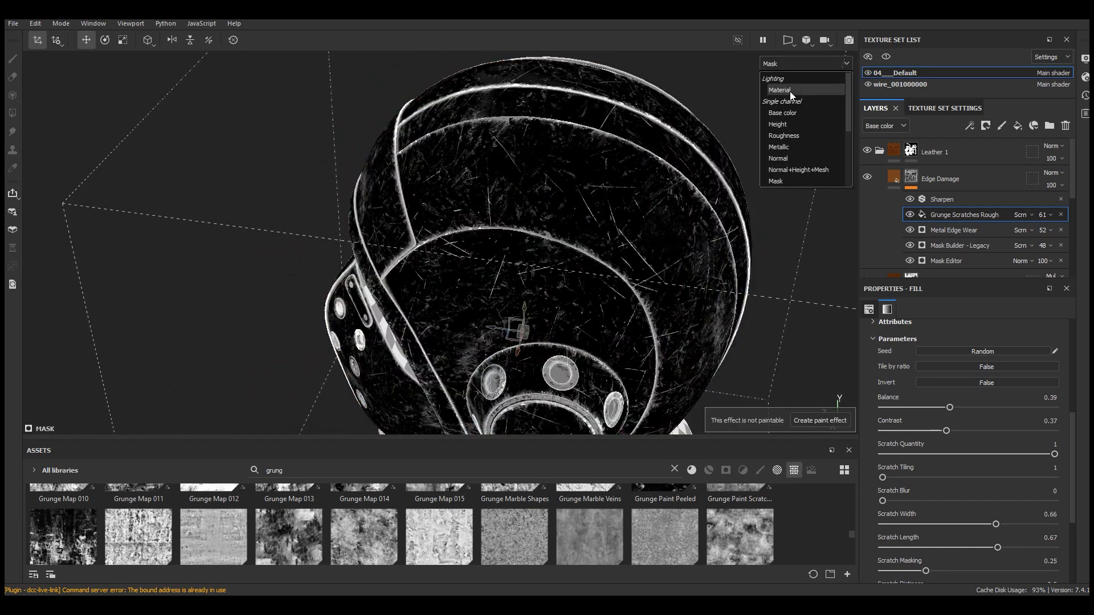
{"action": "left_click", "coordinate": [790, 85]}
Toggle the scratches fill's visibility to compare the helmet with and without scratches
{"action": "key", "text": "f"}
{"action": "scroll", "coordinate": [503, 200], "scroll_direction": "up", "scroll_amount": 10}
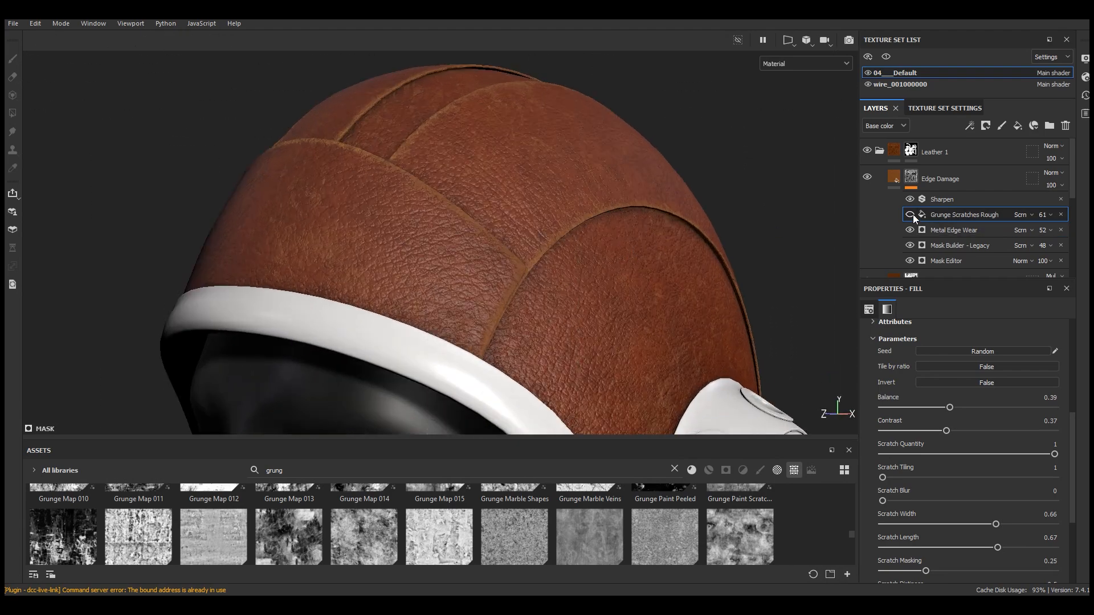
{"action": "left_click", "coordinate": [913, 214]}
{"action": "left_click", "coordinate": [913, 215]}
{"action": "left_click", "coordinate": [913, 215]}
{"action": "key", "text": "f"}
{"action": "left_click_drag", "start_coordinate": [672, 210], "coordinate": [533, 213], "text": "alt"}
{"action": "scroll", "coordinate": [576, 204], "scroll_direction": "up", "scroll_amount": 7}
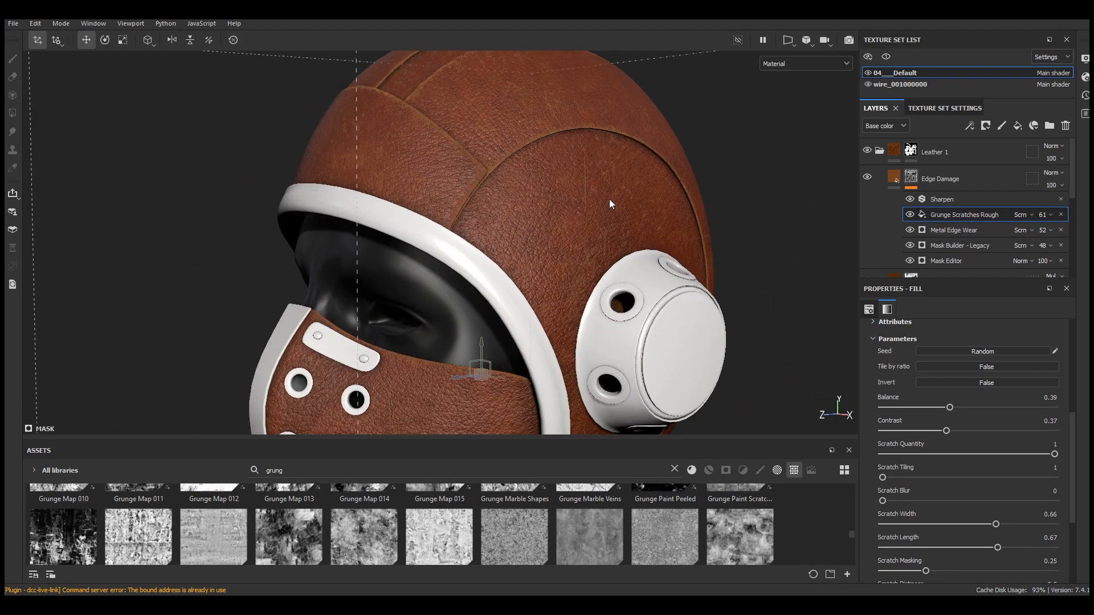
{"action": "left_click", "coordinate": [911, 215]}
{"action": "left_click", "coordinate": [912, 216]}
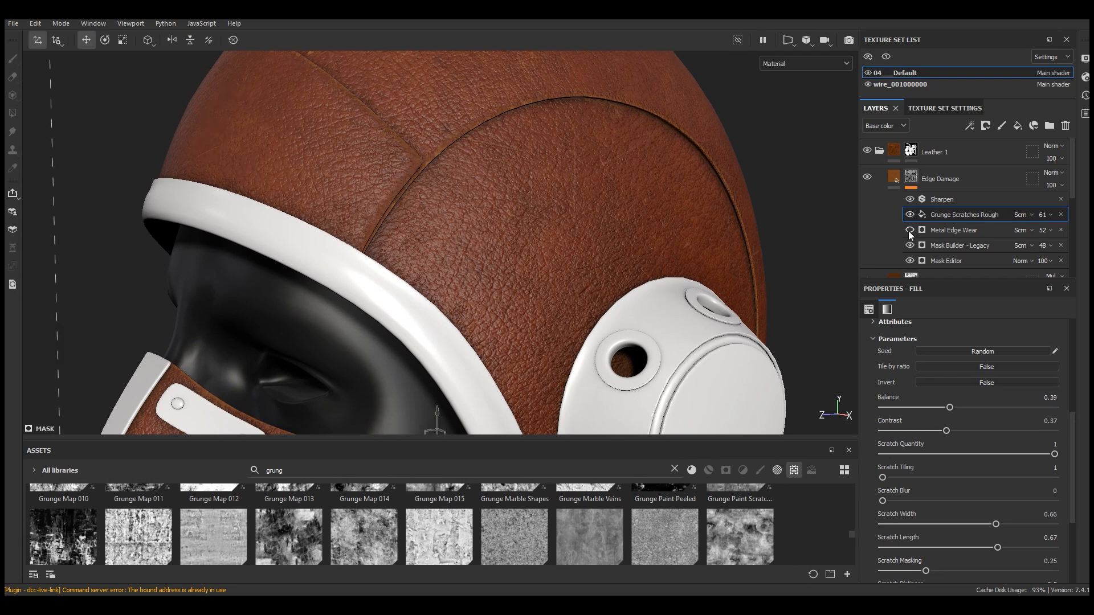
Set Metal Edge Wear's Wear Contrast to 0.59 and its opacity to 42
{"action": "left_click", "coordinate": [949, 231]}
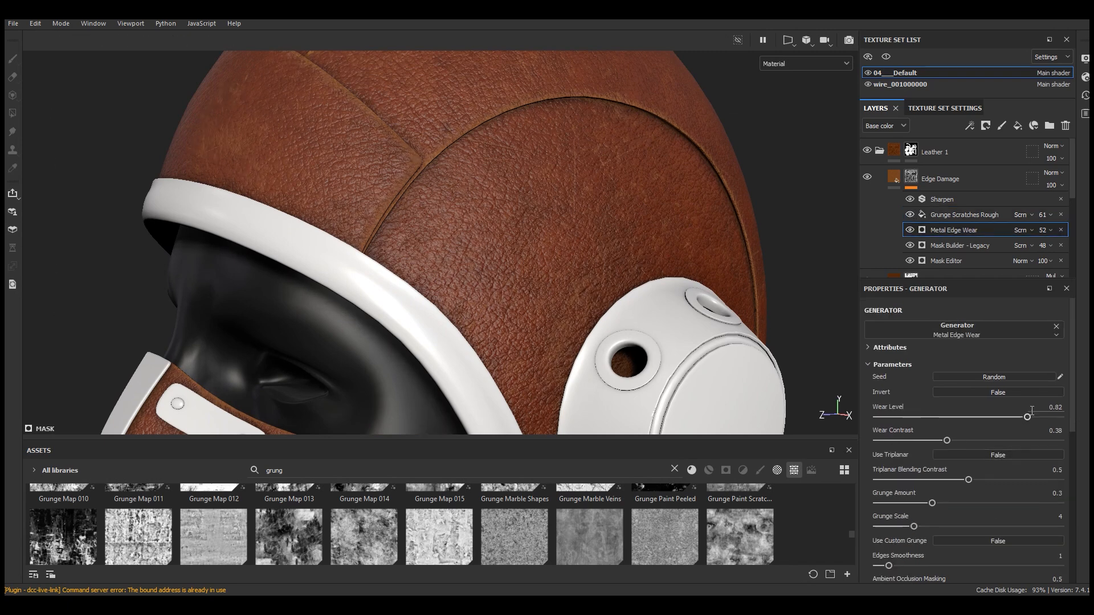
{"action": "left_click", "coordinate": [986, 440]}
{"action": "left_click", "coordinate": [1051, 231]}
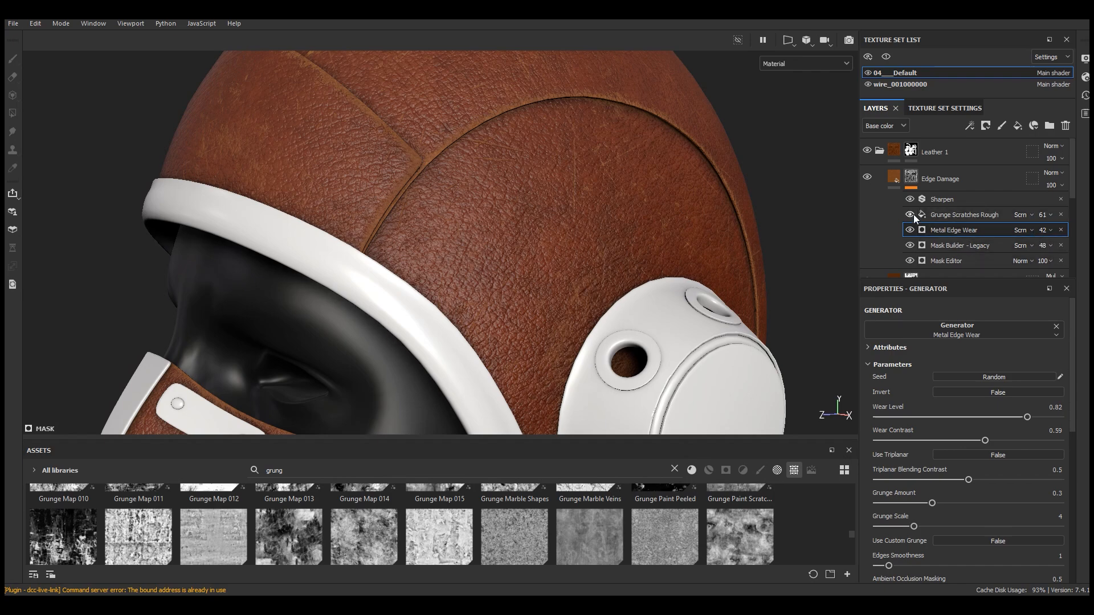
Set the scratches fill's opacity to 42
{"action": "left_click", "coordinate": [1047, 216]}
{"action": "left_click_drag", "start_coordinate": [1069, 234], "coordinate": [1060, 235]}
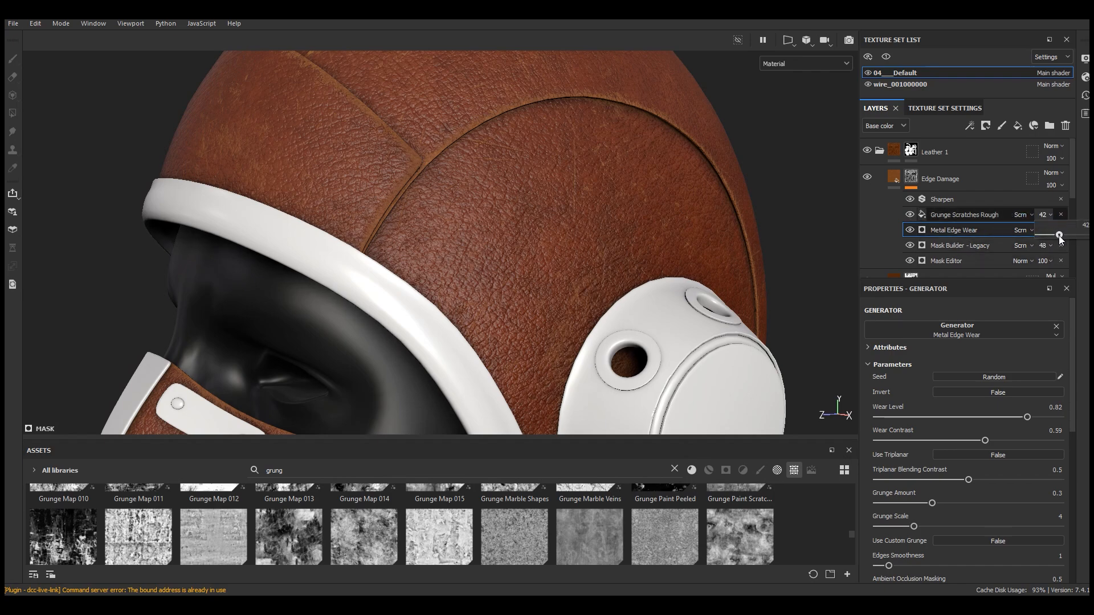
{"action": "left_click", "coordinate": [972, 216]}
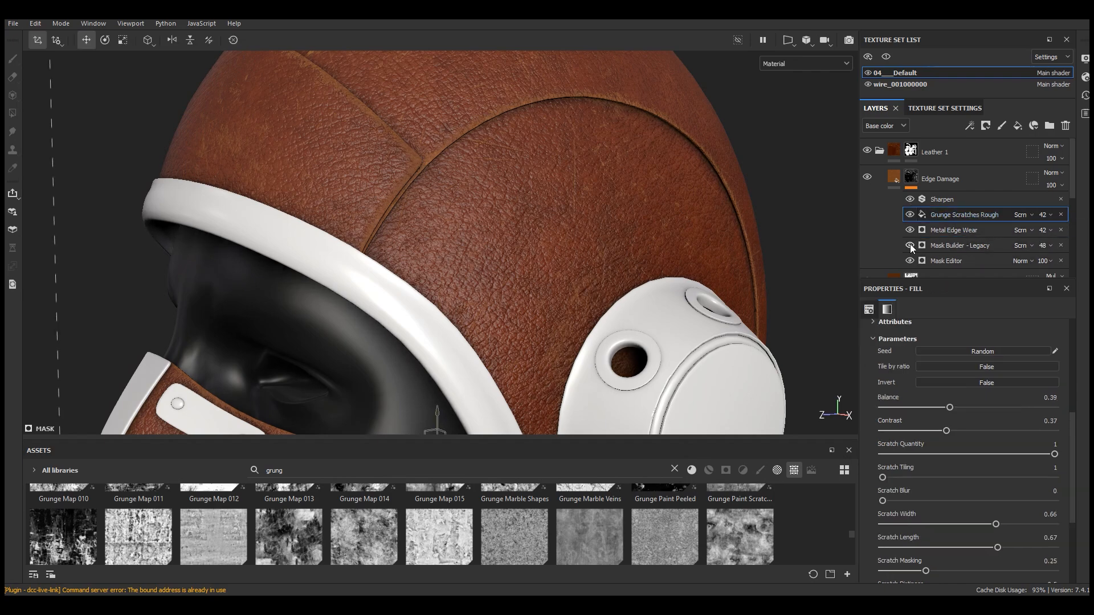
Examine the edge damage on the helmet from several angles
{"action": "scroll", "coordinate": [596, 210], "scroll_direction": "down", "scroll_amount": 8}
{"action": "left_click_drag", "start_coordinate": [596, 210], "coordinate": [581, 167], "text": "alt"}
{"action": "scroll", "coordinate": [581, 168], "scroll_direction": "up", "scroll_amount": 6}
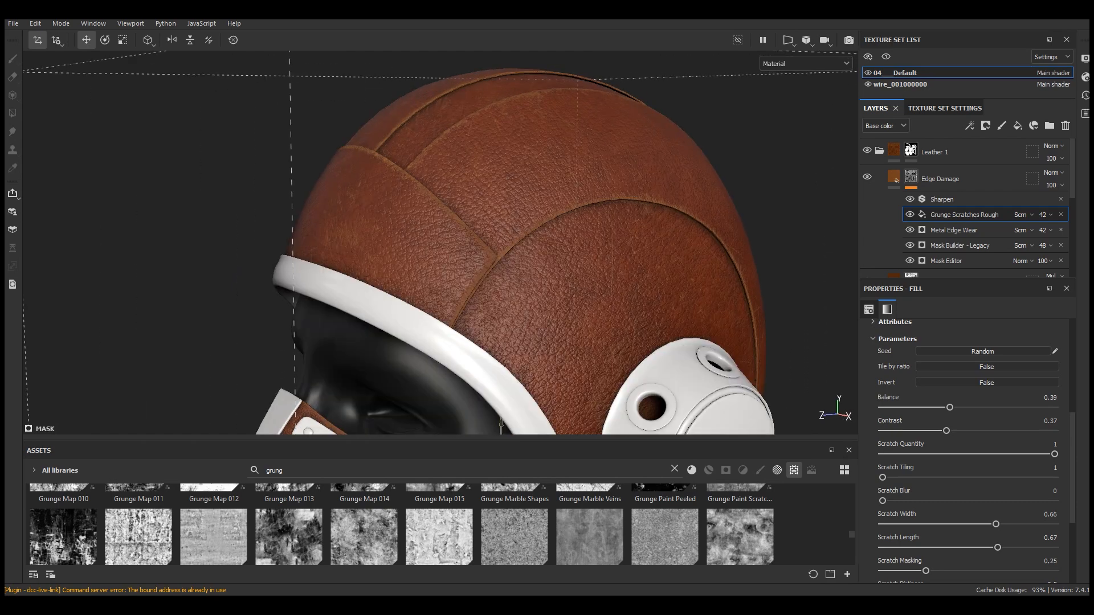
{"action": "scroll", "coordinate": [540, 250], "scroll_direction": "down", "scroll_amount": 4}
{"action": "scroll", "coordinate": [544, 251], "scroll_direction": "up", "scroll_amount": 8}
{"action": "left_click_drag", "start_coordinate": [579, 245], "coordinate": [591, 210], "text": "alt"}
{"action": "scroll", "coordinate": [591, 210], "scroll_direction": "down", "scroll_amount": 6}
{"action": "left_click_drag", "start_coordinate": [514, 182], "coordinate": [624, 282], "text": "alt"}
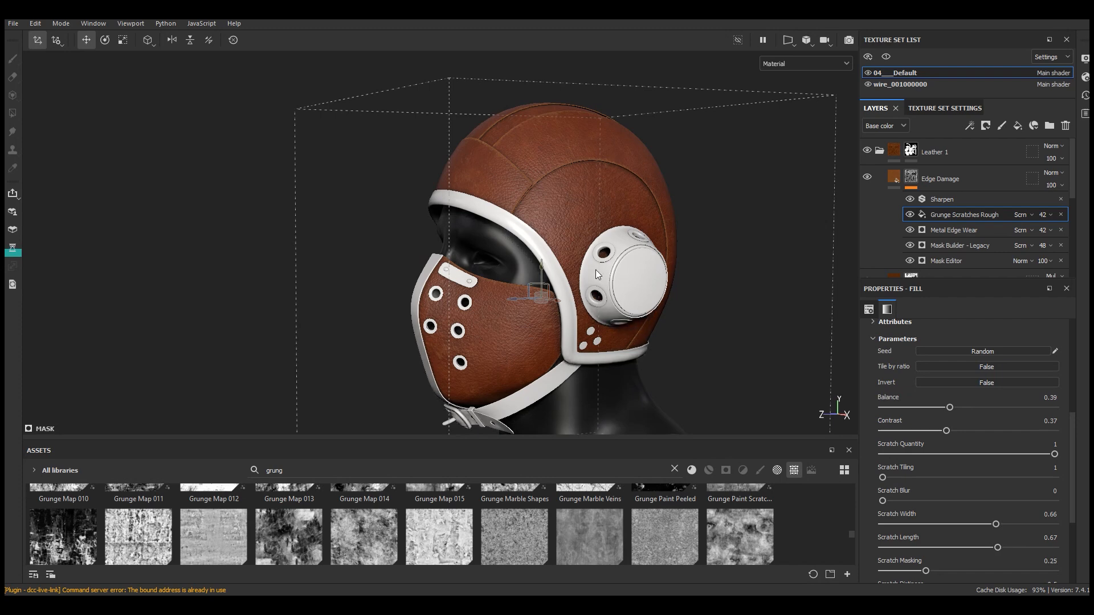
Collapse the Edge Damage layer and the Leather 1 folder
{"action": "left_click", "coordinate": [909, 177]}
{"action": "left_click", "coordinate": [883, 154]}
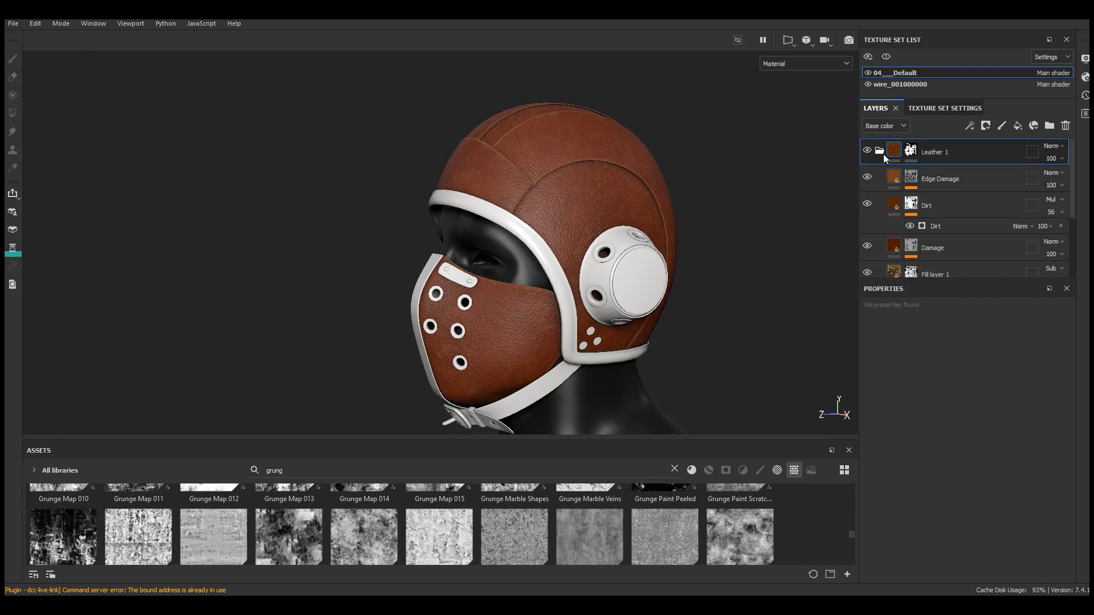
{"action": "left_click", "coordinate": [884, 153]}
{"action": "scroll", "coordinate": [566, 193], "scroll_direction": "up", "scroll_amount": 5}
{"action": "left_click_drag", "start_coordinate": [565, 193], "coordinate": [587, 203], "text": "alt"}
{"action": "scroll", "coordinate": [563, 190], "scroll_direction": "down", "scroll_amount": 3}
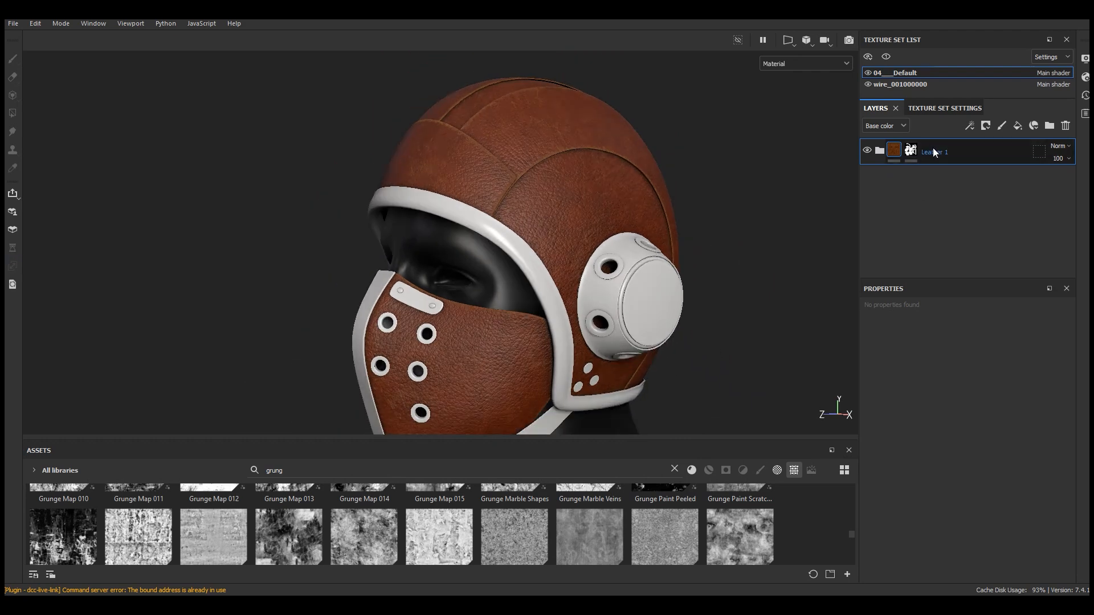
Copy and paste the Leather 1 folder to duplicate it
{"action": "right_click", "coordinate": [937, 158]}
{"action": "left_click", "coordinate": [968, 220]}
{"action": "right_click", "coordinate": [939, 161]}
{"action": "left_click", "coordinate": [972, 234]}
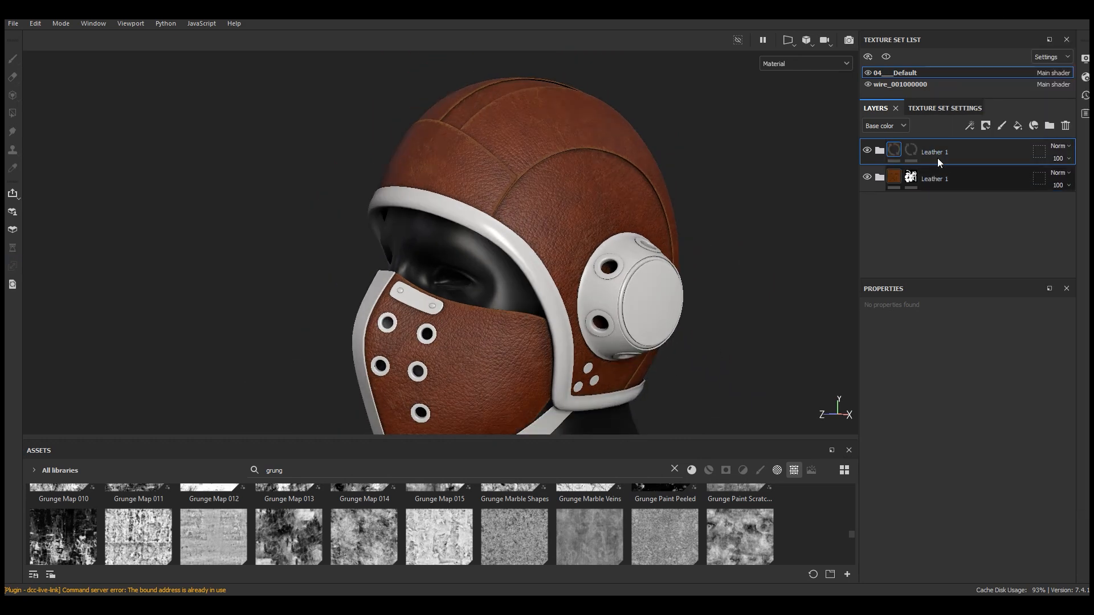
Rename the duplicated folder to Leather 2
{"action": "double_click", "coordinate": [944, 152]}
{"action": "double_click", "coordinate": [963, 152]}
{"action": "type", "text": "2"}
{"action": "key", "text": "Return"}
Replace the Leather 2 folder's mask with a new black mask
{"action": "right_click", "coordinate": [910, 152]}
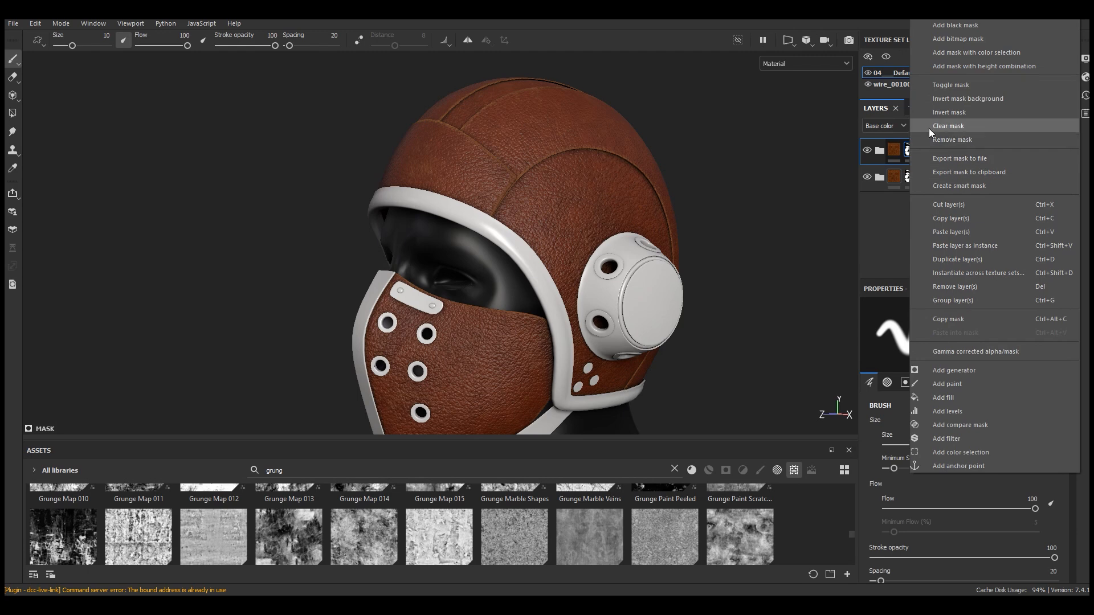
{"action": "left_click", "coordinate": [960, 140]}
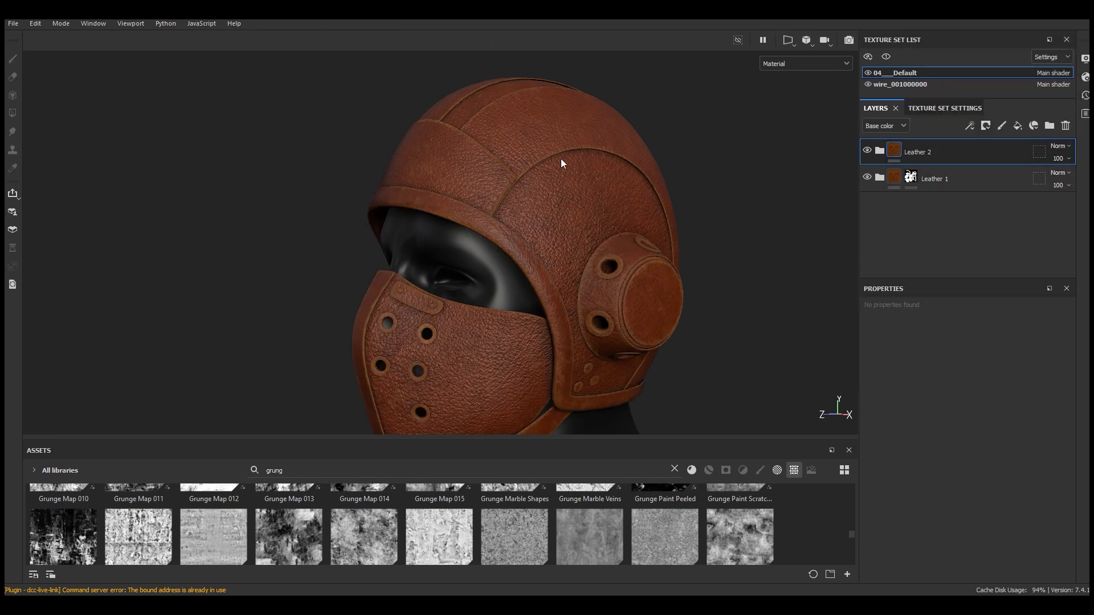
{"action": "scroll", "coordinate": [561, 163], "scroll_direction": "up", "scroll_amount": 2}
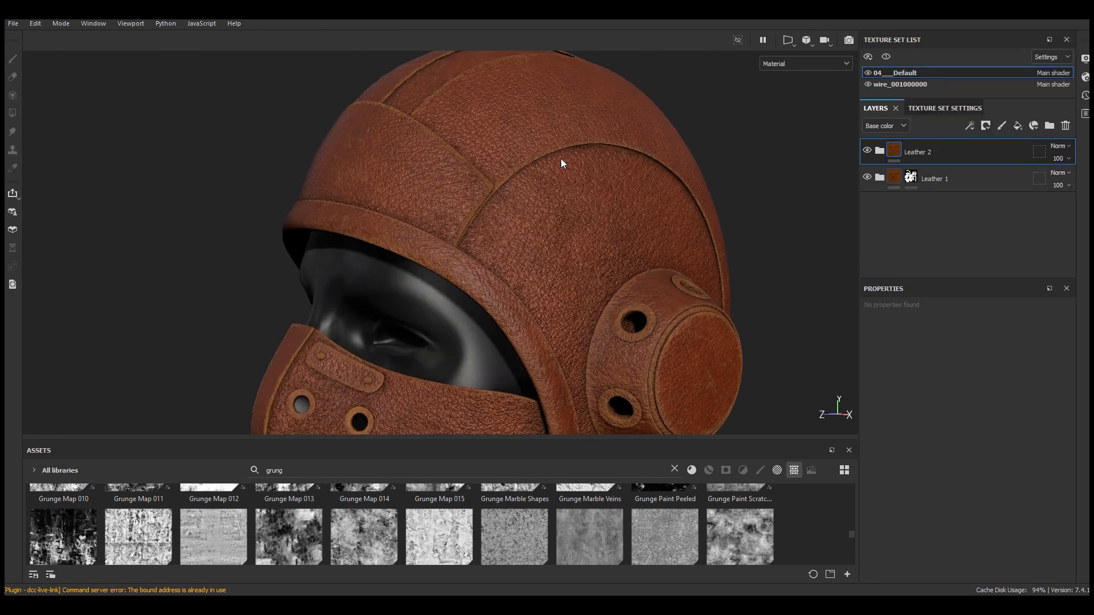
{"action": "left_click", "coordinate": [986, 126]}
{"action": "left_click", "coordinate": [997, 155]}
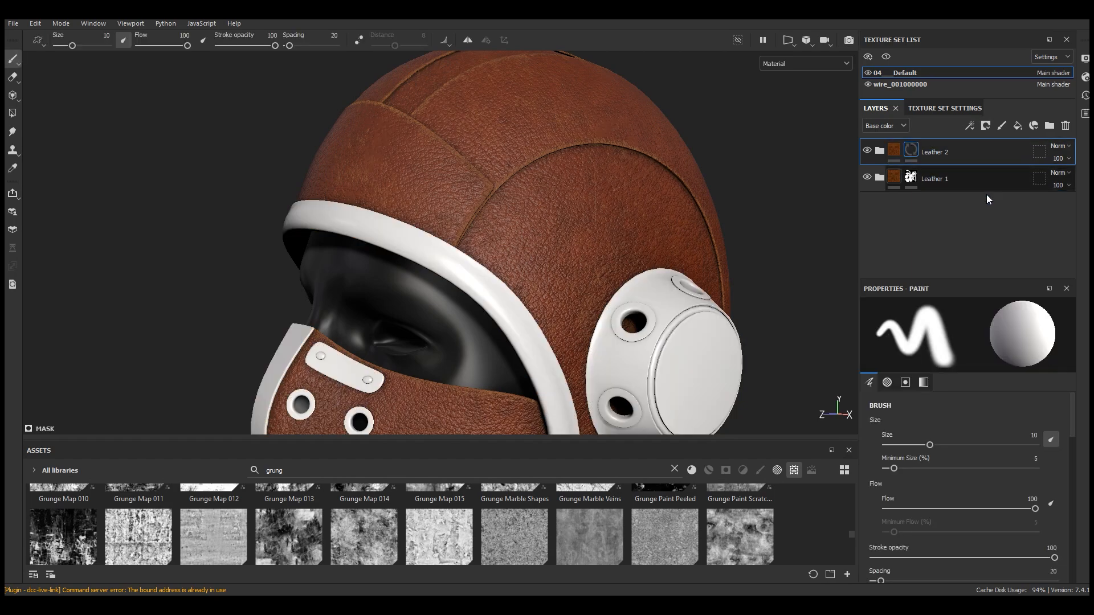
Hide Leather 1 and use Polygon Fill in mesh mode to fill the near ear cap into Leather 2's mask
{"action": "left_click", "coordinate": [867, 178]}
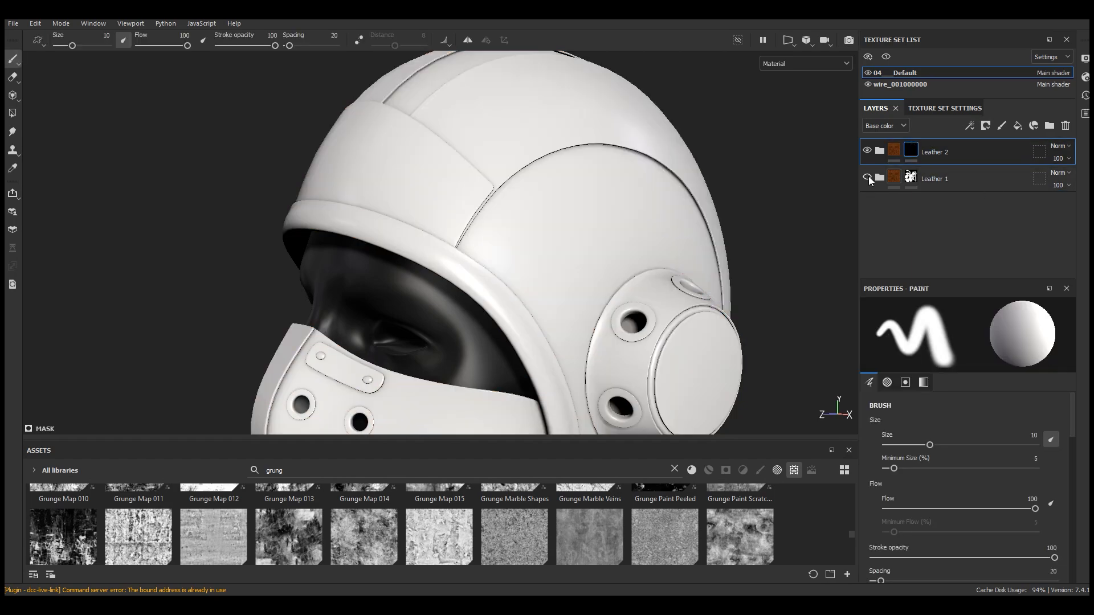
{"action": "left_click", "coordinate": [16, 117]}
{"action": "scroll", "coordinate": [631, 197], "scroll_direction": "down", "scroll_amount": 4}
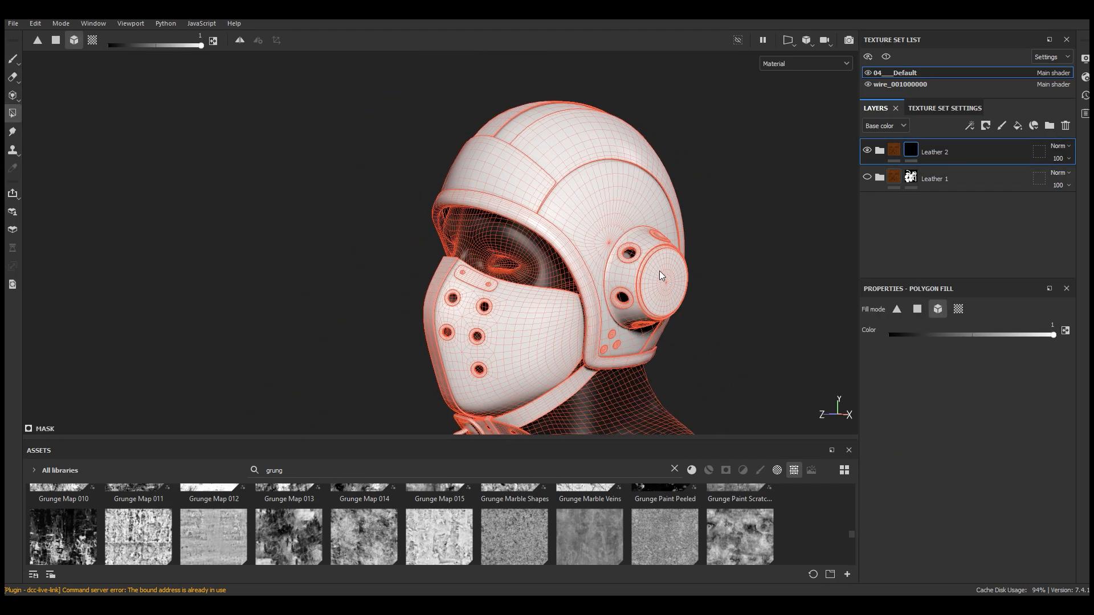
{"action": "scroll", "coordinate": [659, 273], "scroll_direction": "up", "scroll_amount": 5}
{"action": "left_click", "coordinate": [663, 287]}
{"action": "scroll", "coordinate": [663, 287], "scroll_direction": "up", "scroll_amount": 2}
{"action": "left_click", "coordinate": [529, 242]}
{"action": "left_click", "coordinate": [550, 234]}
{"action": "scroll", "coordinate": [588, 225], "scroll_direction": "down", "scroll_amount": 5}
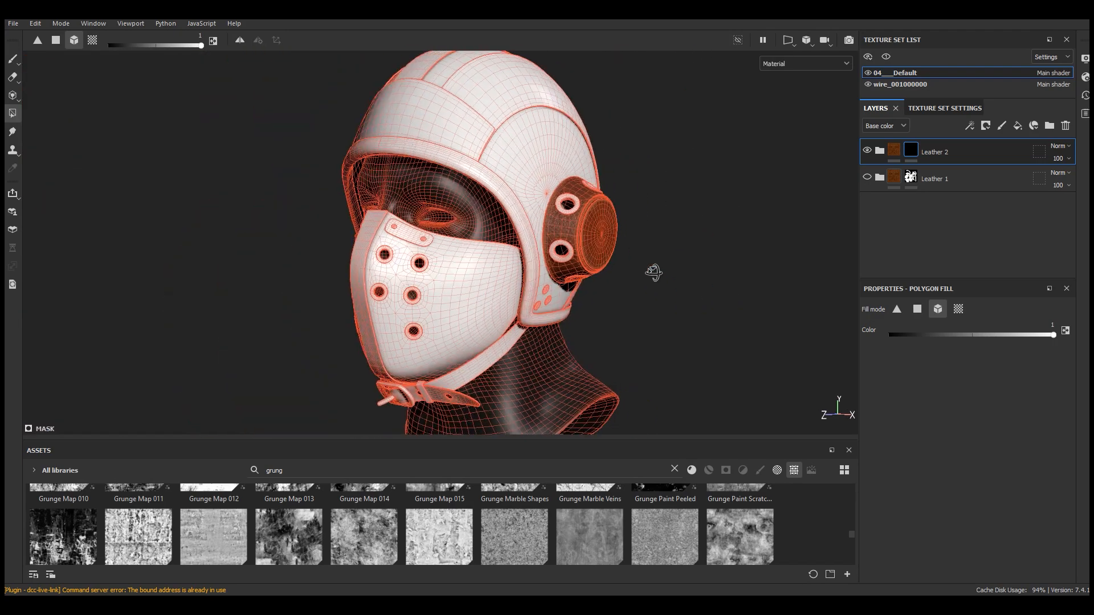
Polygon-fill the opposite ear cap into Leather 2's mask
{"action": "left_click_drag", "start_coordinate": [652, 270], "coordinate": [840, 270], "text": "alt"}
{"action": "scroll", "coordinate": [307, 260], "scroll_direction": "up", "scroll_amount": 3}
{"action": "left_click", "coordinate": [295, 236]}
{"action": "left_click", "coordinate": [285, 223]}
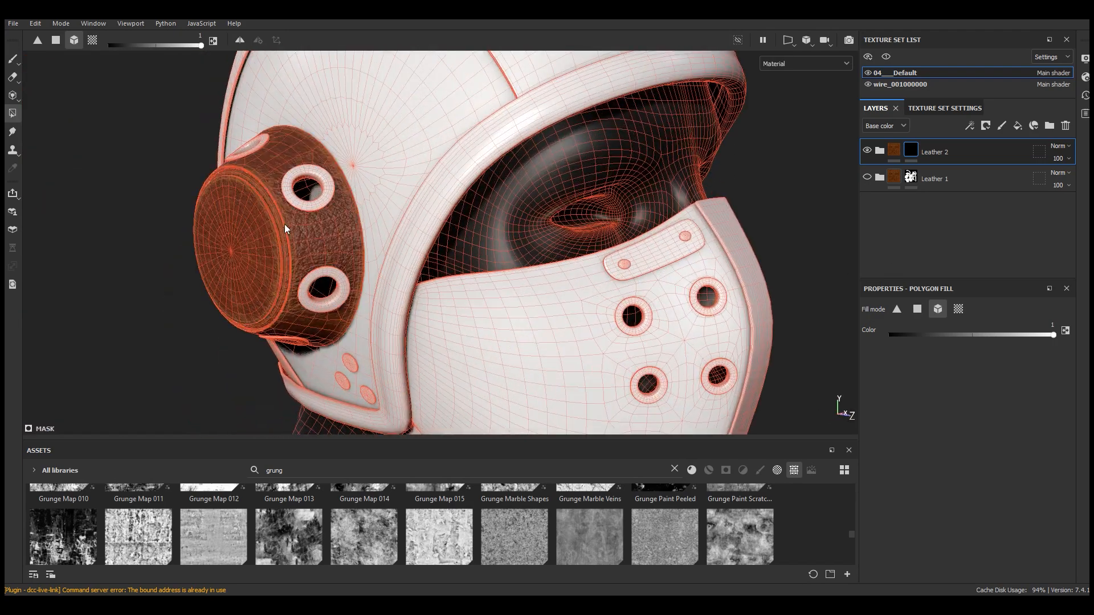
{"action": "scroll", "coordinate": [446, 222], "scroll_direction": "down", "scroll_amount": 5}
{"action": "left_click_drag", "start_coordinate": [703, 246], "coordinate": [188, 245], "text": "alt"}
Expand the Leather 2 folder and enlarge the layer stack
{"action": "left_click", "coordinate": [12, 58]}
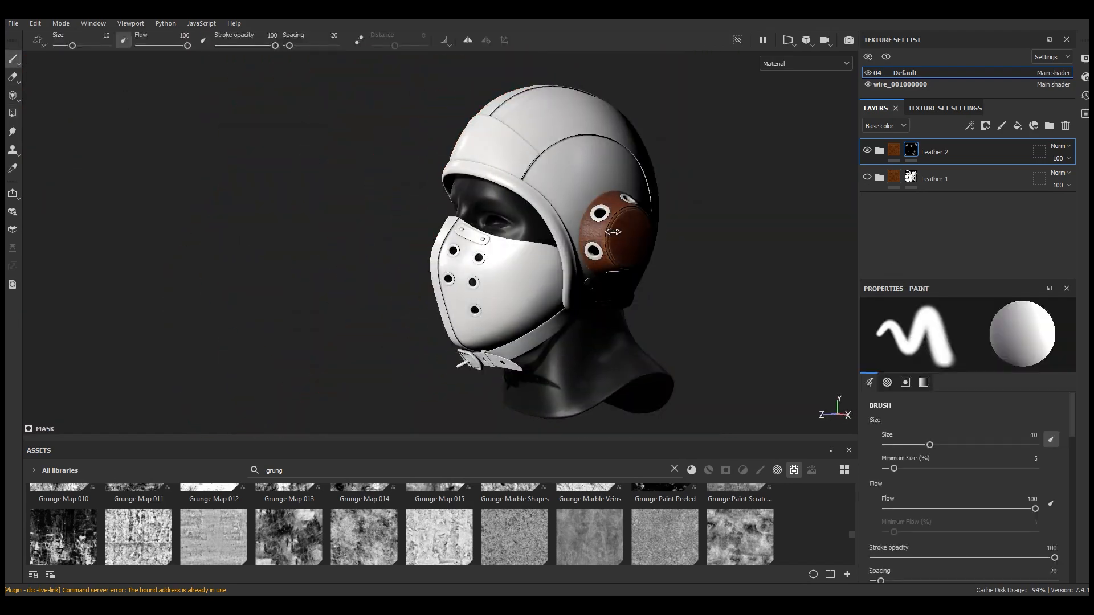
{"action": "scroll", "coordinate": [637, 226], "scroll_direction": "up", "scroll_amount": 1}
{"action": "scroll", "coordinate": [637, 227], "scroll_direction": "up", "scroll_amount": 5}
{"action": "left_click", "coordinate": [880, 150]}
{"action": "left_click_drag", "start_coordinate": [940, 279], "coordinate": [940, 383]}
{"action": "scroll", "coordinate": [935, 277], "scroll_direction": "down", "scroll_amount": 1}
{"action": "mouse_move", "coordinate": [533, 213]}
{"action": "left_mouse_down", "text": "alt"}
{"action": "mouse_move", "coordinate": [566, 210]}
{"action": "mouse_move", "coordinate": [547, 208]}
{"action": "left_mouse_up", "text": "alt"}
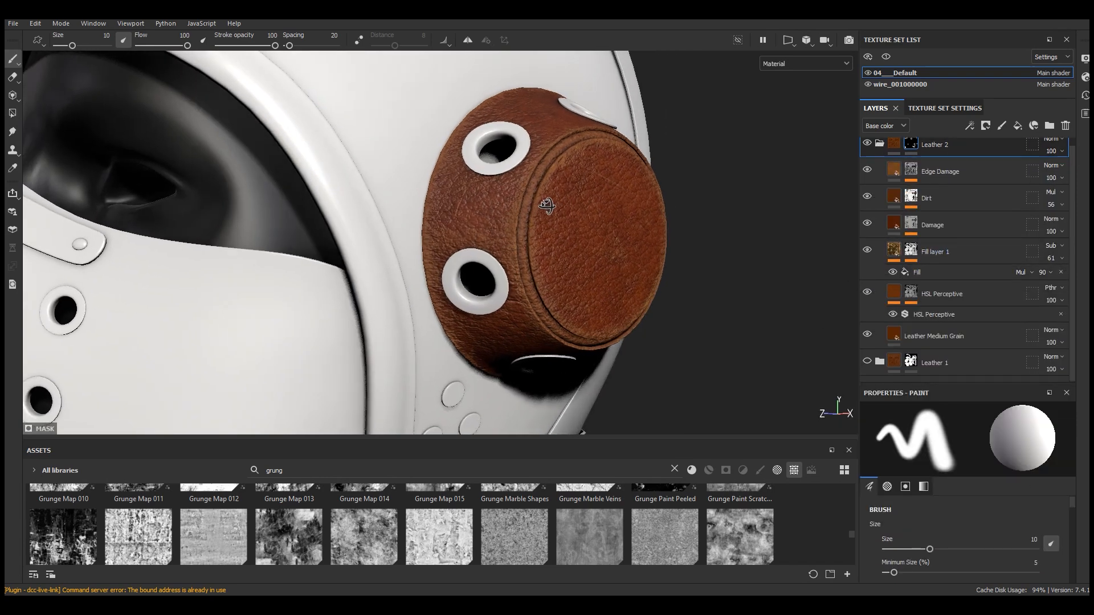
Darken the Leather Medium Grain base color in Leather 2 to 371700
{"action": "scroll", "coordinate": [615, 251], "scroll_direction": "up", "scroll_amount": 2}
{"action": "left_click_drag", "start_coordinate": [615, 251], "coordinate": [594, 260], "text": "alt"}
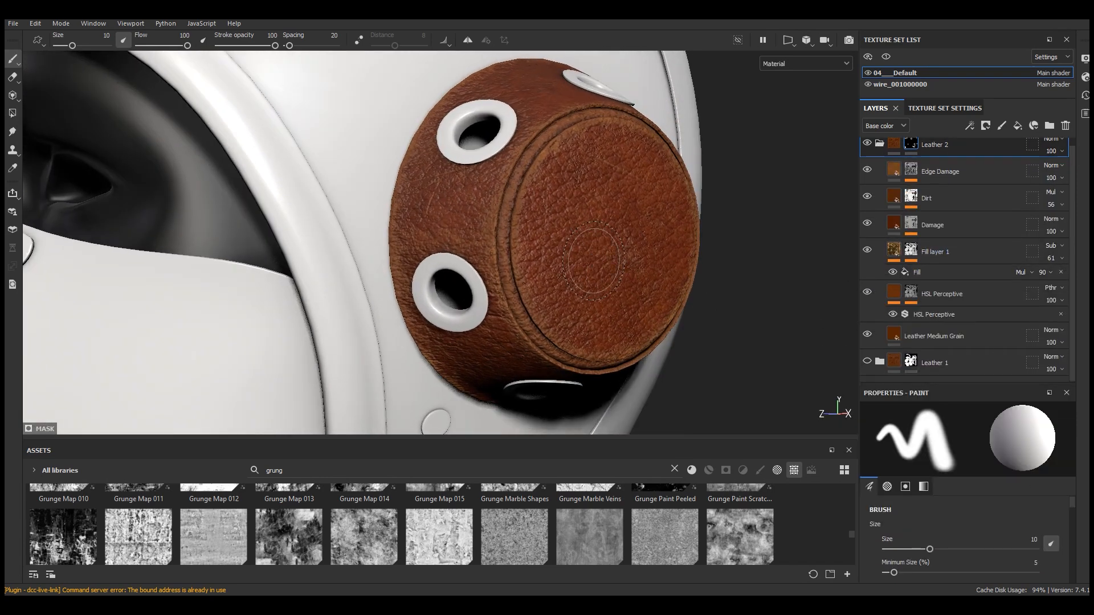
{"action": "left_click", "coordinate": [934, 342]}
{"action": "left_click_drag", "start_coordinate": [956, 382], "coordinate": [956, 292]}
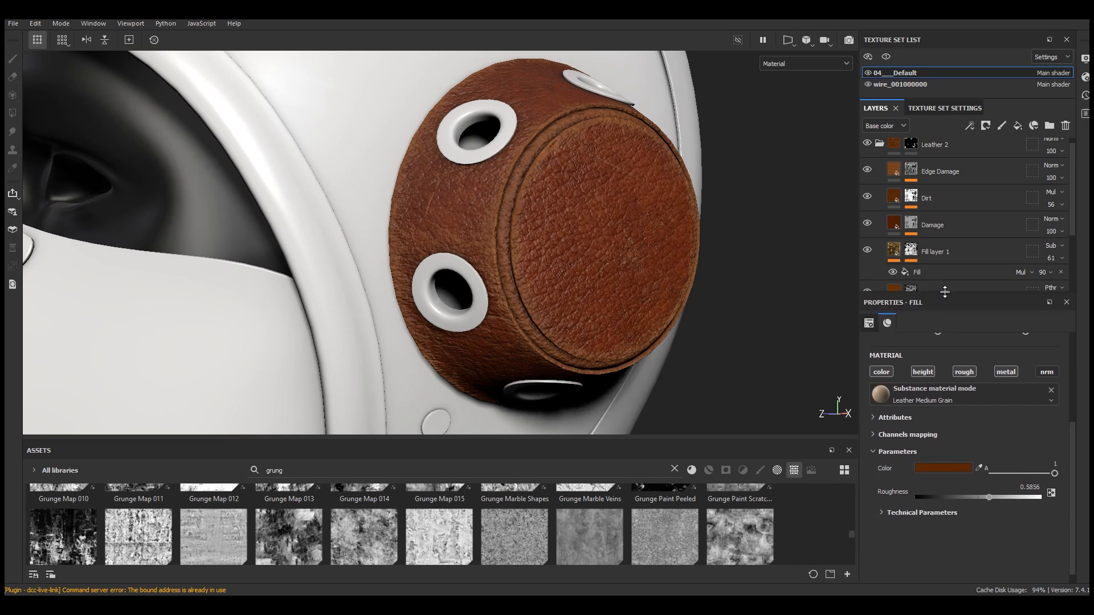
{"action": "left_click", "coordinate": [943, 467]}
{"action": "left_click", "coordinate": [823, 530]}
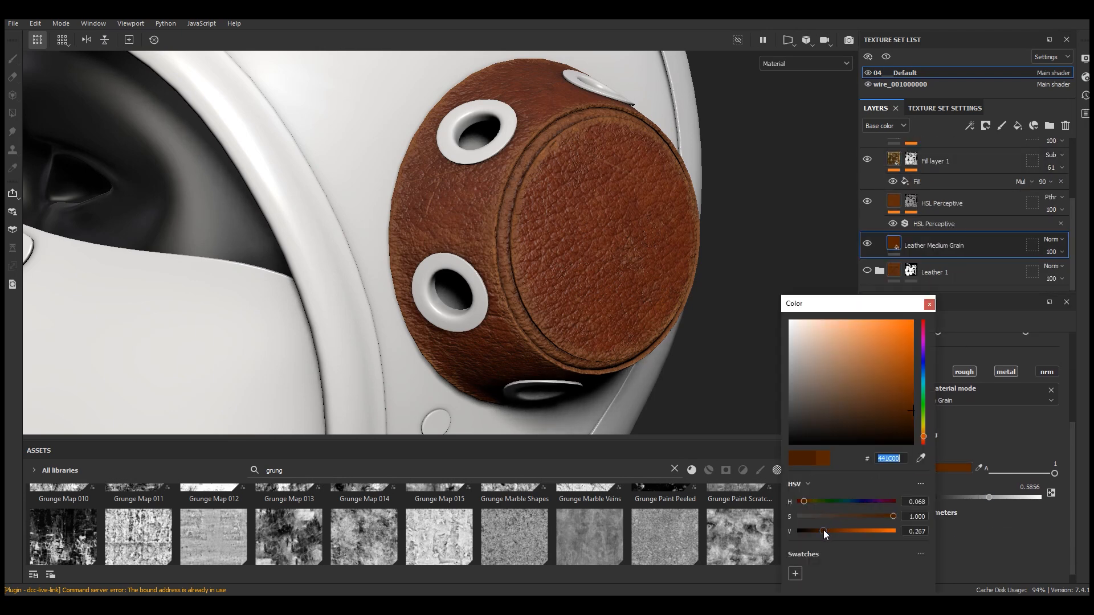
{"action": "left_click_drag", "start_coordinate": [822, 531], "coordinate": [818, 532]}
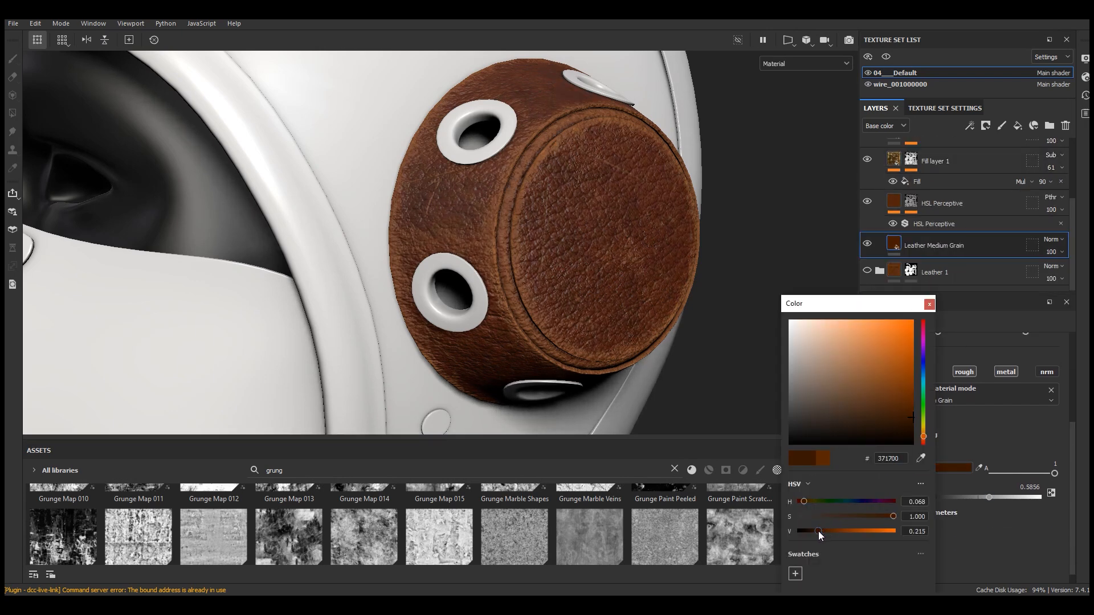
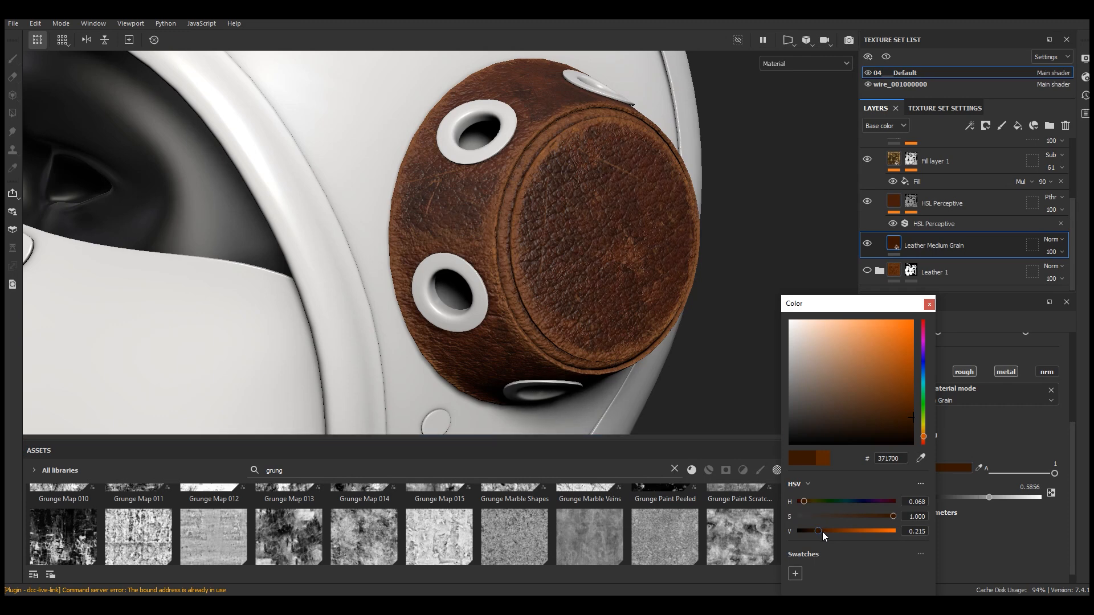
Close the color picker and toggle the Fill layer 1 and Damage layers on and off to compare their effect
{"action": "left_click", "coordinate": [930, 304]}
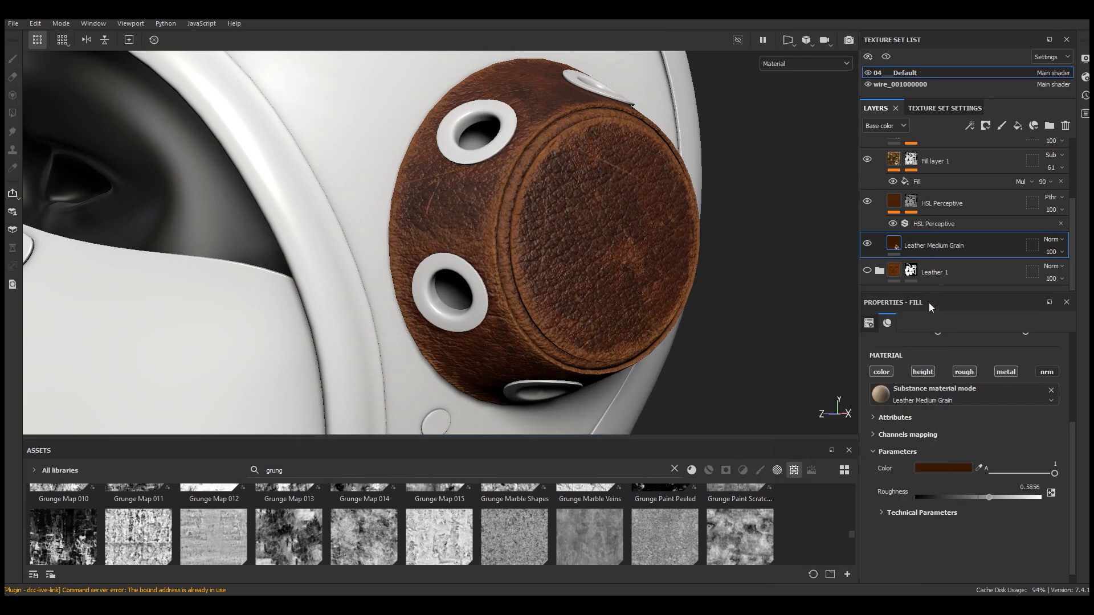
{"action": "scroll", "coordinate": [587, 282], "scroll_direction": "down", "scroll_amount": 6}
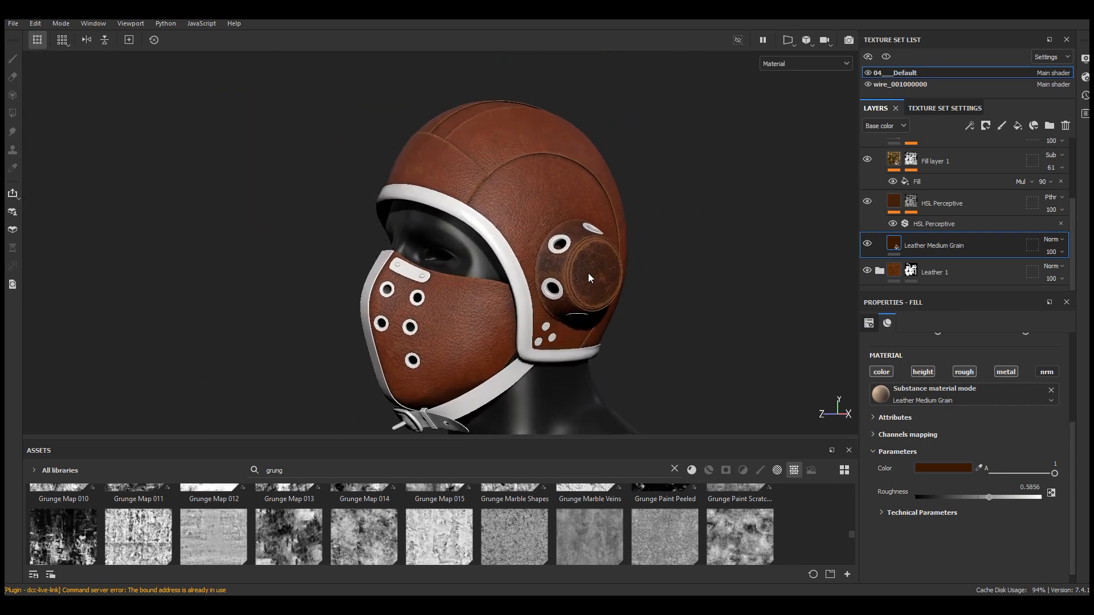
{"action": "scroll", "coordinate": [588, 279], "scroll_direction": "up", "scroll_amount": 5}
{"action": "left_click", "coordinate": [889, 205]}
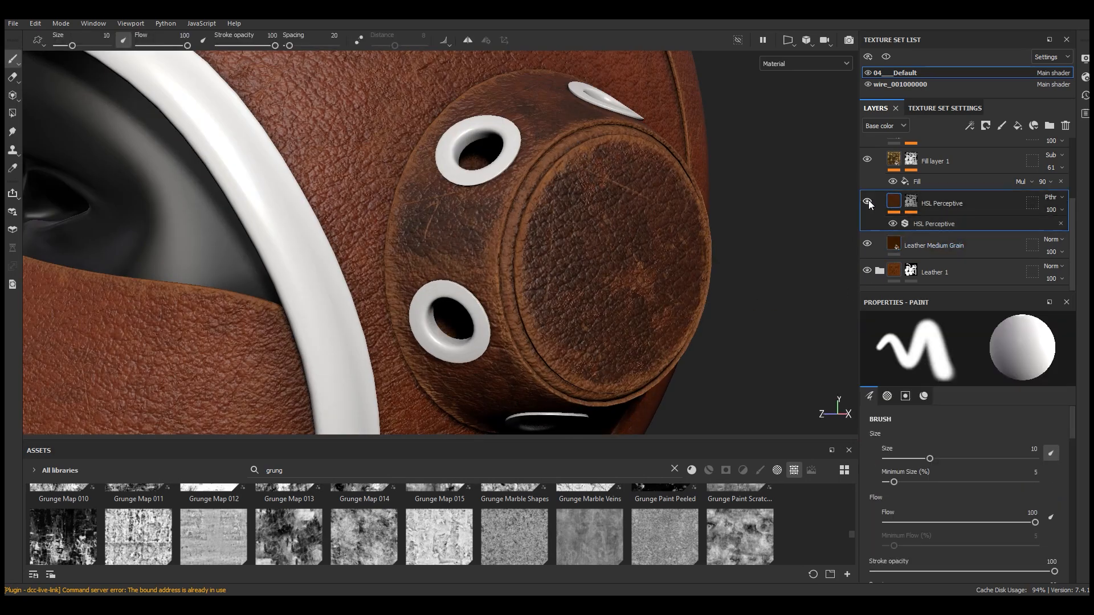
{"action": "scroll", "coordinate": [997, 216], "scroll_direction": "up", "scroll_amount": 2}
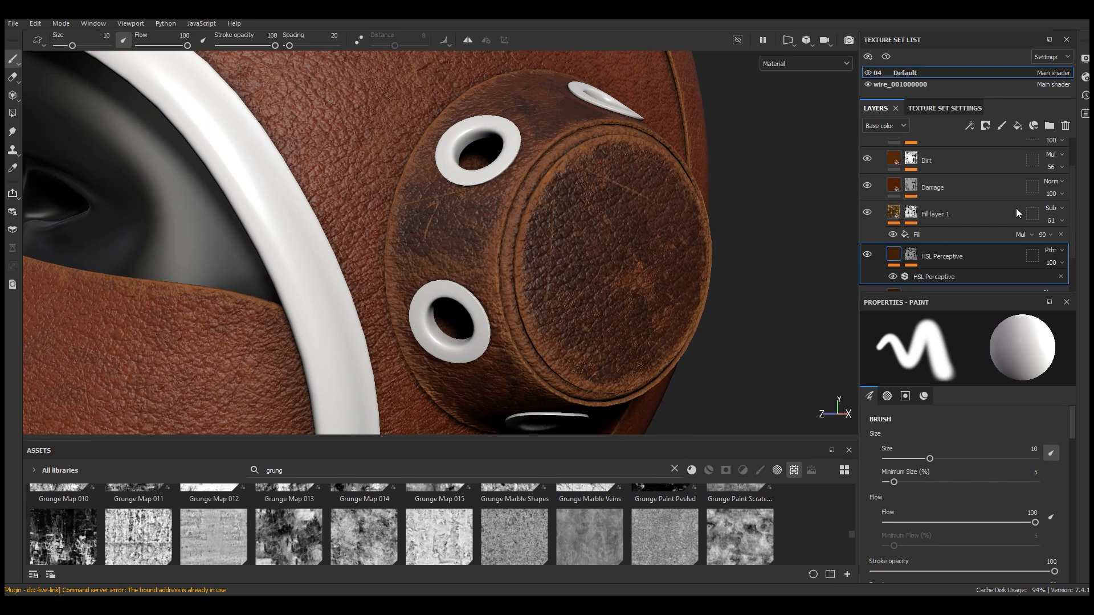
{"action": "left_click", "coordinate": [867, 214]}
{"action": "left_click", "coordinate": [867, 214]}
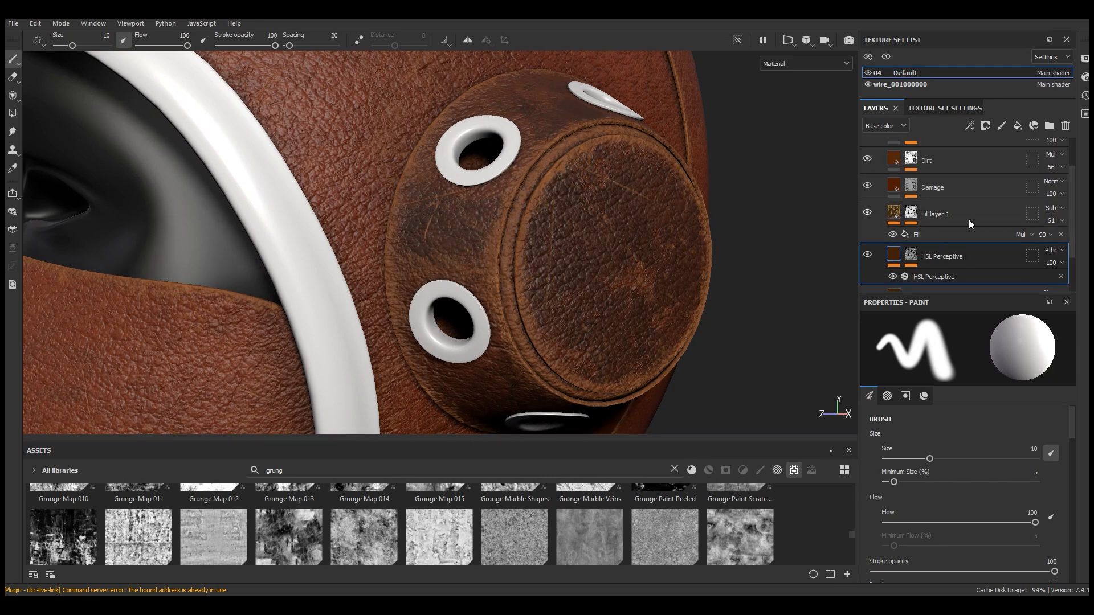
{"action": "scroll", "coordinate": [1076, 213], "scroll_direction": "up", "scroll_amount": 2}
{"action": "left_click", "coordinate": [869, 229]}
{"action": "left_click", "coordinate": [868, 228]}
Darken the Damage layer's main color to 3A1100
{"action": "left_click", "coordinate": [898, 235]}
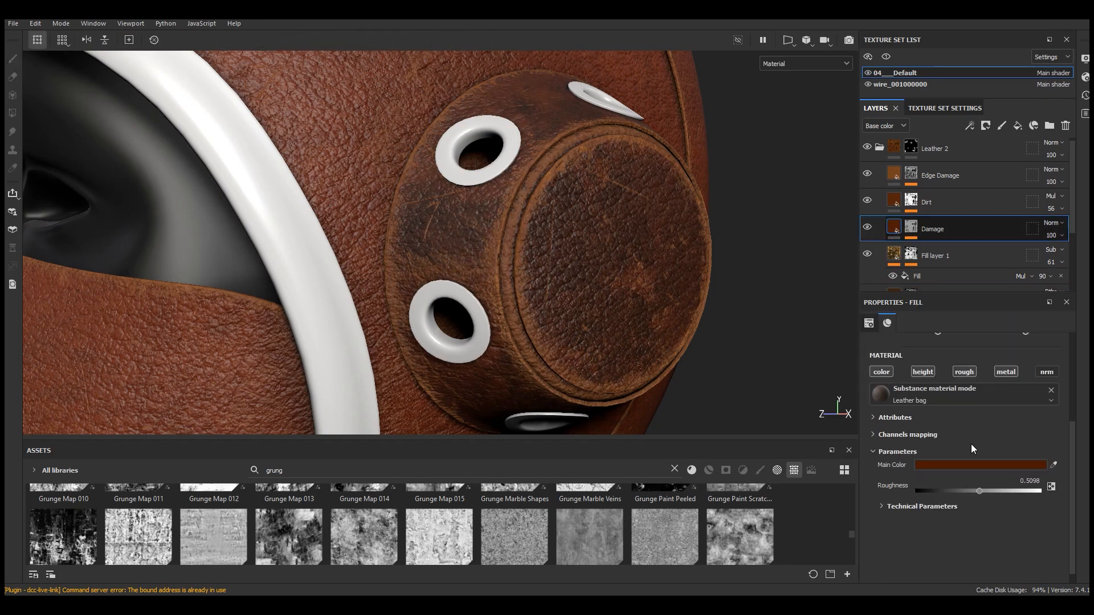
{"action": "left_click", "coordinate": [970, 462]}
{"action": "left_click", "coordinate": [849, 531]}
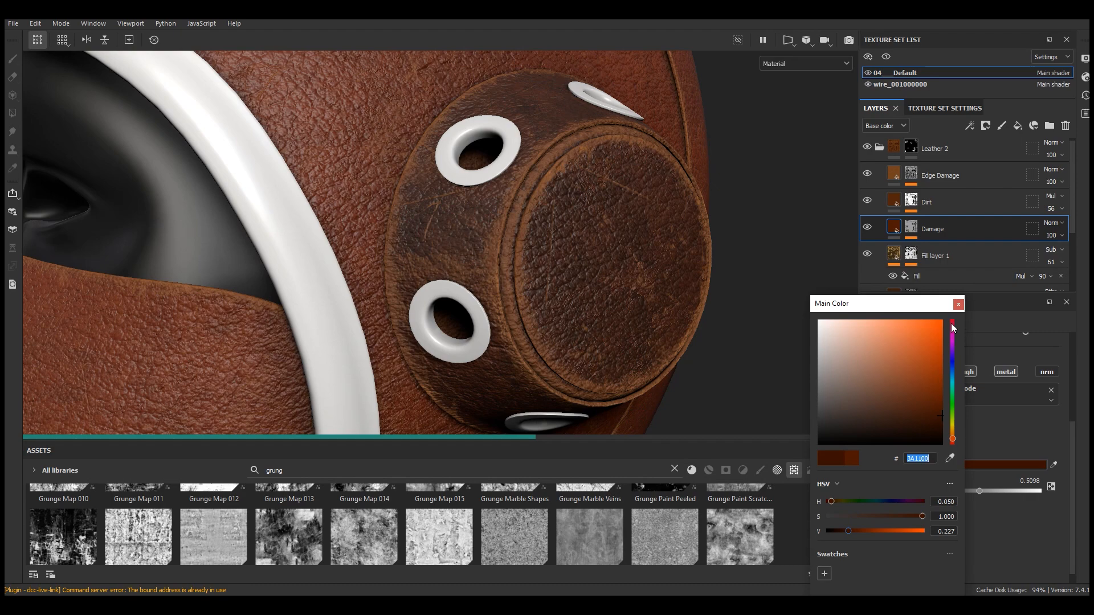
{"action": "left_click", "coordinate": [958, 304]}
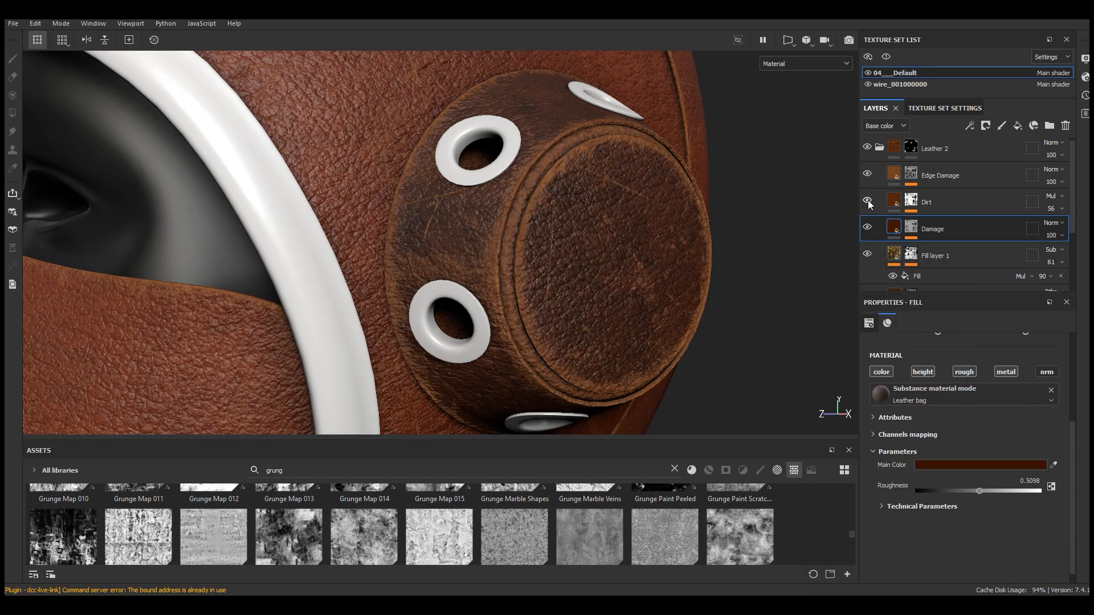
Toggle the Edge Damage layer's visibility and darken its fill color
{"action": "left_click", "coordinate": [867, 174]}
{"action": "left_click", "coordinate": [868, 174]}
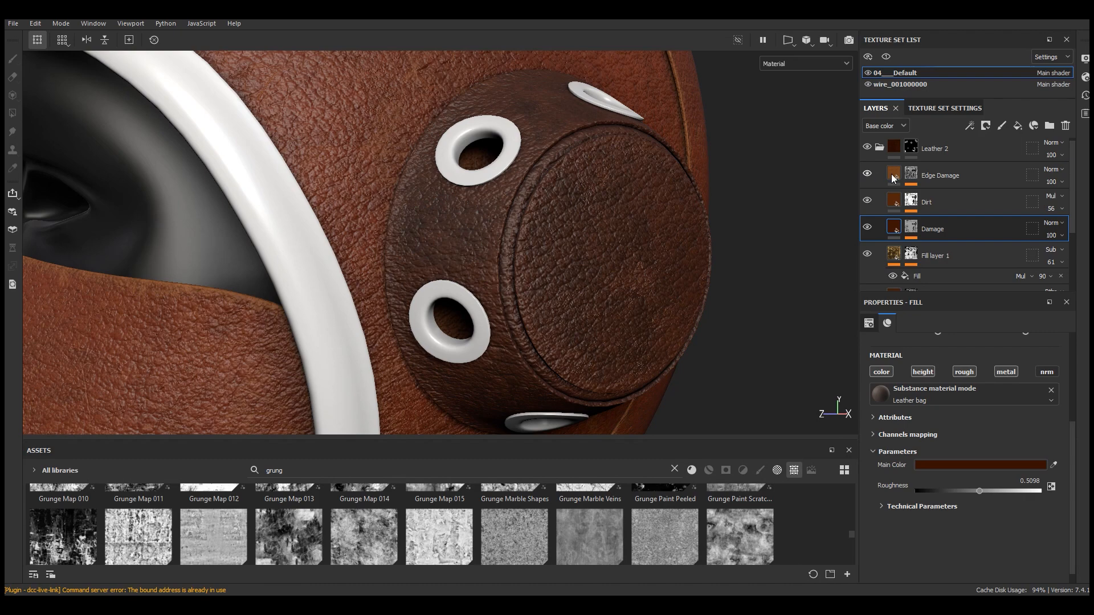
{"action": "left_click", "coordinate": [895, 177]}
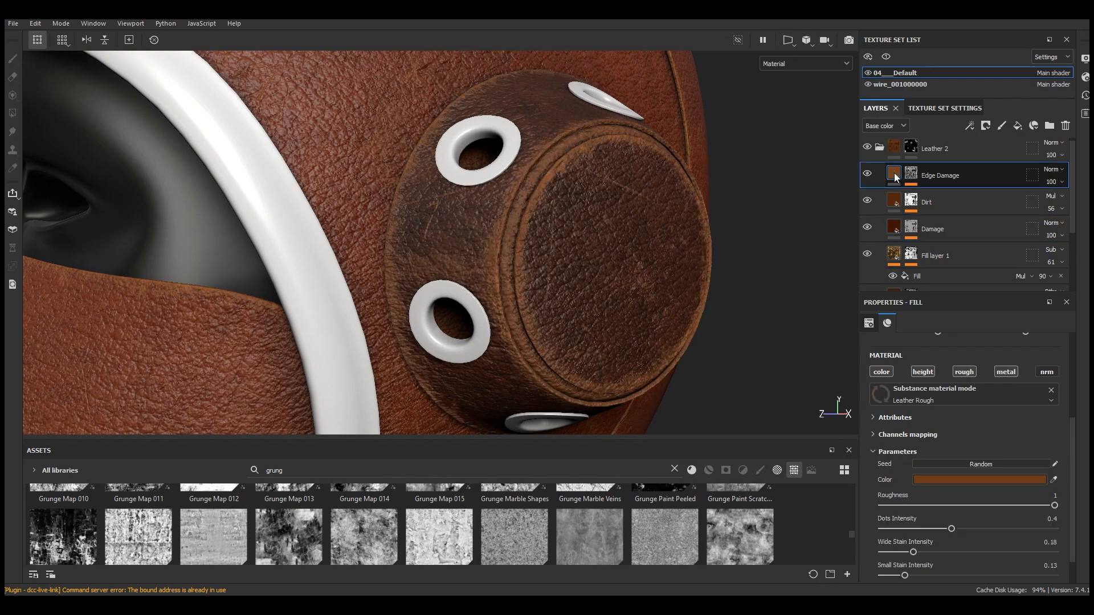
{"action": "left_click", "coordinate": [977, 477]}
{"action": "left_click", "coordinate": [869, 531]}
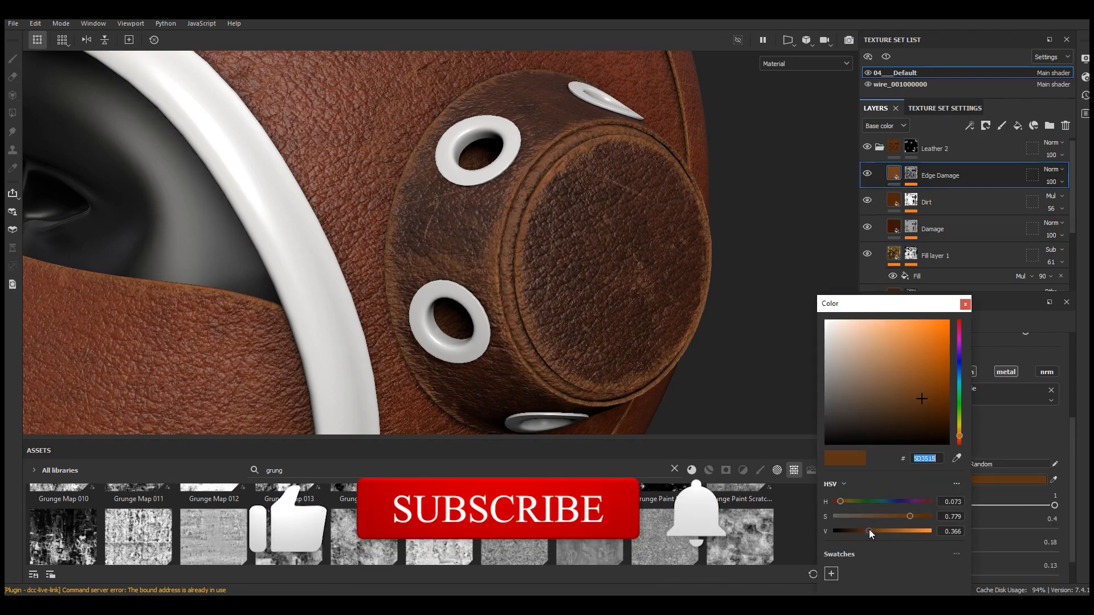
{"action": "left_click", "coordinate": [965, 304]}
Toggle each effect in the Edge Damage mask stack on and off to inspect its contribution
{"action": "left_click", "coordinate": [911, 173]}
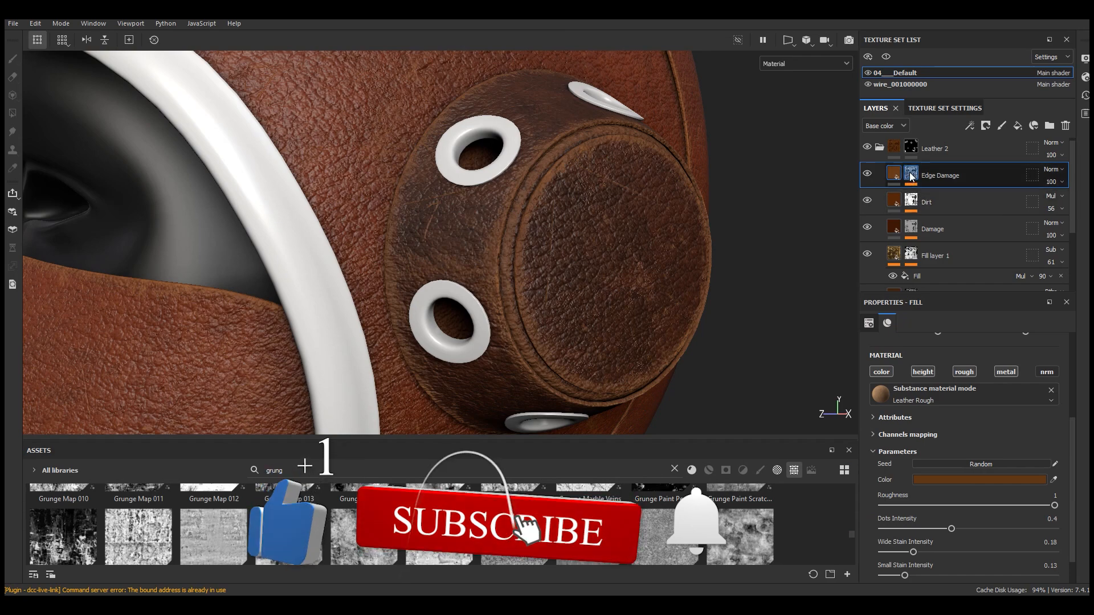
{"action": "left_click", "coordinate": [910, 195]}
{"action": "left_click", "coordinate": [910, 211]}
{"action": "left_click", "coordinate": [910, 226]}
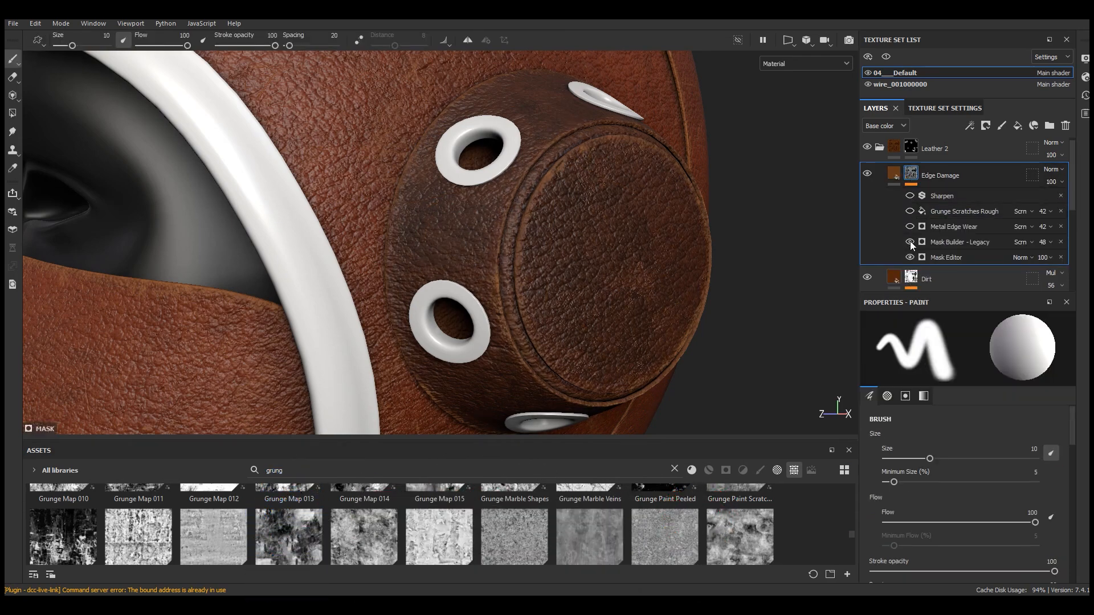
{"action": "left_click", "coordinate": [911, 242]}
{"action": "left_click", "coordinate": [910, 211]}
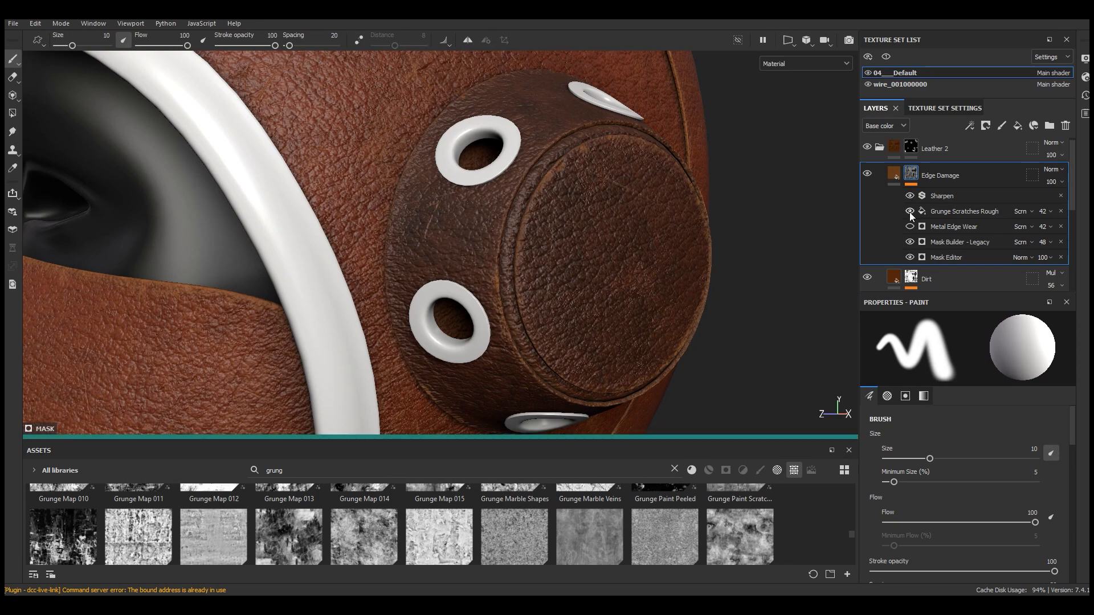
{"action": "left_click", "coordinate": [910, 226]}
Set the Metal Edge Wear generator's wear contrast to 0.7 and wear level to 0.61
{"action": "left_click", "coordinate": [942, 228]}
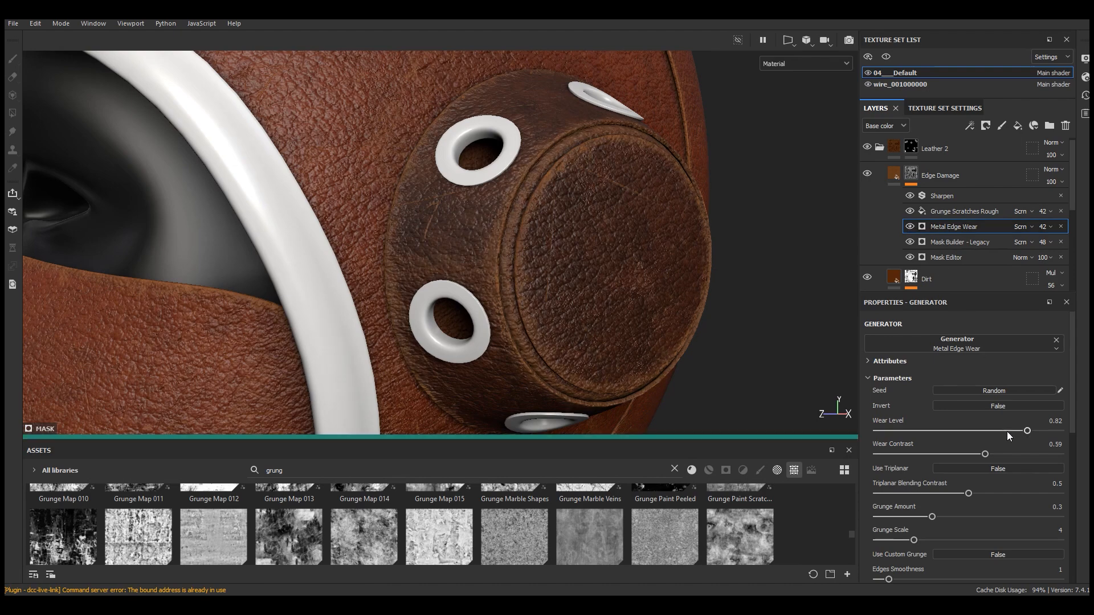
{"action": "left_click", "coordinate": [1006, 454]}
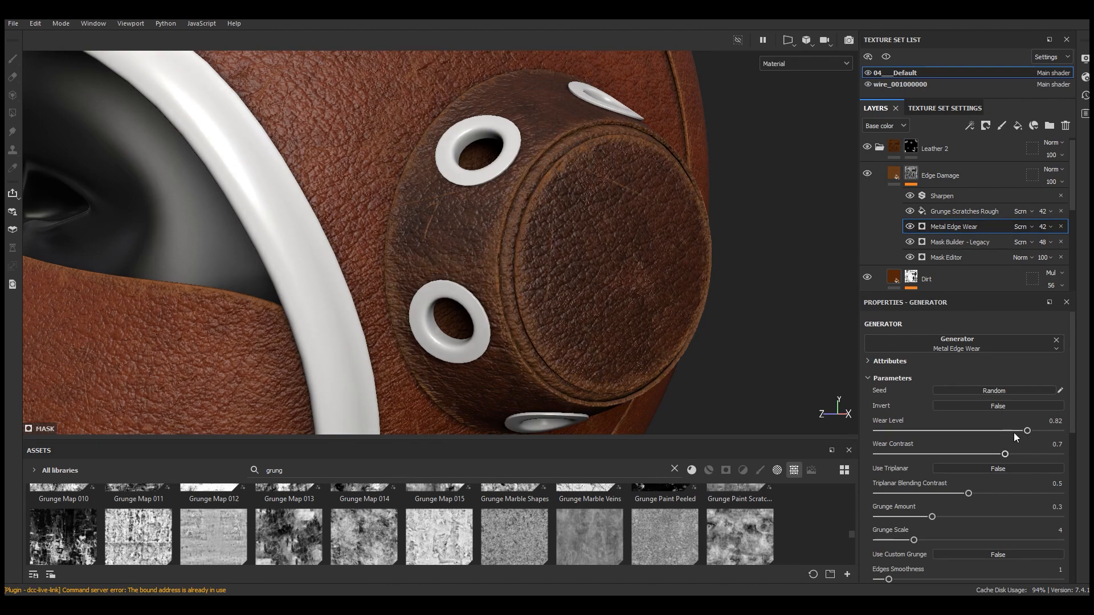
{"action": "left_click", "coordinate": [1012, 431]}
{"action": "left_click", "coordinate": [994, 432]}
{"action": "left_click", "coordinate": [988, 431]}
{"action": "scroll", "coordinate": [619, 210], "scroll_direction": "down", "scroll_amount": 5}
{"action": "left_click_drag", "start_coordinate": [583, 186], "coordinate": [613, 212], "text": "alt"}
{"action": "scroll", "coordinate": [614, 212], "scroll_direction": "up", "scroll_amount": 6}
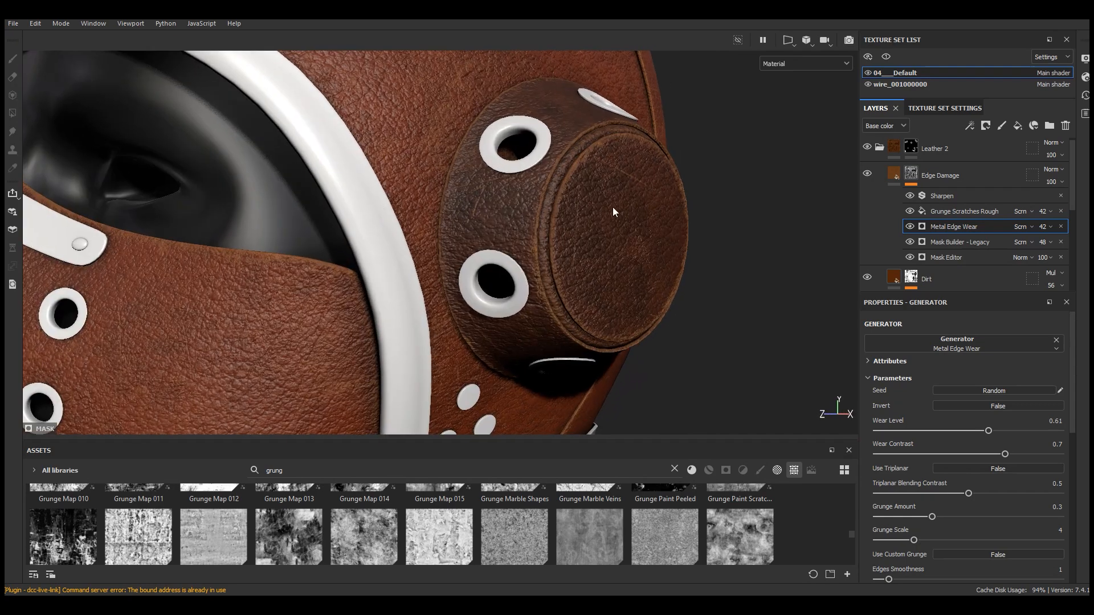
Collapse the layer folders and duplicate the Leather 1 folder
{"action": "left_click", "coordinate": [894, 173]}
{"action": "left_click", "coordinate": [881, 147]}
{"action": "scroll", "coordinate": [605, 257], "scroll_direction": "down", "scroll_amount": 5}
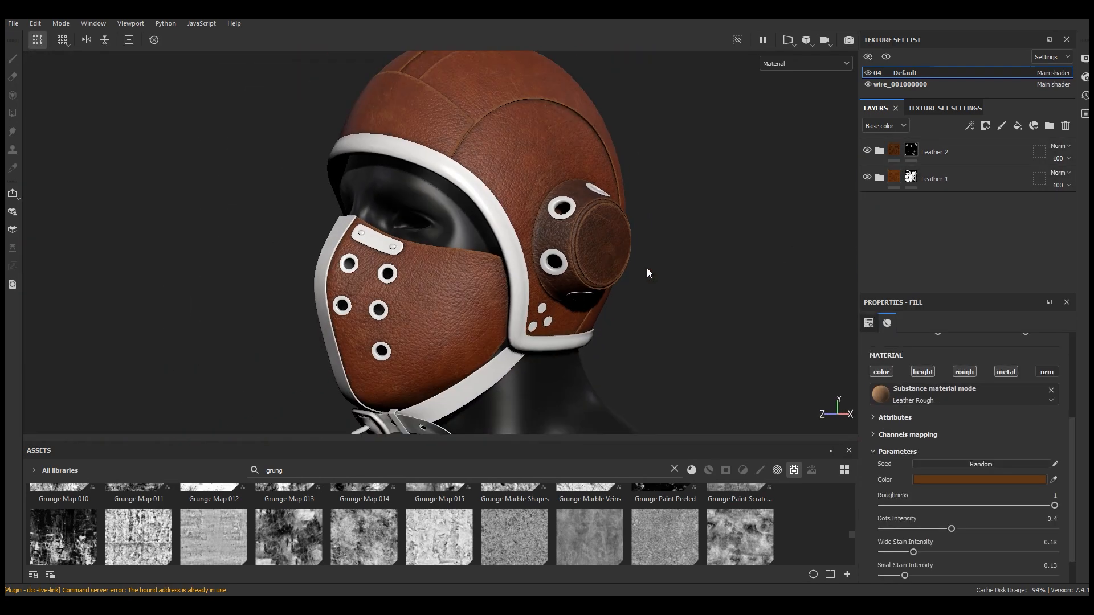
{"action": "left_click", "coordinate": [950, 181]}
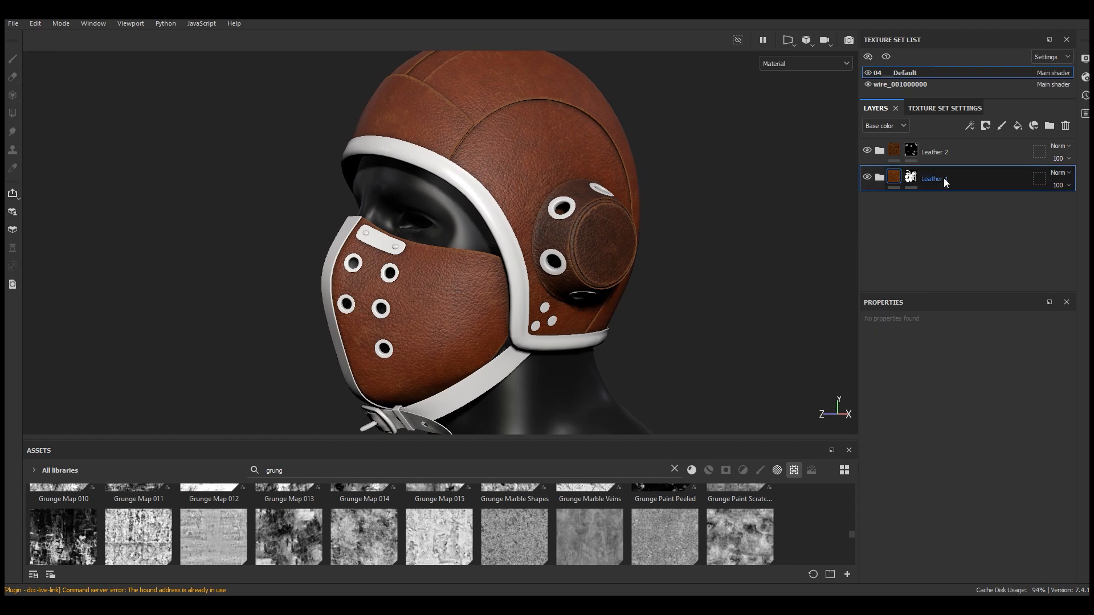
{"action": "right_click", "coordinate": [944, 181]}
{"action": "left_click", "coordinate": [970, 225]}
{"action": "left_click", "coordinate": [894, 153]}
{"action": "right_click", "coordinate": [894, 153]}
{"action": "left_click", "coordinate": [935, 254]}
Rename the duplicated folder as Leather 3
{"action": "double_click", "coordinate": [937, 151]}
{"action": "double_click", "coordinate": [953, 152]}
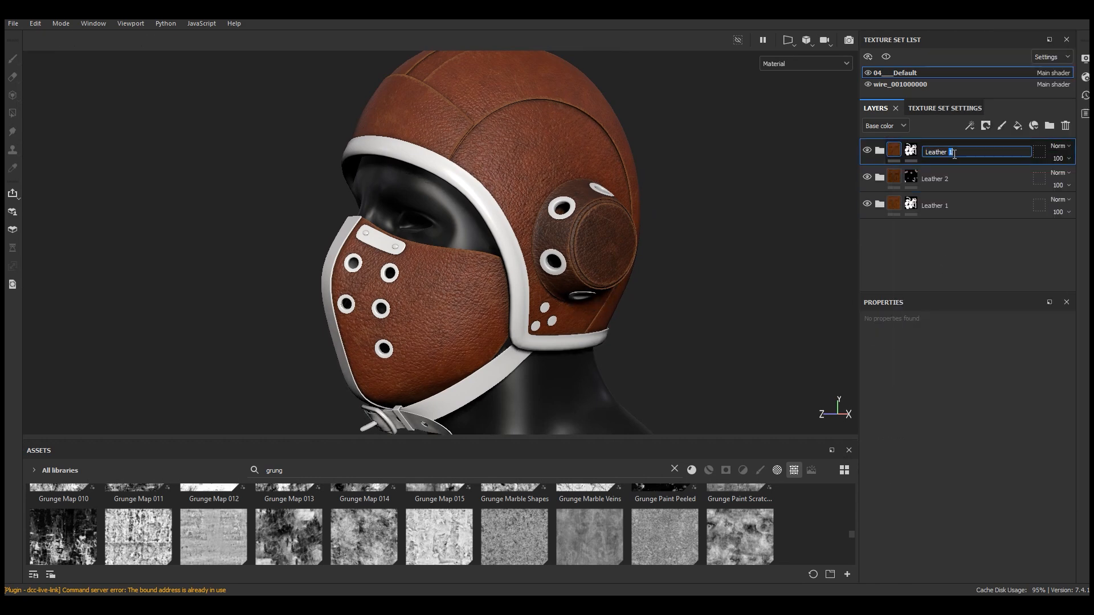
{"action": "key", "text": "Return"}
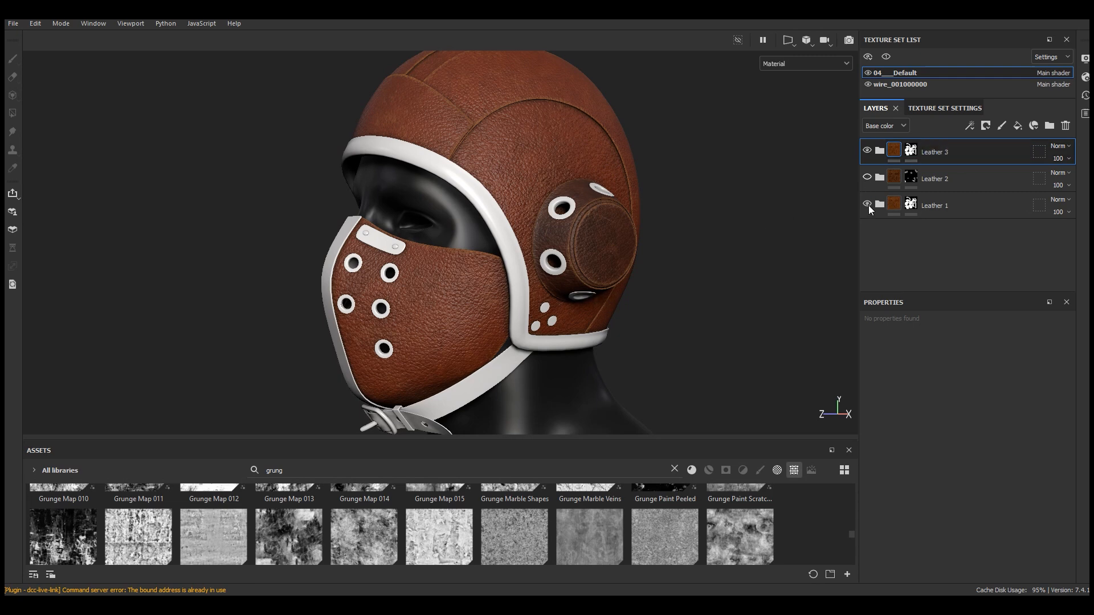
Hide Leather 1, remove Leather 3's existing mask and add a black mask in its place
{"action": "left_click", "coordinate": [867, 205]}
{"action": "right_click", "coordinate": [910, 150]}
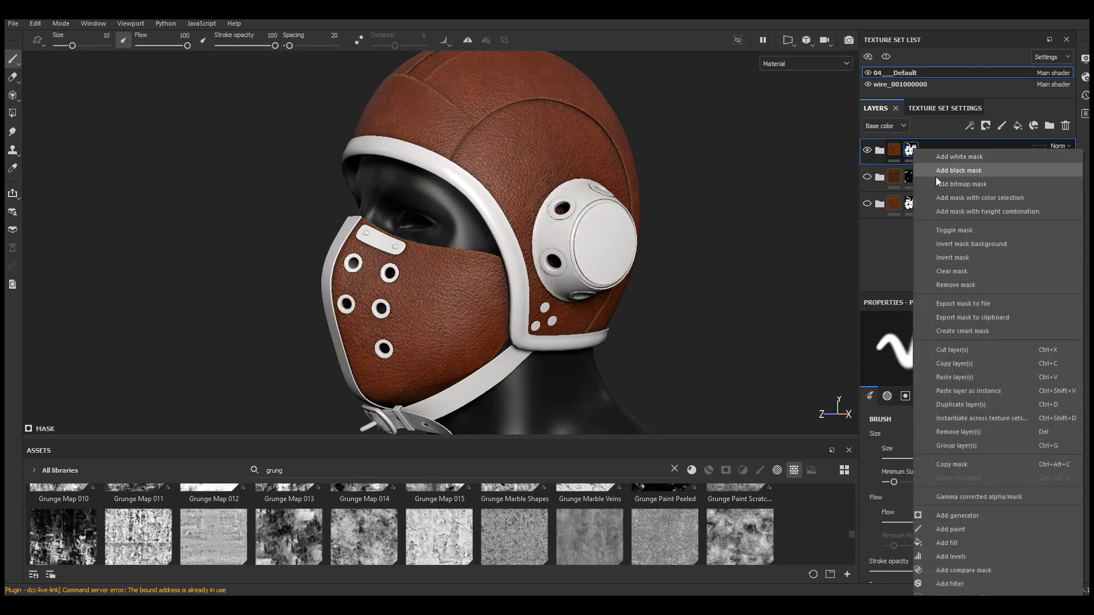
{"action": "left_click", "coordinate": [963, 285]}
{"action": "left_click", "coordinate": [986, 126]}
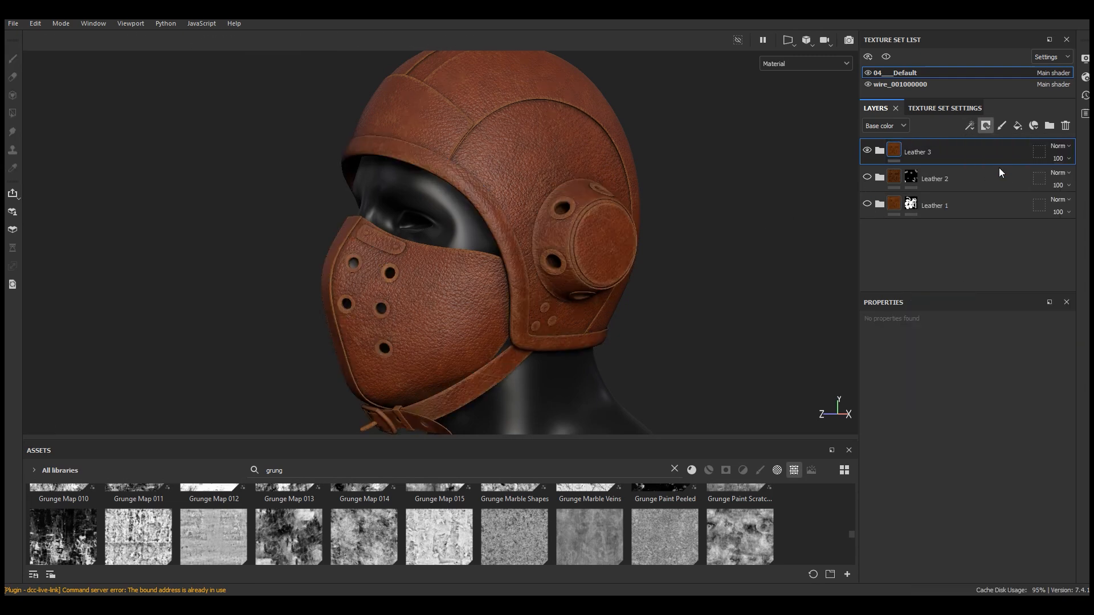
{"action": "left_click", "coordinate": [1003, 159]}
Use Polygon Fill in mesh mode to fill the helmet's trim band around the face opening into Leather 3's mask
{"action": "left_click", "coordinate": [12, 114]}
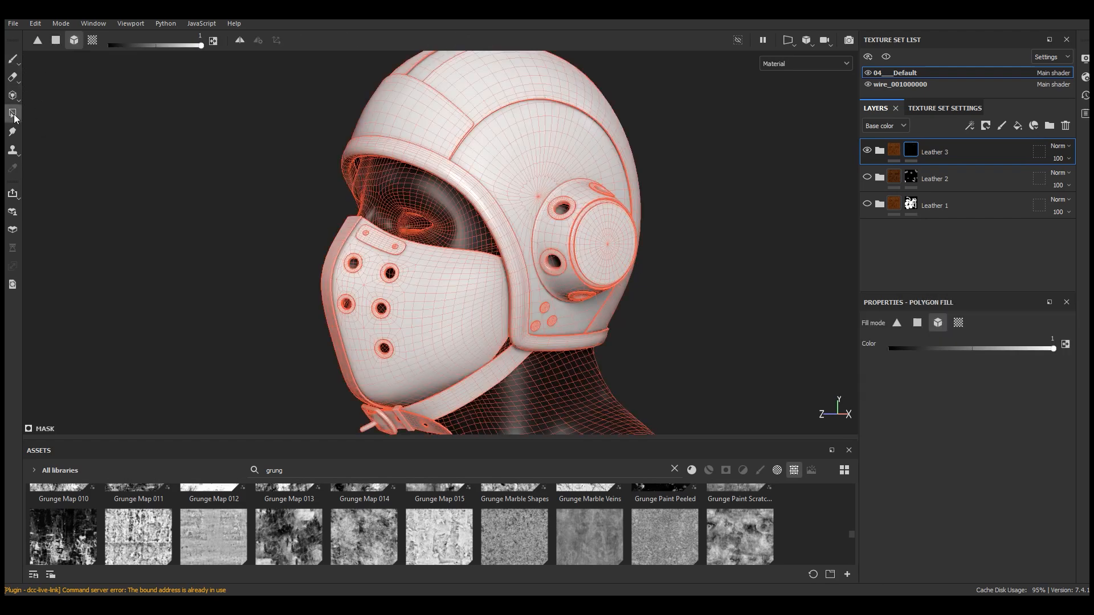
{"action": "left_click_drag", "start_coordinate": [485, 378], "coordinate": [708, 276], "text": "alt"}
{"action": "scroll", "coordinate": [490, 296], "scroll_direction": "up", "scroll_amount": 5}
{"action": "left_click", "coordinate": [502, 292]}
{"action": "left_click", "coordinate": [529, 299]}
{"action": "scroll", "coordinate": [557, 337], "scroll_direction": "down", "scroll_amount": 5}
{"action": "mouse_move", "coordinate": [557, 368]}
{"action": "left_mouse_down", "text": "alt"}
{"action": "mouse_move", "coordinate": [694, 377]}
{"action": "mouse_move", "coordinate": [406, 385]}
{"action": "left_mouse_up", "text": "alt"}
{"action": "key", "text": "1"}
{"action": "middle_click_drag", "start_coordinate": [603, 274], "coordinate": [418, 301], "text": "alt"}
{"action": "right_click_drag", "start_coordinate": [418, 301], "coordinate": [457, 283], "text": "shift"}
{"action": "scroll", "coordinate": [304, 204], "scroll_direction": "up", "scroll_amount": 4}
{"action": "left_click_drag", "start_coordinate": [448, 282], "coordinate": [411, 288], "text": "alt"}
{"action": "scroll", "coordinate": [408, 161], "scroll_direction": "up", "scroll_amount": 4}
{"action": "left_click_drag", "start_coordinate": [406, 162], "coordinate": [418, 160], "text": "alt"}
Expand Leather 3 and set its Leather Medium Grain base color to 712E00
{"action": "left_click", "coordinate": [880, 151]}
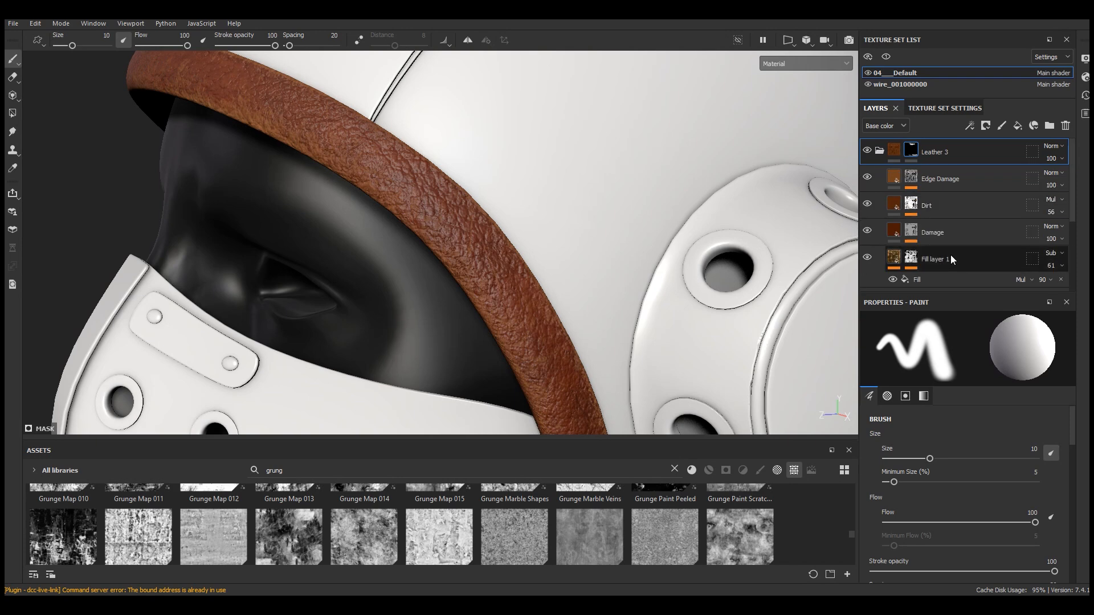
{"action": "scroll", "coordinate": [949, 256], "scroll_direction": "down", "scroll_amount": 5}
{"action": "left_click", "coordinate": [942, 224]}
{"action": "left_click", "coordinate": [936, 466]}
{"action": "left_click_drag", "start_coordinate": [1042, 313], "coordinate": [751, 212]}
{"action": "left_click_drag", "start_coordinate": [729, 435], "coordinate": [719, 433]}
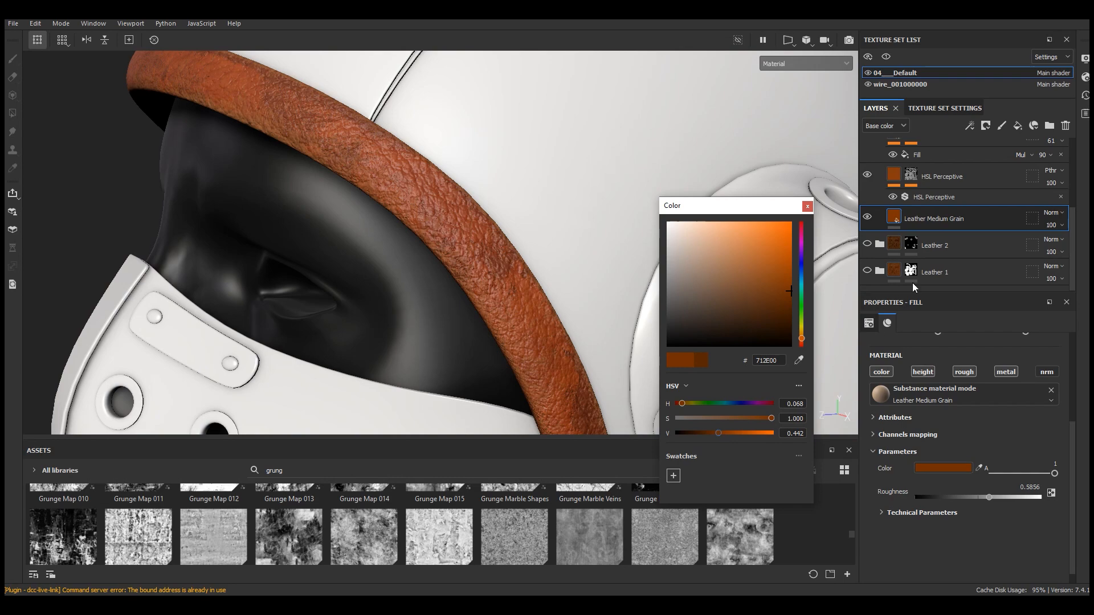
Show the Leather 1 and Leather 2 folders again and frame the helmet
{"action": "left_click", "coordinate": [867, 270]}
{"action": "left_click", "coordinate": [867, 243]}
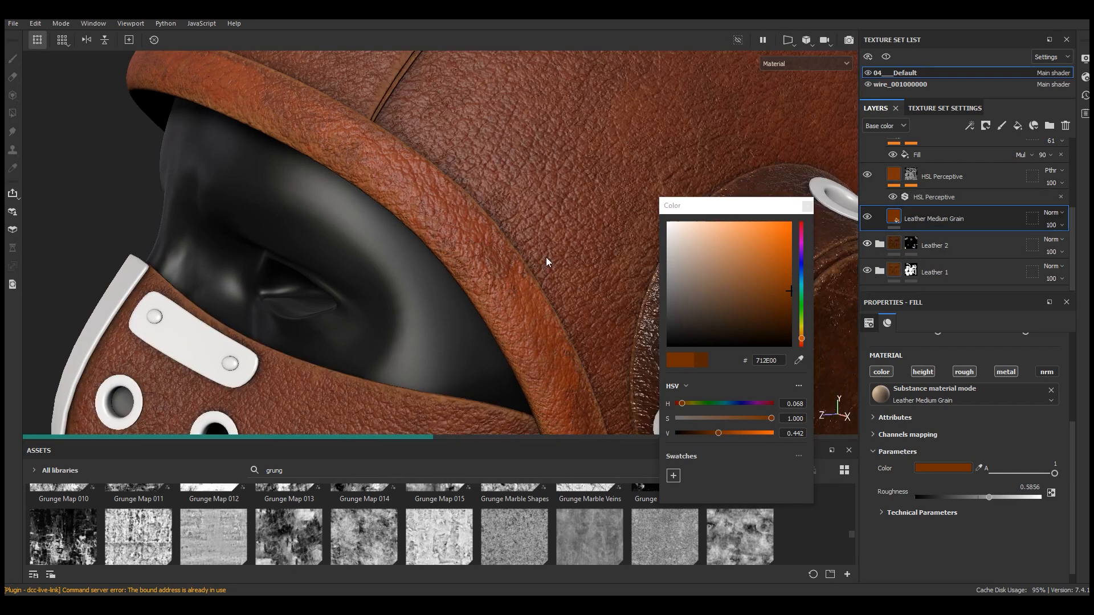
{"action": "key", "text": "f"}
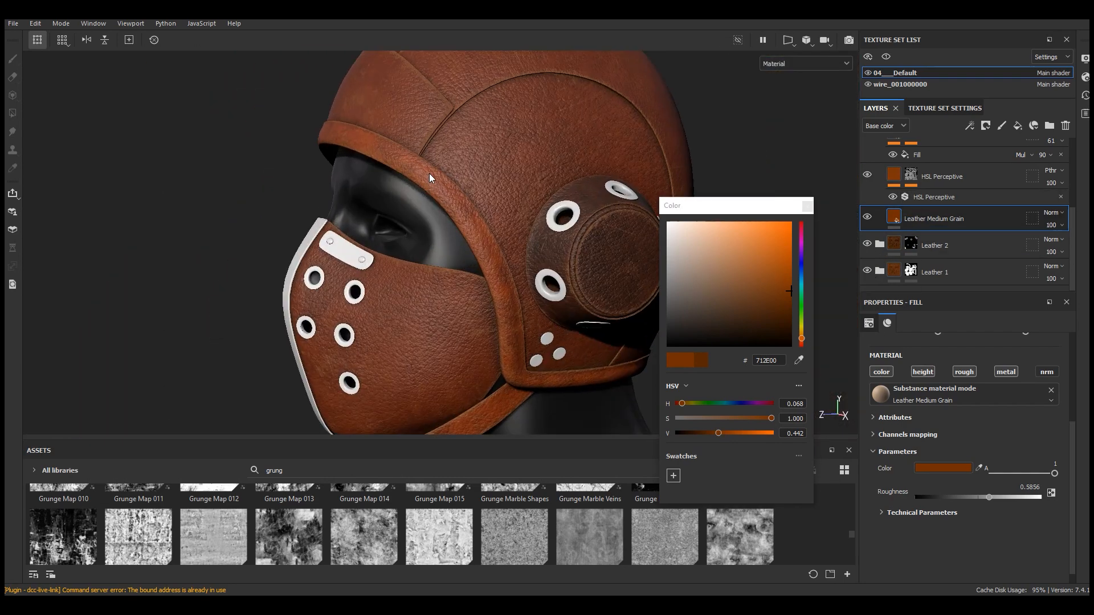
Set the Leather 3 Leather Medium Grain UV scale to 4 and close the color picker
{"action": "scroll", "coordinate": [429, 173], "scroll_direction": "up", "scroll_amount": 5}
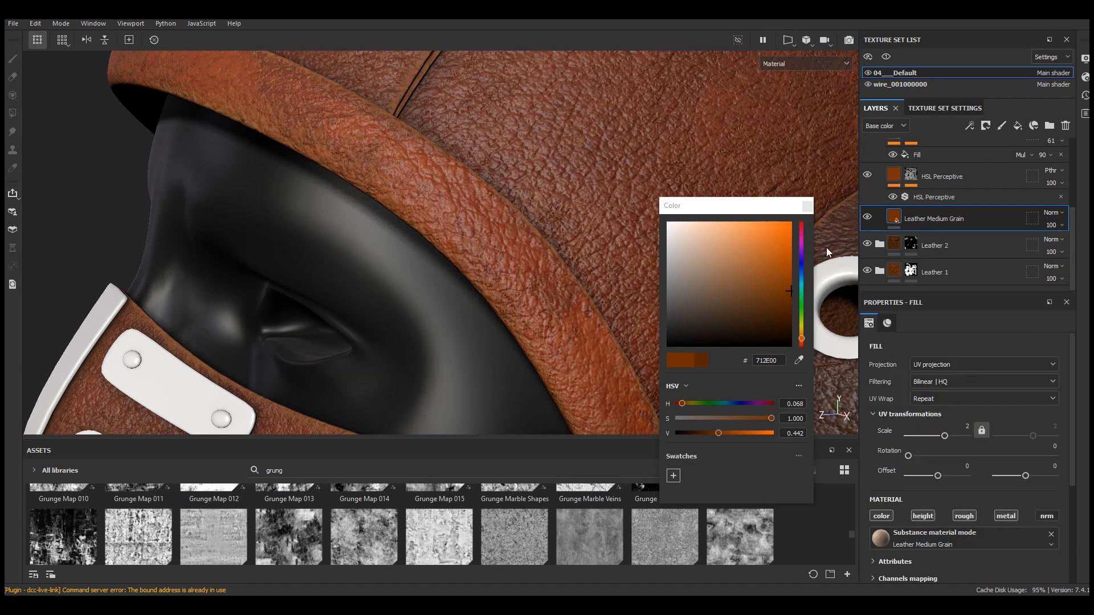
{"action": "type", "text": "3"}
{"action": "key", "text": "Return"}
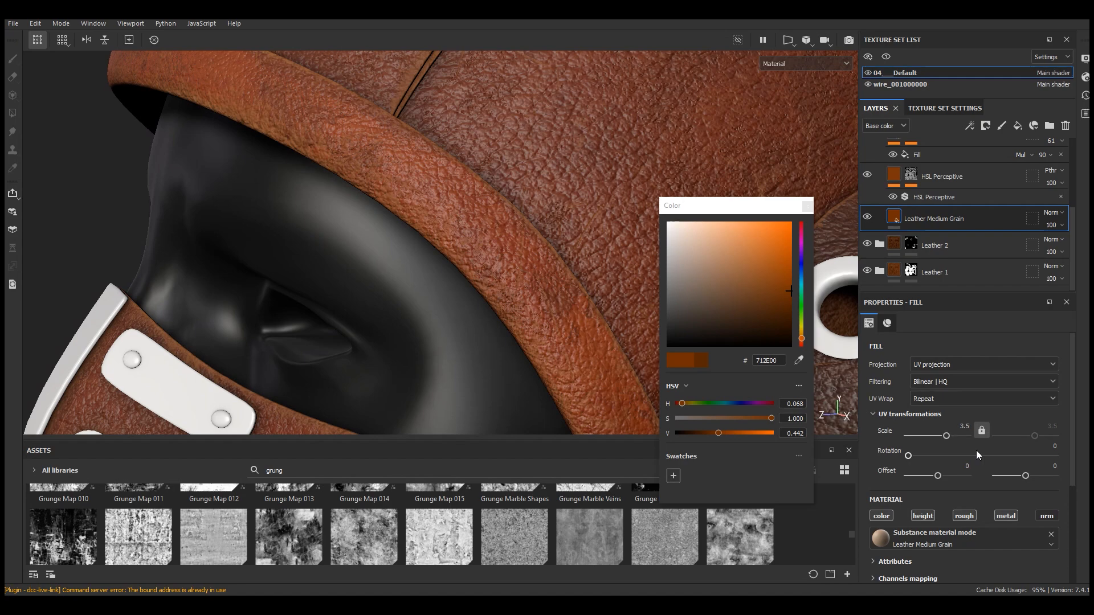
{"action": "scroll", "coordinate": [458, 177], "scroll_direction": "down", "scroll_amount": 5}
{"action": "left_click_drag", "start_coordinate": [511, 194], "coordinate": [486, 188], "text": "alt"}
{"action": "scroll", "coordinate": [485, 188], "scroll_direction": "up", "scroll_amount": 5}
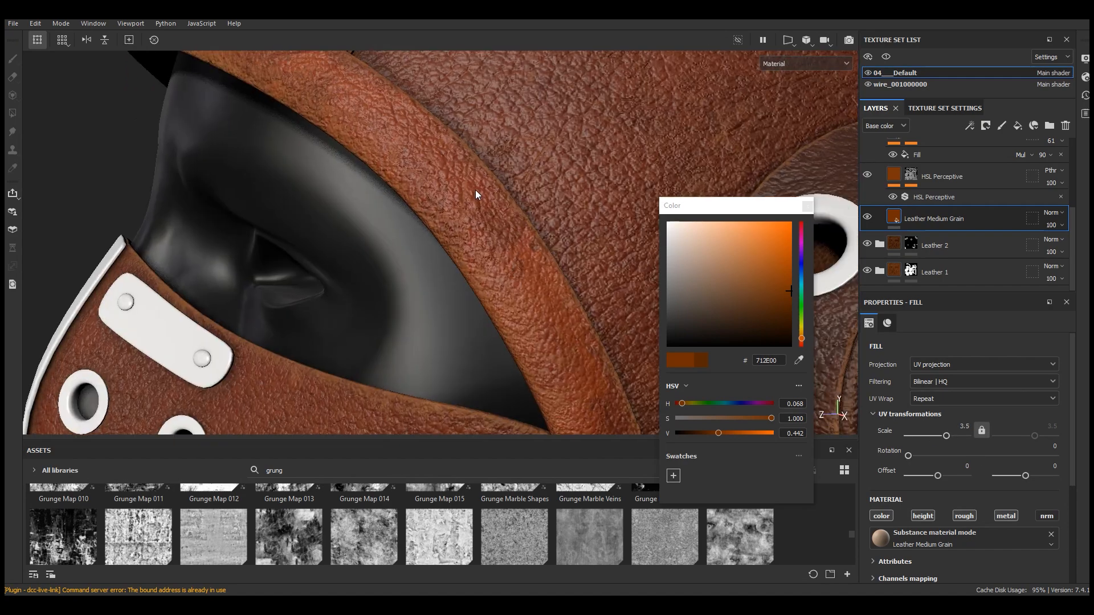
{"action": "left_click", "coordinate": [807, 207]}
{"action": "left_click", "coordinate": [964, 426]}
{"action": "key", "text": "Return"}
{"action": "scroll", "coordinate": [494, 238], "scroll_direction": "down", "scroll_amount": 5}
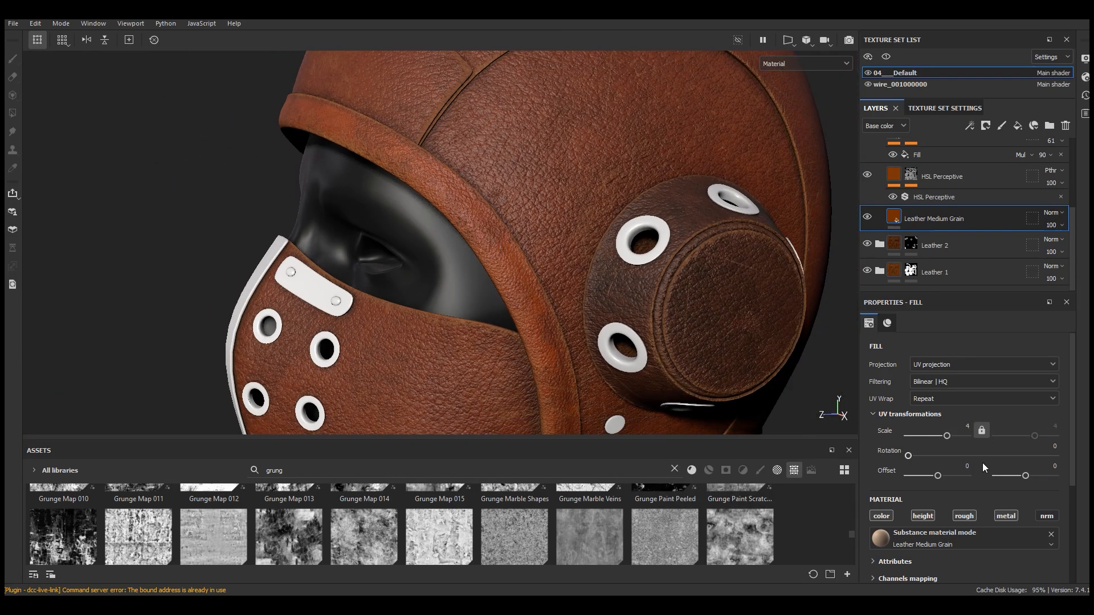
Set Leather 3's Leather Medium Grain height position to 0.45 and height range to 0.08
{"action": "scroll", "coordinate": [973, 500], "scroll_direction": "down", "scroll_amount": 5}
{"action": "left_click", "coordinate": [928, 520]}
{"action": "scroll", "coordinate": [990, 538], "scroll_direction": "down", "scroll_amount": 2}
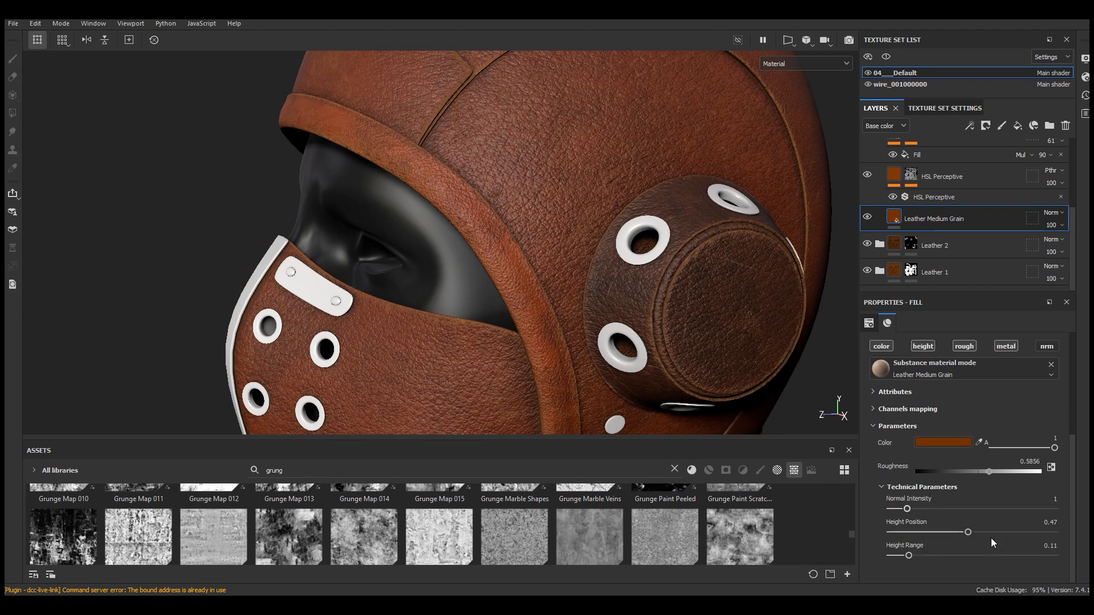
{"action": "left_click_drag", "start_coordinate": [965, 532], "coordinate": [964, 533]}
{"action": "left_click_drag", "start_coordinate": [908, 556], "coordinate": [901, 556]}
{"action": "scroll", "coordinate": [525, 312], "scroll_direction": "up", "scroll_amount": 5}
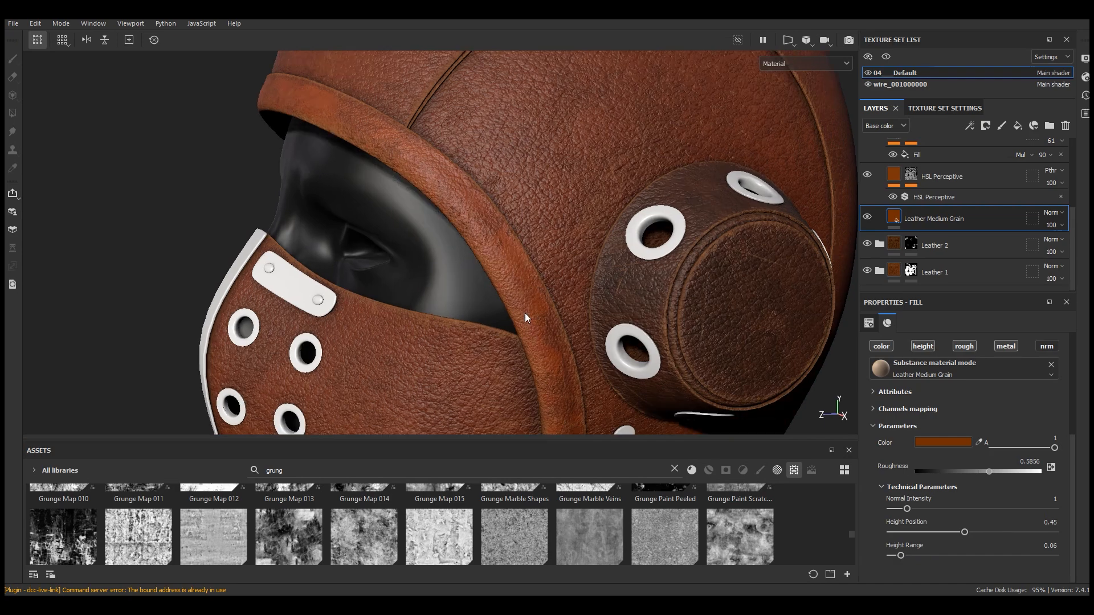
{"action": "double_click", "coordinate": [1052, 546]}
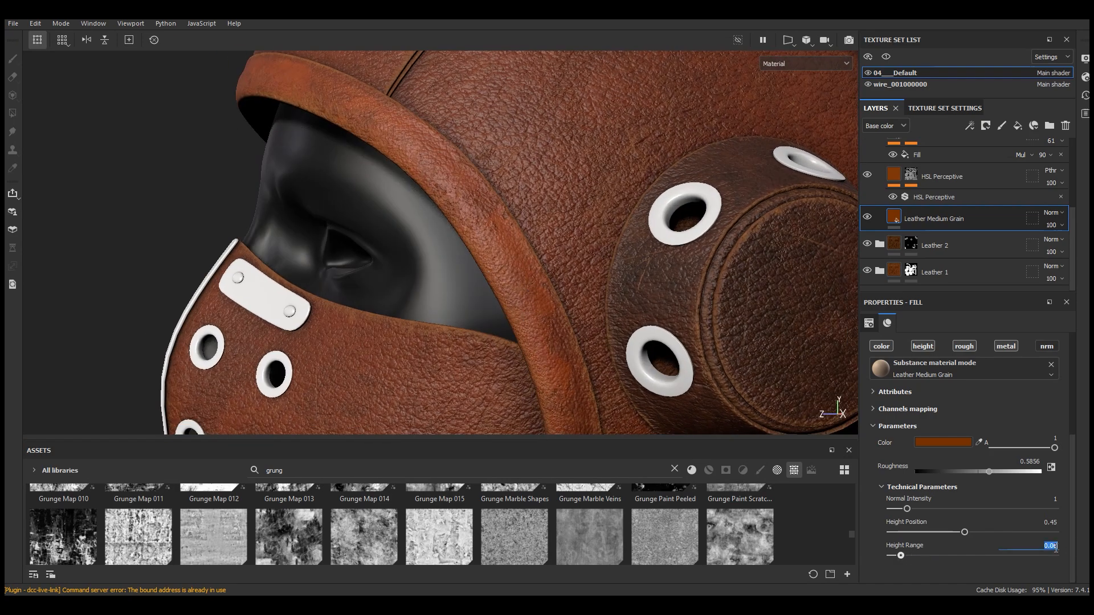
{"action": "key", "text": "Return"}
{"action": "scroll", "coordinate": [481, 194], "scroll_direction": "down", "scroll_amount": 5}
{"action": "scroll", "coordinate": [532, 270], "scroll_direction": "up", "scroll_amount": 4}
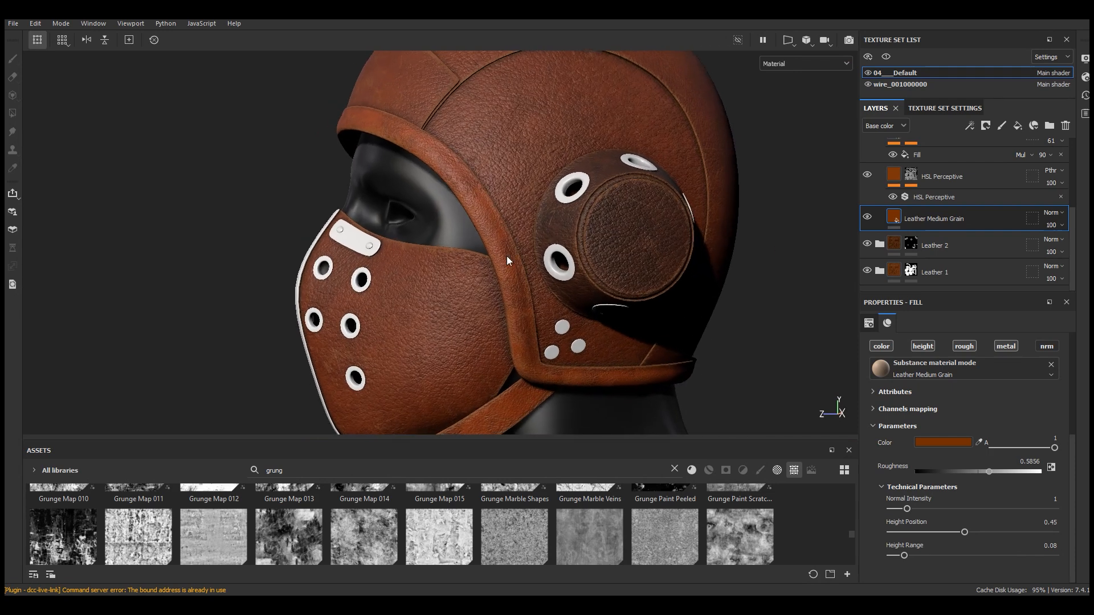
Change the Leather Medium Grain base color to 7E3C0D and close the color picker
{"action": "left_click", "coordinate": [943, 443]}
{"action": "left_click", "coordinate": [882, 518]}
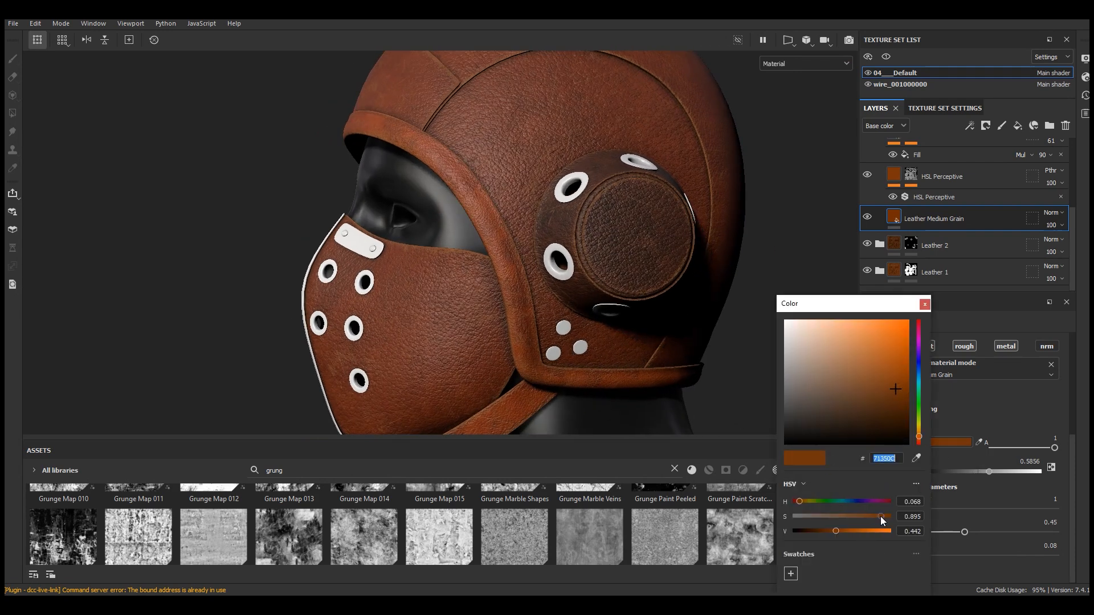
{"action": "left_click", "coordinate": [841, 531]}
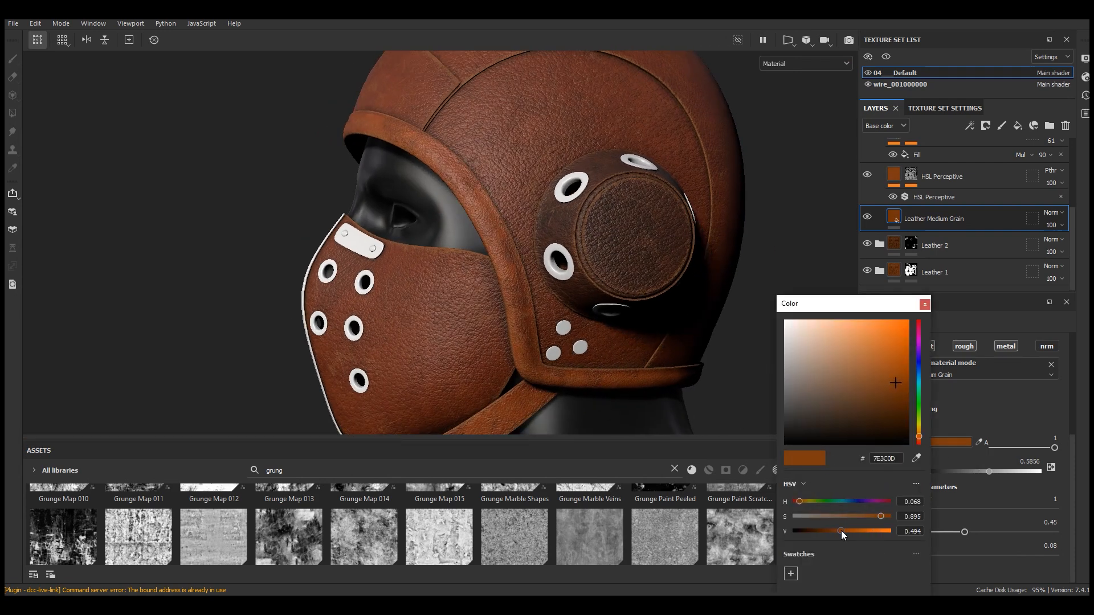
{"action": "scroll", "coordinate": [506, 255], "scroll_direction": "down", "scroll_amount": 4}
{"action": "left_click_drag", "start_coordinate": [506, 255], "coordinate": [550, 251], "text": "alt"}
{"action": "scroll", "coordinate": [504, 223], "scroll_direction": "up", "scroll_amount": 4}
{"action": "scroll", "coordinate": [503, 223], "scroll_direction": "up", "scroll_amount": 2}
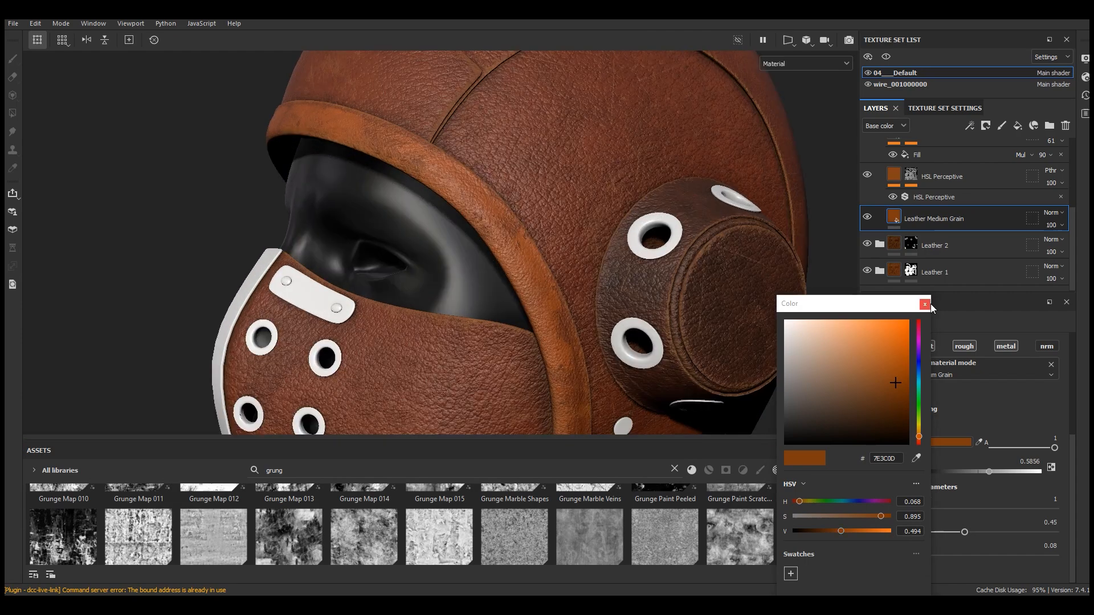
{"action": "left_click", "coordinate": [924, 303]}
{"action": "scroll", "coordinate": [928, 259], "scroll_direction": "up", "scroll_amount": 2}
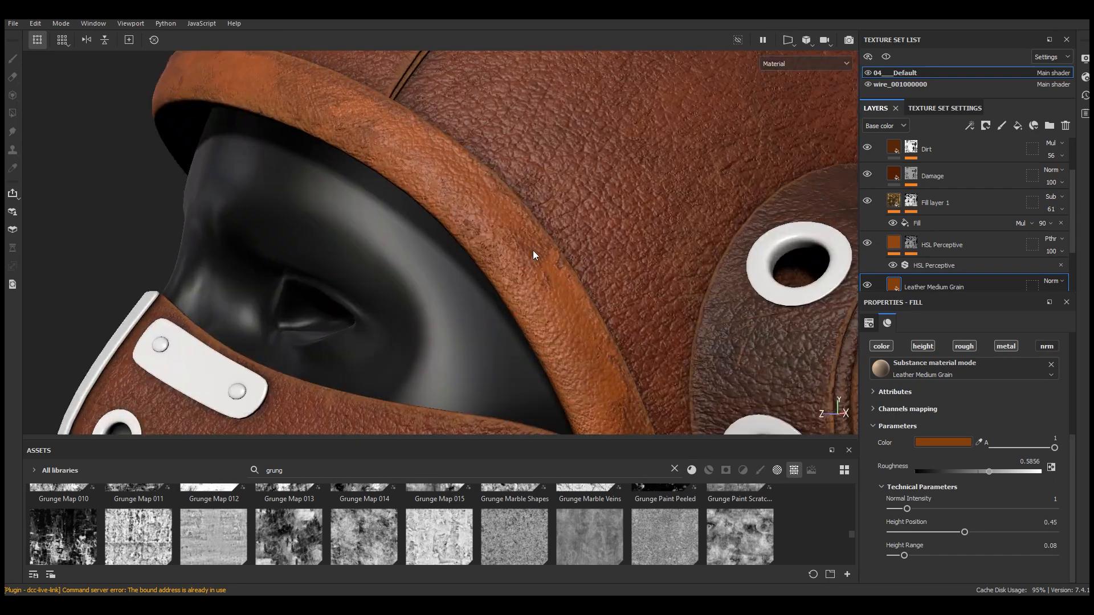
Open the Damage layer's Mask Builder - Legacy generator and set its level to 0.82
{"action": "left_click", "coordinate": [910, 175]}
{"action": "left_click", "coordinate": [910, 175]}
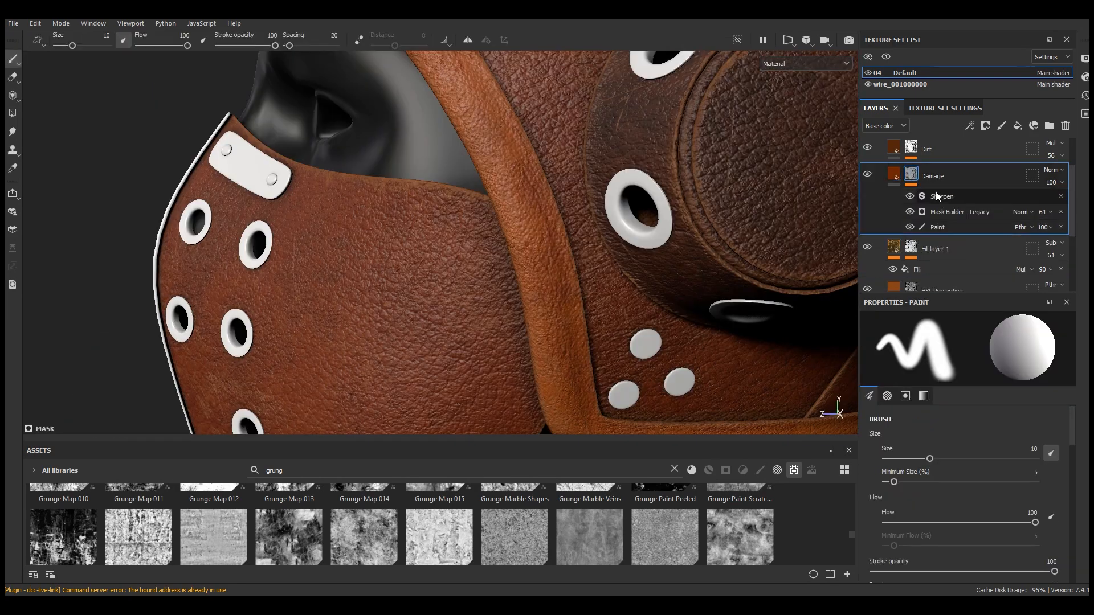
{"action": "left_click", "coordinate": [909, 210]}
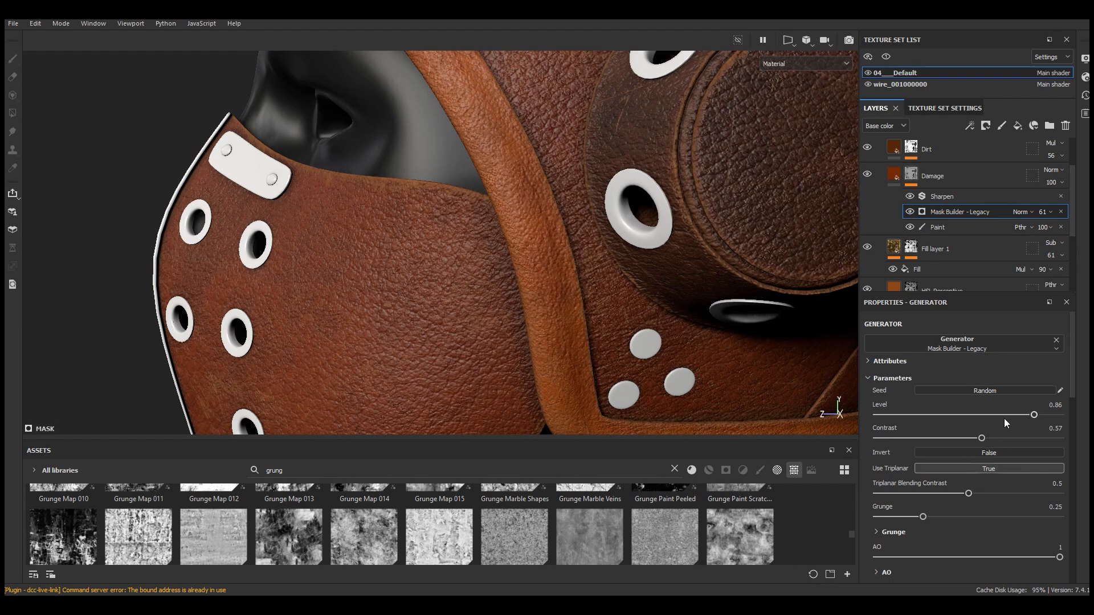
{"action": "scroll", "coordinate": [566, 315], "scroll_direction": "down", "scroll_amount": 10}
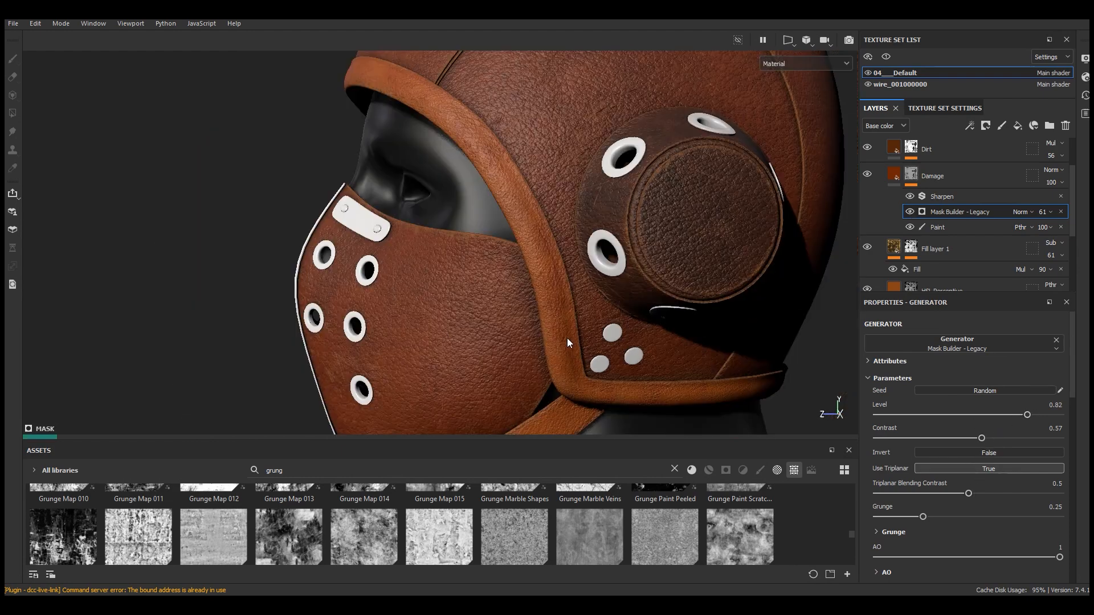
{"action": "left_click_drag", "start_coordinate": [680, 261], "coordinate": [780, 262], "text": "alt"}
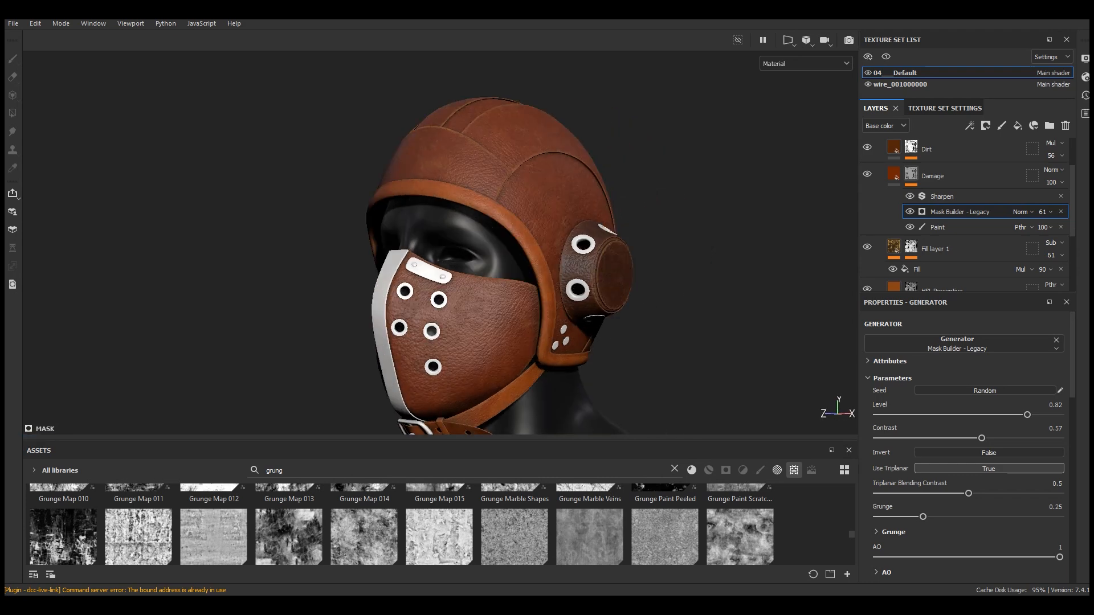
{"action": "scroll", "coordinate": [513, 217], "scroll_direction": "up", "scroll_amount": 8}
{"action": "scroll", "coordinate": [956, 224], "scroll_direction": "down", "scroll_amount": 3}
Set the Leather Medium Grain roughness to about 0.66
{"action": "left_click", "coordinate": [956, 224]}
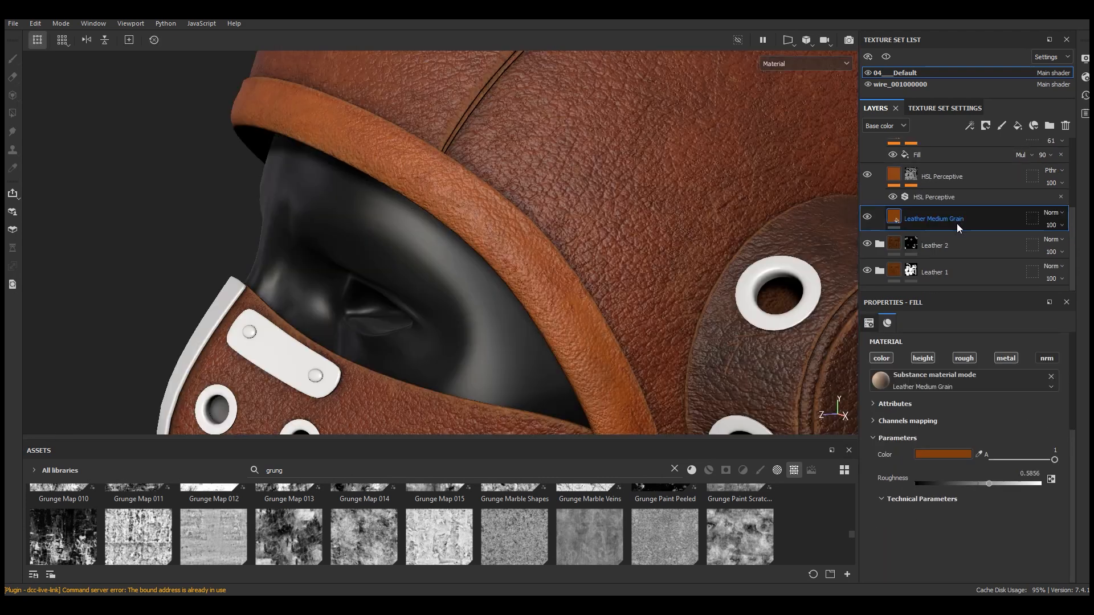
{"action": "left_click", "coordinate": [996, 483]}
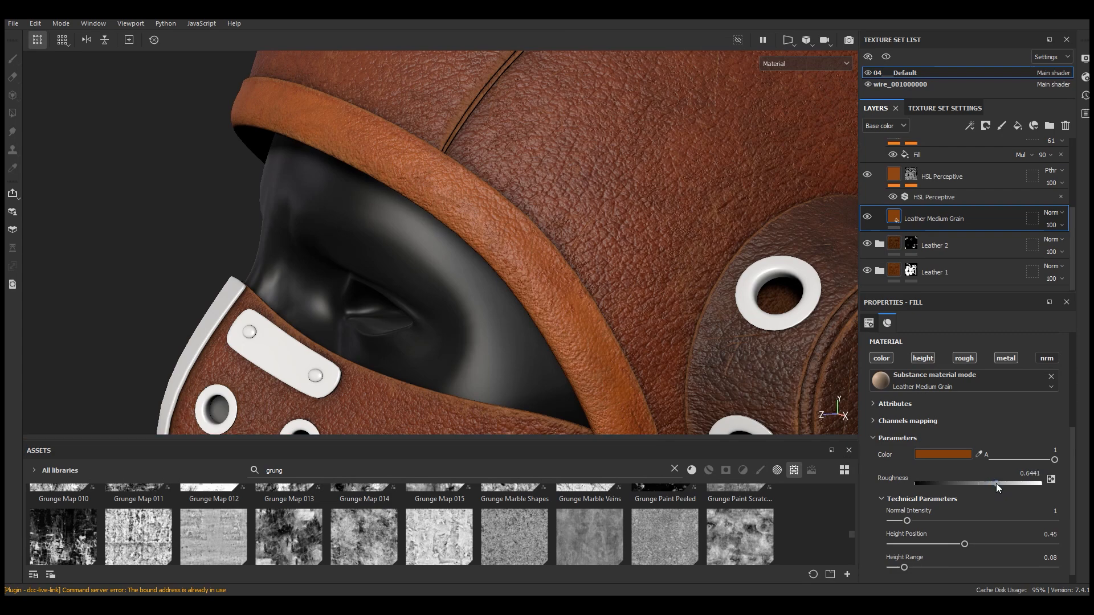
{"action": "left_click", "coordinate": [998, 484]}
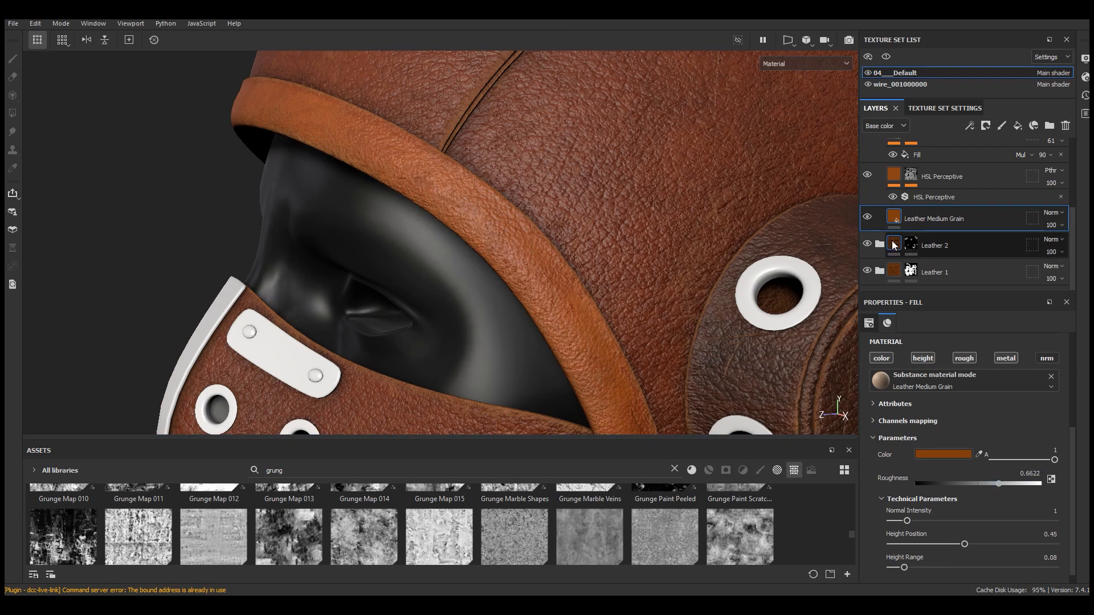
Select Fill layer 1 and set its roughness to 0.67
{"action": "left_click", "coordinate": [910, 176]}
{"action": "scroll", "coordinate": [914, 210], "scroll_direction": "up", "scroll_amount": 1}
{"action": "left_click", "coordinate": [898, 169]}
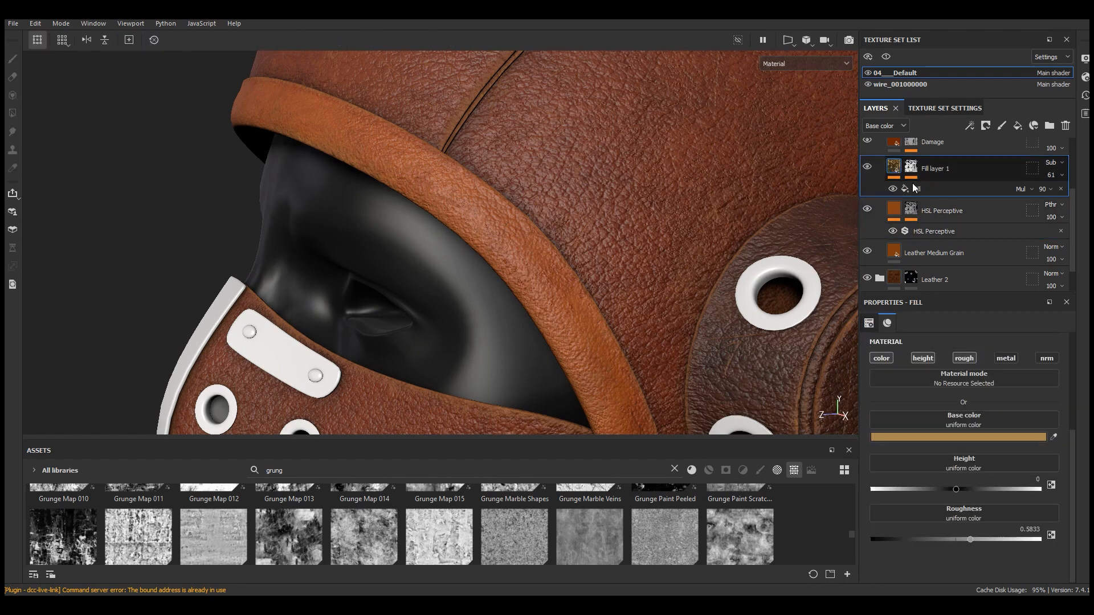
{"action": "scroll", "coordinate": [502, 207], "scroll_direction": "up", "scroll_amount": 1}
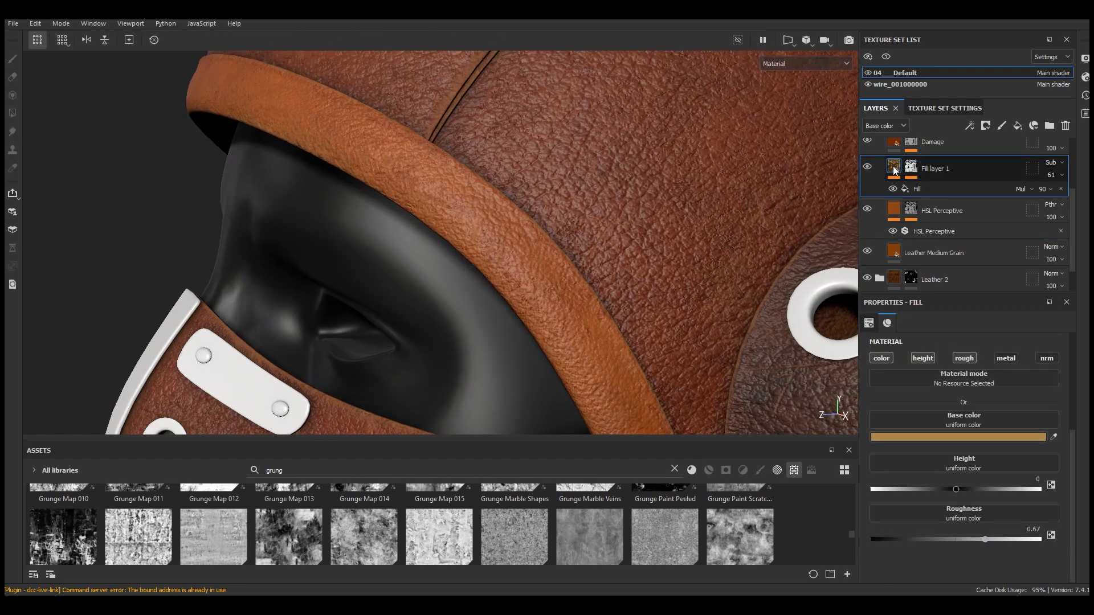
Select the Edge Damage layer and change its Leather Rough color to 814F28
{"action": "scroll", "coordinate": [917, 216], "scroll_direction": "up", "scroll_amount": 2}
{"action": "left_click", "coordinate": [877, 211]}
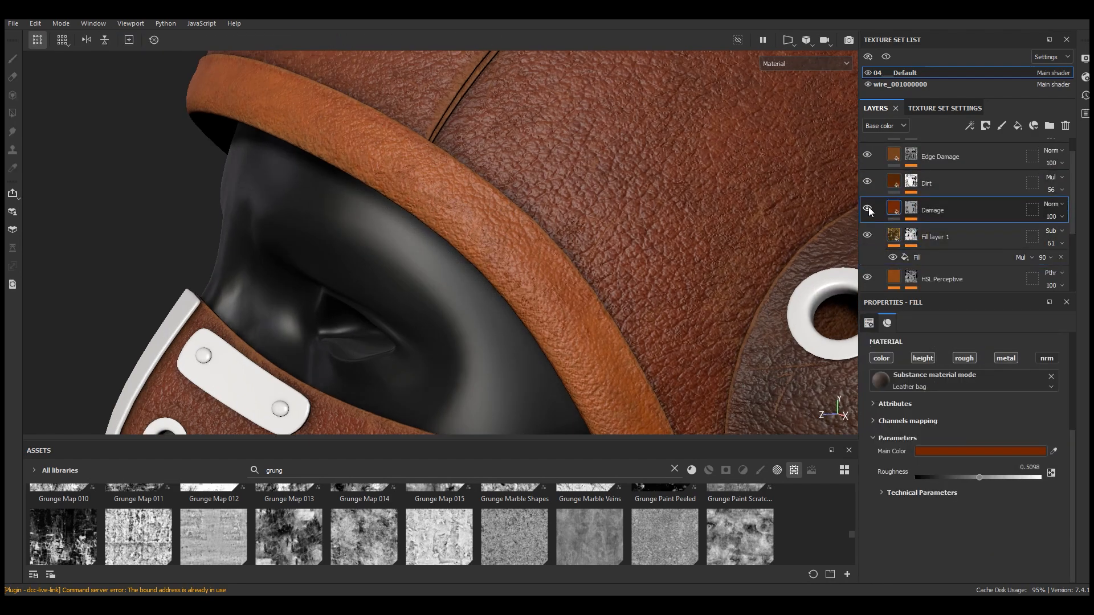
{"action": "left_click", "coordinate": [869, 185]}
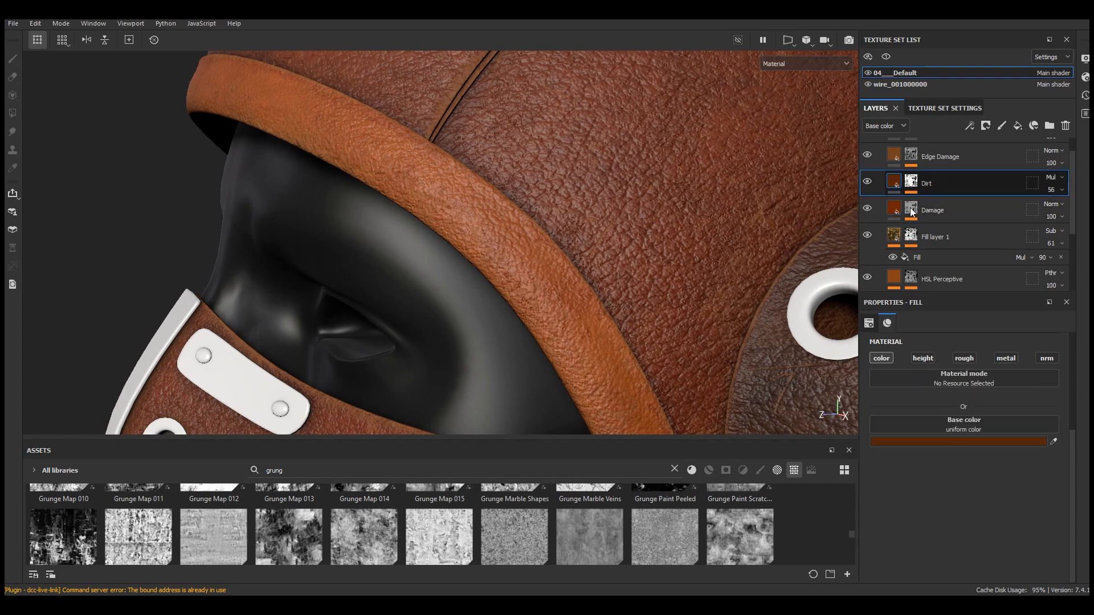
{"action": "scroll", "coordinate": [870, 183], "scroll_direction": "up", "scroll_amount": 1}
{"action": "left_click", "coordinate": [872, 180]}
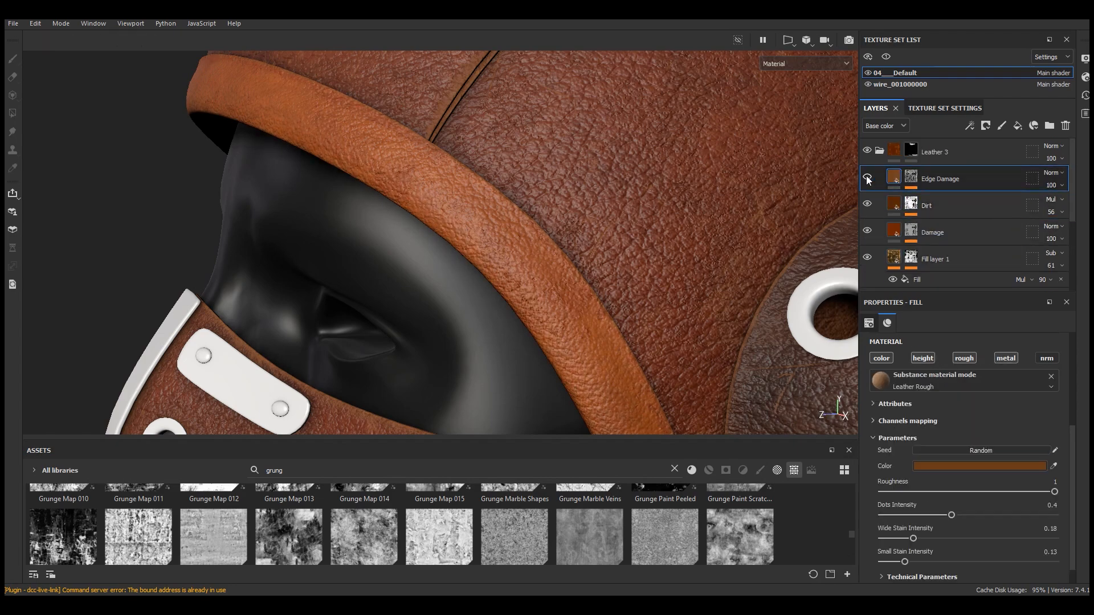
{"action": "scroll", "coordinate": [846, 180], "scroll_direction": "down", "scroll_amount": 4}
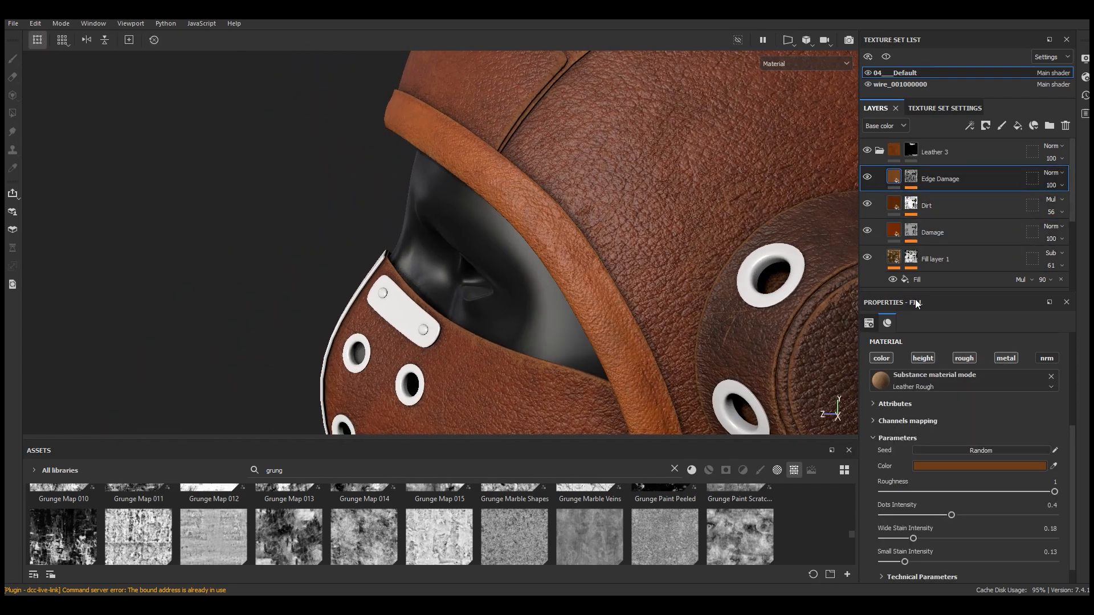
{"action": "left_click", "coordinate": [999, 467]}
{"action": "left_click_drag", "start_coordinate": [926, 302], "coordinate": [781, 252]}
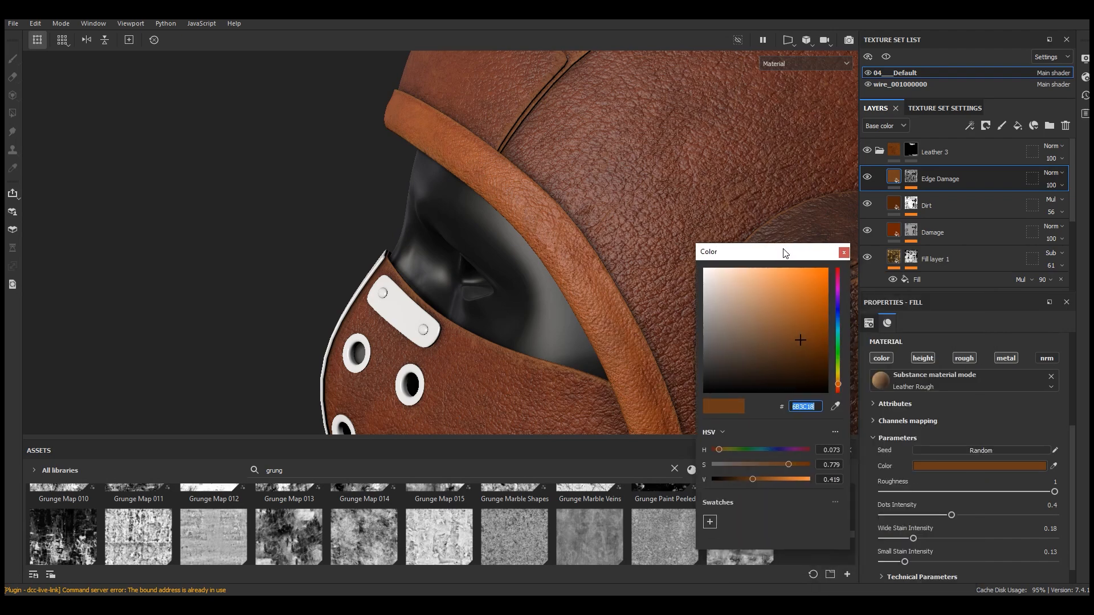
{"action": "left_click", "coordinate": [761, 479]}
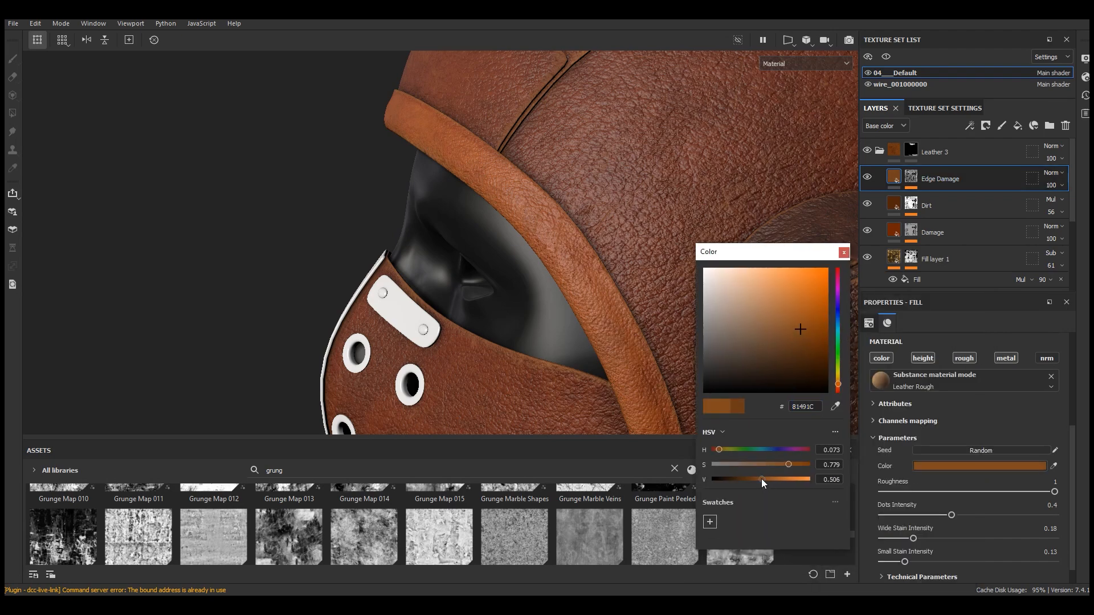
{"action": "scroll", "coordinate": [615, 303], "scroll_direction": "up", "scroll_amount": 3}
{"action": "left_click", "coordinate": [782, 464]}
{"action": "left_click", "coordinate": [780, 464]}
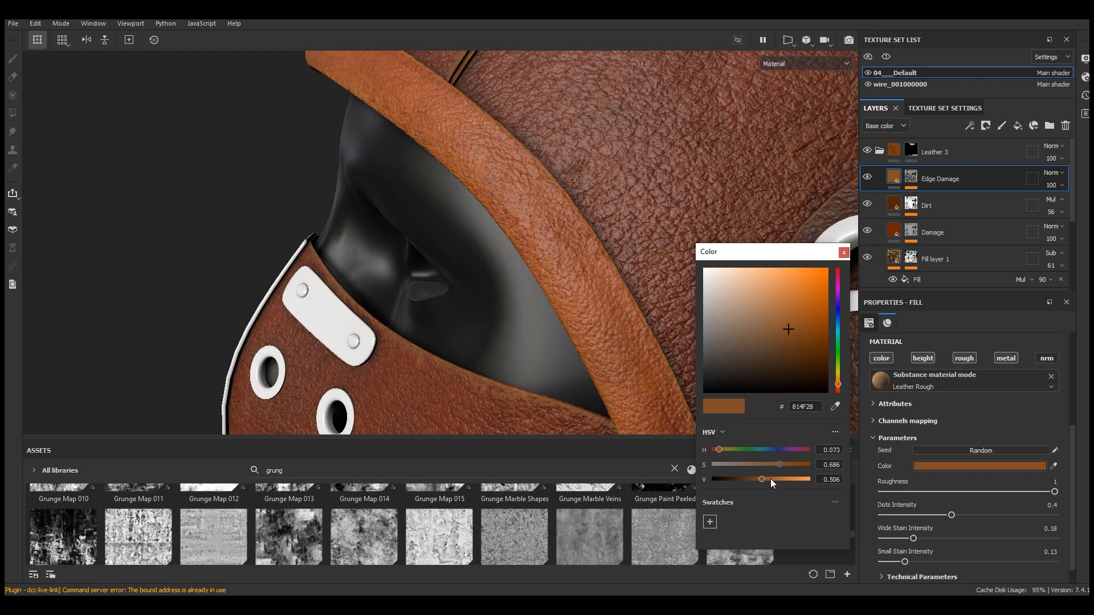
{"action": "left_click", "coordinate": [766, 480]}
{"action": "left_click", "coordinate": [844, 253]}
Adjust the Edge Damage color to 7E4A21 and close the color picker
{"action": "scroll", "coordinate": [593, 209], "scroll_direction": "down", "scroll_amount": 5}
{"action": "left_click_drag", "start_coordinate": [593, 209], "coordinate": [692, 215], "text": "alt"}
{"action": "scroll", "coordinate": [623, 390], "scroll_direction": "up", "scroll_amount": 4}
{"action": "left_click_drag", "start_coordinate": [637, 327], "coordinate": [661, 348], "text": "alt"}
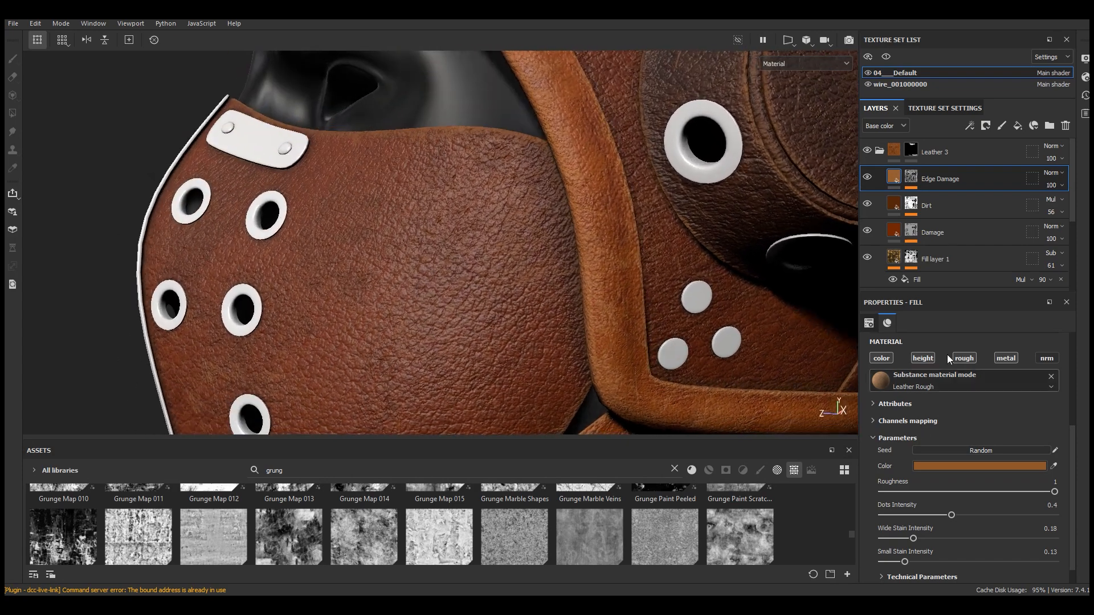
{"action": "left_click", "coordinate": [986, 468]}
{"action": "left_click_drag", "start_coordinate": [900, 530], "coordinate": [911, 515]}
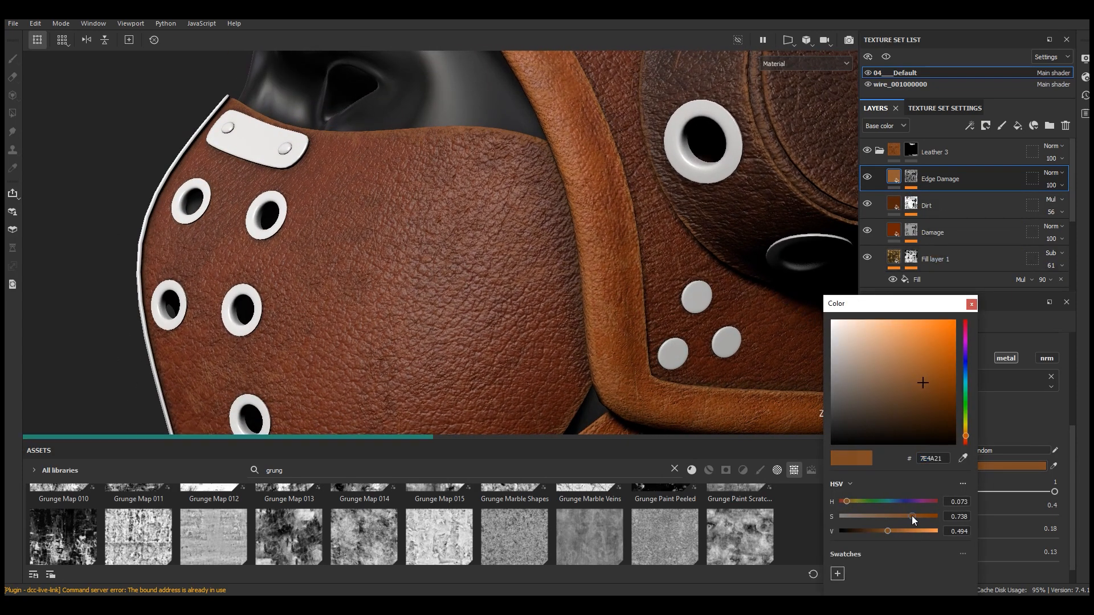
{"action": "left_click", "coordinate": [972, 305]}
{"action": "scroll", "coordinate": [560, 260], "scroll_direction": "down", "scroll_amount": 3}
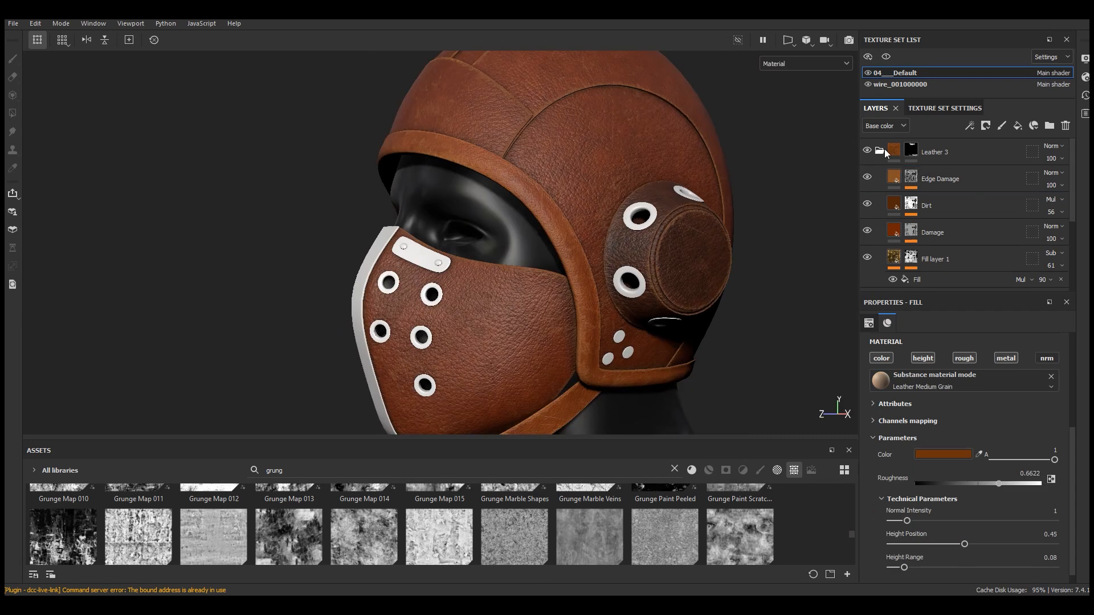
Collapse the Leather 3 folder and add the Bronze Armor smart material to the top of the layer stack
{"action": "left_click", "coordinate": [880, 151]}
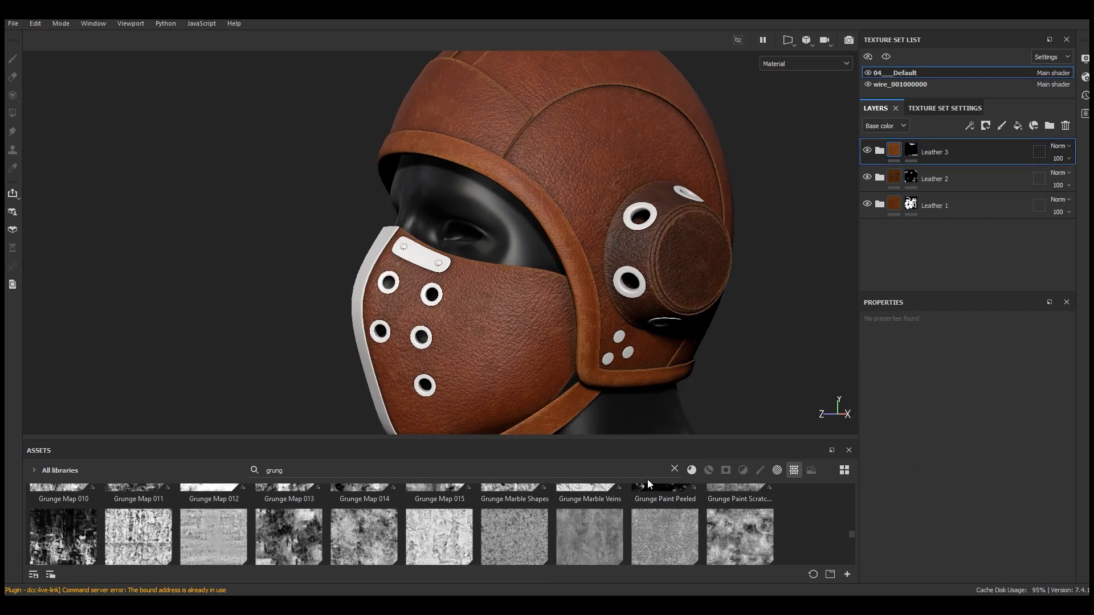
{"action": "left_click", "coordinate": [674, 468]}
{"action": "left_click_drag", "start_coordinate": [652, 439], "coordinate": [659, 374]}
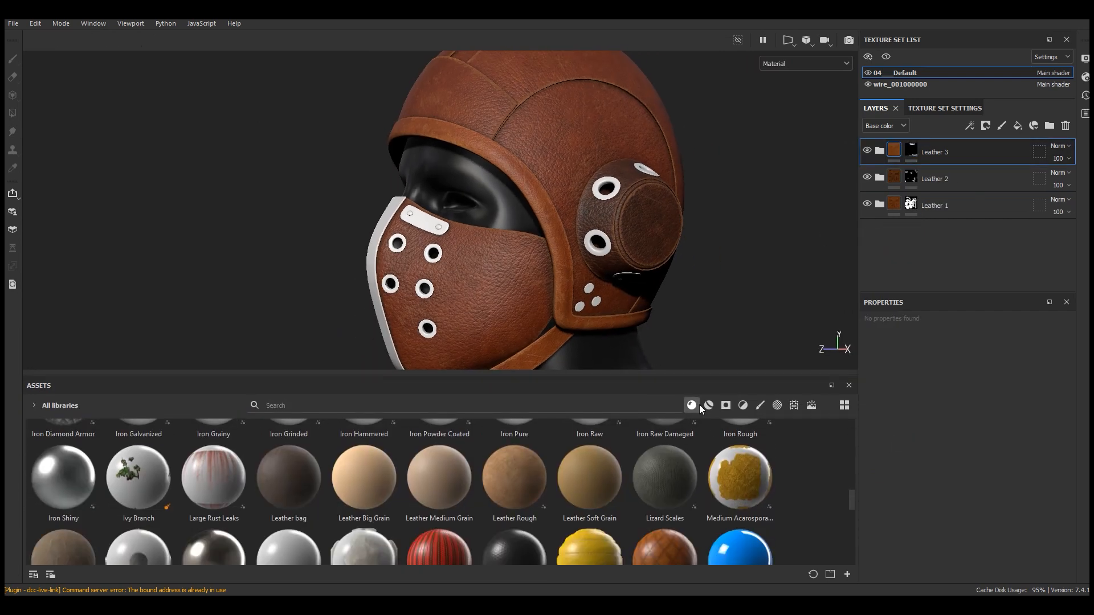
{"action": "left_click", "coordinate": [706, 405]}
{"action": "scroll", "coordinate": [672, 462], "scroll_direction": "up", "scroll_amount": 3}
{"action": "scroll", "coordinate": [672, 463], "scroll_direction": "up", "scroll_amount": 5}
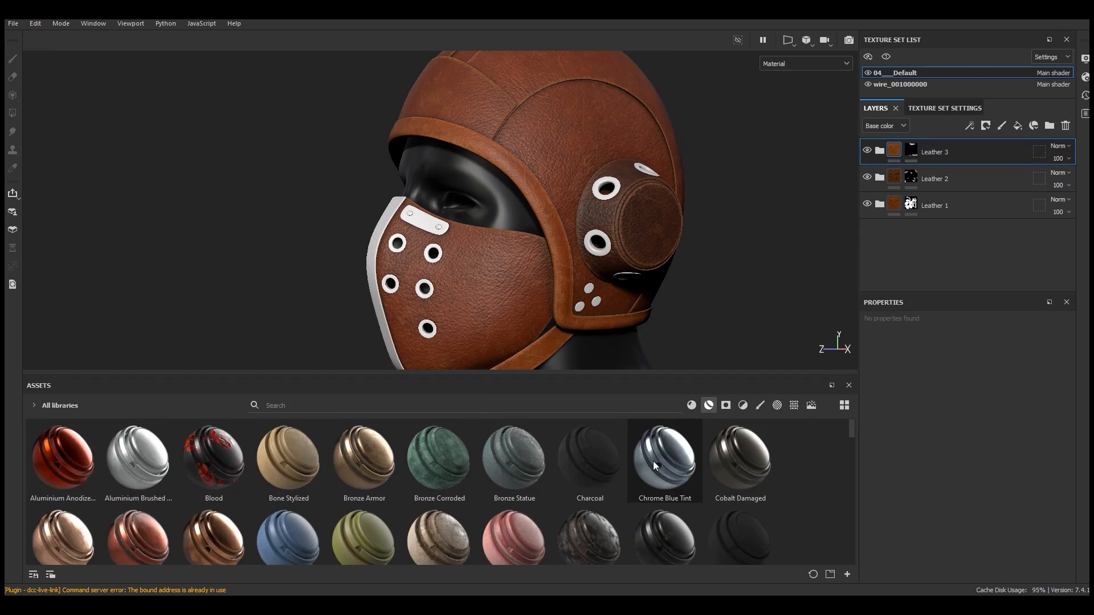
{"action": "left_click_drag", "start_coordinate": [365, 463], "coordinate": [938, 151]}
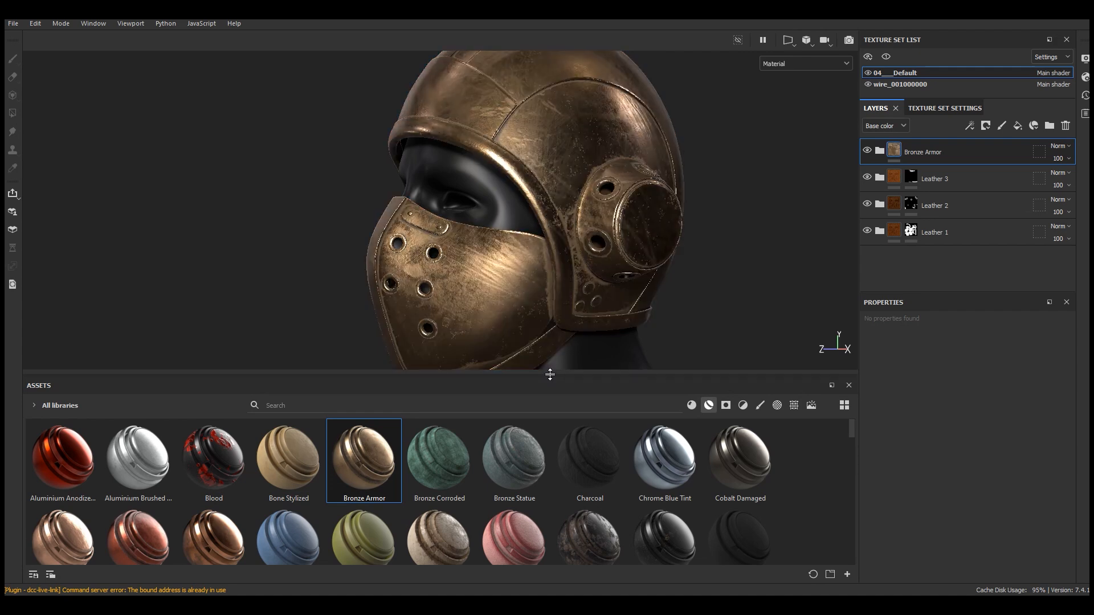
Add a black mask to the Bronze Armor folder
{"action": "left_click_drag", "start_coordinate": [551, 376], "coordinate": [551, 442]}
{"action": "left_click", "coordinate": [986, 126]}
{"action": "left_click", "coordinate": [988, 151]}
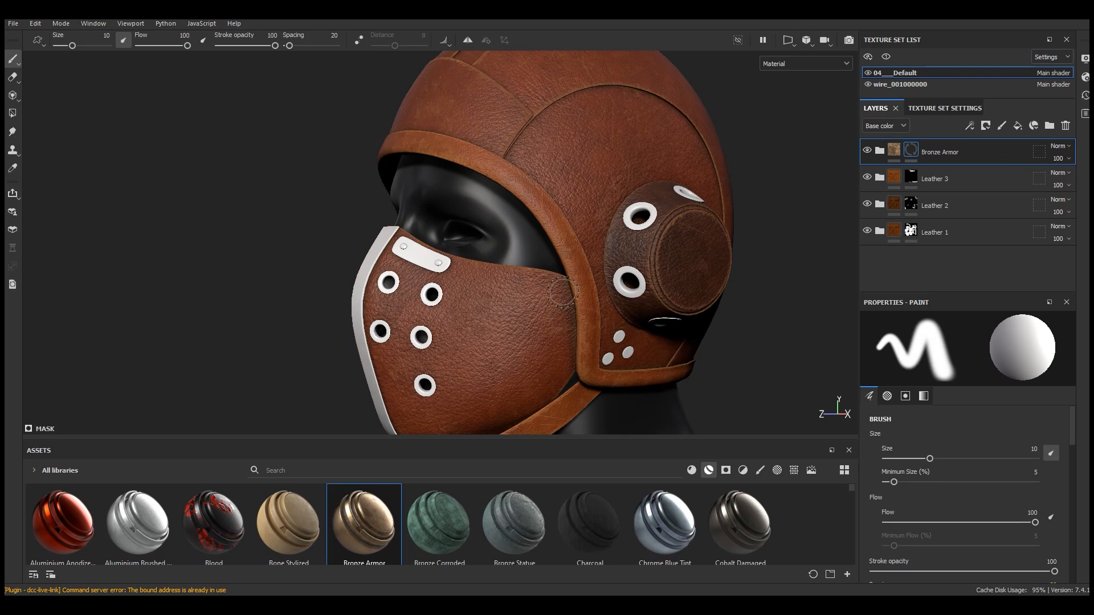
Use Polygon Fill in mesh mode to fill the ear cap's grommets and rivets into the Bronze Armor mask
{"action": "left_click", "coordinate": [12, 114]}
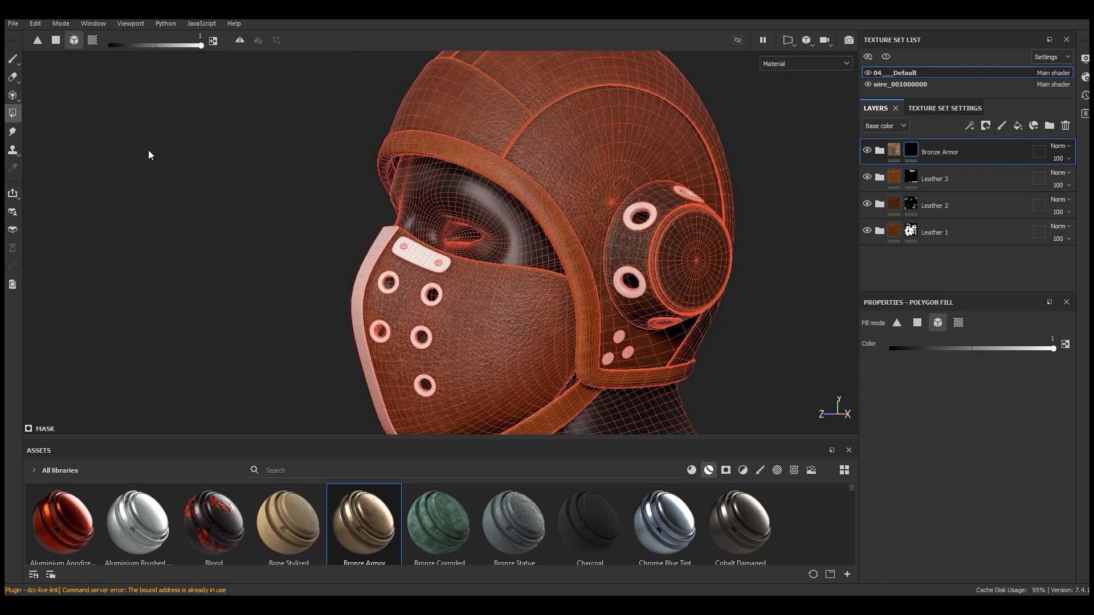
{"action": "scroll", "coordinate": [673, 236], "scroll_direction": "up", "scroll_amount": 4}
{"action": "left_click", "coordinate": [641, 199]}
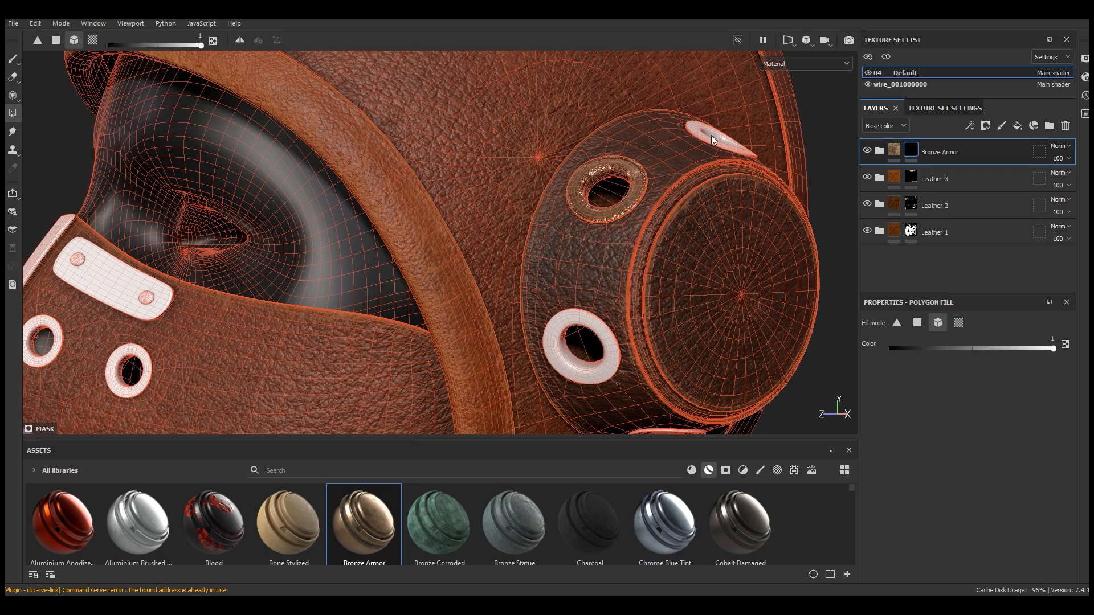
{"action": "left_click", "coordinate": [712, 136]}
{"action": "scroll", "coordinate": [653, 162], "scroll_direction": "down", "scroll_amount": 4}
{"action": "left_click_drag", "start_coordinate": [653, 162], "coordinate": [675, 97], "text": "alt"}
{"action": "scroll", "coordinate": [678, 228], "scroll_direction": "up", "scroll_amount": 4}
{"action": "left_click", "coordinate": [592, 177]}
{"action": "left_click", "coordinate": [682, 265]}
{"action": "left_click", "coordinate": [789, 235]}
{"action": "left_click", "coordinate": [606, 288]}
{"action": "left_click", "coordinate": [592, 332]}
{"action": "left_click", "coordinate": [639, 333]}
{"action": "scroll", "coordinate": [641, 345], "scroll_direction": "down", "scroll_amount": 4}
{"action": "left_click_drag", "start_coordinate": [639, 330], "coordinate": [604, 308], "text": "alt"}
{"action": "scroll", "coordinate": [467, 415], "scroll_direction": "up", "scroll_amount": 3}
Polygon-fill the remaining grommets and rivets on the ear cap and face mask into the Bronze Armor mask
{"action": "left_click", "coordinate": [466, 415]}
{"action": "scroll", "coordinate": [467, 414], "scroll_direction": "down", "scroll_amount": 3}
{"action": "scroll", "coordinate": [509, 140], "scroll_direction": "up", "scroll_amount": 2}
{"action": "left_click", "coordinate": [476, 84]}
{"action": "left_click", "coordinate": [460, 126]}
{"action": "left_click", "coordinate": [521, 156]}
{"action": "left_click", "coordinate": [406, 164]}
{"action": "left_click", "coordinate": [435, 212]}
{"action": "left_click", "coordinate": [534, 248]}
{"action": "left_click", "coordinate": [533, 311]}
{"action": "left_click_drag", "start_coordinate": [547, 319], "coordinate": [724, 325], "text": "alt"}
{"action": "left_click", "coordinate": [462, 184]}
{"action": "left_click", "coordinate": [480, 175]}
{"action": "left_click", "coordinate": [432, 195]}
{"action": "left_click", "coordinate": [442, 240]}
{"action": "left_click", "coordinate": [495, 226]}
{"action": "left_click", "coordinate": [508, 273]}
{"action": "left_click", "coordinate": [456, 281]}
{"action": "left_click", "coordinate": [451, 346]}
{"action": "left_click_drag", "start_coordinate": [464, 342], "coordinate": [688, 341], "text": "alt"}
{"action": "scroll", "coordinate": [649, 358], "scroll_direction": "up", "scroll_amount": 3}
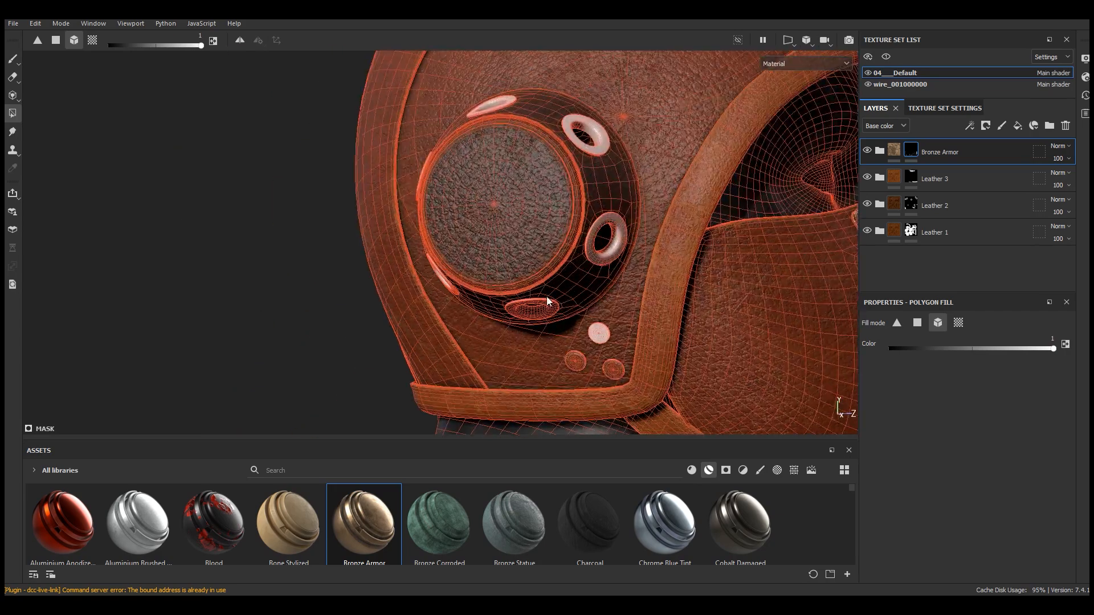
Polygon-fill the grommets and rivets on the opposite ear cap into the mask, then switch back to the paint brush
{"action": "left_click", "coordinate": [619, 262]}
{"action": "left_click", "coordinate": [596, 149]}
{"action": "left_click", "coordinate": [506, 99]}
{"action": "left_click_drag", "start_coordinate": [623, 250], "coordinate": [741, 251], "text": "alt"}
{"action": "left_click", "coordinate": [402, 174]}
{"action": "left_click", "coordinate": [405, 260]}
{"action": "scroll", "coordinate": [453, 357], "scroll_direction": "down", "scroll_amount": 3}
{"action": "left_click_drag", "start_coordinate": [452, 357], "coordinate": [242, 344], "text": "alt"}
{"action": "left_click", "coordinate": [17, 63]}
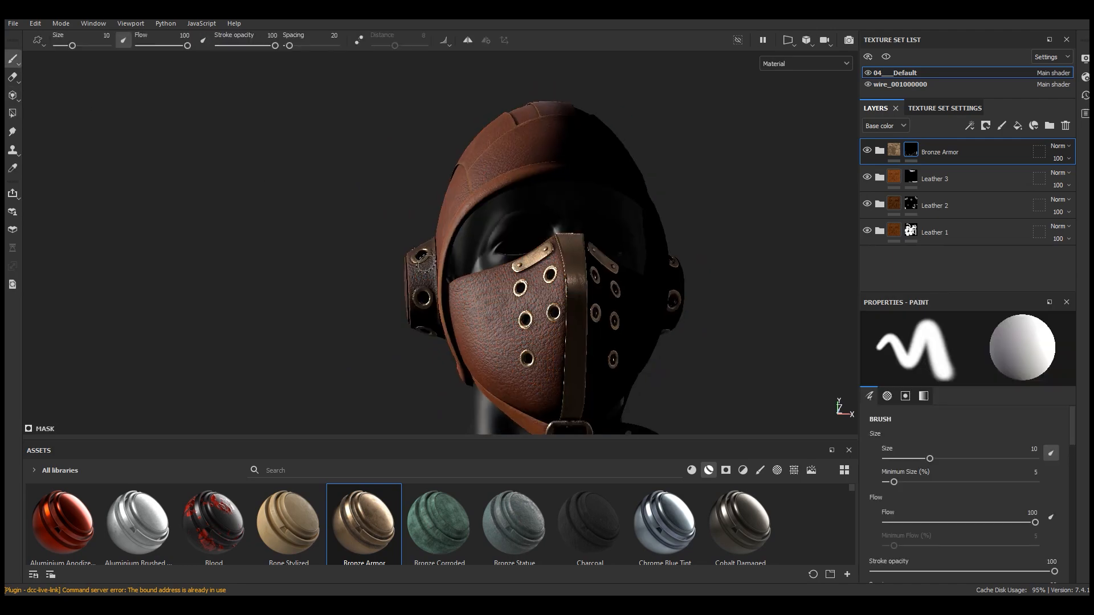
Expand the Bronze Armor folder and toggle the Edges Damages layer's visibility to compare its effect
{"action": "scroll", "coordinate": [656, 331], "scroll_direction": "down", "scroll_amount": 2}
{"action": "left_click_drag", "start_coordinate": [655, 331], "coordinate": [591, 334], "text": "alt"}
{"action": "mouse_move", "coordinate": [591, 335]}
{"action": "right_mouse_down", "text": "shift"}
{"action": "mouse_move", "coordinate": [559, 323]}
{"action": "mouse_move", "coordinate": [587, 324]}
{"action": "right_mouse_up", "text": "shift"}
{"action": "scroll", "coordinate": [545, 328], "scroll_direction": "up", "scroll_amount": 3}
{"action": "mouse_move", "coordinate": [604, 326]}
{"action": "left_mouse_down", "text": "alt"}
{"action": "mouse_move", "coordinate": [503, 322]}
{"action": "mouse_move", "coordinate": [609, 316]}
{"action": "left_mouse_up", "text": "alt"}
{"action": "scroll", "coordinate": [501, 277], "scroll_direction": "up", "scroll_amount": 4}
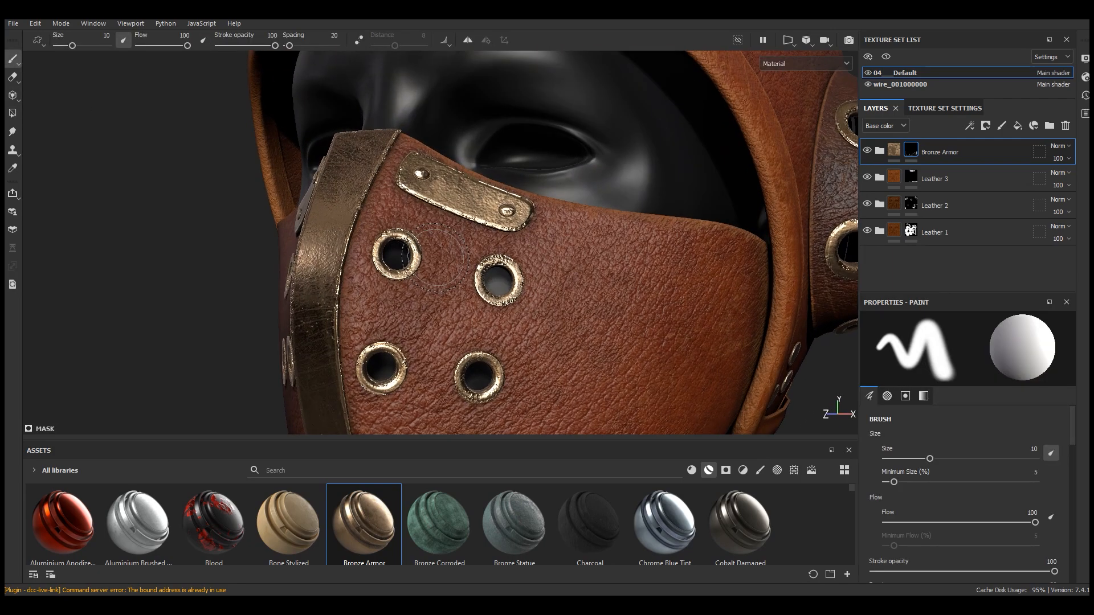
{"action": "left_click_drag", "start_coordinate": [496, 268], "coordinate": [457, 263], "text": "alt"}
{"action": "scroll", "coordinate": [456, 263], "scroll_direction": "up", "scroll_amount": 3}
{"action": "left_click", "coordinate": [879, 151]}
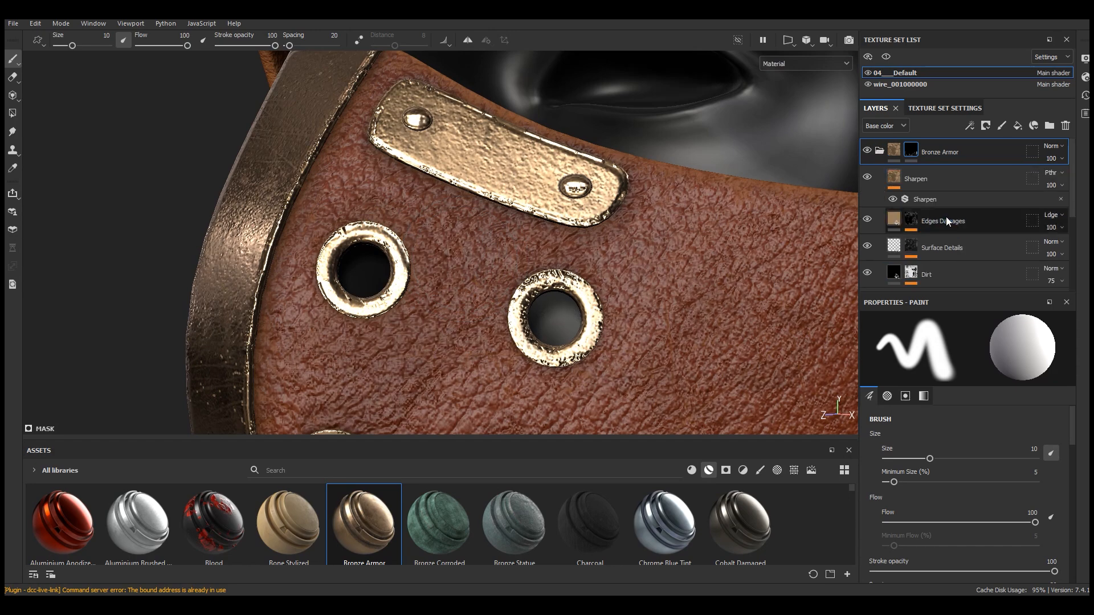
{"action": "left_click", "coordinate": [928, 290]}
{"action": "left_click_drag", "start_coordinate": [927, 293], "coordinate": [924, 356]}
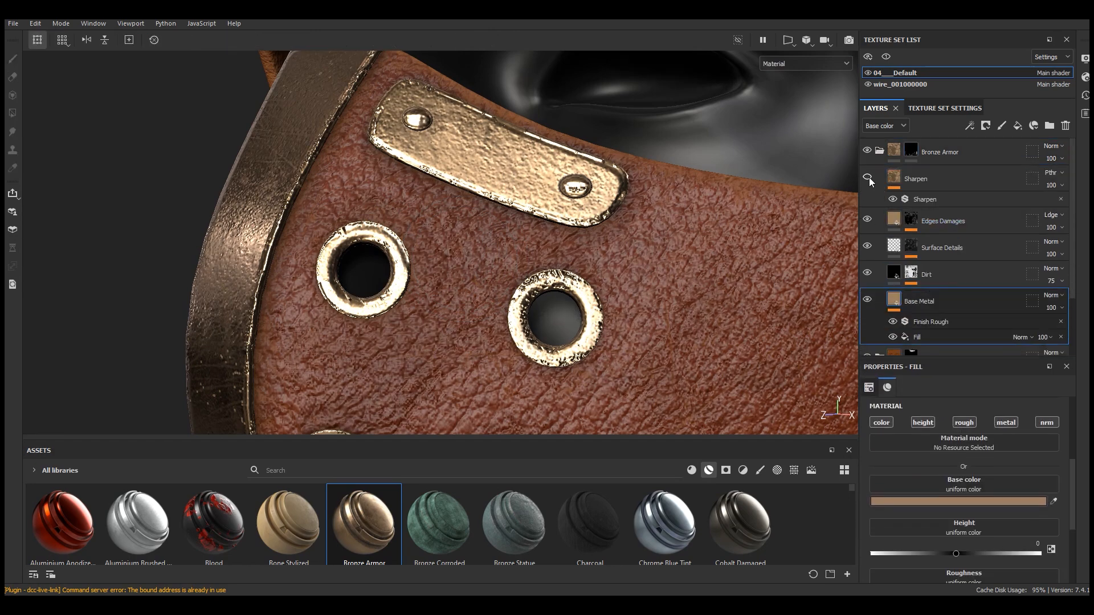
{"action": "left_click", "coordinate": [867, 220]}
{"action": "left_click", "coordinate": [868, 220]}
{"action": "left_click", "coordinate": [868, 220]}
Set the Surface Details layer's height to -0.005 and lower its opacity to 48
{"action": "left_click", "coordinate": [892, 247]}
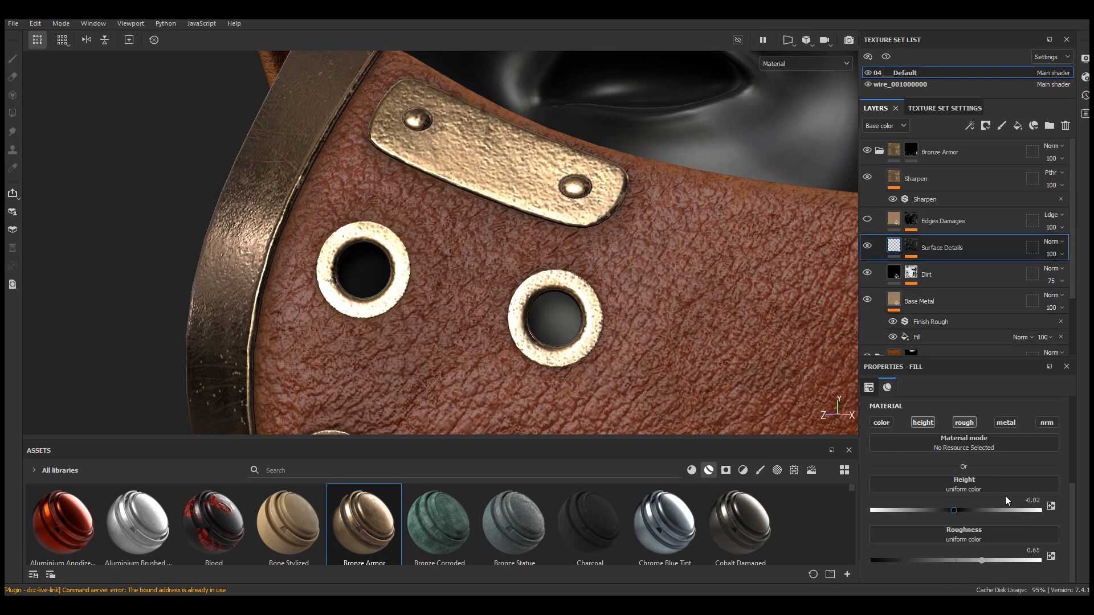
{"action": "key", "text": "Return"}
{"action": "left_click", "coordinate": [868, 246]}
{"action": "left_click", "coordinate": [868, 246]}
{"action": "left_click", "coordinate": [1052, 254]}
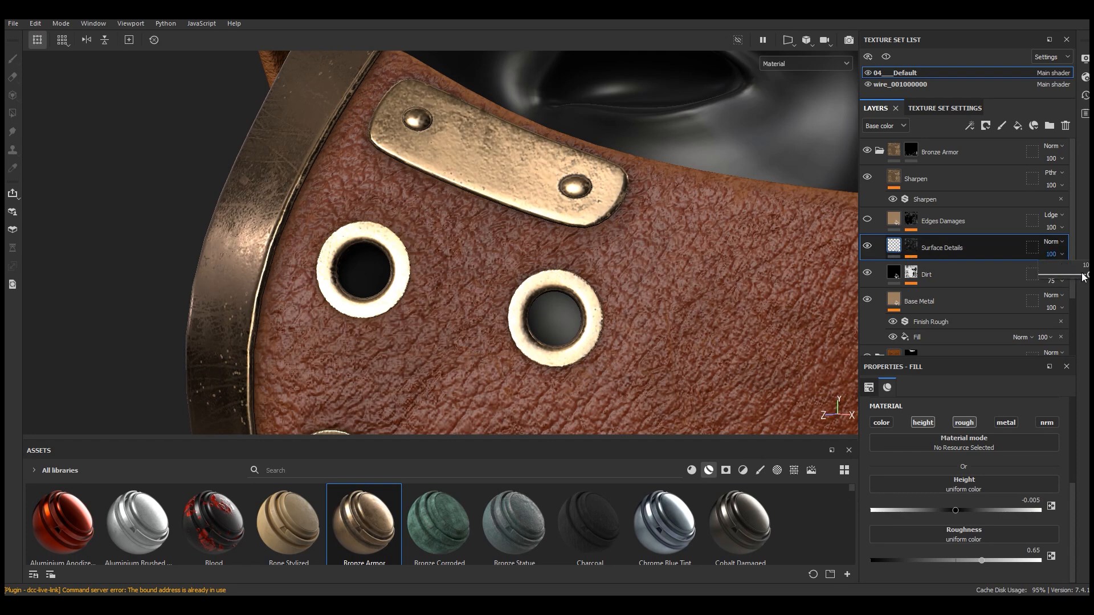
{"action": "left_click", "coordinate": [1062, 277]}
{"action": "left_click", "coordinate": [912, 246]}
{"action": "left_click_drag", "start_coordinate": [1086, 292], "coordinate": [1059, 292]}
Set the Edges Damages layer's height to -0.005
{"action": "left_click", "coordinate": [957, 222]}
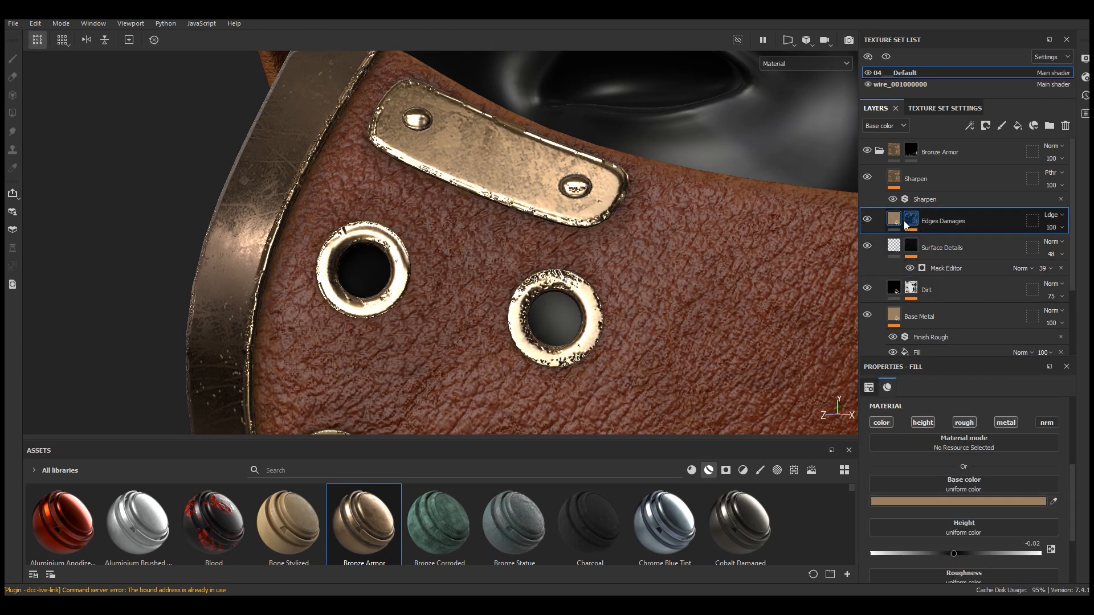
{"action": "left_click", "coordinate": [1033, 544]}
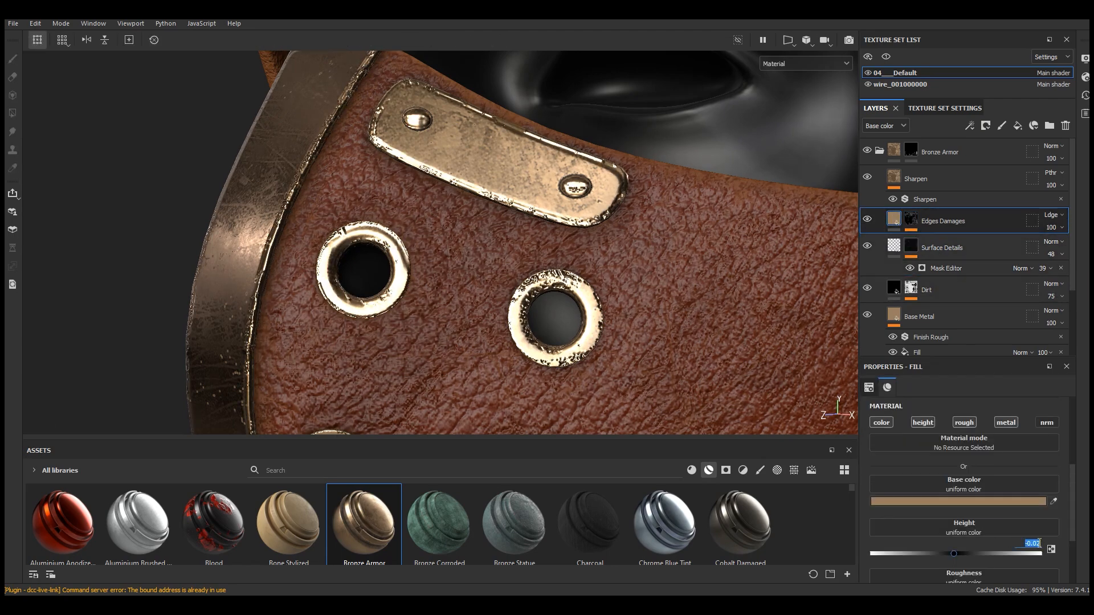
{"action": "type", "text": "05"}
{"action": "key", "text": "Return"}
{"action": "left_click_drag", "start_coordinate": [569, 256], "coordinate": [658, 281], "text": "alt"}
{"action": "scroll", "coordinate": [658, 281], "scroll_direction": "up", "scroll_amount": 6}
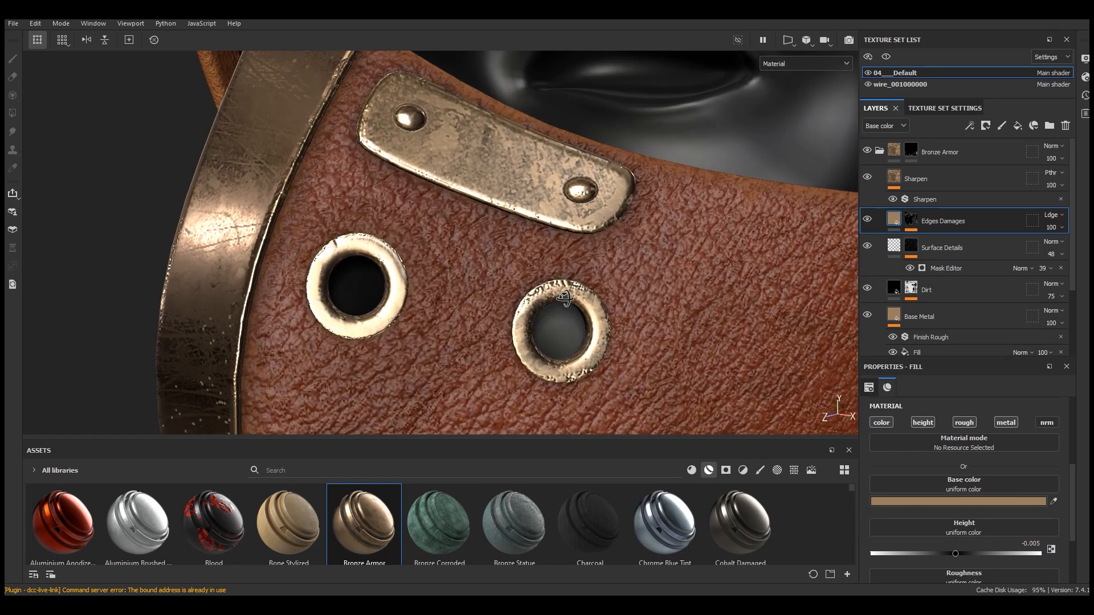
Lower the Edges Damages mask editor's opacity to 46
{"action": "left_click", "coordinate": [911, 220]}
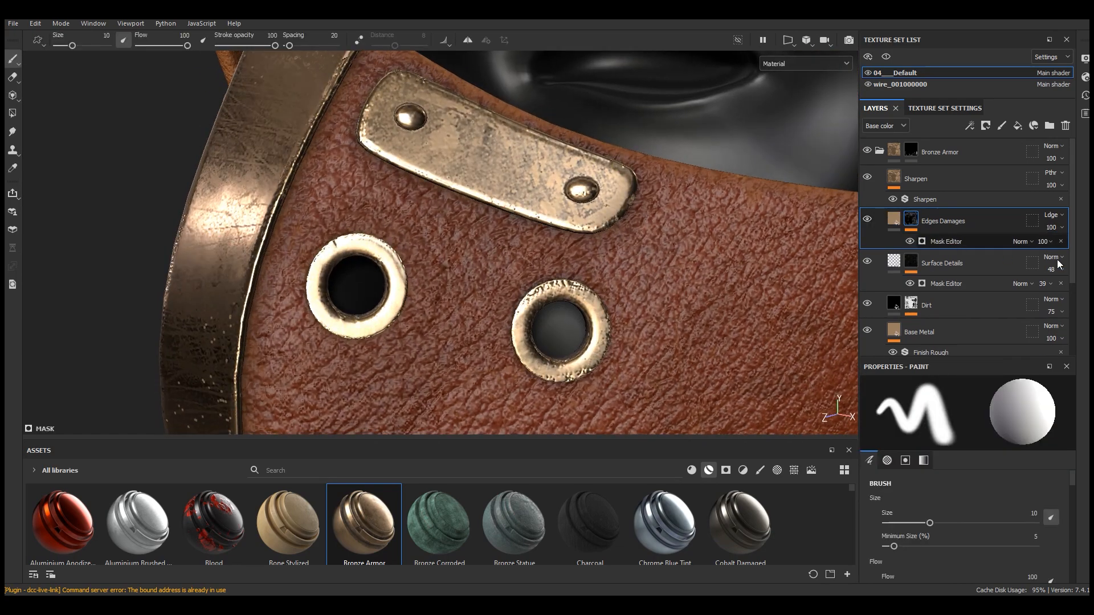
{"action": "left_click", "coordinate": [1050, 241]}
{"action": "left_click_drag", "start_coordinate": [1086, 262], "coordinate": [1062, 262]}
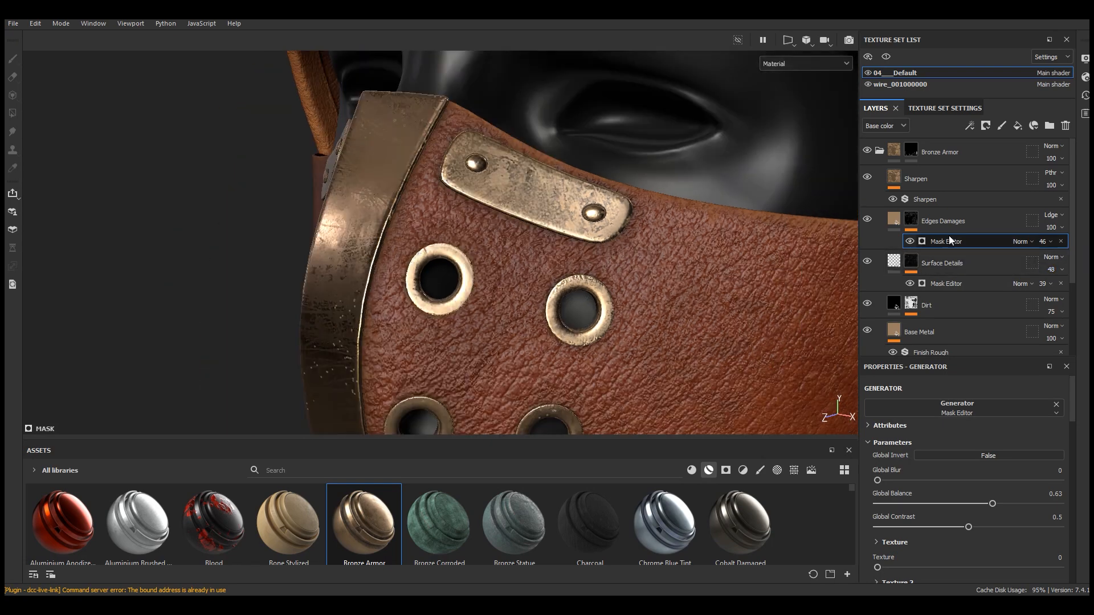
{"action": "left_click", "coordinate": [894, 221]}
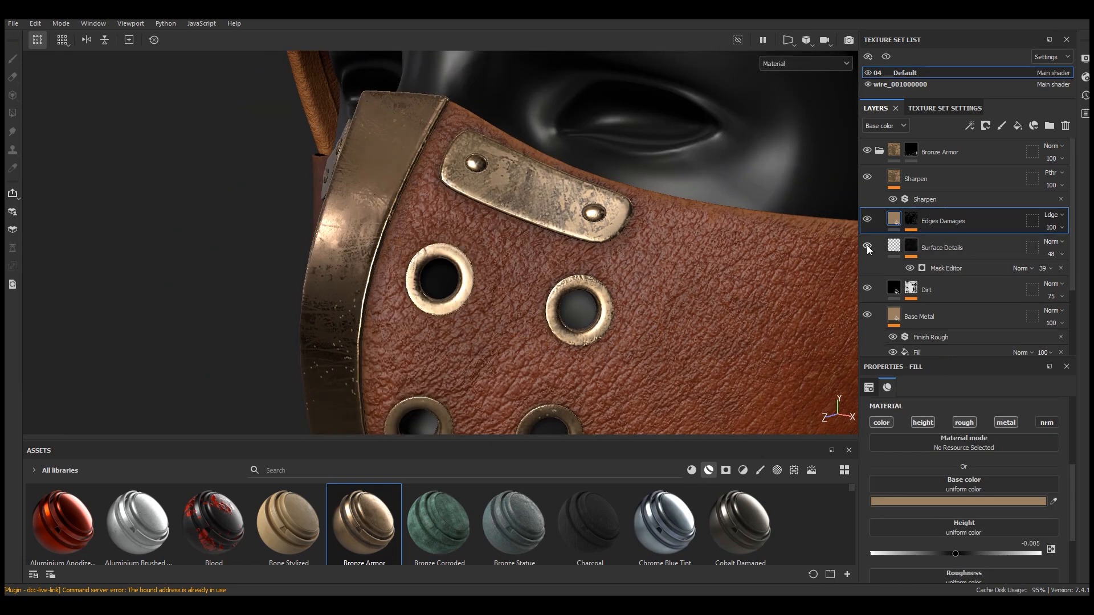
Toggle the Dirt, Base Metal and Base Metal fill layers' visibility to compare their effect
{"action": "left_click", "coordinate": [867, 289]}
{"action": "left_click", "coordinate": [867, 289]}
{"action": "left_click", "coordinate": [867, 288]}
{"action": "left_click", "coordinate": [868, 289]}
{"action": "left_click", "coordinate": [867, 314]}
{"action": "left_click", "coordinate": [867, 314]}
{"action": "scroll", "coordinate": [946, 320], "scroll_direction": "down", "scroll_amount": 2}
{"action": "left_click", "coordinate": [929, 285]}
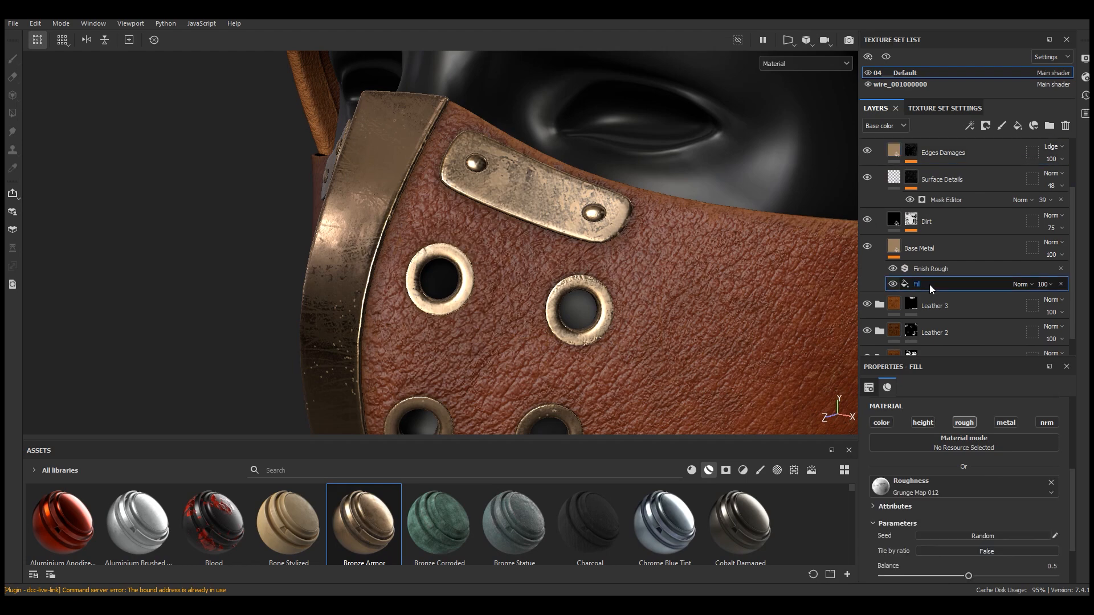
{"action": "left_click", "coordinate": [892, 284]}
{"action": "left_click", "coordinate": [893, 284]}
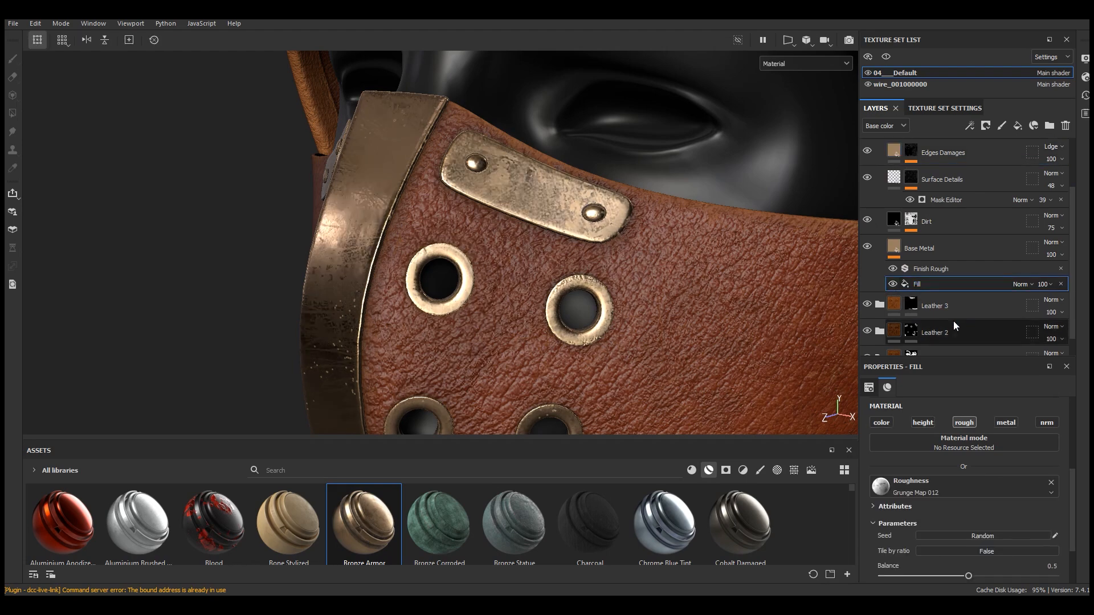
Set the Base Metal roughness fill's UV scale to 6
{"action": "scroll", "coordinate": [963, 484], "scroll_direction": "up", "scroll_amount": 5}
{"action": "left_click", "coordinate": [966, 491]}
{"action": "type", "text": "6"}
{"action": "key", "text": "Return"}
{"action": "scroll", "coordinate": [542, 263], "scroll_direction": "down", "scroll_amount": 5}
{"action": "left_click_drag", "start_coordinate": [538, 263], "coordinate": [642, 319], "text": "alt"}
{"action": "scroll", "coordinate": [641, 319], "scroll_direction": "up", "scroll_amount": 5}
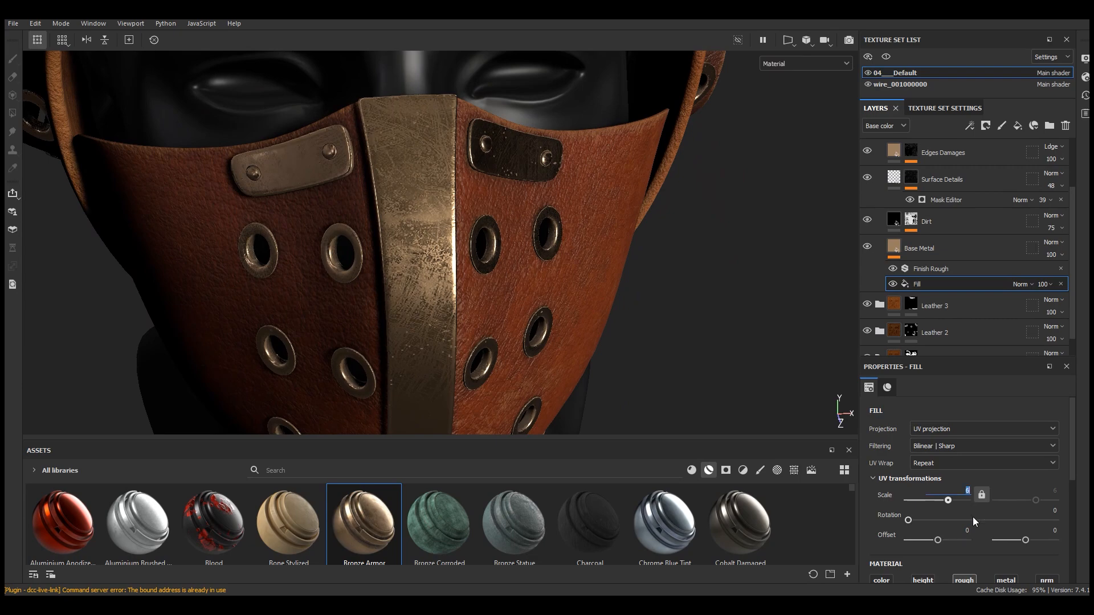
Switch the roughness fill's projection to Tri-planar projection
{"action": "left_click", "coordinate": [937, 429]}
{"action": "left_click", "coordinate": [934, 462]}
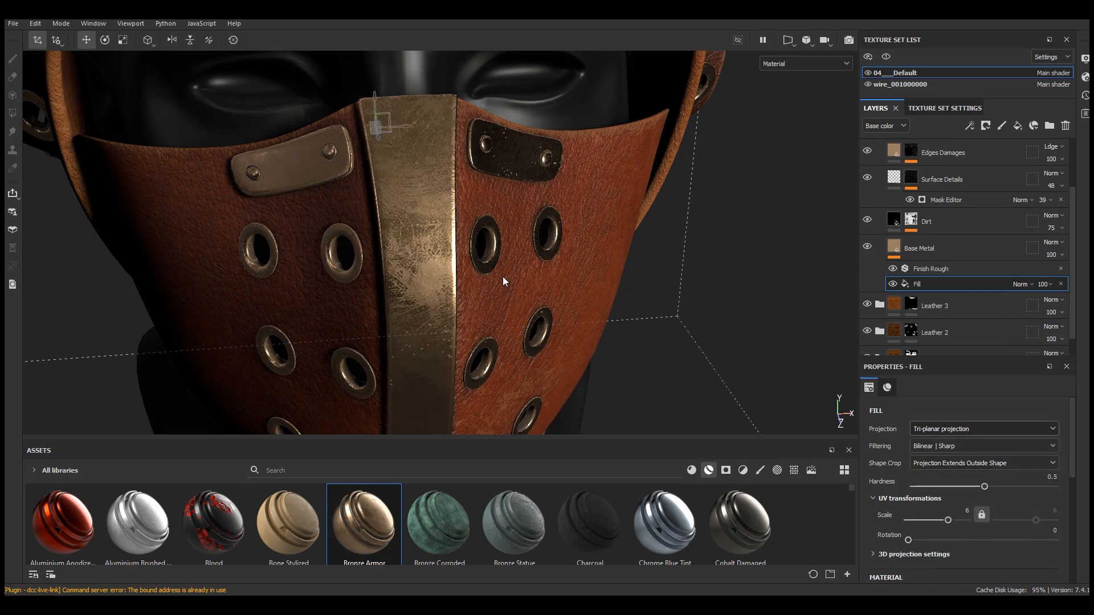
{"action": "scroll", "coordinate": [504, 282], "scroll_direction": "down", "scroll_amount": 4}
{"action": "left_click_drag", "start_coordinate": [554, 281], "coordinate": [525, 291], "text": "alt"}
{"action": "scroll", "coordinate": [407, 260], "scroll_direction": "down", "scroll_amount": 3}
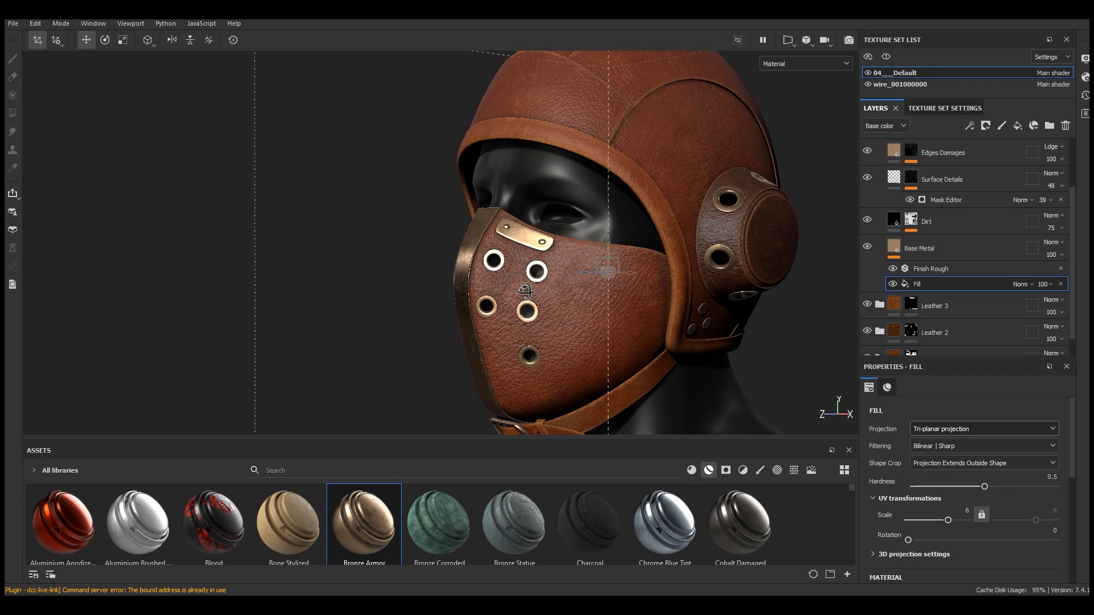
{"action": "scroll", "coordinate": [997, 516], "scroll_direction": "down", "scroll_amount": 10}
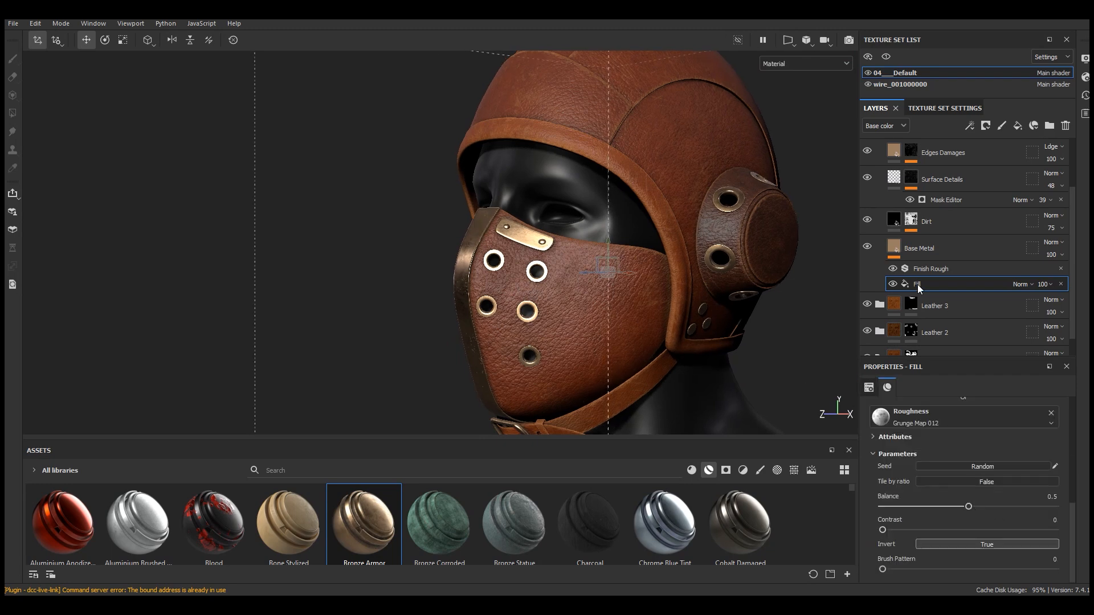
Set the Base Metal layer's base color to 816546
{"action": "left_click", "coordinate": [912, 248]}
{"action": "left_click", "coordinate": [967, 417]}
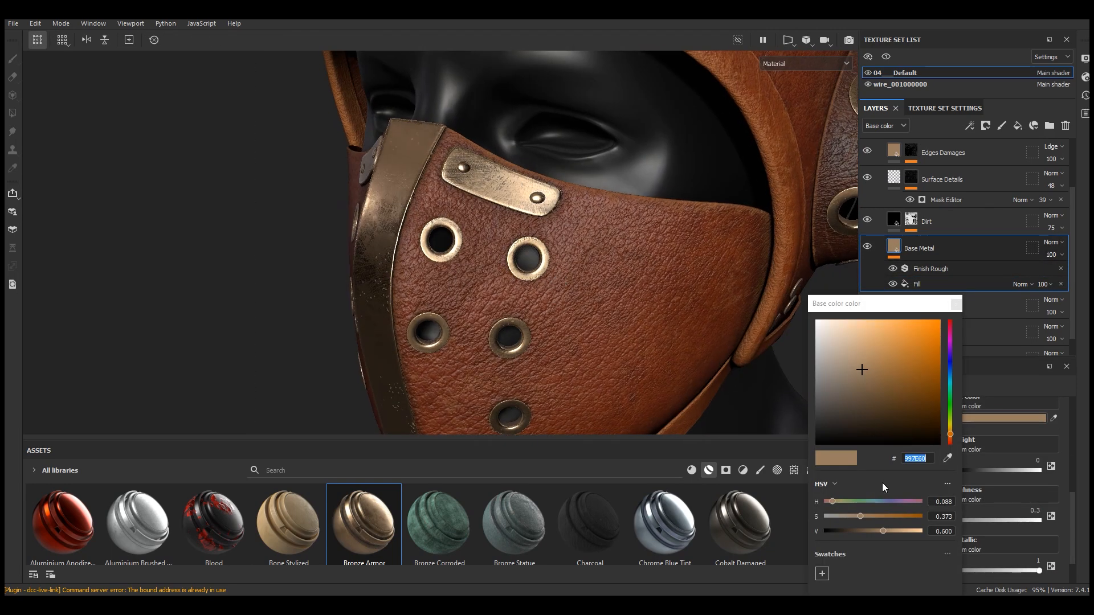
{"action": "left_click", "coordinate": [868, 516]}
{"action": "left_click", "coordinate": [874, 531]}
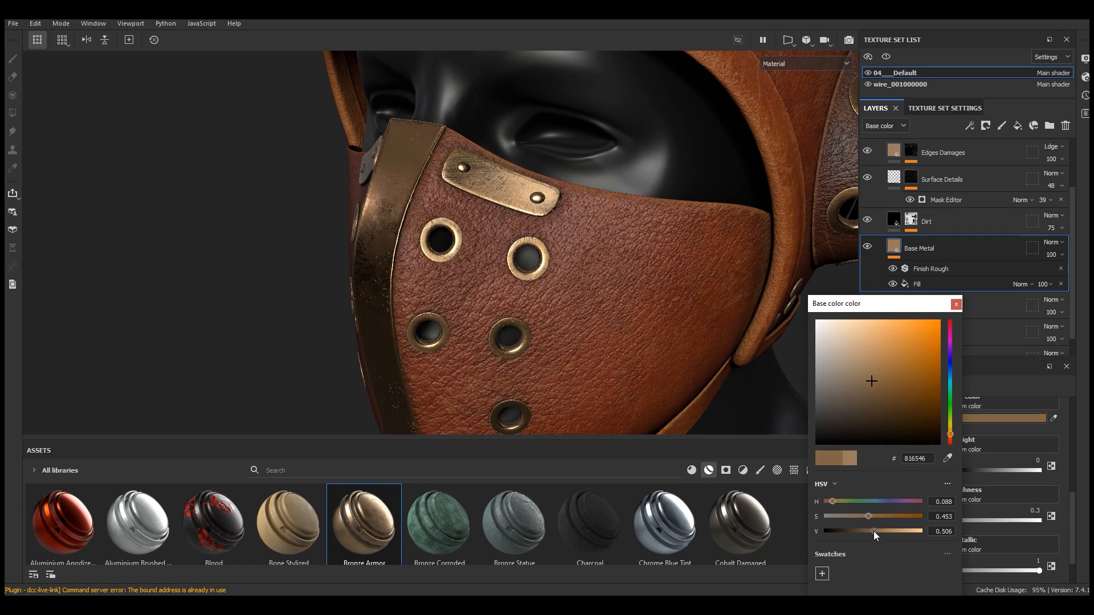
{"action": "scroll", "coordinate": [541, 268], "scroll_direction": "down", "scroll_amount": 7}
{"action": "left_click_drag", "start_coordinate": [542, 268], "coordinate": [537, 278], "text": "alt"}
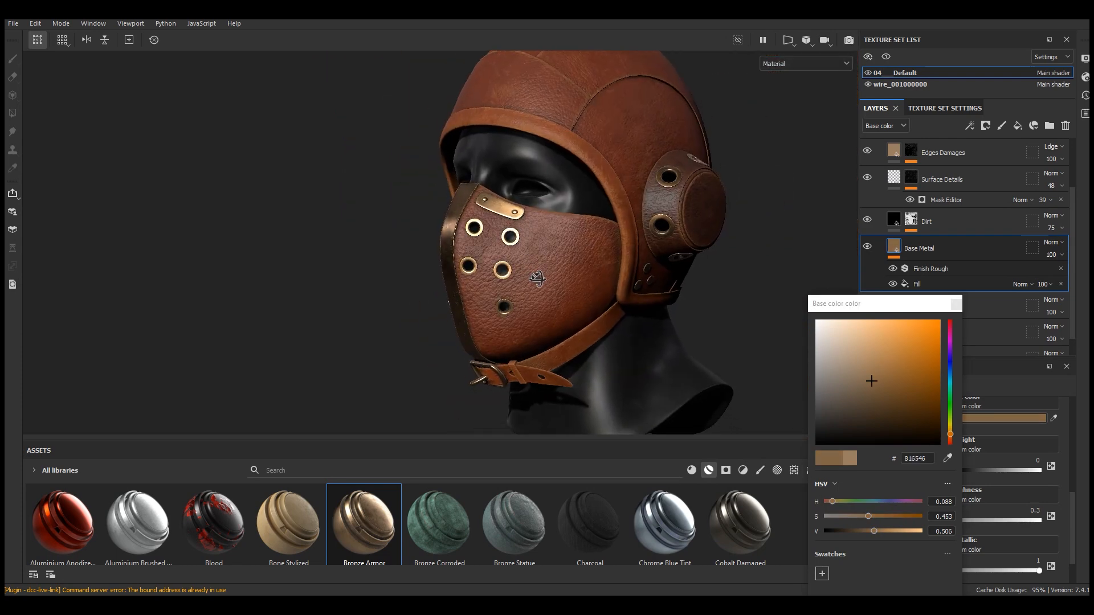
{"action": "scroll", "coordinate": [537, 278], "scroll_direction": "up", "scroll_amount": 3}
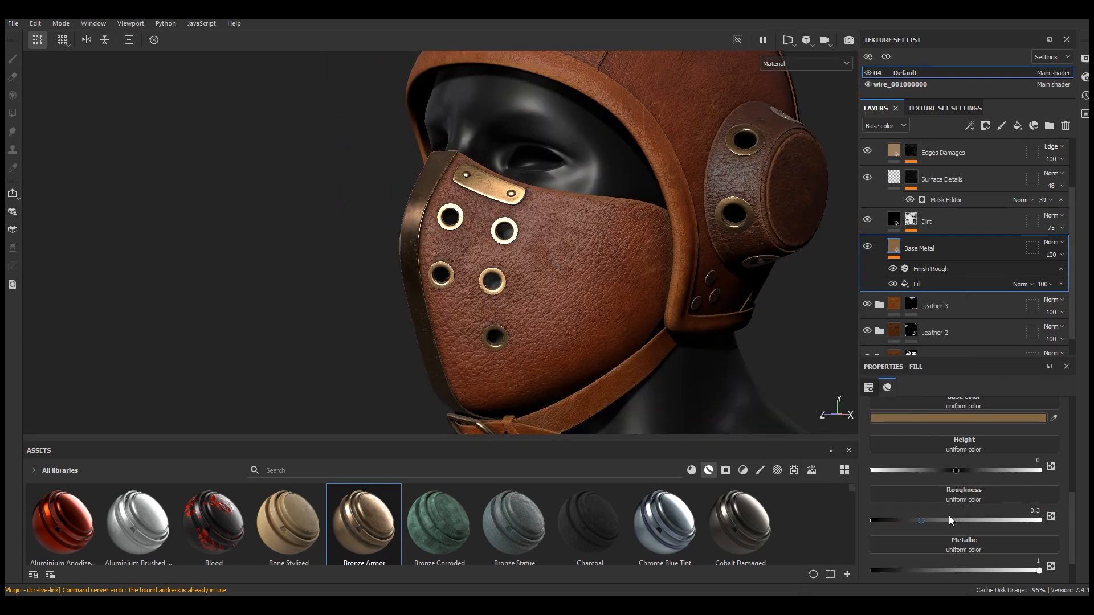
Set the Base Metal roughness to about 0.37 and metallic to about 0.93
{"action": "left_click", "coordinate": [934, 521]}
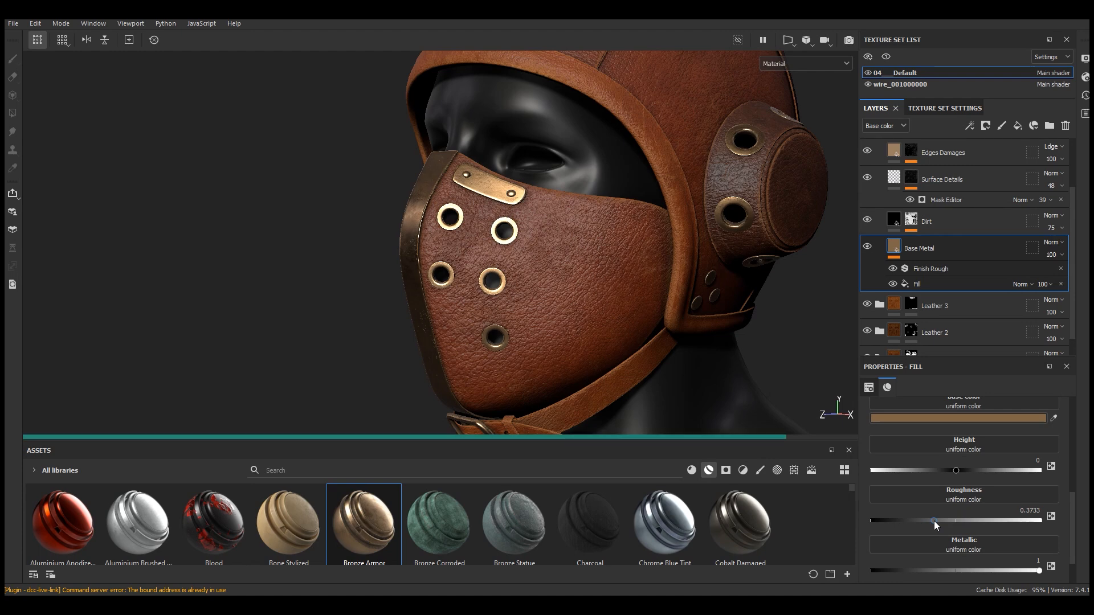
{"action": "left_click_drag", "start_coordinate": [594, 297], "coordinate": [514, 308], "text": "alt"}
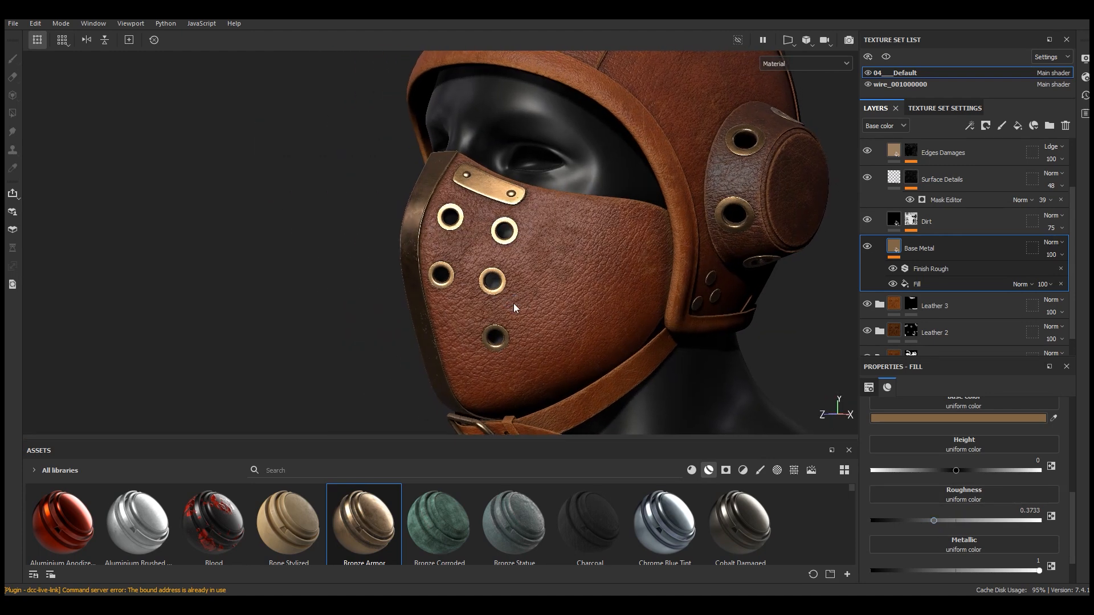
{"action": "left_click_drag", "start_coordinate": [997, 571], "coordinate": [1043, 572]}
{"action": "left_click", "coordinate": [1029, 570]}
Collapse the Bronze Armor folder
{"action": "left_click_drag", "start_coordinate": [453, 236], "coordinate": [680, 253], "text": "alt"}
{"action": "scroll", "coordinate": [464, 214], "scroll_direction": "up", "scroll_amount": 5}
{"action": "left_click_drag", "start_coordinate": [465, 214], "coordinate": [351, 236], "text": "alt"}
{"action": "middle_click_drag", "start_coordinate": [539, 260], "coordinate": [490, 284], "text": "alt"}
{"action": "scroll", "coordinate": [490, 283], "scroll_direction": "down", "scroll_amount": 5}
{"action": "scroll", "coordinate": [490, 283], "scroll_direction": "up", "scroll_amount": 4}
{"action": "left_click", "coordinate": [868, 247]}
{"action": "left_click", "coordinate": [868, 247]}
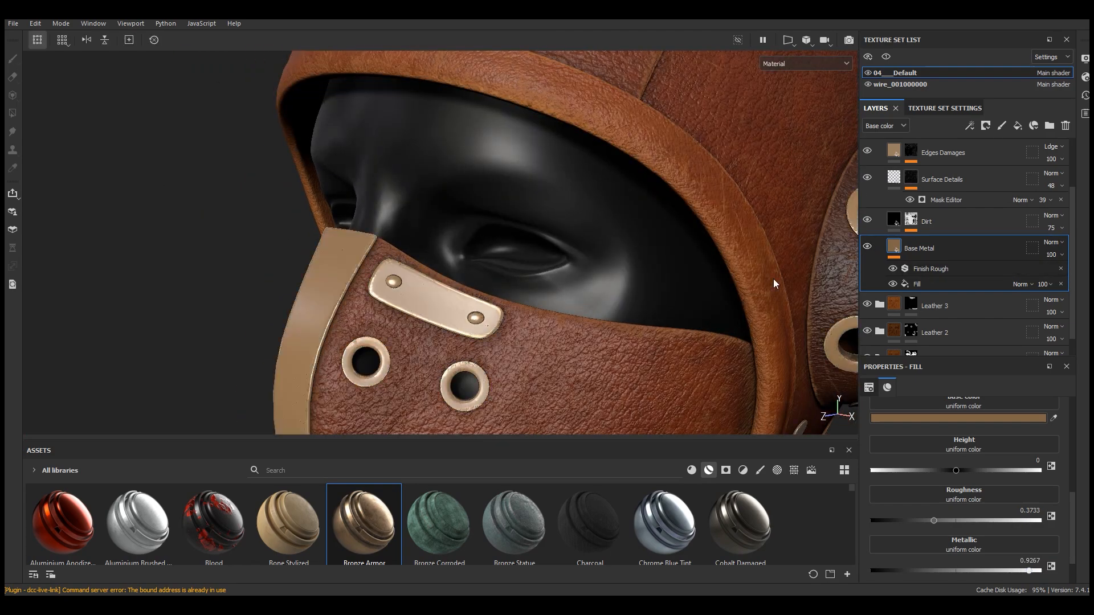
{"action": "scroll", "coordinate": [552, 307], "scroll_direction": "down", "scroll_amount": 5}
{"action": "scroll", "coordinate": [940, 268], "scroll_direction": "up", "scroll_amount": 3}
{"action": "left_click", "coordinate": [881, 151]}
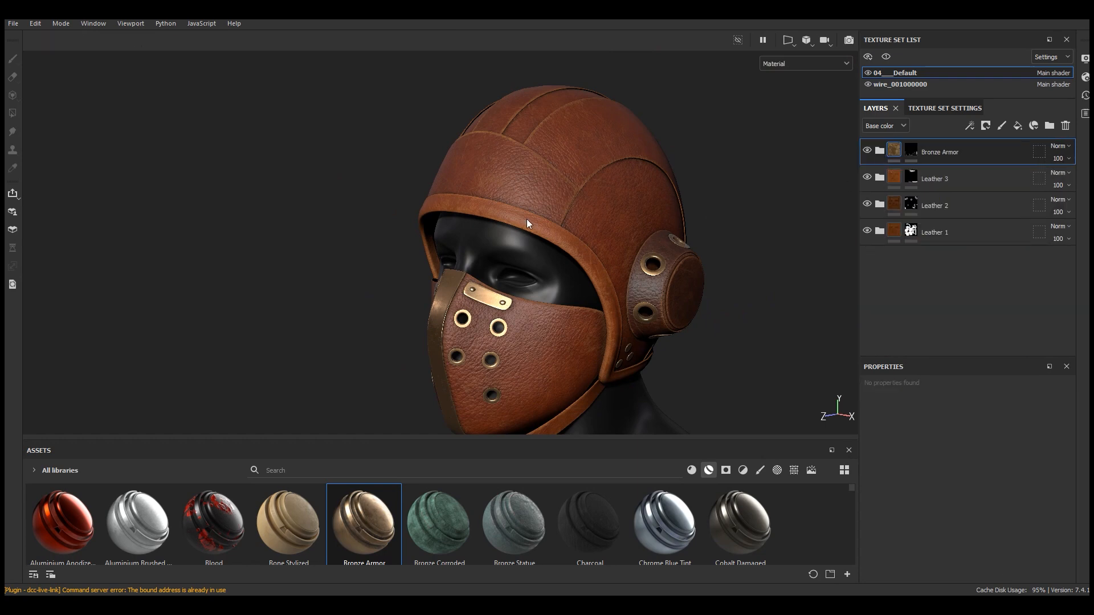
Expand the Leather 1 folder to show its layers
{"action": "scroll", "coordinate": [527, 220], "scroll_direction": "down", "scroll_amount": 5}
{"action": "left_click_drag", "start_coordinate": [560, 254], "coordinate": [565, 243], "text": "alt"}
{"action": "scroll", "coordinate": [565, 245], "scroll_direction": "up", "scroll_amount": 8}
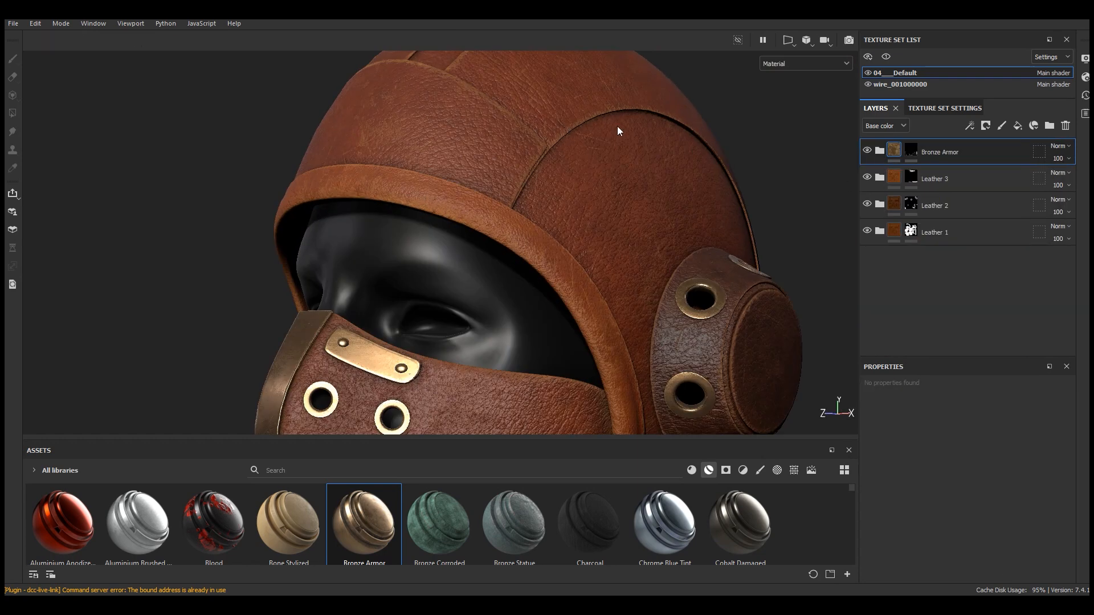
{"action": "mouse_move", "coordinate": [553, 160]}
{"action": "left_mouse_down", "text": "alt"}
{"action": "mouse_move", "coordinate": [591, 171]}
{"action": "mouse_move", "coordinate": [578, 147]}
{"action": "left_mouse_up", "text": "alt"}
{"action": "middle_click_drag", "start_coordinate": [578, 147], "coordinate": [520, 230], "text": "alt"}
{"action": "right_click_drag", "start_coordinate": [520, 230], "coordinate": [448, 198], "text": "alt"}
{"action": "mouse_move", "coordinate": [502, 197]}
{"action": "left_mouse_down", "text": "alt"}
{"action": "mouse_move", "coordinate": [596, 203]}
{"action": "mouse_move", "coordinate": [528, 189]}
{"action": "mouse_move", "coordinate": [499, 245]}
{"action": "left_mouse_up", "text": "alt"}
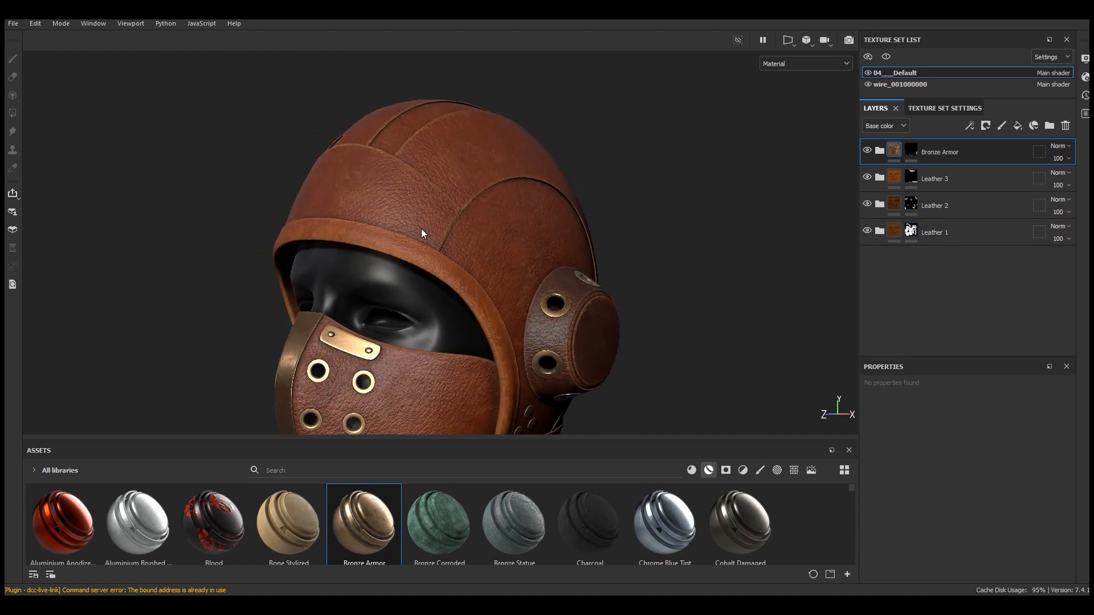
{"action": "left_click", "coordinate": [868, 231]}
{"action": "left_click", "coordinate": [867, 231]}
{"action": "left_click", "coordinate": [879, 231]}
{"action": "scroll", "coordinate": [936, 256], "scroll_direction": "down", "scroll_amount": 3}
{"action": "left_click_drag", "start_coordinate": [940, 356], "coordinate": [940, 450]}
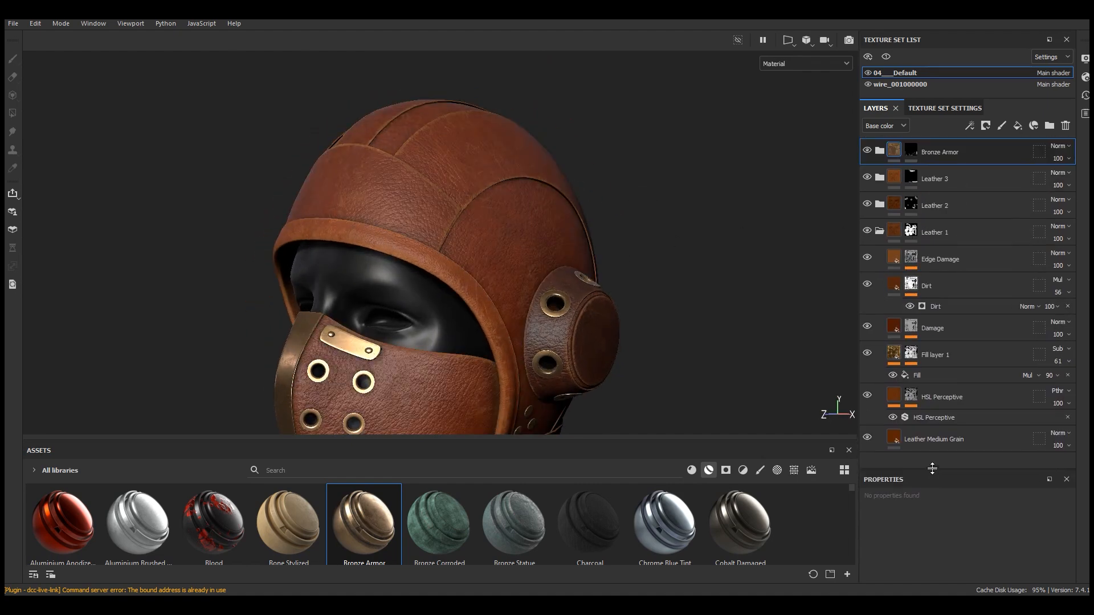
Add a new fill layer above Fill layer 1 inside the Leather 1 folder
{"action": "left_click", "coordinate": [894, 352]}
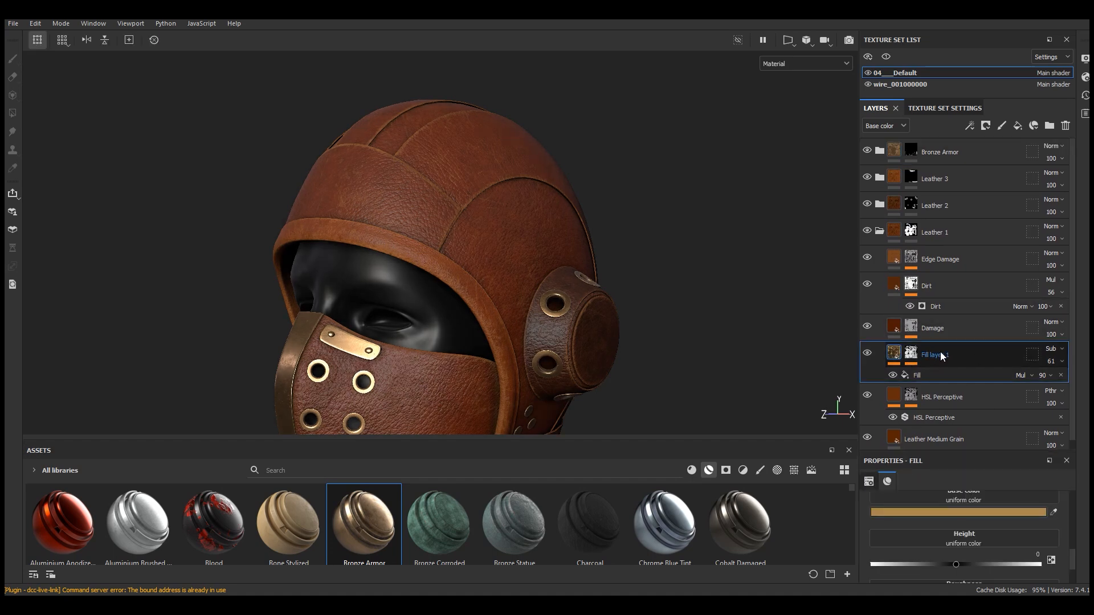
{"action": "left_click", "coordinate": [1018, 125]}
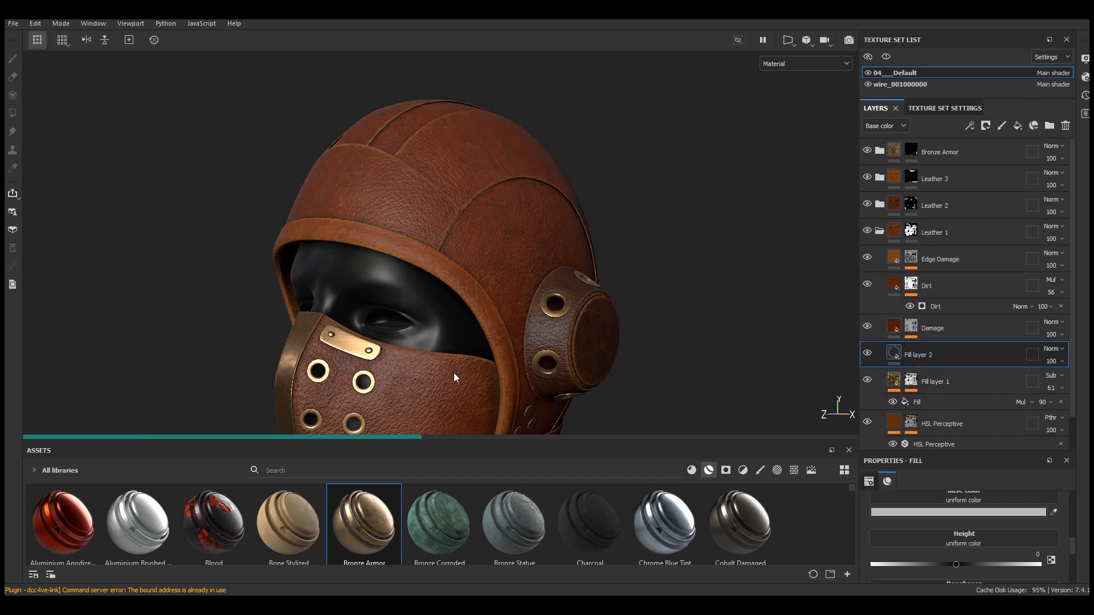
{"action": "scroll", "coordinate": [491, 141], "scroll_direction": "up", "scroll_amount": 5}
{"action": "left_click_drag", "start_coordinate": [491, 140], "coordinate": [471, 174], "text": "alt"}
{"action": "left_click_drag", "start_coordinate": [975, 454], "coordinate": [989, 300]}
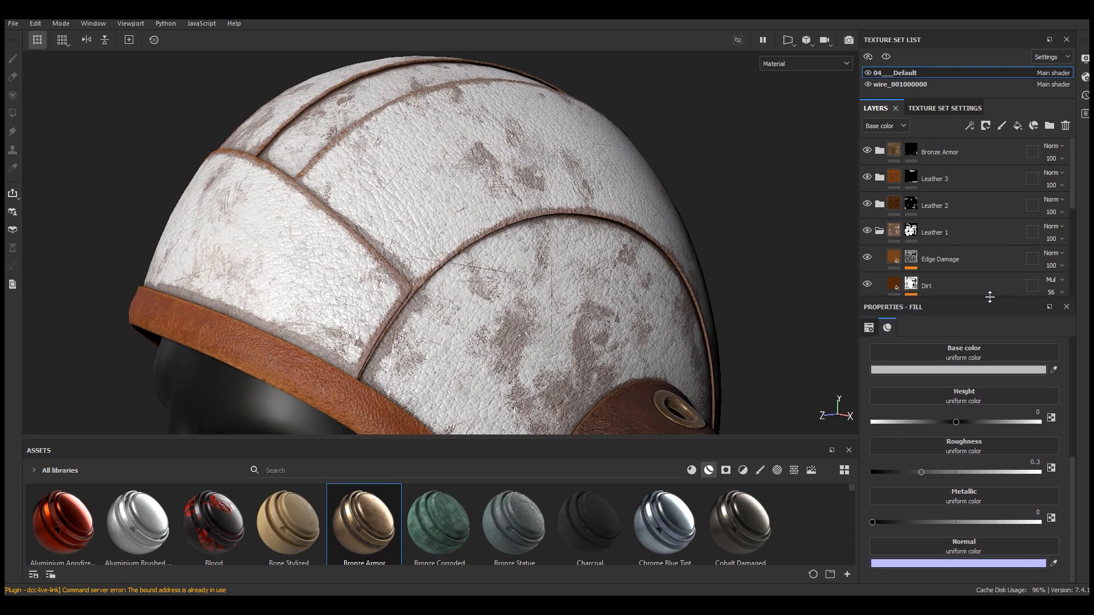
Nudge the new fill layer's base color brightness slightly and close the color picker
{"action": "scroll", "coordinate": [990, 282], "scroll_direction": "down", "scroll_amount": 5}
{"action": "left_click", "coordinate": [966, 371]}
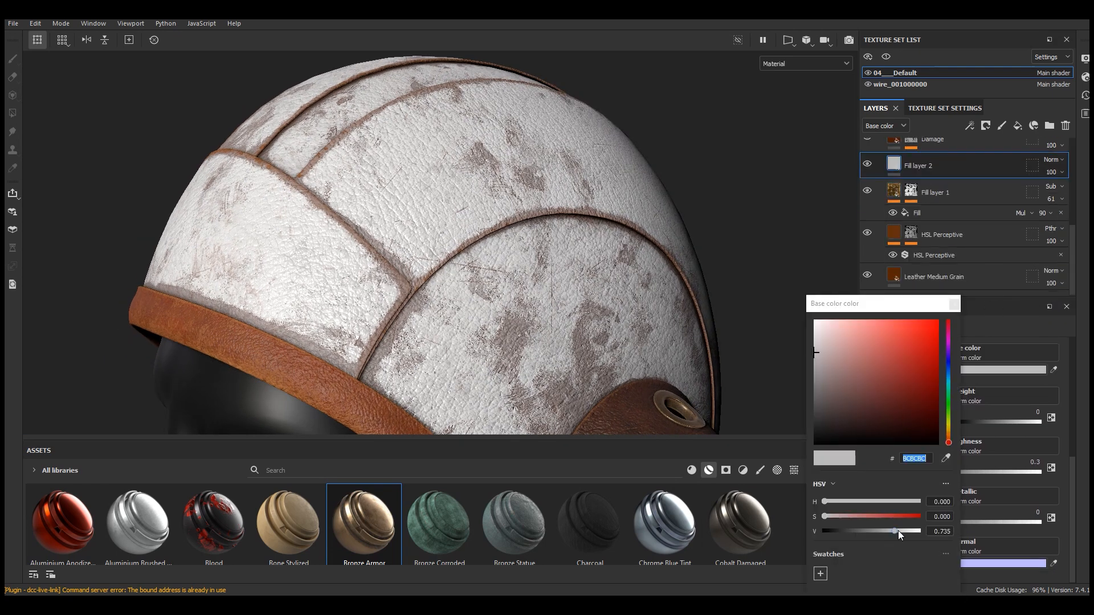
{"action": "left_click_drag", "start_coordinate": [898, 531], "coordinate": [901, 531]}
{"action": "left_click", "coordinate": [954, 303]}
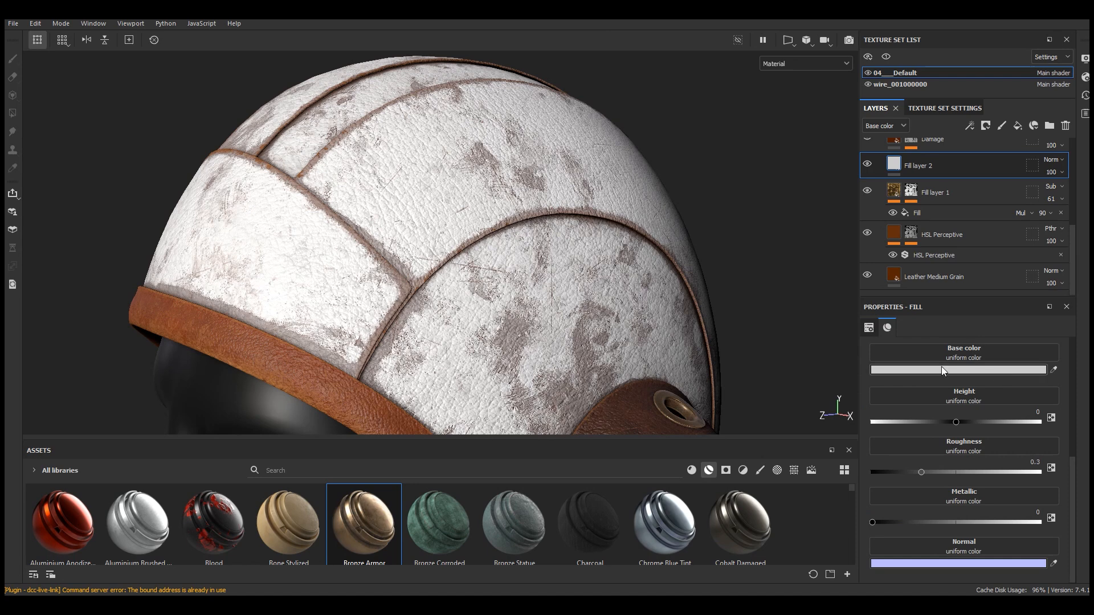
Set Fill layer 2's roughness to about 0.62
{"action": "scroll", "coordinate": [991, 462], "scroll_direction": "up", "scroll_amount": 3}
{"action": "left_click", "coordinate": [1053, 496]}
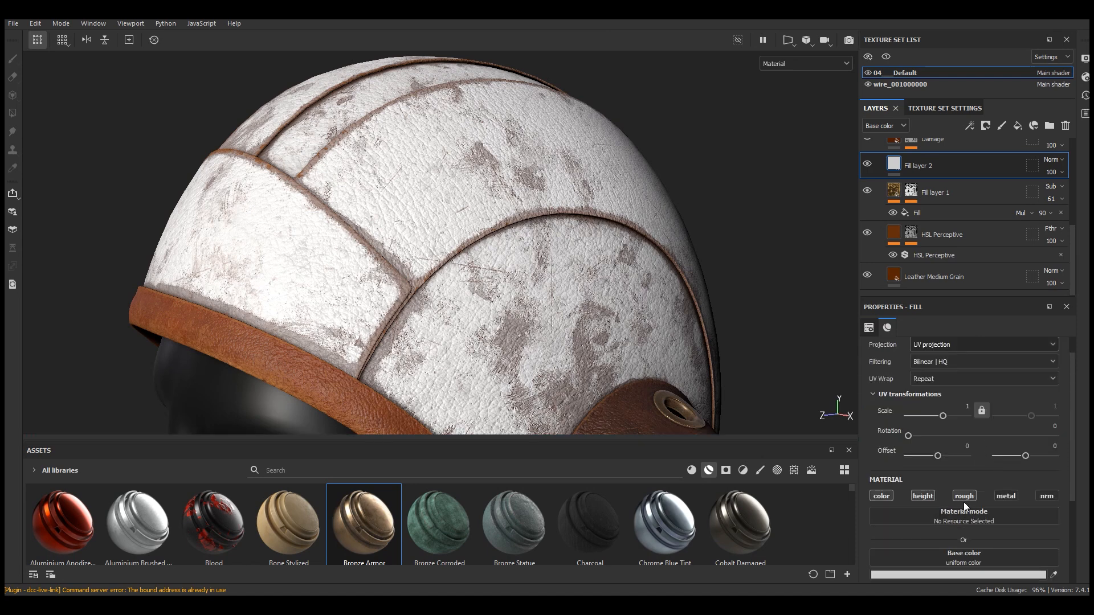
{"action": "scroll", "coordinate": [963, 501], "scroll_direction": "down", "scroll_amount": 3}
{"action": "left_click", "coordinate": [971, 543]}
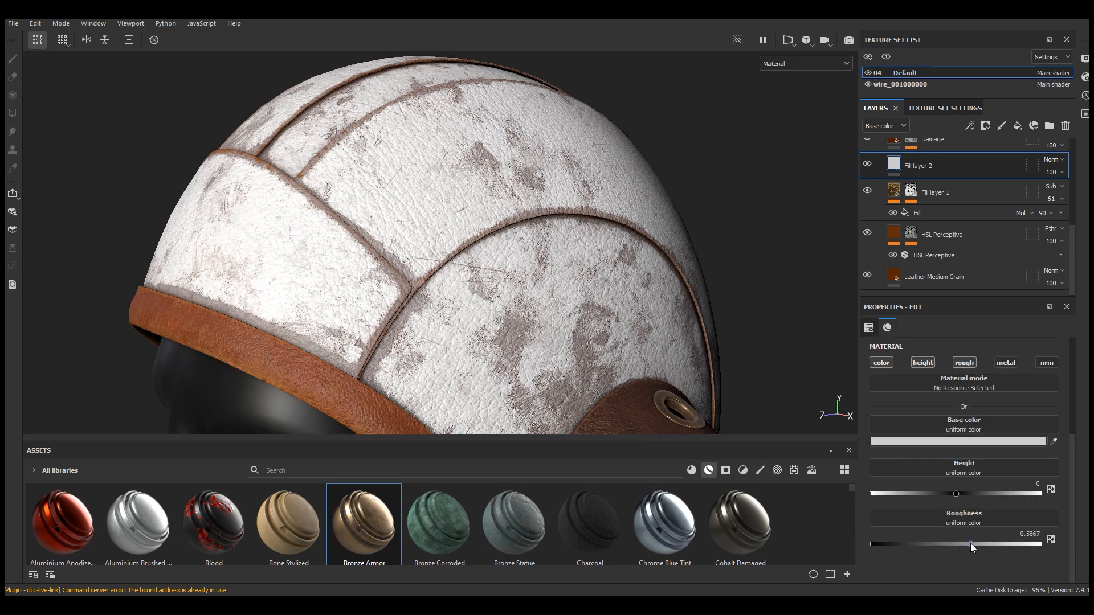
{"action": "scroll", "coordinate": [513, 279], "scroll_direction": "down", "scroll_amount": 3}
{"action": "left_click_drag", "start_coordinate": [513, 279], "coordinate": [489, 247], "text": "alt"}
{"action": "scroll", "coordinate": [489, 247], "scroll_direction": "up", "scroll_amount": 2}
{"action": "scroll", "coordinate": [488, 247], "scroll_direction": "up", "scroll_amount": 2}
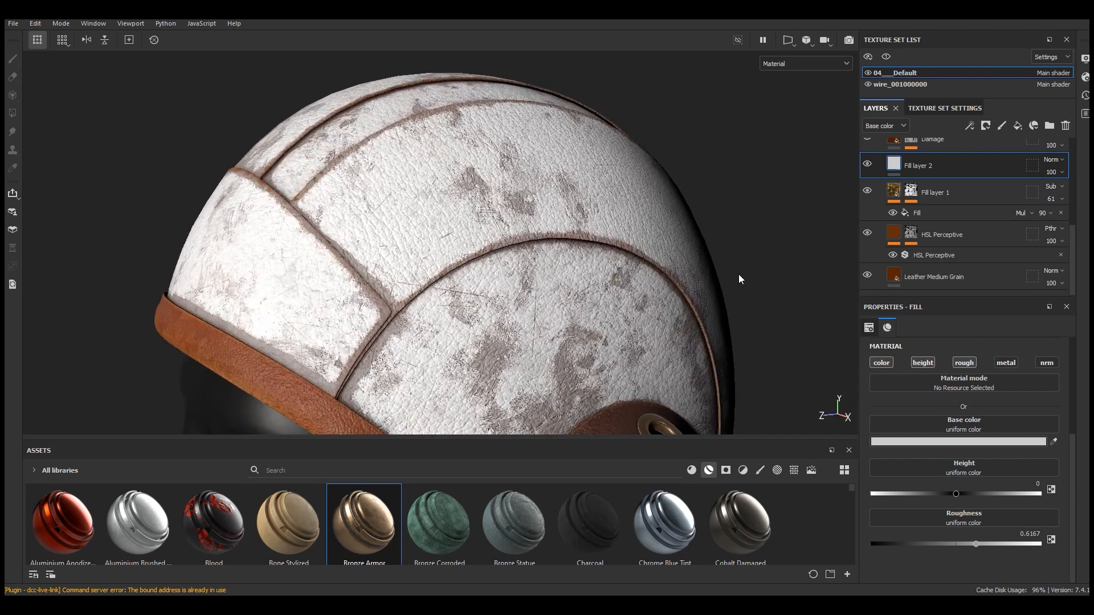
Add a black mask with a Paint effect to Fill layer 2
{"action": "left_click", "coordinate": [867, 164]}
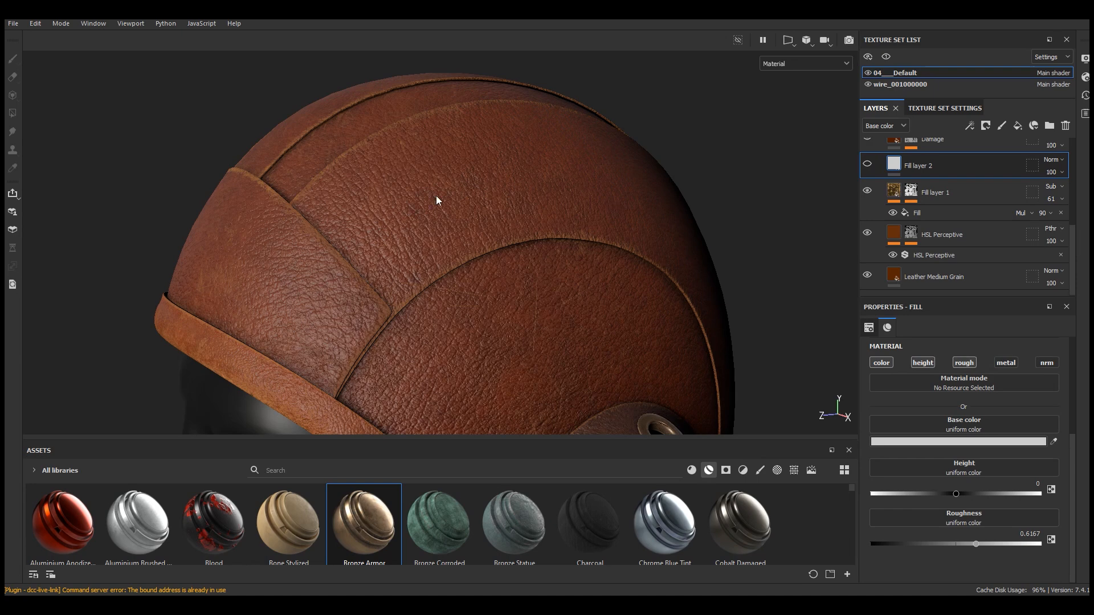
{"action": "left_click", "coordinate": [868, 165]}
{"action": "left_click", "coordinate": [986, 125]}
{"action": "left_click", "coordinate": [994, 154]}
{"action": "left_click", "coordinate": [969, 125]}
{"action": "left_click", "coordinate": [1001, 158]}
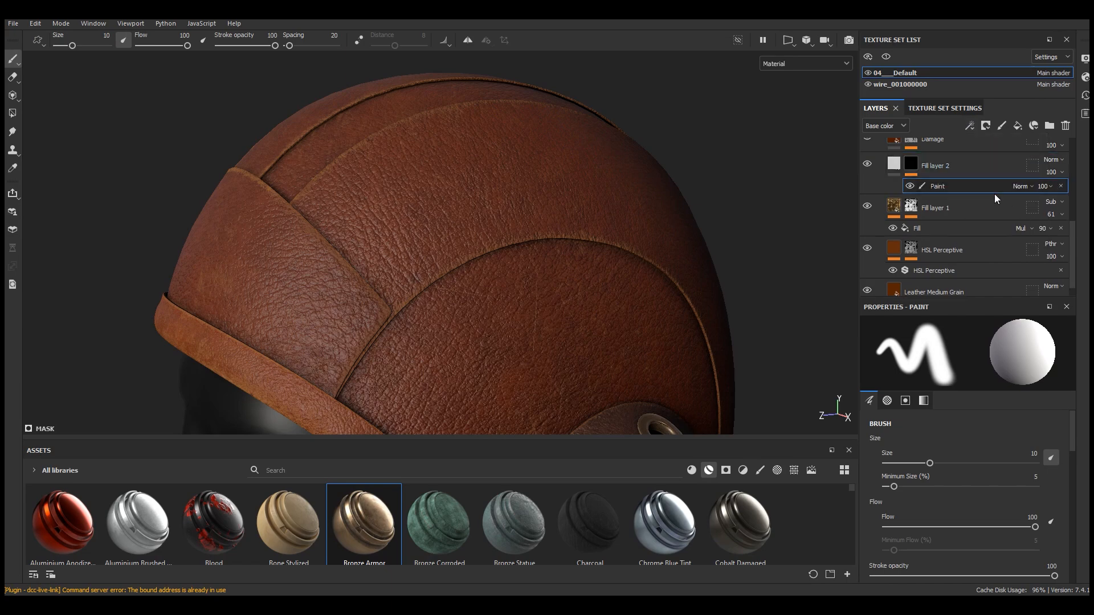
With Polygon Fill in face mode, fill a patch of faces on the helmet crown into the mask
{"action": "left_click", "coordinate": [12, 113]}
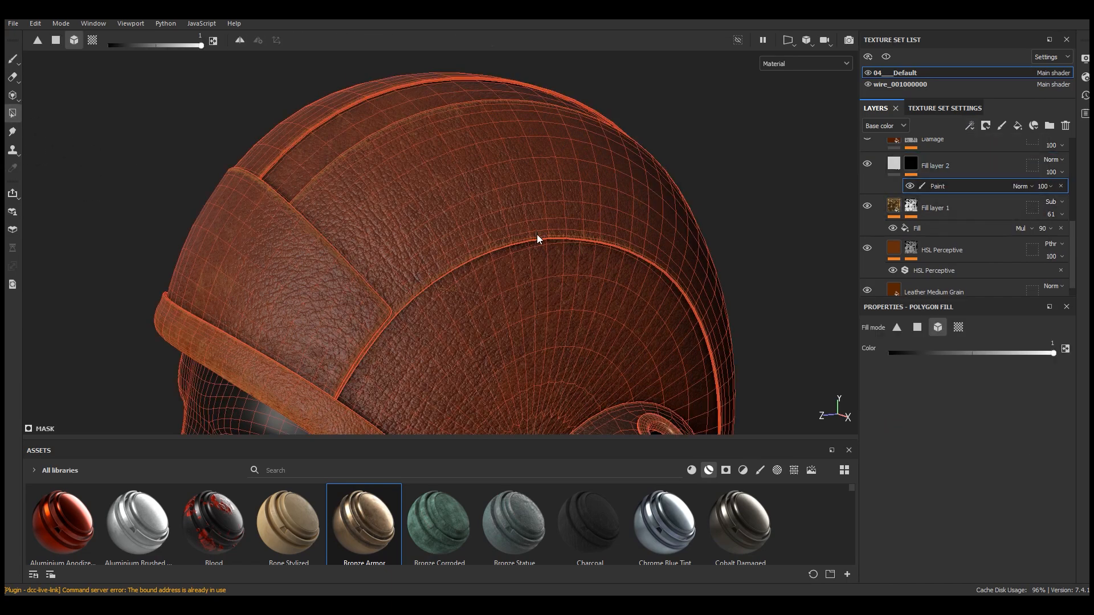
{"action": "left_click_drag", "start_coordinate": [543, 285], "coordinate": [560, 310], "text": "alt"}
{"action": "left_click", "coordinate": [453, 197]}
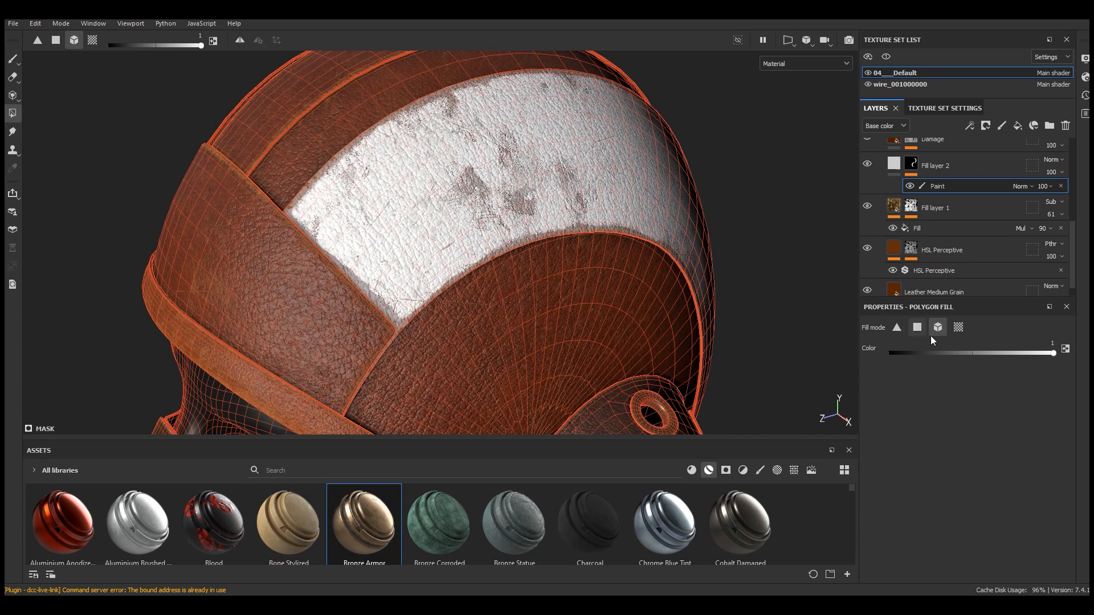
{"action": "key", "text": "ctrl+z"}
{"action": "left_click", "coordinate": [917, 327]}
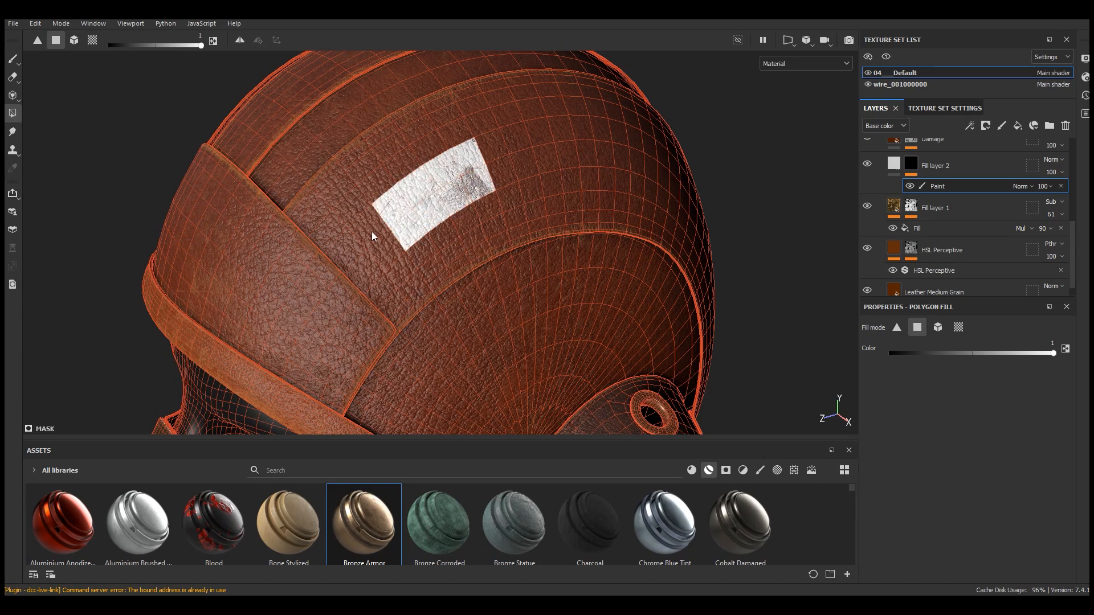
{"action": "left_click_drag", "start_coordinate": [353, 258], "coordinate": [377, 256], "text": "alt"}
Fill further faces to extend a stripe over the crown and down the helmet's side, undoing stray fills
{"action": "left_click_drag", "start_coordinate": [740, 116], "coordinate": [556, 135]}
{"action": "scroll", "coordinate": [452, 234], "scroll_direction": "down", "scroll_amount": 3}
{"action": "left_click_drag", "start_coordinate": [451, 234], "coordinate": [603, 283], "text": "alt"}
{"action": "scroll", "coordinate": [539, 201], "scroll_direction": "up", "scroll_amount": 3}
{"action": "left_click_drag", "start_coordinate": [532, 186], "coordinate": [547, 195]}
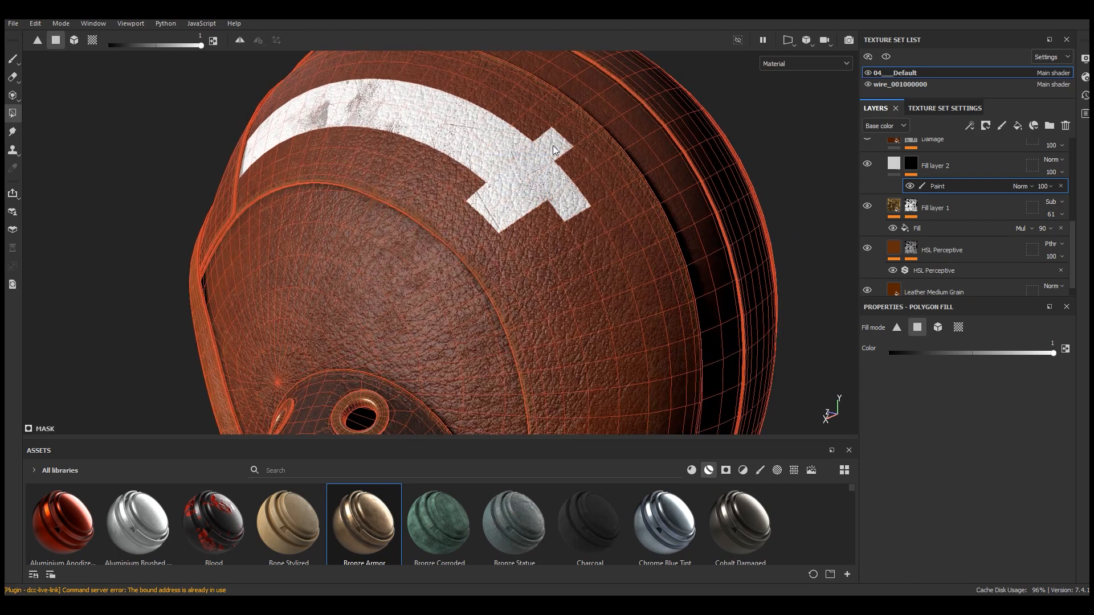
{"action": "key", "text": "ctrl+z"}
{"action": "left_click_drag", "start_coordinate": [516, 145], "coordinate": [580, 282]}
{"action": "left_click_drag", "start_coordinate": [547, 236], "coordinate": [598, 217], "text": "alt"}
{"action": "key", "text": "ctrl+z"}
{"action": "right_click_drag", "start_coordinate": [597, 214], "coordinate": [631, 226], "text": "shift"}
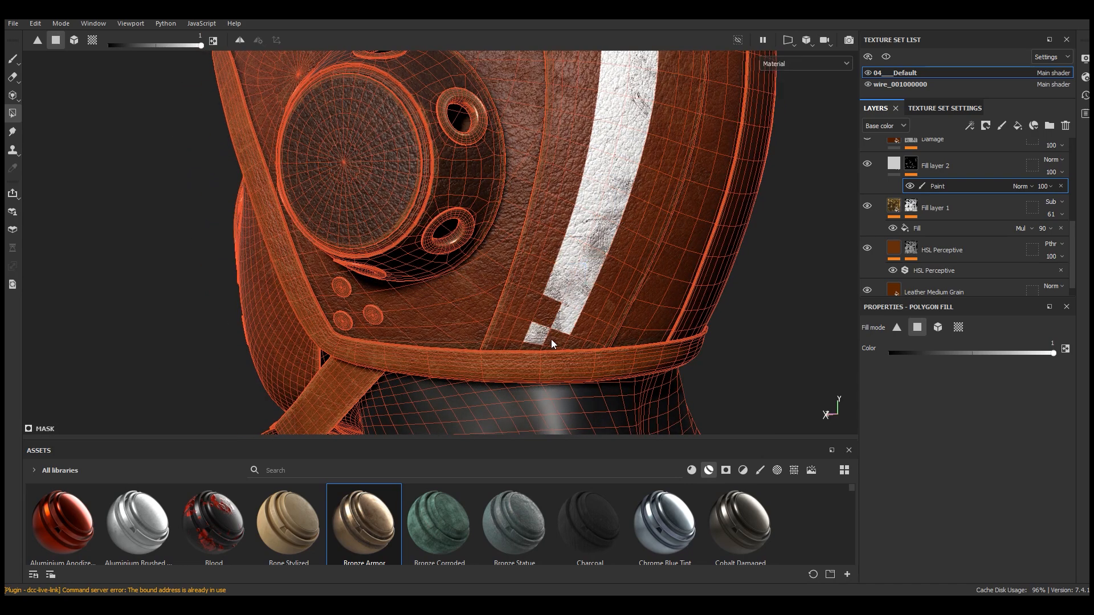
{"action": "scroll", "coordinate": [579, 388], "scroll_direction": "down", "scroll_amount": 4}
{"action": "left_click_drag", "start_coordinate": [579, 390], "coordinate": [698, 421], "text": "alt"}
{"action": "left_click", "coordinate": [12, 59]}
{"action": "mouse_move", "coordinate": [473, 291]}
{"action": "left_mouse_down", "text": "alt"}
{"action": "mouse_move", "coordinate": [379, 260]}
{"action": "mouse_move", "coordinate": [633, 228]}
{"action": "left_mouse_up", "text": "alt"}
{"action": "right_click_drag", "start_coordinate": [633, 229], "coordinate": [530, 222], "text": "shift"}
{"action": "left_click_drag", "start_coordinate": [530, 222], "coordinate": [745, 192], "text": "alt"}
{"action": "scroll", "coordinate": [308, 314], "scroll_direction": "up", "scroll_amount": 3}
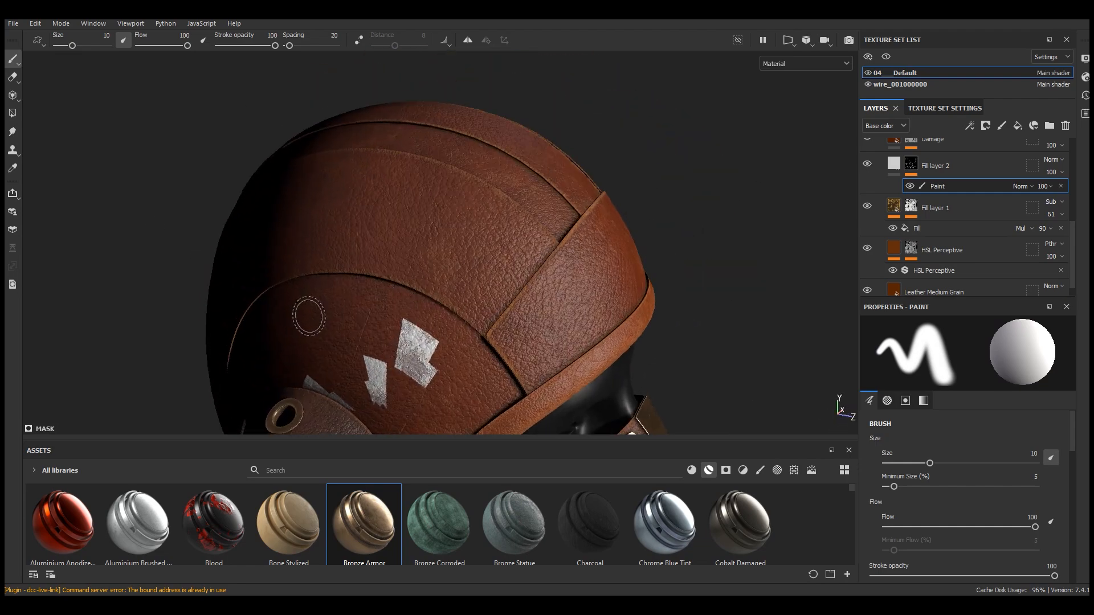
{"action": "left_click_drag", "start_coordinate": [450, 376], "coordinate": [500, 251], "text": "alt"}
{"action": "left_click_drag", "start_coordinate": [420, 255], "coordinate": [518, 250], "text": "alt"}
{"action": "scroll", "coordinate": [462, 233], "scroll_direction": "up", "scroll_amount": 2}
{"action": "scroll", "coordinate": [449, 311], "scroll_direction": "down", "scroll_amount": 1}
{"action": "left_click_drag", "start_coordinate": [448, 310], "coordinate": [367, 264], "text": "alt"}
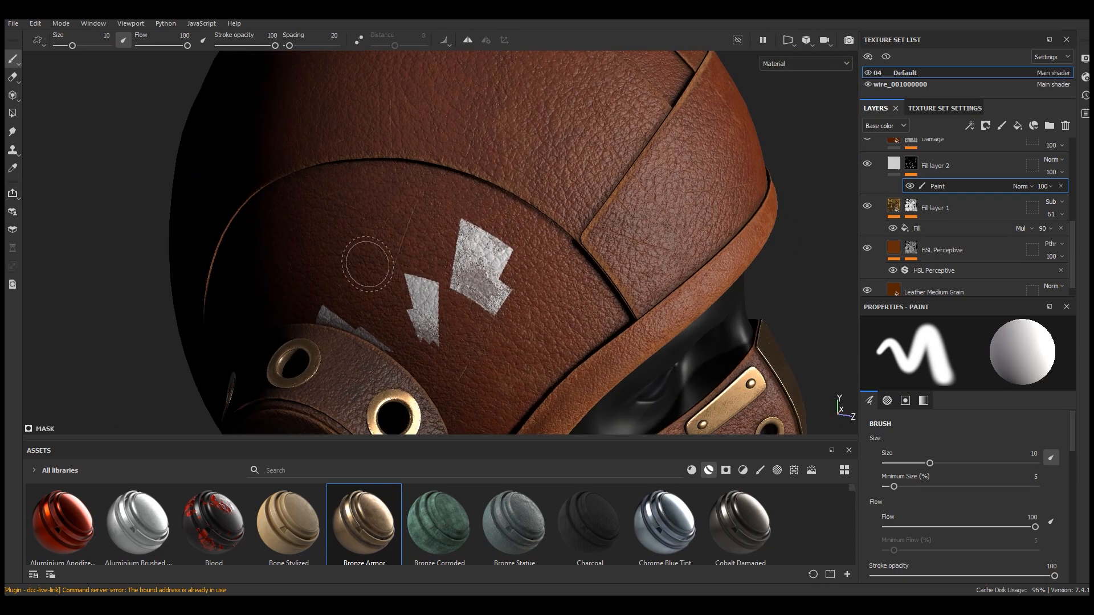
Fill additional scattered face patches into the mask on the helmet's side
{"action": "left_click", "coordinate": [13, 113]}
{"action": "scroll", "coordinate": [615, 238], "scroll_direction": "down", "scroll_amount": 2}
{"action": "left_click_drag", "start_coordinate": [614, 238], "coordinate": [586, 208], "text": "alt"}
{"action": "scroll", "coordinate": [580, 213], "scroll_direction": "up", "scroll_amount": 3}
{"action": "scroll", "coordinate": [586, 208], "scroll_direction": "down", "scroll_amount": 3}
{"action": "left_click_drag", "start_coordinate": [485, 188], "coordinate": [696, 254], "text": "alt"}
{"action": "scroll", "coordinate": [534, 252], "scroll_direction": "up", "scroll_amount": 2}
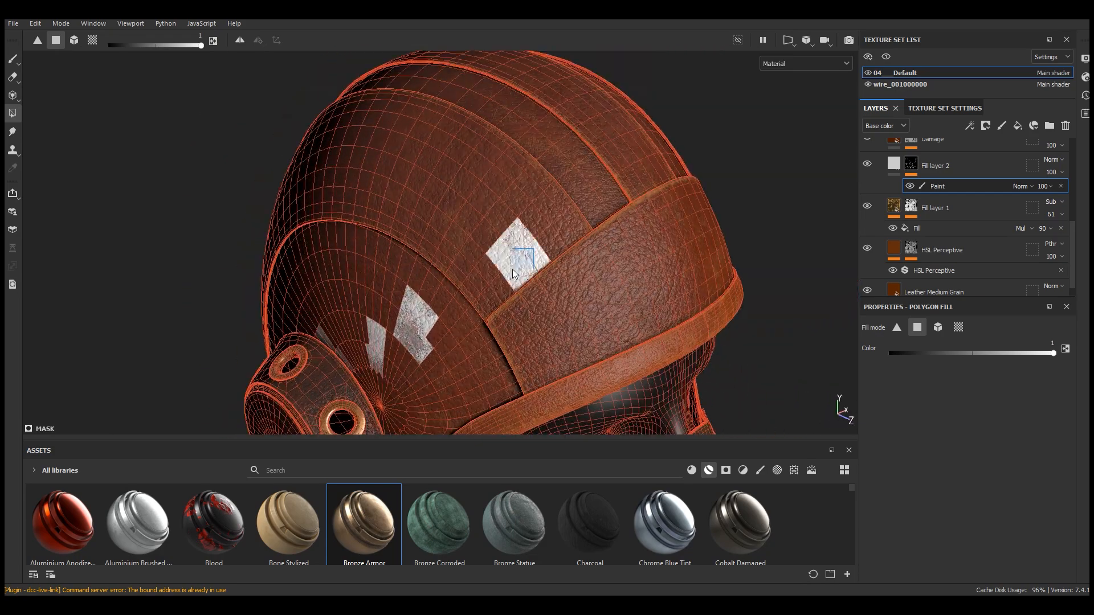
{"action": "scroll", "coordinate": [395, 167], "scroll_direction": "down", "scroll_amount": 3}
{"action": "left_click_drag", "start_coordinate": [475, 273], "coordinate": [666, 249], "text": "alt"}
{"action": "scroll", "coordinate": [340, 198], "scroll_direction": "up", "scroll_amount": 3}
{"action": "right_click_drag", "start_coordinate": [340, 198], "coordinate": [512, 188], "text": "shift"}
{"action": "left_click_drag", "start_coordinate": [432, 139], "coordinate": [310, 209]}
Open the split 3D/2D view and fill the remaining stripe faces in the UV layout
{"action": "left_click", "coordinate": [790, 40]}
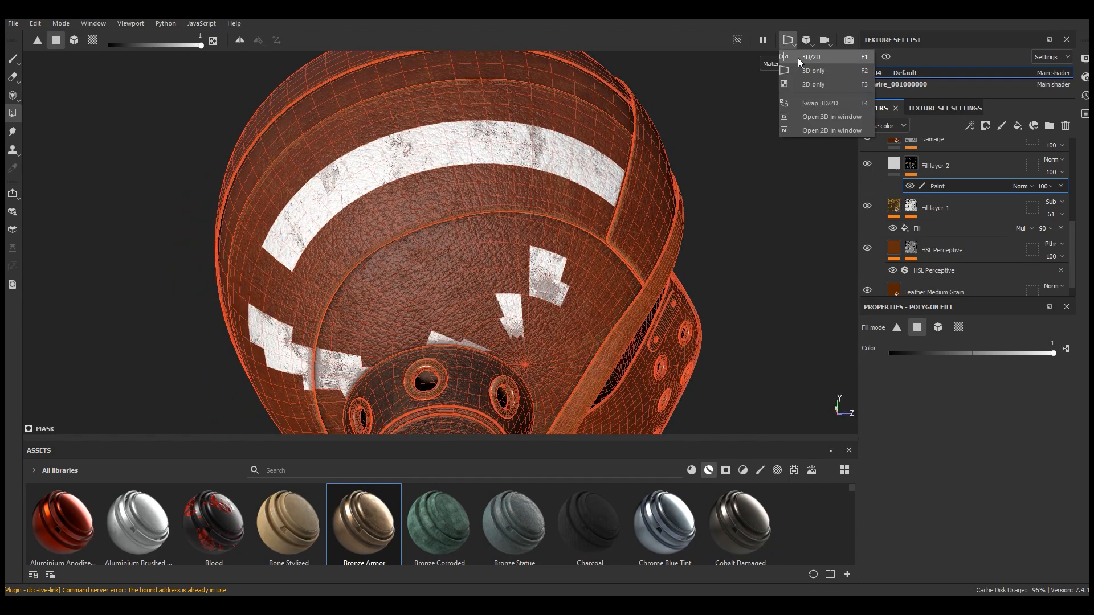
{"action": "left_click", "coordinate": [798, 57]}
{"action": "scroll", "coordinate": [624, 294], "scroll_direction": "up", "scroll_amount": 5}
{"action": "left_click_drag", "start_coordinate": [617, 162], "coordinate": [633, 223]}
{"action": "scroll", "coordinate": [704, 301], "scroll_direction": "up", "scroll_amount": 1}
{"action": "middle_click_drag", "start_coordinate": [704, 300], "coordinate": [677, 261], "text": "alt"}
{"action": "left_click_drag", "start_coordinate": [673, 241], "coordinate": [644, 205]}
{"action": "scroll", "coordinate": [724, 320], "scroll_direction": "down", "scroll_amount": 1}
{"action": "middle_click_drag", "start_coordinate": [724, 320], "coordinate": [672, 238], "text": "alt"}
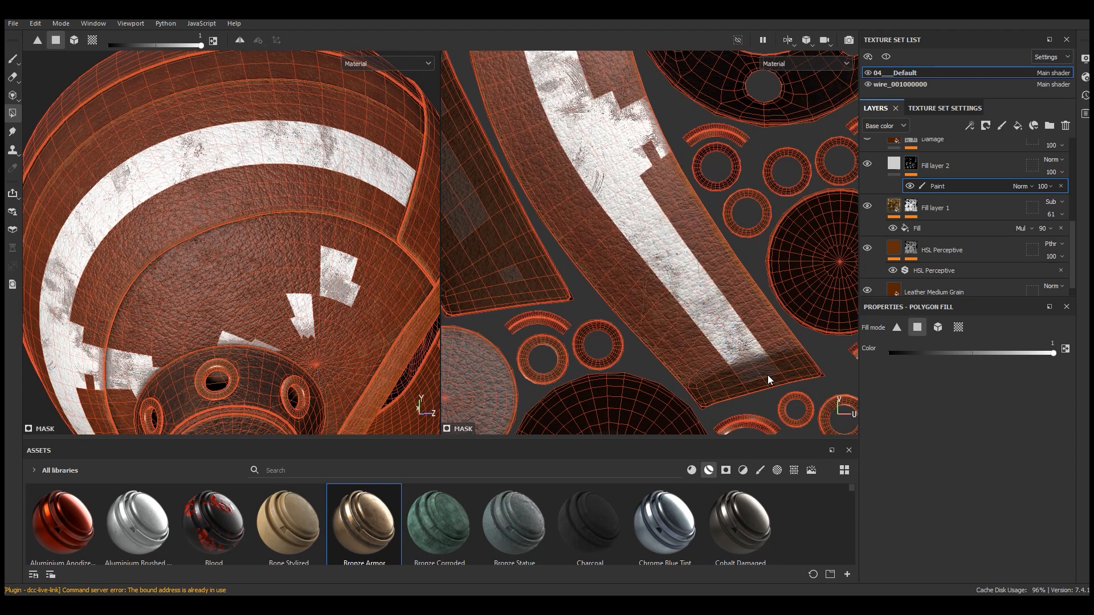
{"action": "scroll", "coordinate": [548, 348], "scroll_direction": "down", "scroll_amount": 2}
{"action": "left_click_drag", "start_coordinate": [162, 231], "coordinate": [197, 213], "text": "alt"}
{"action": "scroll", "coordinate": [736, 324], "scroll_direction": "up", "scroll_amount": 2}
Set the polygon fill color to 0 and erase the scattered patches from the mask
{"action": "left_click", "coordinate": [890, 353]}
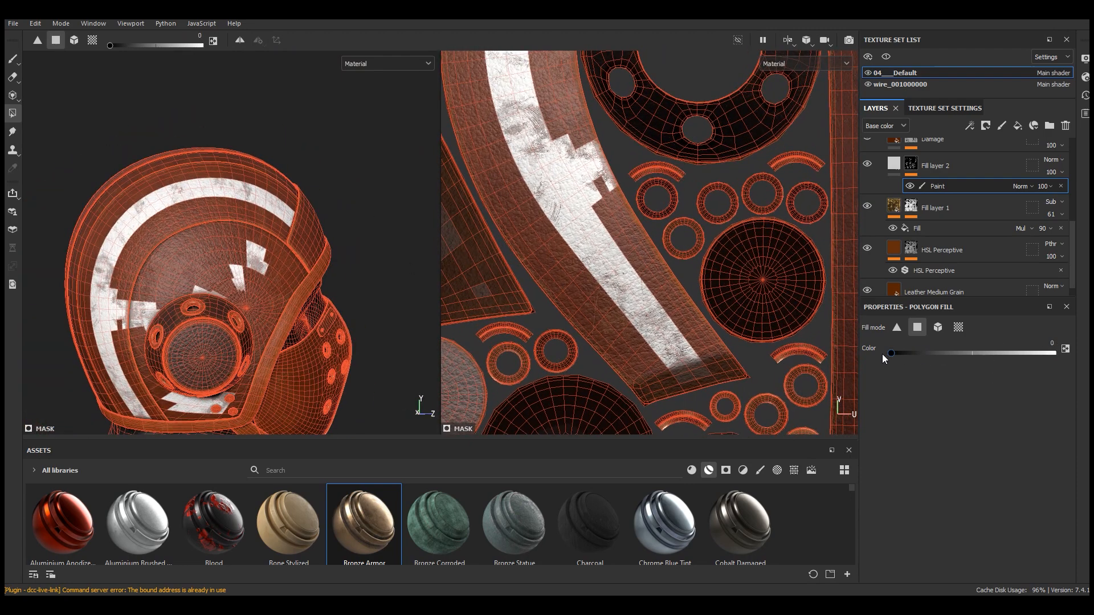
{"action": "scroll", "coordinate": [590, 151], "scroll_direction": "up", "scroll_amount": 2}
{"action": "left_click_drag", "start_coordinate": [637, 113], "coordinate": [565, 192]}
{"action": "scroll", "coordinate": [587, 138], "scroll_direction": "down", "scroll_amount": 3}
{"action": "scroll", "coordinate": [681, 376], "scroll_direction": "down", "scroll_amount": 4}
{"action": "middle_click_drag", "start_coordinate": [673, 359], "coordinate": [823, 400], "text": "alt"}
{"action": "left_click_drag", "start_coordinate": [684, 87], "coordinate": [546, 263]}
{"action": "scroll", "coordinate": [658, 194], "scroll_direction": "down", "scroll_amount": 4}
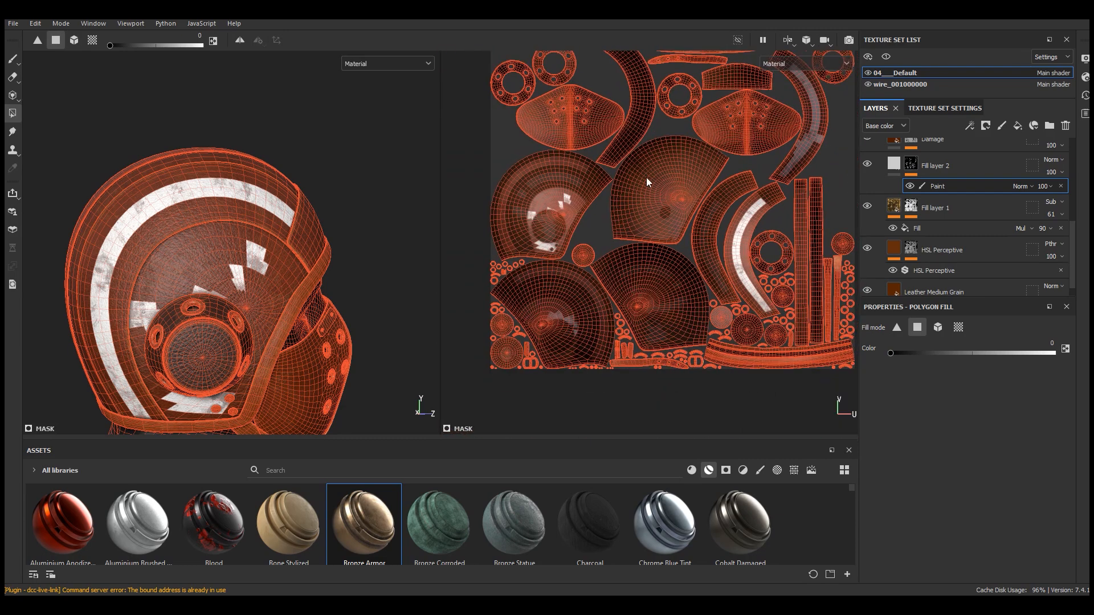
{"action": "left_click_drag", "start_coordinate": [634, 162], "coordinate": [482, 320]}
{"action": "left_click_drag", "start_coordinate": [466, 380], "coordinate": [467, 381]}
{"action": "middle_click_drag", "start_coordinate": [710, 272], "coordinate": [700, 275], "text": "alt"}
{"action": "left_click_drag", "start_coordinate": [688, 330], "coordinate": [599, 374]}
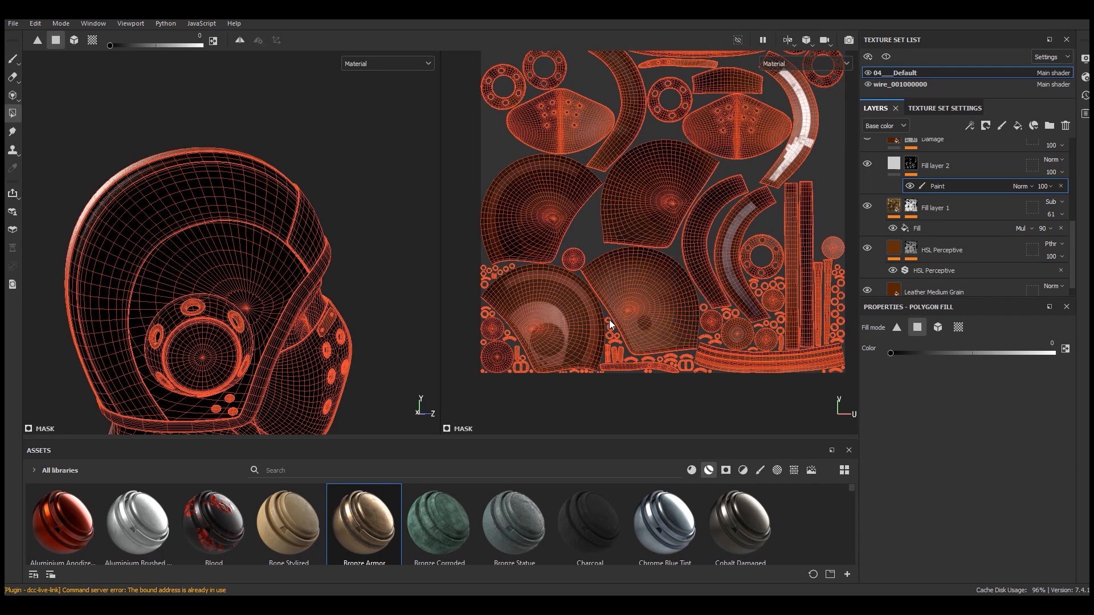
Clear a few more stray faces in the UV view and return to the 3D-only view
{"action": "scroll", "coordinate": [599, 311], "scroll_direction": "up", "scroll_amount": 2}
{"action": "scroll", "coordinate": [566, 403], "scroll_direction": "down", "scroll_amount": 3}
{"action": "right_click_drag", "start_coordinate": [635, 211], "coordinate": [669, 209], "text": "shift"}
{"action": "scroll", "coordinate": [810, 186], "scroll_direction": "up", "scroll_amount": 3}
{"action": "scroll", "coordinate": [774, 190], "scroll_direction": "up", "scroll_amount": 3}
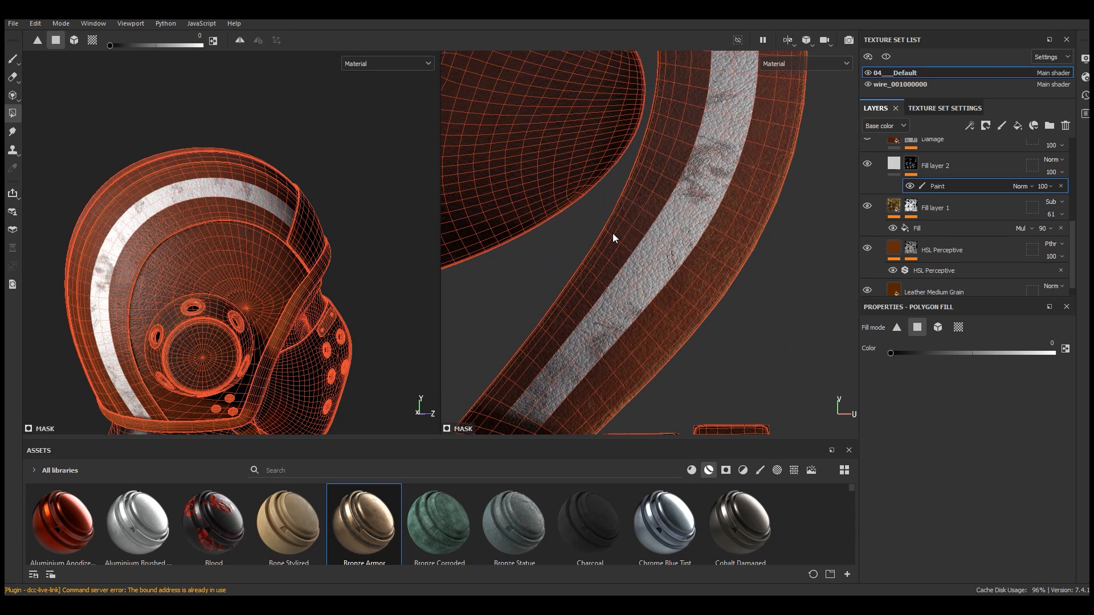
{"action": "scroll", "coordinate": [615, 285], "scroll_direction": "down", "scroll_amount": 3}
{"action": "left_click", "coordinate": [787, 40]}
{"action": "left_click", "coordinate": [797, 63]}
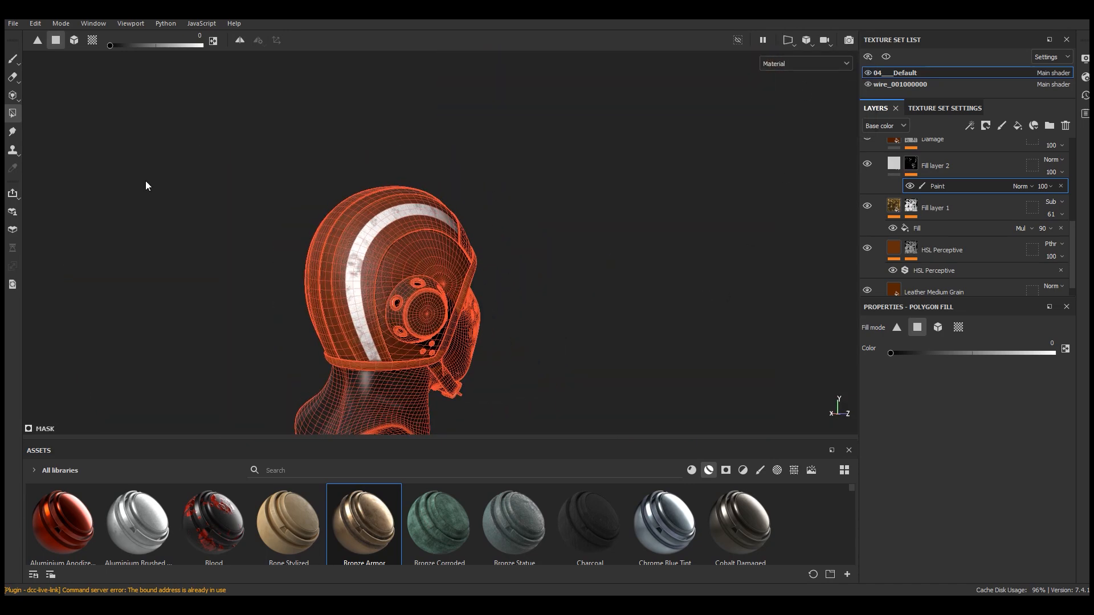
Toggle the Paint effect's visibility to compare the masked white stripe
{"action": "left_click", "coordinate": [13, 58]}
{"action": "mouse_move", "coordinate": [525, 275]}
{"action": "left_mouse_down", "text": "alt"}
{"action": "mouse_move", "coordinate": [786, 281]}
{"action": "mouse_move", "coordinate": [181, 255]}
{"action": "mouse_move", "coordinate": [494, 298]}
{"action": "mouse_move", "coordinate": [501, 356]}
{"action": "mouse_move", "coordinate": [464, 313]}
{"action": "left_mouse_up", "text": "alt"}
{"action": "scroll", "coordinate": [462, 302], "scroll_direction": "up", "scroll_amount": 2}
{"action": "scroll", "coordinate": [485, 136], "scroll_direction": "up", "scroll_amount": 4}
{"action": "left_click_drag", "start_coordinate": [479, 105], "coordinate": [504, 178], "text": "alt"}
{"action": "scroll", "coordinate": [504, 177], "scroll_direction": "down", "scroll_amount": 2}
{"action": "left_click", "coordinate": [910, 187]}
{"action": "left_click", "coordinate": [910, 186]}
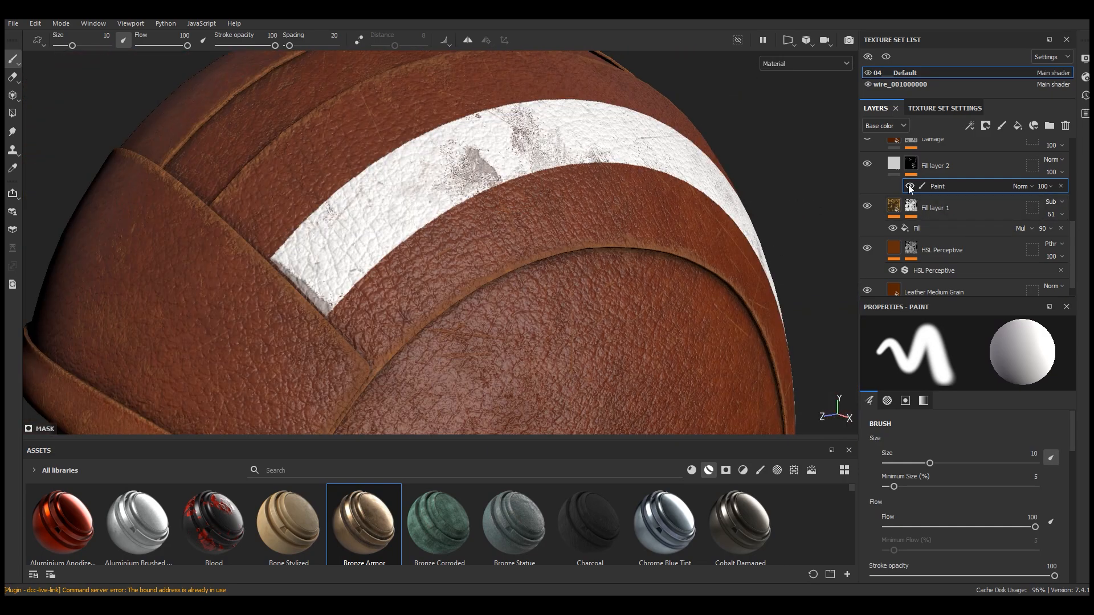
Add a Warp filter above the Paint effect in Fill layer 2's mask
{"action": "left_click", "coordinate": [969, 127]}
{"action": "left_click", "coordinate": [997, 212]}
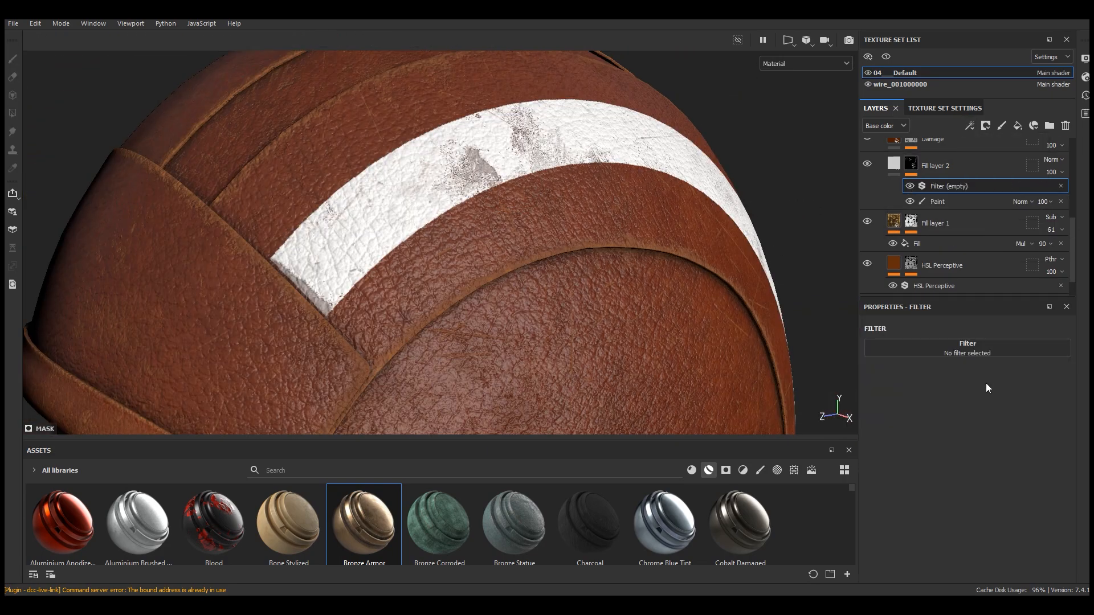
{"action": "left_click", "coordinate": [970, 356]}
{"action": "left_click", "coordinate": [1069, 497]}
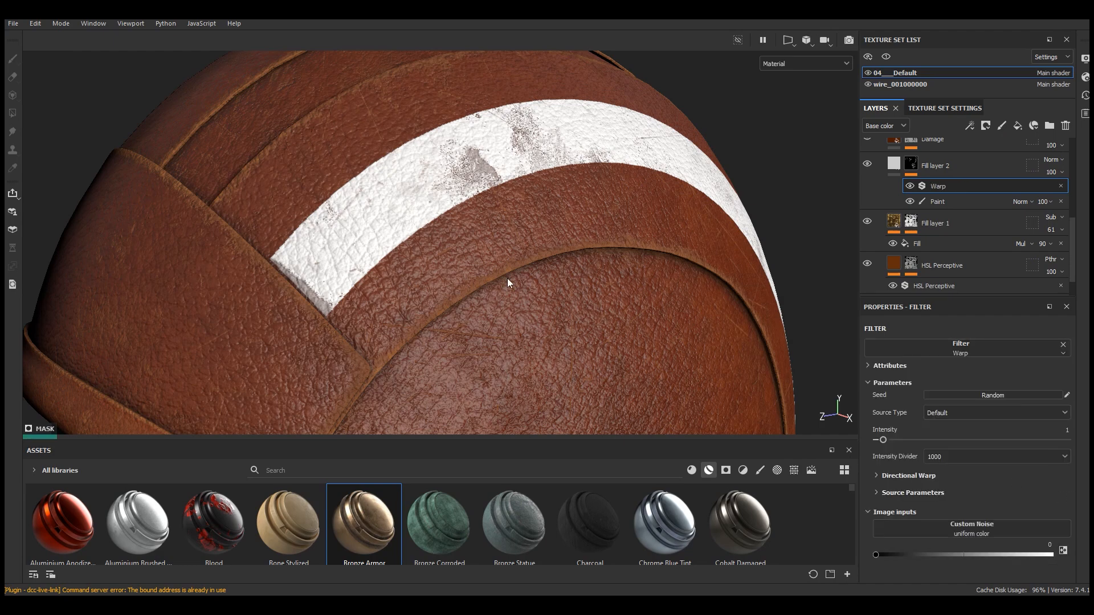
Set the Warp filter's intensity to 0.19
{"action": "scroll", "coordinate": [444, 204], "scroll_direction": "up", "scroll_amount": 1}
{"action": "scroll", "coordinate": [551, 180], "scroll_direction": "down", "scroll_amount": 5}
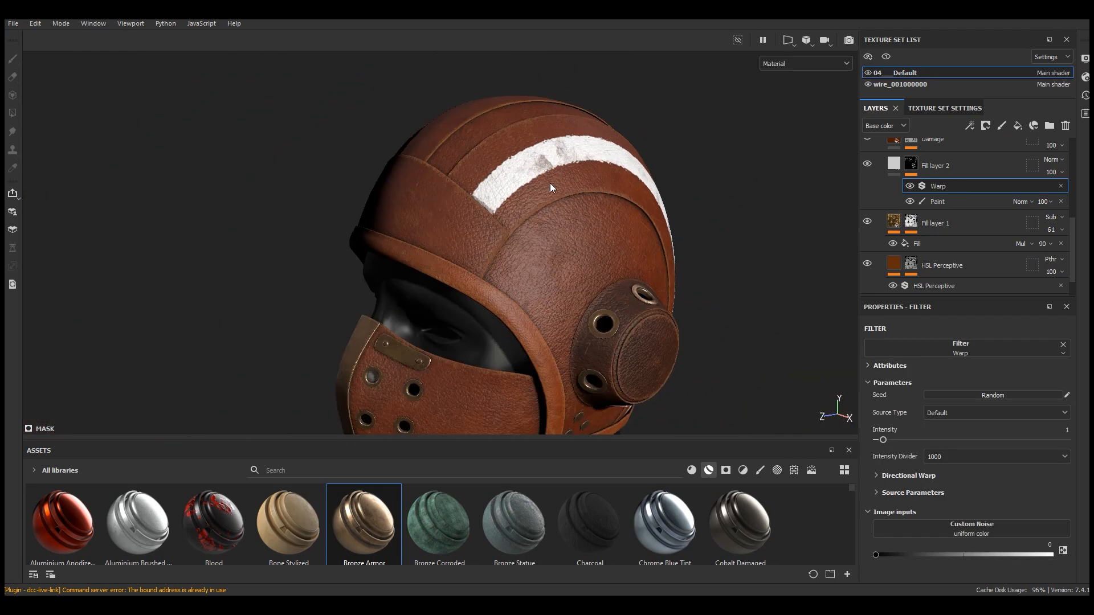
{"action": "scroll", "coordinate": [556, 187], "scroll_direction": "up", "scroll_amount": 6}
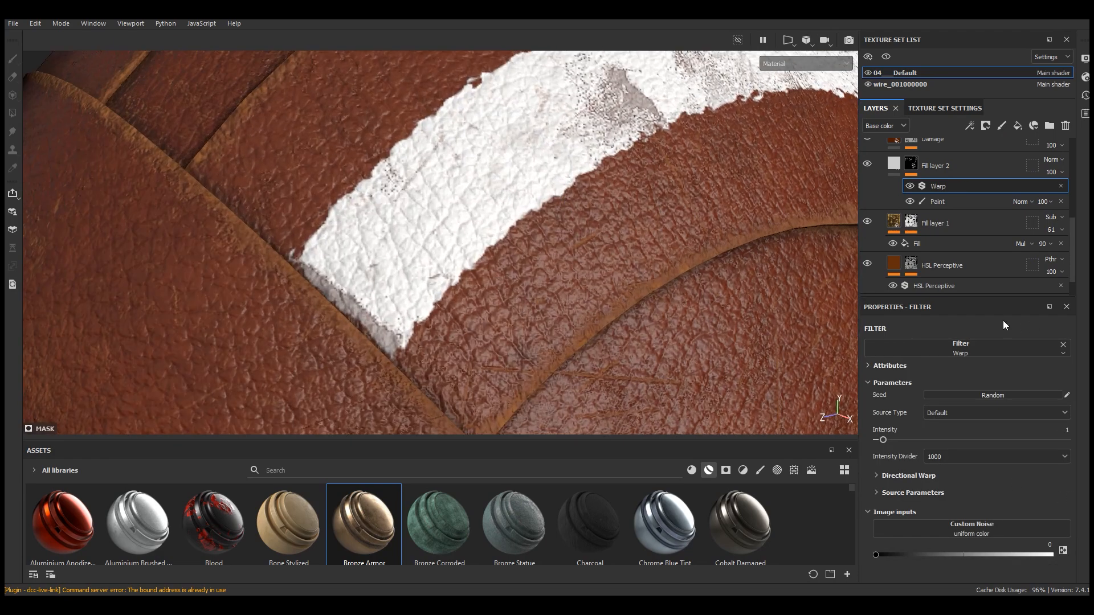
{"action": "left_click_drag", "start_coordinate": [882, 443], "coordinate": [879, 441]}
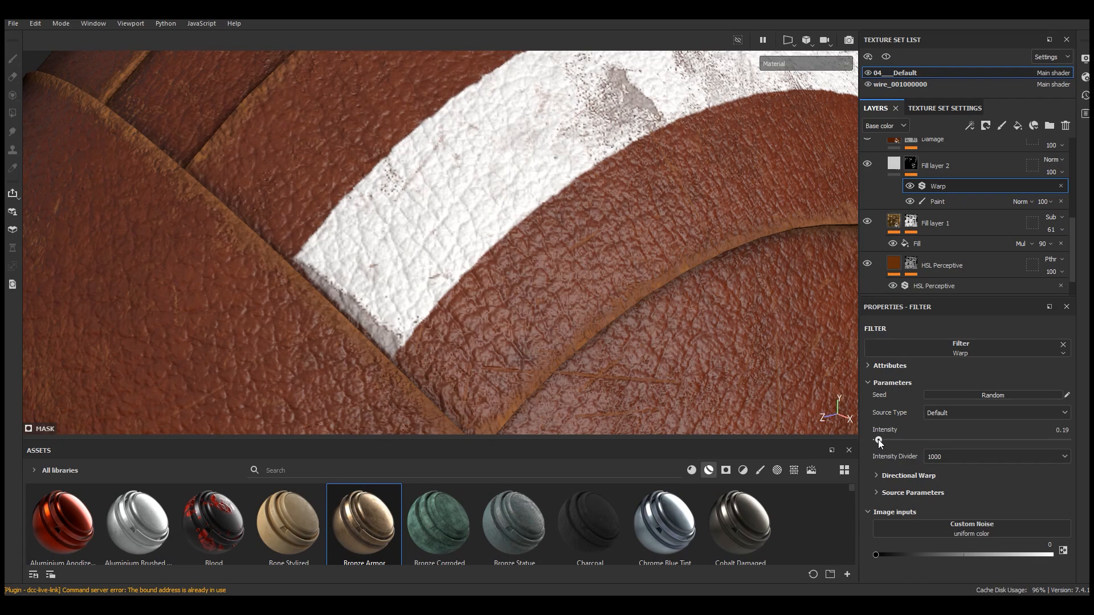
Toggle the Warp filter's visibility to compare the stripe edges
{"action": "scroll", "coordinate": [516, 248], "scroll_direction": "down", "scroll_amount": 4}
{"action": "left_click_drag", "start_coordinate": [640, 202], "coordinate": [644, 227], "text": "alt"}
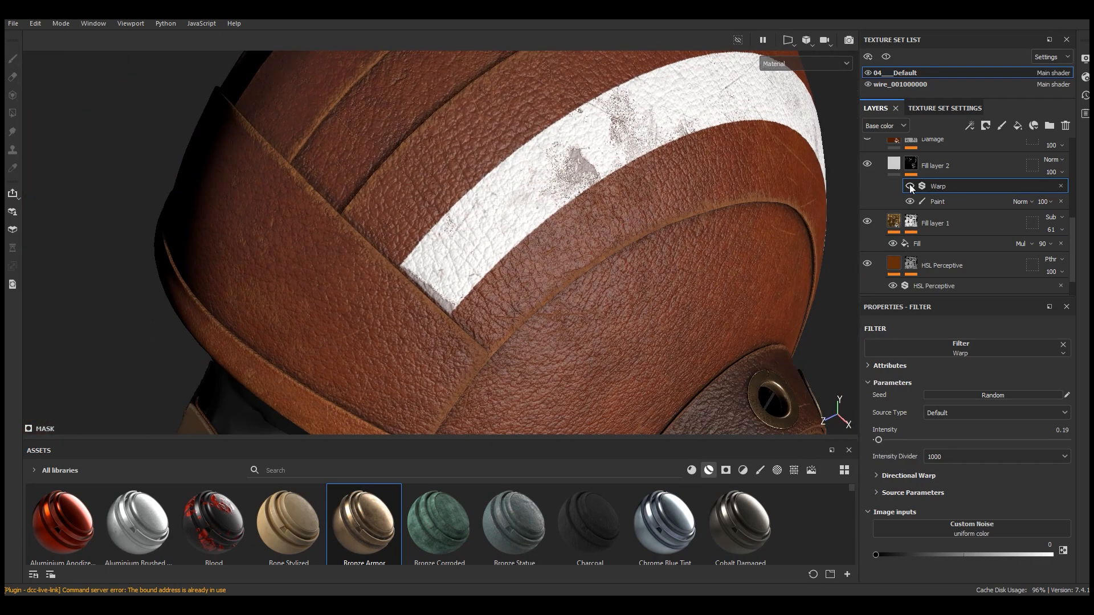
{"action": "left_click", "coordinate": [910, 184]}
{"action": "left_click", "coordinate": [910, 184]}
{"action": "left_click_drag", "start_coordinate": [643, 239], "coordinate": [623, 203], "text": "alt"}
{"action": "scroll", "coordinate": [610, 171], "scroll_direction": "up", "scroll_amount": 4}
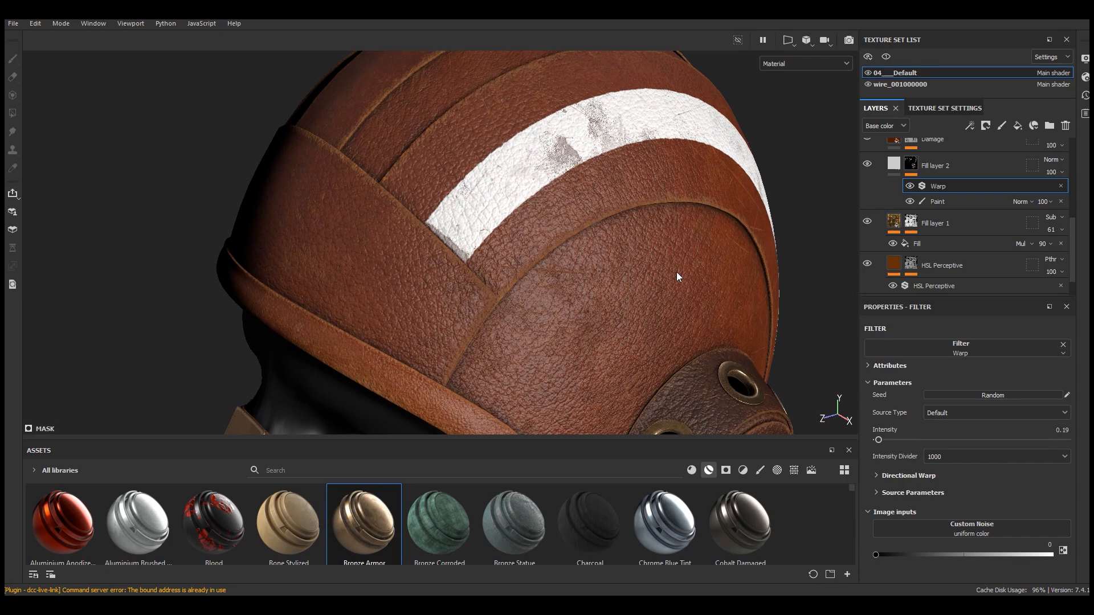
Add a fill effect on top of Fill layer 2's mask
{"action": "left_click", "coordinate": [989, 128]}
{"action": "left_click", "coordinate": [1023, 165]}
{"action": "scroll", "coordinate": [598, 155], "scroll_direction": "down", "scroll_amount": 4}
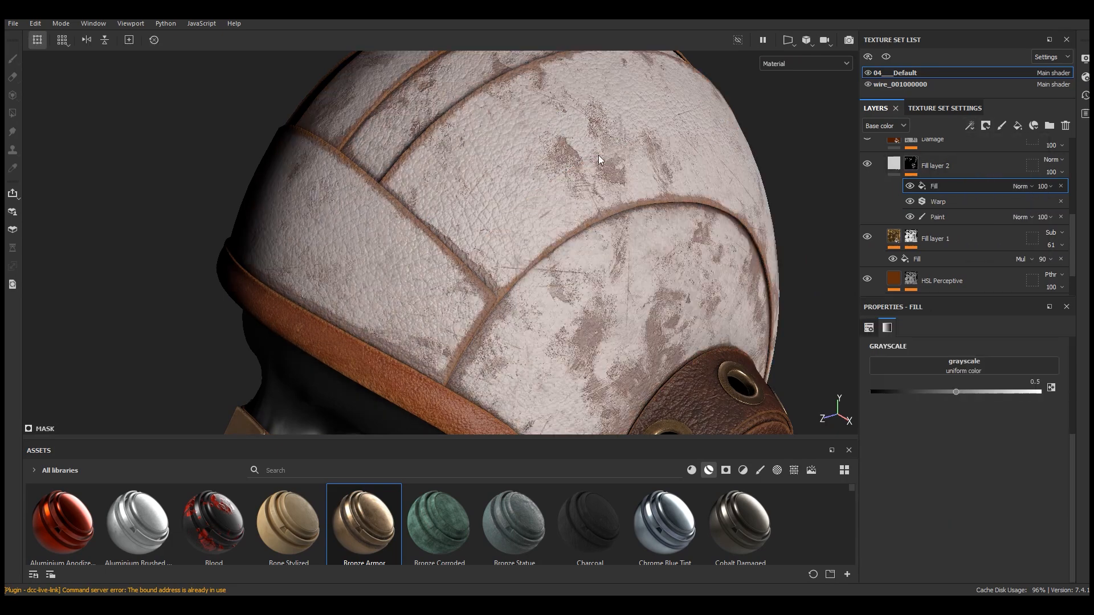
{"action": "left_click_drag", "start_coordinate": [600, 197], "coordinate": [618, 197], "text": "alt"}
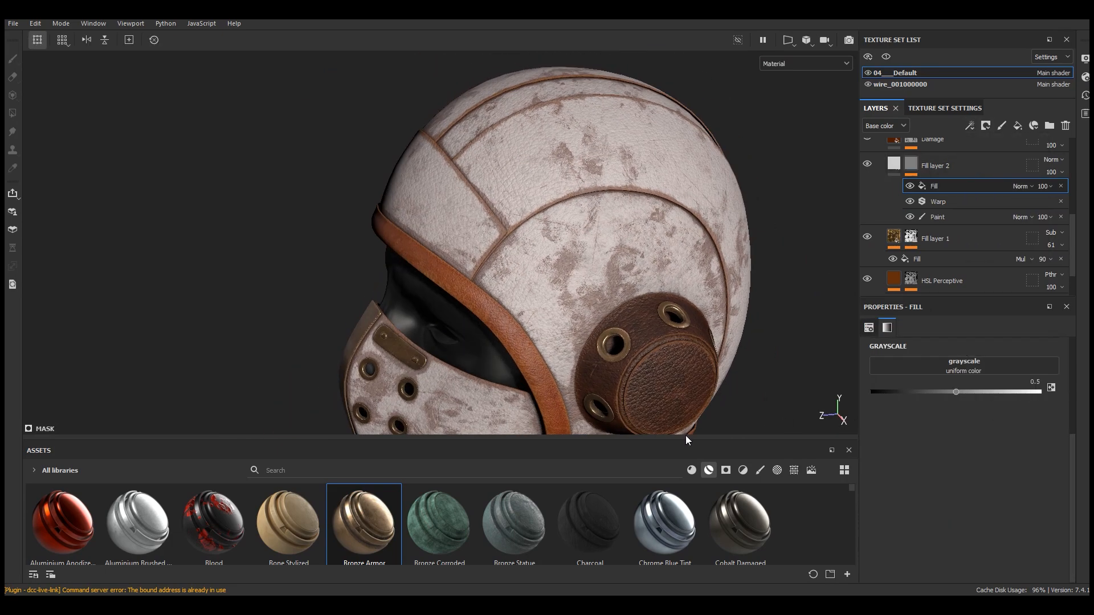
Search procedurals for grung and place Grunge Map 008 into the mask fill's grayscale slot
{"action": "left_click", "coordinate": [794, 470]}
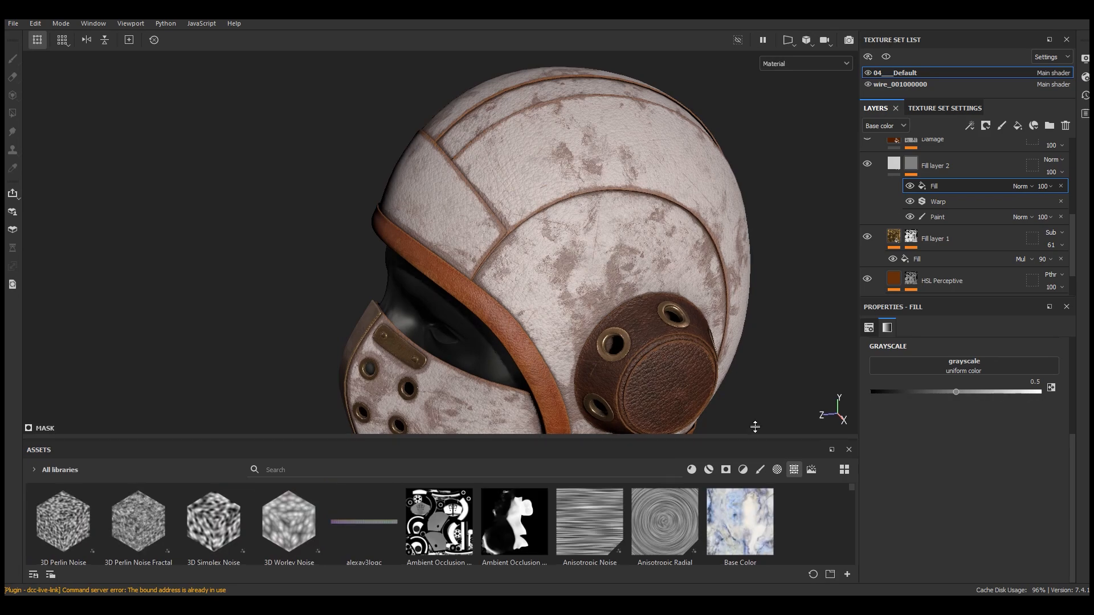
{"action": "left_click_drag", "start_coordinate": [627, 438], "coordinate": [627, 332]}
{"action": "left_click", "coordinate": [617, 365]}
{"action": "type", "text": "grung"}
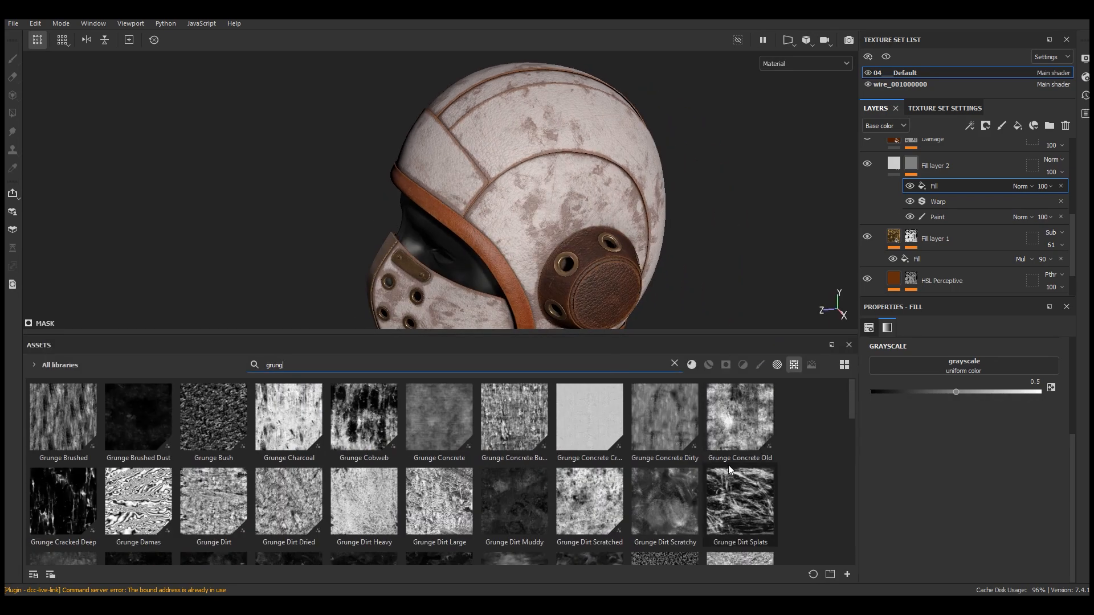
{"action": "mouse_move", "coordinate": [863, 444]}
{"action": "left_mouse_down"}
{"action": "mouse_move", "coordinate": [859, 480]}
{"action": "mouse_move", "coordinate": [860, 463]}
{"action": "left_mouse_up"}
{"action": "left_click_drag", "start_coordinate": [664, 491], "coordinate": [964, 367]}
{"action": "left_click_drag", "start_coordinate": [737, 335], "coordinate": [797, 440]}
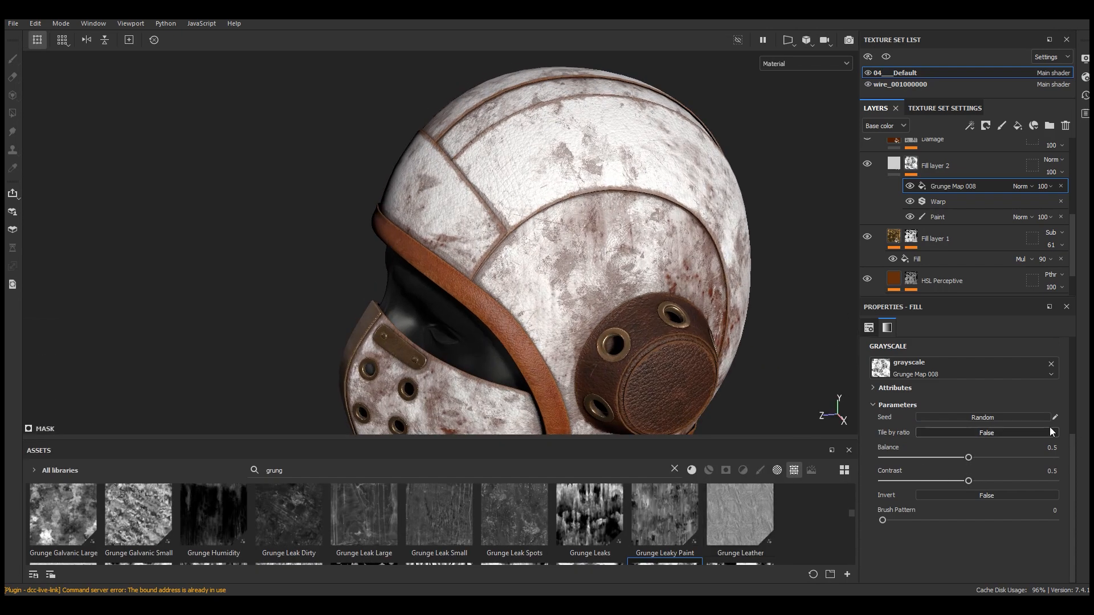
Set the grunge fill to tri-planar projection with a UV scale of 3
{"action": "scroll", "coordinate": [969, 399], "scroll_direction": "up", "scroll_amount": 5}
{"action": "left_click", "coordinate": [936, 371]}
{"action": "left_click", "coordinate": [932, 400]}
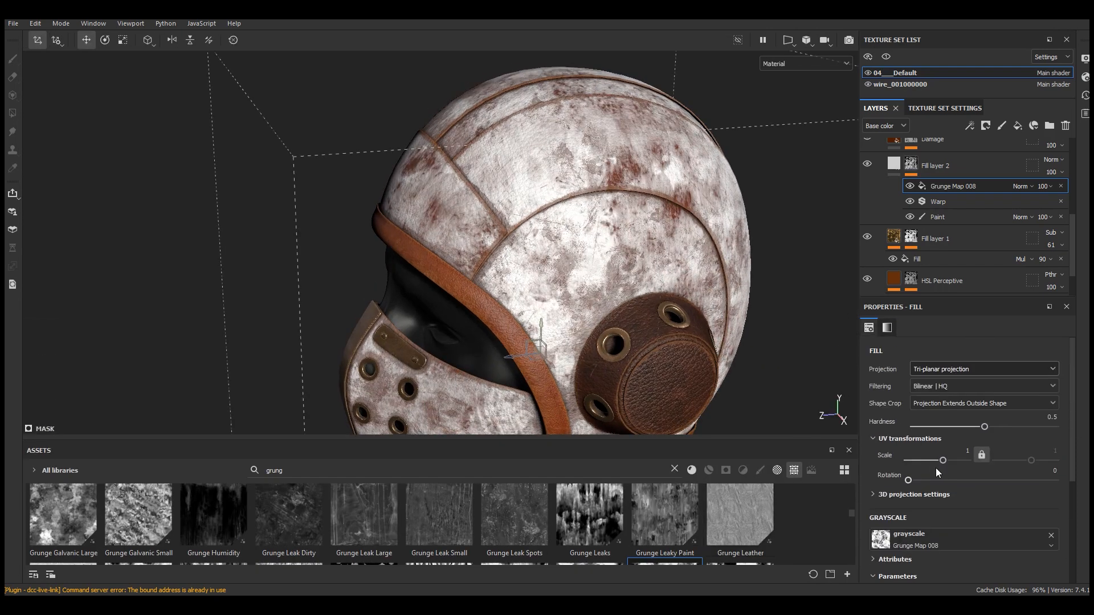
{"action": "left_click", "coordinate": [967, 451]}
{"action": "type", "text": "3"}
{"action": "key", "text": "Return"}
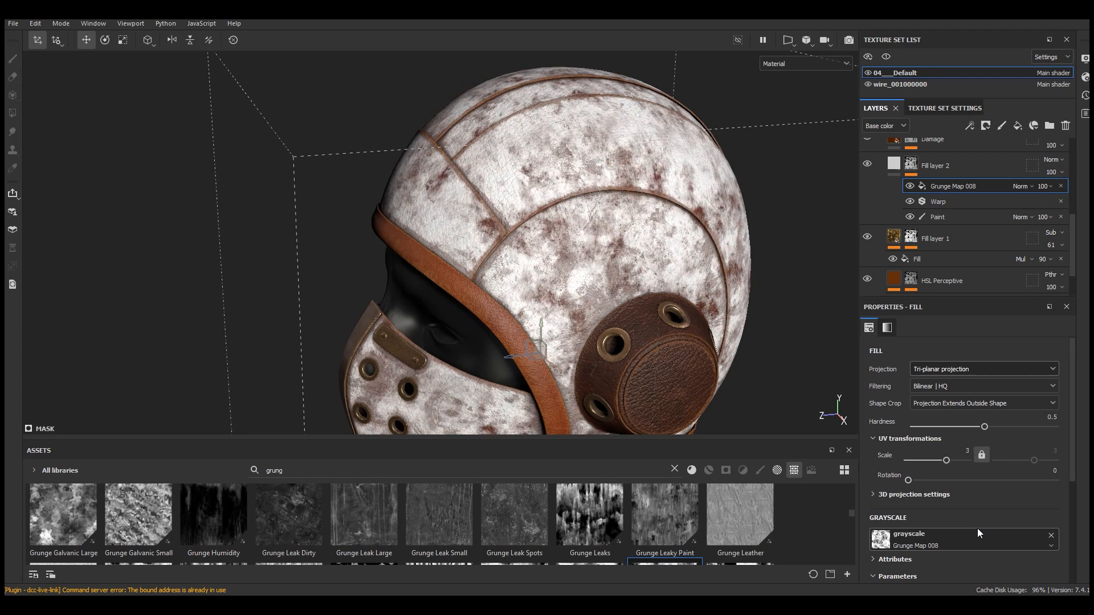
Set Grunge Map 008's balance to 0.7 and change its blend mode to Multiply
{"action": "scroll", "coordinate": [977, 528], "scroll_direction": "down", "scroll_amount": 5}
{"action": "left_click_drag", "start_coordinate": [969, 459], "coordinate": [1003, 458]}
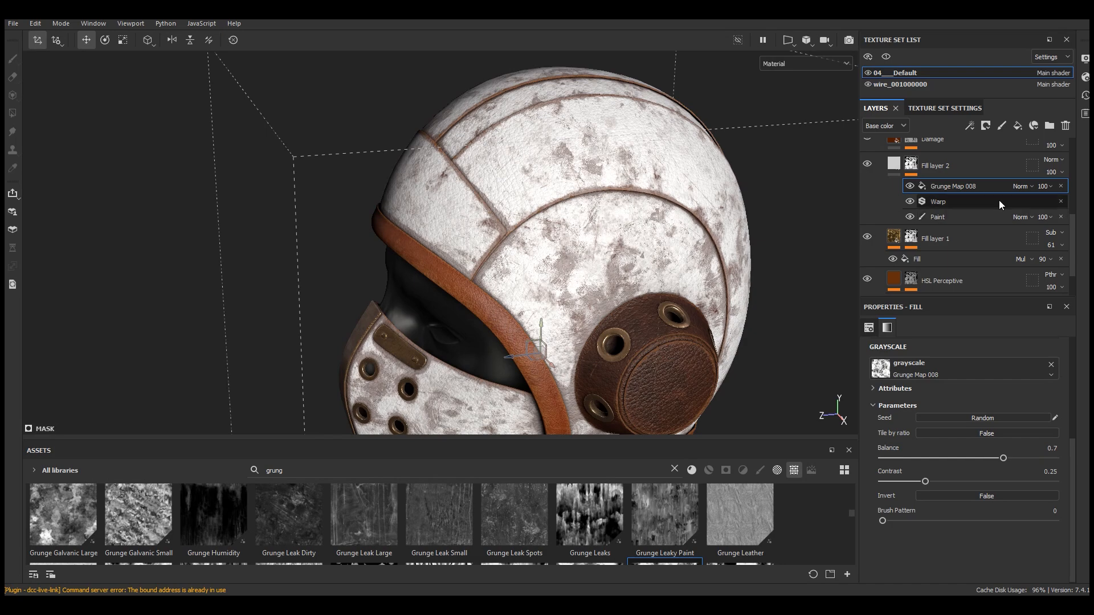
{"action": "left_click", "coordinate": [1023, 186]}
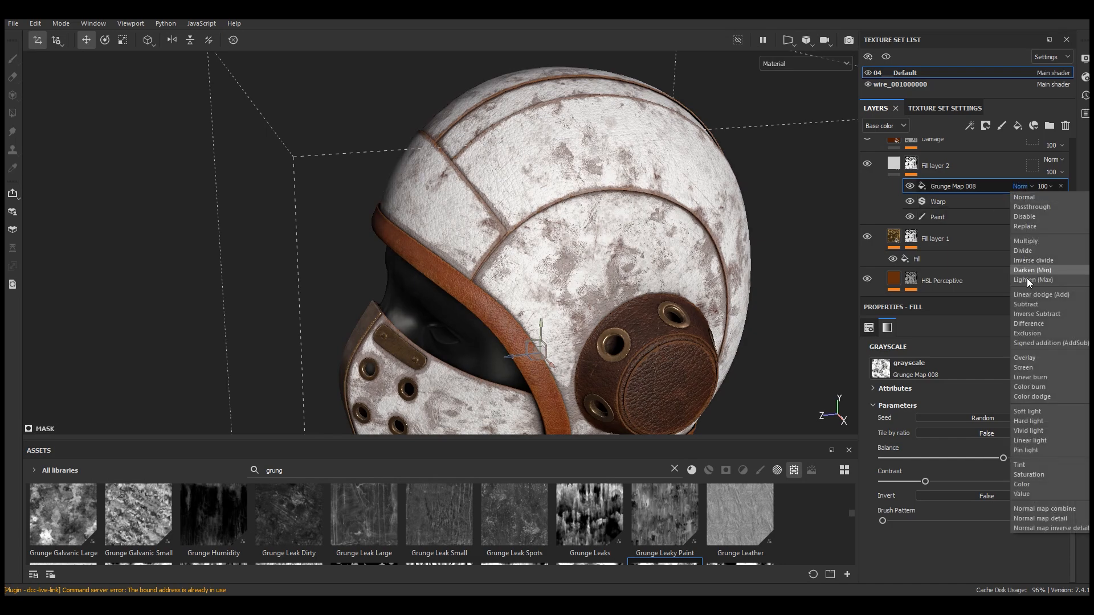
{"action": "left_click", "coordinate": [1031, 242]}
Tune the grunge mask to a balance of 0.71 and a contrast of 0.6 for the worn stripe
{"action": "scroll", "coordinate": [645, 247], "scroll_direction": "up", "scroll_amount": 3}
{"action": "left_click_drag", "start_coordinate": [652, 145], "coordinate": [778, 152], "text": "alt"}
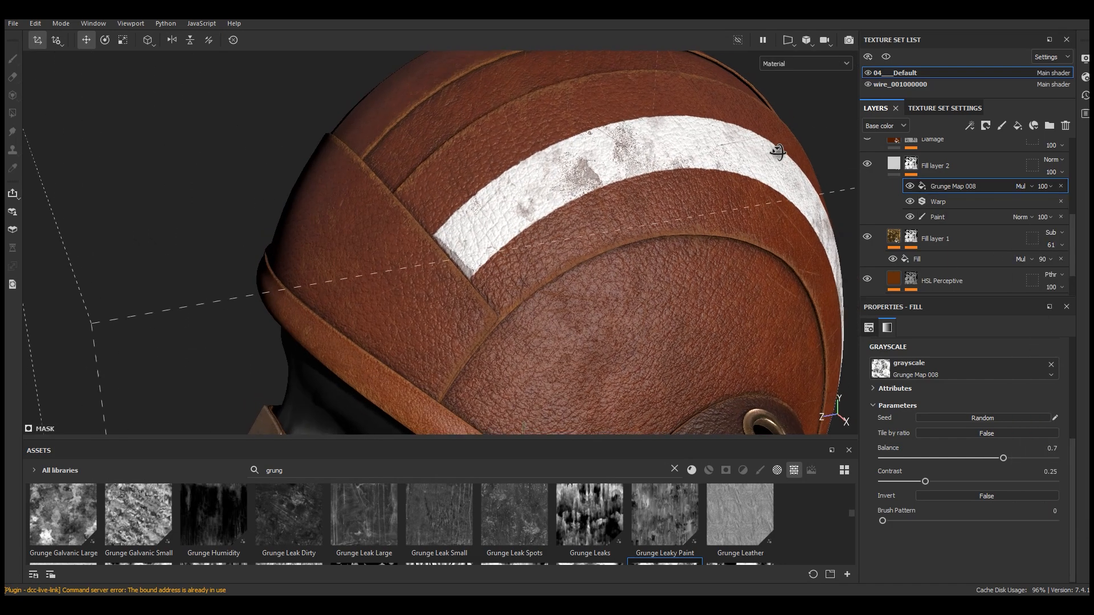
{"action": "scroll", "coordinate": [777, 152], "scroll_direction": "up", "scroll_amount": 2}
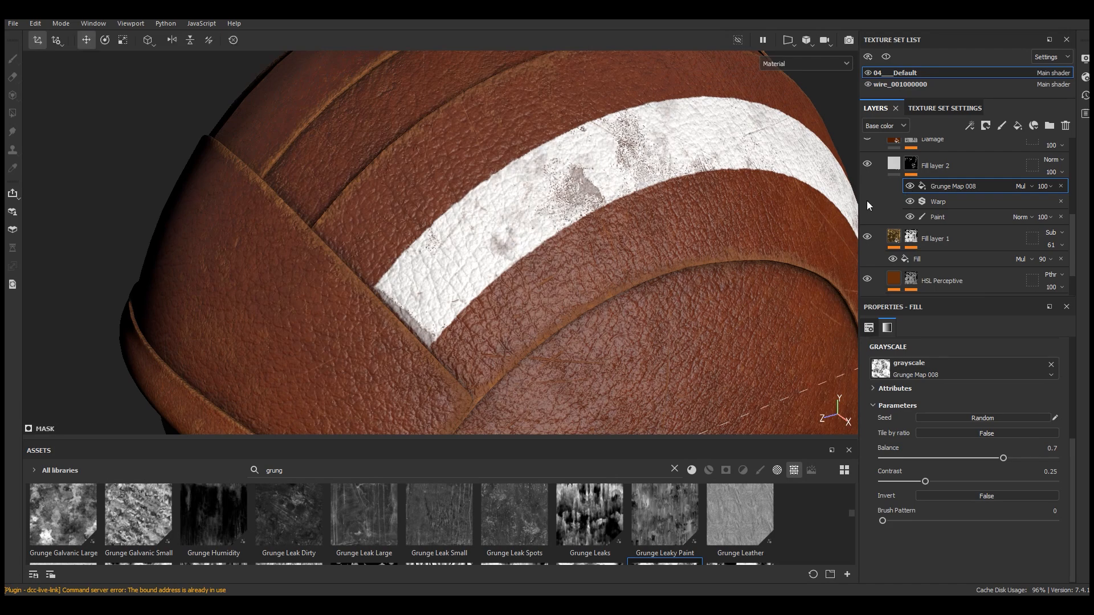
{"action": "scroll", "coordinate": [534, 174], "scroll_direction": "down", "scroll_amount": 4}
{"action": "left_click_drag", "start_coordinate": [730, 235], "coordinate": [444, 212], "text": "alt"}
{"action": "middle_click_drag", "start_coordinate": [613, 342], "coordinate": [593, 208], "text": "alt"}
{"action": "scroll", "coordinate": [717, 235], "scroll_direction": "down", "scroll_amount": 4}
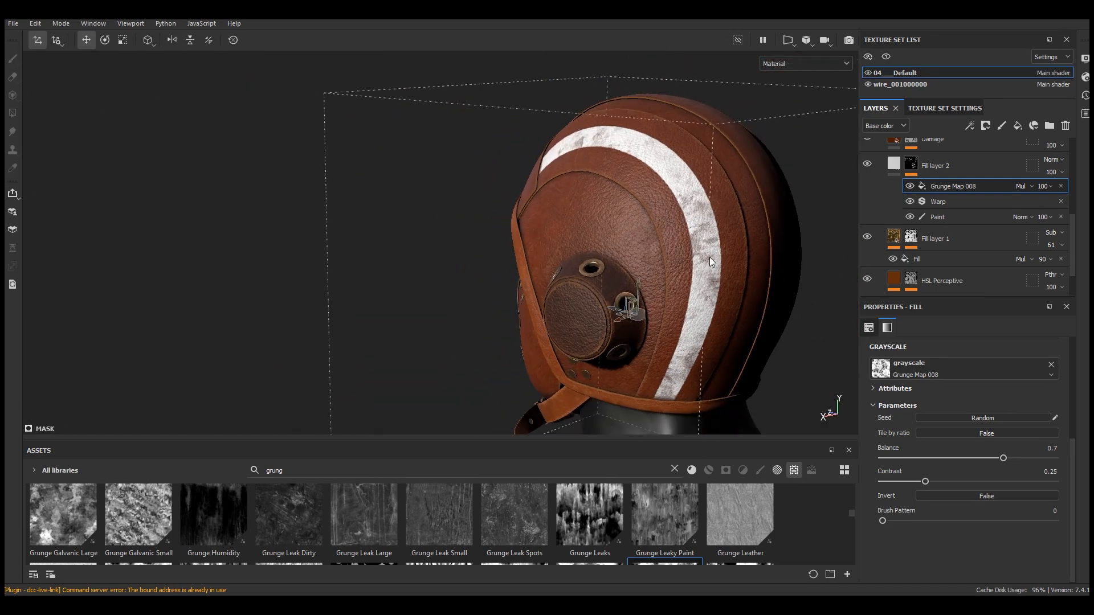
{"action": "left_click_drag", "start_coordinate": [716, 317], "coordinate": [798, 297], "text": "alt"}
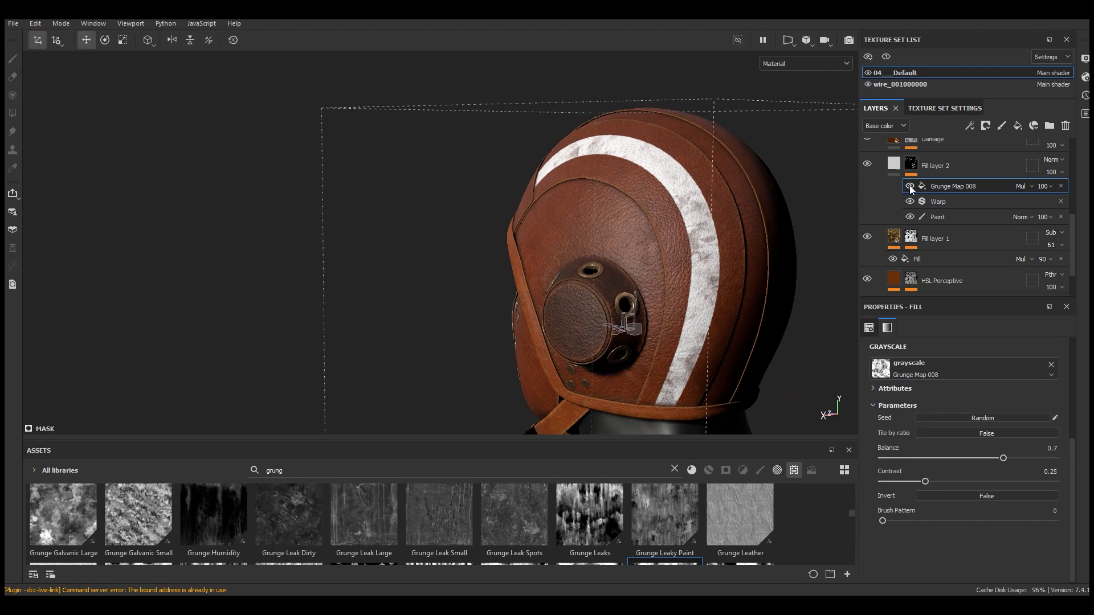
{"action": "left_click_drag", "start_coordinate": [1004, 460], "coordinate": [977, 461]}
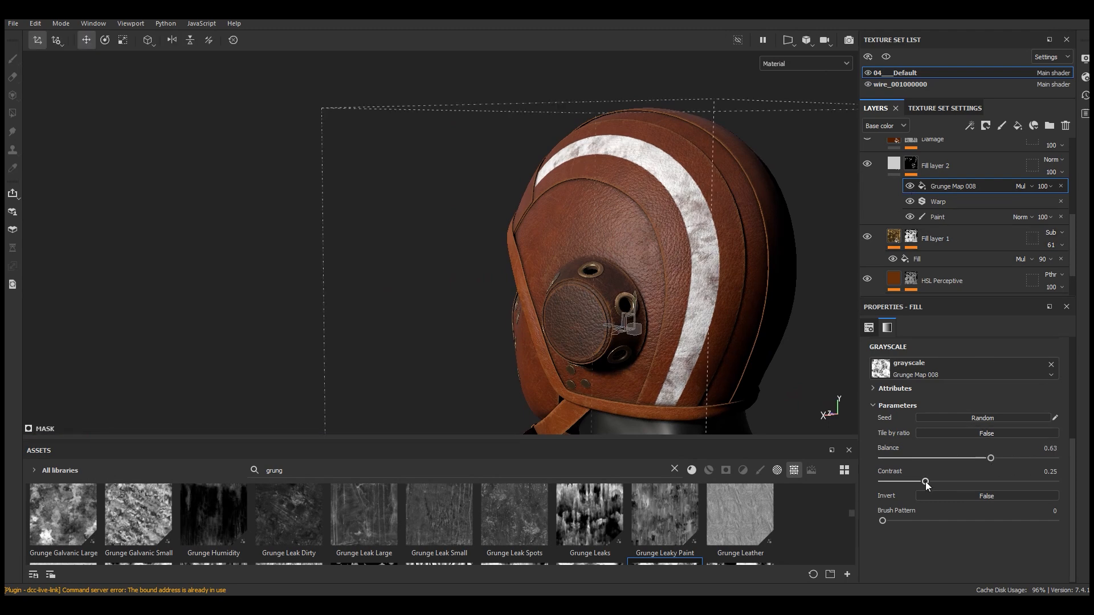
{"action": "right_click_drag", "start_coordinate": [691, 164], "coordinate": [672, 208], "text": "alt"}
{"action": "mouse_move", "coordinate": [672, 208]}
{"action": "left_mouse_down", "text": "alt"}
{"action": "mouse_move", "coordinate": [571, 207]}
{"action": "mouse_move", "coordinate": [654, 200]}
{"action": "left_mouse_up", "text": "alt"}
{"action": "right_click_drag", "start_coordinate": [654, 200], "coordinate": [712, 245], "text": "alt"}
{"action": "left_click_drag", "start_coordinate": [939, 483], "coordinate": [983, 486]}
{"action": "right_click_drag", "start_coordinate": [746, 198], "coordinate": [760, 288], "text": "alt"}
{"action": "left_click_drag", "start_coordinate": [983, 462], "coordinate": [1006, 463]}
{"action": "right_click_drag", "start_coordinate": [641, 225], "coordinate": [593, 238], "text": "alt"}
{"action": "left_click_drag", "start_coordinate": [592, 238], "coordinate": [658, 167], "text": "alt"}
{"action": "right_click_drag", "start_coordinate": [552, 191], "coordinate": [606, 179], "text": "alt"}
{"action": "middle_click_drag", "start_coordinate": [550, 179], "coordinate": [622, 230], "text": "alt"}
{"action": "right_click_drag", "start_coordinate": [555, 228], "coordinate": [589, 224], "text": "alt"}
Lower Fill layer 2's opacity to about 69
{"action": "left_click", "coordinate": [1051, 171]}
{"action": "left_click_drag", "start_coordinate": [1089, 193], "coordinate": [1073, 194]}
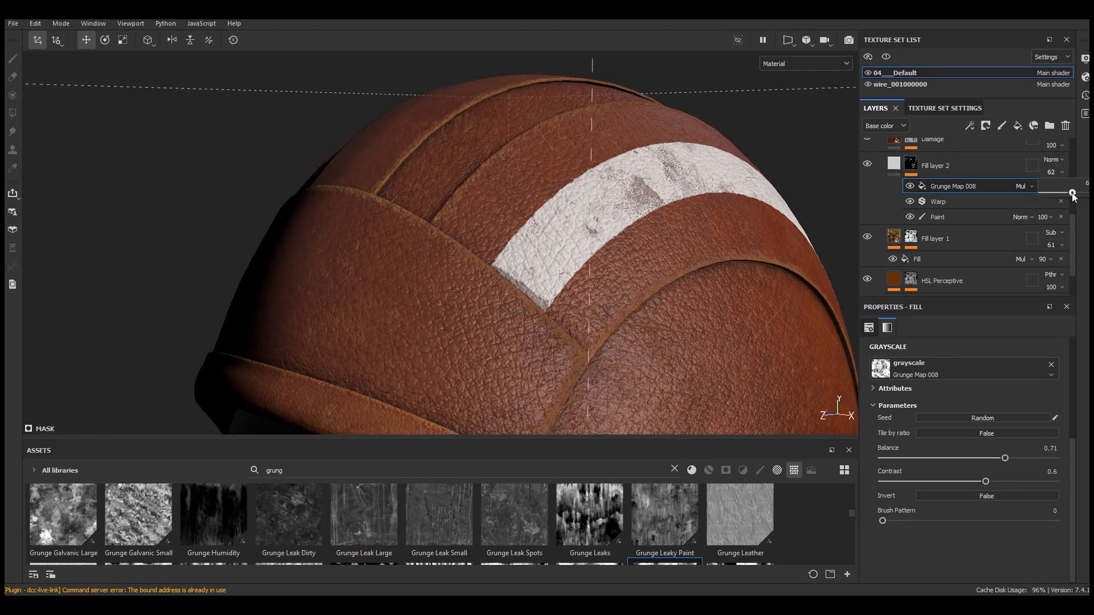
{"action": "left_click_drag", "start_coordinate": [630, 206], "coordinate": [700, 208], "text": "alt"}
Rename Fill layer 2 as Paint
{"action": "double_click", "coordinate": [950, 165]}
{"action": "type", "text": "Paint"}
{"action": "key", "text": "Return"}
Orbit around the helmet to examine the worn painted stripe
{"action": "left_click_drag", "start_coordinate": [846, 220], "coordinate": [668, 204], "text": "alt"}
{"action": "right_click_drag", "start_coordinate": [668, 204], "coordinate": [631, 200], "text": "shift"}
{"action": "right_click_drag", "start_coordinate": [333, 202], "coordinate": [615, 222], "text": "alt"}
{"action": "left_click_drag", "start_coordinate": [615, 222], "coordinate": [763, 229], "text": "alt"}
{"action": "right_click_drag", "start_coordinate": [691, 244], "coordinate": [657, 237], "text": "shift"}
{"action": "scroll", "coordinate": [571, 144], "scroll_direction": "down", "scroll_amount": 5}
{"action": "left_click_drag", "start_coordinate": [587, 214], "coordinate": [538, 234], "text": "alt"}
{"action": "middle_click_drag", "start_coordinate": [593, 261], "coordinate": [464, 205], "text": "alt"}
{"action": "left_click_drag", "start_coordinate": [592, 244], "coordinate": [565, 242], "text": "alt"}
{"action": "scroll", "coordinate": [552, 208], "scroll_direction": "up", "scroll_amount": 2}
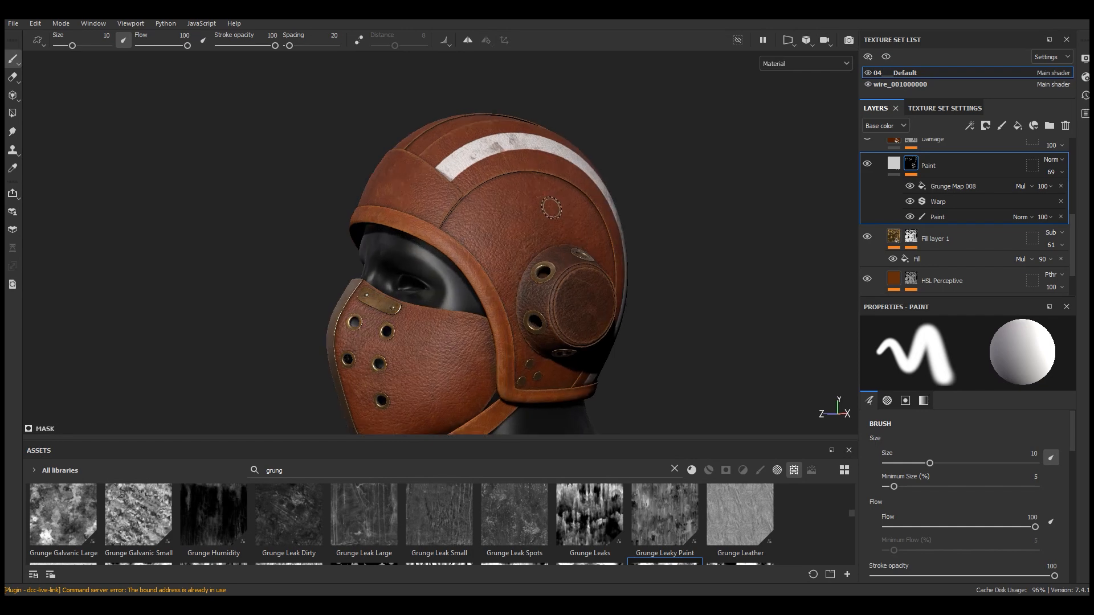
{"action": "left_click", "coordinate": [894, 164]}
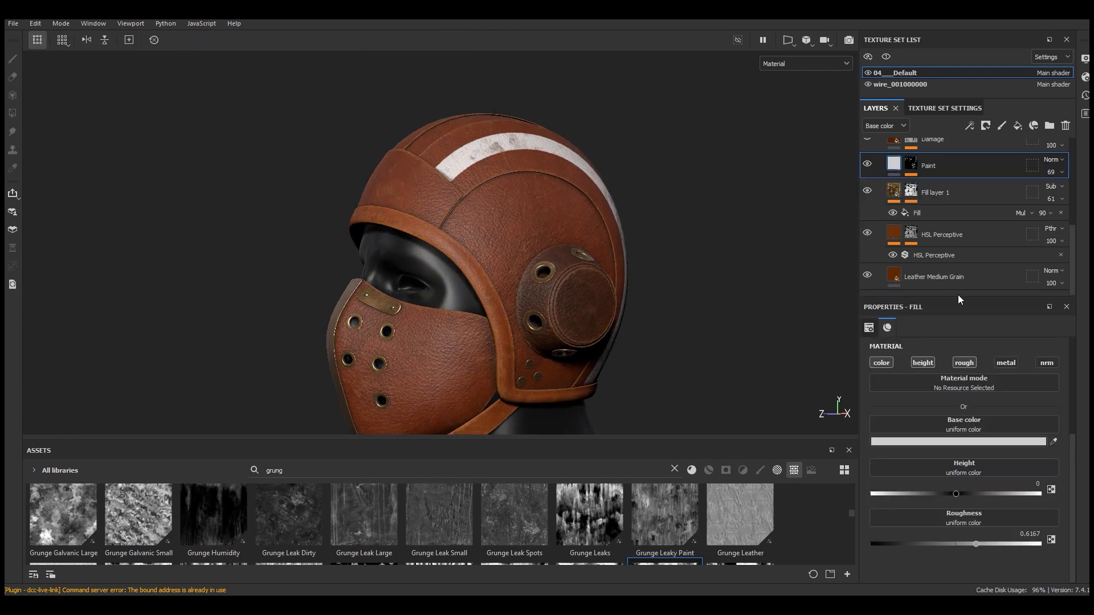
{"action": "left_click_drag", "start_coordinate": [958, 297], "coordinate": [951, 446]}
{"action": "scroll", "coordinate": [384, 202], "scroll_direction": "up", "scroll_amount": 2}
{"action": "left_click_drag", "start_coordinate": [384, 202], "coordinate": [549, 243], "text": "alt"}
{"action": "scroll", "coordinate": [551, 260], "scroll_direction": "up", "scroll_amount": 2}
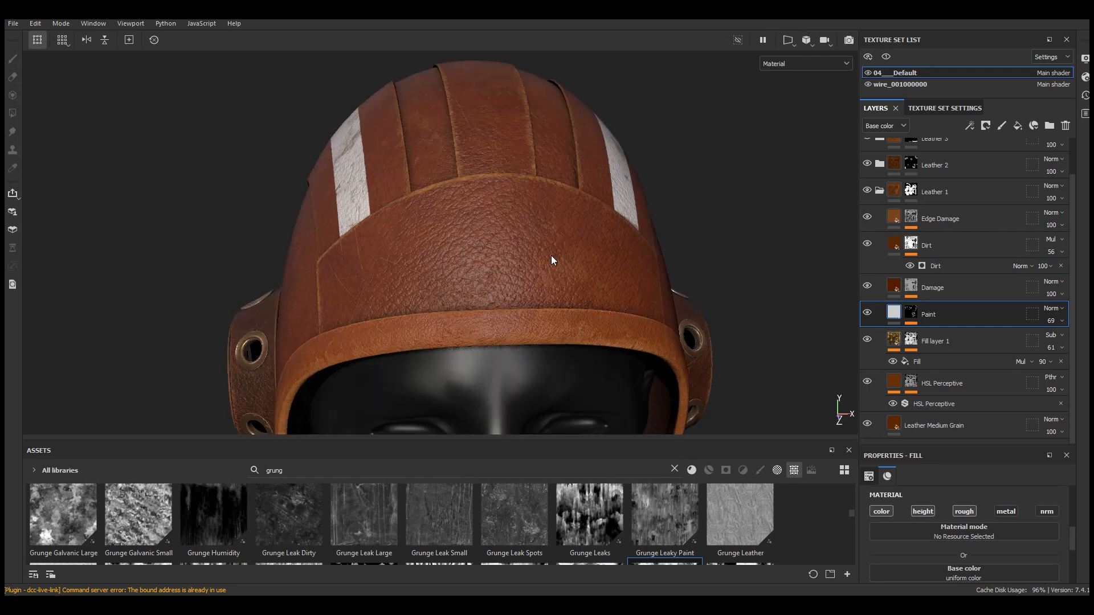
{"action": "left_click_drag", "start_coordinate": [576, 270], "coordinate": [599, 258], "text": "alt"}
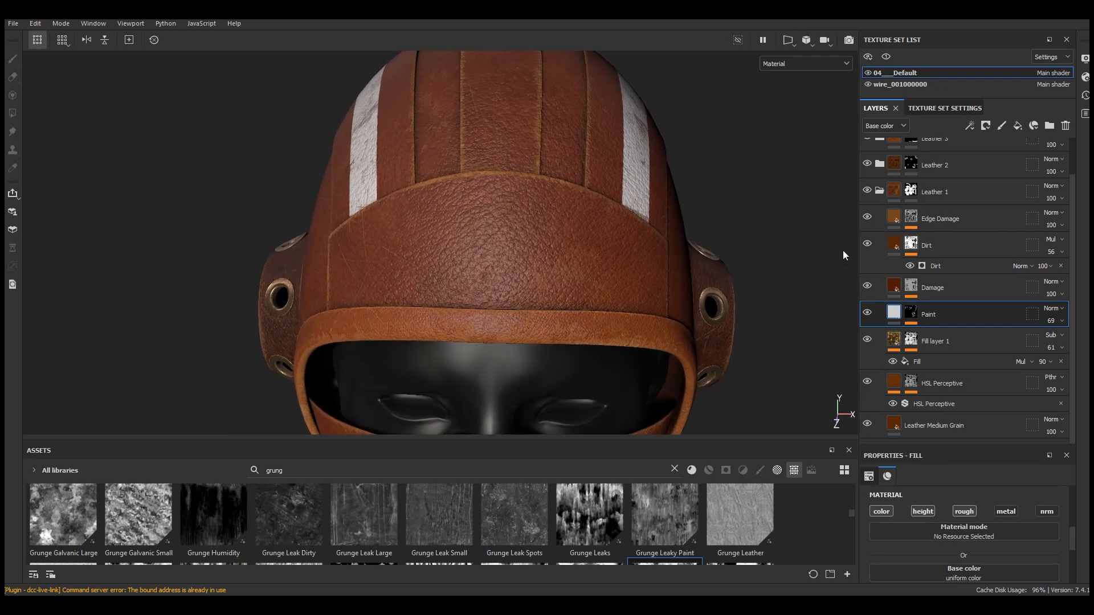
Add a fill layer above Dirt with metal off, roughness about 0.77 and a grey base colour of value 0.424
{"action": "left_click", "coordinate": [896, 245]}
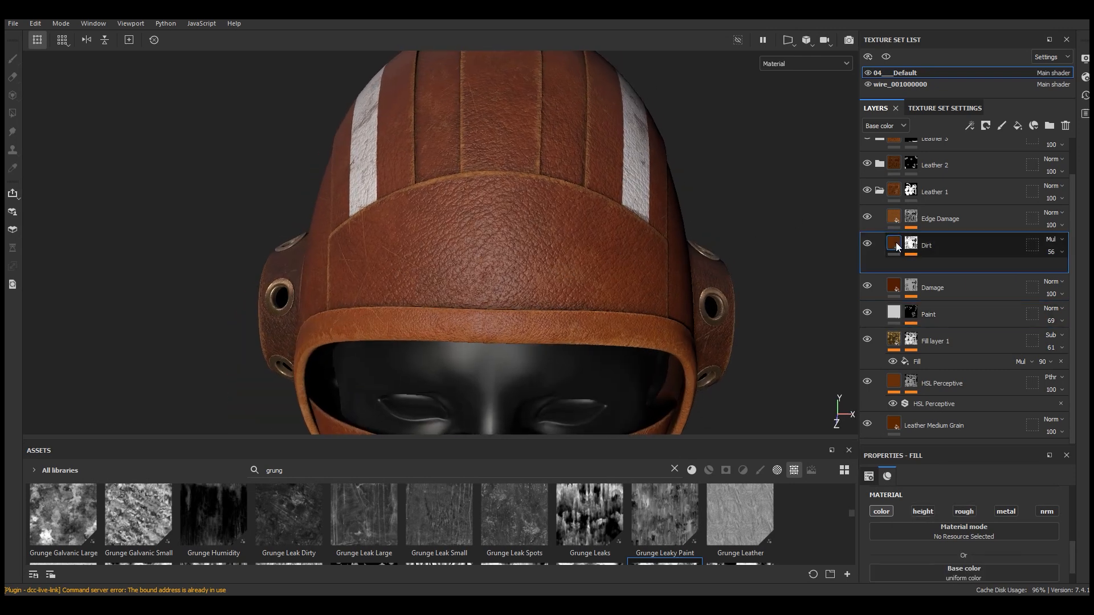
{"action": "left_click", "coordinate": [1017, 125]}
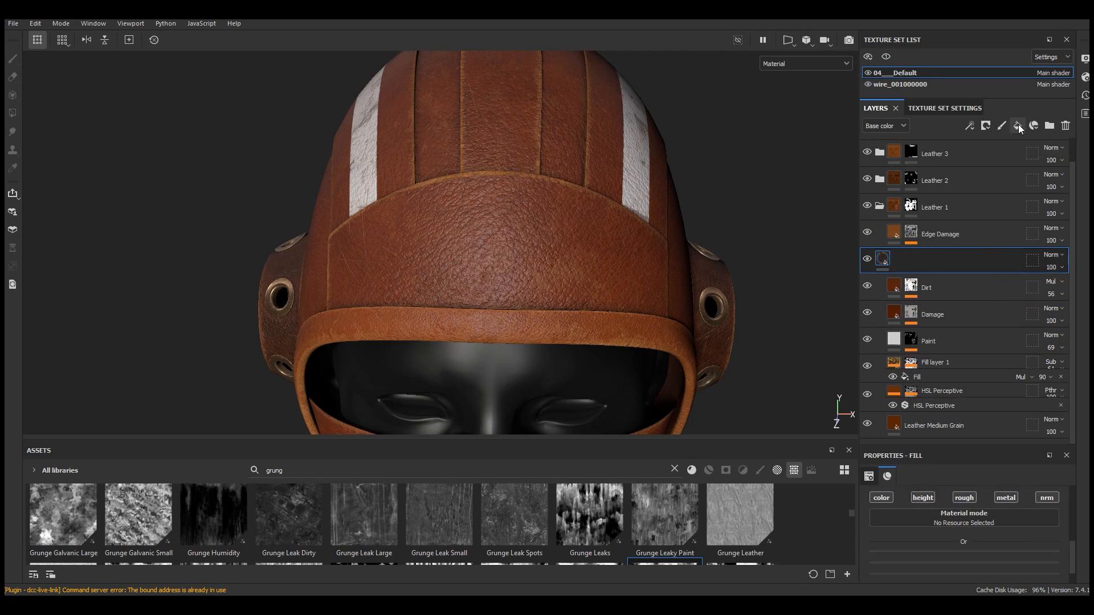
{"action": "left_click_drag", "start_coordinate": [964, 447], "coordinate": [964, 292]}
{"action": "left_click", "coordinate": [1008, 360]}
{"action": "left_click", "coordinate": [1001, 540]}
{"action": "left_click", "coordinate": [968, 437]}
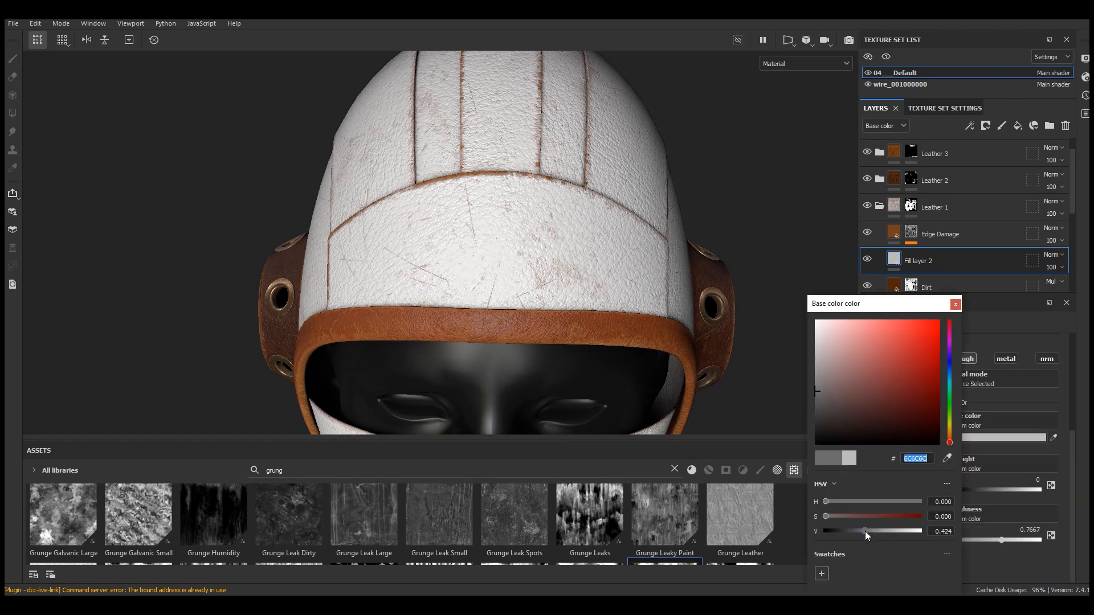
{"action": "left_click", "coordinate": [865, 531]}
{"action": "left_click", "coordinate": [956, 305]}
Give the new fill layer a black mask and add a fill effect to it
{"action": "scroll", "coordinate": [565, 229], "scroll_direction": "down", "scroll_amount": 3}
{"action": "left_click_drag", "start_coordinate": [565, 229], "coordinate": [510, 175], "text": "alt"}
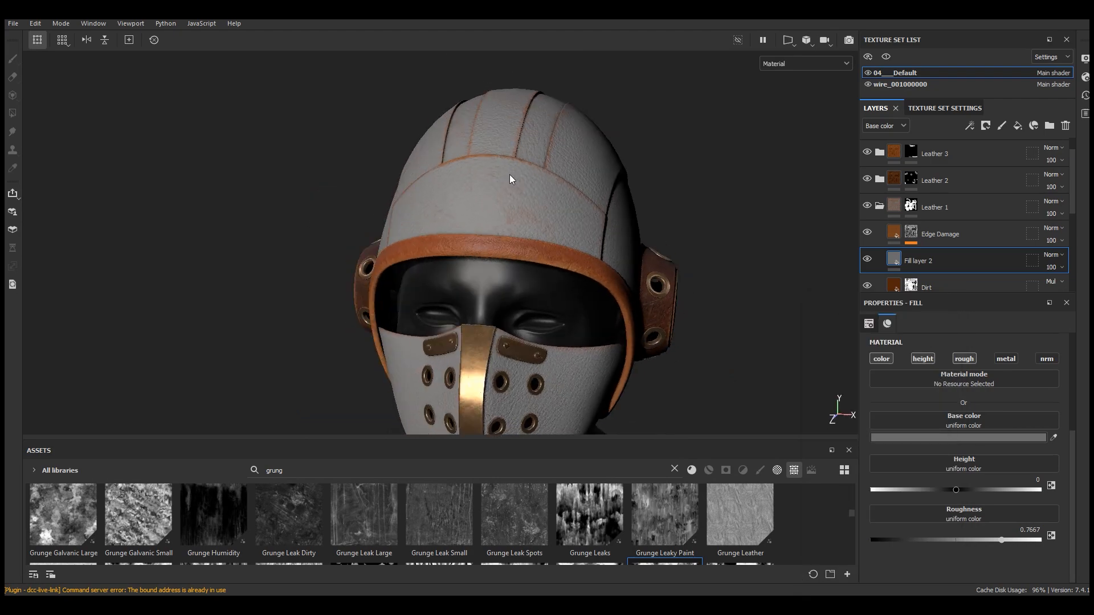
{"action": "scroll", "coordinate": [510, 180], "scroll_direction": "up", "scroll_amount": 2}
{"action": "left_click", "coordinate": [986, 126]}
{"action": "left_click", "coordinate": [996, 158]}
{"action": "left_click", "coordinate": [969, 127]}
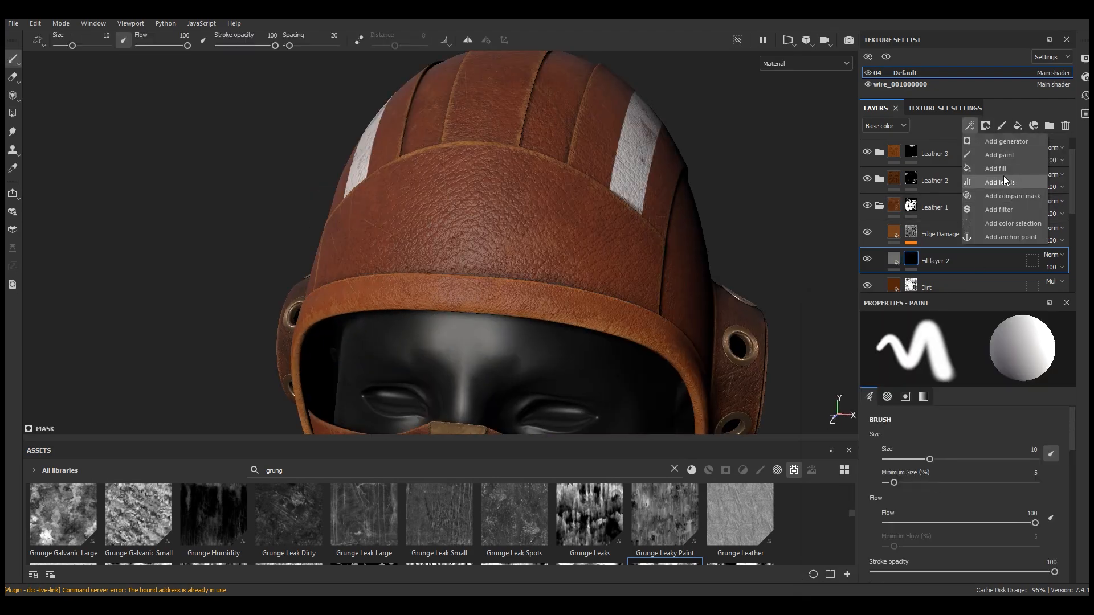
{"action": "left_click", "coordinate": [996, 169]}
Place the Font Black Ops One alpha into the mask fill's grayscale slot
{"action": "left_click_drag", "start_coordinate": [503, 439], "coordinate": [517, 302]}
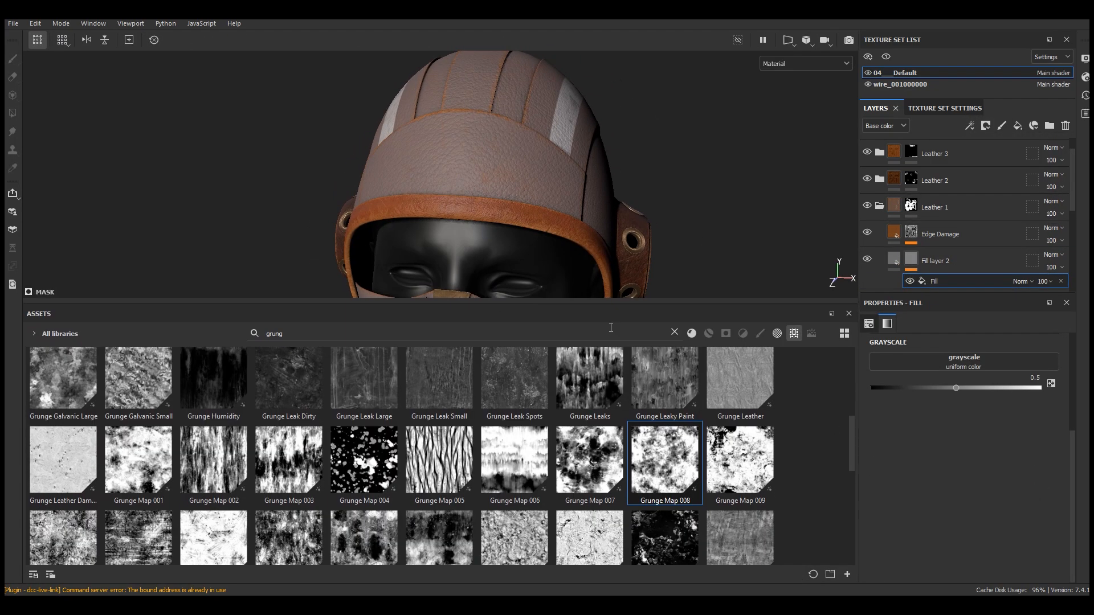
{"action": "left_click", "coordinate": [675, 332]}
{"action": "scroll", "coordinate": [852, 355], "scroll_direction": "down", "scroll_amount": 10}
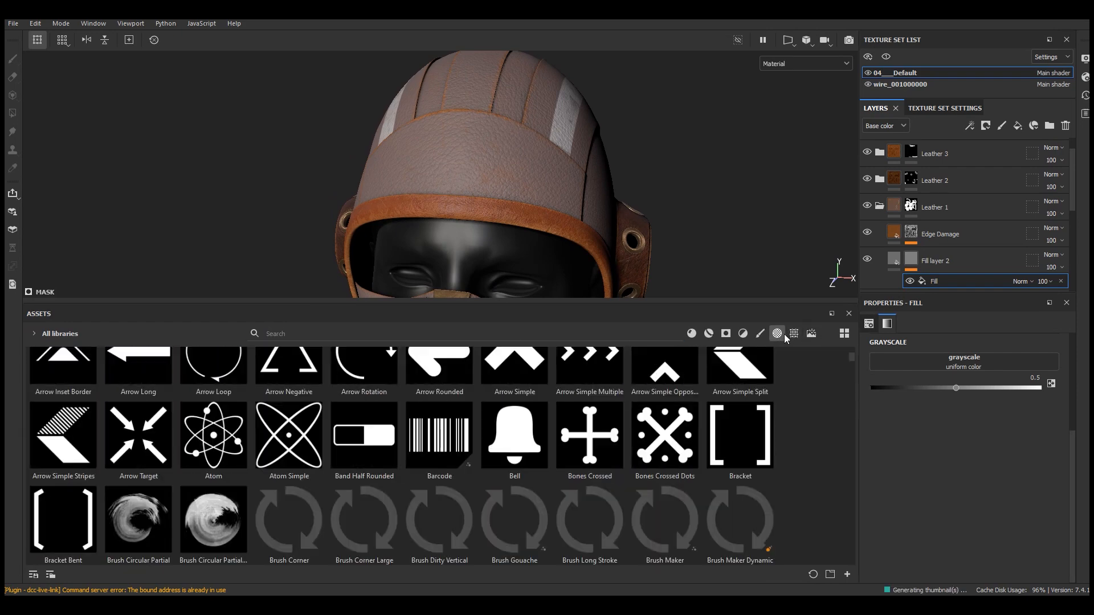
{"action": "left_click_drag", "start_coordinate": [852, 355], "coordinate": [852, 419]}
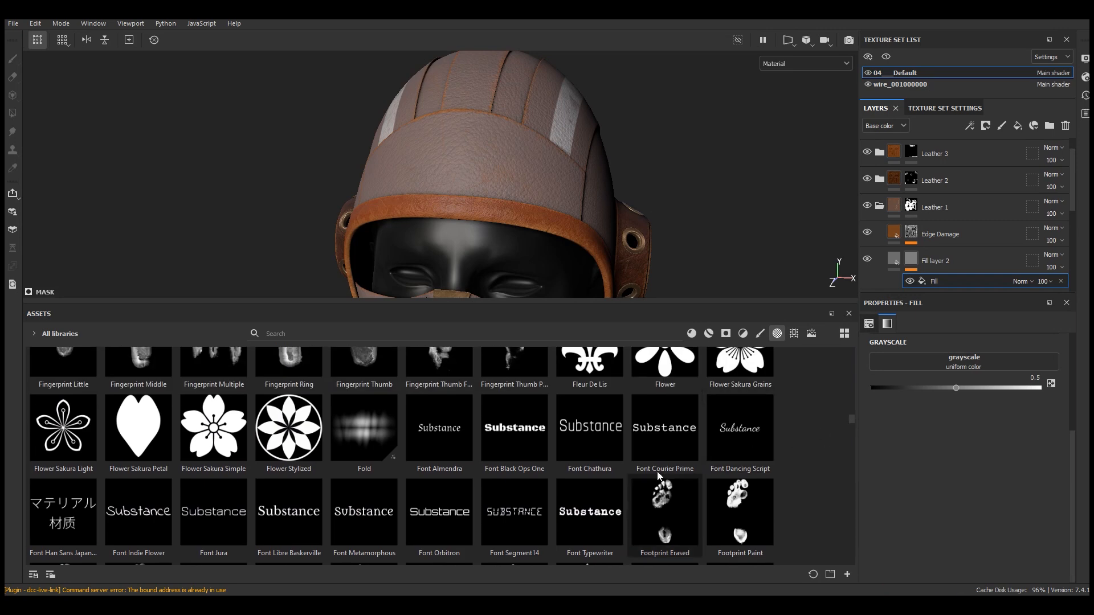
{"action": "left_click_drag", "start_coordinate": [521, 428], "coordinate": [976, 368]}
Switch the viewport to the combined 2D/3D layout
{"action": "left_click_drag", "start_coordinate": [519, 301], "coordinate": [495, 512]}
{"action": "scroll", "coordinate": [368, 293], "scroll_direction": "down", "scroll_amount": 3}
{"action": "left_click", "coordinate": [790, 40]}
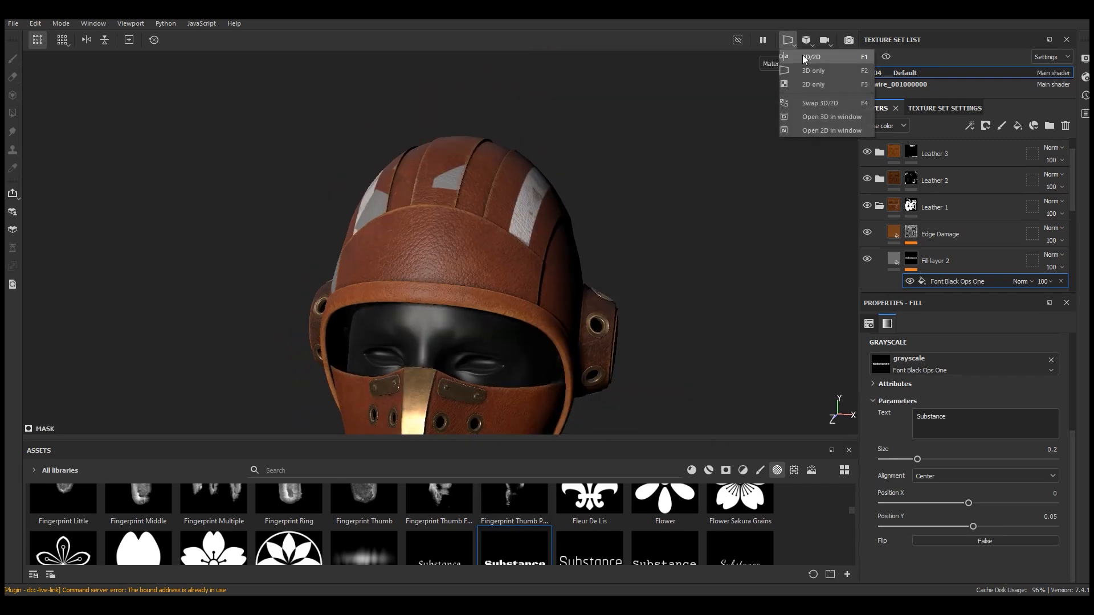
{"action": "left_click", "coordinate": [803, 55]}
Scale the text projection down uniformly in the UV view
{"action": "scroll", "coordinate": [725, 308], "scroll_direction": "up", "scroll_amount": 2}
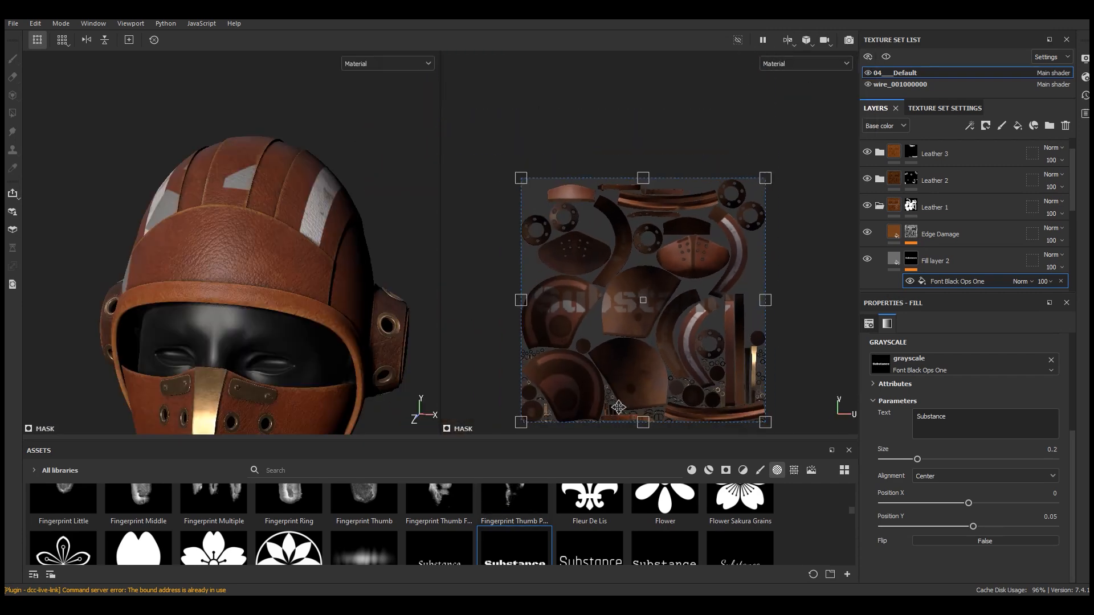
{"action": "scroll", "coordinate": [649, 224], "scroll_direction": "up", "scroll_amount": 5}
{"action": "scroll", "coordinate": [649, 224], "scroll_direction": "down", "scroll_amount": 6}
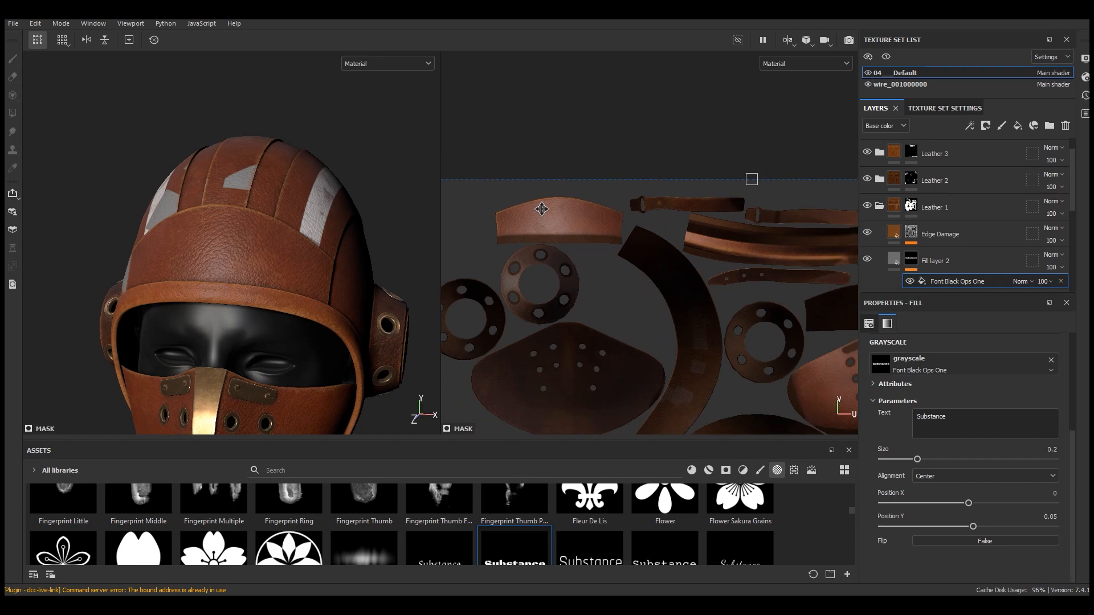
{"action": "scroll", "coordinate": [604, 253], "scroll_direction": "up", "scroll_amount": 3}
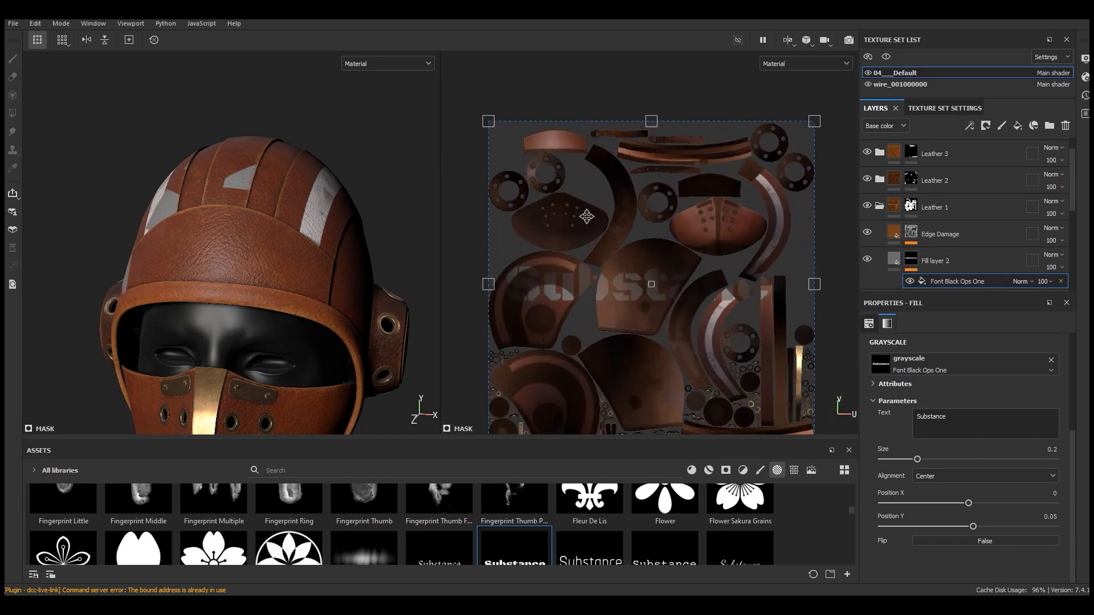
{"action": "scroll", "coordinate": [582, 209], "scroll_direction": "down", "scroll_amount": 1}
{"action": "key", "text": "shift"}
{"action": "left_click_drag", "start_coordinate": [776, 407], "coordinate": [552, 184]}
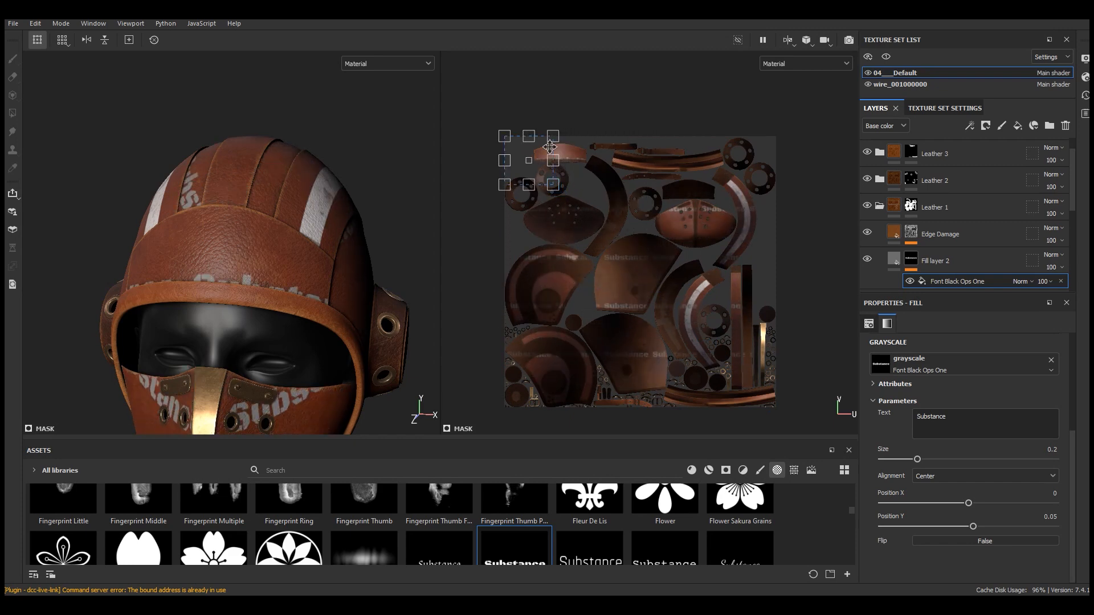
Move the text projection onto the helmet's front band in the UV layout
{"action": "scroll", "coordinate": [547, 155], "scroll_direction": "up", "scroll_amount": 5}
{"action": "left_click_drag", "start_coordinate": [534, 183], "coordinate": [661, 174]}
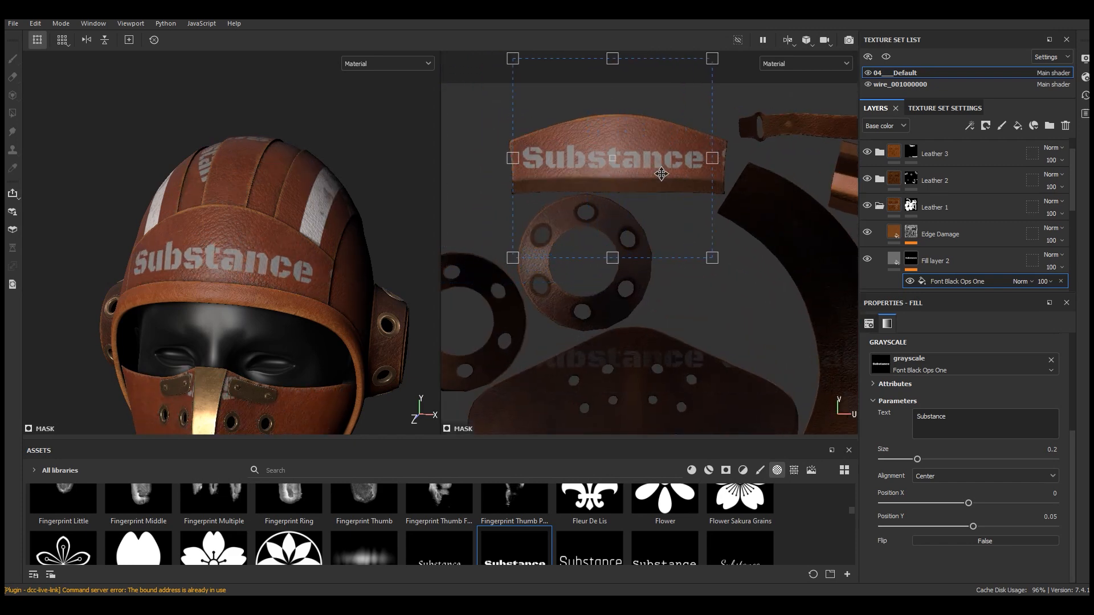
{"action": "scroll", "coordinate": [614, 178], "scroll_direction": "down", "scroll_amount": 2}
{"action": "mouse_move", "coordinate": [149, 172]}
{"action": "left_mouse_down", "text": "alt"}
{"action": "mouse_move", "coordinate": [316, 190]}
{"action": "mouse_move", "coordinate": [165, 185]}
{"action": "left_mouse_up", "text": "alt"}
{"action": "scroll", "coordinate": [620, 281], "scroll_direction": "down", "scroll_amount": 8}
{"action": "middle_click_drag", "start_coordinate": [719, 397], "coordinate": [653, 316], "text": "alt"}
{"action": "scroll", "coordinate": [580, 265], "scroll_direction": "up", "scroll_amount": 1}
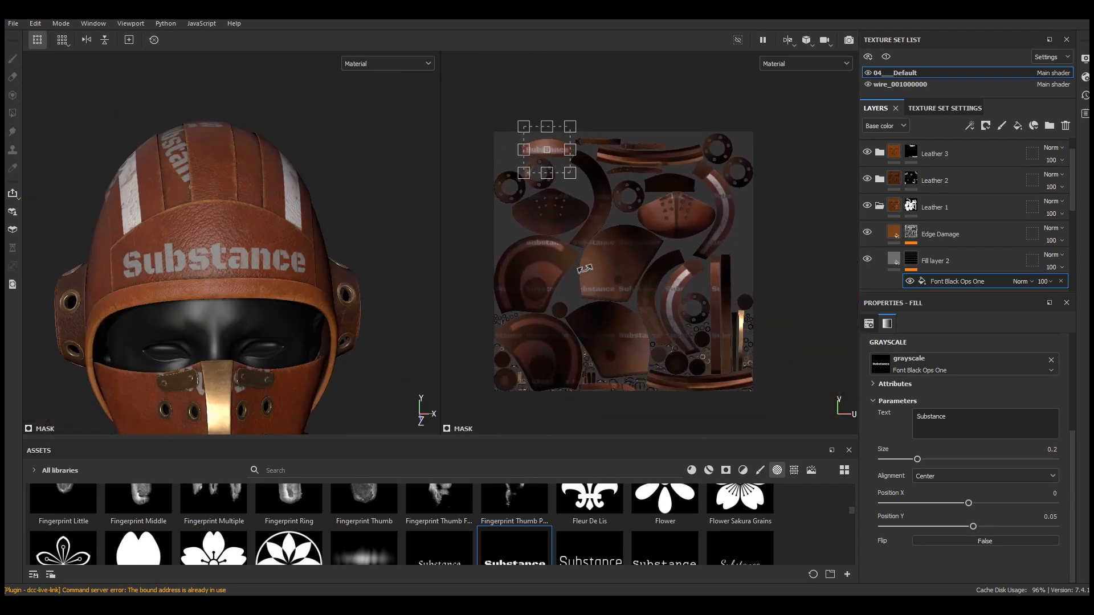
Set the text fill's UV wrap to None
{"action": "scroll", "coordinate": [579, 265], "scroll_direction": "up", "scroll_amount": 1}
{"action": "scroll", "coordinate": [959, 485], "scroll_direction": "up", "scroll_amount": 3}
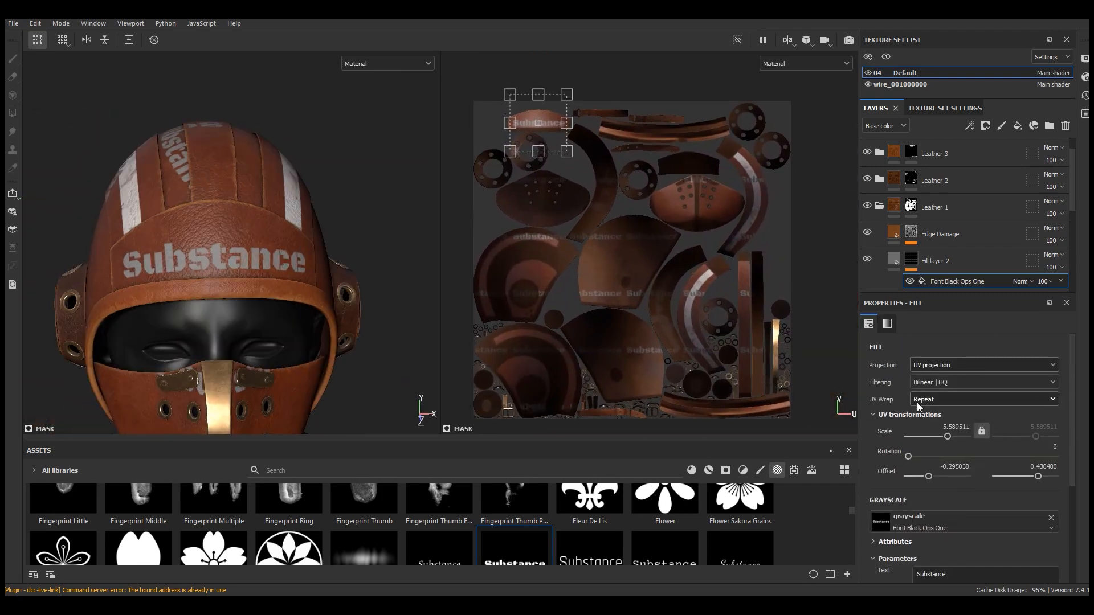
{"action": "left_click", "coordinate": [938, 400]}
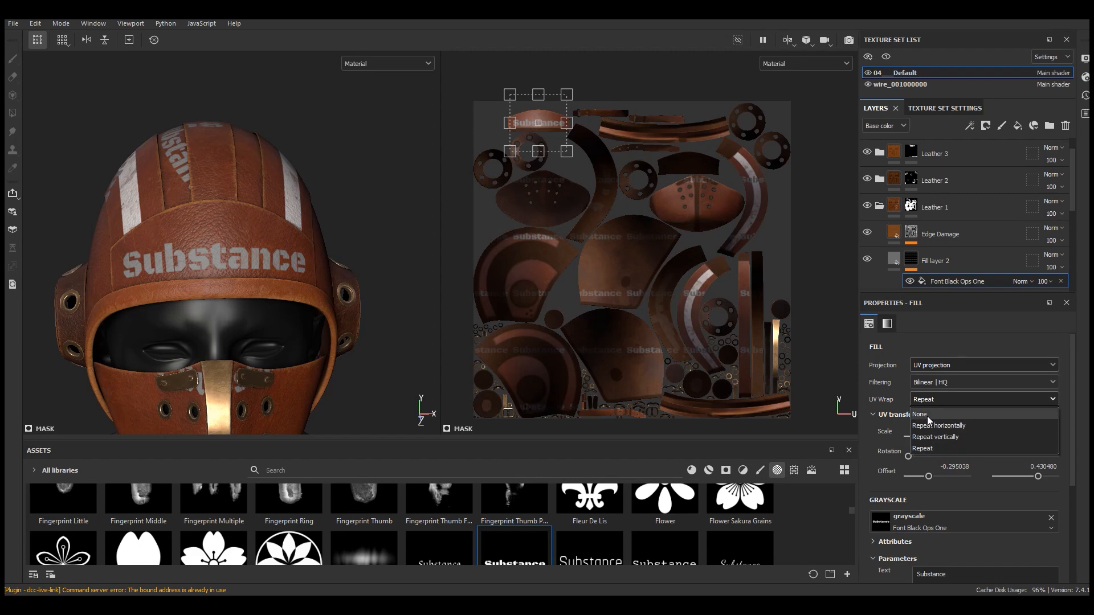
{"action": "left_click", "coordinate": [929, 417]}
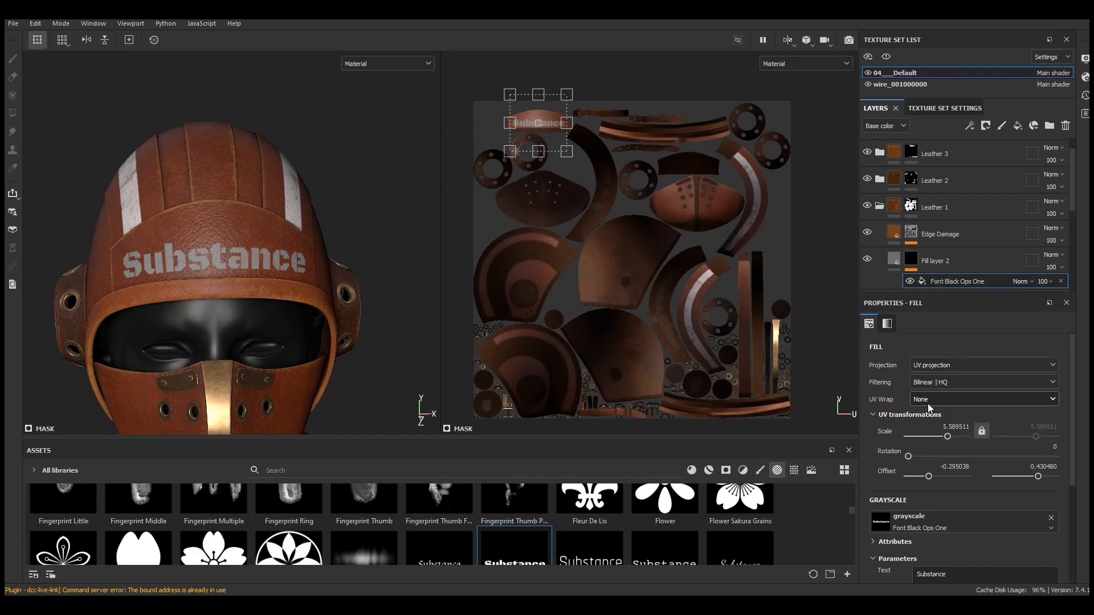
{"action": "left_click", "coordinate": [929, 406]}
{"action": "left_click", "coordinate": [928, 449]}
{"action": "left_click", "coordinate": [947, 399]}
{"action": "left_click", "coordinate": [932, 418]}
Nudge the text down on the front band and replace its wording with a custom name
{"action": "scroll", "coordinate": [589, 163], "scroll_direction": "up", "scroll_amount": 5}
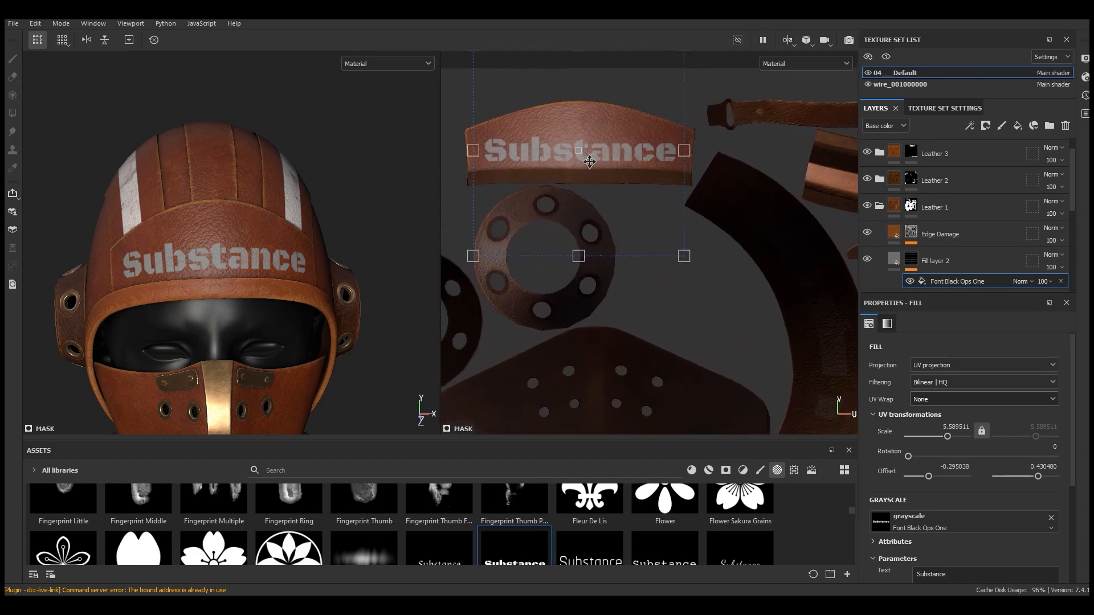
{"action": "scroll", "coordinate": [590, 163], "scroll_direction": "up", "scroll_amount": 2}
{"action": "middle_click_drag", "start_coordinate": [590, 162], "coordinate": [613, 218], "text": "alt"}
{"action": "scroll", "coordinate": [938, 528], "scroll_direction": "down", "scroll_amount": 3}
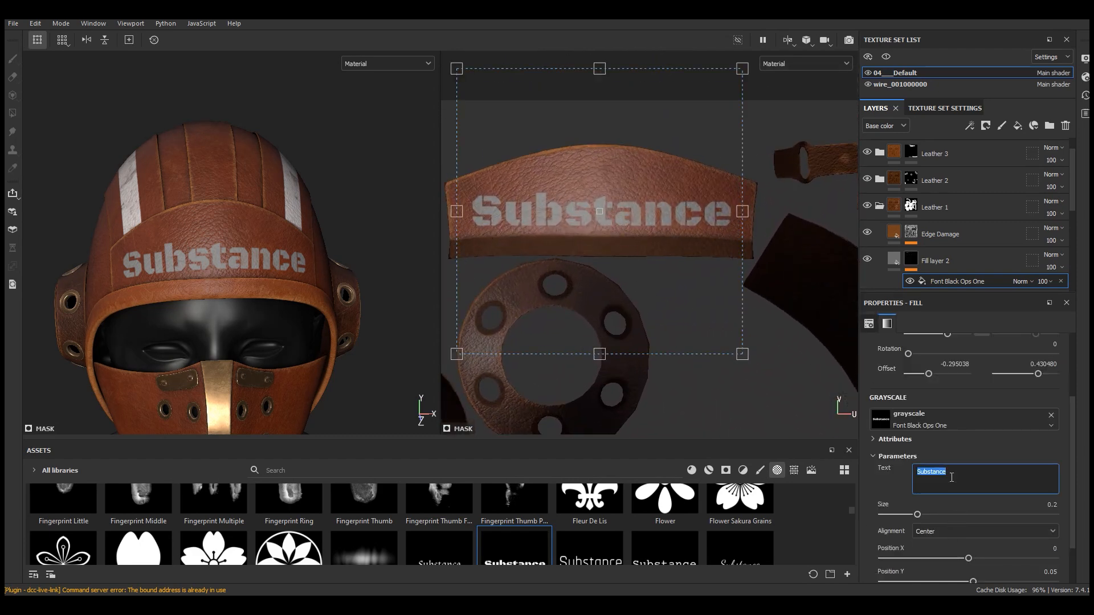
{"action": "type", "text": "ESMAIL"}
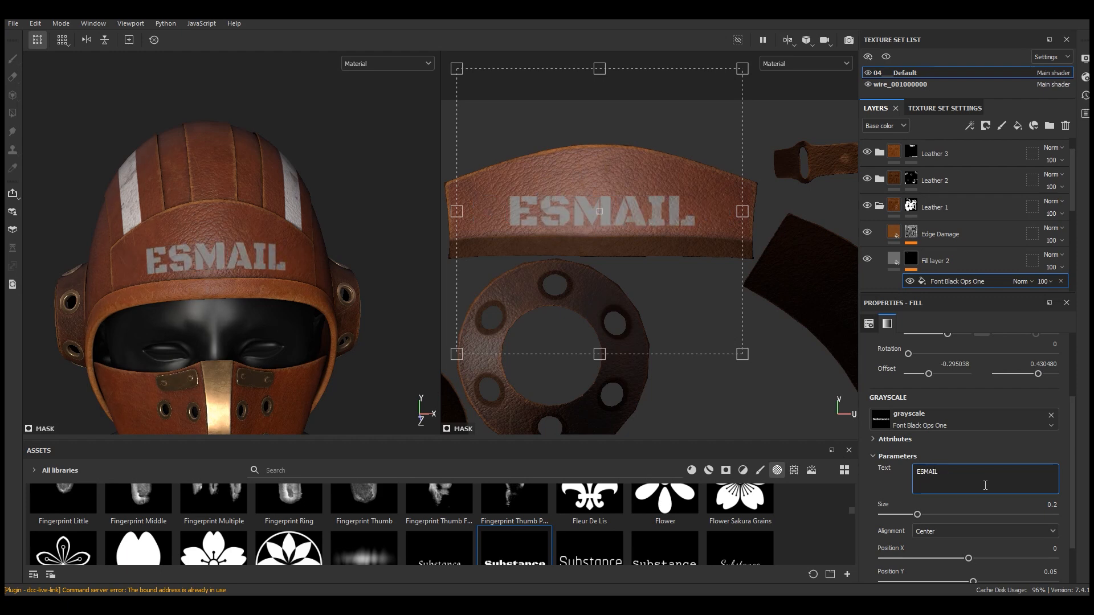
Enlarge and reposition the name text to fit across the helmet's front band
{"action": "left_click_drag", "start_coordinate": [656, 225], "coordinate": [656, 202]}
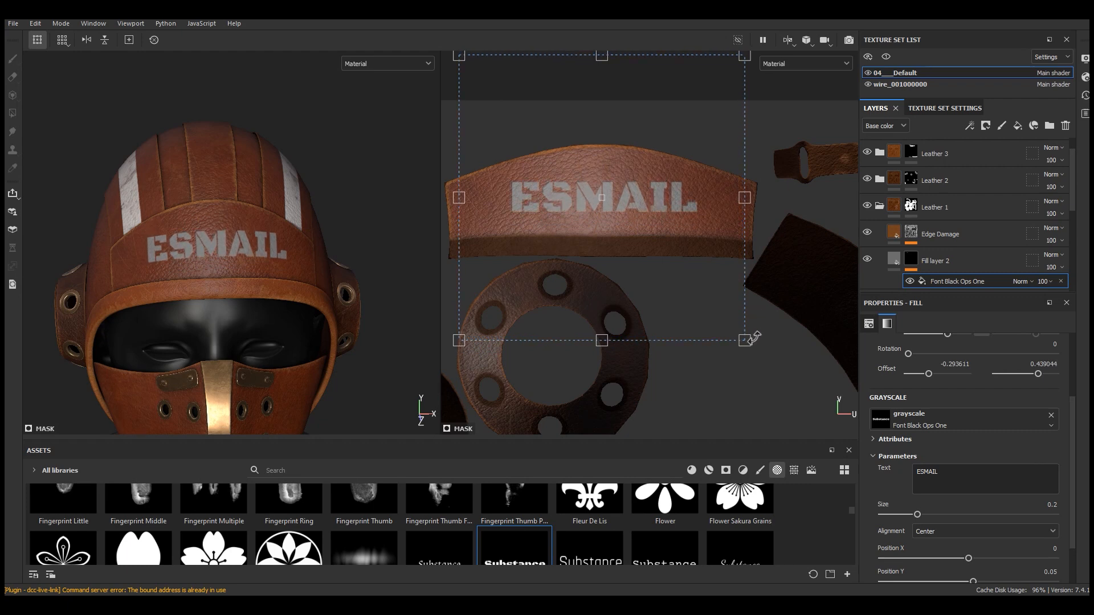
{"action": "left_click_drag", "start_coordinate": [744, 338], "coordinate": [802, 401]}
{"action": "left_click_drag", "start_coordinate": [692, 207], "coordinate": [672, 197]}
{"action": "scroll", "coordinate": [385, 244], "scroll_direction": "up", "scroll_amount": 2}
{"action": "left_click_drag", "start_coordinate": [274, 245], "coordinate": [201, 219], "text": "alt"}
{"action": "left_click_drag", "start_coordinate": [641, 215], "coordinate": [642, 210]}
{"action": "scroll", "coordinate": [266, 284], "scroll_direction": "down", "scroll_amount": 2}
{"action": "left_click_drag", "start_coordinate": [267, 285], "coordinate": [227, 275], "text": "alt"}
{"action": "scroll", "coordinate": [315, 270], "scroll_direction": "up", "scroll_amount": 3}
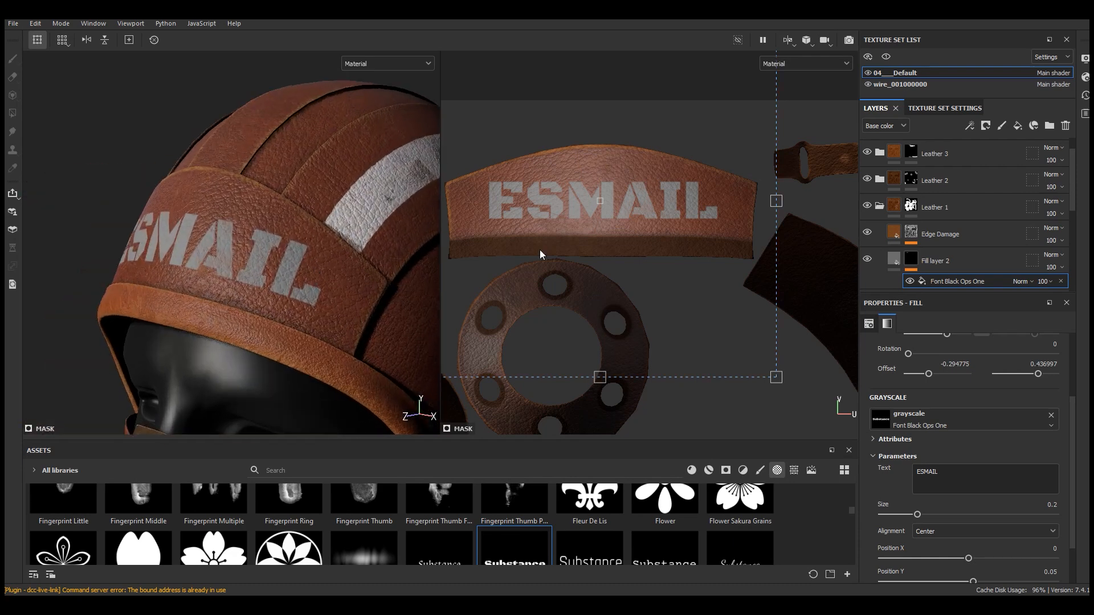
Set the text fill layer's blend mode to Soft light
{"action": "left_click", "coordinate": [1052, 254]}
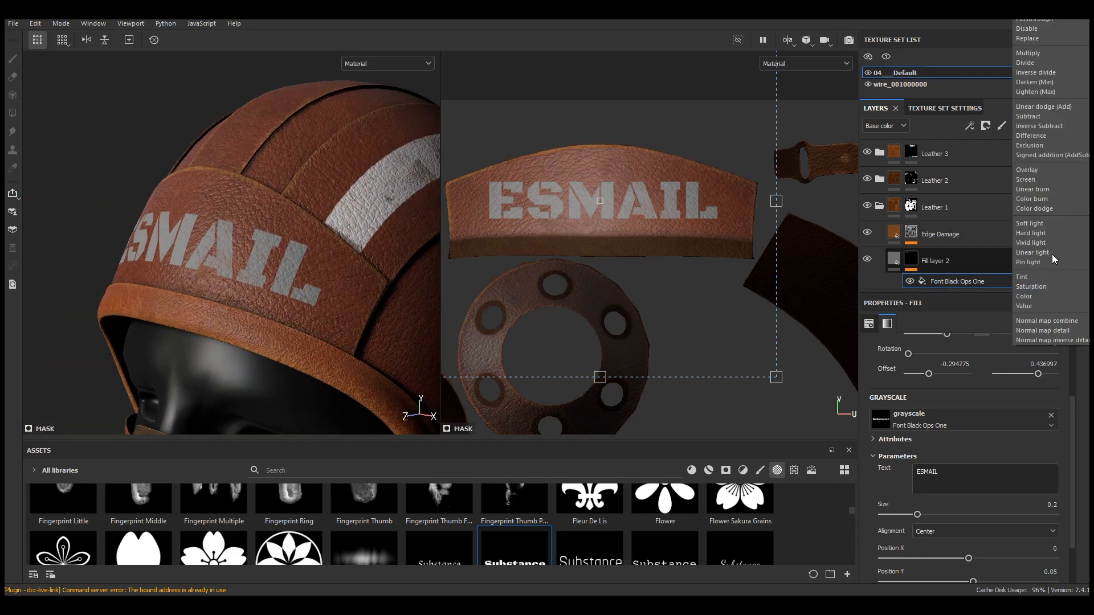
{"action": "left_click", "coordinate": [1052, 254]}
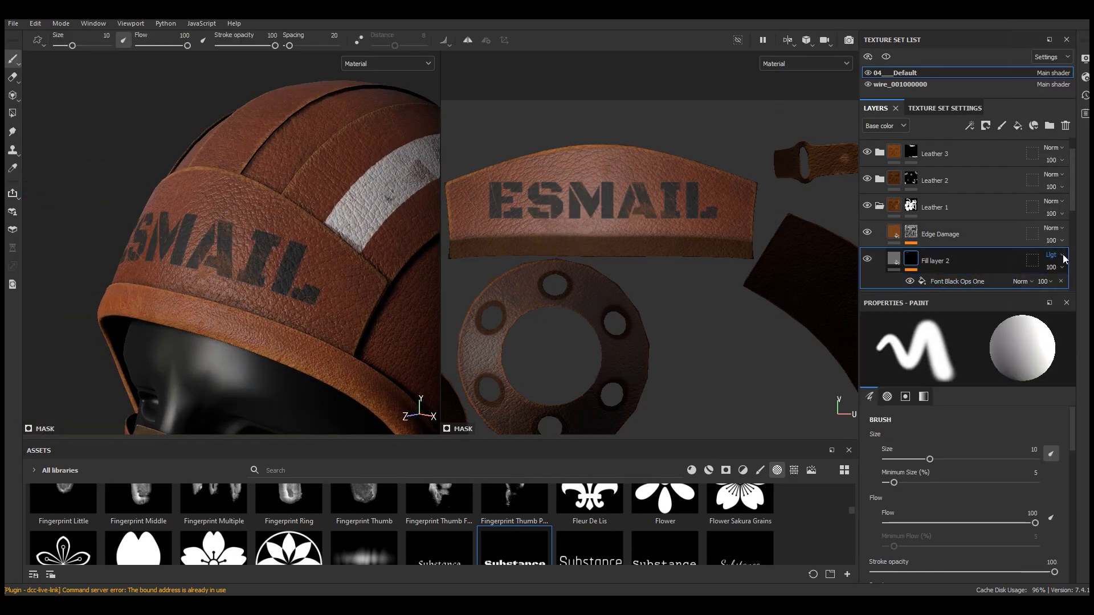
{"action": "left_click", "coordinate": [1062, 254]}
{"action": "left_click", "coordinate": [1044, 224]}
{"action": "scroll", "coordinate": [123, 225], "scroll_direction": "up", "scroll_amount": 3}
{"action": "left_click_drag", "start_coordinate": [124, 225], "coordinate": [258, 255], "text": "alt"}
Set the text fill's base color to dark grey 505050
{"action": "left_click", "coordinate": [895, 260]}
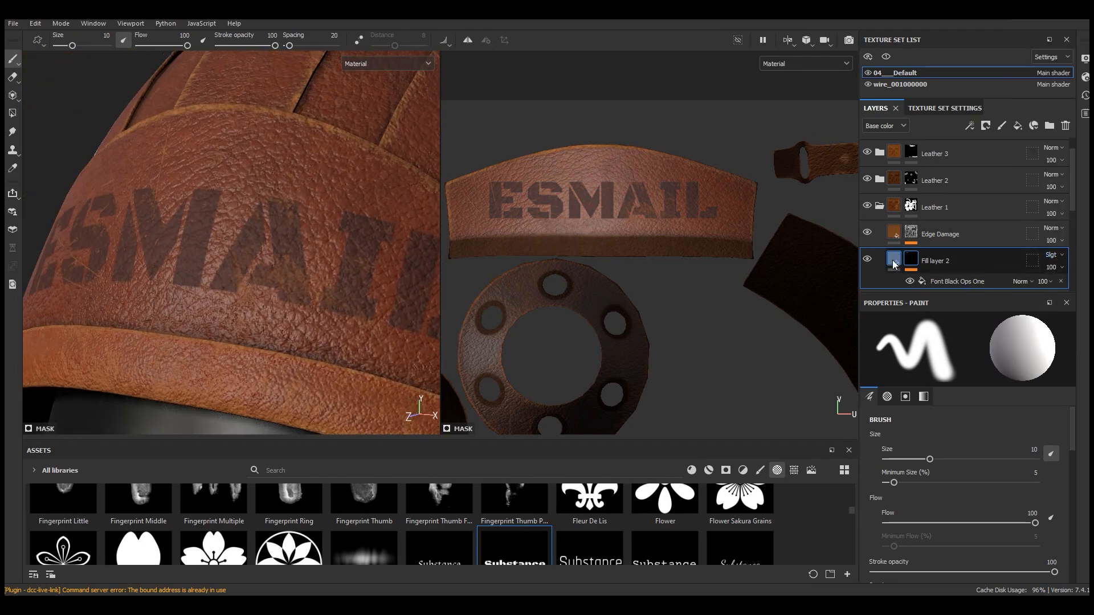
{"action": "left_click", "coordinate": [958, 493]}
{"action": "left_click_drag", "start_coordinate": [839, 530], "coordinate": [846, 531]}
{"action": "scroll", "coordinate": [240, 179], "scroll_direction": "down", "scroll_amount": 6}
{"action": "left_click_drag", "start_coordinate": [239, 178], "coordinate": [327, 217], "text": "alt"}
{"action": "scroll", "coordinate": [287, 221], "scroll_direction": "up", "scroll_amount": 5}
Switch the viewport to show the 3D view only
{"action": "left_click", "coordinate": [791, 43]}
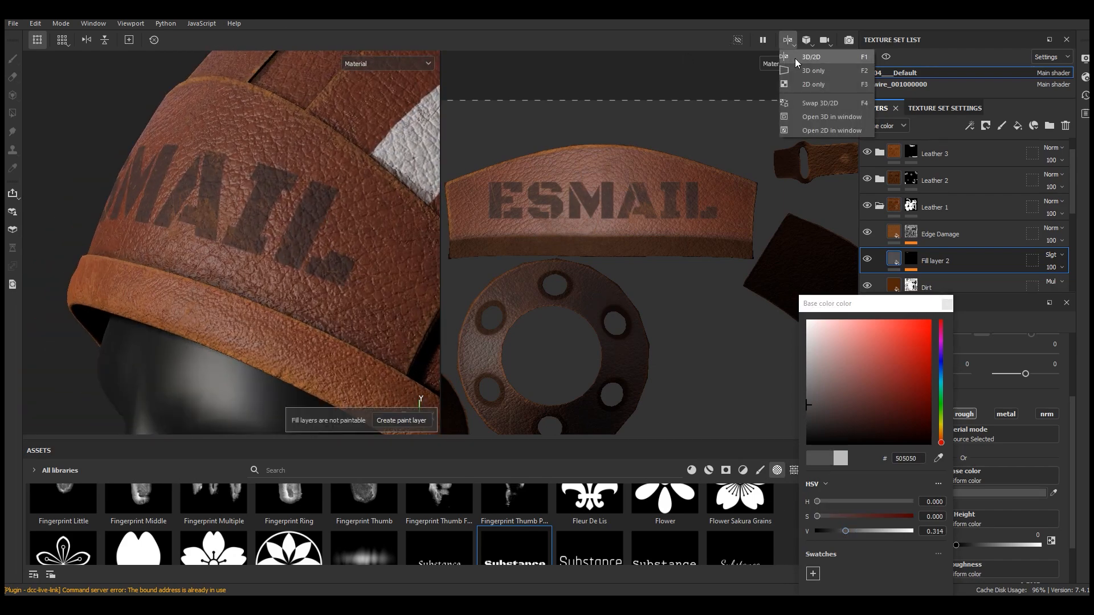
{"action": "left_click", "coordinate": [797, 70]}
{"action": "left_click", "coordinate": [947, 304]}
Set the text fill's height to about -0.11 so the name looks pressed into the leather
{"action": "left_click_drag", "start_coordinate": [432, 249], "coordinate": [542, 241], "text": "alt"}
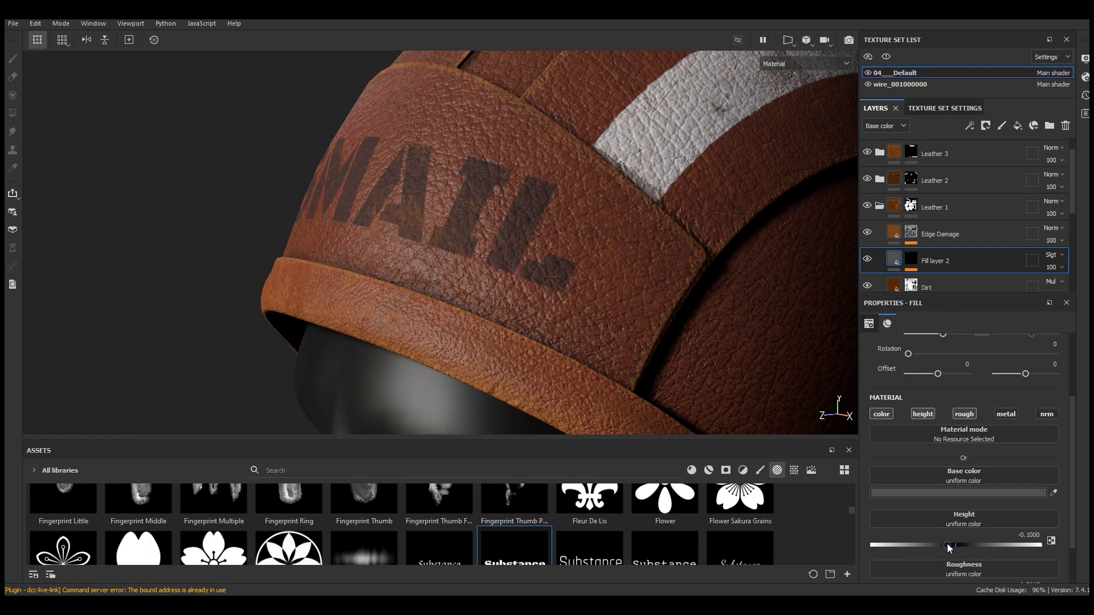
{"action": "scroll", "coordinate": [362, 216], "scroll_direction": "down", "scroll_amount": 5}
{"action": "left_click_drag", "start_coordinate": [361, 216], "coordinate": [423, 229], "text": "alt"}
{"action": "scroll", "coordinate": [439, 228], "scroll_direction": "up", "scroll_amount": 5}
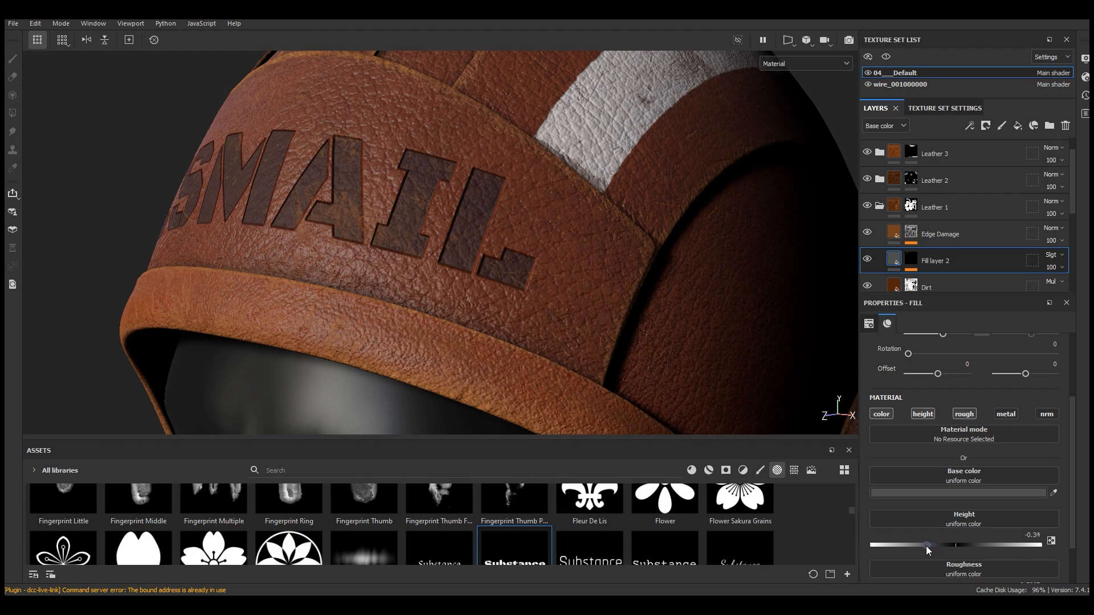
{"action": "left_click_drag", "start_coordinate": [896, 546], "coordinate": [948, 547]}
{"action": "scroll", "coordinate": [464, 244], "scroll_direction": "down", "scroll_amount": 5}
{"action": "left_click_drag", "start_coordinate": [464, 245], "coordinate": [410, 224], "text": "alt"}
{"action": "scroll", "coordinate": [442, 232], "scroll_direction": "up", "scroll_amount": 5}
Set the text fill's base color to grey 5F5F5F
{"action": "scroll", "coordinate": [485, 209], "scroll_direction": "down", "scroll_amount": 5}
{"action": "scroll", "coordinate": [410, 225], "scroll_direction": "up", "scroll_amount": 4}
{"action": "left_click_drag", "start_coordinate": [713, 251], "coordinate": [593, 266], "text": "alt"}
{"action": "left_click", "coordinate": [963, 492]}
{"action": "left_click", "coordinate": [858, 532]}
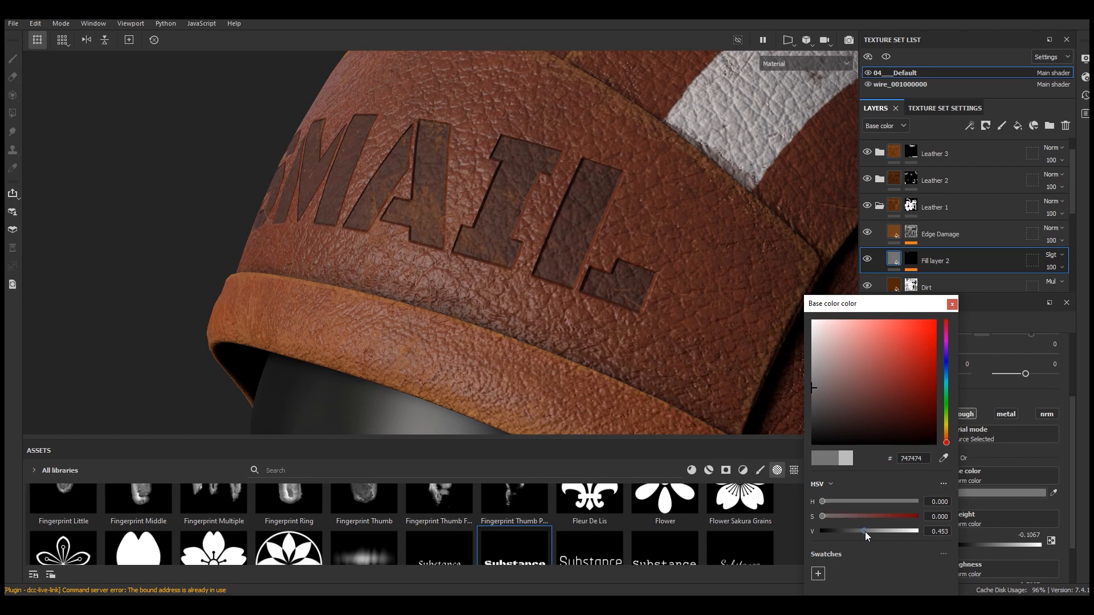
{"action": "left_click", "coordinate": [866, 531]}
{"action": "scroll", "coordinate": [476, 220], "scroll_direction": "down", "scroll_amount": 4}
{"action": "left_click_drag", "start_coordinate": [476, 220], "coordinate": [530, 229], "text": "alt"}
{"action": "scroll", "coordinate": [573, 228], "scroll_direction": "down", "scroll_amount": 3}
{"action": "scroll", "coordinate": [530, 229], "scroll_direction": "up", "scroll_amount": 5}
{"action": "left_click", "coordinate": [859, 531]}
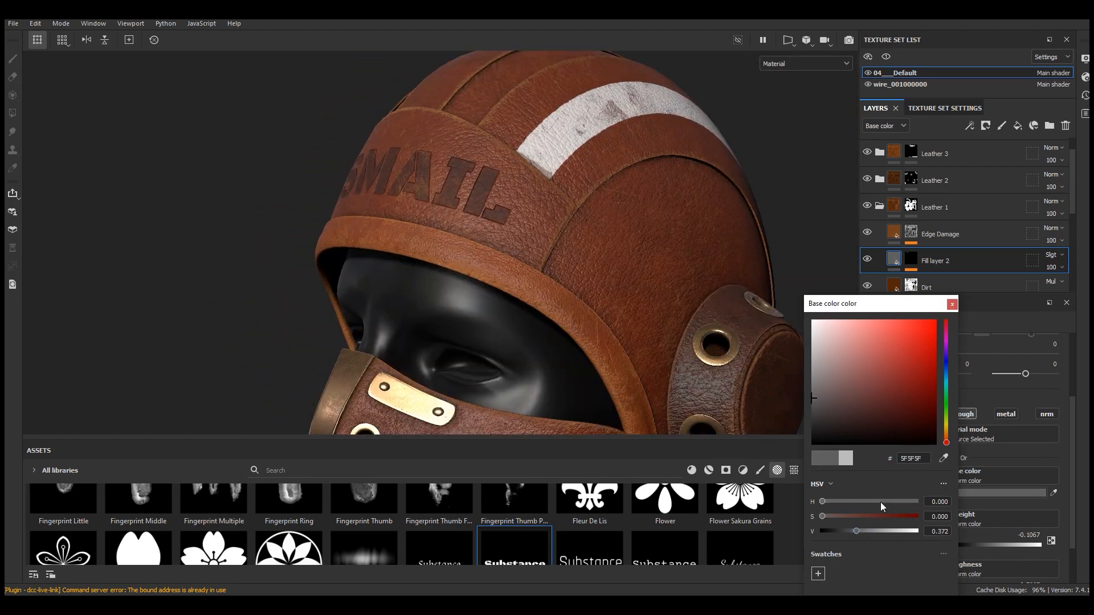
{"action": "left_click", "coordinate": [952, 305]}
Add a Warp filter to the text layer's mask and set its intensity to 0.1
{"action": "scroll", "coordinate": [420, 189], "scroll_direction": "up", "scroll_amount": 4}
{"action": "left_click", "coordinate": [912, 260]}
{"action": "scroll", "coordinate": [945, 255], "scroll_direction": "down", "scroll_amount": 3}
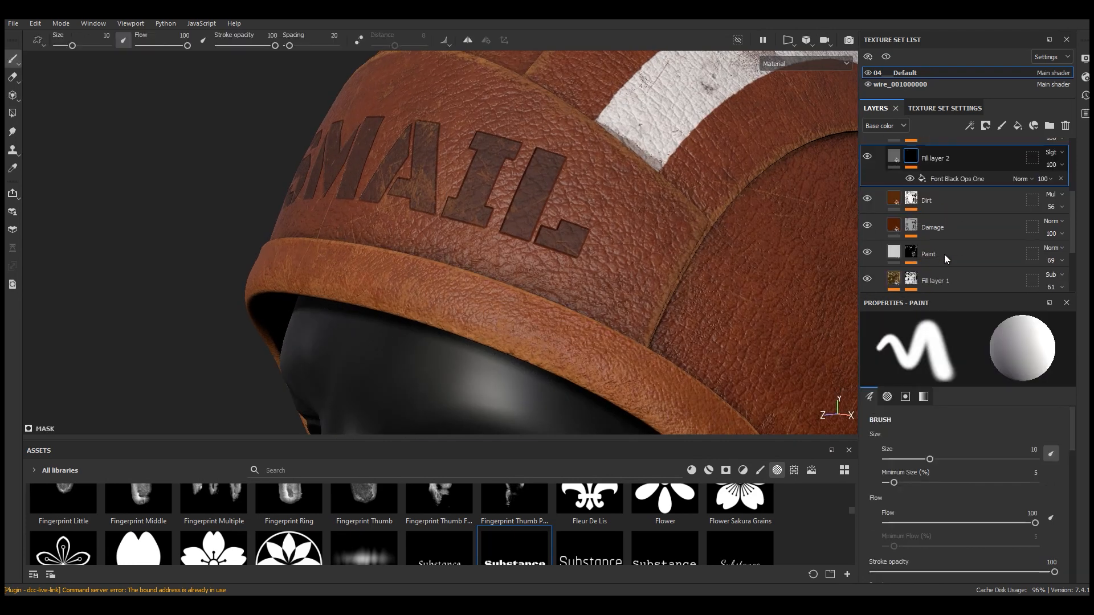
{"action": "left_click", "coordinate": [959, 177]}
{"action": "left_click", "coordinate": [986, 126]}
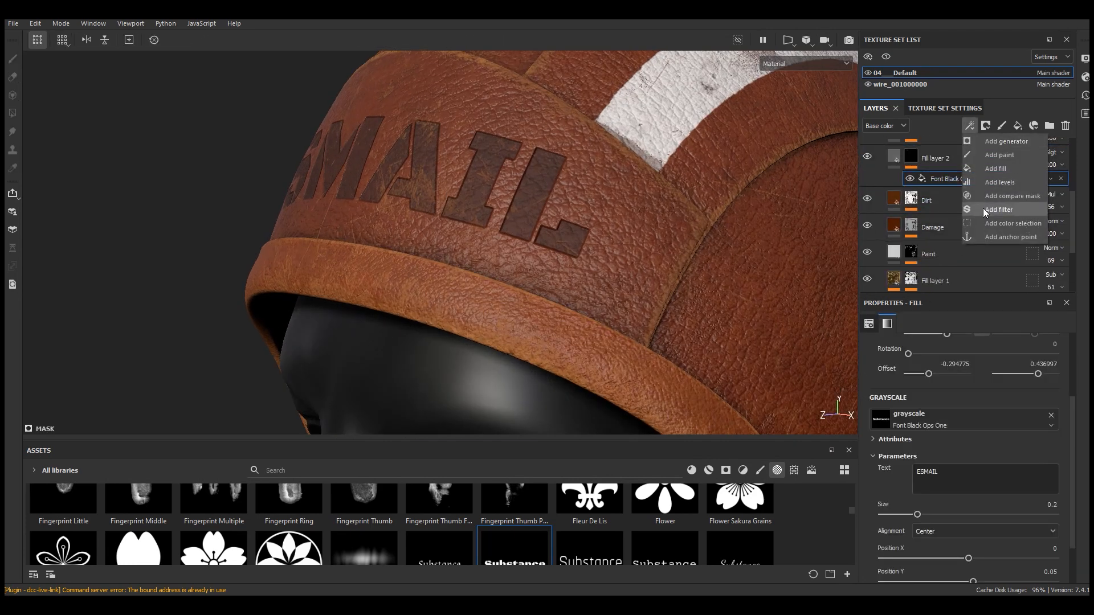
{"action": "left_click", "coordinate": [990, 213]}
{"action": "left_click", "coordinate": [969, 344]}
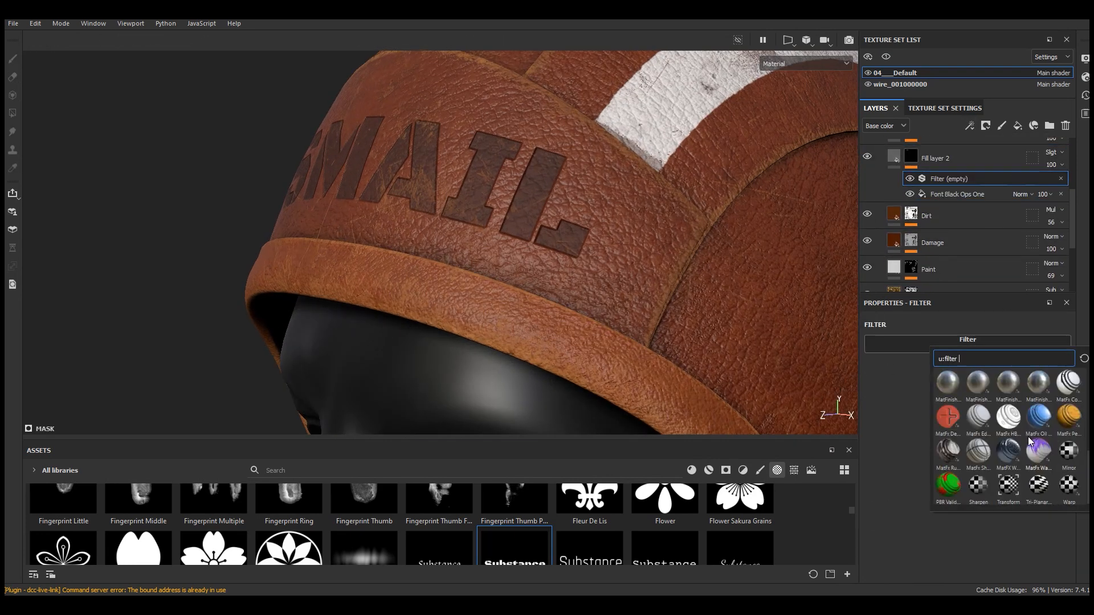
{"action": "left_click", "coordinate": [1075, 491]}
{"action": "scroll", "coordinate": [562, 183], "scroll_direction": "up", "scroll_amount": 3}
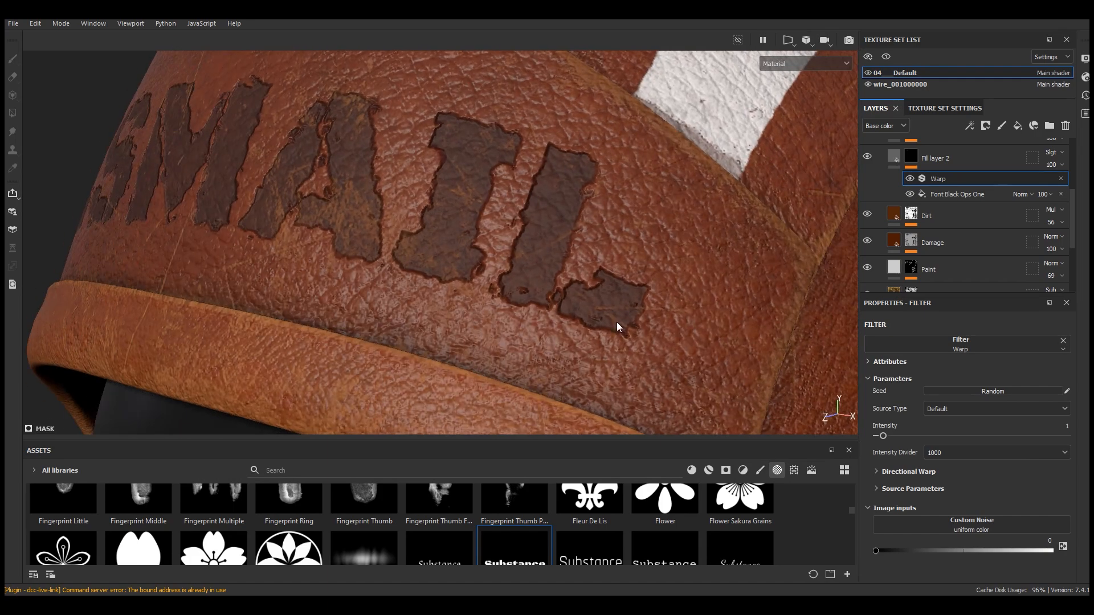
{"action": "left_click_drag", "start_coordinate": [890, 440], "coordinate": [878, 439]}
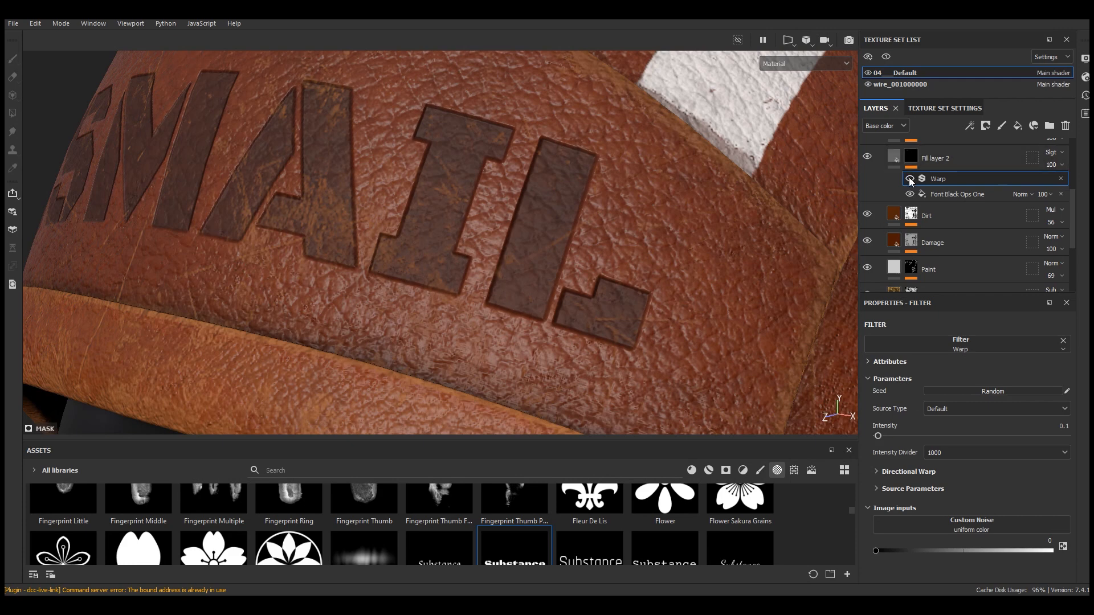
Add a Blur filter above the Warp and set its blur intensity to about 0.06
{"action": "left_click", "coordinate": [970, 125]}
{"action": "left_click", "coordinate": [997, 169]}
{"action": "left_click", "coordinate": [967, 344]}
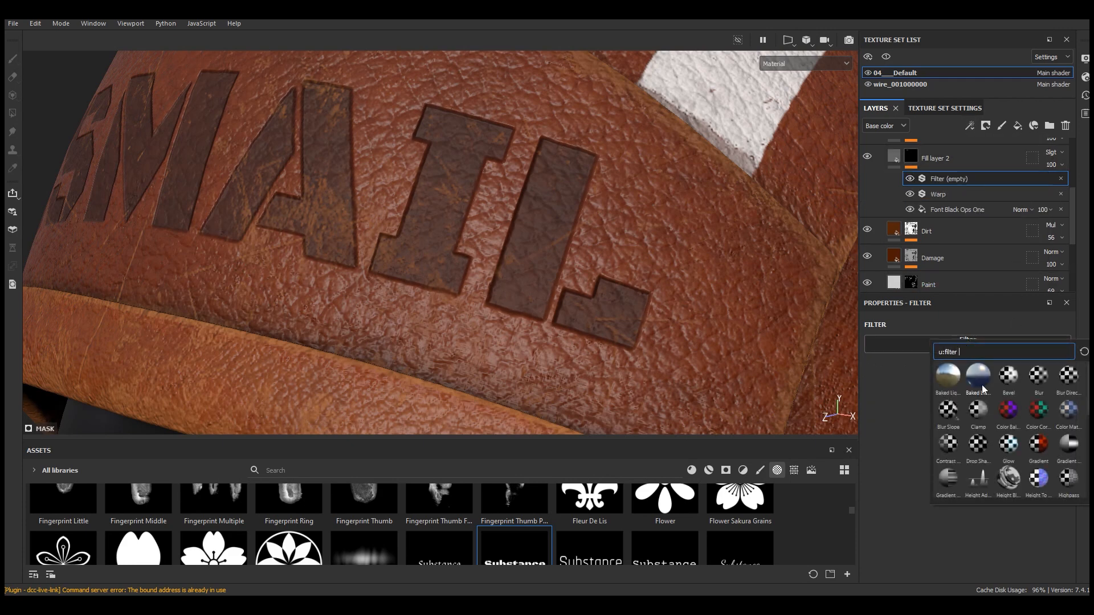
{"action": "left_click", "coordinate": [1038, 377]}
{"action": "left_click_drag", "start_coordinate": [880, 402], "coordinate": [880, 402]}
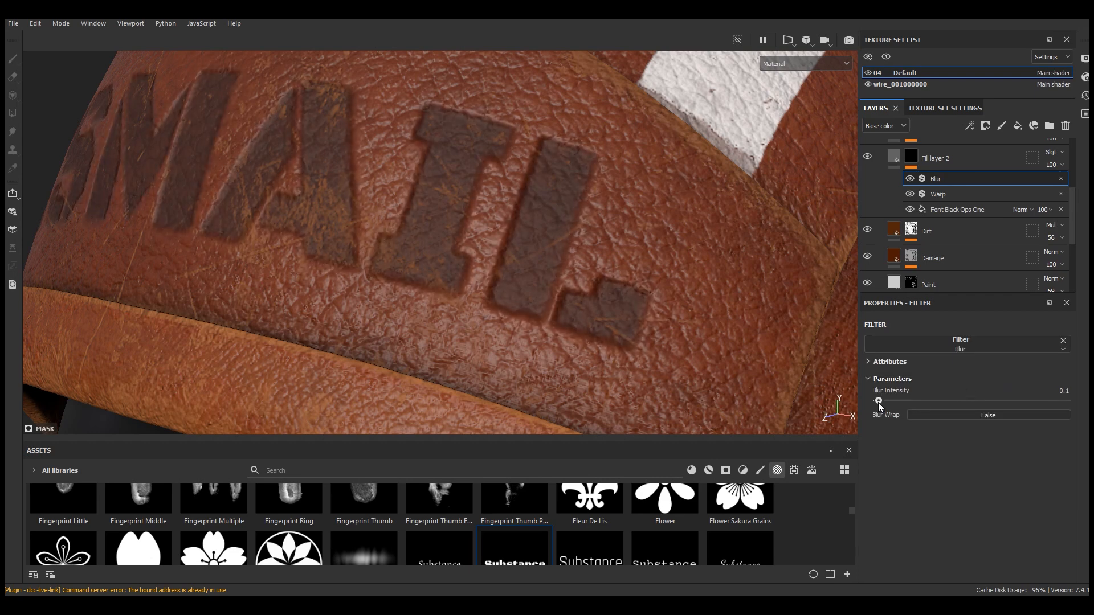
{"action": "left_click_drag", "start_coordinate": [877, 403], "coordinate": [877, 402]}
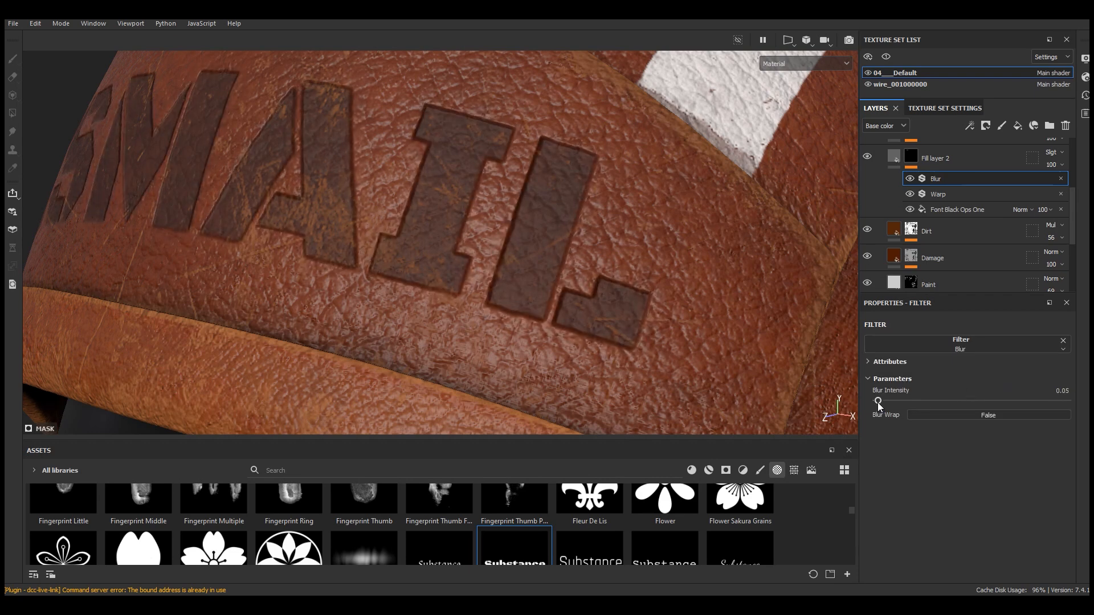
Toggle the Blur filter's visibility to compare the text with and without softening
{"action": "left_click", "coordinate": [910, 179]}
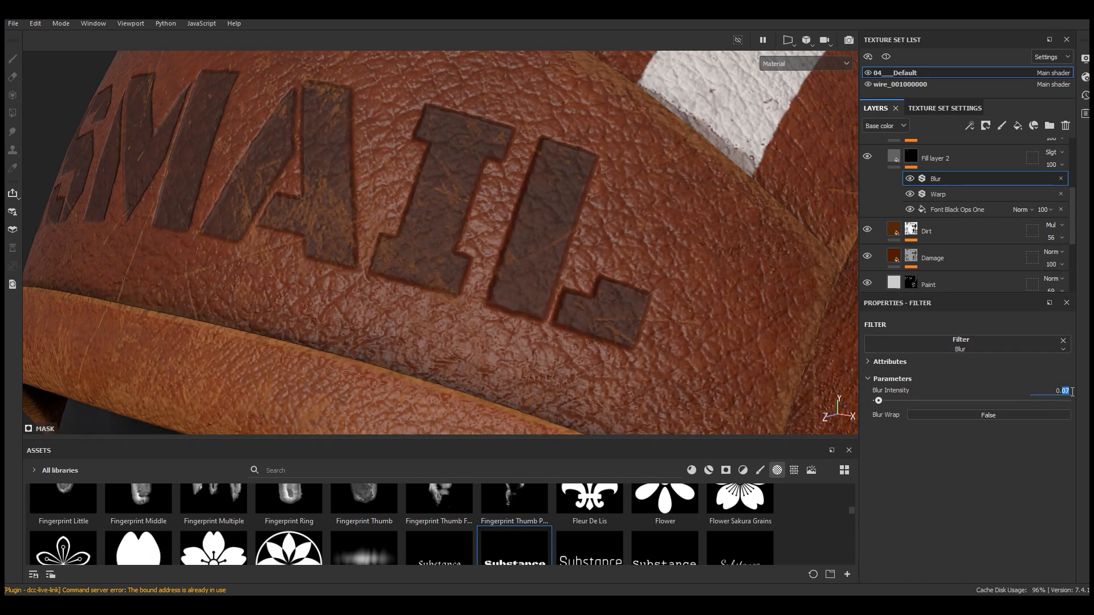
{"action": "left_click", "coordinate": [910, 179]}
{"action": "scroll", "coordinate": [586, 246], "scroll_direction": "down", "scroll_amount": 5}
{"action": "left_click_drag", "start_coordinate": [586, 247], "coordinate": [723, 237], "text": "alt"}
{"action": "scroll", "coordinate": [589, 251], "scroll_direction": "up", "scroll_amount": 4}
{"action": "scroll", "coordinate": [938, 244], "scroll_direction": "up", "scroll_amount": 3}
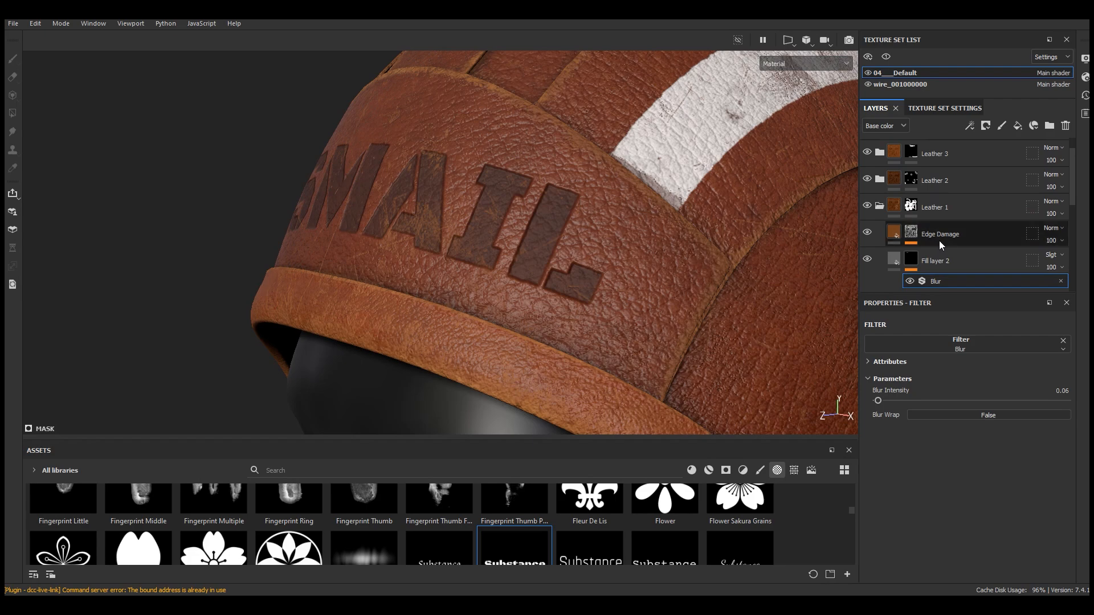
Rename the text fill layer as Text
{"action": "left_click", "coordinate": [897, 228]}
{"action": "double_click", "coordinate": [946, 230]}
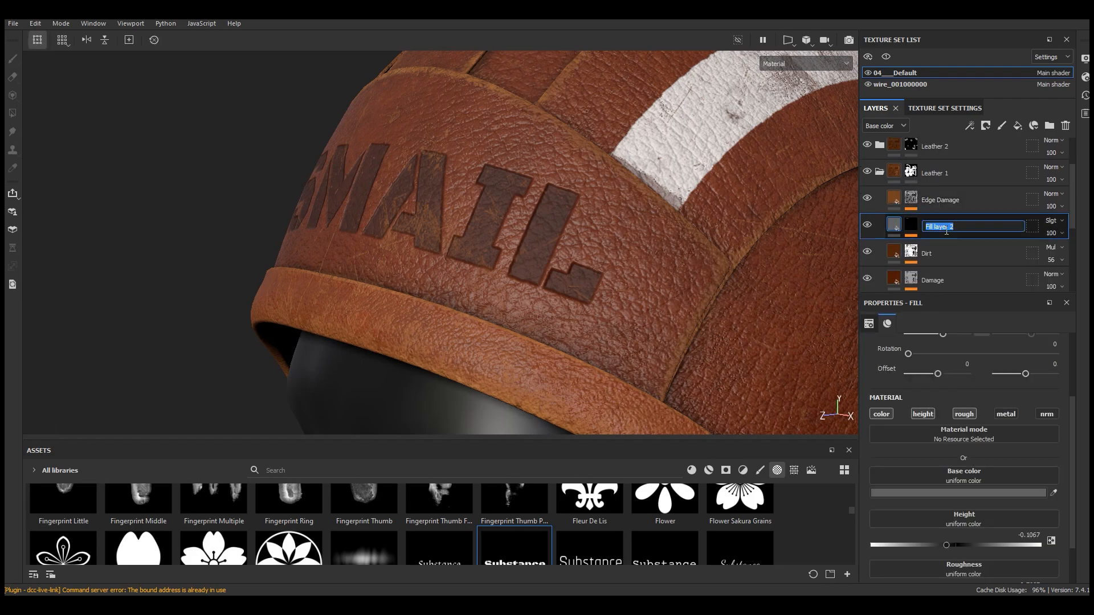
{"action": "key", "text": "Return"}
{"action": "scroll", "coordinate": [490, 176], "scroll_direction": "down", "scroll_amount": 5}
{"action": "left_click_drag", "start_coordinate": [678, 222], "coordinate": [618, 252], "text": "alt"}
{"action": "scroll", "coordinate": [618, 252], "scroll_direction": "up", "scroll_amount": 5}
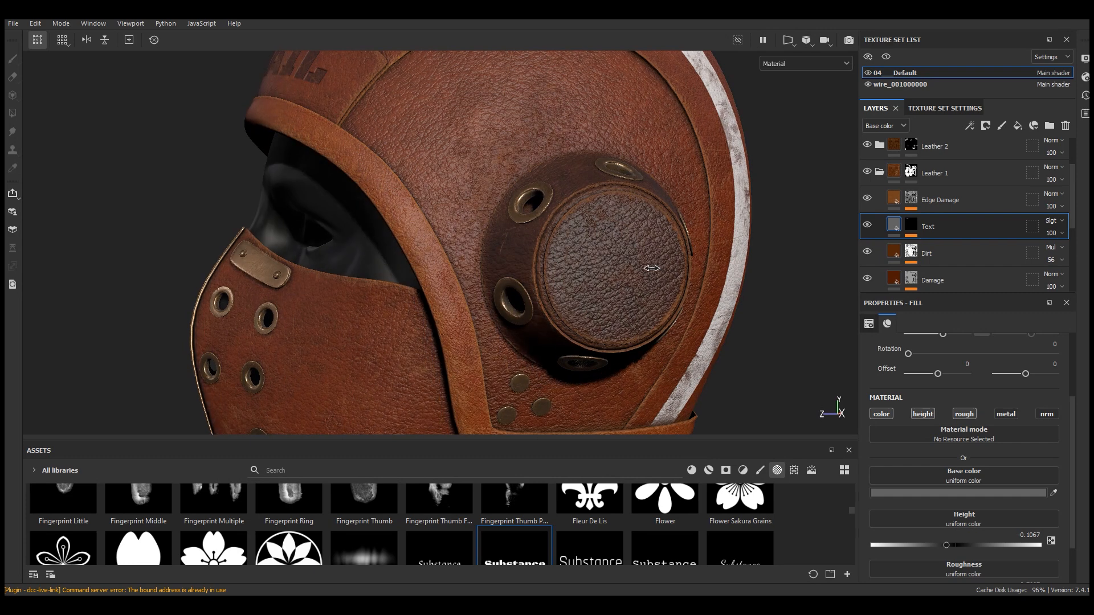
Add a new fill layer above Fill layer 1 and give it a mask
{"action": "scroll", "coordinate": [595, 251], "scroll_direction": "down", "scroll_amount": 3}
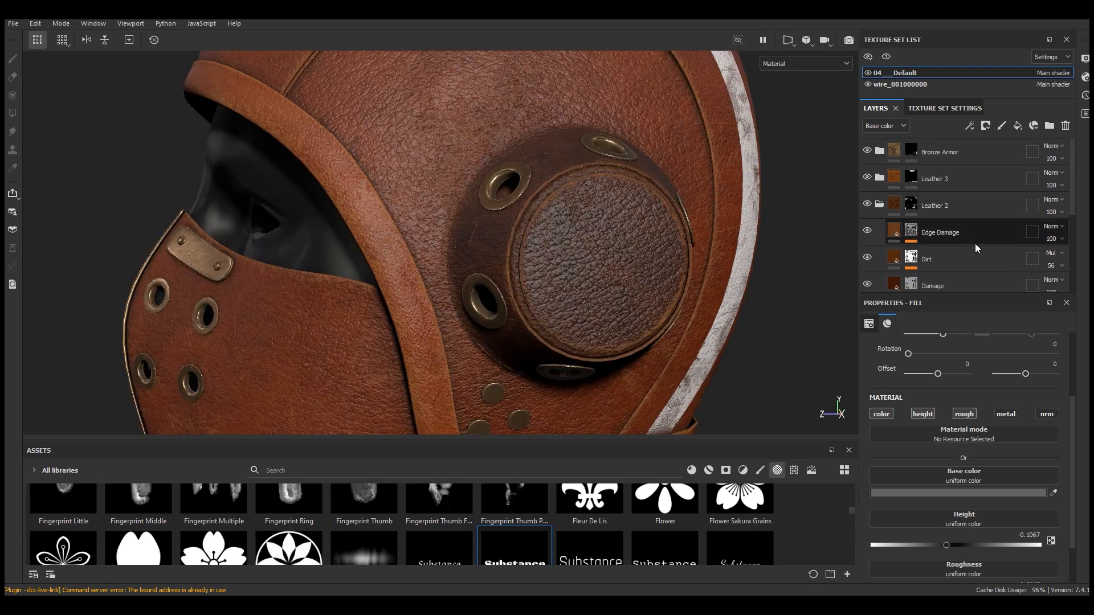
{"action": "scroll", "coordinate": [975, 248], "scroll_direction": "down", "scroll_amount": 3}
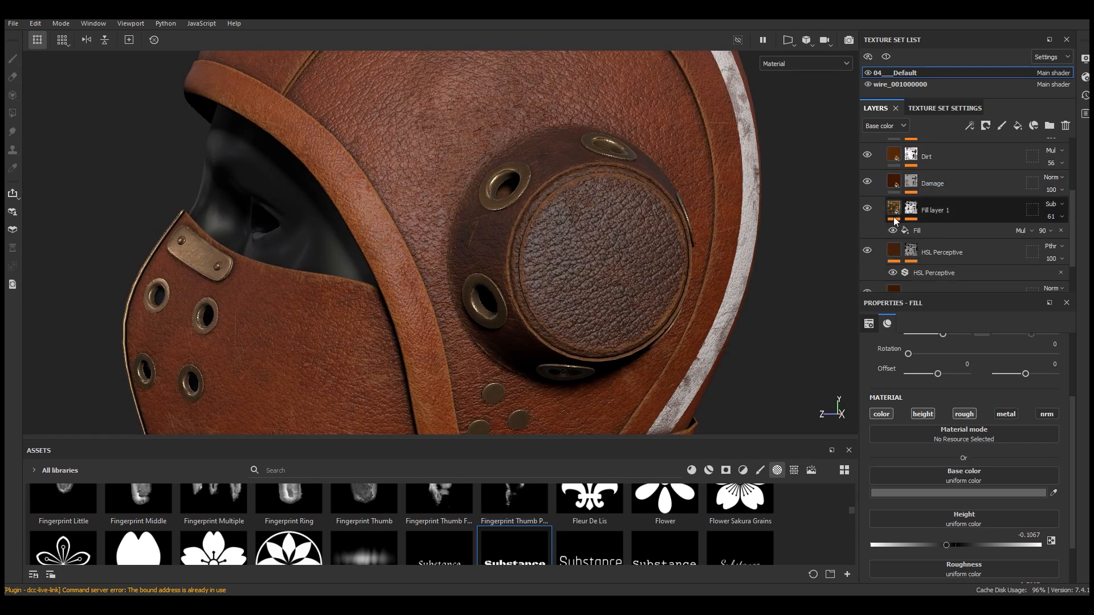
{"action": "left_click", "coordinate": [963, 198]}
{"action": "left_click", "coordinate": [1018, 126]}
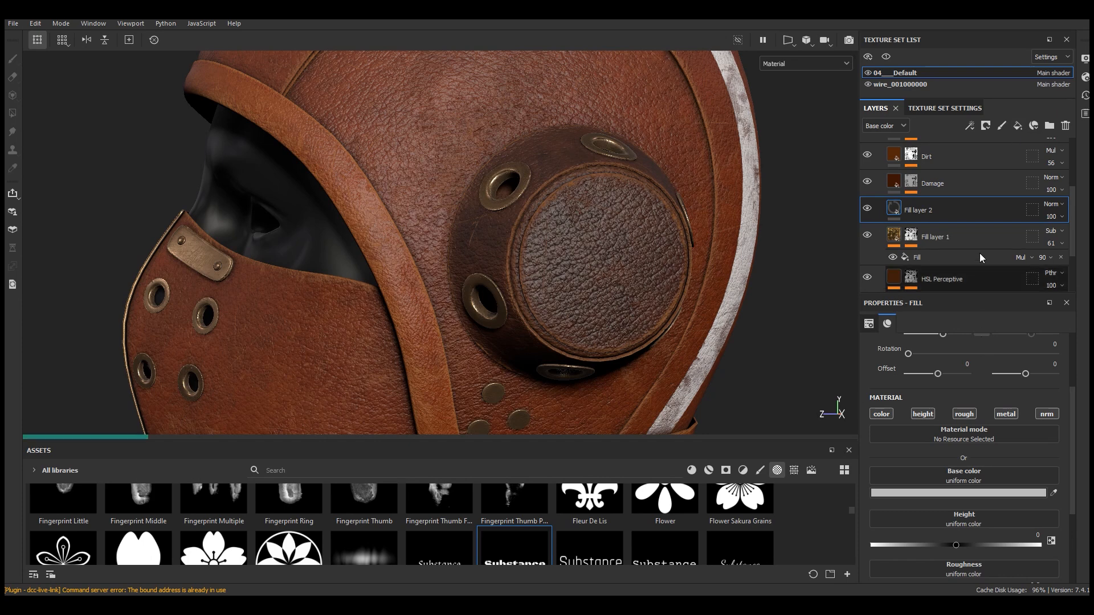
{"action": "left_click", "coordinate": [985, 125]}
{"action": "left_click", "coordinate": [1014, 154]}
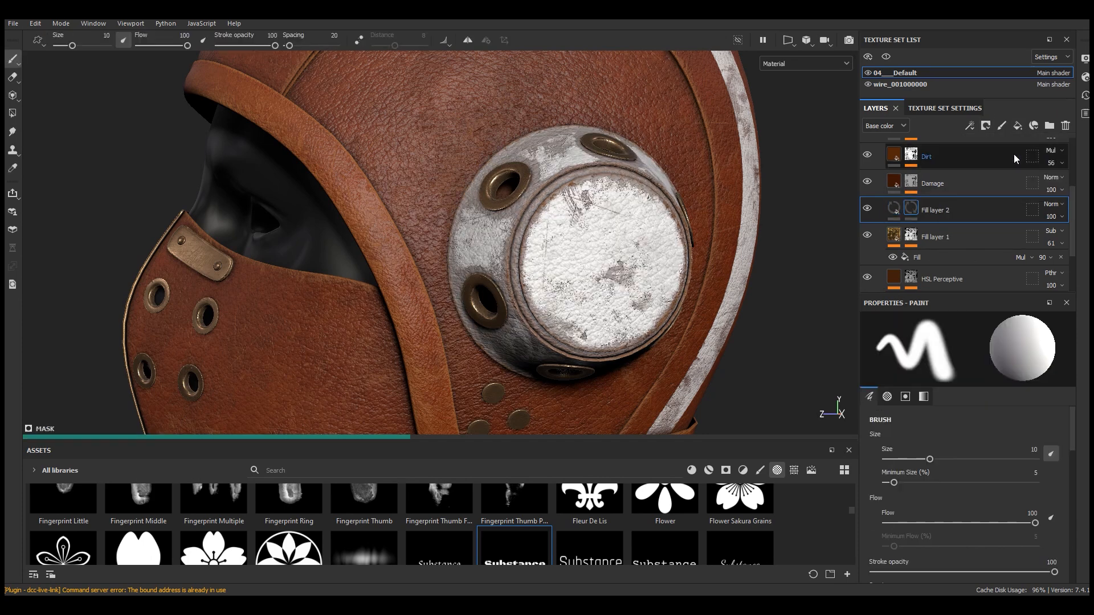
{"action": "left_click", "coordinate": [971, 126]}
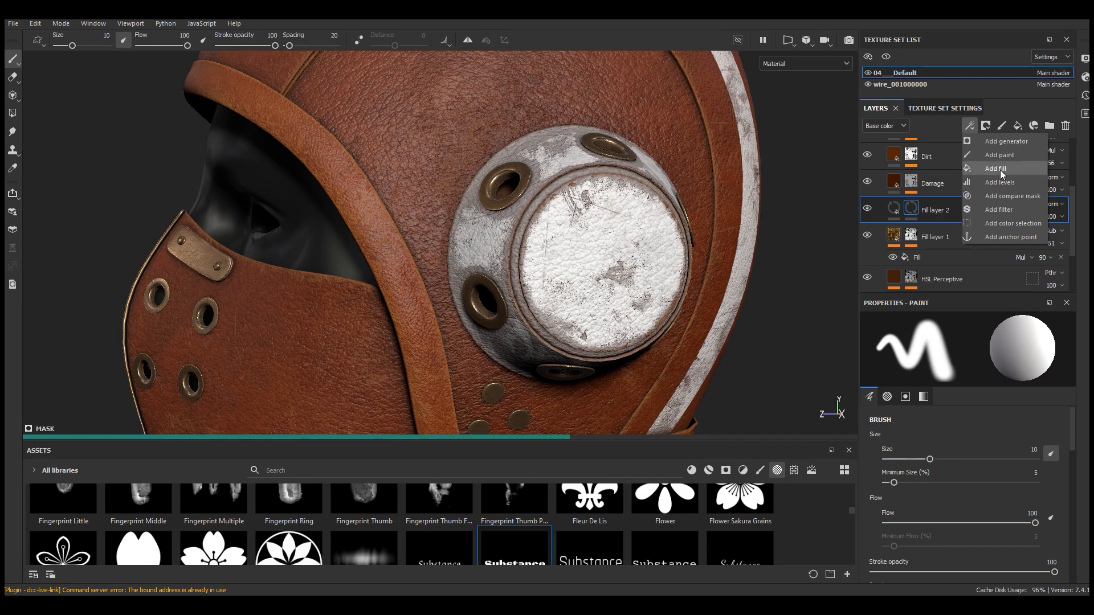
{"action": "left_click", "coordinate": [1000, 170]}
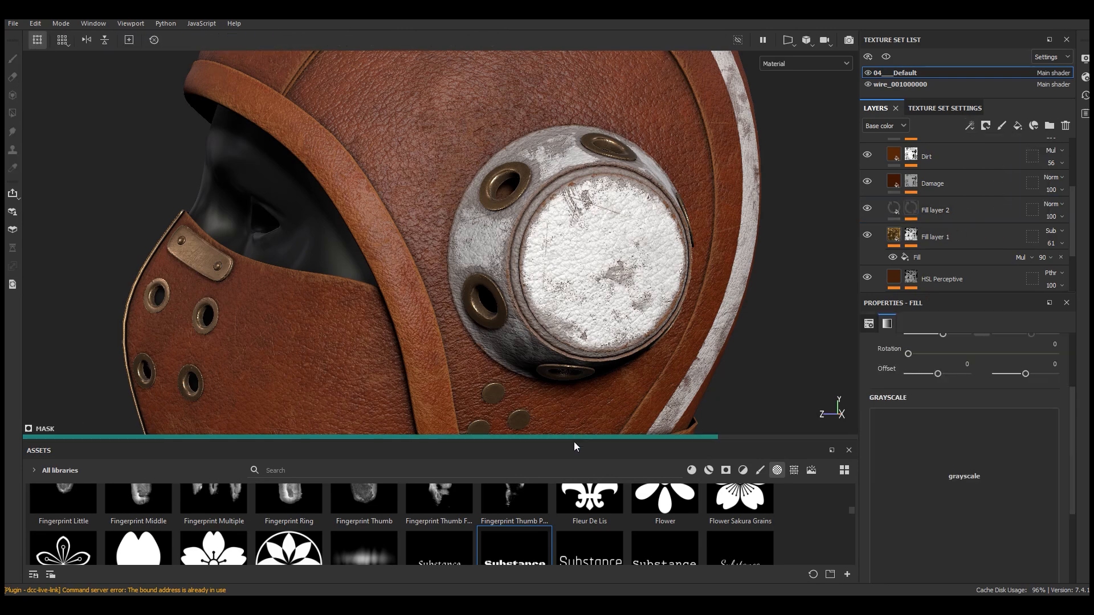
{"action": "left_click_drag", "start_coordinate": [576, 440], "coordinate": [576, 304]}
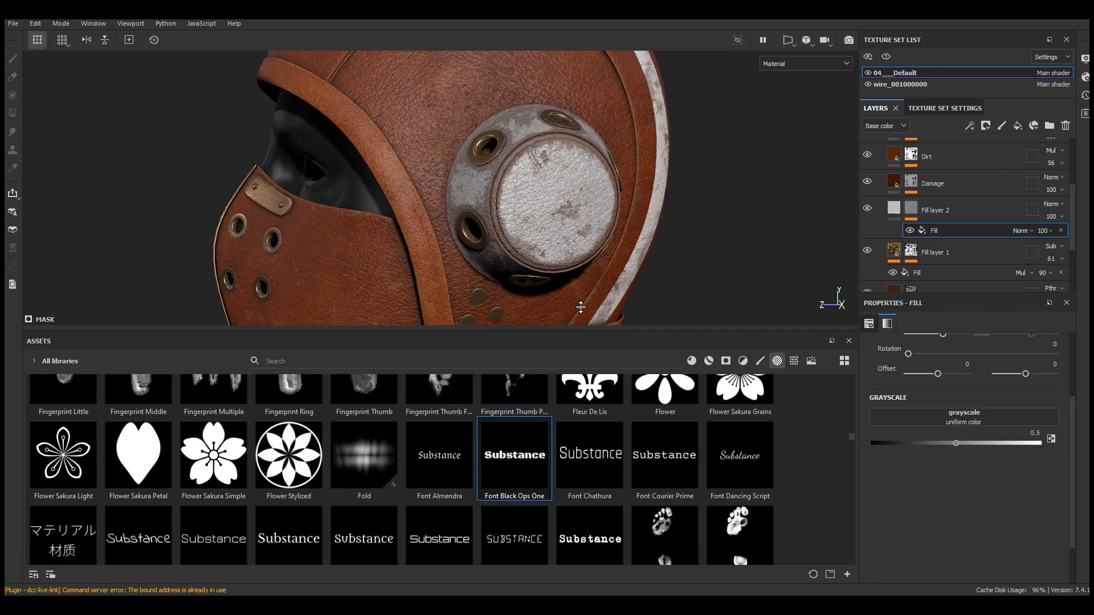
{"action": "mouse_move", "coordinate": [850, 423]}
{"action": "left_mouse_down"}
{"action": "mouse_move", "coordinate": [866, 358]}
{"action": "mouse_move", "coordinate": [868, 399]}
{"action": "mouse_move", "coordinate": [853, 389]}
{"action": "mouse_move", "coordinate": [857, 437]}
{"action": "mouse_move", "coordinate": [860, 386]}
{"action": "left_mouse_up"}
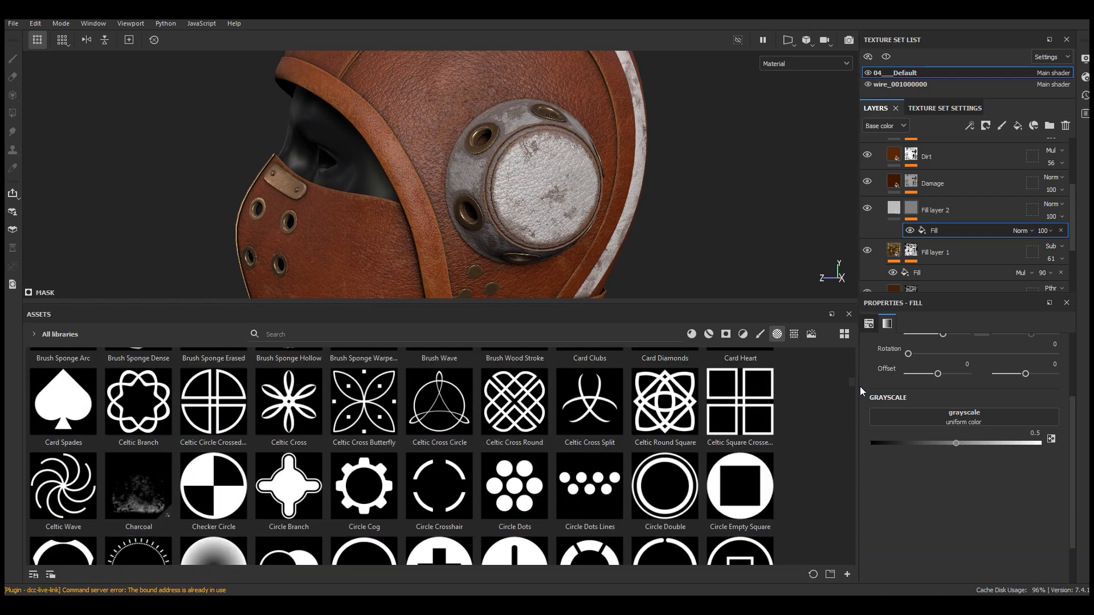
{"action": "left_click_drag", "start_coordinate": [677, 498], "coordinate": [969, 419]}
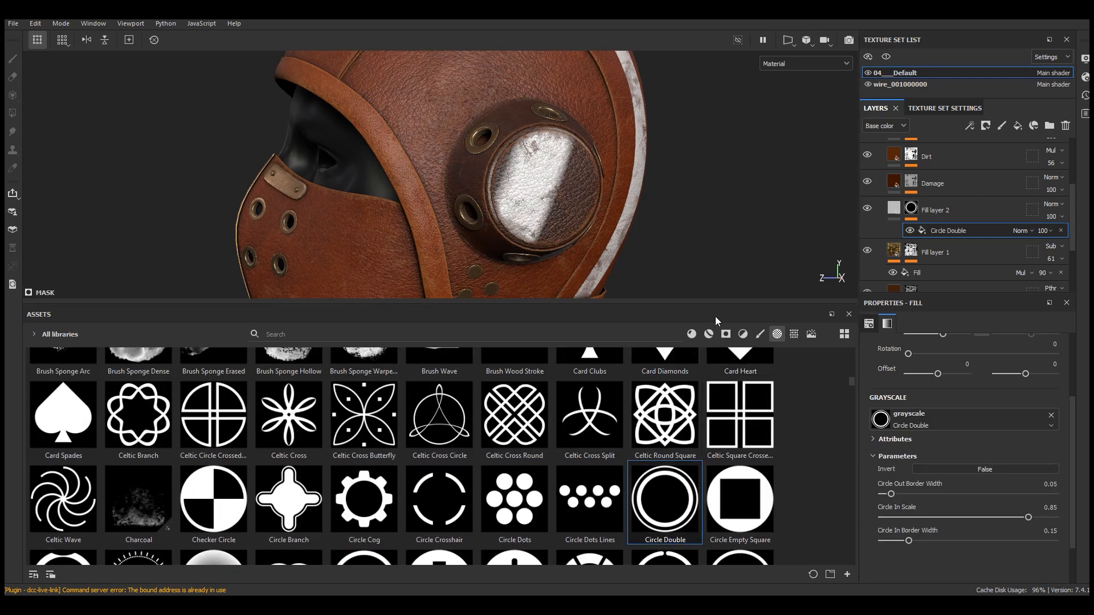
{"action": "left_click_drag", "start_coordinate": [715, 310], "coordinate": [766, 330]}
{"action": "left_click", "coordinate": [1051, 416]}
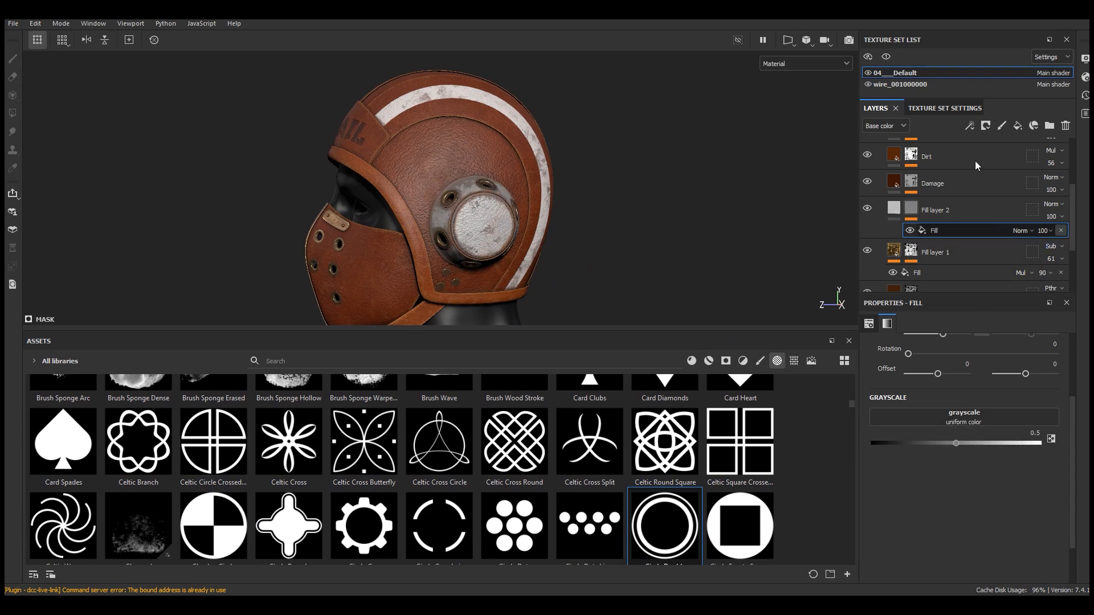
Add a paint effect to the new layer's mask and use Circle Double as the brush alpha
{"action": "left_click", "coordinate": [970, 126]}
{"action": "left_click", "coordinate": [997, 158]}
{"action": "scroll", "coordinate": [980, 525], "scroll_direction": "down", "scroll_amount": 5}
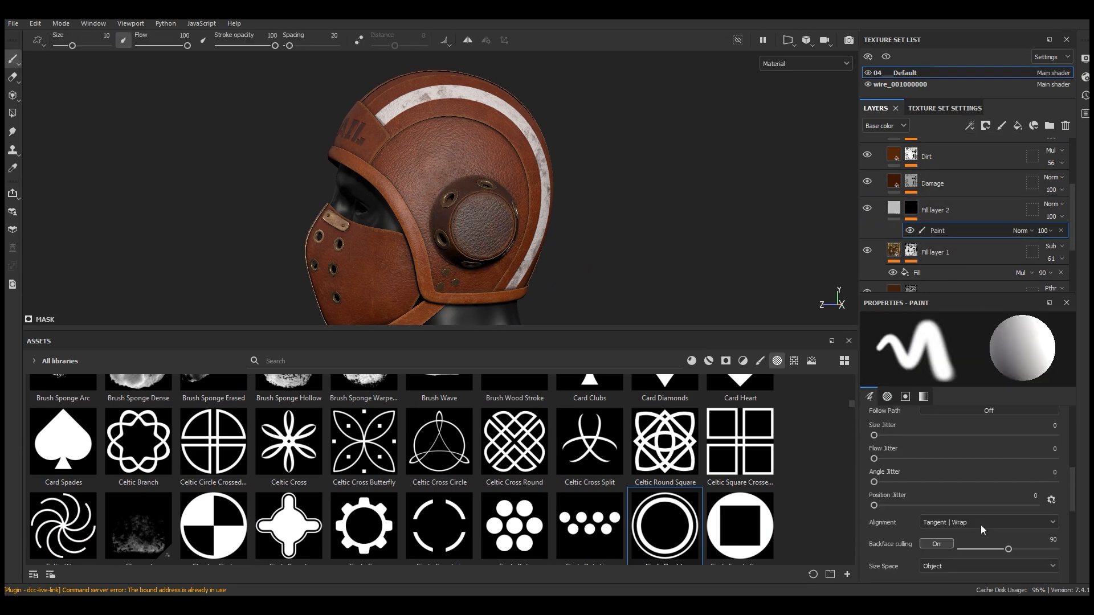
{"action": "left_click_drag", "start_coordinate": [654, 523], "coordinate": [969, 450]}
{"action": "left_click_drag", "start_coordinate": [554, 331], "coordinate": [511, 571]}
{"action": "left_click_drag", "start_coordinate": [524, 318], "coordinate": [456, 239], "text": "alt"}
{"action": "middle_click_drag", "start_coordinate": [456, 239], "coordinate": [445, 217], "text": "alt"}
{"action": "right_click_drag", "start_coordinate": [445, 218], "coordinate": [498, 234], "text": "alt"}
{"action": "middle_click_drag", "start_coordinate": [498, 234], "coordinate": [486, 231], "text": "alt"}
{"action": "right_click_drag", "start_coordinate": [524, 264], "coordinate": [497, 231]}
{"action": "middle_click_drag", "start_coordinate": [506, 239], "coordinate": [508, 240]}
Set the brush alpha's Circle Out Border Width to 0.15, Circle In Scale to 0.69 and Circle In Border Width to 0.3
{"action": "scroll", "coordinate": [892, 501], "scroll_direction": "down", "scroll_amount": 2}
{"action": "left_click_drag", "start_coordinate": [891, 463], "coordinate": [902, 464]}
{"action": "left_click_drag", "start_coordinate": [1028, 487], "coordinate": [1001, 487]}
{"action": "left_click_drag", "start_coordinate": [909, 510], "coordinate": [933, 511]}
{"action": "left_click_drag", "start_coordinate": [901, 463], "coordinate": [910, 465]}
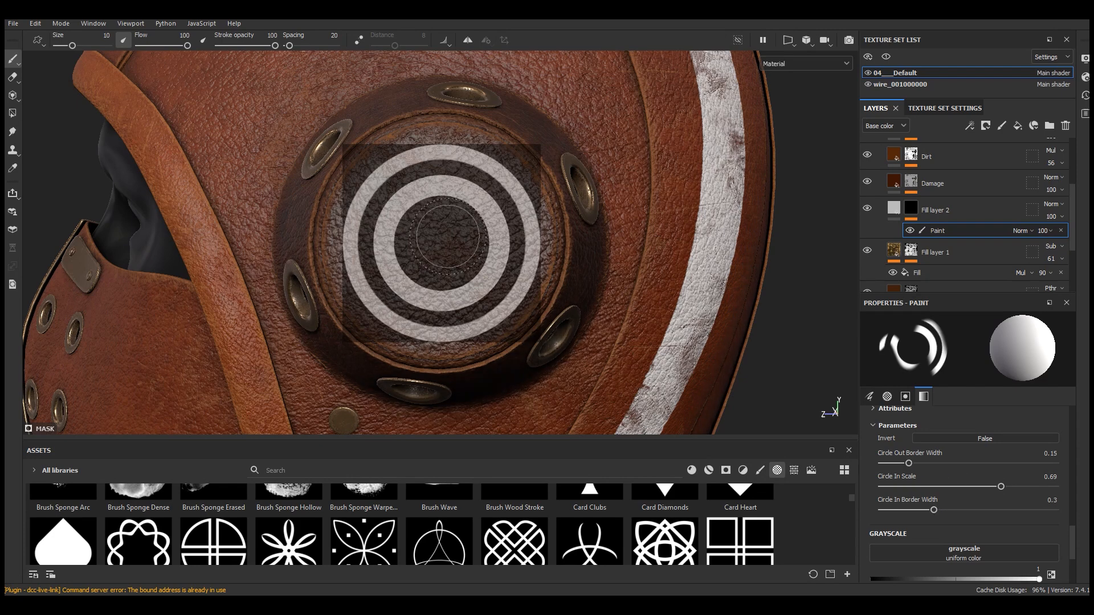
Stamp the double-ring pattern onto the round ear cup cover
{"action": "right_click_drag", "start_coordinate": [455, 243], "coordinate": [457, 251], "text": "alt"}
{"action": "middle_click_drag", "start_coordinate": [459, 252], "coordinate": [462, 253], "text": "alt"}
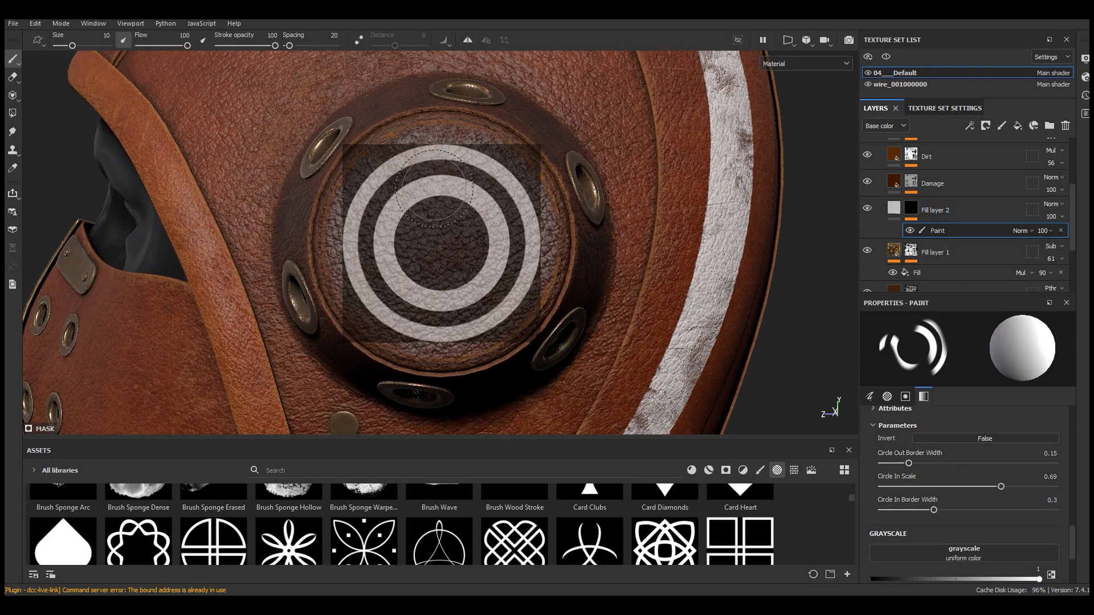
{"action": "mouse_move", "coordinate": [362, 195]}
{"action": "left_mouse_down"}
{"action": "mouse_move", "coordinate": [351, 245]}
{"action": "mouse_move", "coordinate": [445, 319]}
{"action": "mouse_move", "coordinate": [516, 268]}
{"action": "mouse_move", "coordinate": [458, 150]}
{"action": "mouse_move", "coordinate": [386, 197]}
{"action": "mouse_move", "coordinate": [387, 303]}
{"action": "left_mouse_up"}
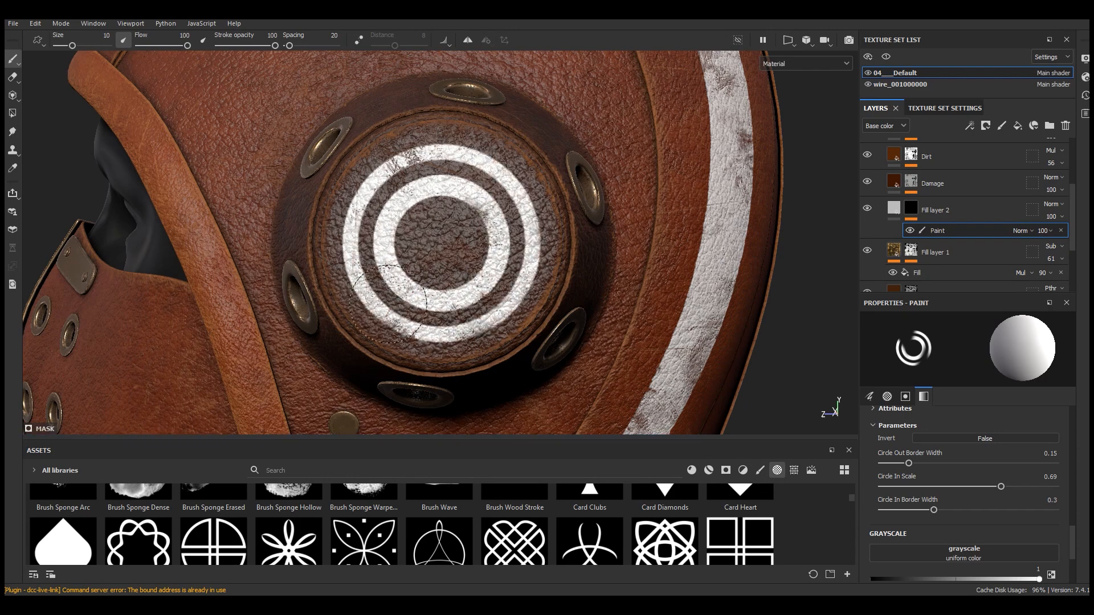
{"action": "left_click_drag", "start_coordinate": [470, 303], "coordinate": [425, 166]}
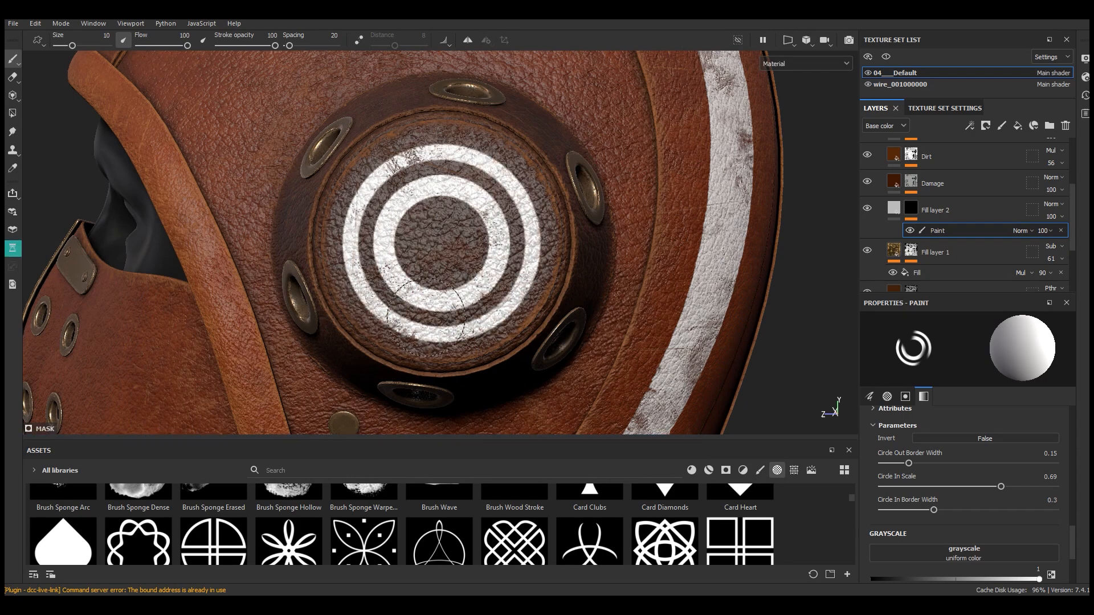
Stamp the double-ring pattern onto the opposite ear cup cover as well
{"action": "left_click_drag", "start_coordinate": [411, 317], "coordinate": [465, 260]}
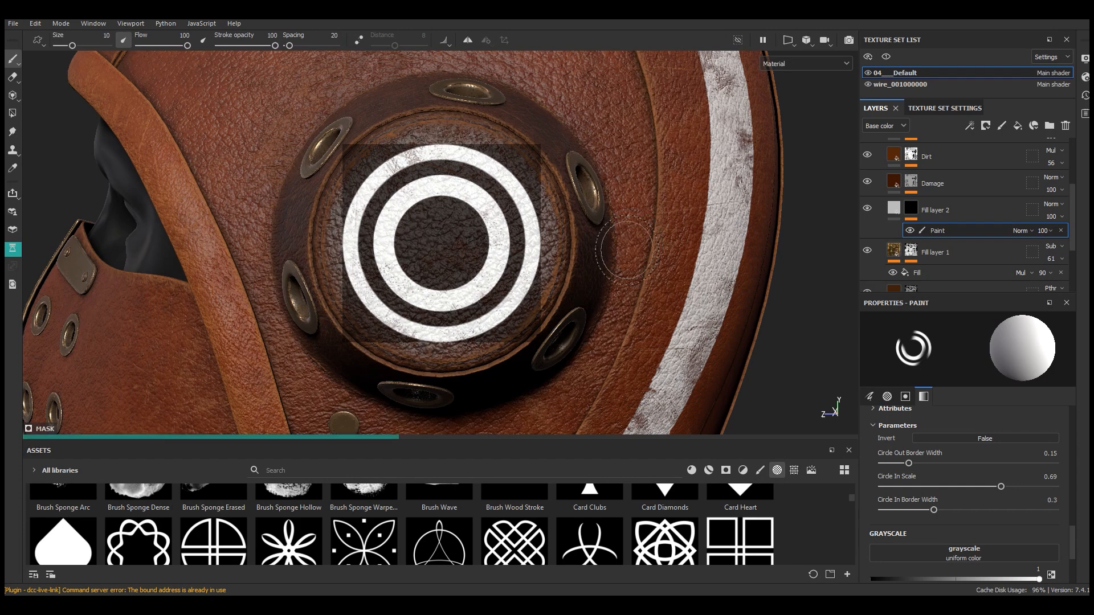
{"action": "mouse_move", "coordinate": [629, 244]}
{"action": "left_mouse_down", "text": "alt"}
{"action": "mouse_move", "coordinate": [792, 279]}
{"action": "mouse_move", "coordinate": [612, 271]}
{"action": "left_mouse_up", "text": "alt"}
{"action": "scroll", "coordinate": [540, 274], "scroll_direction": "down", "scroll_amount": 10}
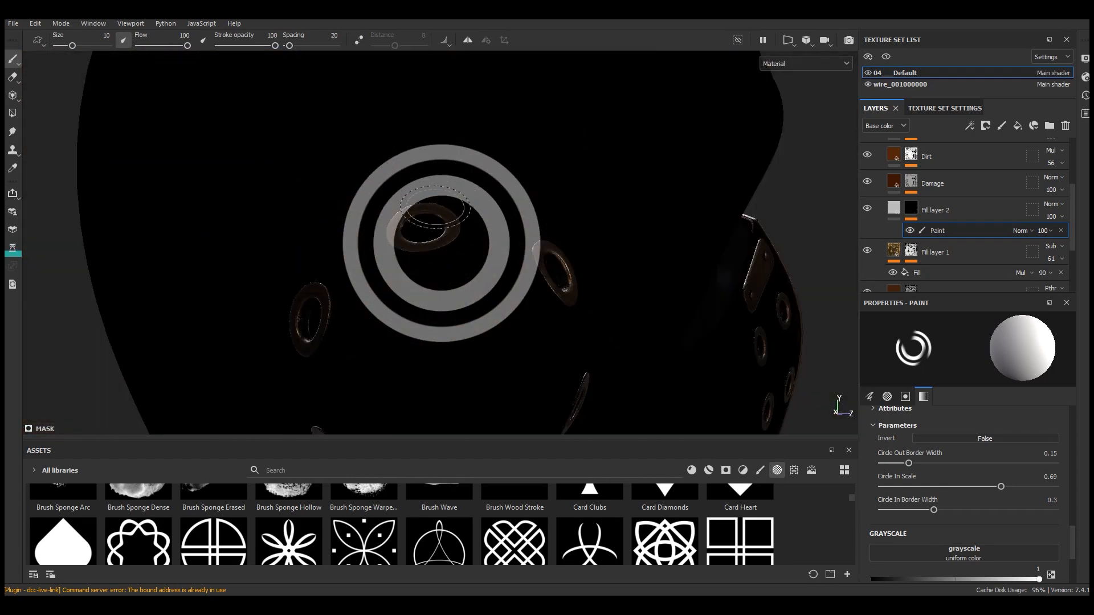
{"action": "right_click_drag", "start_coordinate": [599, 236], "coordinate": [695, 227], "text": "shift"}
{"action": "scroll", "coordinate": [556, 227], "scroll_direction": "up", "scroll_amount": 5}
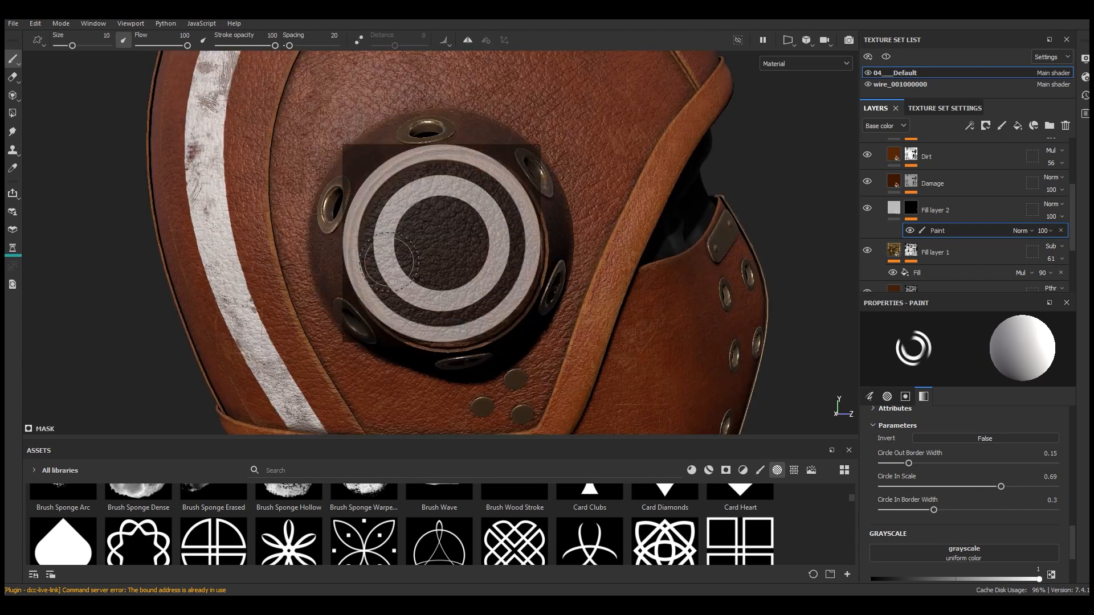
{"action": "left_click_drag", "start_coordinate": [539, 251], "coordinate": [520, 246], "text": "ctrl+alt"}
{"action": "mouse_move", "coordinate": [516, 222]}
{"action": "left_mouse_down"}
{"action": "mouse_move", "coordinate": [422, 304]}
{"action": "mouse_move", "coordinate": [479, 211]}
{"action": "mouse_move", "coordinate": [433, 183]}
{"action": "mouse_move", "coordinate": [364, 262]}
{"action": "mouse_move", "coordinate": [522, 287]}
{"action": "left_mouse_up"}
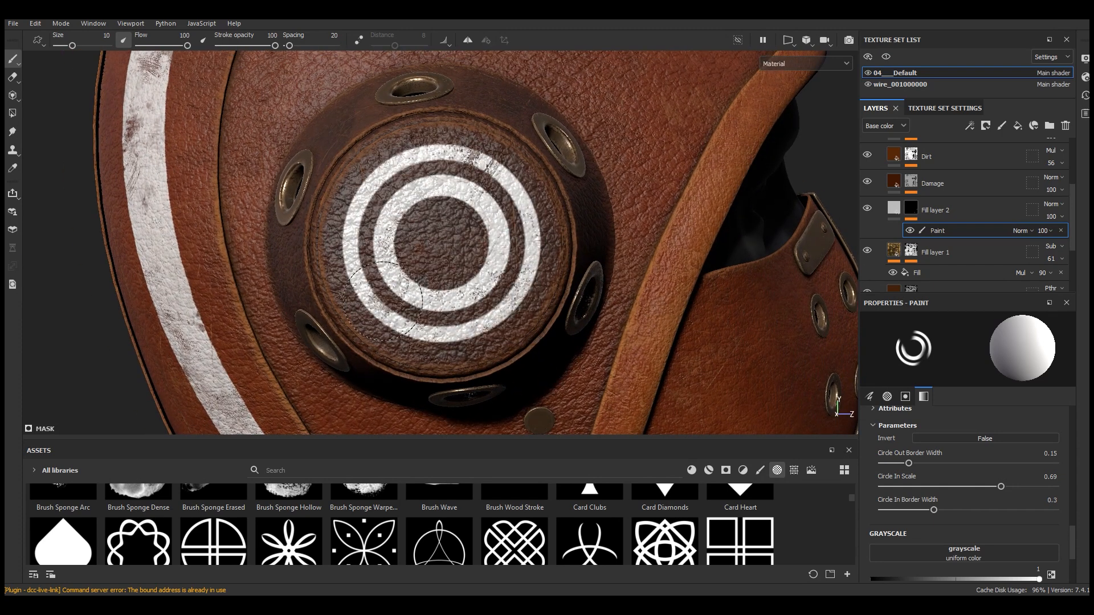
{"action": "left_click_drag", "start_coordinate": [386, 276], "coordinate": [394, 278]}
Set Fill layer 2's blend mode to Soft light
{"action": "scroll", "coordinate": [1053, 569], "scroll_direction": "down", "scroll_amount": 3}
{"action": "scroll", "coordinate": [1042, 514], "scroll_direction": "up", "scroll_amount": 4}
{"action": "left_click", "coordinate": [1053, 455]}
{"action": "scroll", "coordinate": [394, 221], "scroll_direction": "down", "scroll_amount": 4}
{"action": "left_click_drag", "start_coordinate": [309, 175], "coordinate": [505, 278], "text": "alt"}
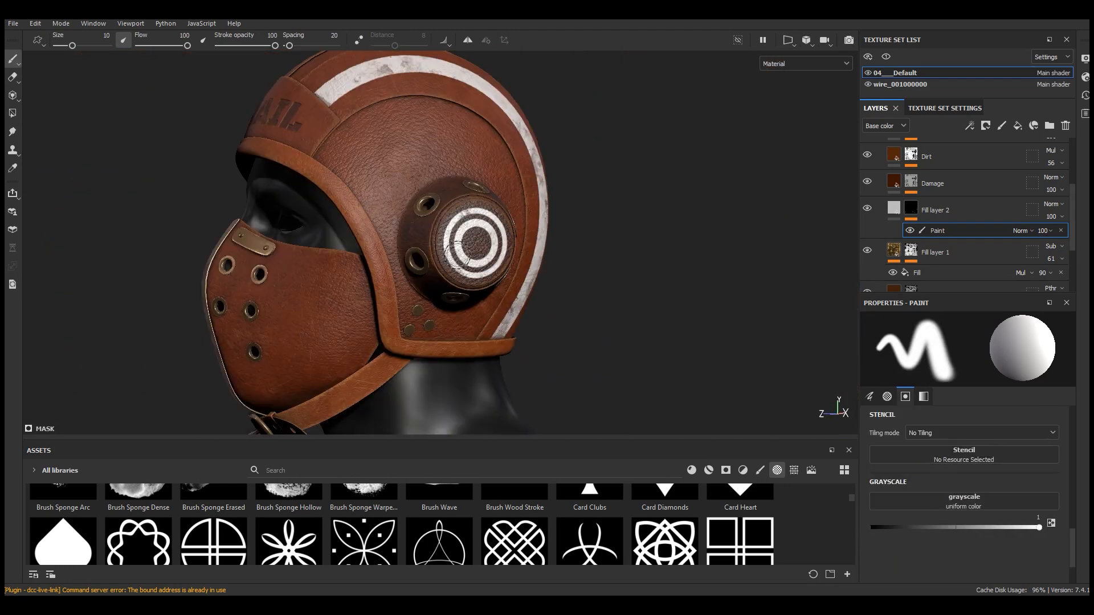
{"action": "scroll", "coordinate": [504, 278], "scroll_direction": "up", "scroll_amount": 3}
{"action": "left_click", "coordinate": [1062, 204]}
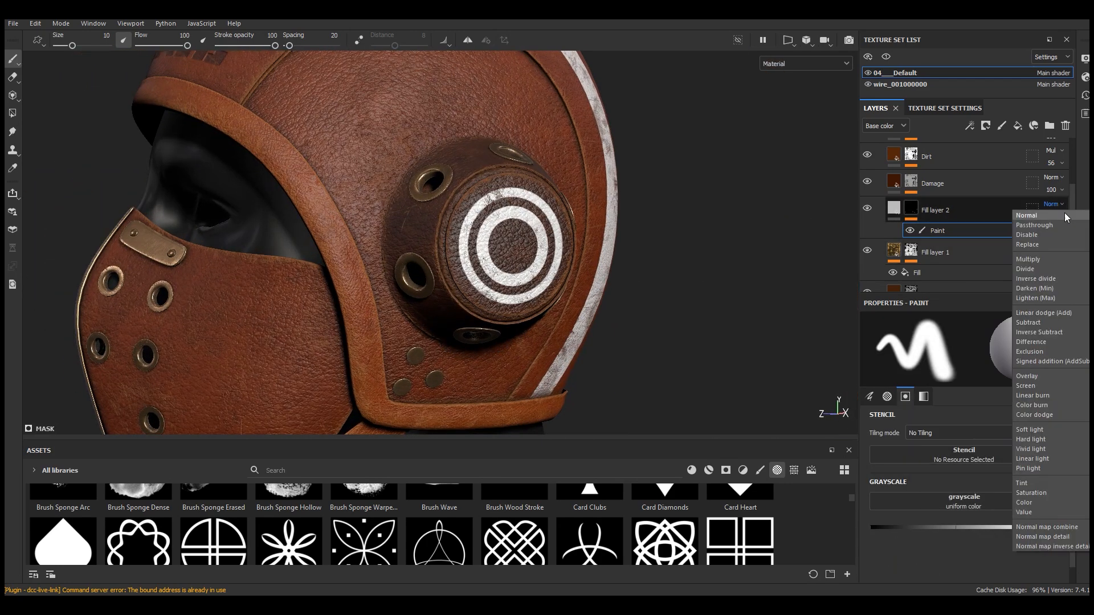
{"action": "left_click", "coordinate": [1030, 429]}
{"action": "scroll", "coordinate": [507, 246], "scroll_direction": "up", "scroll_amount": 3}
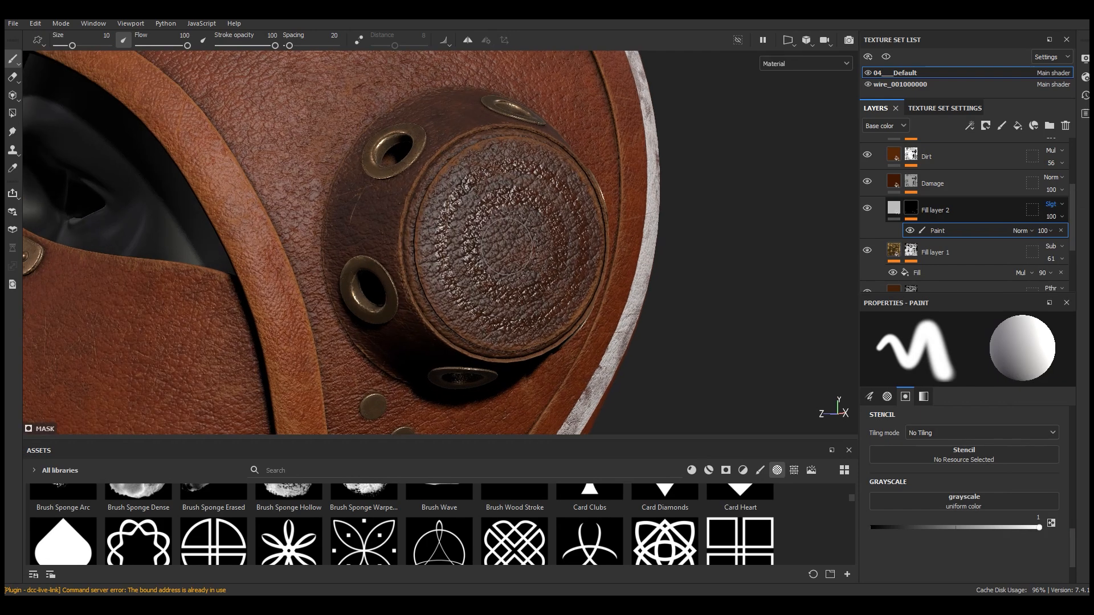
{"action": "left_click_drag", "start_coordinate": [644, 257], "coordinate": [640, 256], "text": "alt"}
Open Fill layer 2's material settings and set its roughness to 0.66
{"action": "left_click", "coordinate": [894, 208]}
{"action": "scroll", "coordinate": [986, 502], "scroll_direction": "down", "scroll_amount": 1}
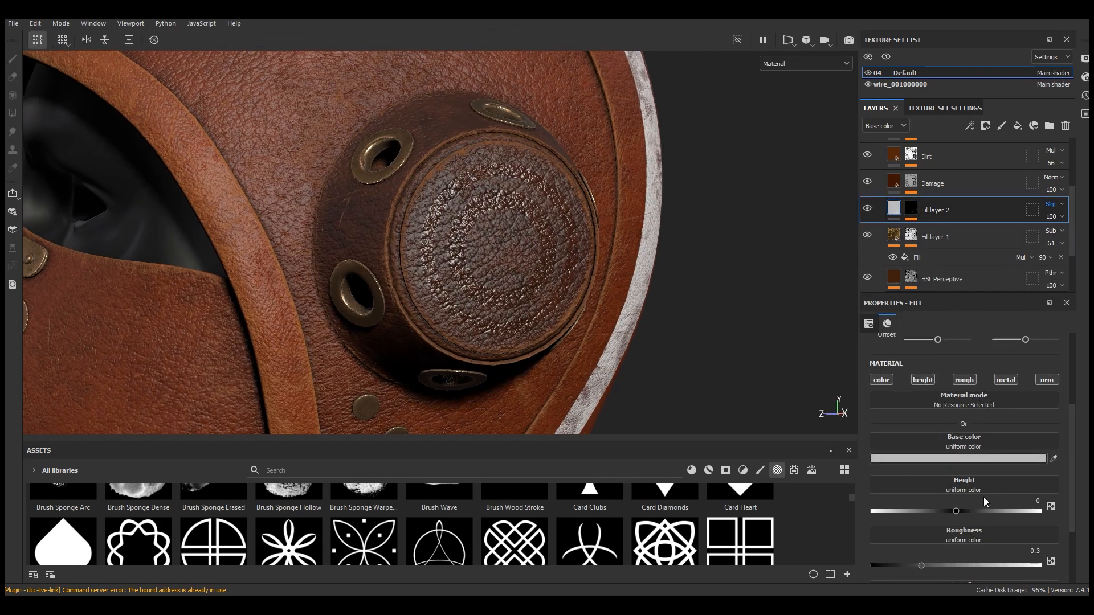
{"action": "left_click", "coordinate": [1005, 379]}
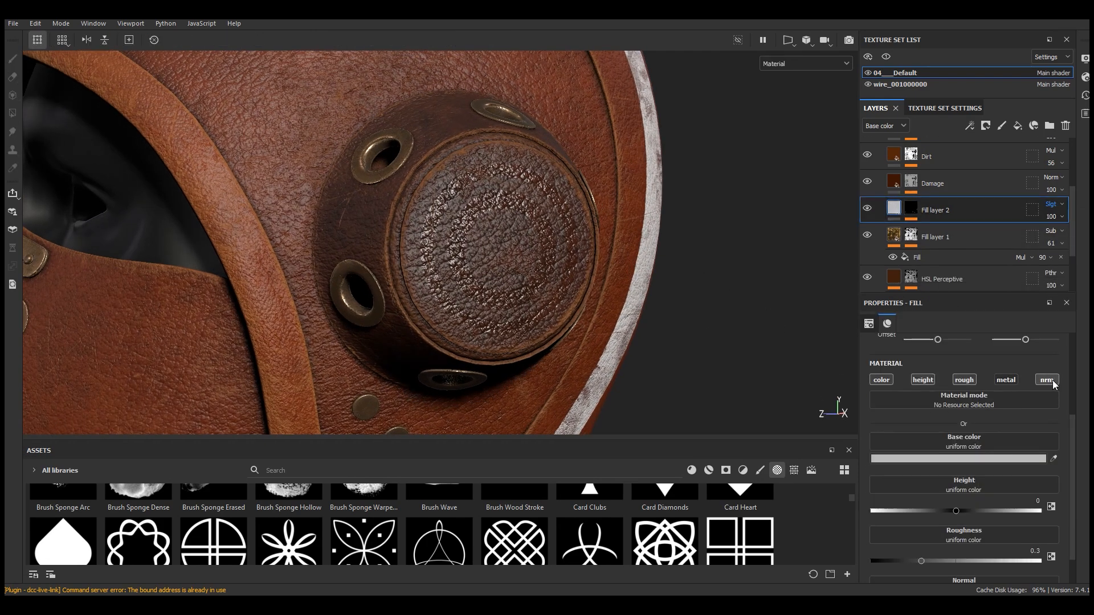
{"action": "left_click", "coordinate": [983, 562]}
Set Fill layer 2's base color to a dark red
{"action": "left_click", "coordinate": [963, 459]}
{"action": "mouse_move", "coordinate": [853, 530]}
{"action": "left_mouse_down"}
{"action": "mouse_move", "coordinate": [898, 516]}
{"action": "mouse_move", "coordinate": [841, 533]}
{"action": "mouse_move", "coordinate": [873, 531]}
{"action": "left_mouse_up"}
{"action": "left_click", "coordinate": [882, 516]}
{"action": "left_click", "coordinate": [953, 304]}
{"action": "scroll", "coordinate": [476, 199], "scroll_direction": "down", "scroll_amount": 5}
{"action": "left_click_drag", "start_coordinate": [480, 206], "coordinate": [589, 278], "text": "alt"}
{"action": "scroll", "coordinate": [588, 278], "scroll_direction": "up", "scroll_amount": 5}
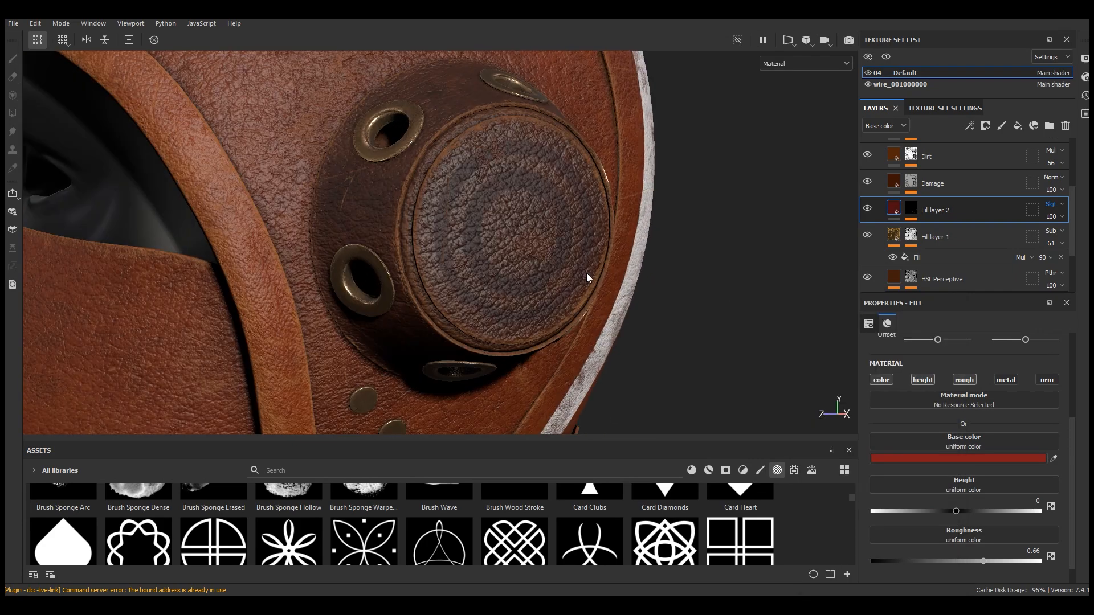
Set Fill layer 2's height to -0.1067 so the rings sink into the leather
{"action": "left_click", "coordinate": [944, 510]}
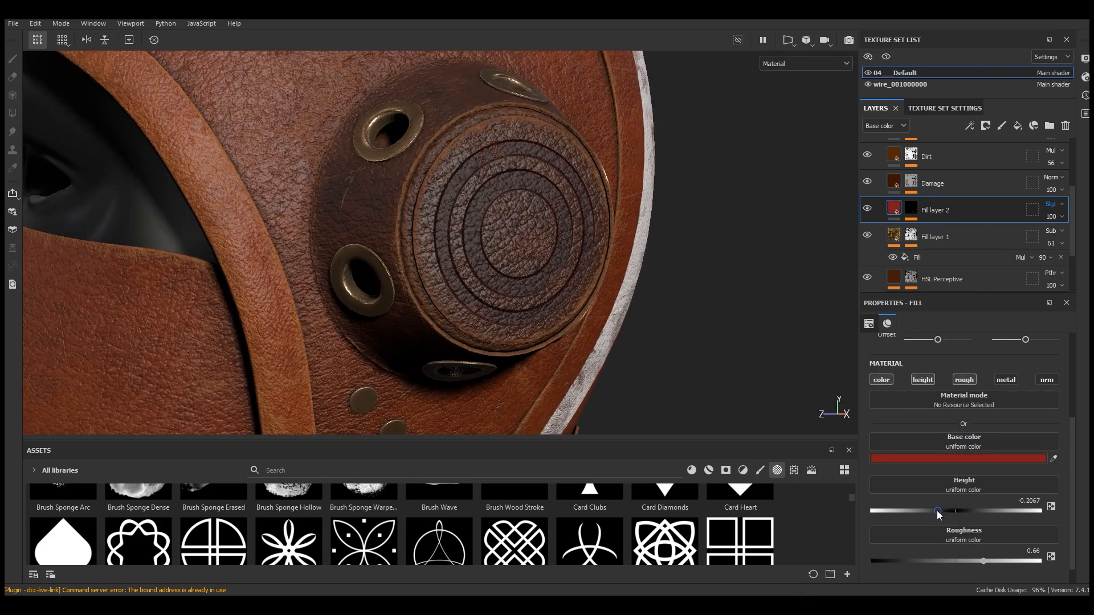
{"action": "left_click_drag", "start_coordinate": [931, 511], "coordinate": [946, 514]}
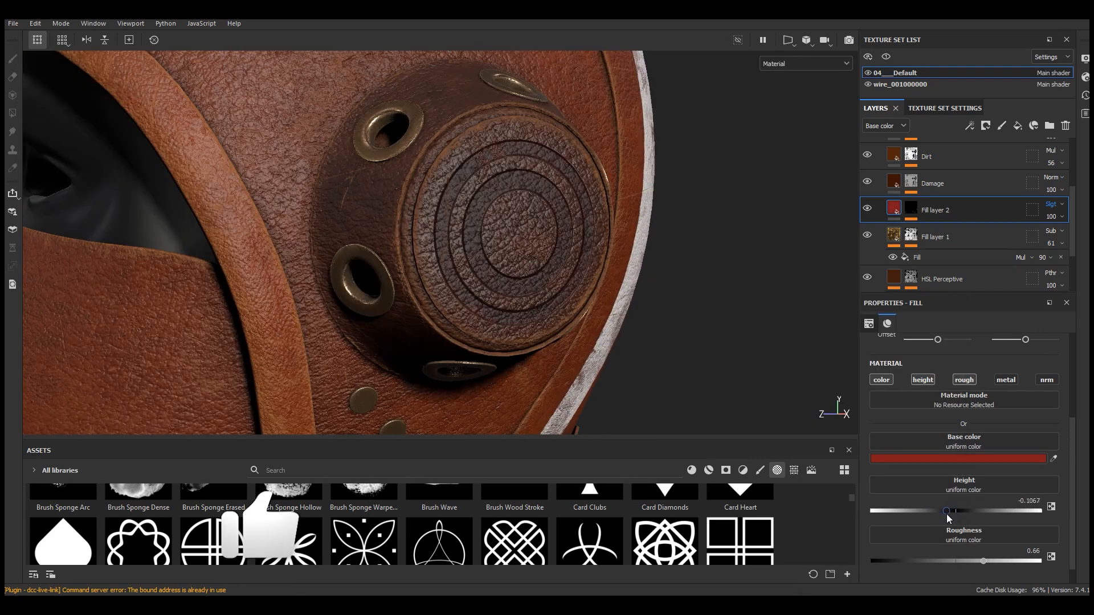
{"action": "scroll", "coordinate": [532, 266], "scroll_direction": "up", "scroll_amount": 3}
{"action": "left_click_drag", "start_coordinate": [533, 263], "coordinate": [485, 247], "text": "alt"}
{"action": "scroll", "coordinate": [536, 243], "scroll_direction": "down", "scroll_amount": 5}
{"action": "scroll", "coordinate": [535, 244], "scroll_direction": "down", "scroll_amount": 5}
{"action": "left_click_drag", "start_coordinate": [562, 286], "coordinate": [689, 293], "text": "alt"}
{"action": "scroll", "coordinate": [575, 224], "scroll_direction": "up", "scroll_amount": 8}
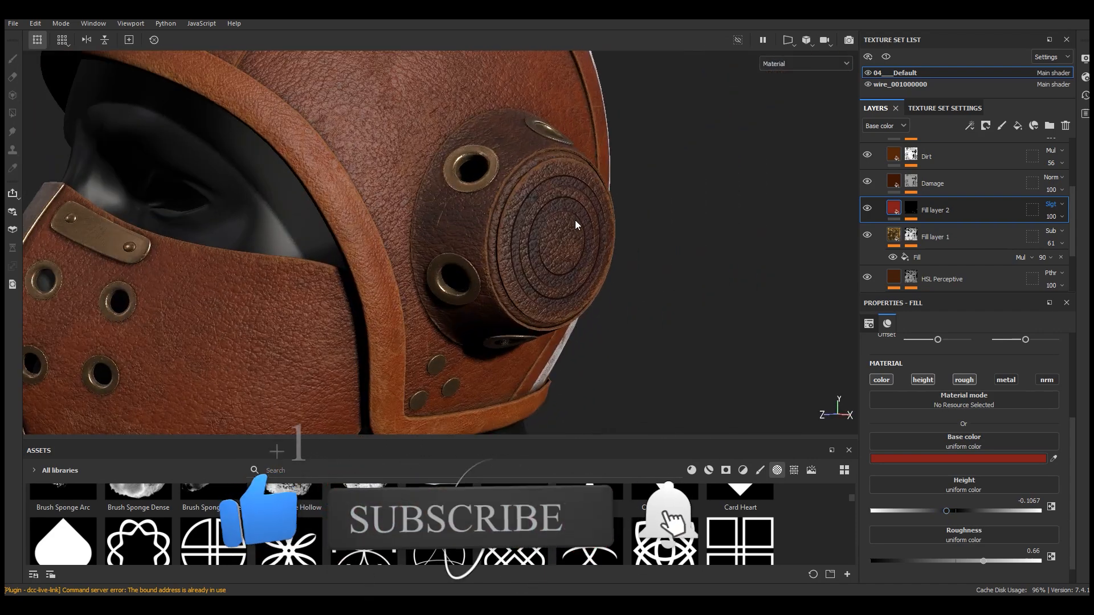
{"action": "left_click_drag", "start_coordinate": [576, 224], "coordinate": [541, 222], "text": "alt"}
Add a Warp filter to Fill layer 2's mask and set its intensity to 0.1
{"action": "left_click", "coordinate": [912, 208]}
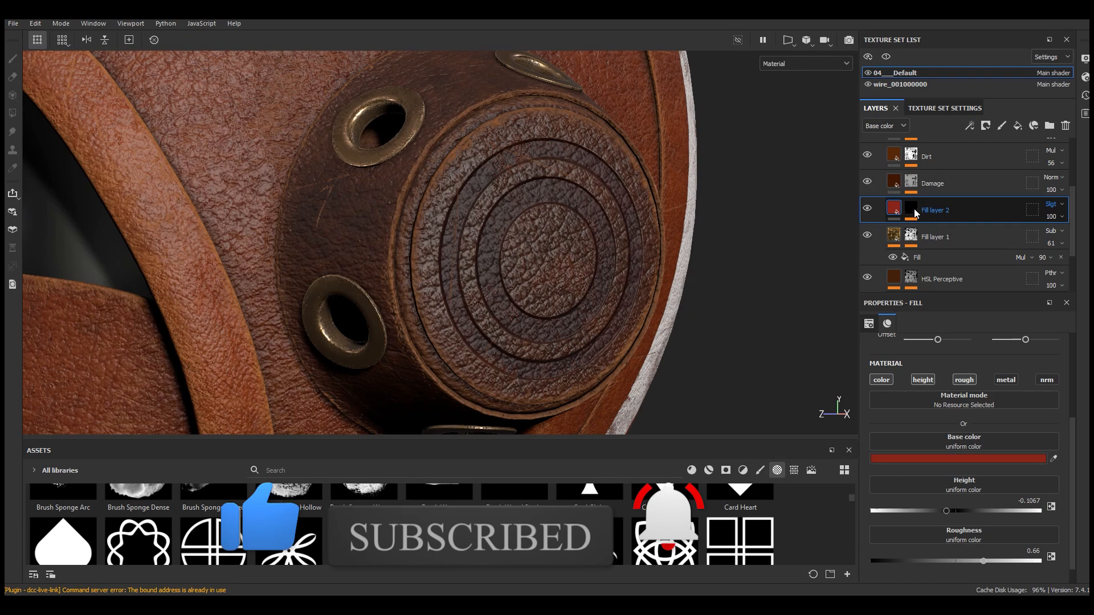
{"action": "left_click", "coordinate": [941, 229]}
{"action": "left_click", "coordinate": [970, 126]}
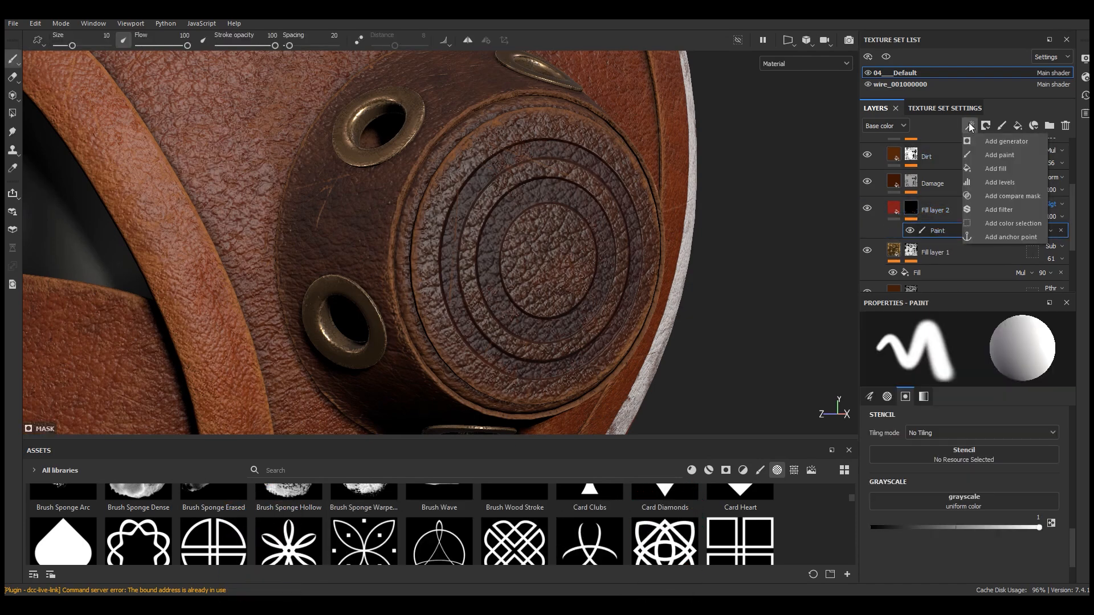
{"action": "left_click", "coordinate": [1000, 210]}
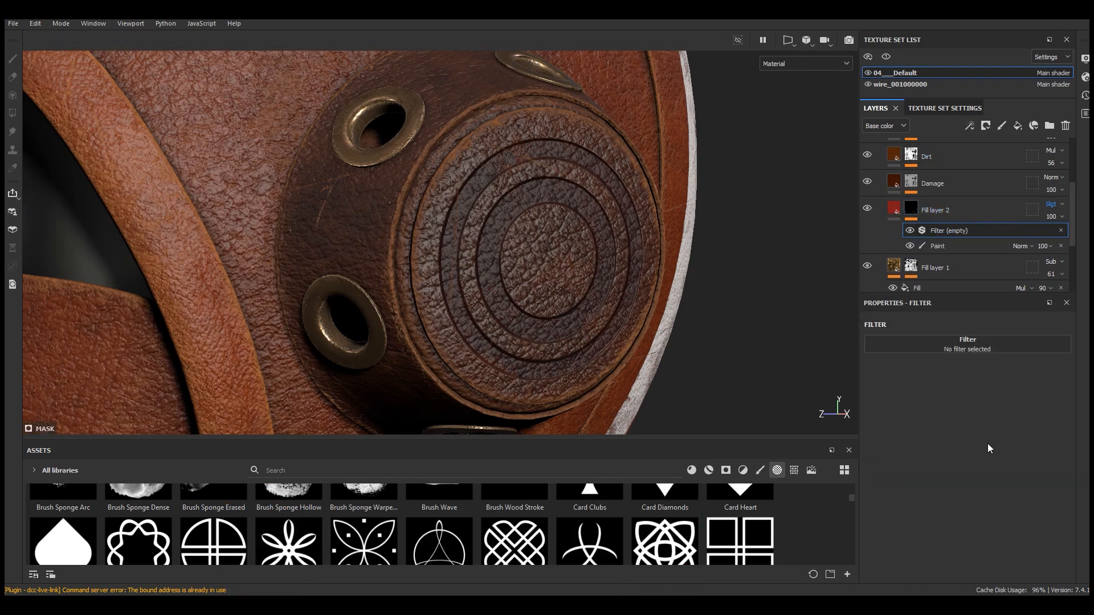
{"action": "left_click", "coordinate": [961, 347]}
{"action": "left_click", "coordinate": [1066, 486]}
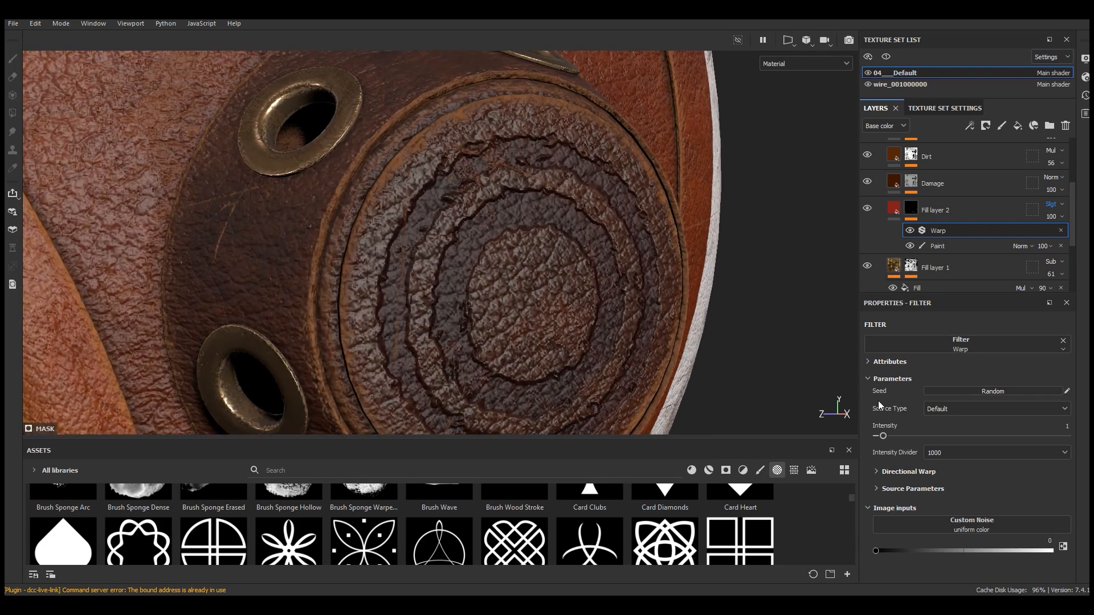
{"action": "left_click_drag", "start_coordinate": [882, 438], "coordinate": [878, 438]}
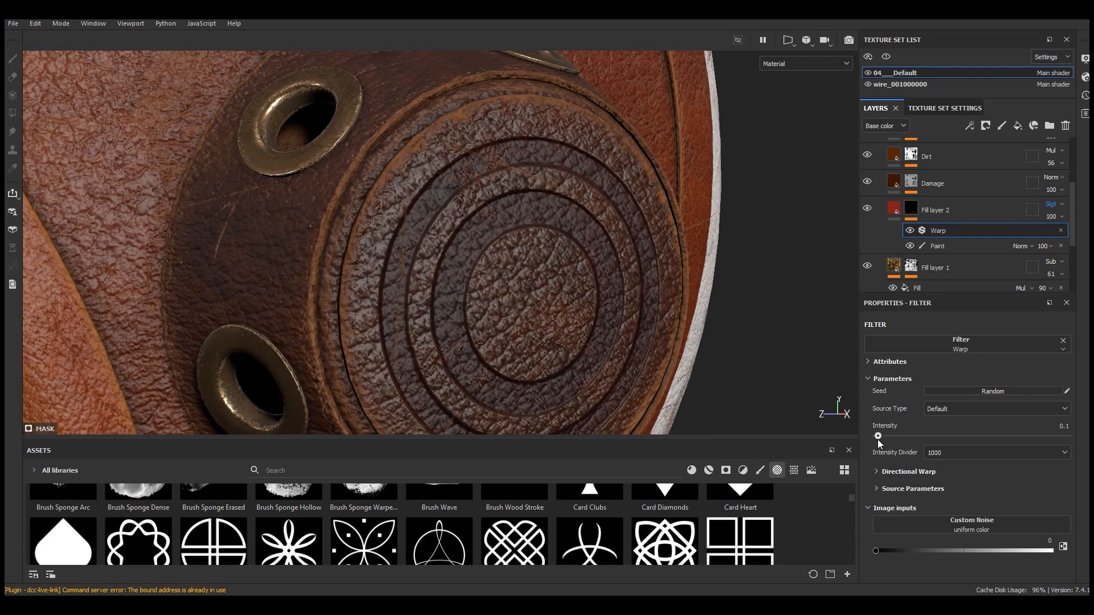
Set Fill layer 2's height to -0.2133
{"action": "scroll", "coordinate": [576, 195], "scroll_direction": "down", "scroll_amount": 5}
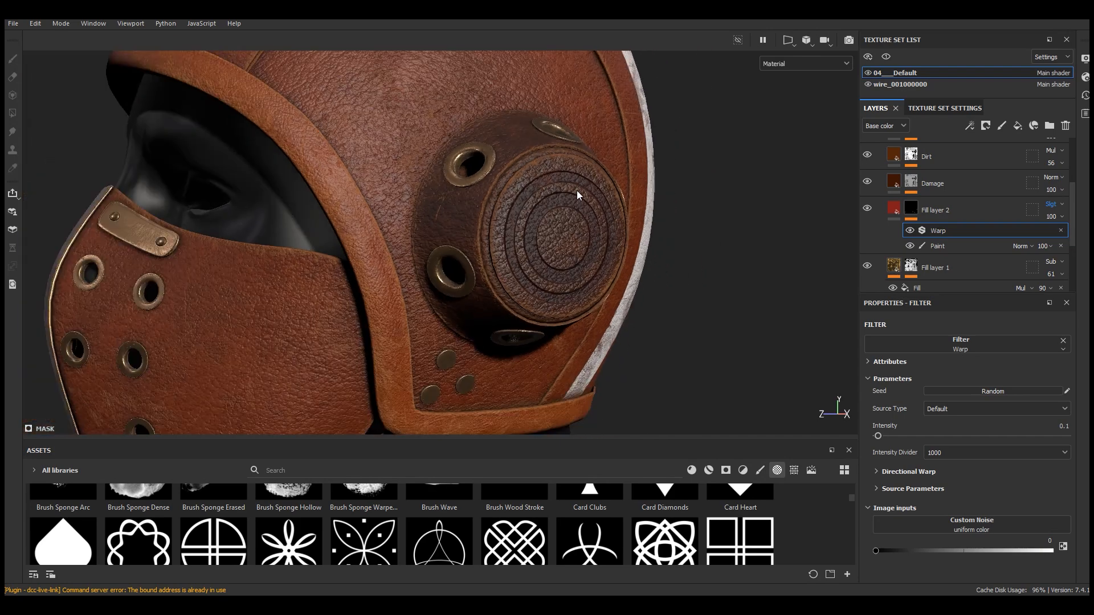
{"action": "left_click_drag", "start_coordinate": [577, 195], "coordinate": [604, 214], "text": "alt"}
{"action": "scroll", "coordinate": [604, 213], "scroll_direction": "down", "scroll_amount": 1}
{"action": "scroll", "coordinate": [604, 213], "scroll_direction": "up", "scroll_amount": 2}
{"action": "left_click", "coordinate": [894, 209]}
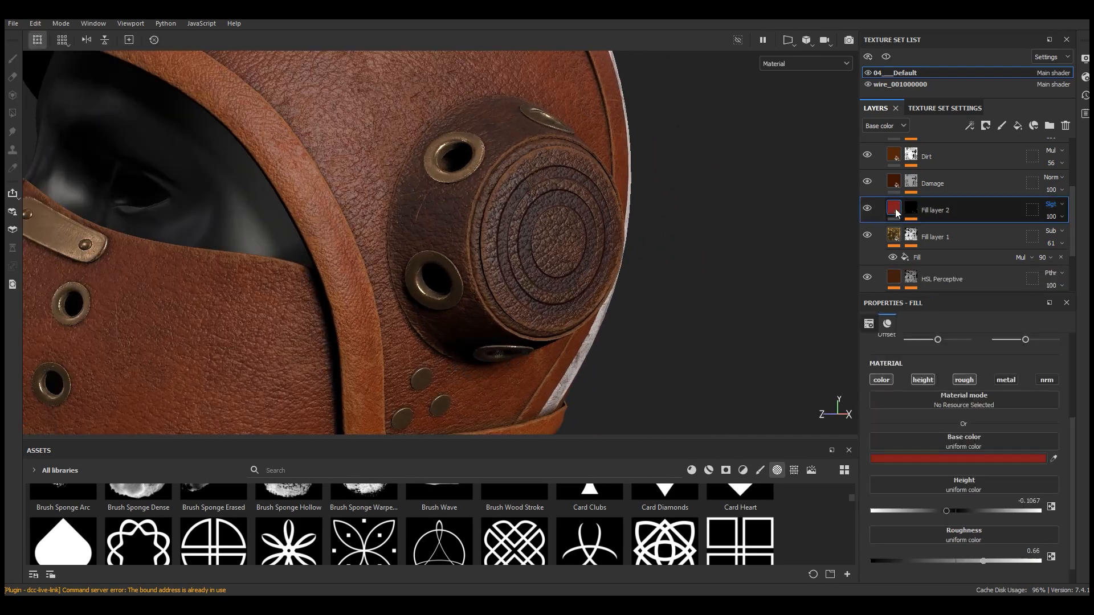
{"action": "left_click_drag", "start_coordinate": [956, 512], "coordinate": [938, 510]}
{"action": "scroll", "coordinate": [647, 279], "scroll_direction": "down", "scroll_amount": 5}
{"action": "left_click_drag", "start_coordinate": [635, 268], "coordinate": [662, 220], "text": "alt"}
{"action": "scroll", "coordinate": [560, 258], "scroll_direction": "down", "scroll_amount": 3}
{"action": "left_click_drag", "start_coordinate": [553, 215], "coordinate": [638, 257], "text": "ctrl+alt"}
{"action": "scroll", "coordinate": [500, 221], "scroll_direction": "up", "scroll_amount": 4}
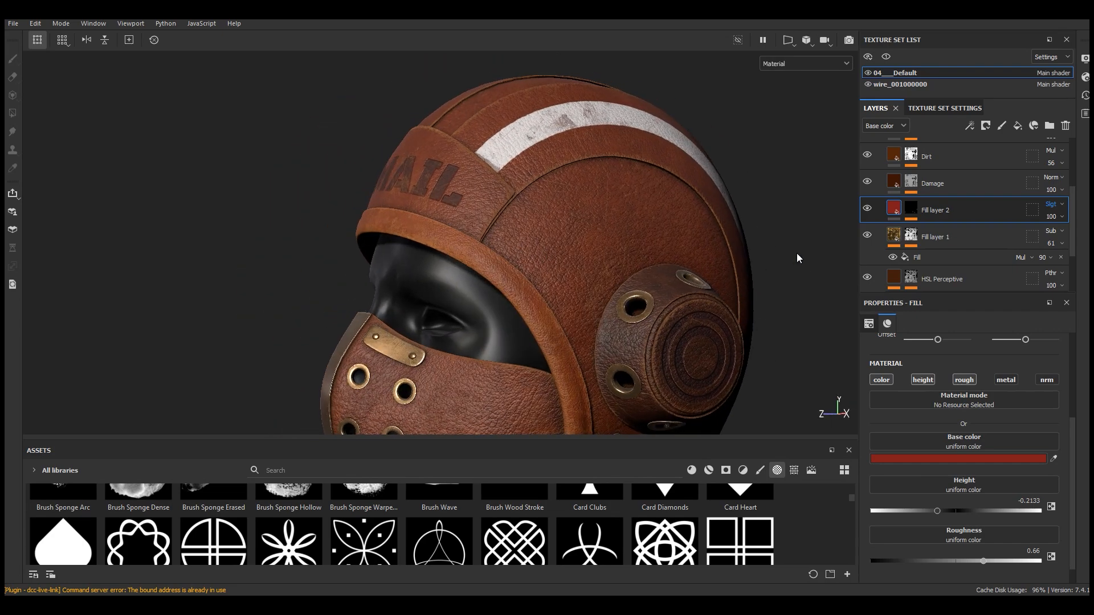
Collapse the Leather 2 folder and add a new paint layer above the Bronze Armor folder
{"action": "scroll", "coordinate": [902, 206], "scroll_direction": "up", "scroll_amount": 3}
{"action": "left_click", "coordinate": [880, 209]}
{"action": "left_click", "coordinate": [880, 206]}
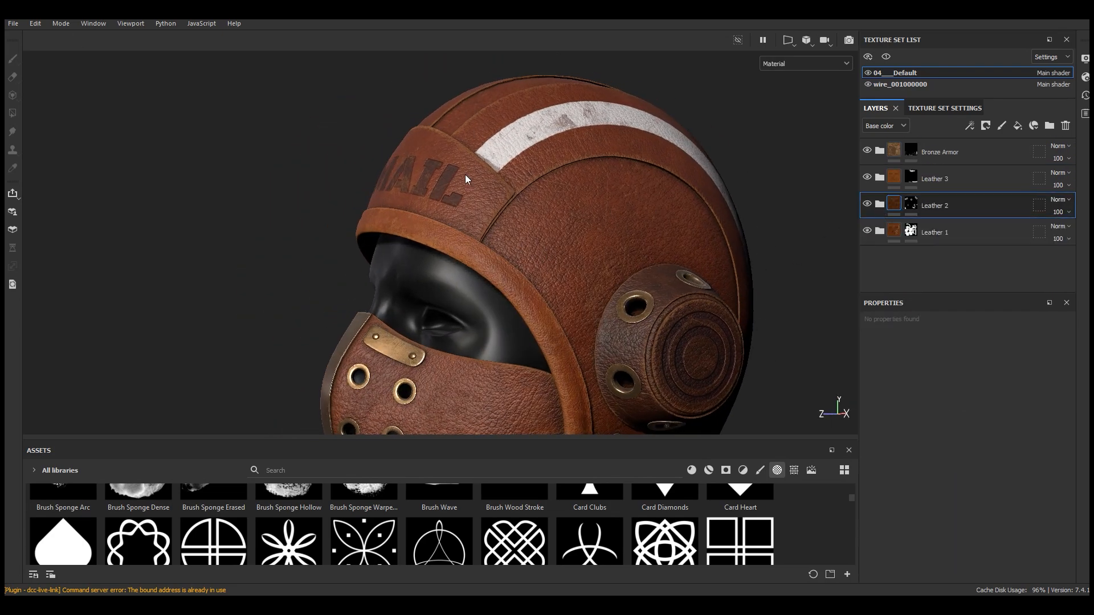
{"action": "scroll", "coordinate": [492, 180], "scroll_direction": "down", "scroll_amount": 3}
{"action": "scroll", "coordinate": [567, 171], "scroll_direction": "up", "scroll_amount": 5}
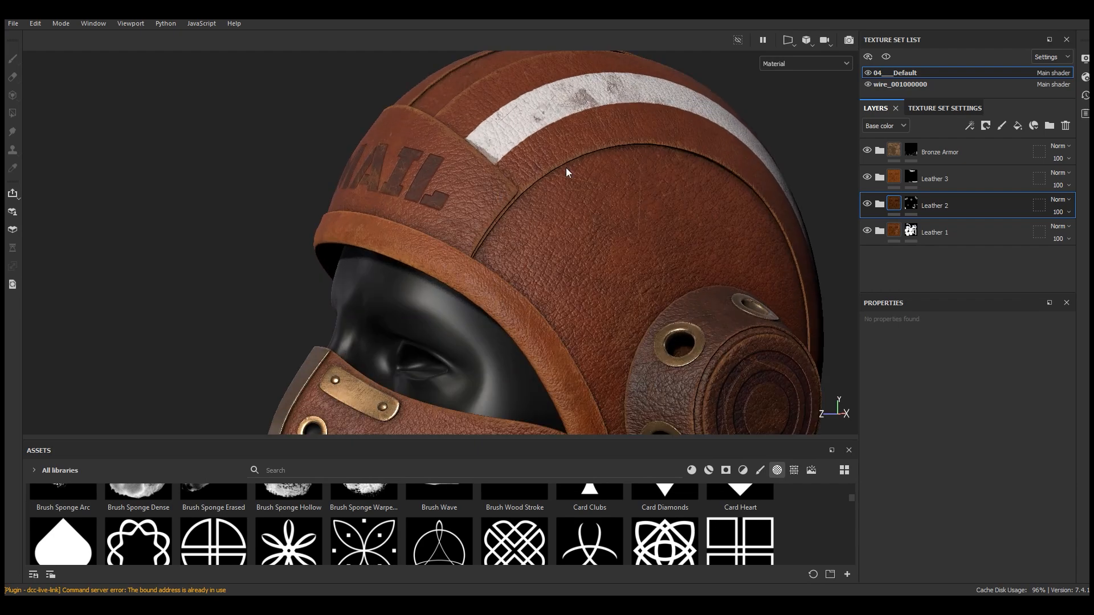
{"action": "left_click", "coordinate": [969, 150]}
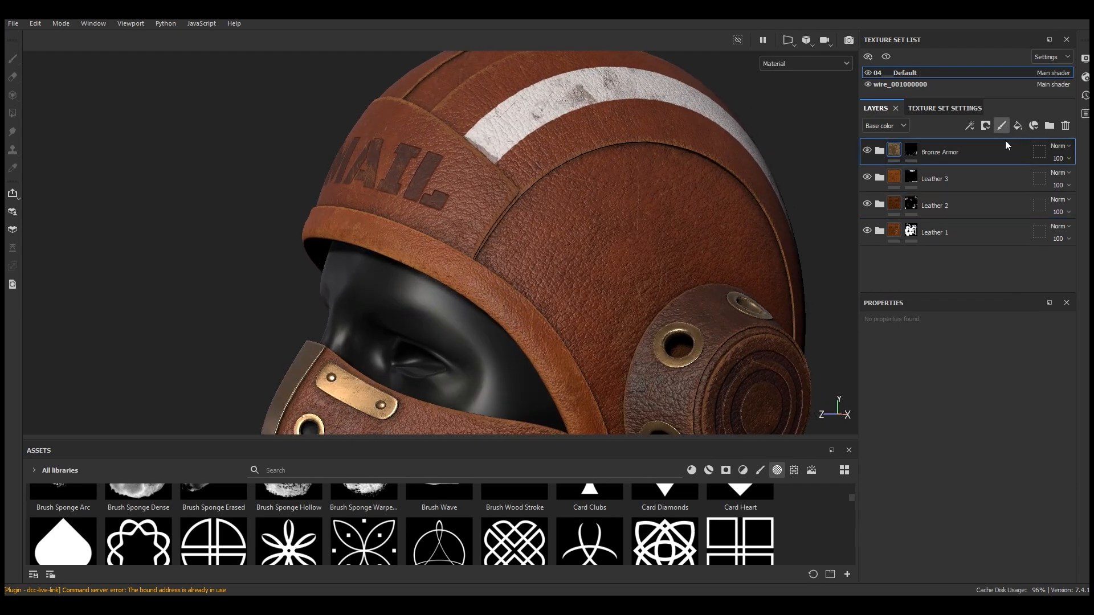
{"action": "left_click", "coordinate": [1001, 125]}
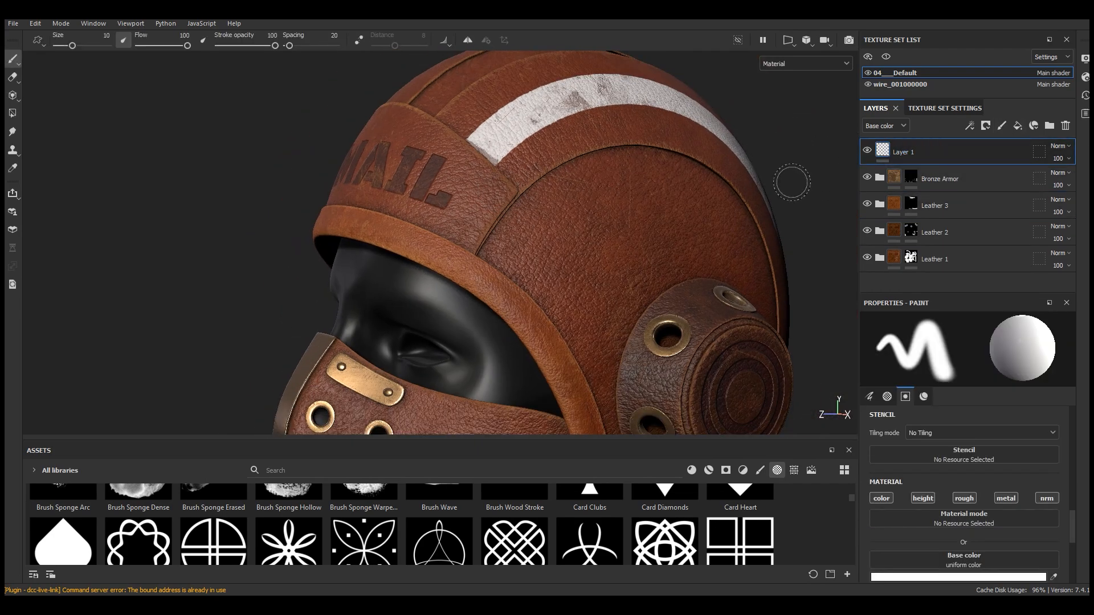
Choose the Stitches Straight brush from the brush assets for the new paint layer
{"action": "left_click_drag", "start_coordinate": [688, 439], "coordinate": [682, 344]}
{"action": "left_click", "coordinate": [760, 374]}
{"action": "scroll", "coordinate": [752, 471], "scroll_direction": "down", "scroll_amount": 10}
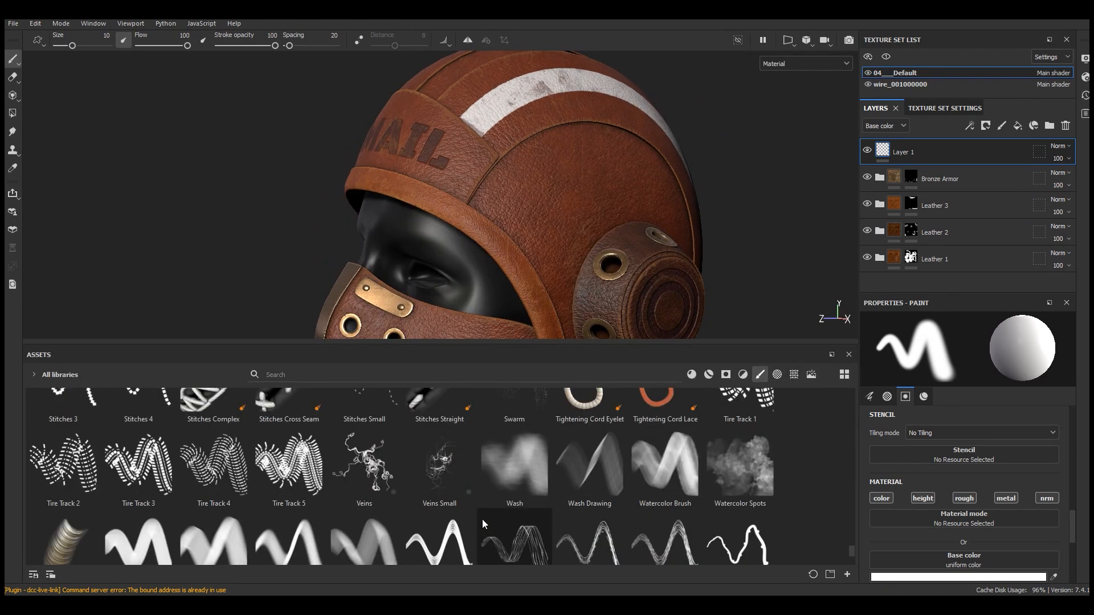
{"action": "scroll", "coordinate": [851, 554], "scroll_direction": "down", "scroll_amount": 3}
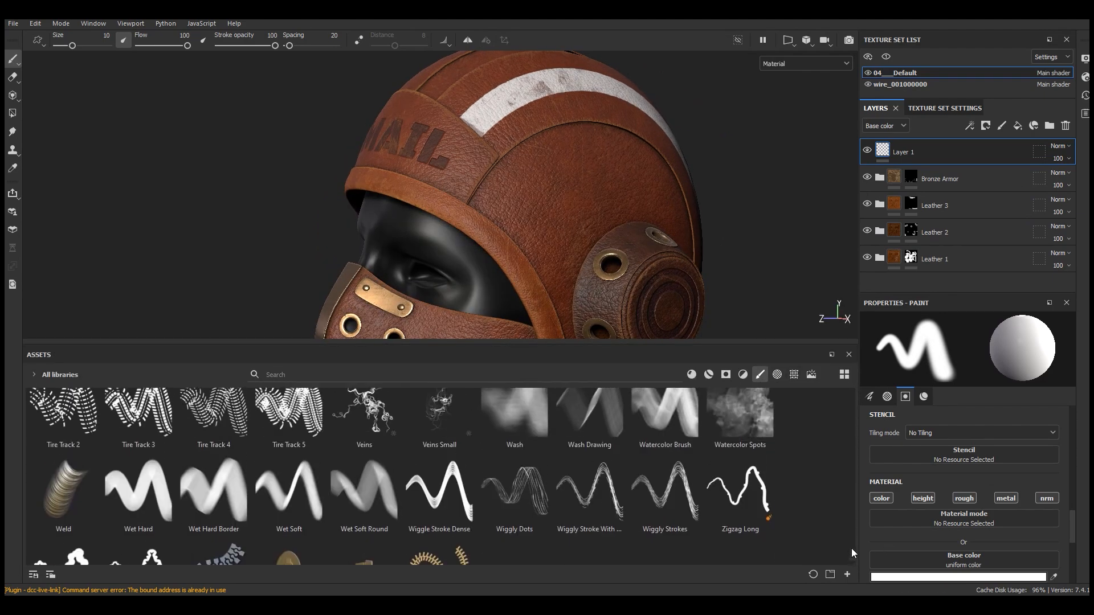
{"action": "scroll", "coordinate": [851, 549], "scroll_direction": "up", "scroll_amount": 5}
{"action": "left_click", "coordinate": [439, 473]}
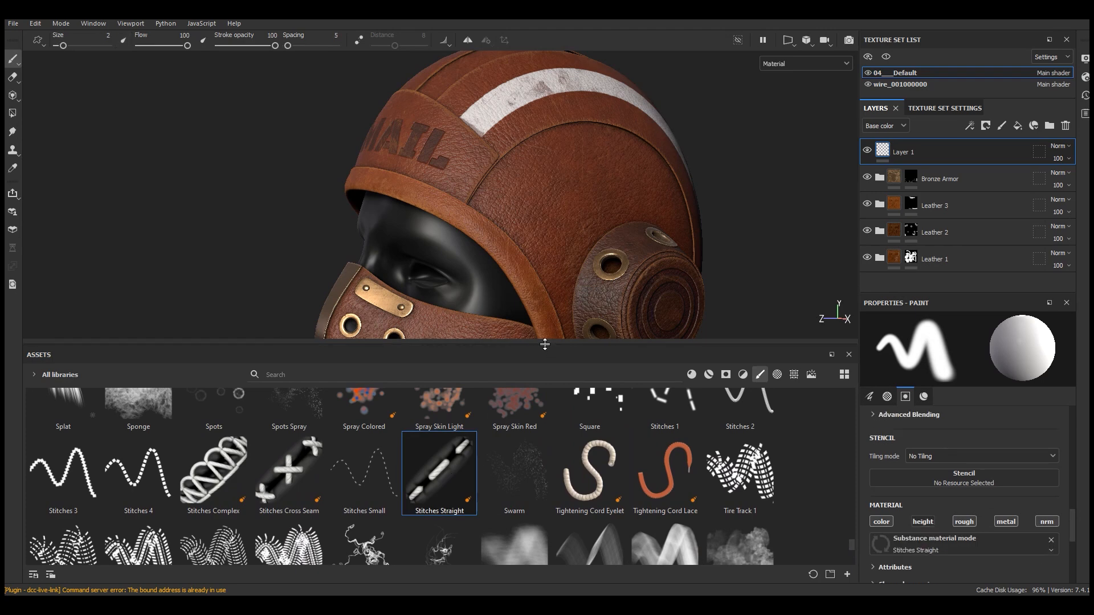
{"action": "left_click_drag", "start_coordinate": [545, 344], "coordinate": [521, 532]}
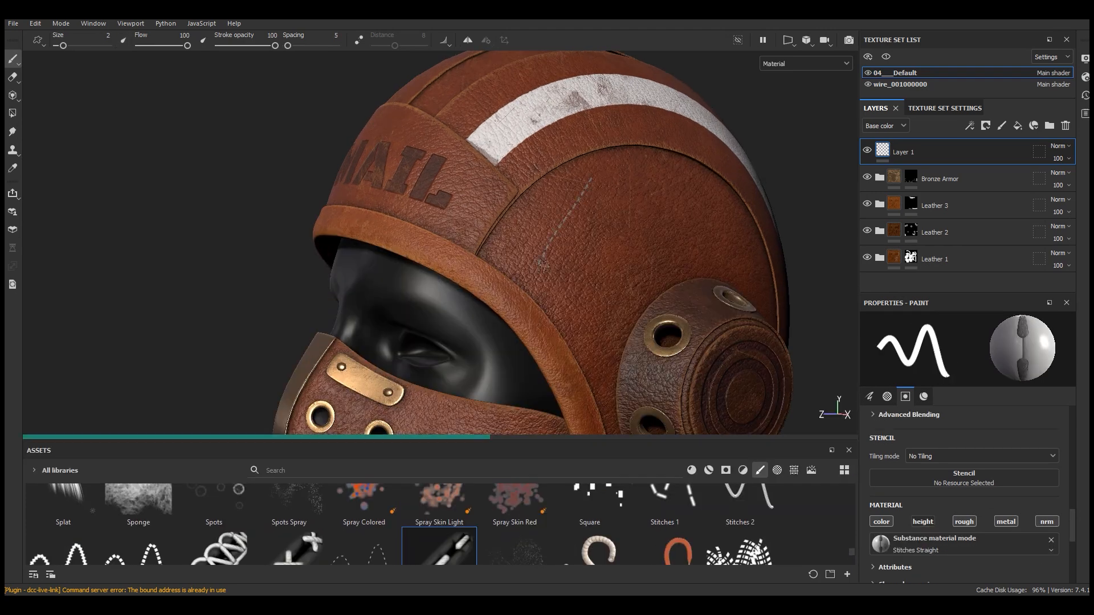
Paint a line of stitches along a helmet seam and set the brush size to 3.5
{"action": "scroll", "coordinate": [535, 271], "scroll_direction": "up", "scroll_amount": 3}
{"action": "left_click_drag", "start_coordinate": [520, 296], "coordinate": [605, 159]}
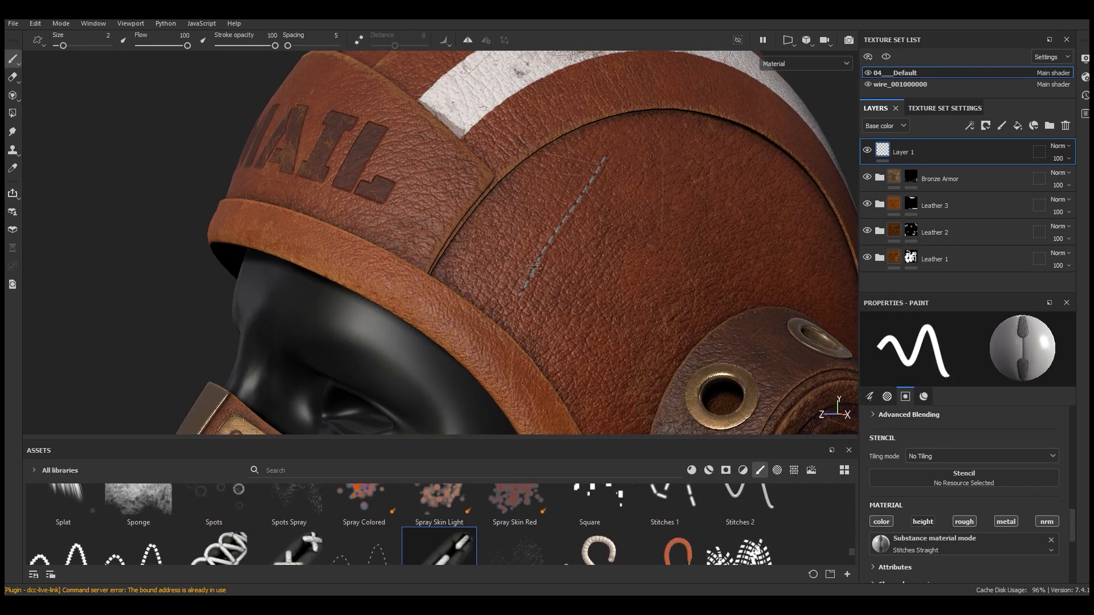
{"action": "right_click", "coordinate": [519, 223]}
{"action": "left_click", "coordinate": [672, 279]}
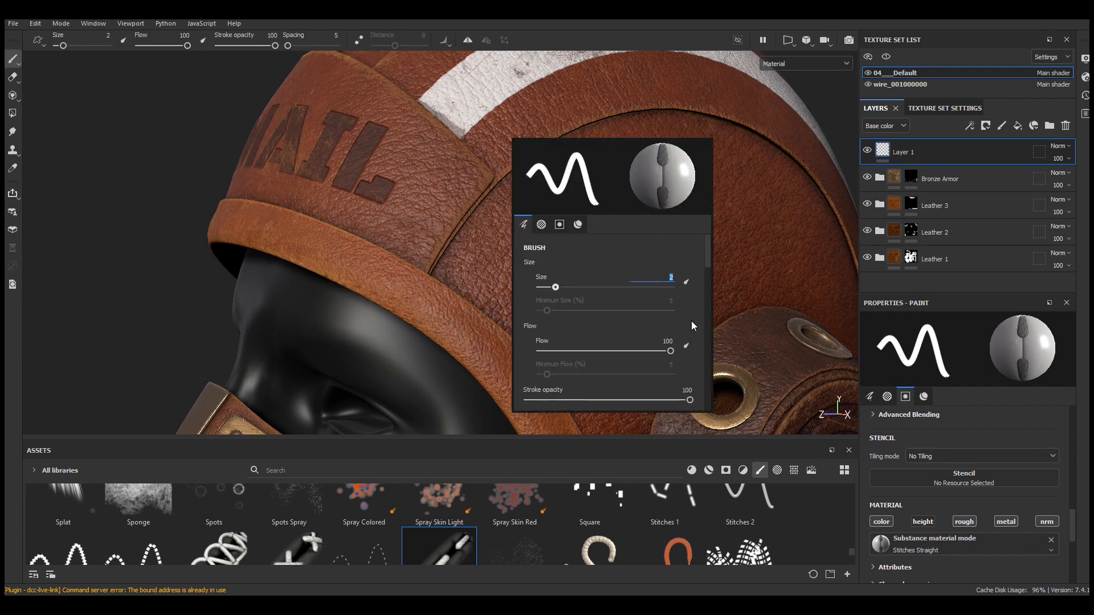
{"action": "type", "text": "3.5"}
{"action": "key", "text": "Return"}
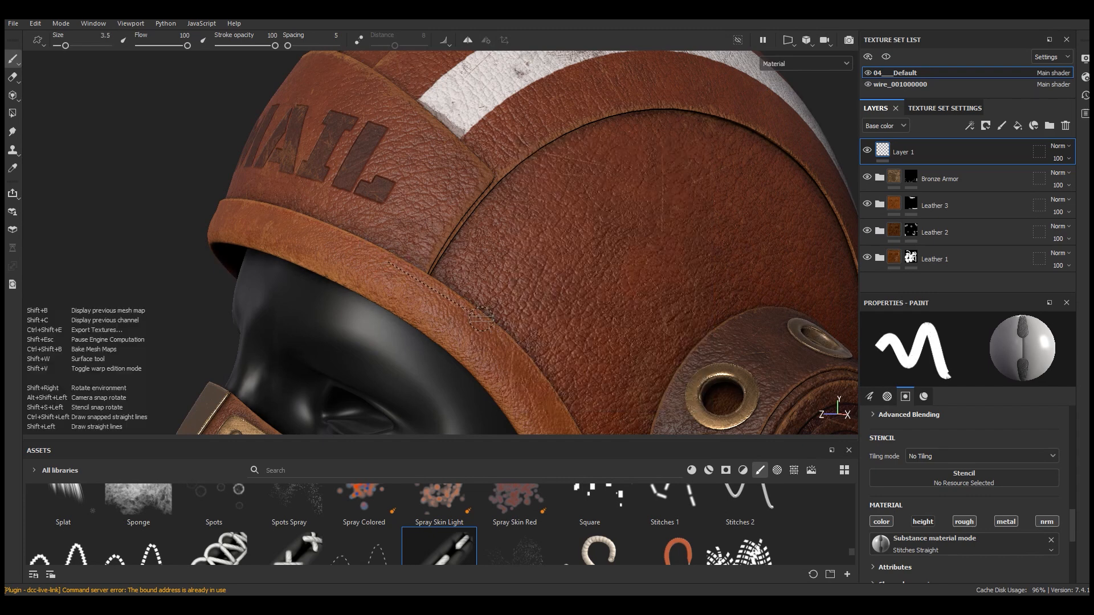
Sample the leather's color as the stitch brush's base color
{"action": "mouse_move", "coordinate": [483, 315]}
{"action": "right_mouse_down", "text": "alt"}
{"action": "mouse_move", "coordinate": [538, 378]}
{"action": "mouse_move", "coordinate": [508, 367]}
{"action": "right_mouse_up", "text": "alt"}
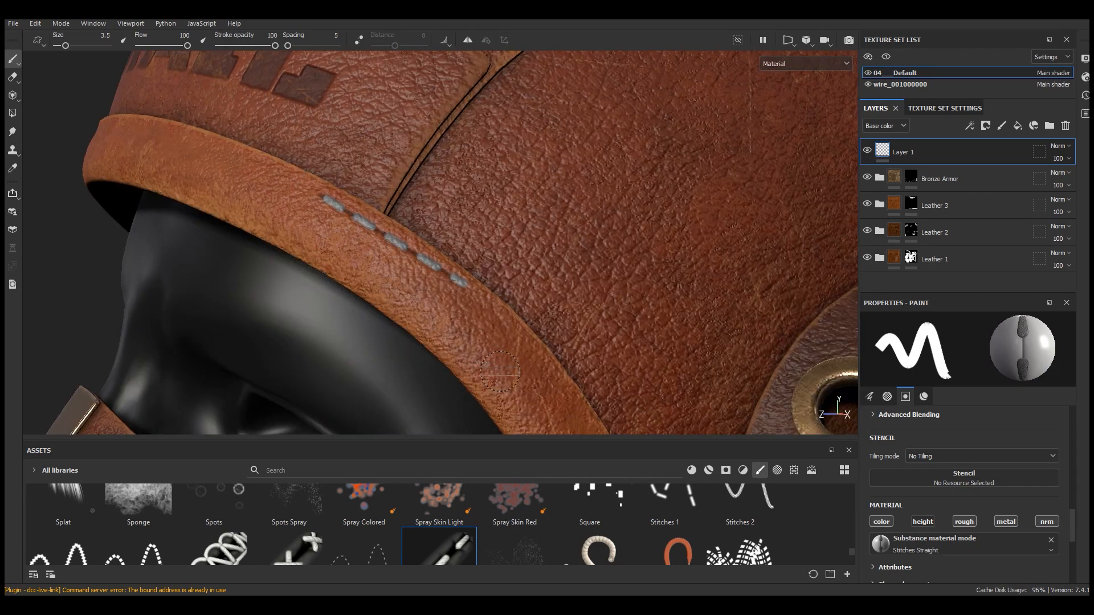
{"action": "left_click_drag", "start_coordinate": [976, 293], "coordinate": [976, 230]}
{"action": "scroll", "coordinate": [974, 456], "scroll_direction": "down", "scroll_amount": 5}
{"action": "left_click", "coordinate": [974, 435]}
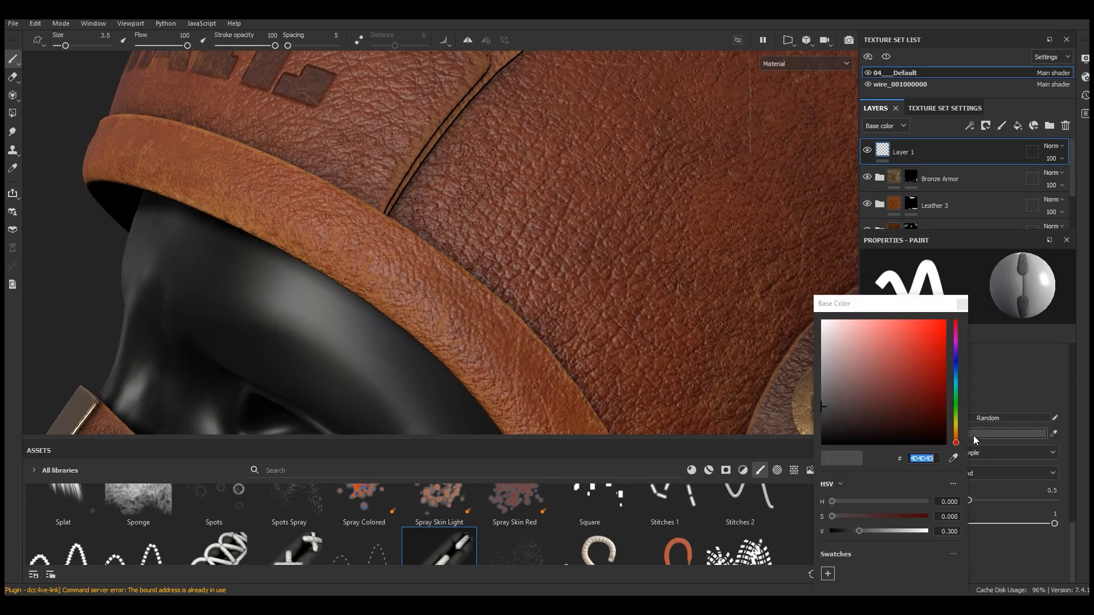
{"action": "left_click", "coordinate": [955, 459]}
{"action": "left_click", "coordinate": [496, 303]}
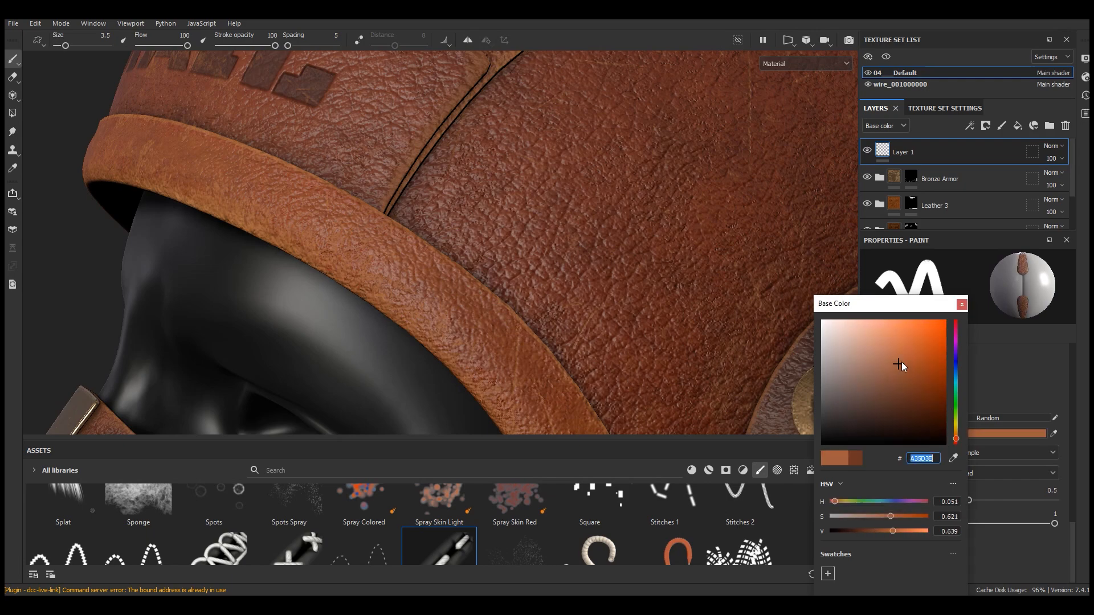
Paint a trial stitch line along the brim seam and undo it
{"action": "left_click", "coordinate": [961, 305]}
{"action": "left_click", "coordinate": [432, 274], "text": "shift"}
{"action": "scroll", "coordinate": [528, 281], "scroll_direction": "down", "scroll_amount": 2}
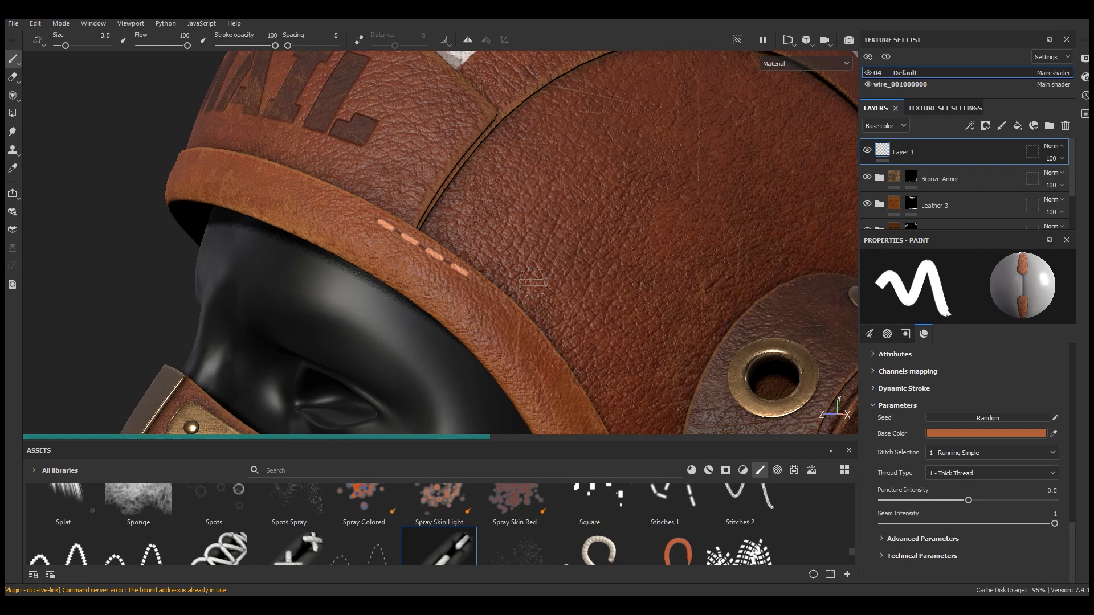
{"action": "left_click_drag", "start_coordinate": [569, 288], "coordinate": [599, 297], "text": "alt"}
{"action": "key", "text": "ctrl+z"}
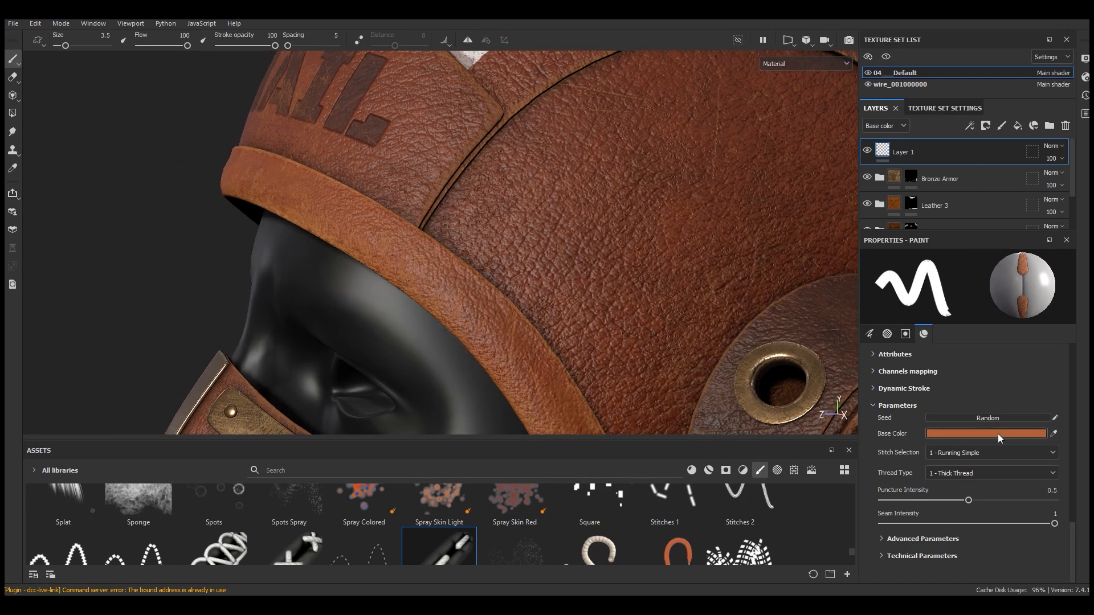
Lighten the stitch brush's base color to a paler tan in the color picker
{"action": "left_click", "coordinate": [999, 438]}
{"action": "left_click_drag", "start_coordinate": [980, 440], "coordinate": [980, 438]}
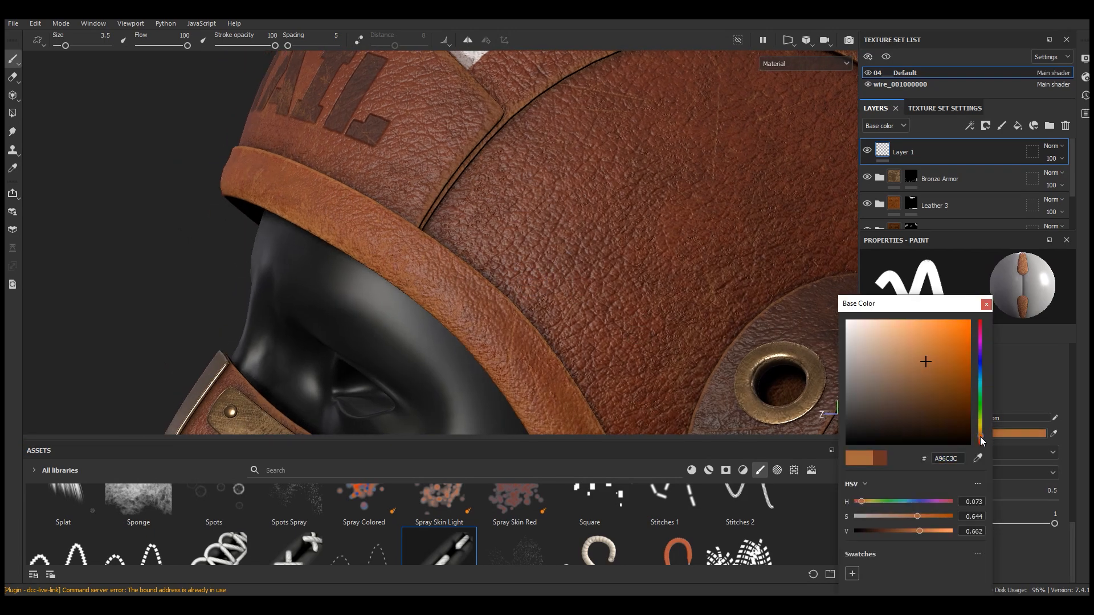
{"action": "left_click_drag", "start_coordinate": [939, 360], "coordinate": [944, 364]}
{"action": "left_click", "coordinate": [986, 304]}
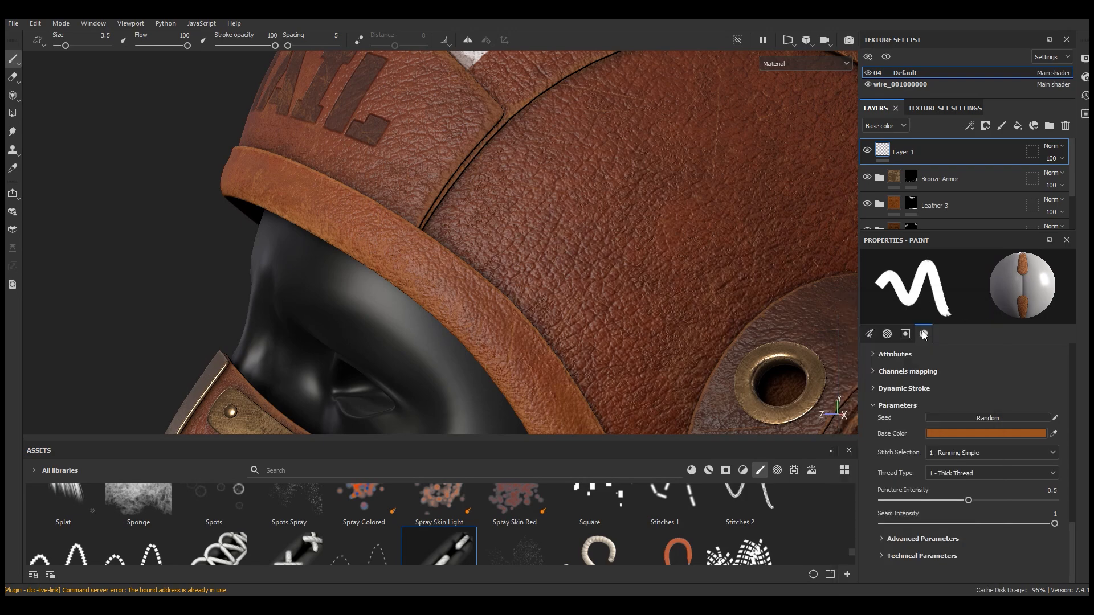
Paint a test stitch line along the brim seam with the new color
{"action": "mouse_move", "coordinate": [481, 299]}
{"action": "right_mouse_down", "text": "alt"}
{"action": "mouse_move", "coordinate": [542, 345]}
{"action": "mouse_move", "coordinate": [553, 335]}
{"action": "right_mouse_up", "text": "alt"}
{"action": "scroll", "coordinate": [441, 280], "scroll_direction": "up", "scroll_amount": 3}
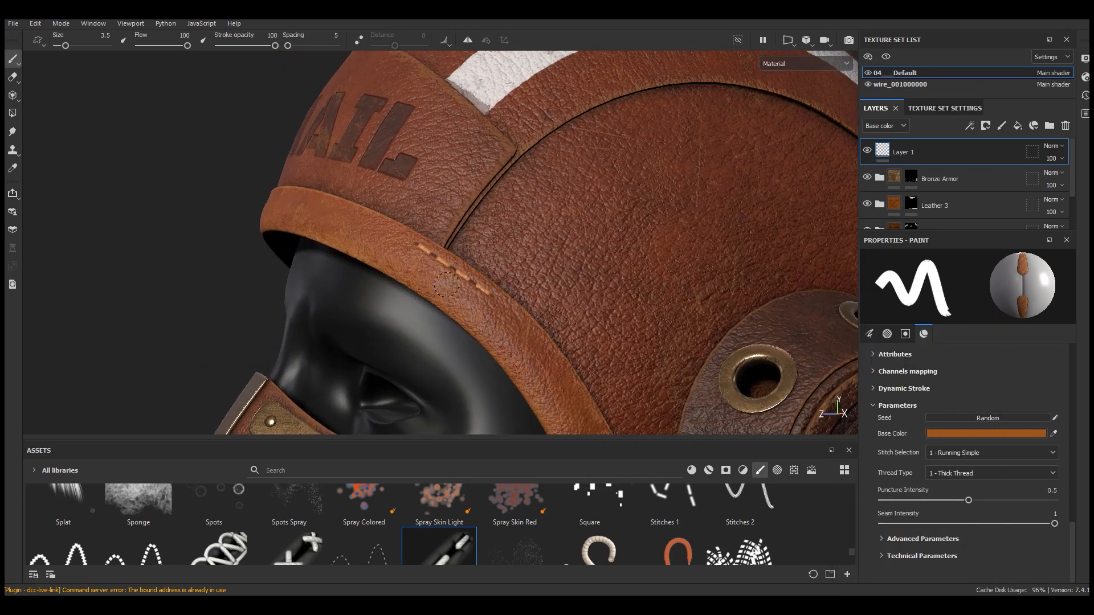
{"action": "scroll", "coordinate": [482, 285], "scroll_direction": "up", "scroll_amount": 2}
Readjust the stitch base color to a darker orange-brown, around hex 965720
{"action": "left_click", "coordinate": [1021, 437]}
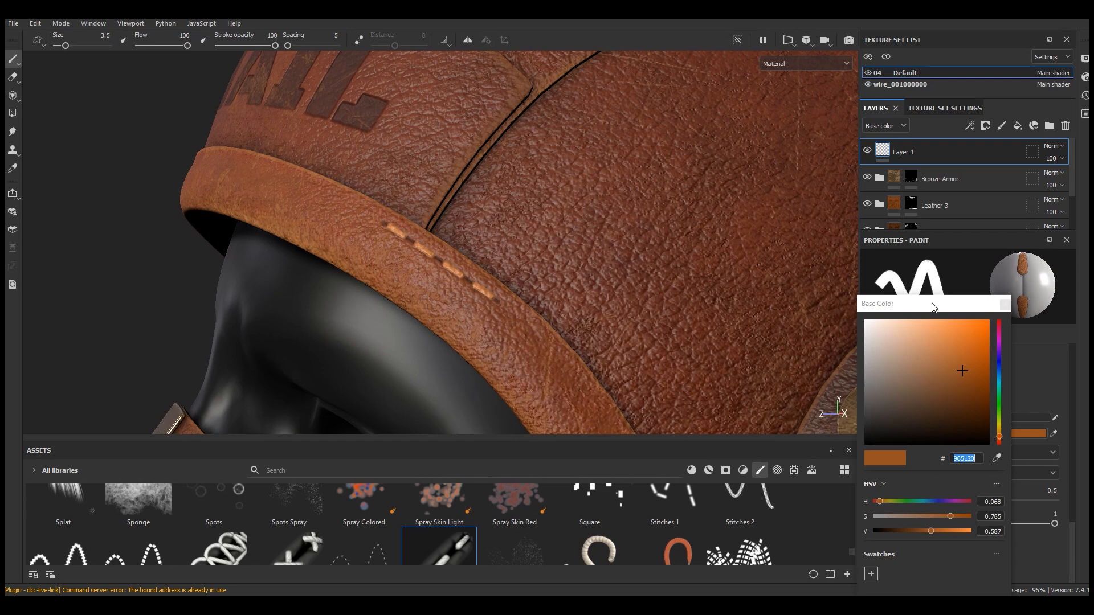
{"action": "left_click_drag", "start_coordinate": [932, 305], "coordinate": [673, 223]}
{"action": "left_click", "coordinate": [745, 219]}
{"action": "scroll", "coordinate": [513, 296], "scroll_direction": "down", "scroll_amount": 1}
{"action": "scroll", "coordinate": [513, 296], "scroll_direction": "down", "scroll_amount": 2}
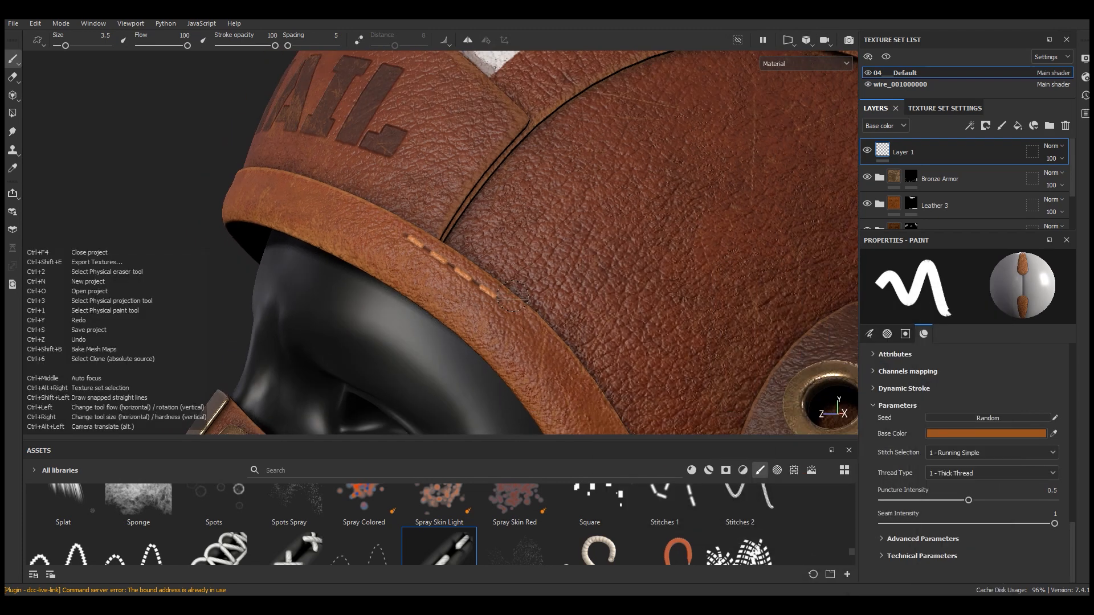
{"action": "left_click", "coordinate": [986, 433]}
{"action": "left_click_drag", "start_coordinate": [897, 302], "coordinate": [702, 275]}
{"action": "left_click_drag", "start_coordinate": [779, 389], "coordinate": [777, 388]}
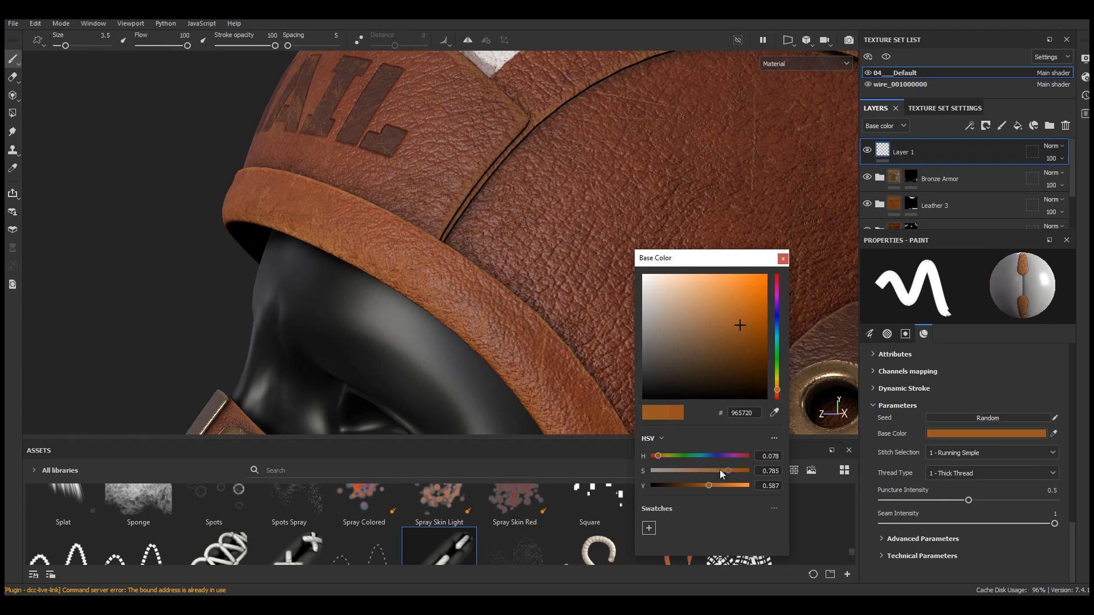
{"action": "left_click", "coordinate": [702, 485]}
{"action": "left_click", "coordinate": [783, 258]}
{"action": "left_click_drag", "start_coordinate": [515, 200], "coordinate": [617, 326]}
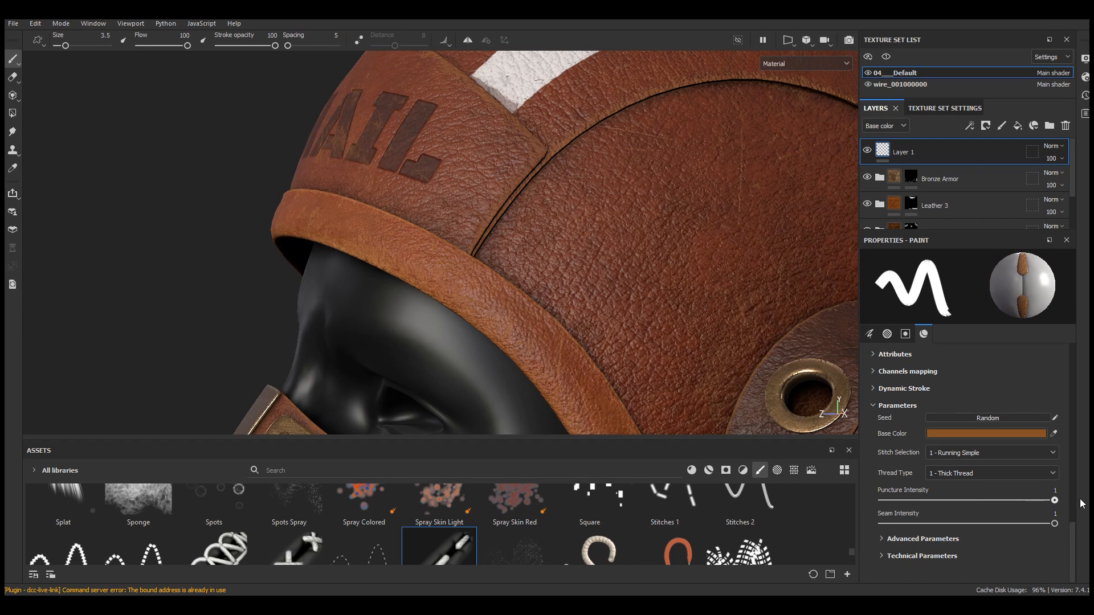
Expand the advanced and technical stitch parameters and set Stitch Size Length to 0.58
{"action": "left_click", "coordinate": [941, 540]}
{"action": "scroll", "coordinate": [953, 539], "scroll_direction": "down", "scroll_amount": 3}
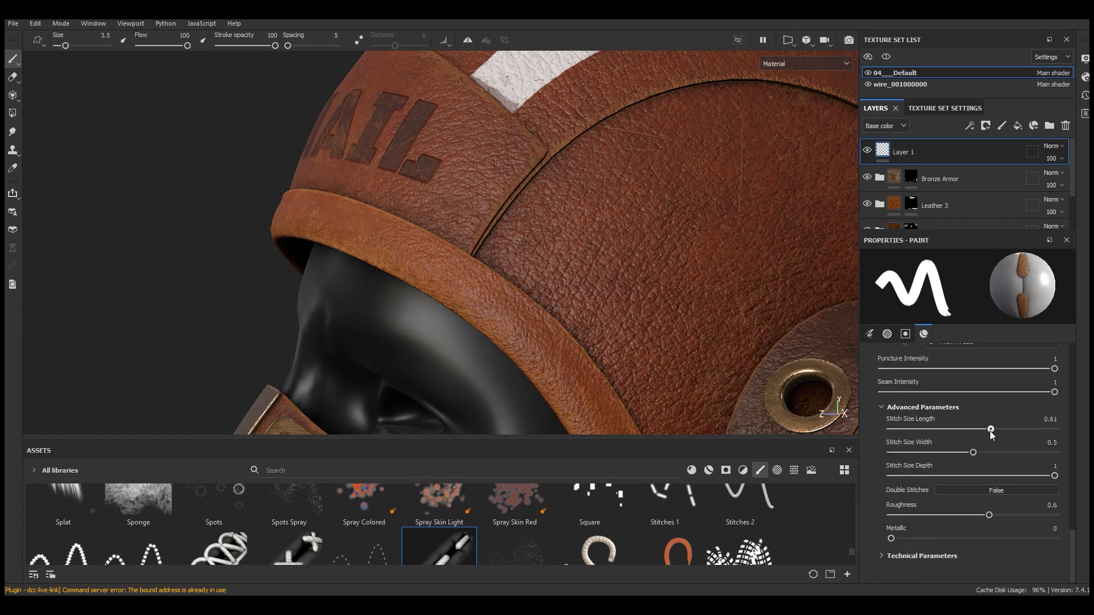
{"action": "left_click", "coordinate": [928, 556]}
{"action": "scroll", "coordinate": [967, 527], "scroll_direction": "down", "scroll_amount": 2}
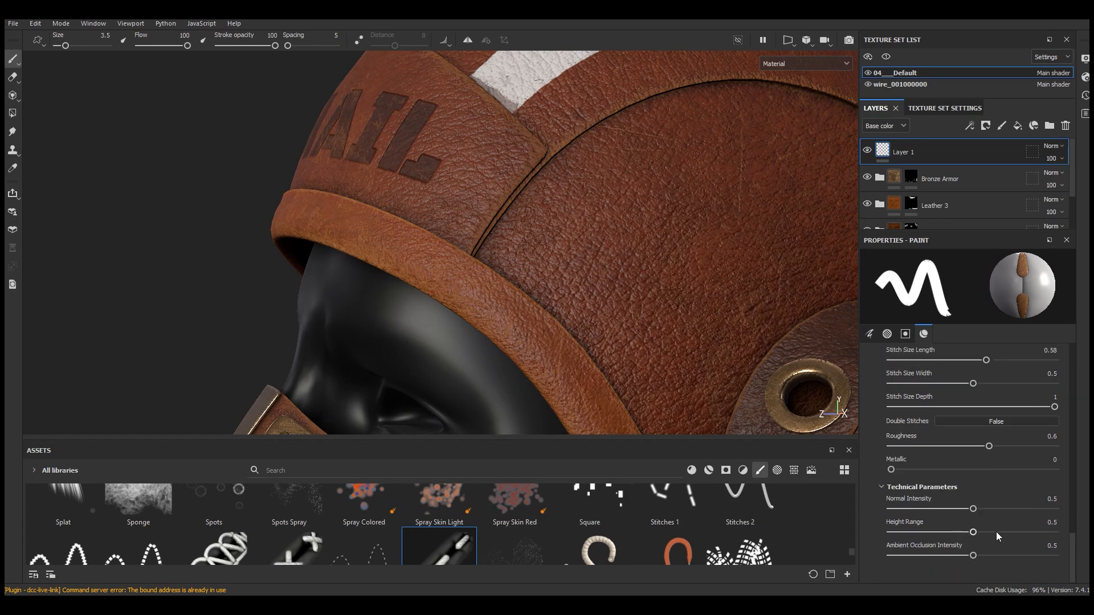
Set Height Range to 0.74, paint a trial stitch line across the crown seam, and undo it
{"action": "left_click_drag", "start_coordinate": [525, 233], "coordinate": [643, 344]}
{"action": "scroll", "coordinate": [637, 339], "scroll_direction": "down", "scroll_amount": 6}
{"action": "scroll", "coordinate": [570, 279], "scroll_direction": "up", "scroll_amount": 5}
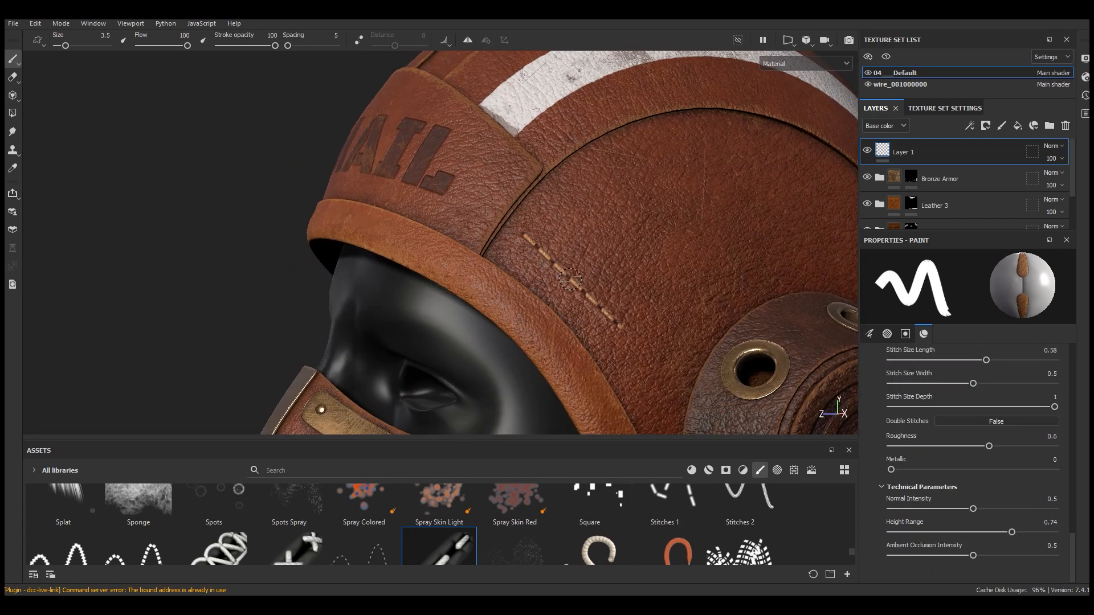
{"action": "key", "text": "ctrl+z"}
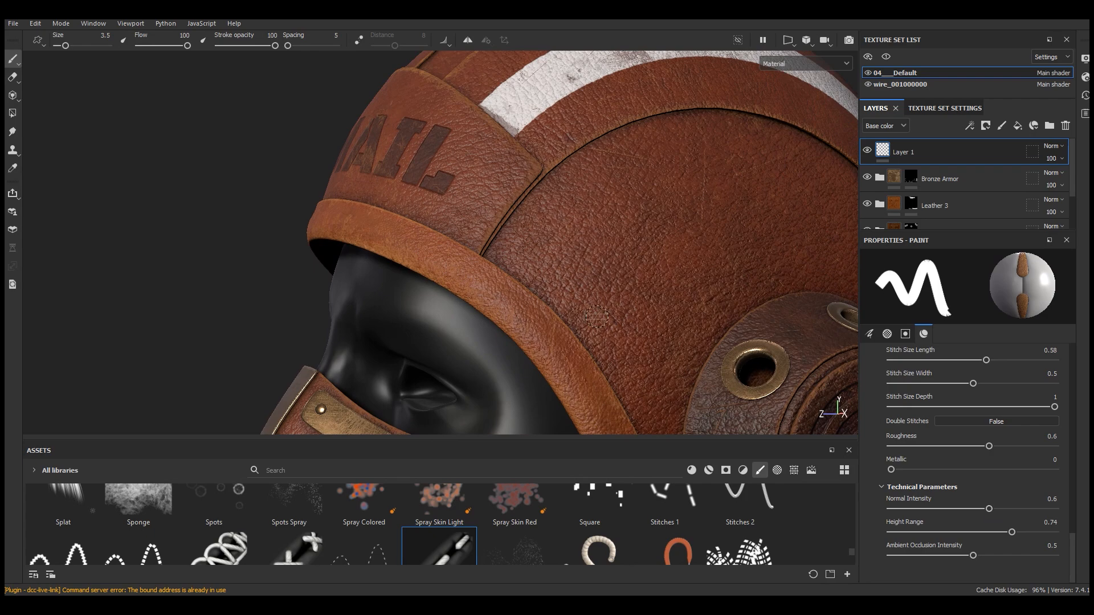
Set Normal Intensity to 0.6, paint another trial stitch line on the crown seam, and undo it
{"action": "mouse_move", "coordinate": [506, 225]}
{"action": "left_mouse_down"}
{"action": "mouse_move", "coordinate": [598, 317]}
{"action": "mouse_move", "coordinate": [515, 277]}
{"action": "mouse_move", "coordinate": [566, 273]}
{"action": "left_mouse_up"}
{"action": "scroll", "coordinate": [602, 305], "scroll_direction": "down", "scroll_amount": 5}
{"action": "scroll", "coordinate": [540, 261], "scroll_direction": "up", "scroll_amount": 5}
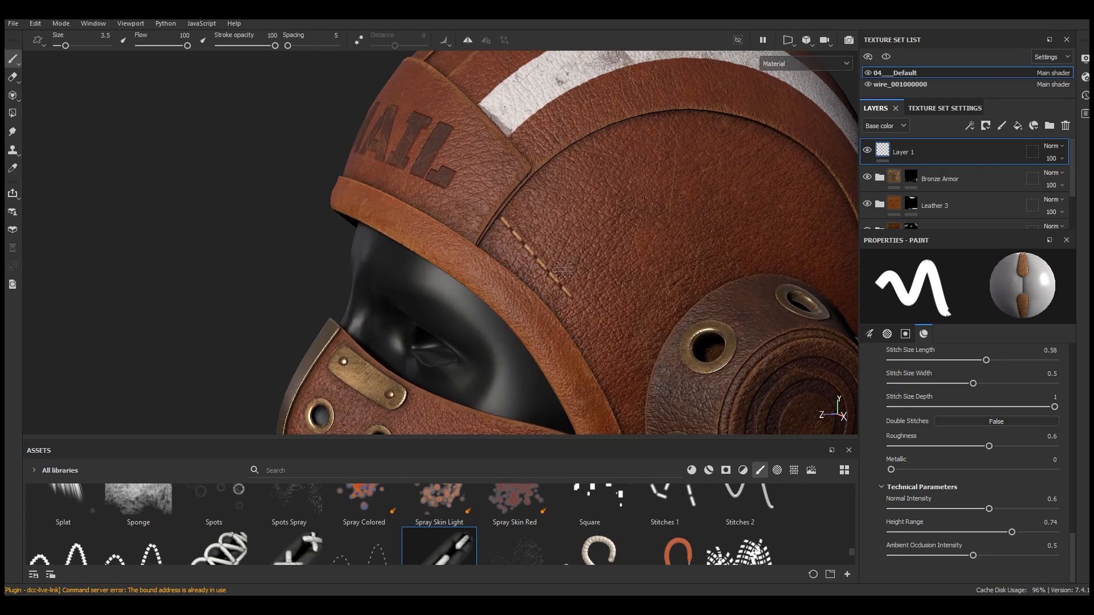
{"action": "scroll", "coordinate": [541, 261], "scroll_direction": "up", "scroll_amount": 2}
{"action": "key", "text": "ctrl+z"}
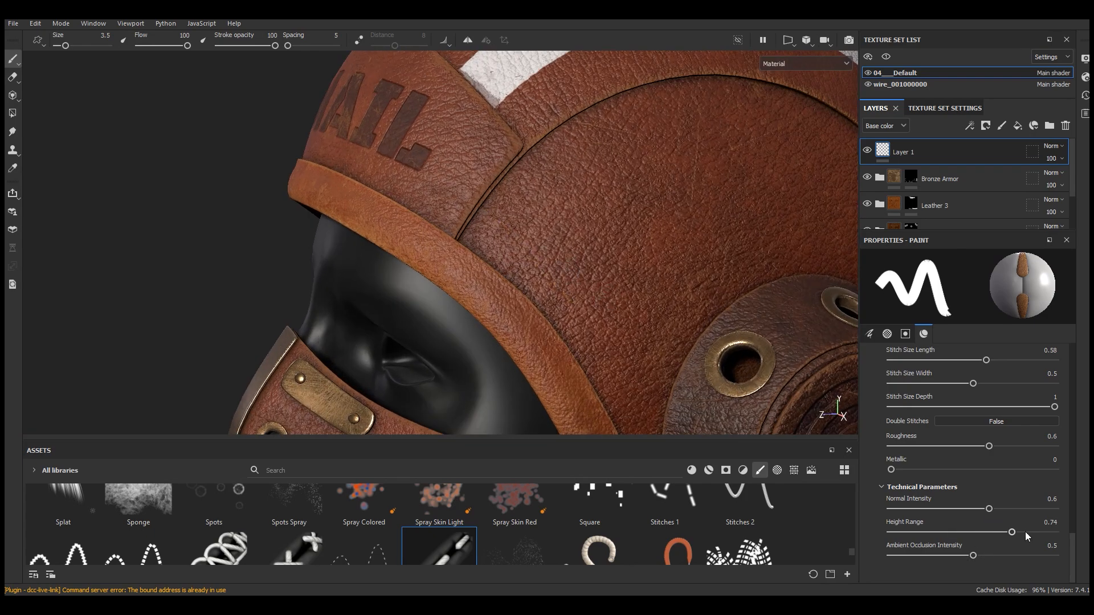
Set Normal Intensity to 0.64 and Height Range to 0.82, and stitch the crown seam beside the name patch
{"action": "left_click", "coordinate": [597, 293], "text": "shift"}
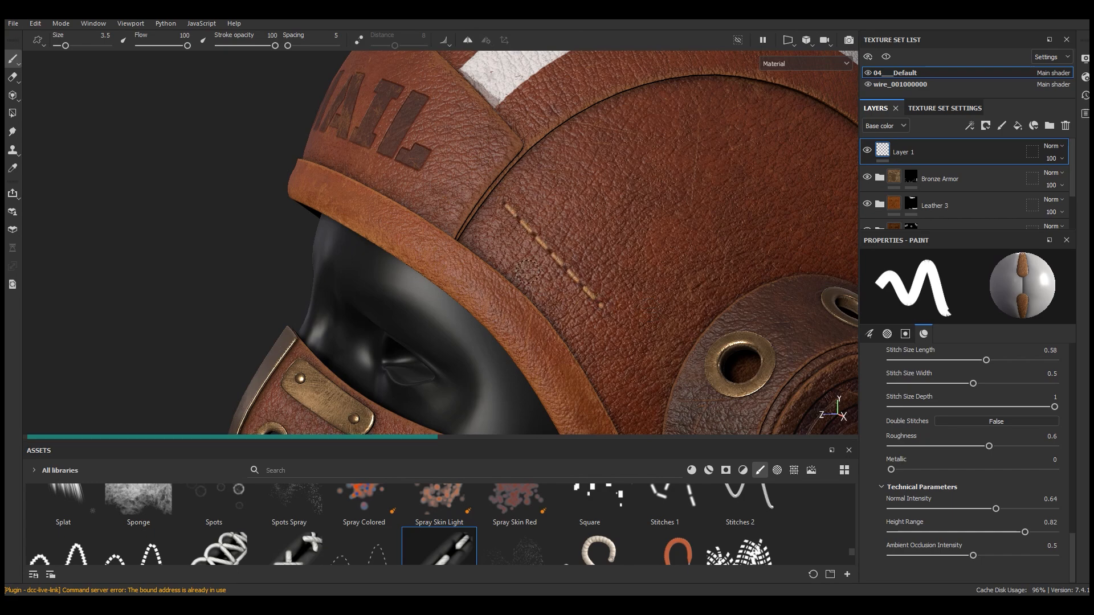
{"action": "scroll", "coordinate": [593, 292], "scroll_direction": "down", "scroll_amount": 5}
{"action": "scroll", "coordinate": [557, 286], "scroll_direction": "up", "scroll_amount": 5}
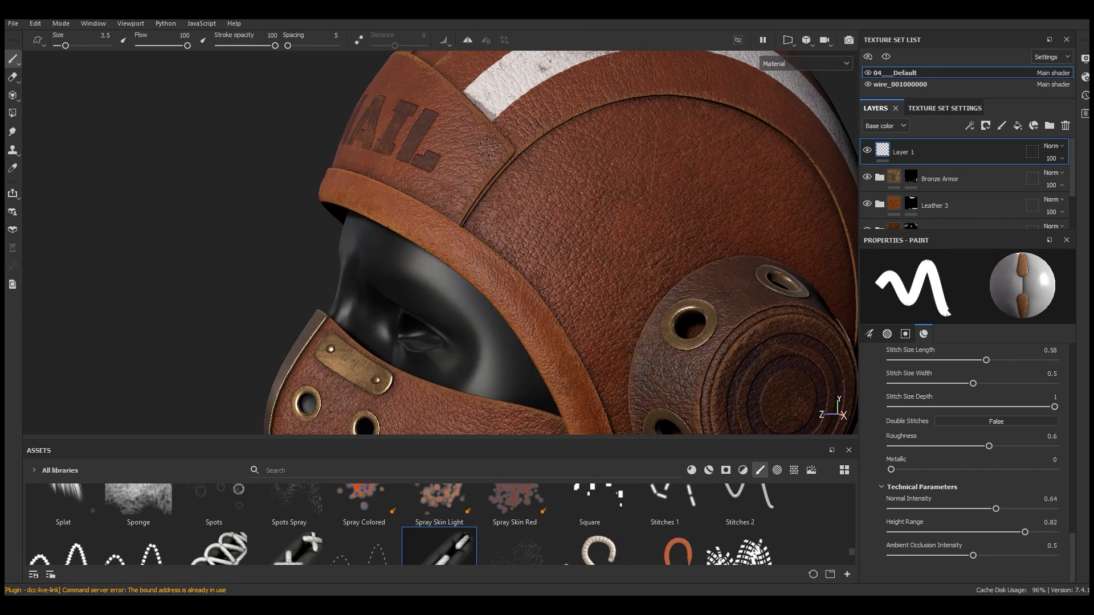
Paint stitches along the name patch's upper and side edges
{"action": "left_click_drag", "start_coordinate": [624, 346], "coordinate": [533, 331], "text": "alt"}
{"action": "scroll", "coordinate": [525, 329], "scroll_direction": "up", "scroll_amount": 3}
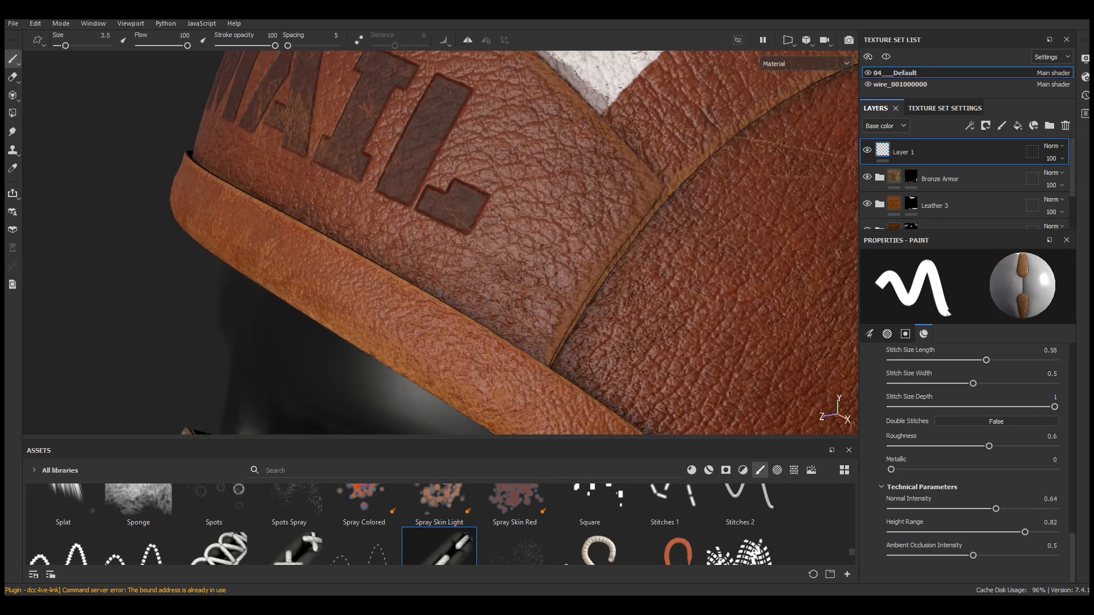
{"action": "mouse_move", "coordinate": [566, 299]}
{"action": "left_mouse_down"}
{"action": "mouse_move", "coordinate": [612, 230]}
{"action": "mouse_move", "coordinate": [590, 141]}
{"action": "mouse_move", "coordinate": [537, 85]}
{"action": "left_mouse_up"}
{"action": "scroll", "coordinate": [538, 89], "scroll_direction": "down", "scroll_amount": 4}
{"action": "left_click_drag", "start_coordinate": [530, 148], "coordinate": [634, 206], "text": "alt"}
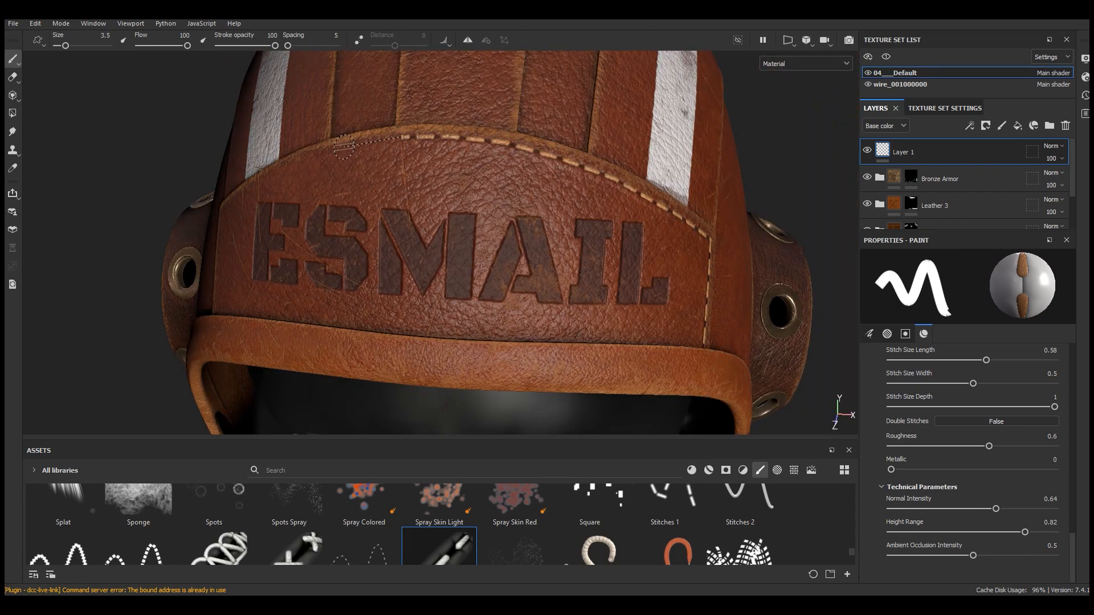
{"action": "scroll", "coordinate": [501, 189], "scroll_direction": "down", "scroll_amount": 4}
{"action": "left_click_drag", "start_coordinate": [598, 220], "coordinate": [746, 210], "text": "alt"}
{"action": "scroll", "coordinate": [319, 216], "scroll_direction": "up", "scroll_amount": 4}
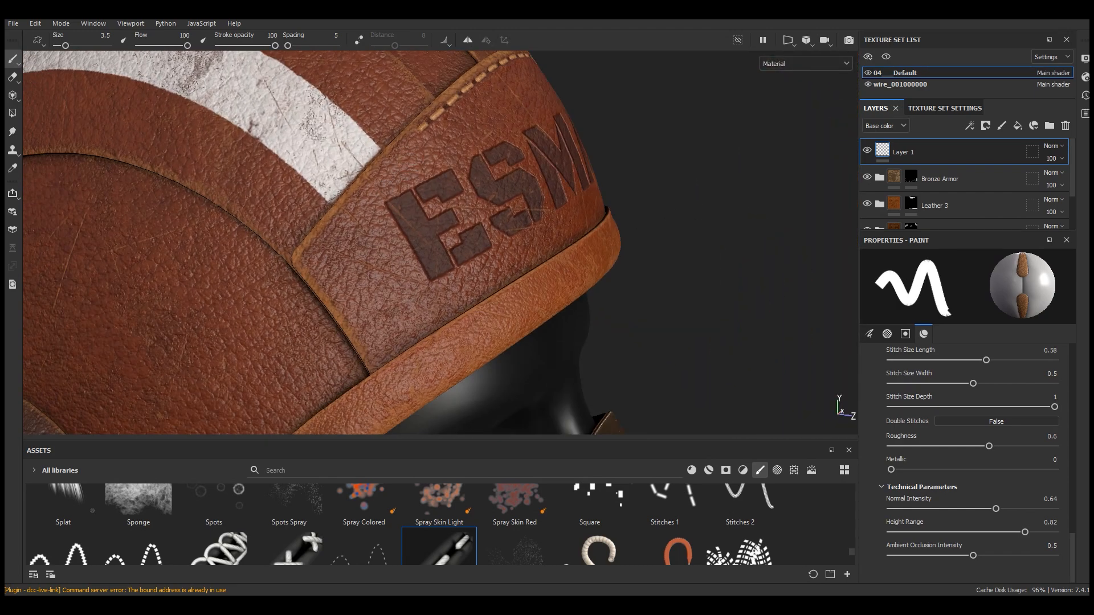
Stitch the remaining name patch edges and the seam above the brim
{"action": "left_click", "coordinate": [386, 164], "text": "shift"}
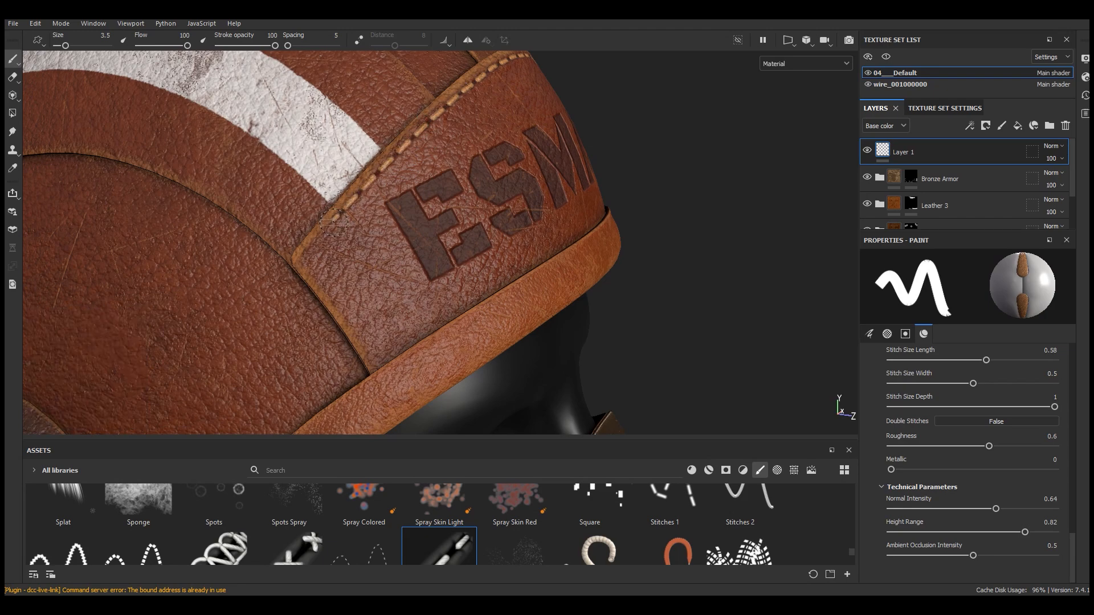
{"action": "left_click", "coordinate": [378, 364], "text": "shift"}
{"action": "scroll", "coordinate": [469, 304], "scroll_direction": "down", "scroll_amount": 4}
{"action": "left_click_drag", "start_coordinate": [530, 327], "coordinate": [365, 356], "text": "alt"}
{"action": "scroll", "coordinate": [569, 205], "scroll_direction": "up", "scroll_amount": 4}
{"action": "left_click_drag", "start_coordinate": [569, 205], "coordinate": [555, 214], "text": "alt"}
{"action": "scroll", "coordinate": [534, 227], "scroll_direction": "down", "scroll_amount": 5}
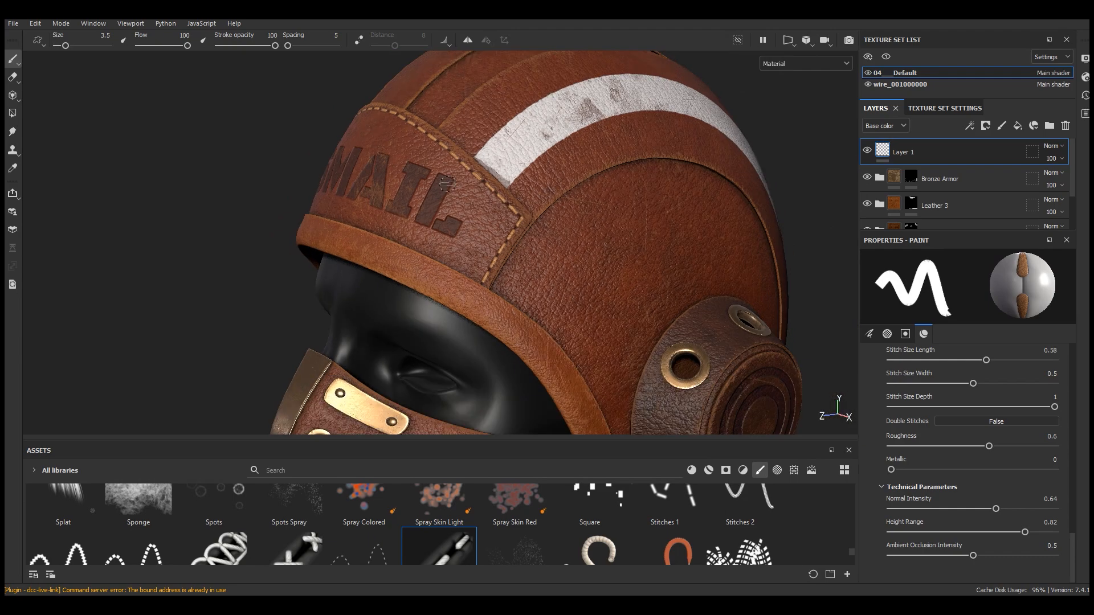
{"action": "middle_click_drag", "start_coordinate": [535, 227], "coordinate": [530, 200], "text": "alt"}
{"action": "left_click_drag", "start_coordinate": [530, 200], "coordinate": [529, 194], "text": "alt"}
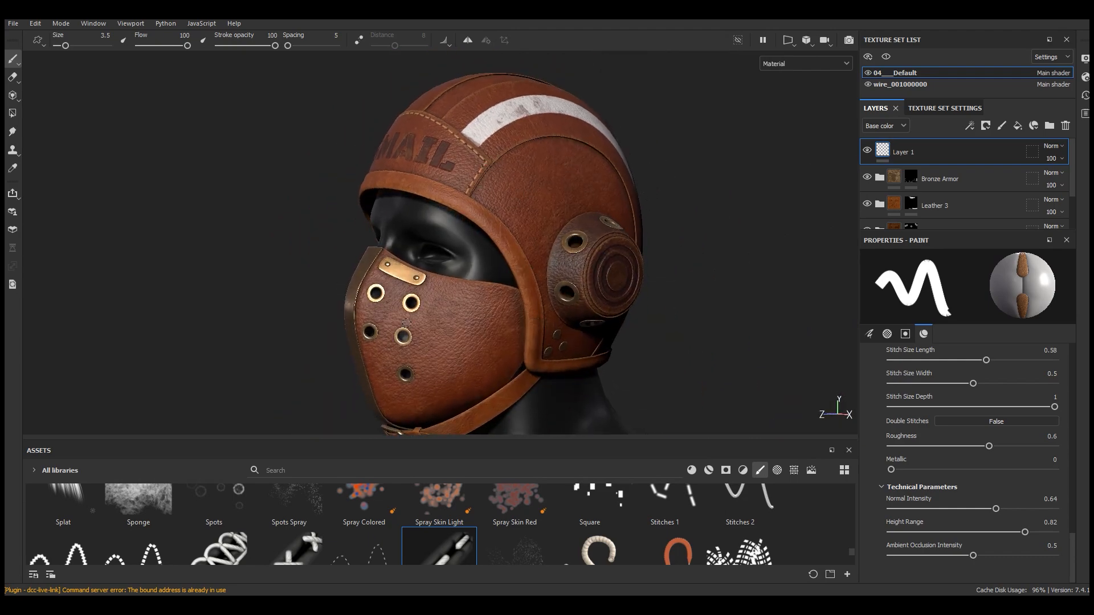
{"action": "scroll", "coordinate": [407, 323], "scroll_direction": "up", "scroll_amount": 4}
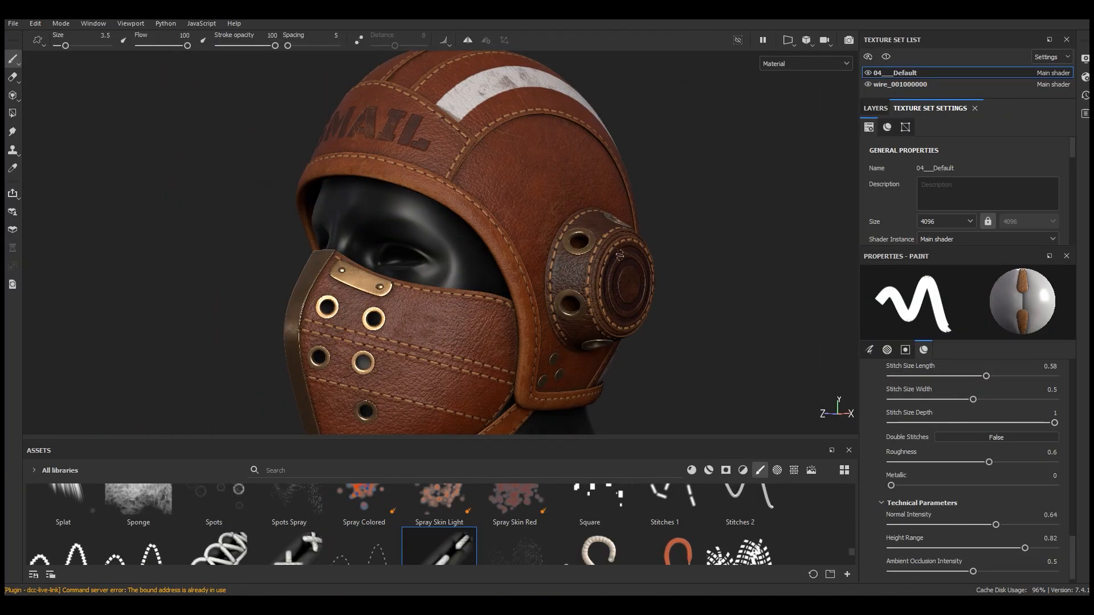
Paint stitches along the crown panel seams and around the ear cup
{"action": "left_click_drag", "start_coordinate": [570, 216], "coordinate": [421, 218], "text": "alt"}
{"action": "scroll", "coordinate": [506, 287], "scroll_direction": "down", "scroll_amount": 3}
{"action": "left_click_drag", "start_coordinate": [504, 292], "coordinate": [548, 287], "text": "alt"}
{"action": "left_click", "coordinate": [876, 109]}
{"action": "left_click_drag", "start_coordinate": [615, 248], "coordinate": [636, 247], "text": "alt"}
{"action": "left_click_drag", "start_coordinate": [568, 317], "coordinate": [647, 309], "text": "alt"}
{"action": "scroll", "coordinate": [610, 314], "scroll_direction": "up", "scroll_amount": 3}
{"action": "scroll", "coordinate": [610, 313], "scroll_direction": "down", "scroll_amount": 2}
{"action": "scroll", "coordinate": [647, 308], "scroll_direction": "up", "scroll_amount": 2}
{"action": "middle_click_drag", "start_coordinate": [638, 228], "coordinate": [570, 353], "text": "alt"}
{"action": "left_click_drag", "start_coordinate": [564, 256], "coordinate": [591, 251], "text": "alt"}
{"action": "scroll", "coordinate": [530, 270], "scroll_direction": "down", "scroll_amount": 3}
Hide the interface panels and stitch the remaining seams around the ear cup and brim
{"action": "key", "text": "Tab"}
{"action": "middle_click_drag", "start_coordinate": [497, 369], "coordinate": [445, 246], "text": "alt"}
{"action": "scroll", "coordinate": [444, 246], "scroll_direction": "down", "scroll_amount": 2}
{"action": "left_click_drag", "start_coordinate": [513, 325], "coordinate": [630, 332], "text": "alt"}
{"action": "left_click_drag", "start_coordinate": [413, 302], "coordinate": [68, 308], "text": "alt"}
{"action": "scroll", "coordinate": [463, 196], "scroll_direction": "up", "scroll_amount": 4}
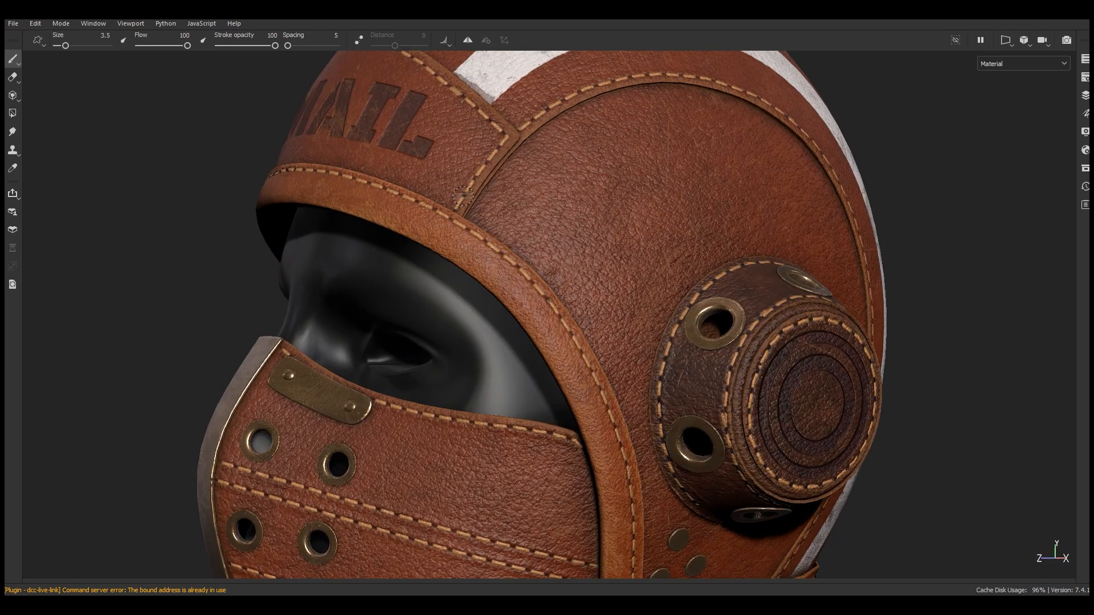
Orbit around the helmet to review the painted stitching
{"action": "scroll", "coordinate": [464, 196], "scroll_direction": "down", "scroll_amount": 3}
{"action": "scroll", "coordinate": [508, 166], "scroll_direction": "up", "scroll_amount": 4}
{"action": "left_click_drag", "start_coordinate": [510, 168], "coordinate": [537, 200], "text": "alt"}
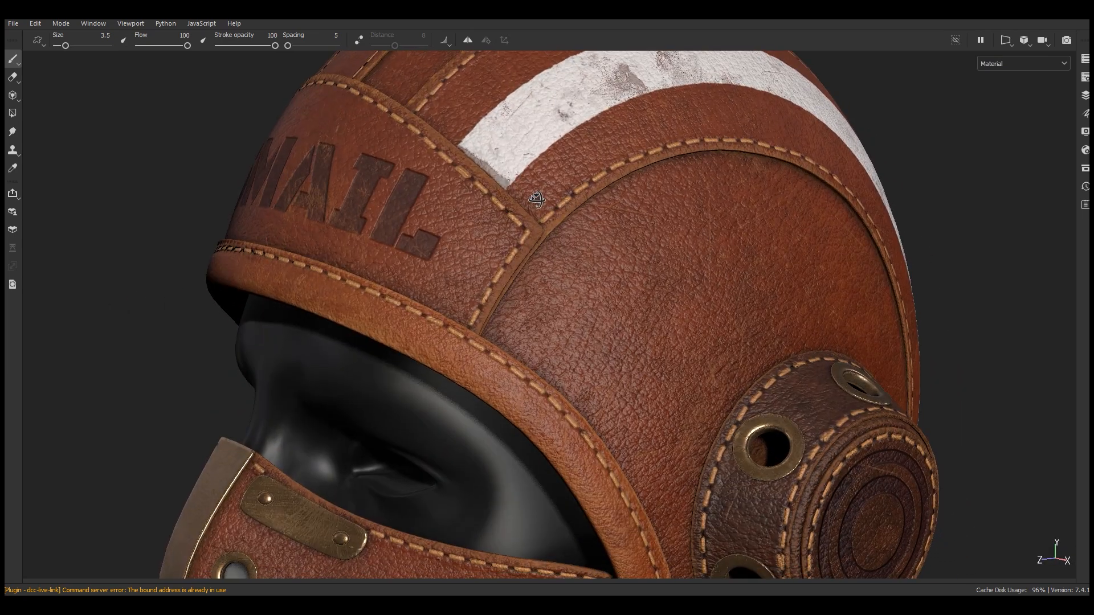
{"action": "scroll", "coordinate": [537, 263], "scroll_direction": "down", "scroll_amount": 5}
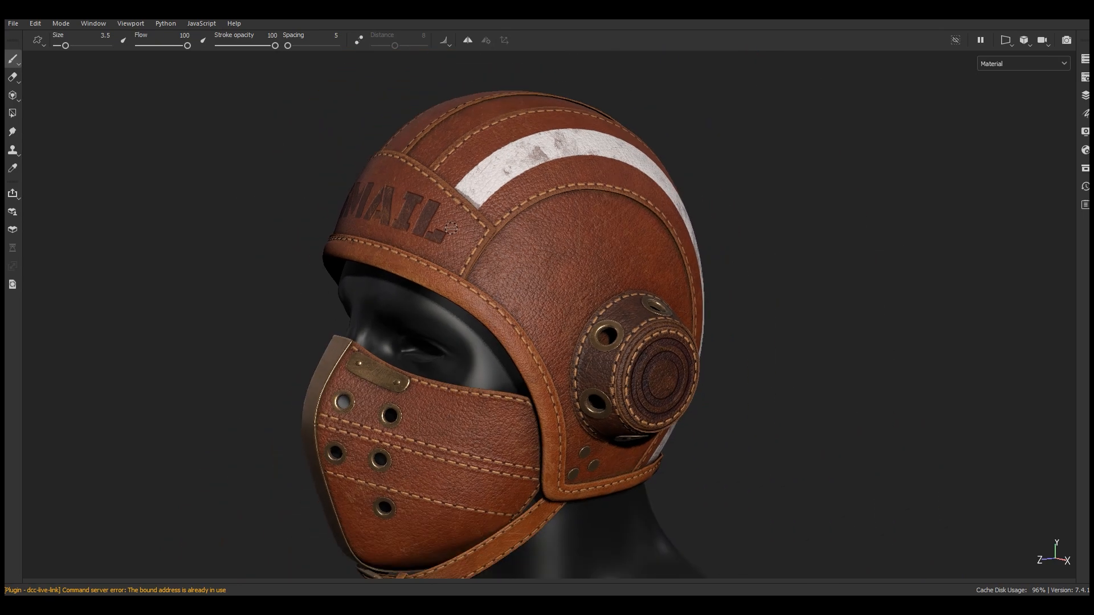
{"action": "middle_click_drag", "start_coordinate": [537, 263], "coordinate": [622, 280], "text": "alt"}
{"action": "right_click_drag", "start_coordinate": [622, 280], "coordinate": [616, 330], "text": "alt"}
{"action": "middle_click_drag", "start_coordinate": [616, 330], "coordinate": [598, 305], "text": "alt"}
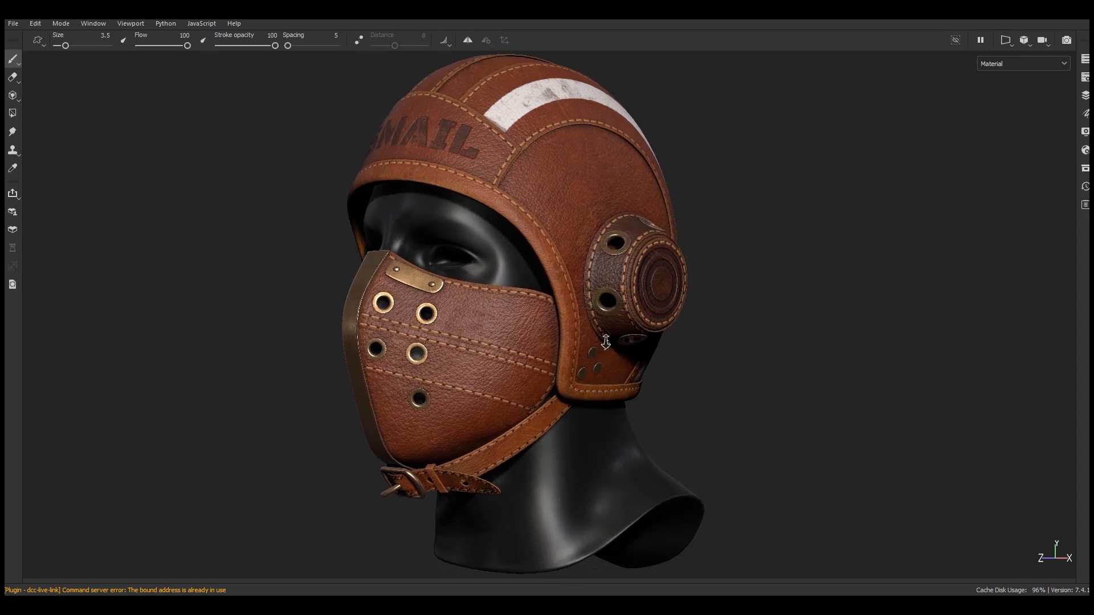
{"action": "right_click_drag", "start_coordinate": [606, 342], "coordinate": [606, 345], "text": "alt"}
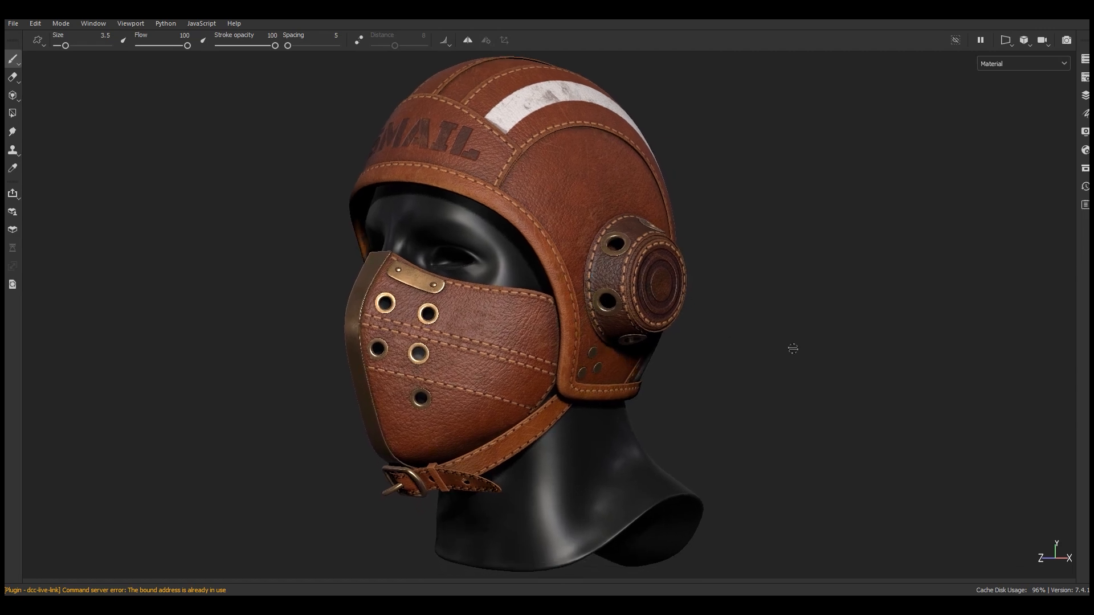
{"action": "left_click_drag", "start_coordinate": [728, 334], "coordinate": [702, 338], "text": "alt"}
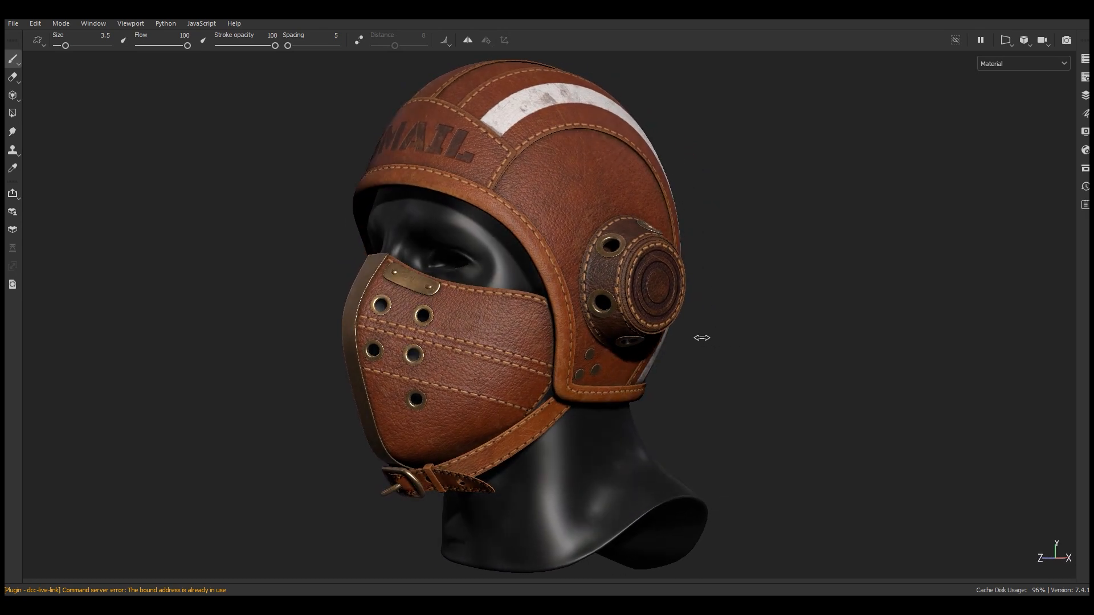